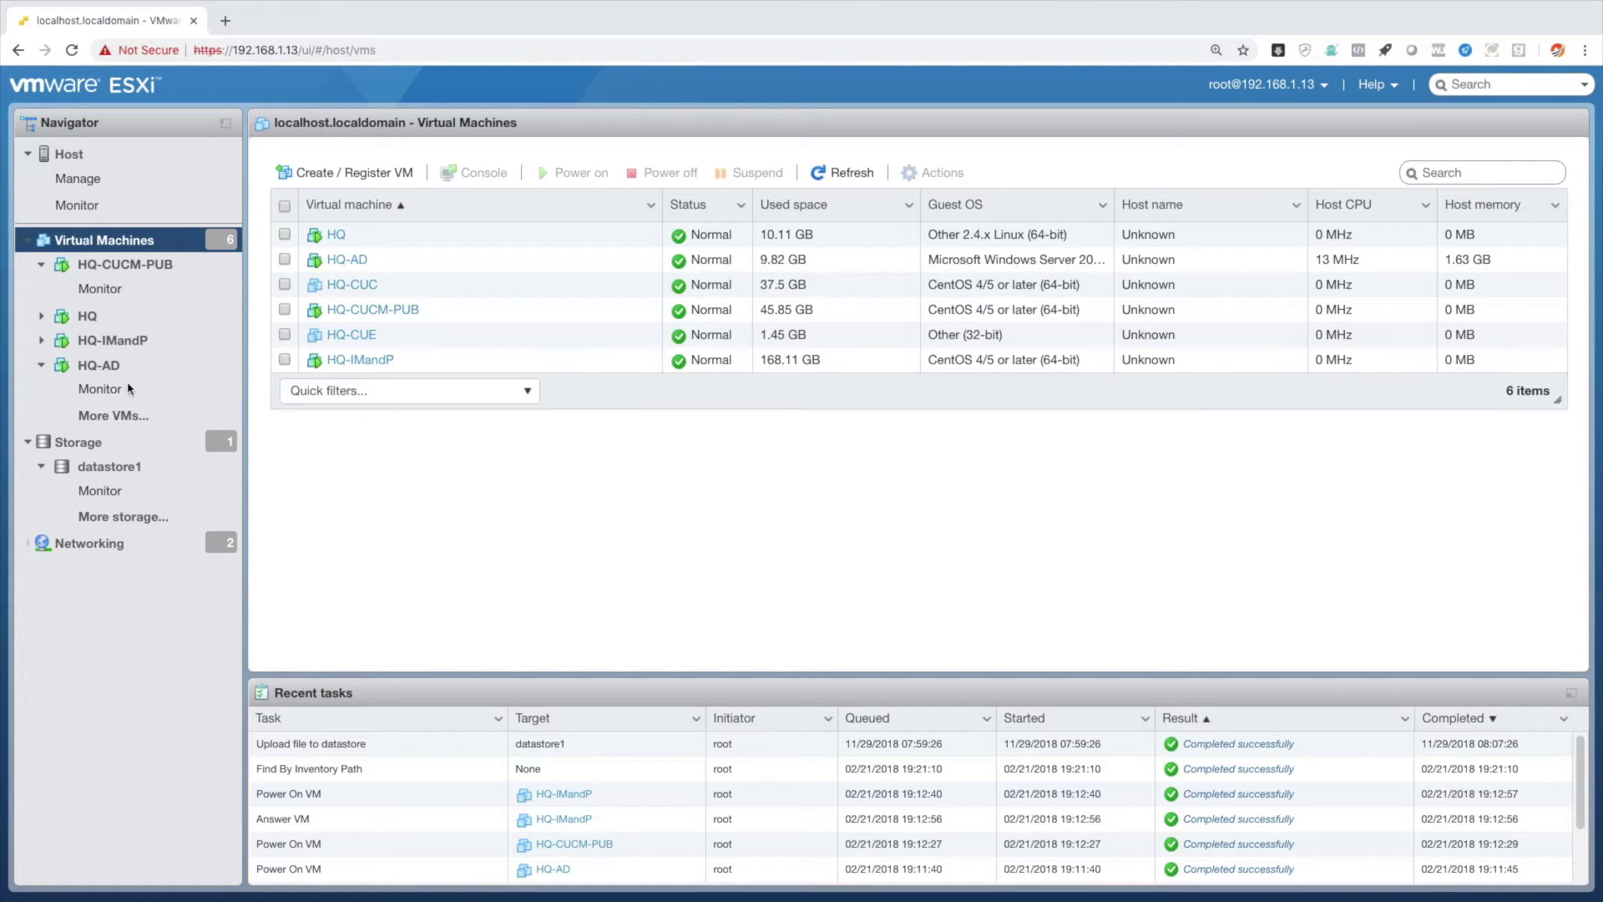
Select the HQ-AD VM and open its console in a separate browser tab.
left_click(98, 373)
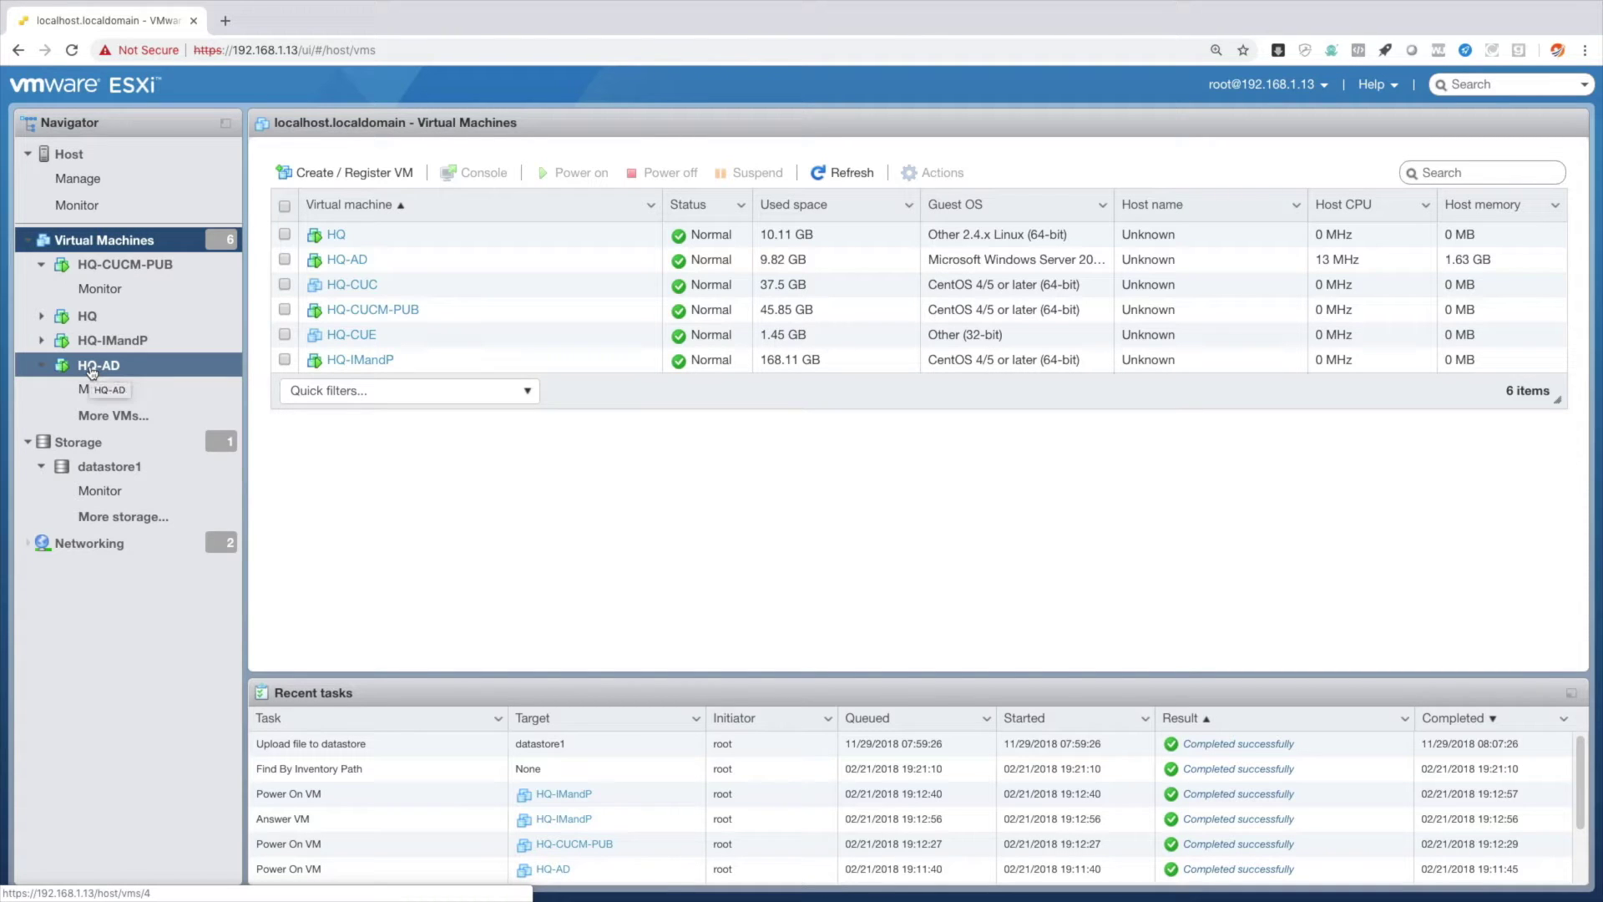
left_click(92, 372)
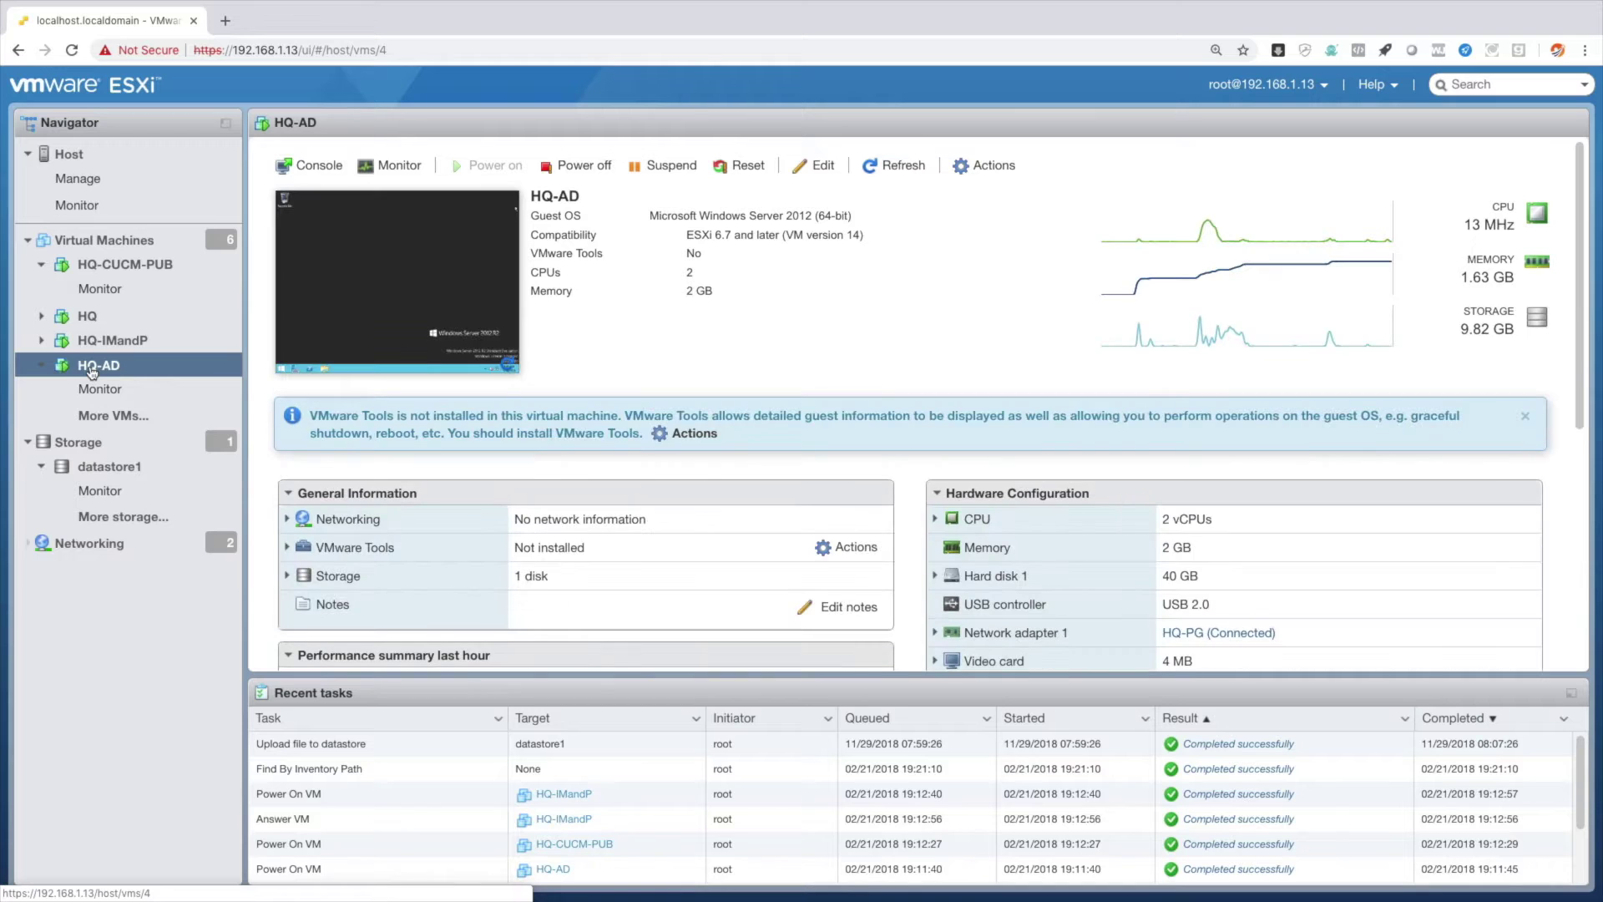
left_click(406, 304)
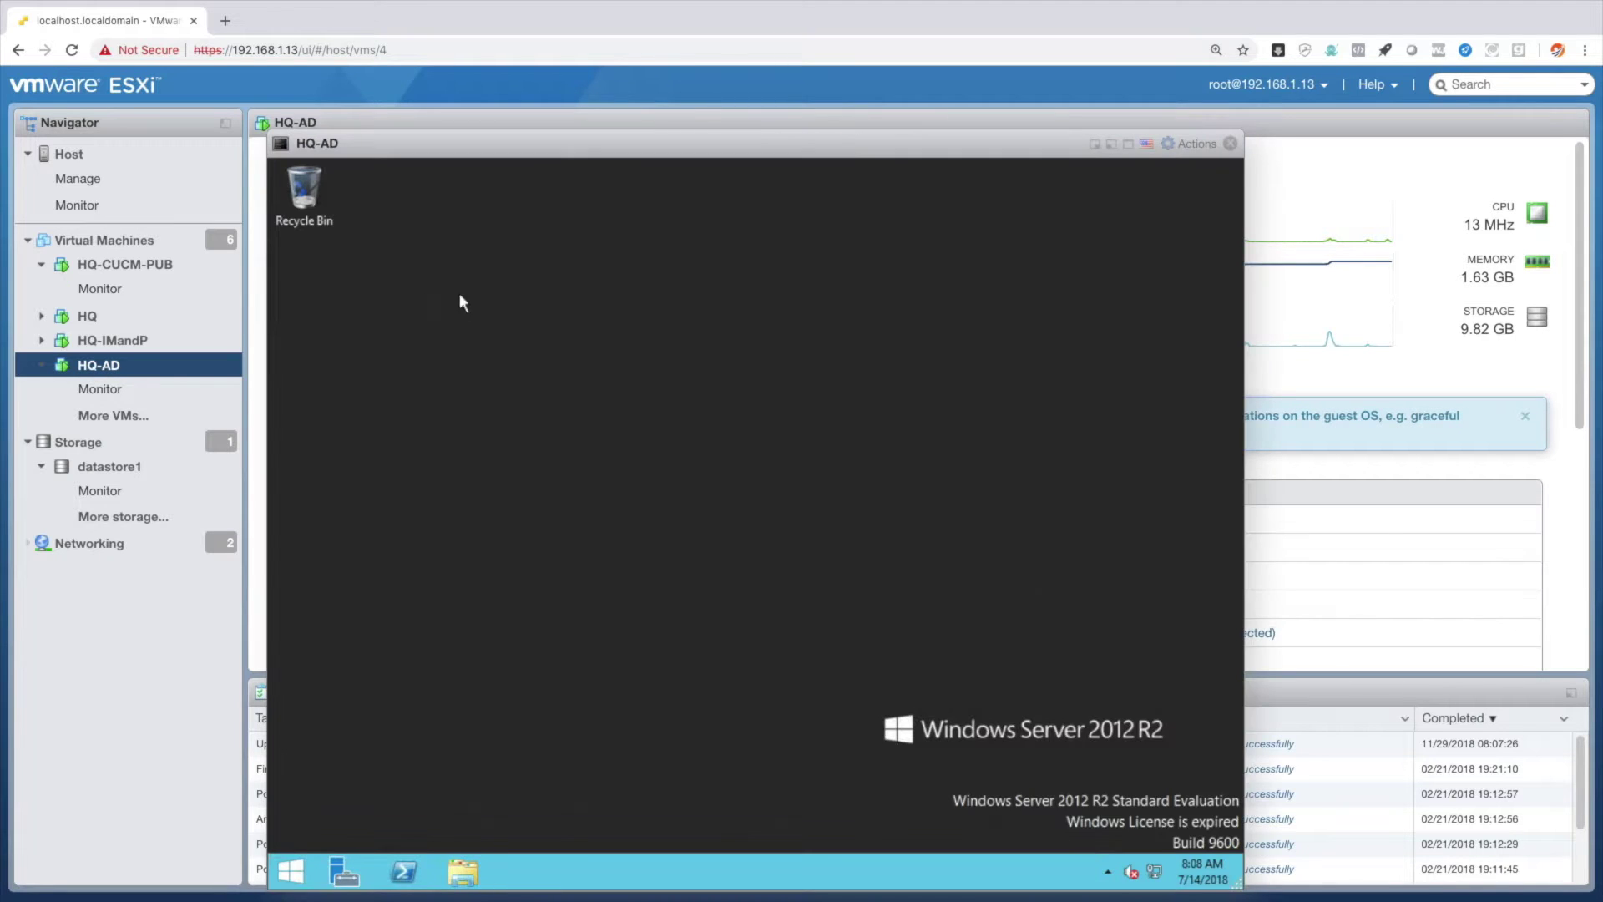
left_click(1186, 146)
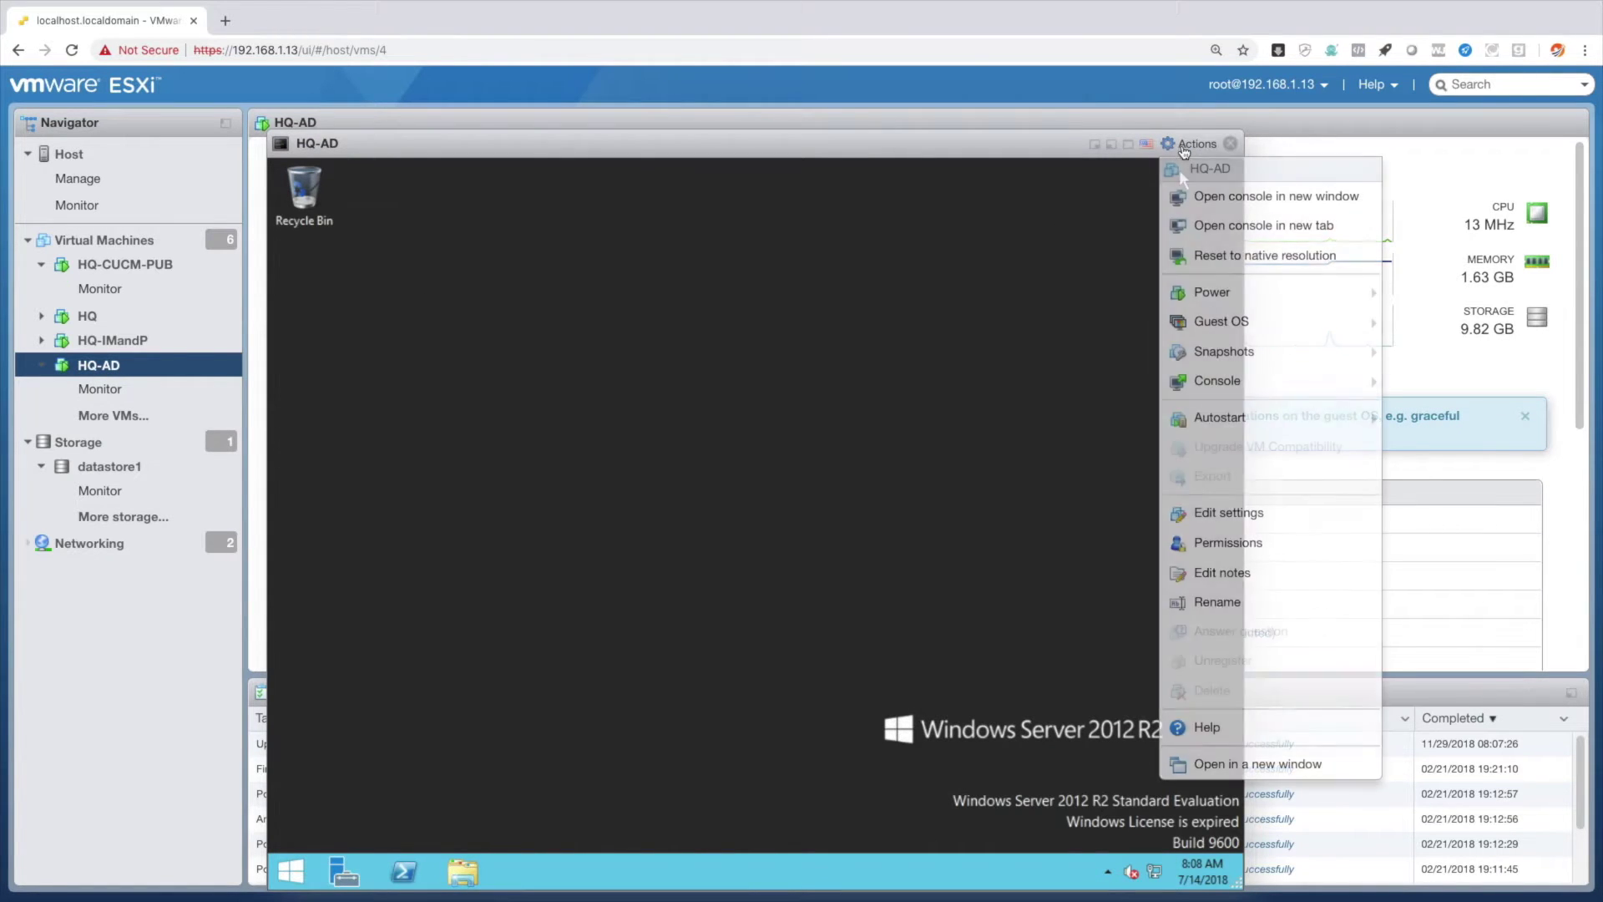
left_click(1210, 226)
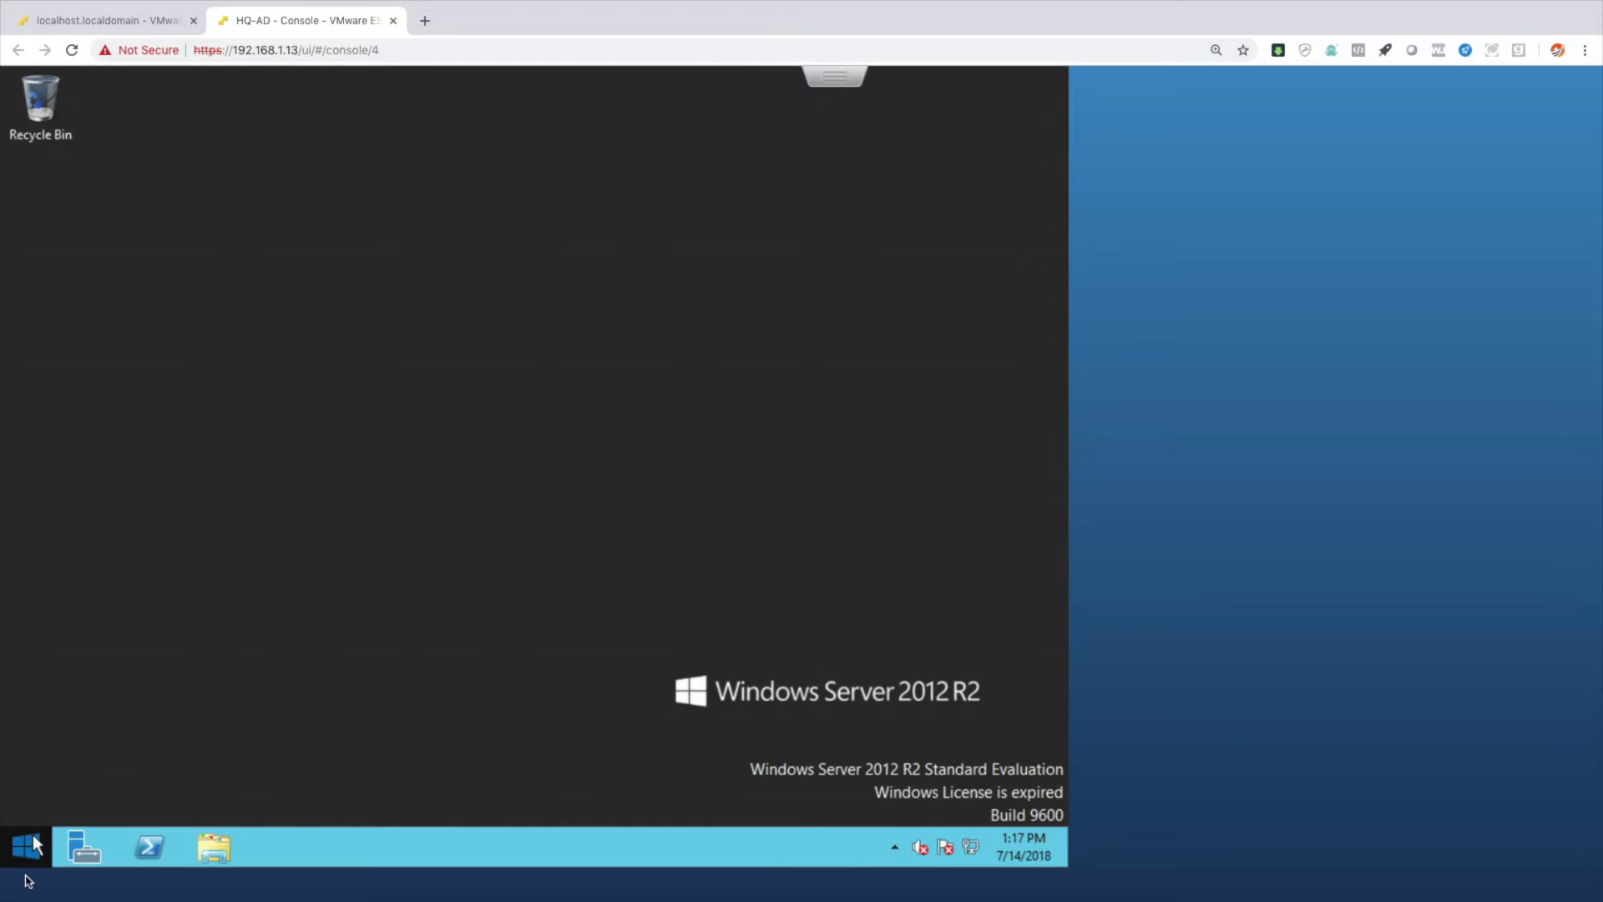
Search 'dns' from the Start screen and launch DNS Manager.
left_click(33, 839)
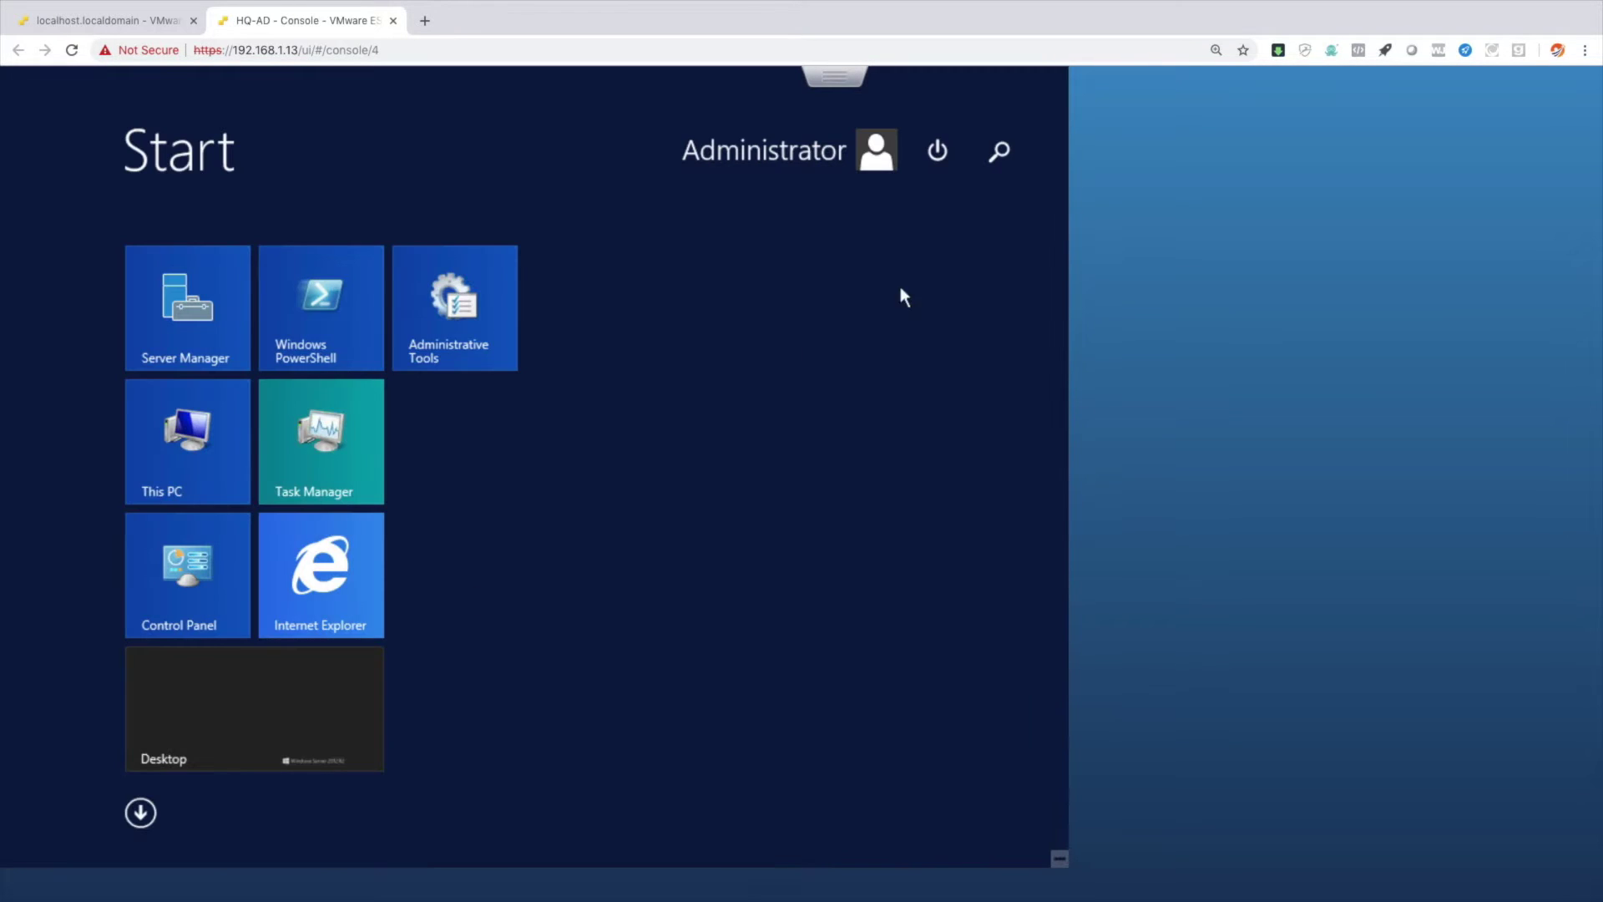
left_click(1000, 157)
type("dns")
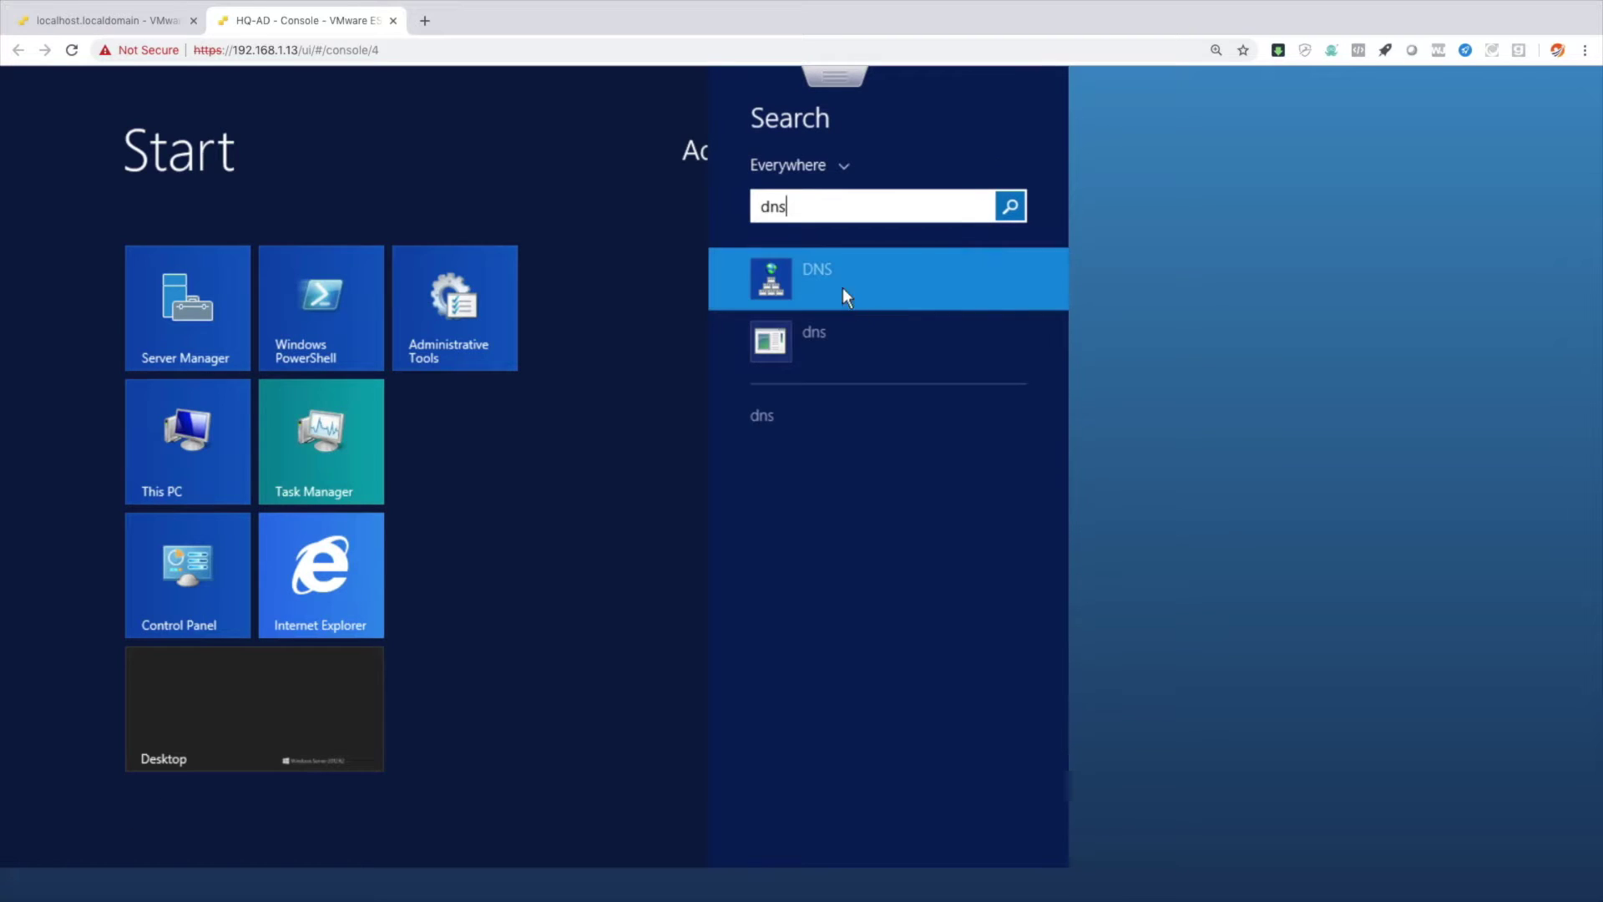
left_click(835, 284)
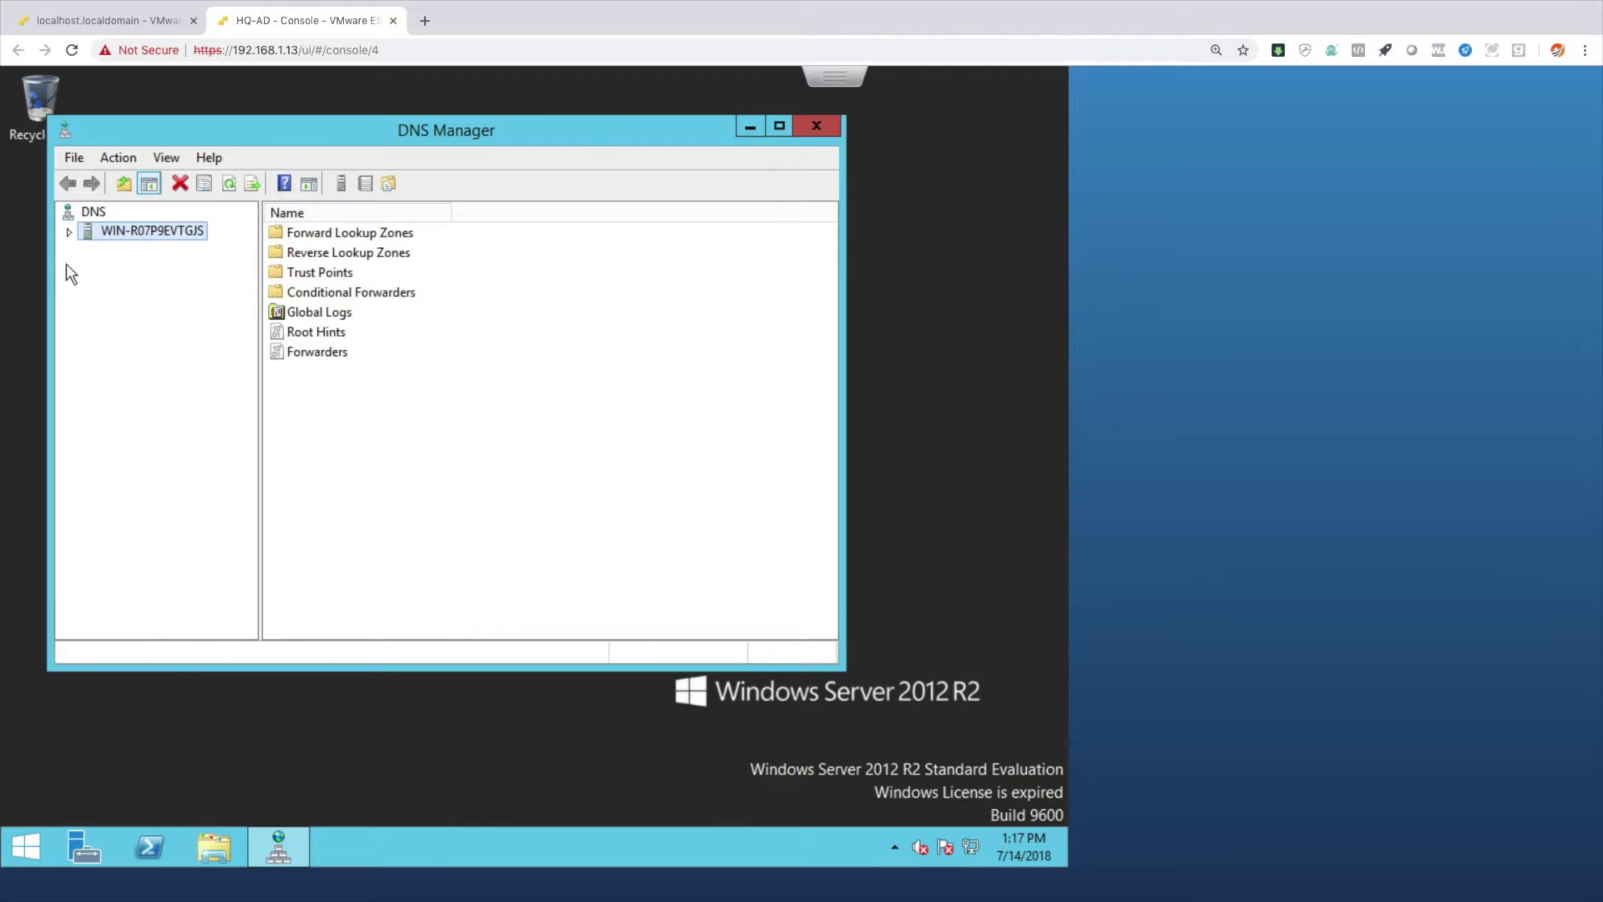
Expand Forward Lookup Zones, view the cisco.local records, then show Reverse Lookup Zones.
left_click(70, 231)
double_click(142, 249)
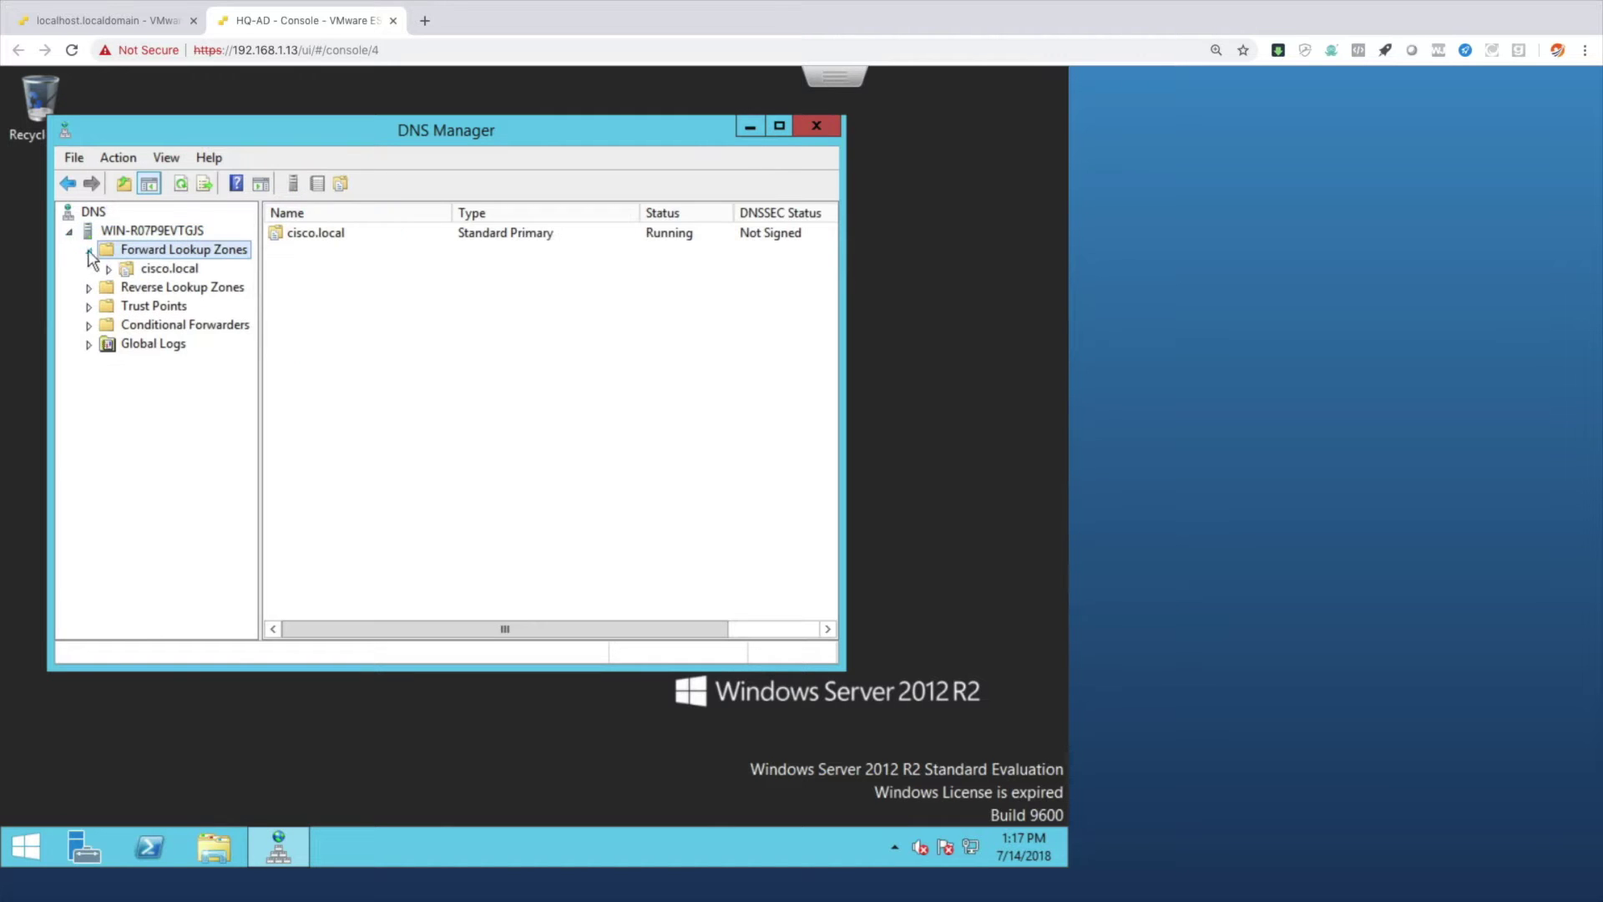
left_click(167, 269)
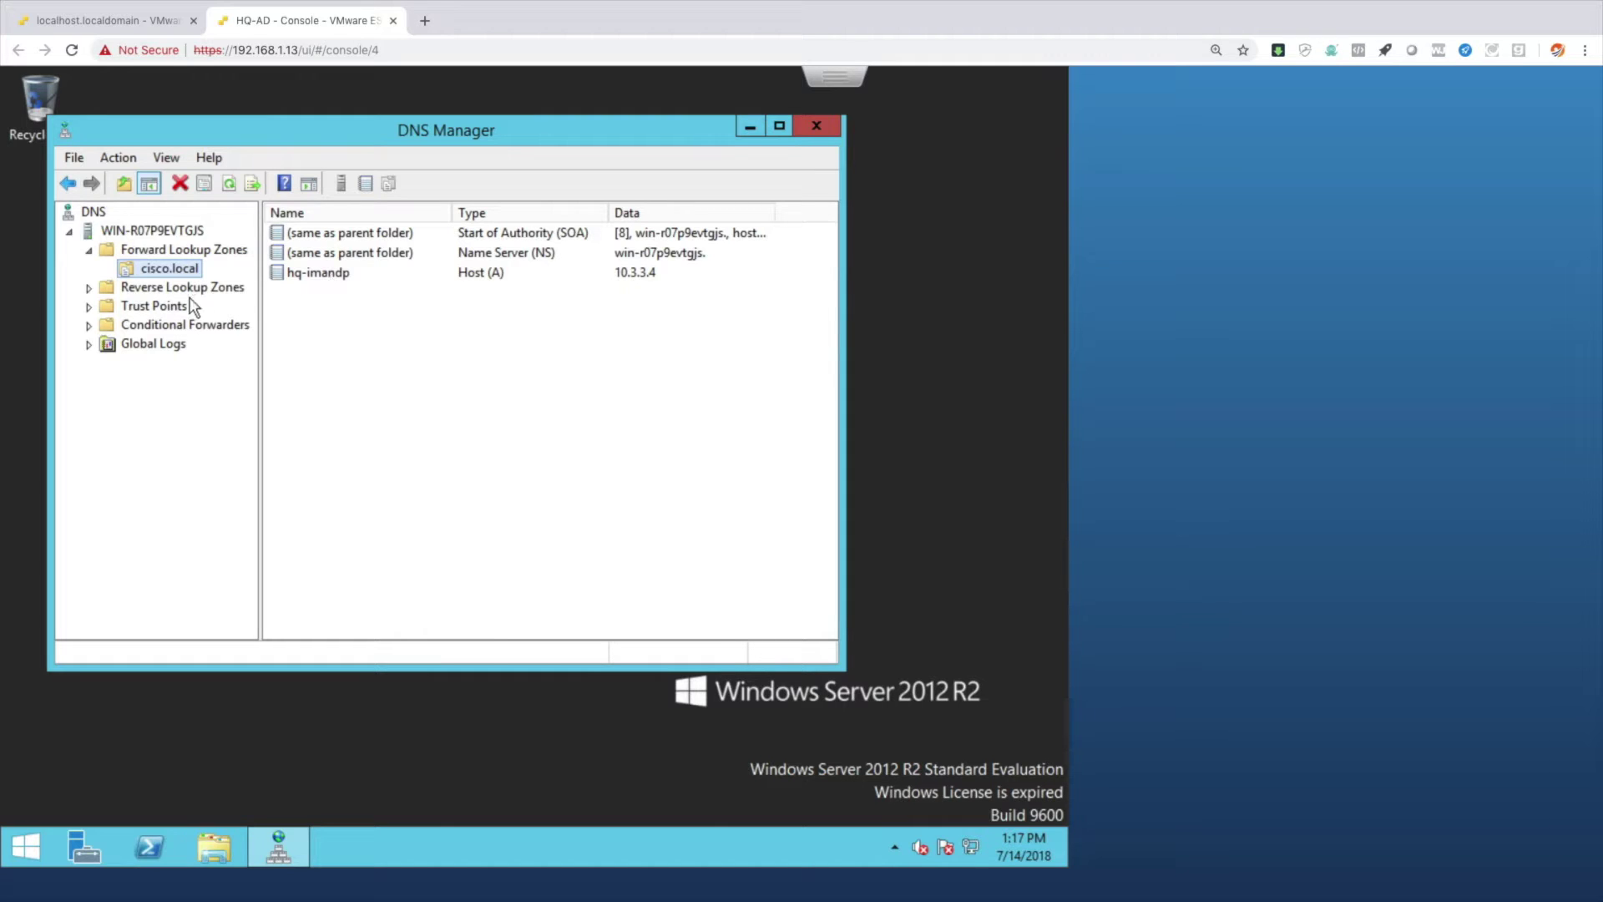
left_click(90, 288)
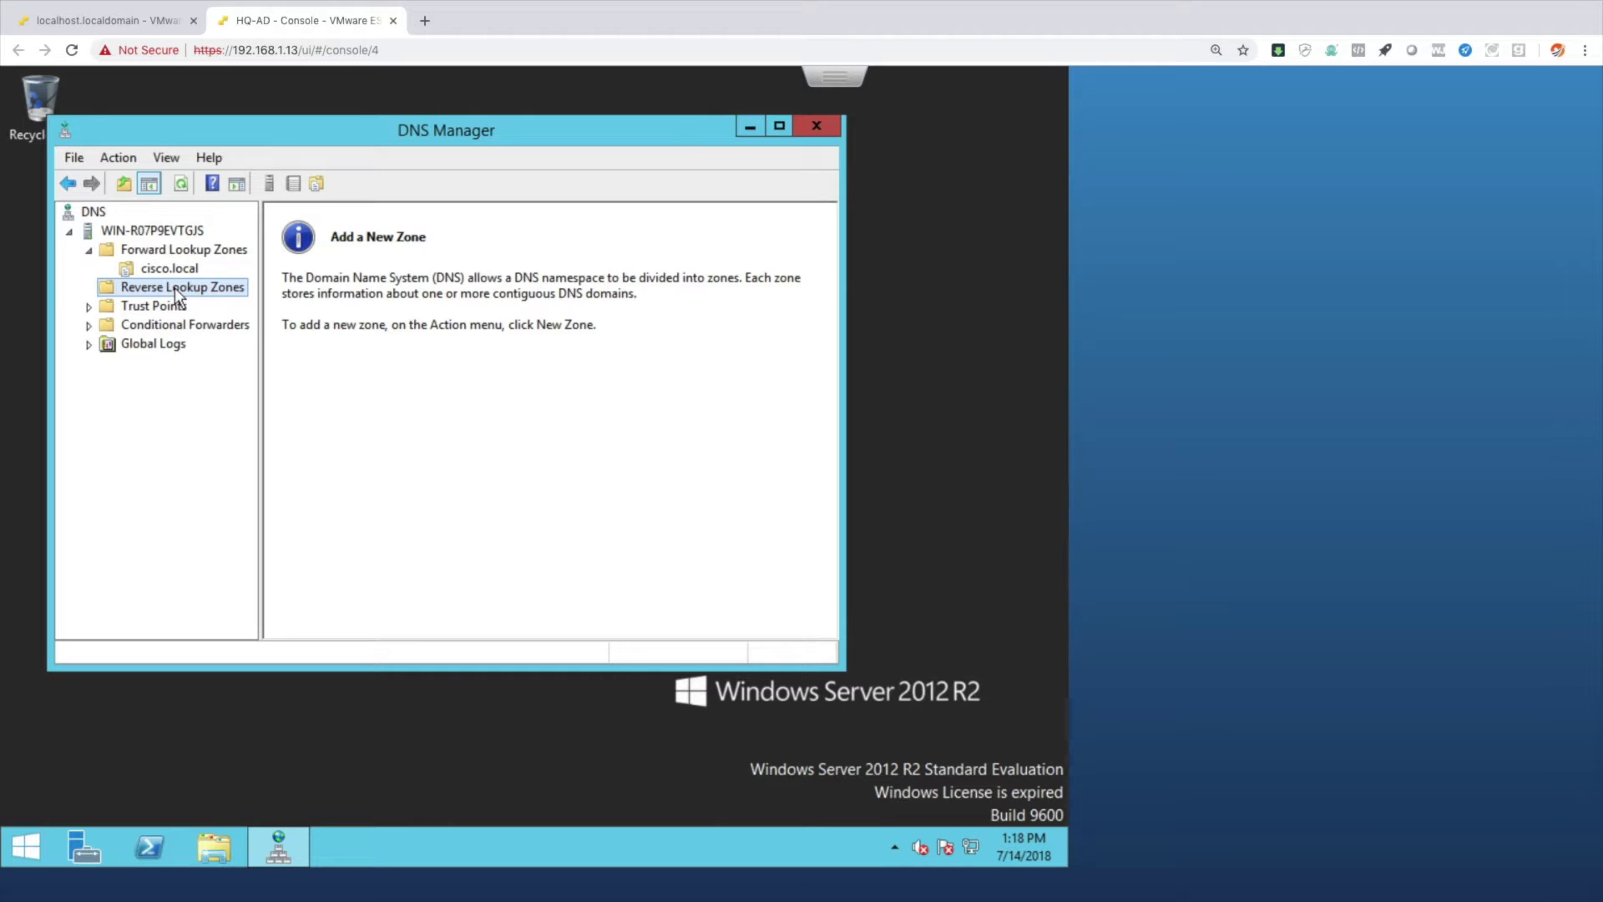
Add a primary IPv4 reverse zone for network 10.3.3 with a new zone file and no dynamic updates.
right_click(174, 285)
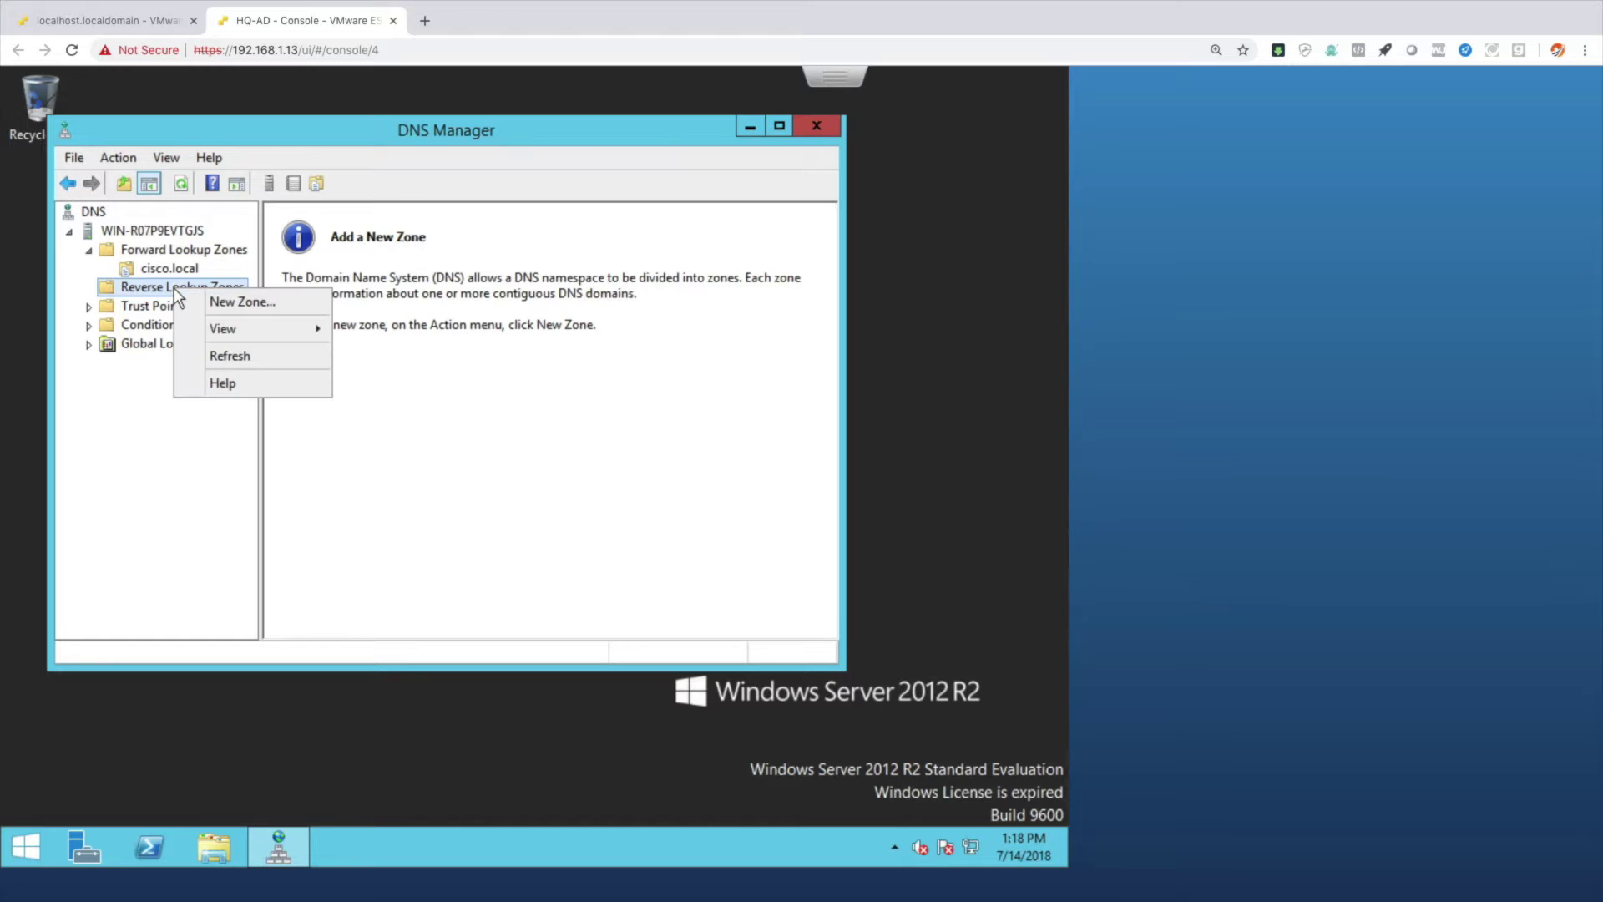
left_click(242, 304)
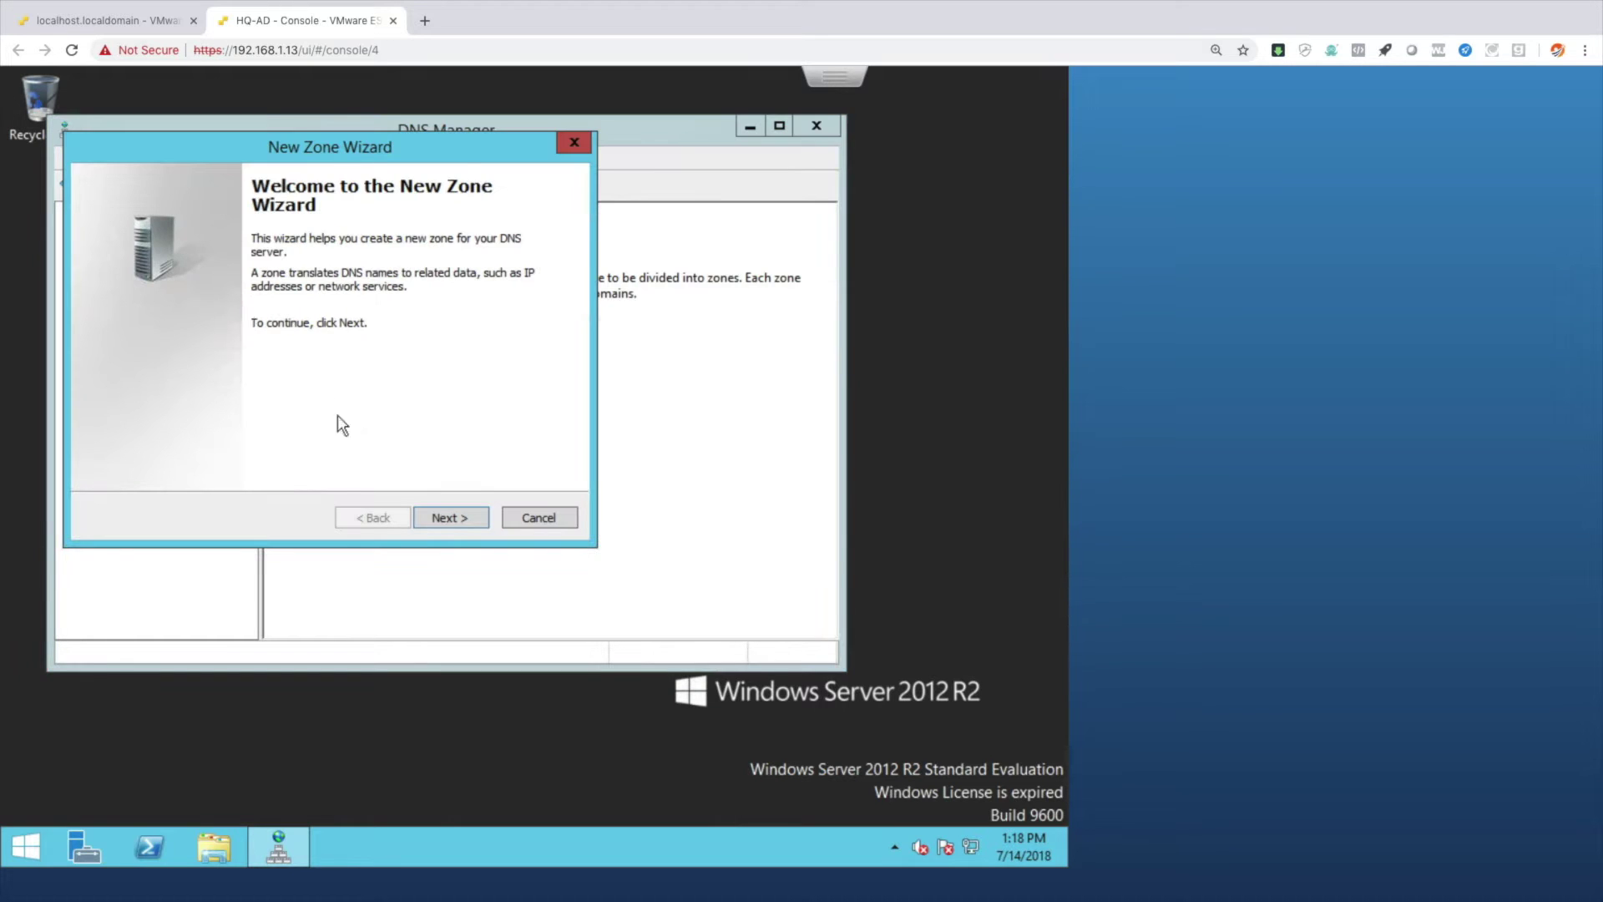
left_click(451, 517)
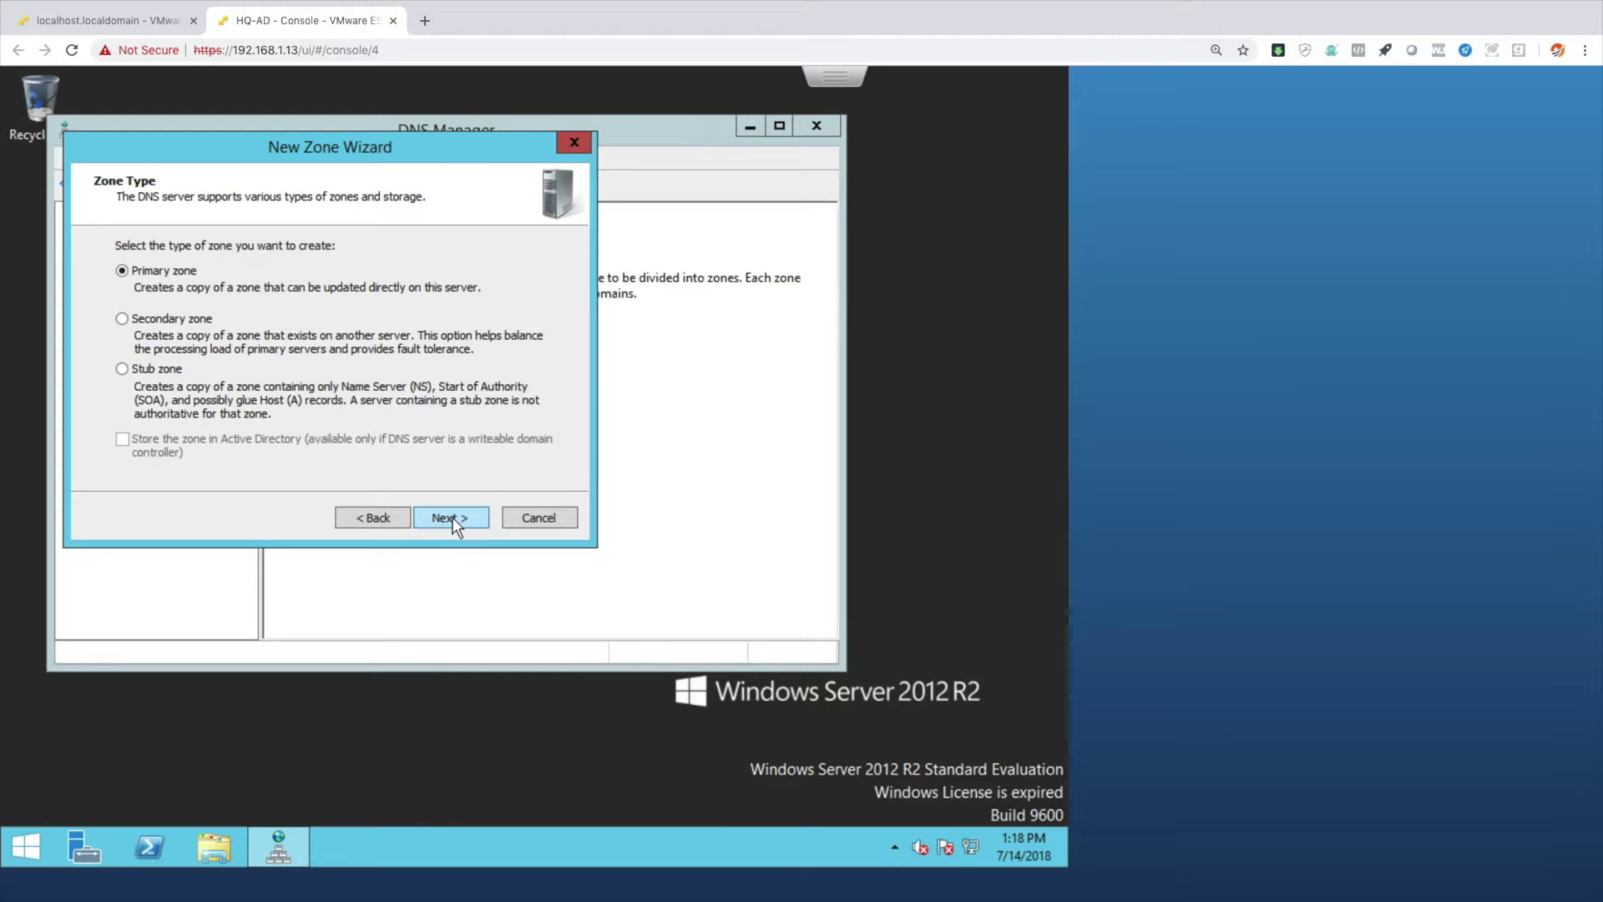
left_click(450, 518)
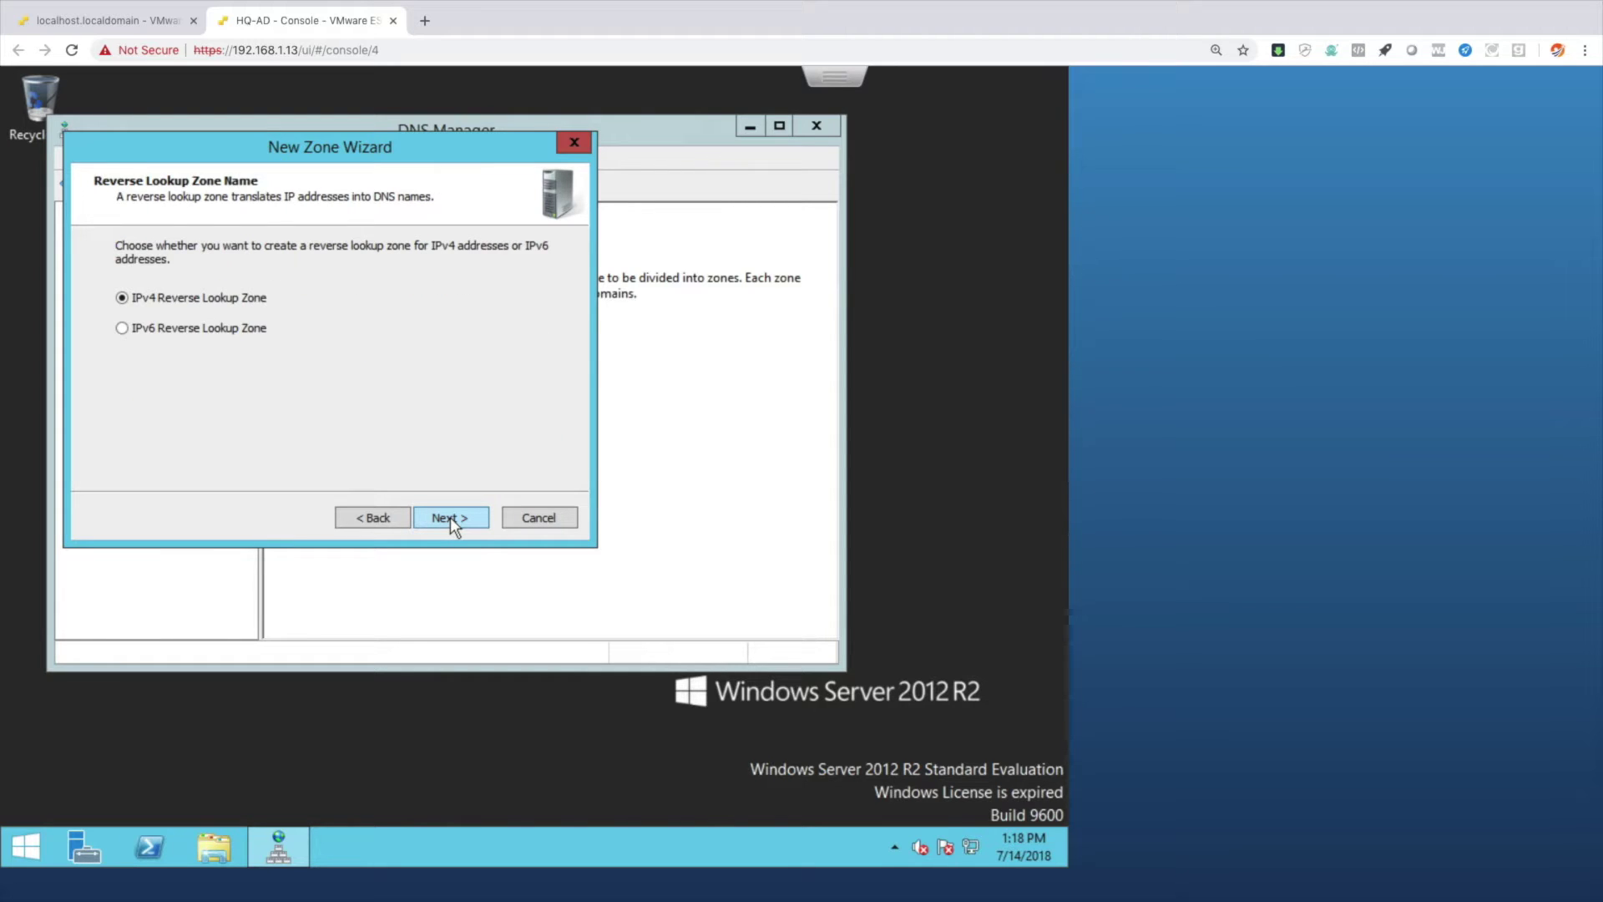
left_click(449, 518)
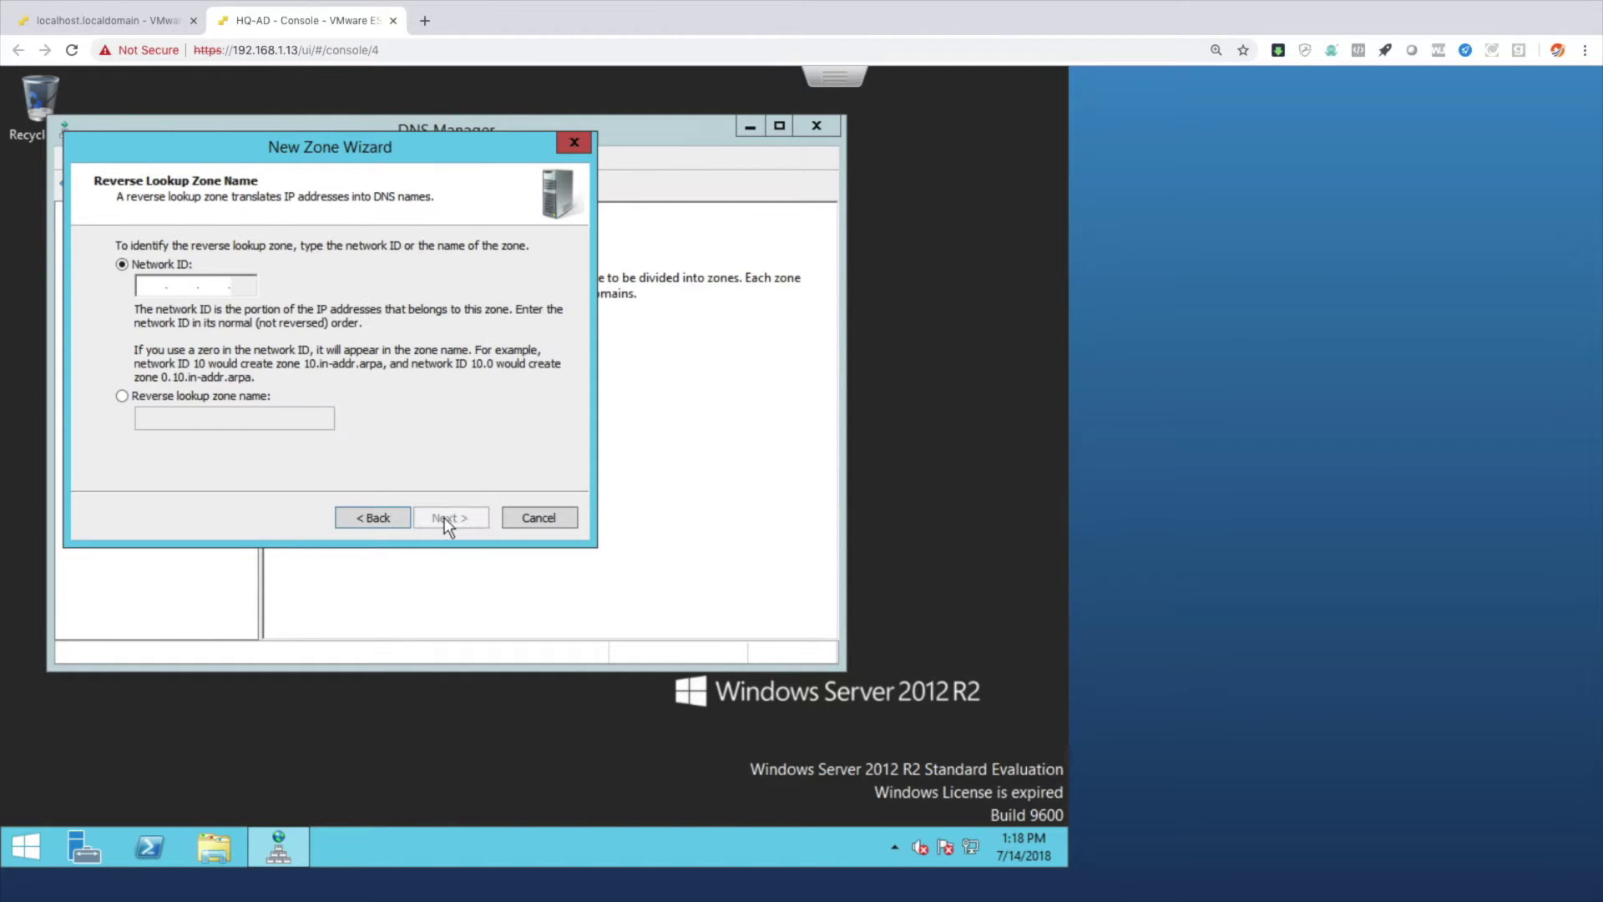
left_click(159, 284)
type("10.3.3.")
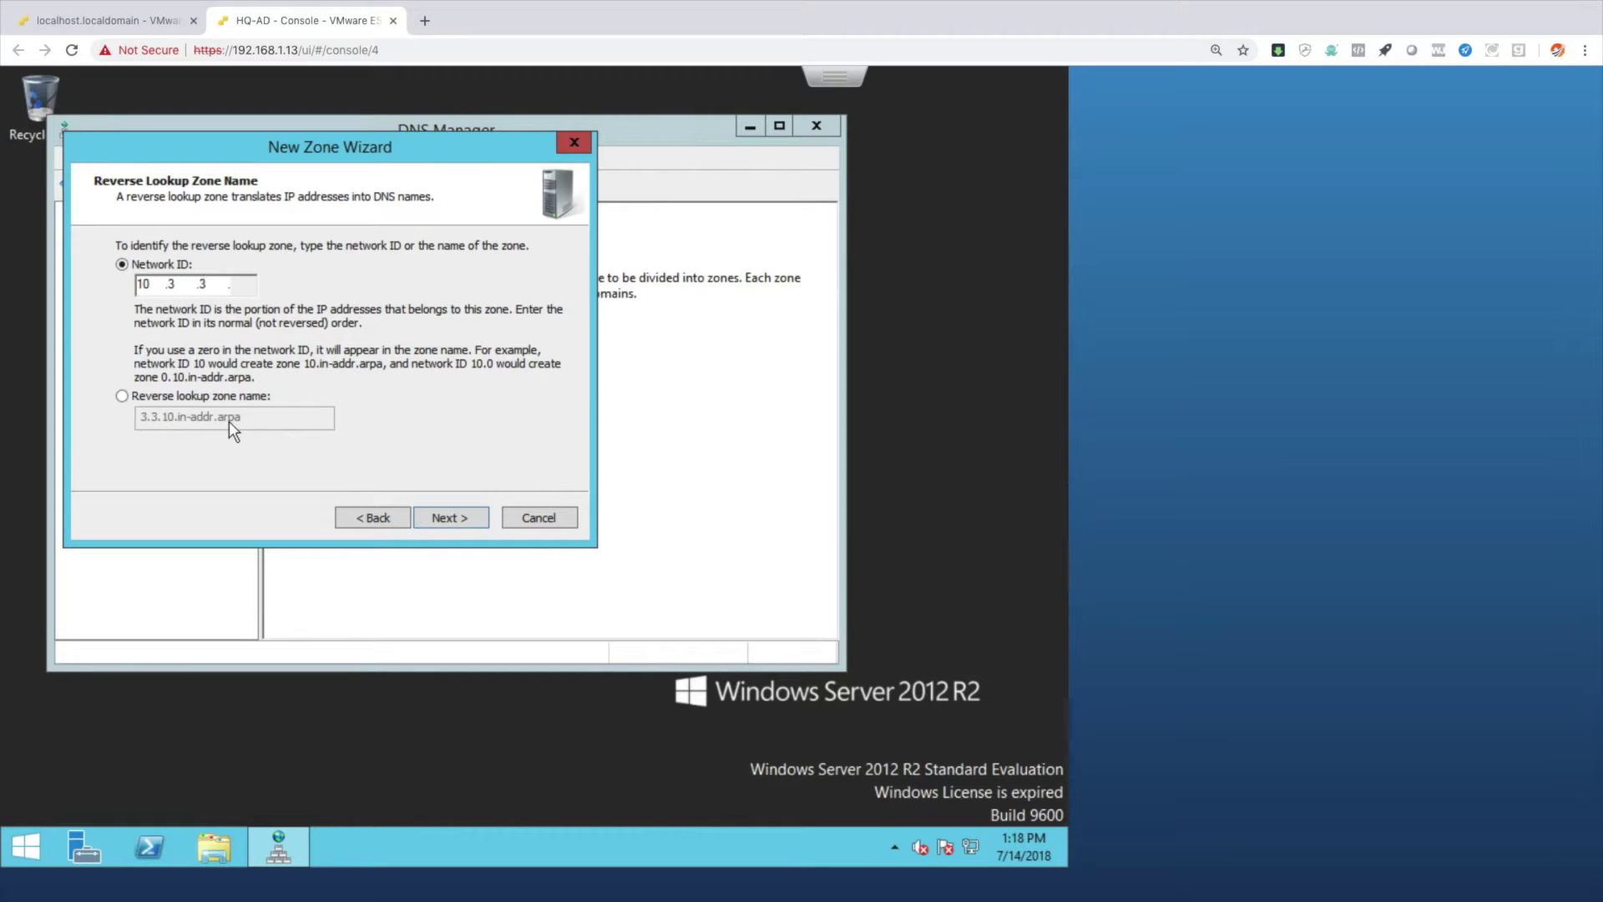
left_click(432, 519)
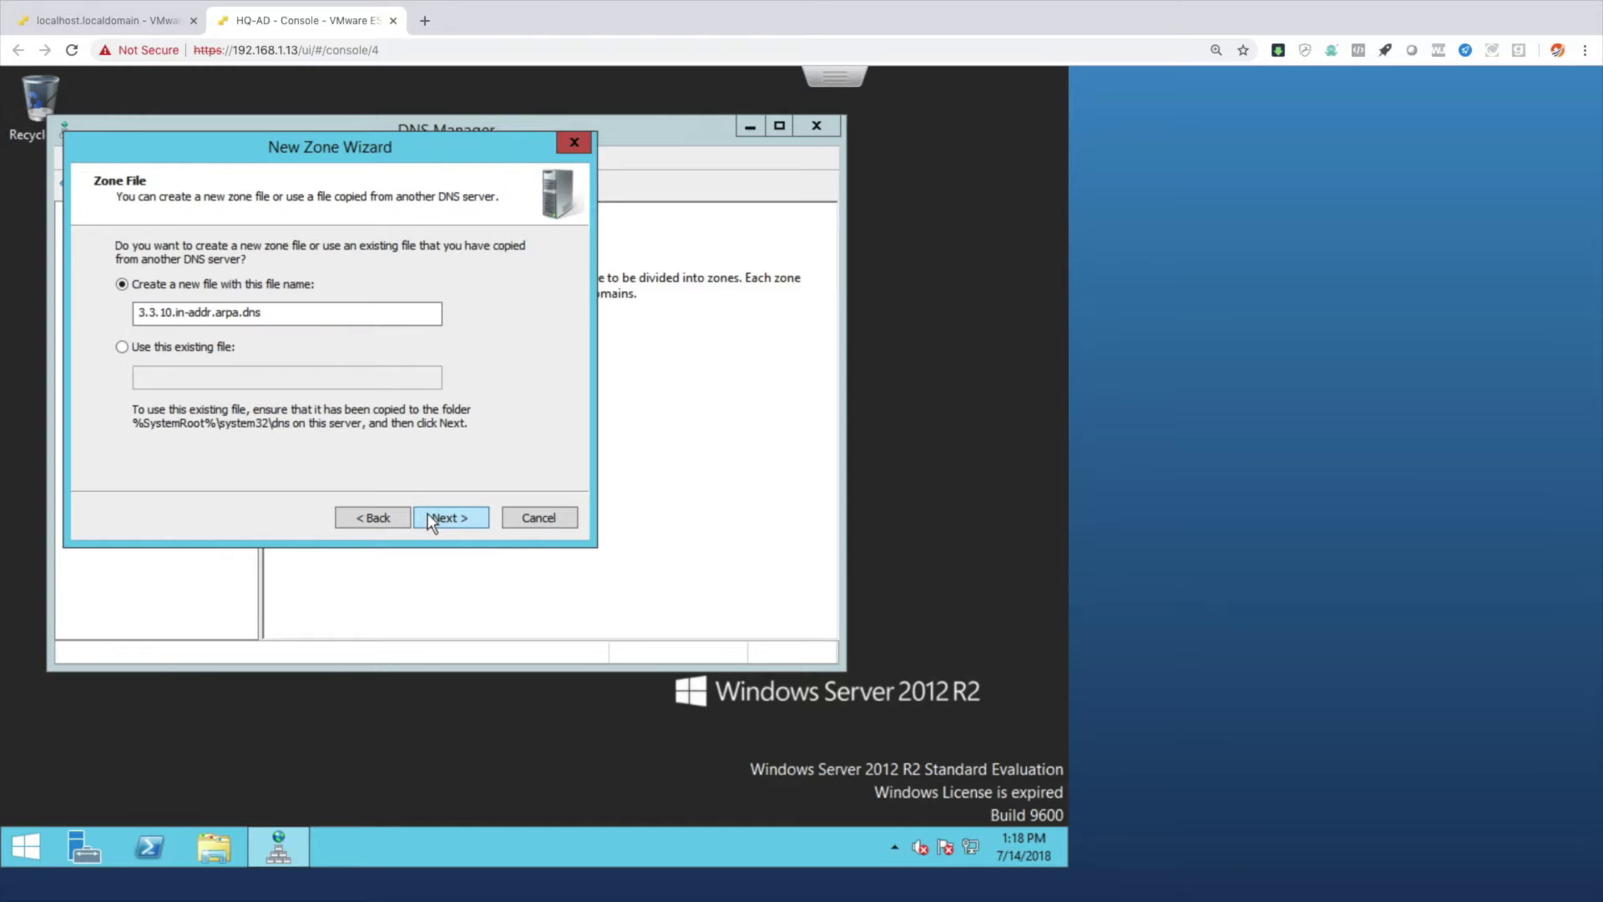
left_click(440, 519)
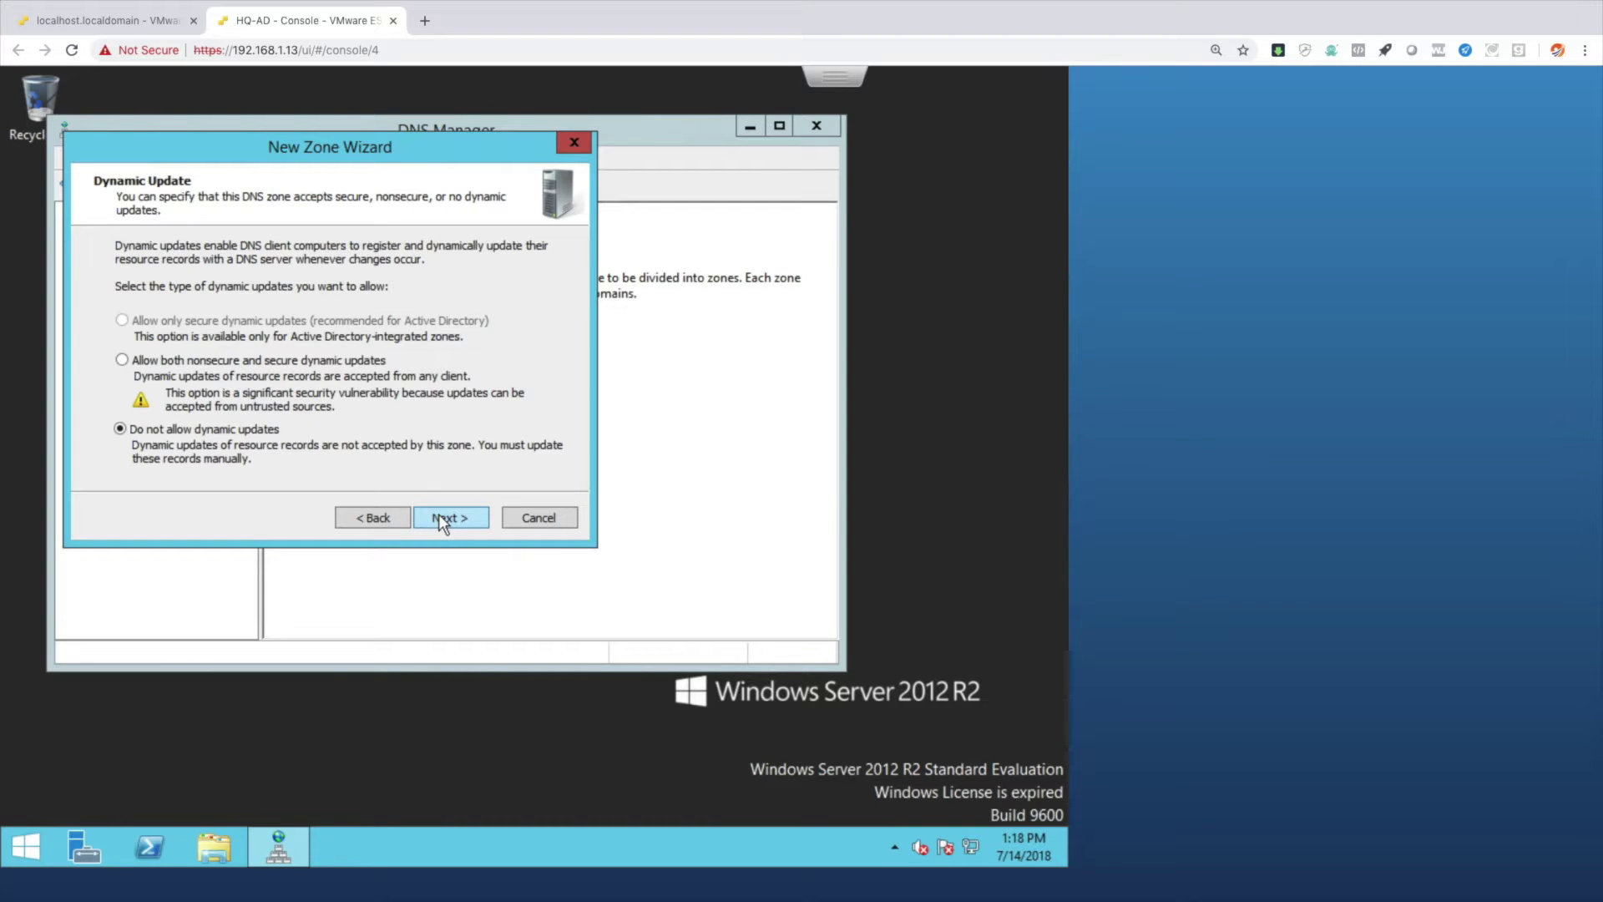
left_click(438, 515)
left_click(438, 515)
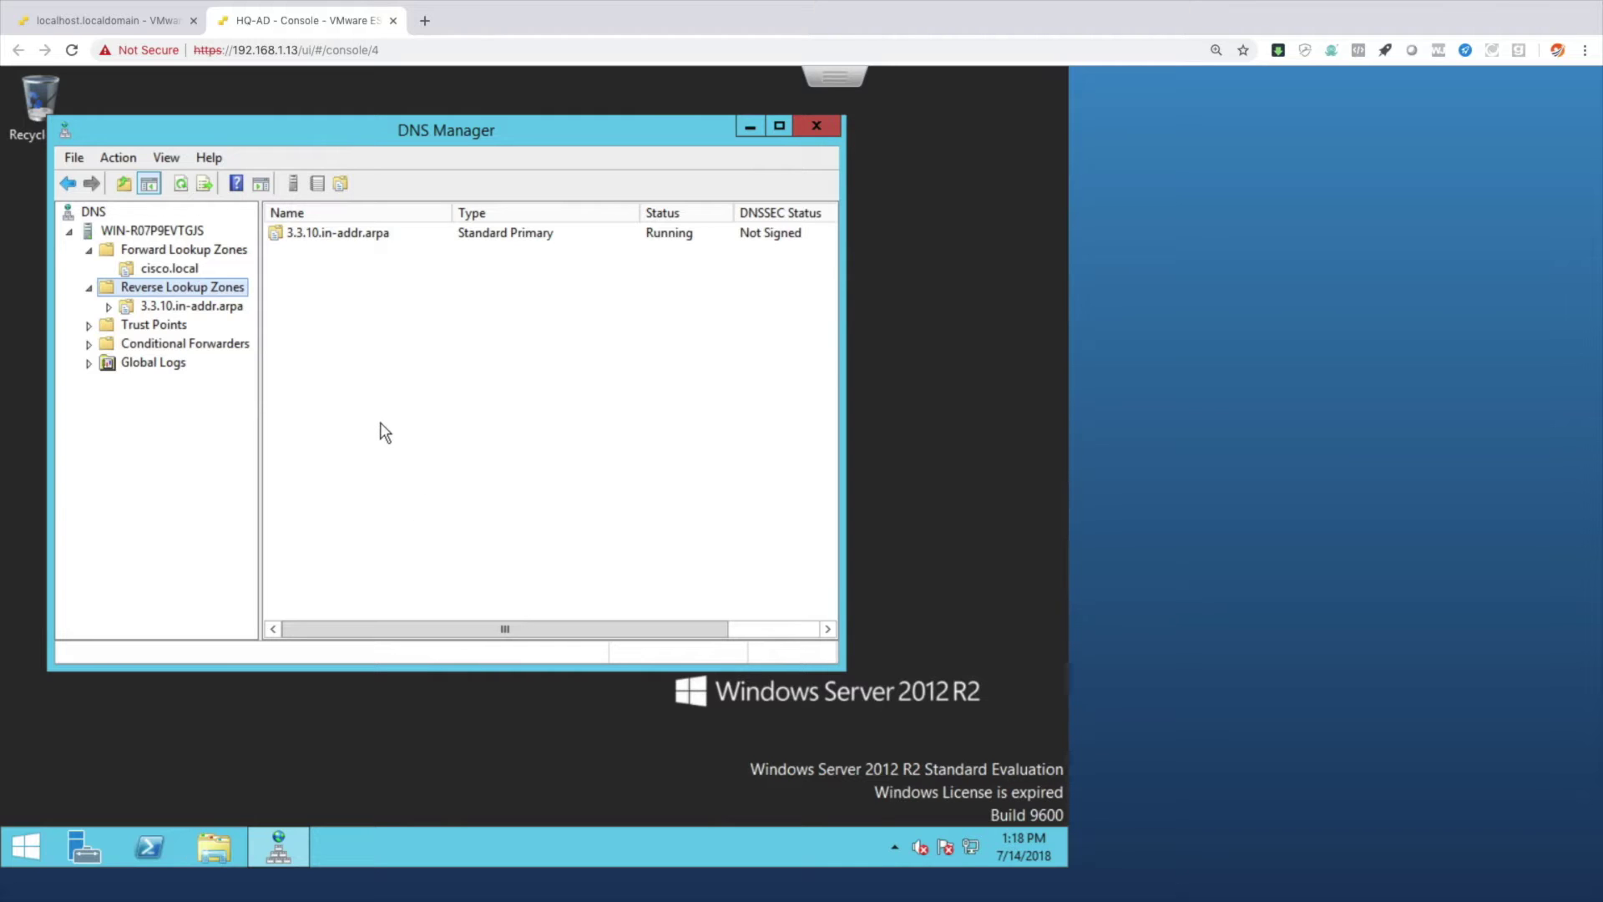
Add host hq-uccx at 10.3.3.6 with PTR to cisco.local, then close the console tab.
left_click(162, 271)
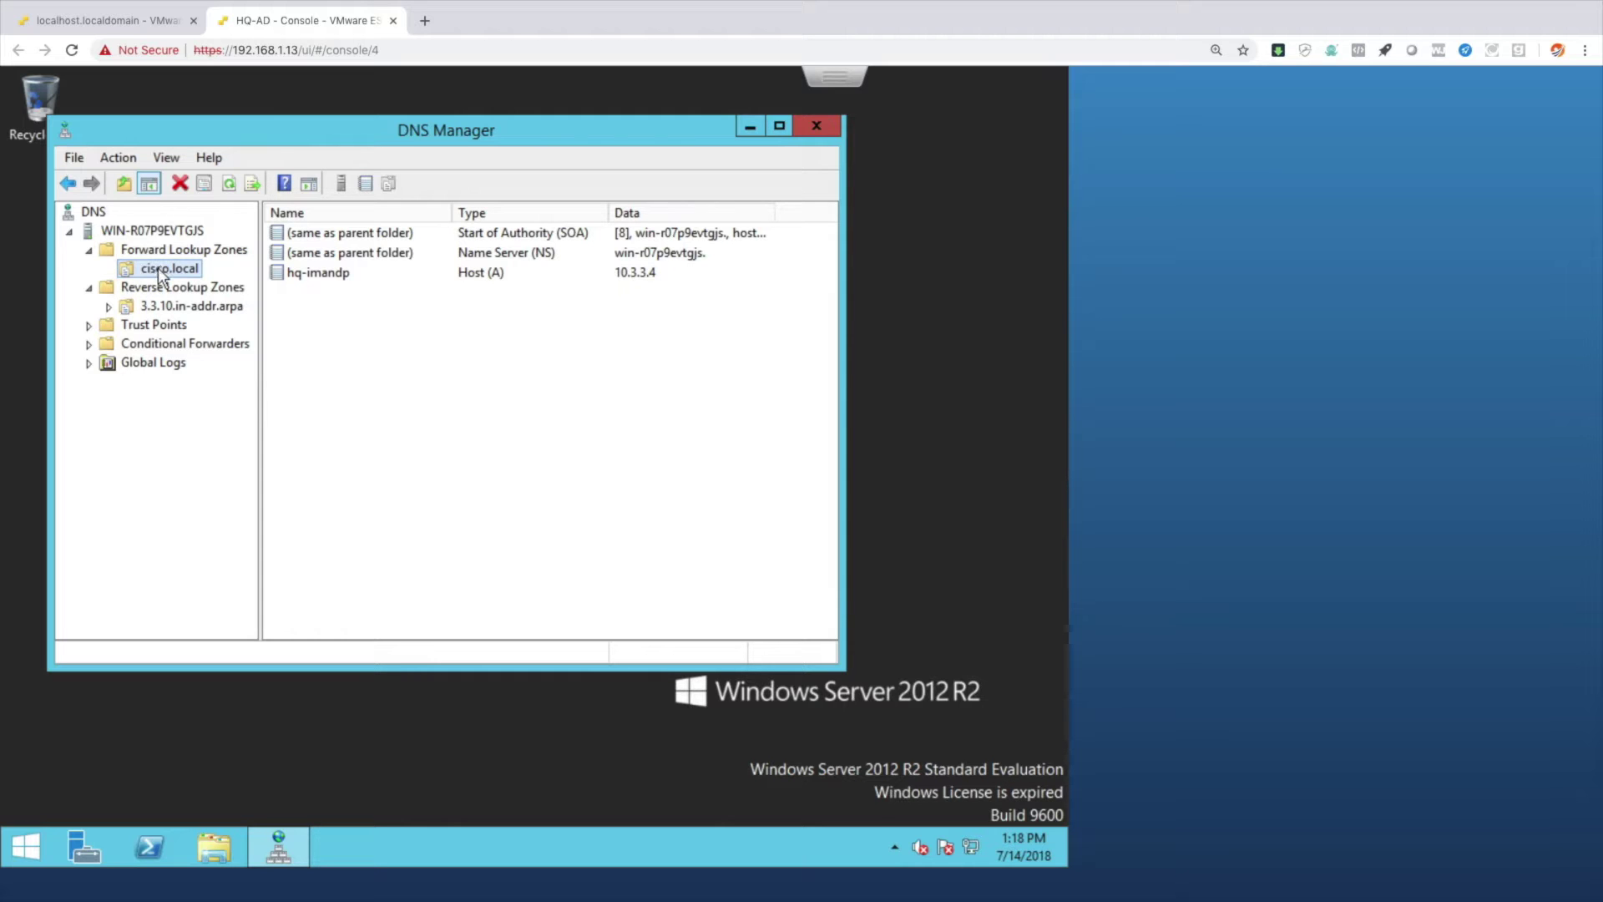
right_click(161, 272)
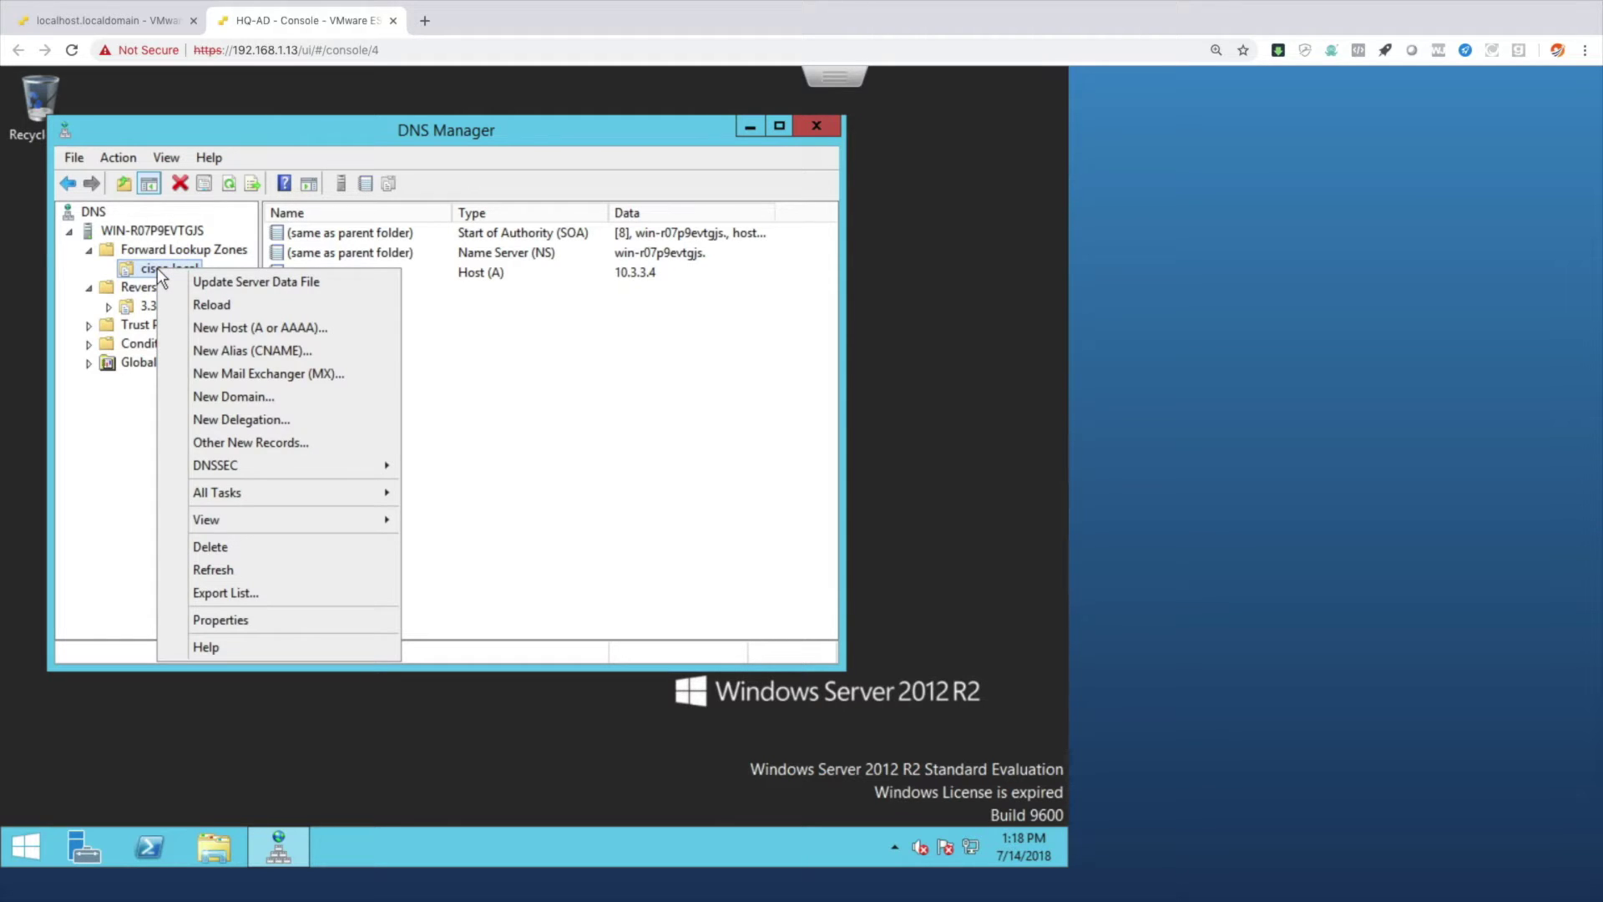
left_click(227, 326)
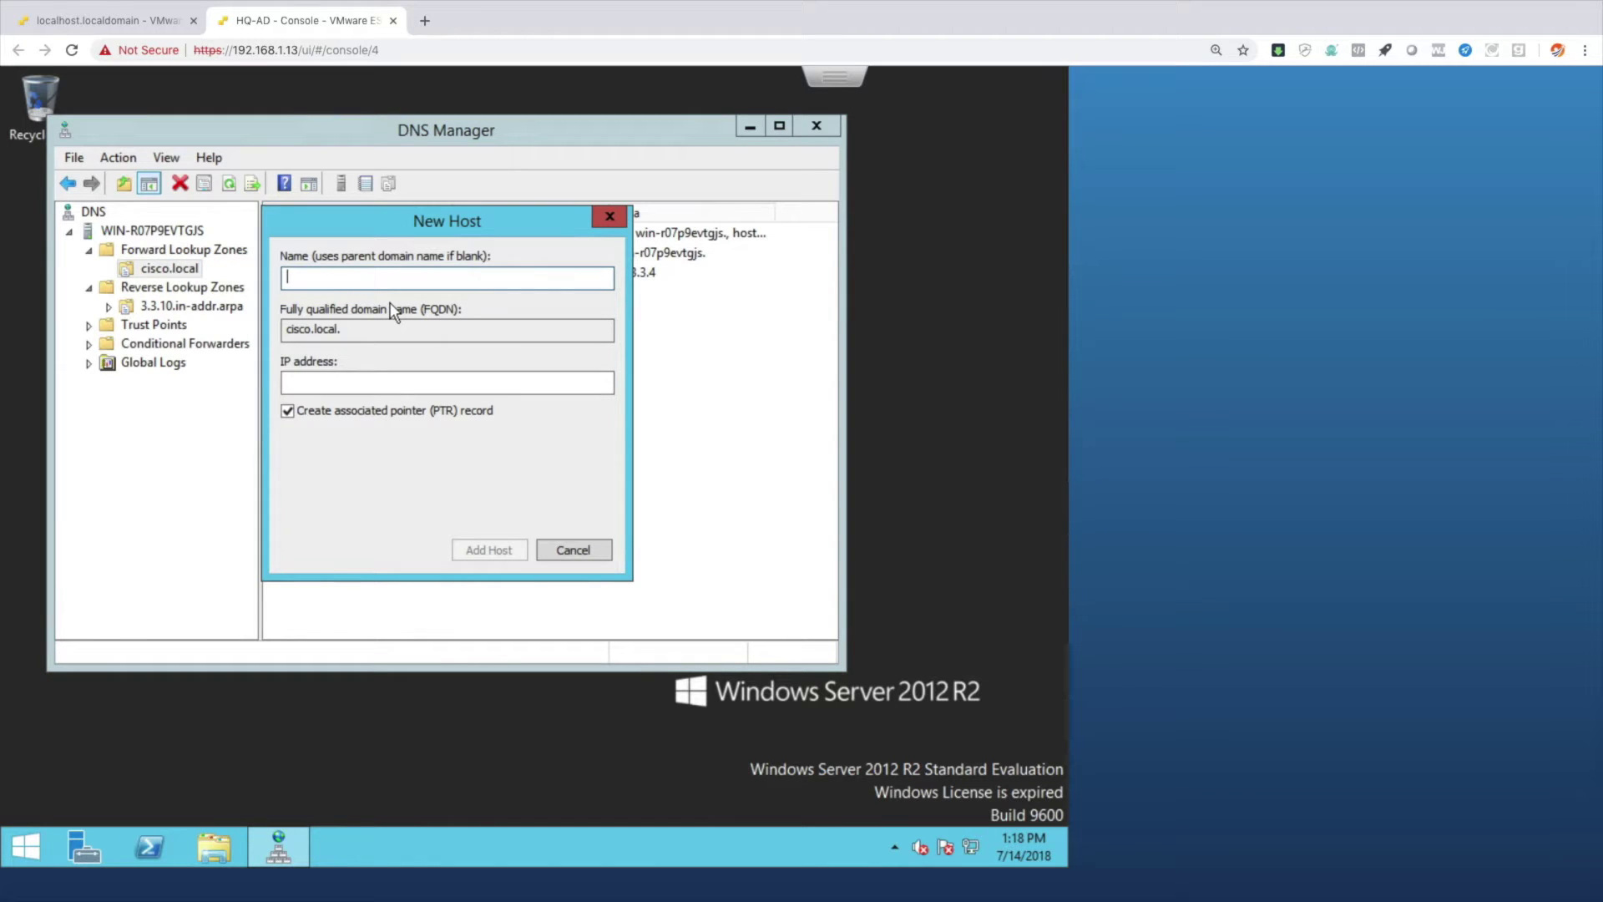
type("hq-uccx")
left_click(340, 385)
type("10.3.3.6")
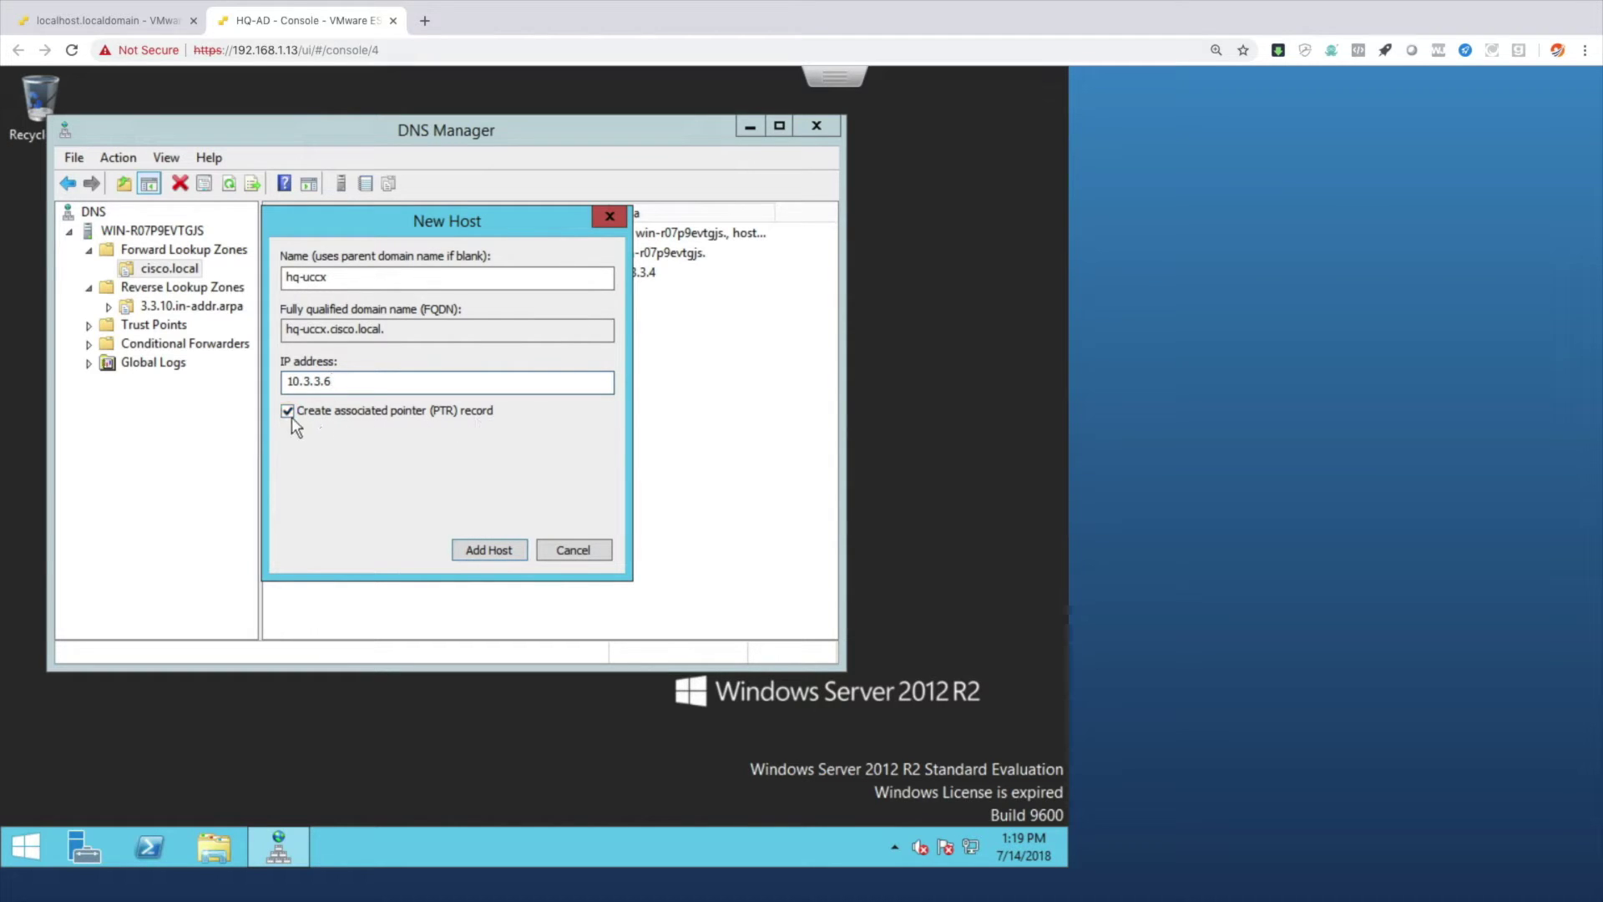
left_click(483, 551)
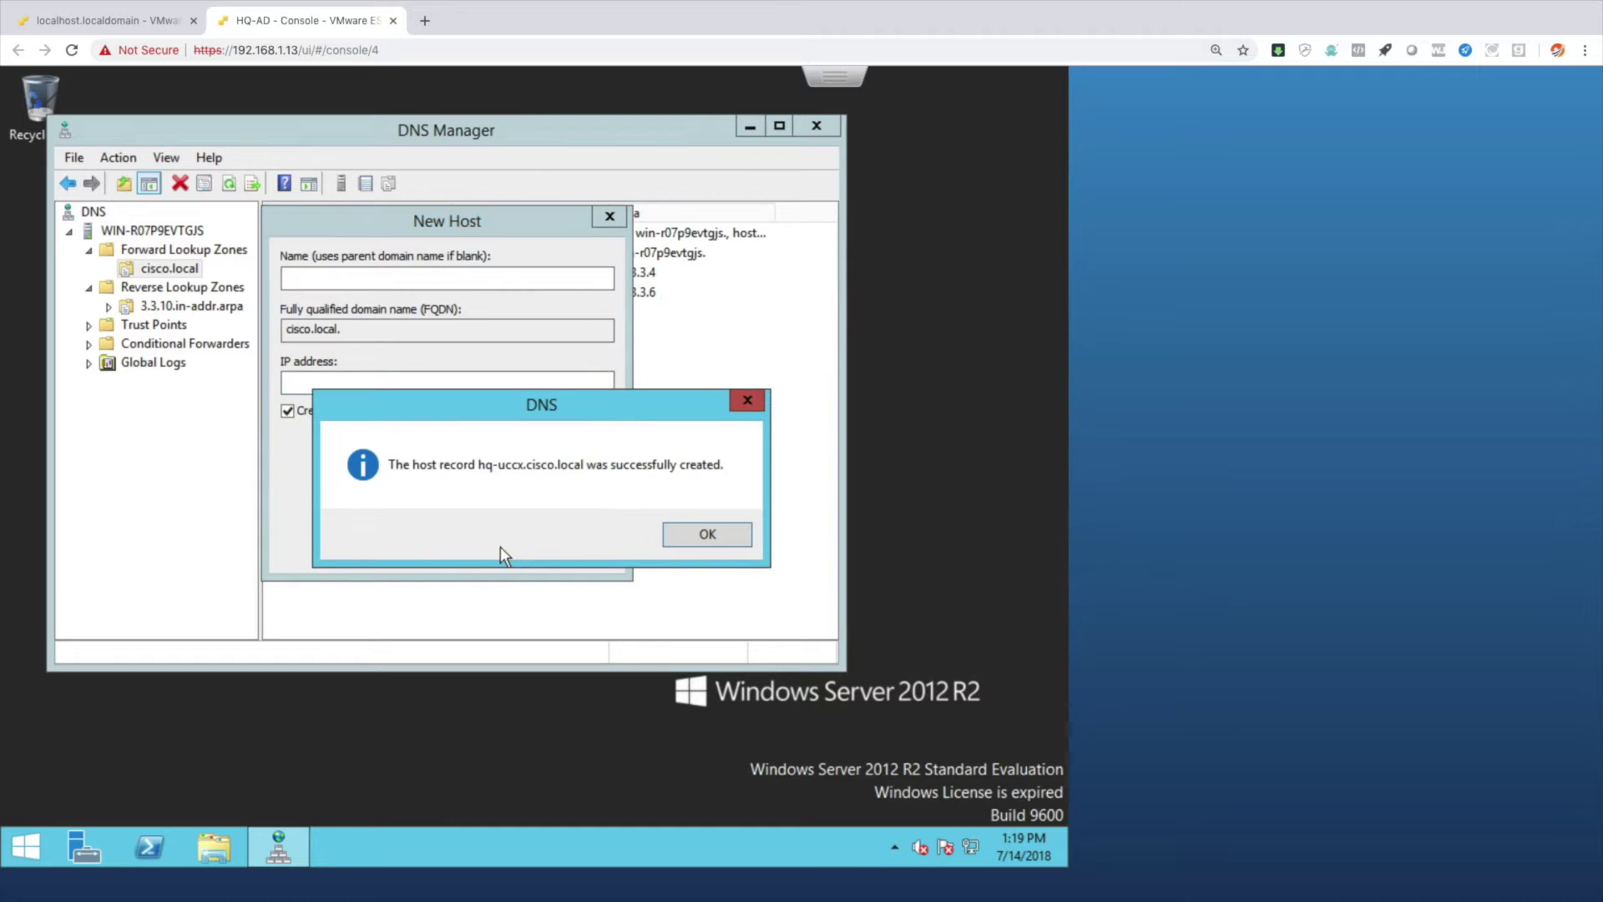
left_click(706, 535)
left_click(588, 550)
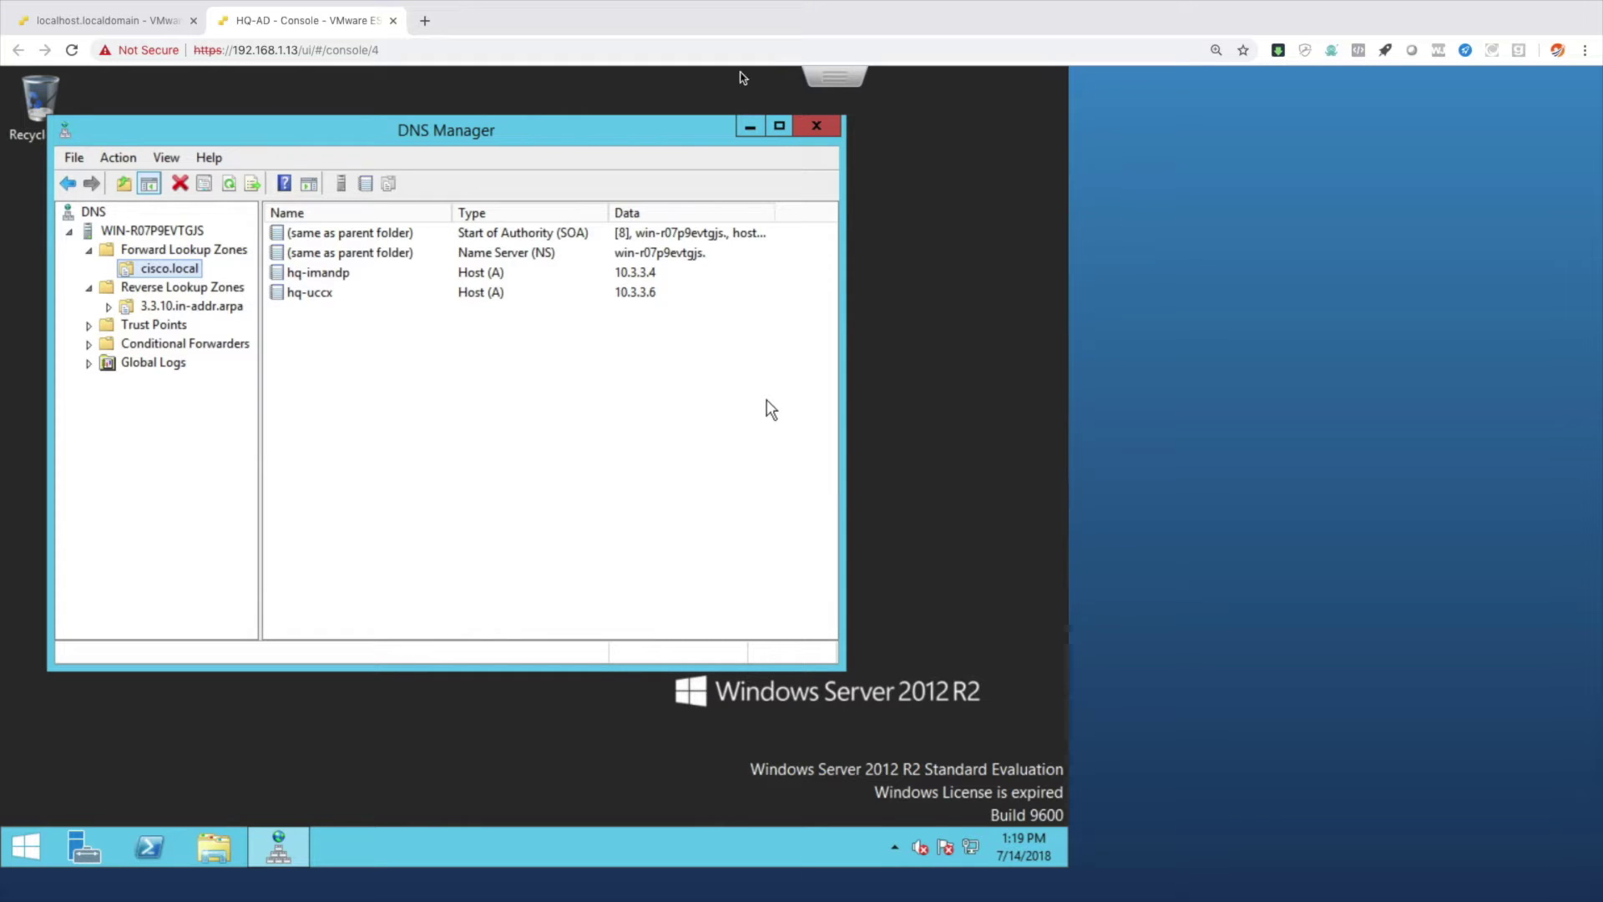
left_click(392, 23)
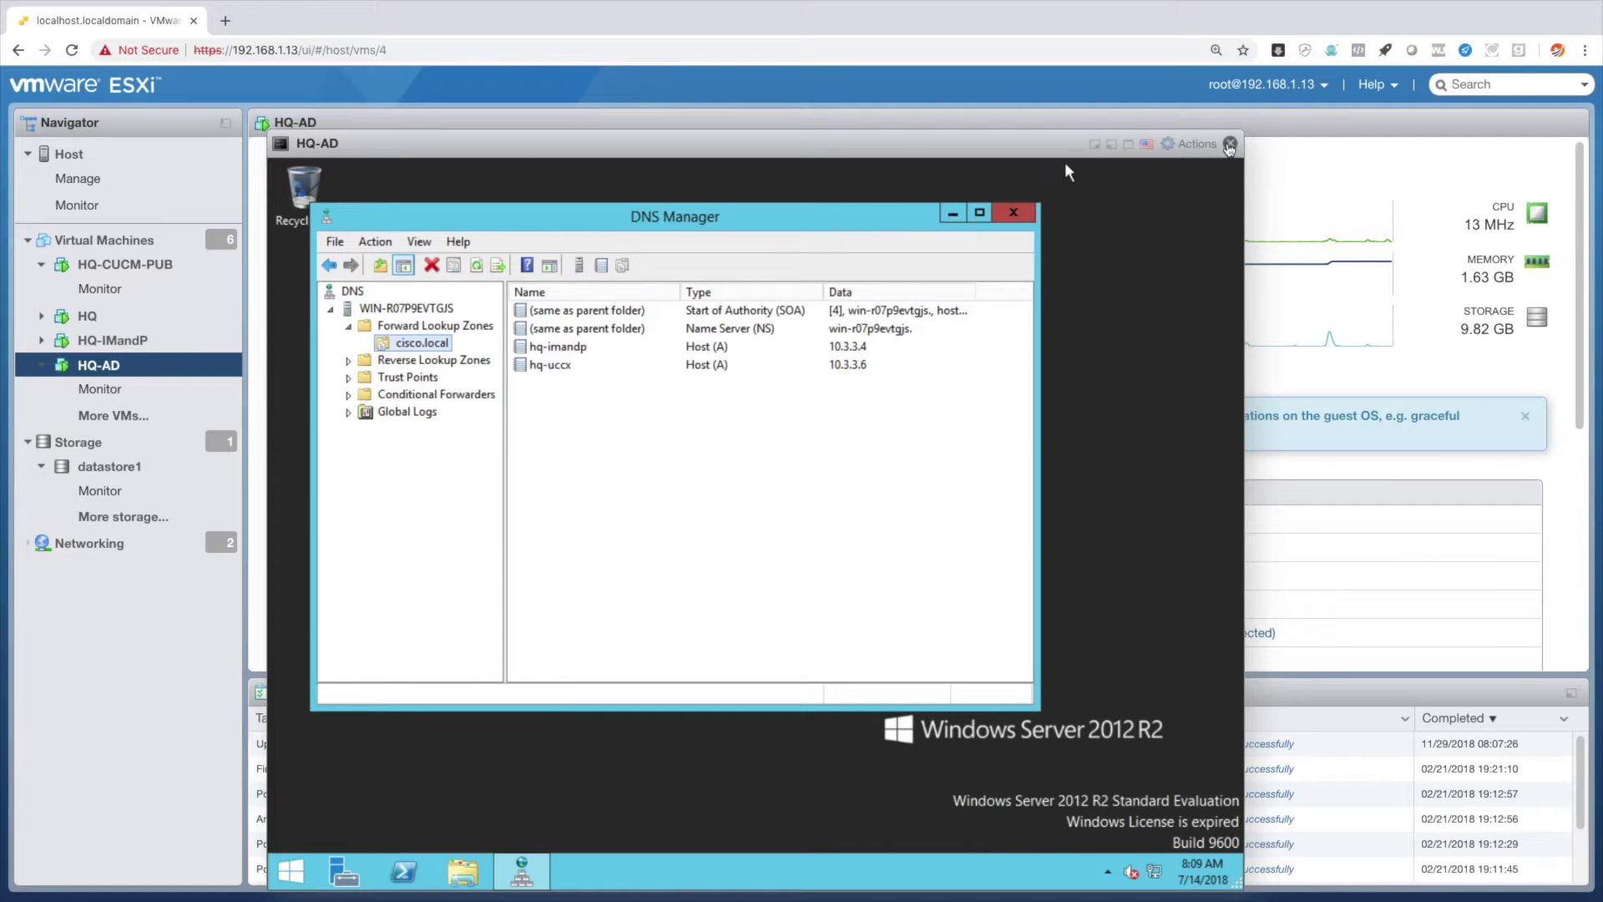
Start a new virtual machine named HQ-UCCX from the virtual machines list.
left_click(1230, 143)
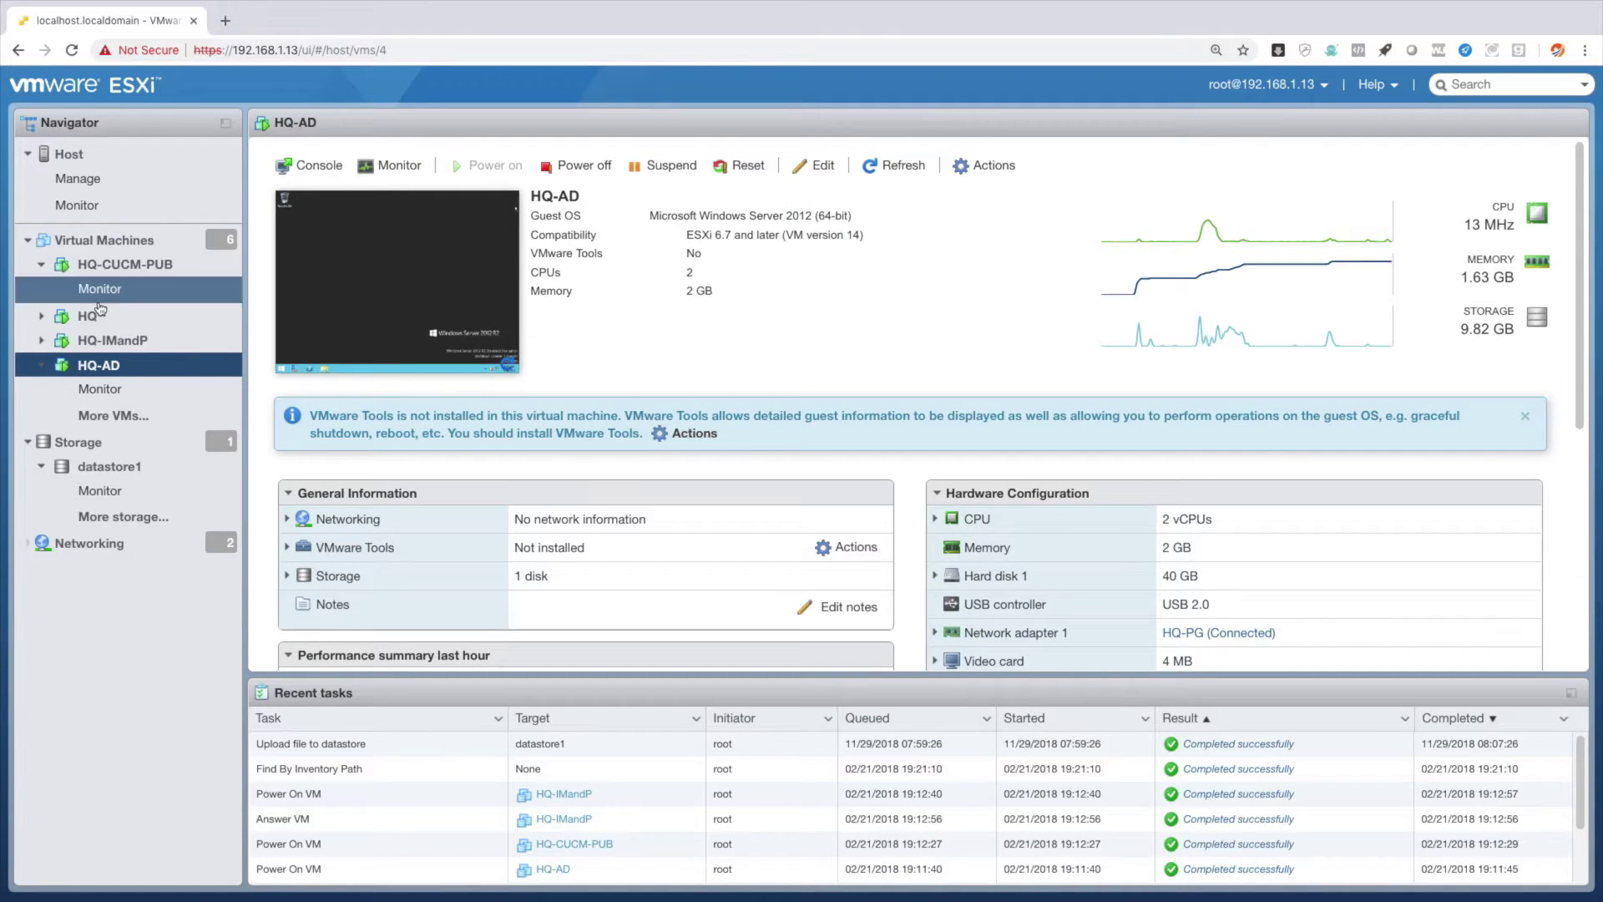
left_click(65, 246)
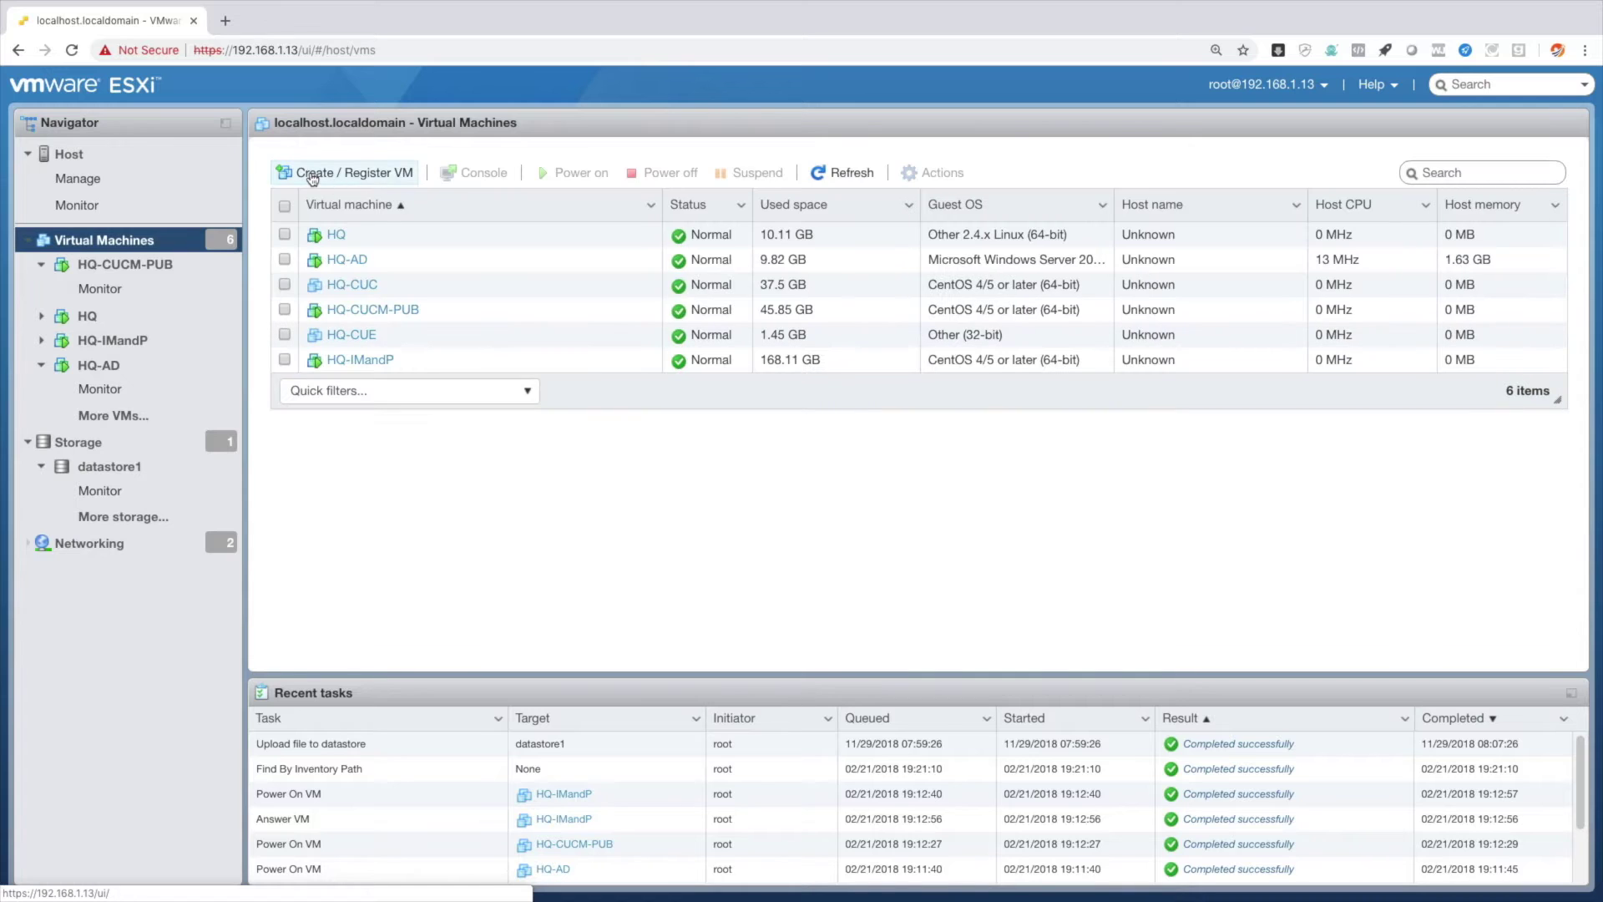
left_click(309, 172)
left_click(1071, 772)
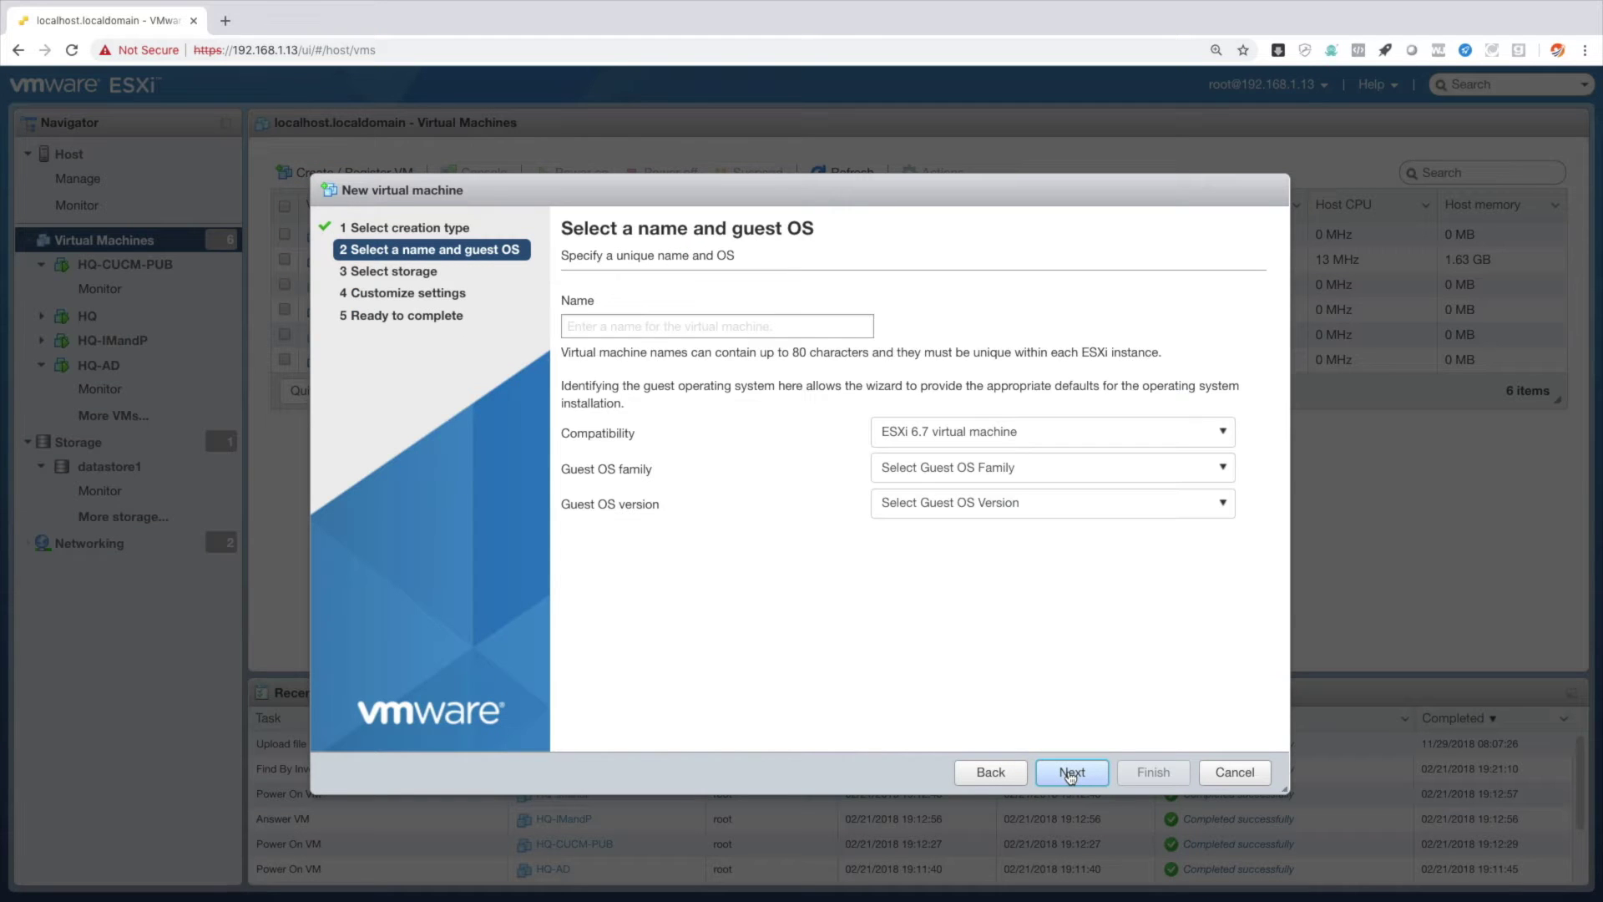
type("HQ")
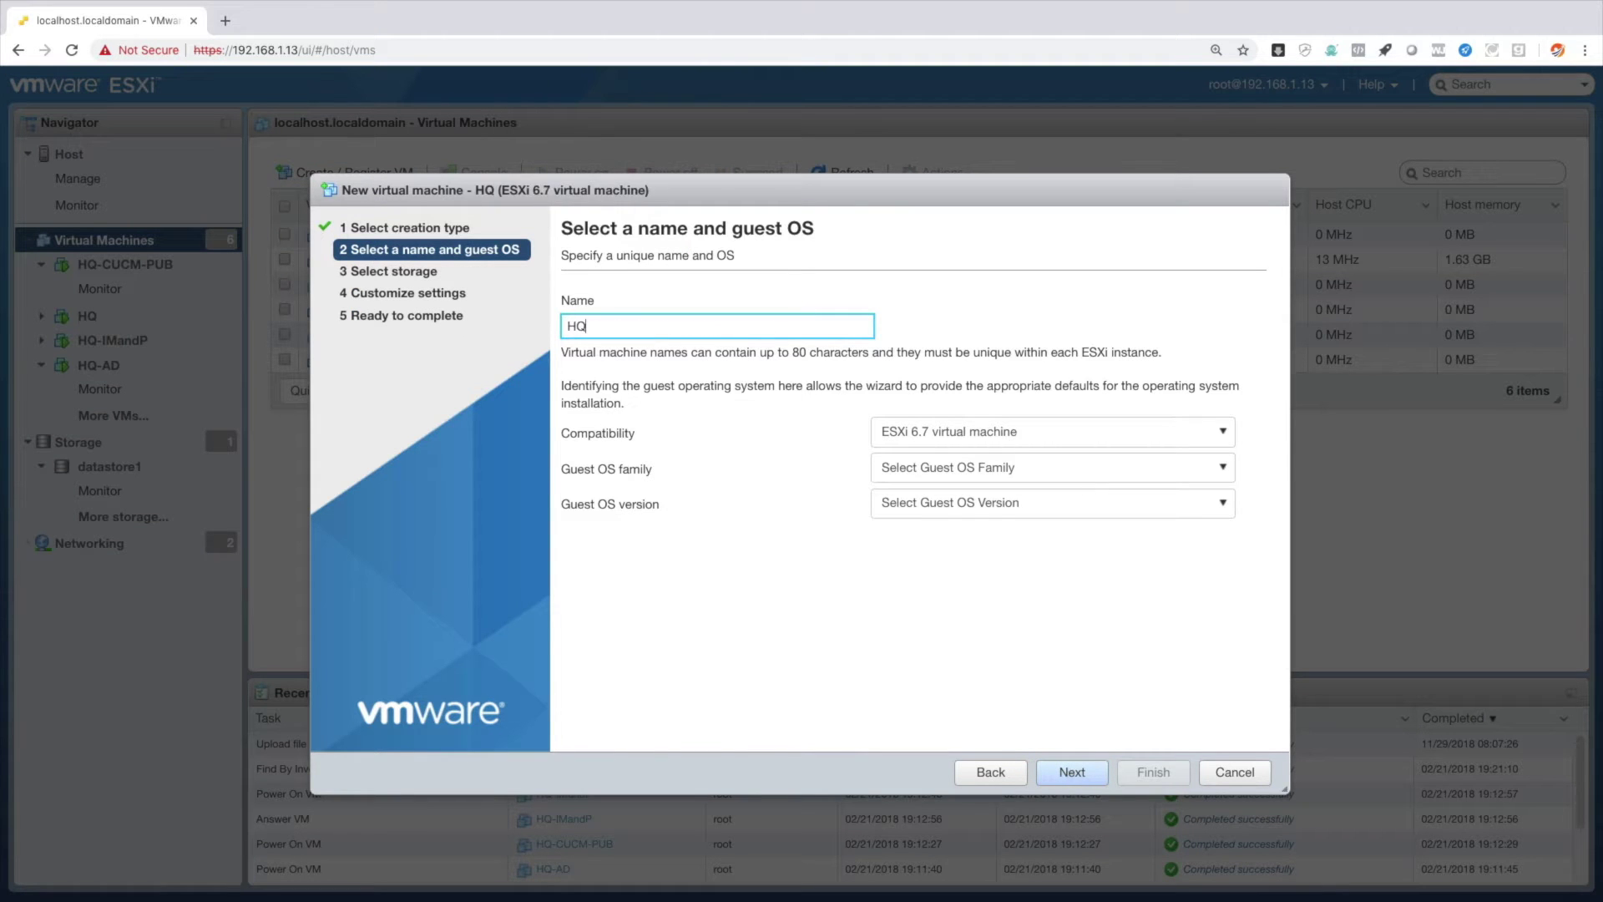
type("-UCCX")
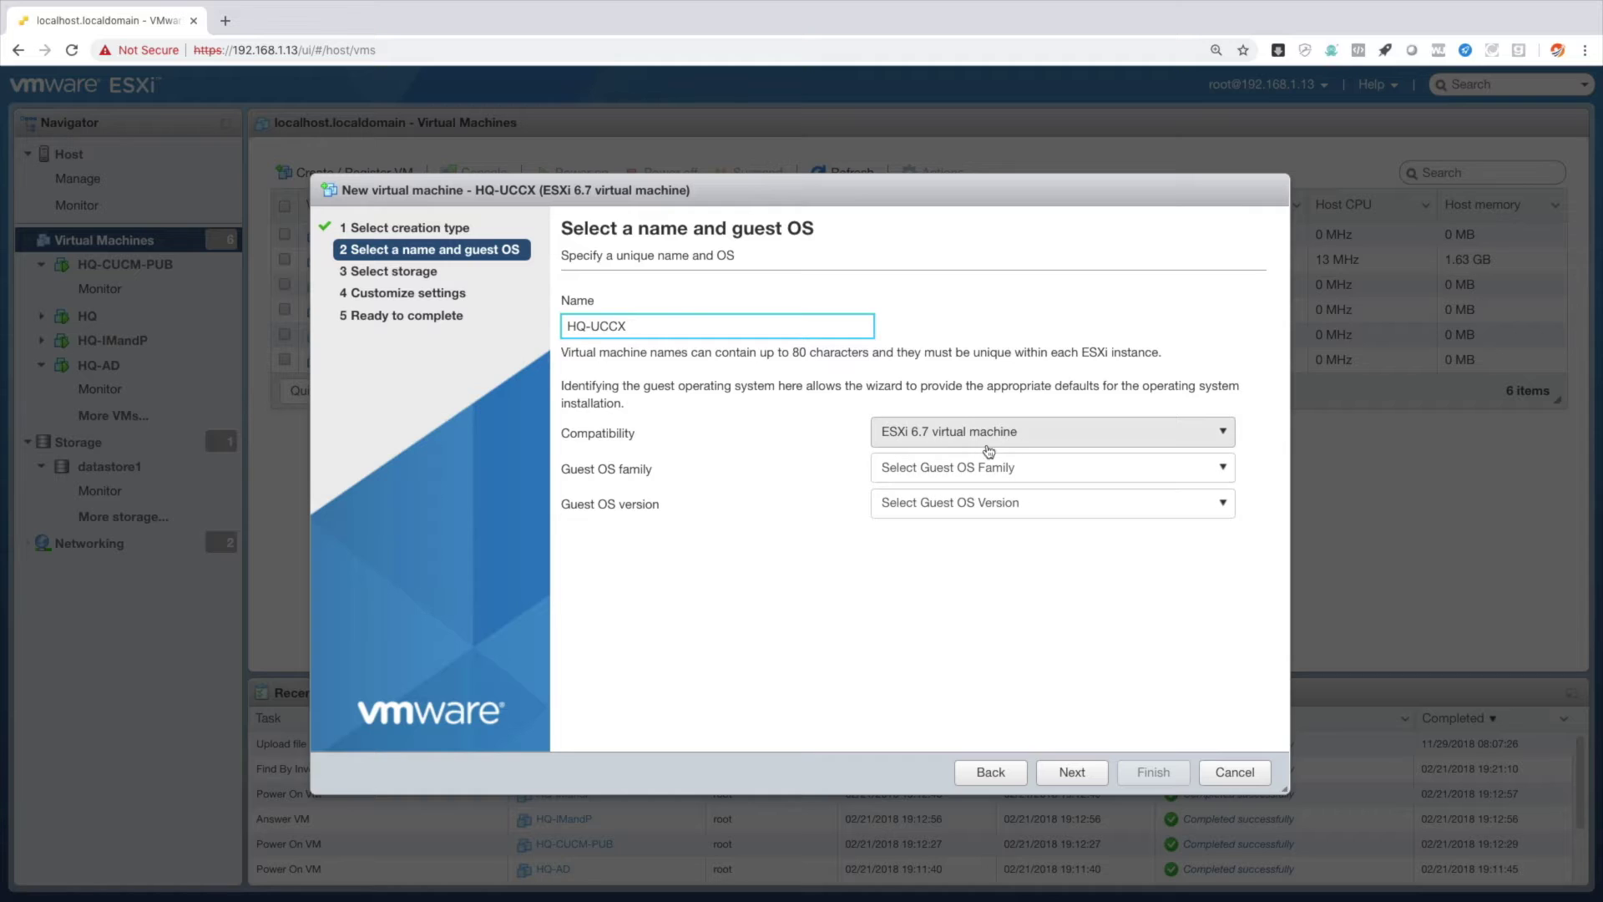
Make it ESXi 5.5 compatible, guest OS Linux CentOS 4/5 (64-bit), stored on datastore1.
left_click(966, 440)
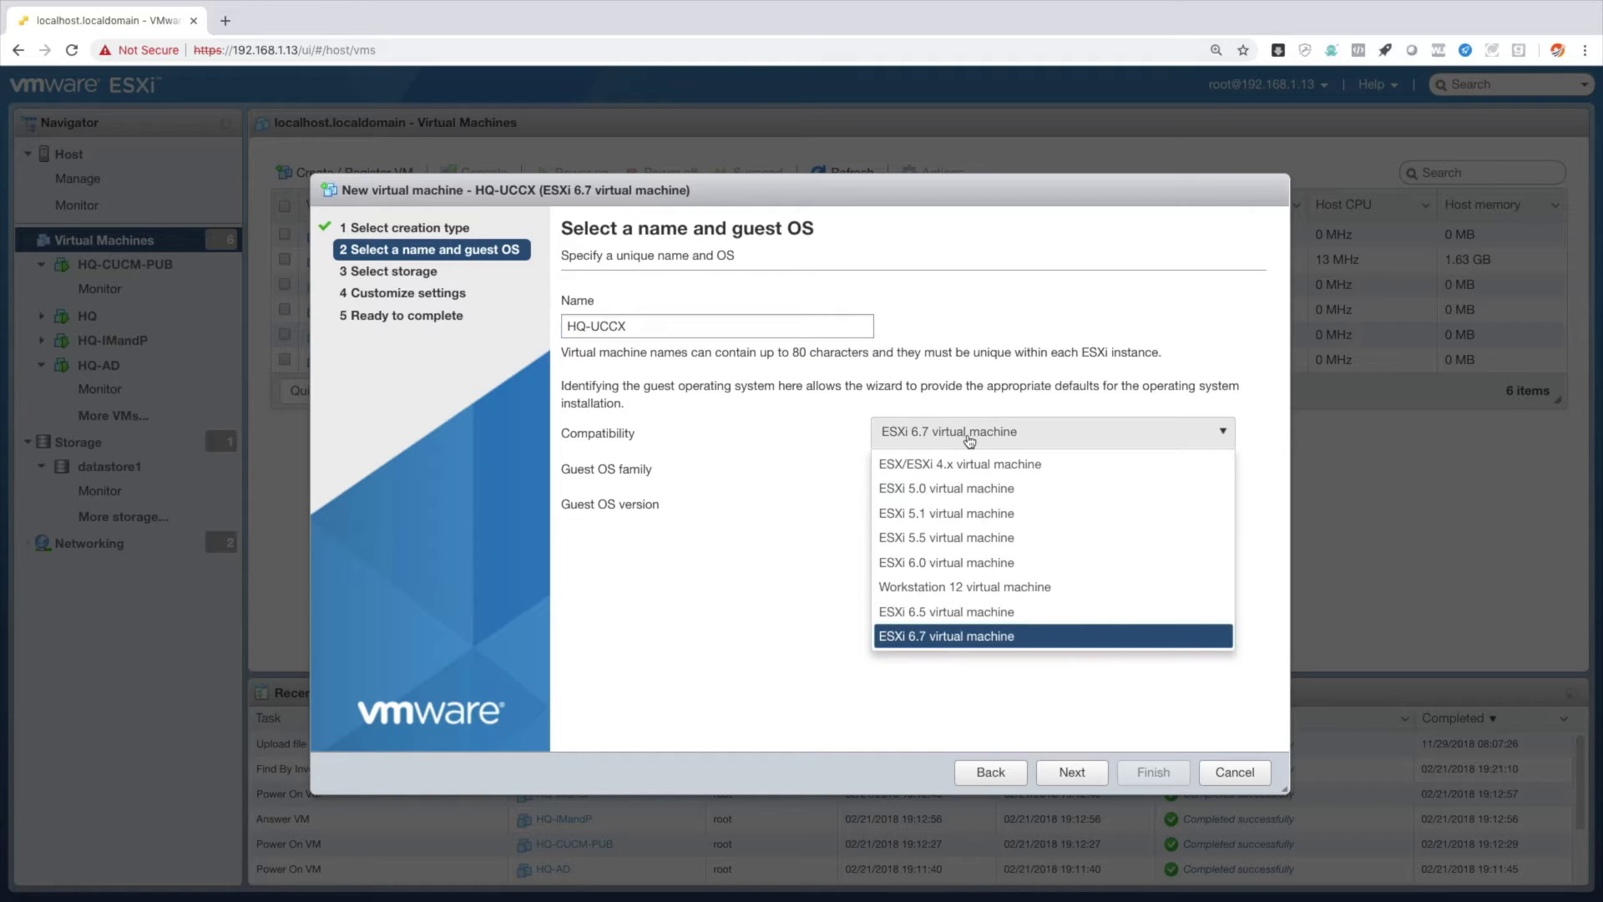
left_click(960, 540)
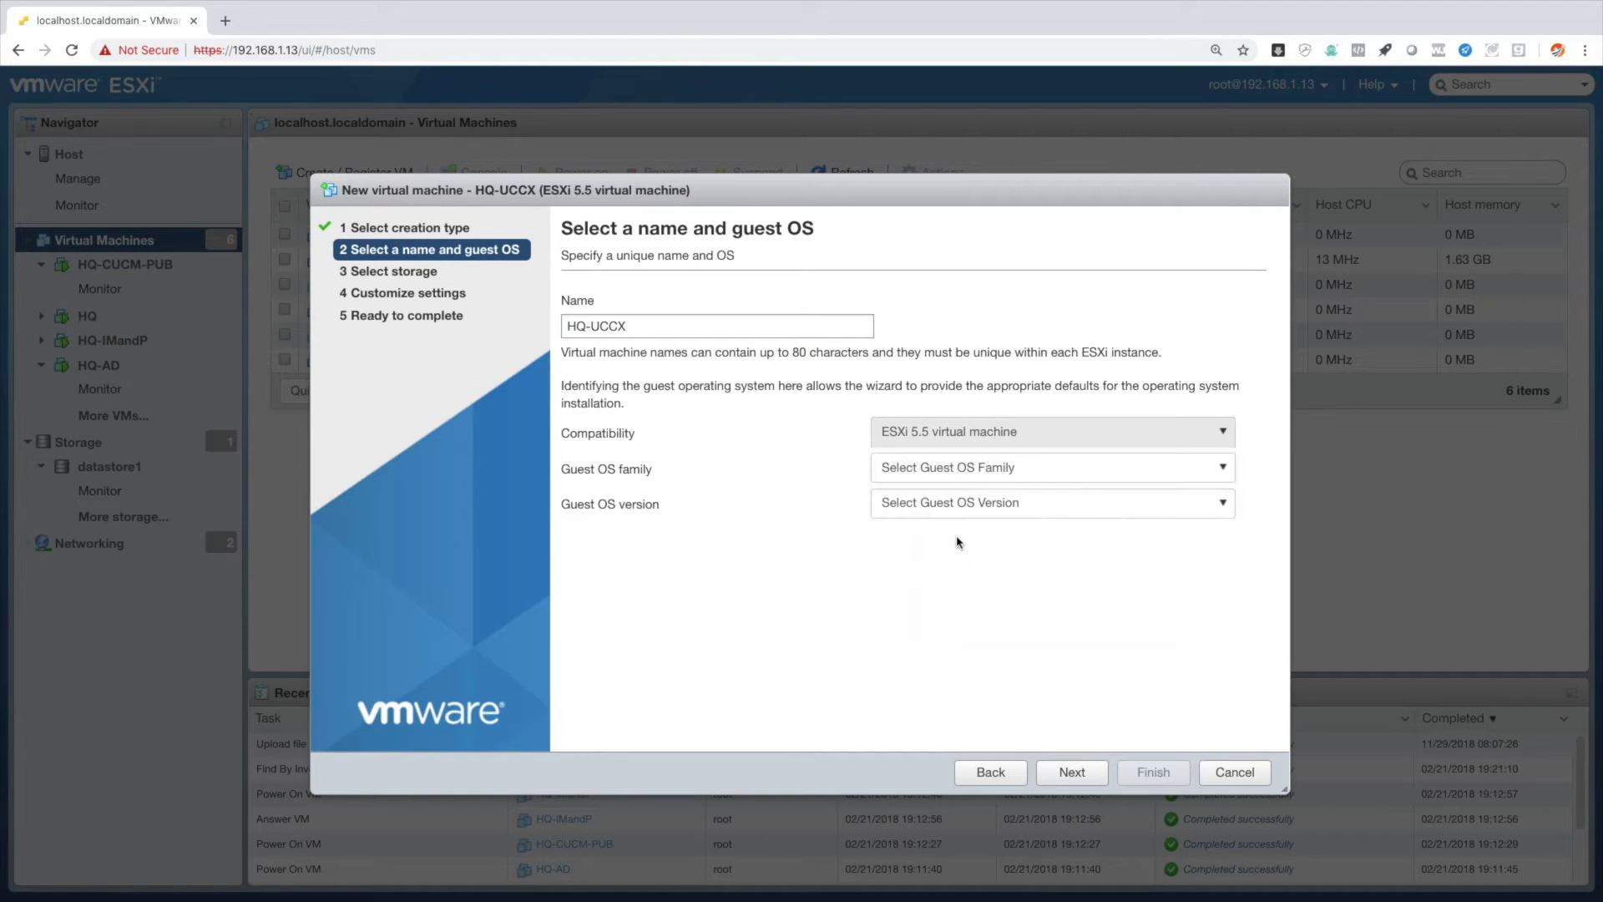
left_click(940, 468)
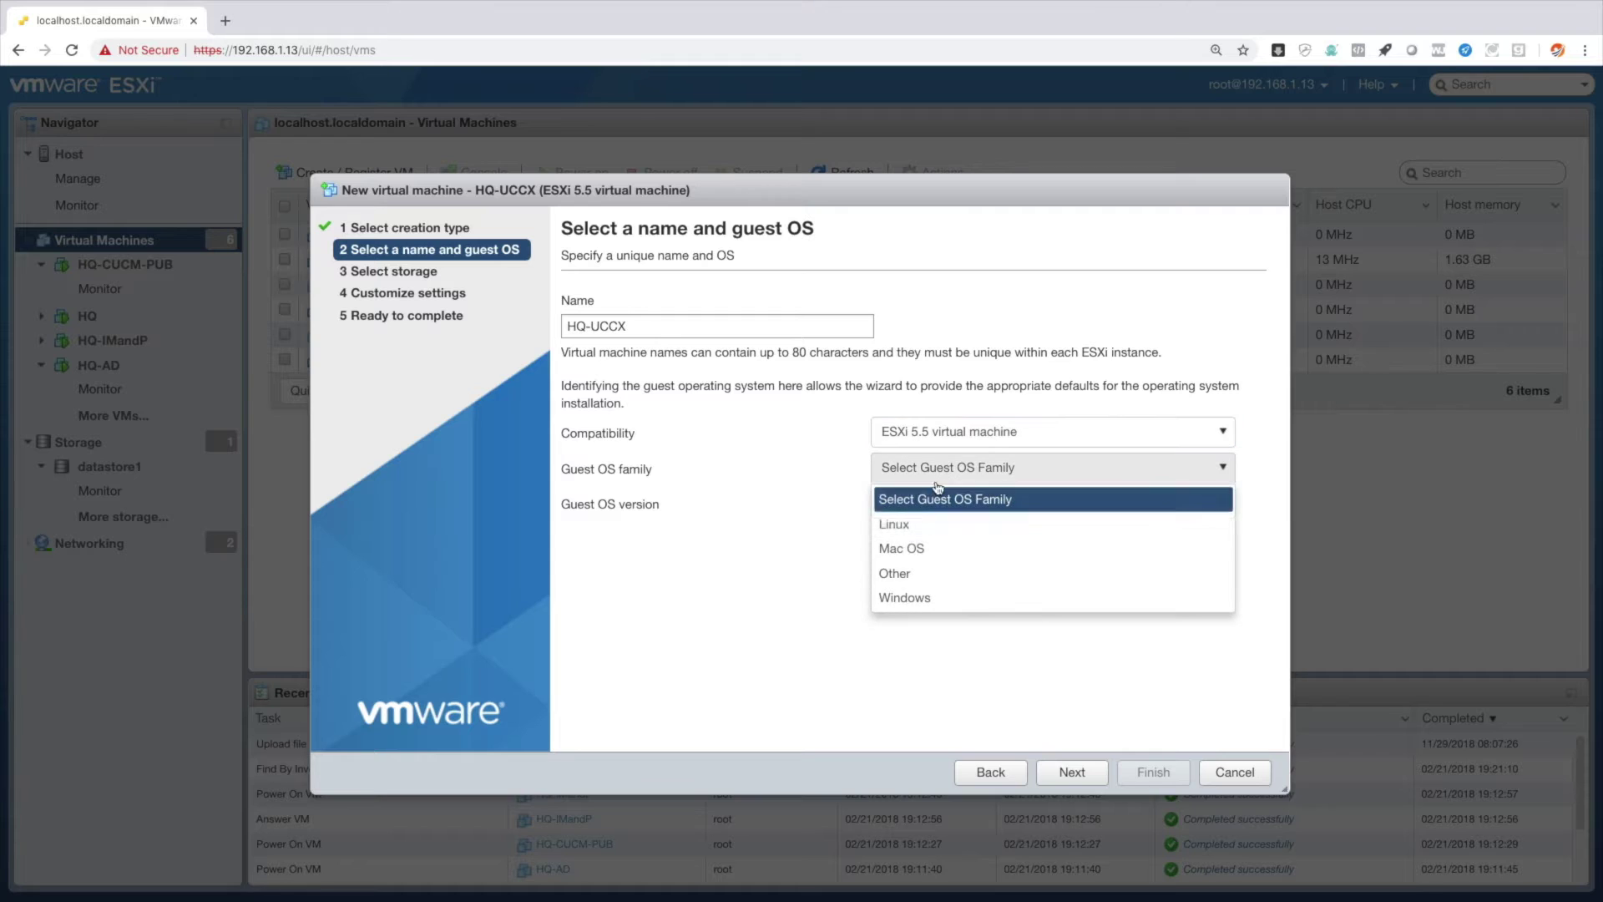
left_click(932, 524)
left_click(927, 505)
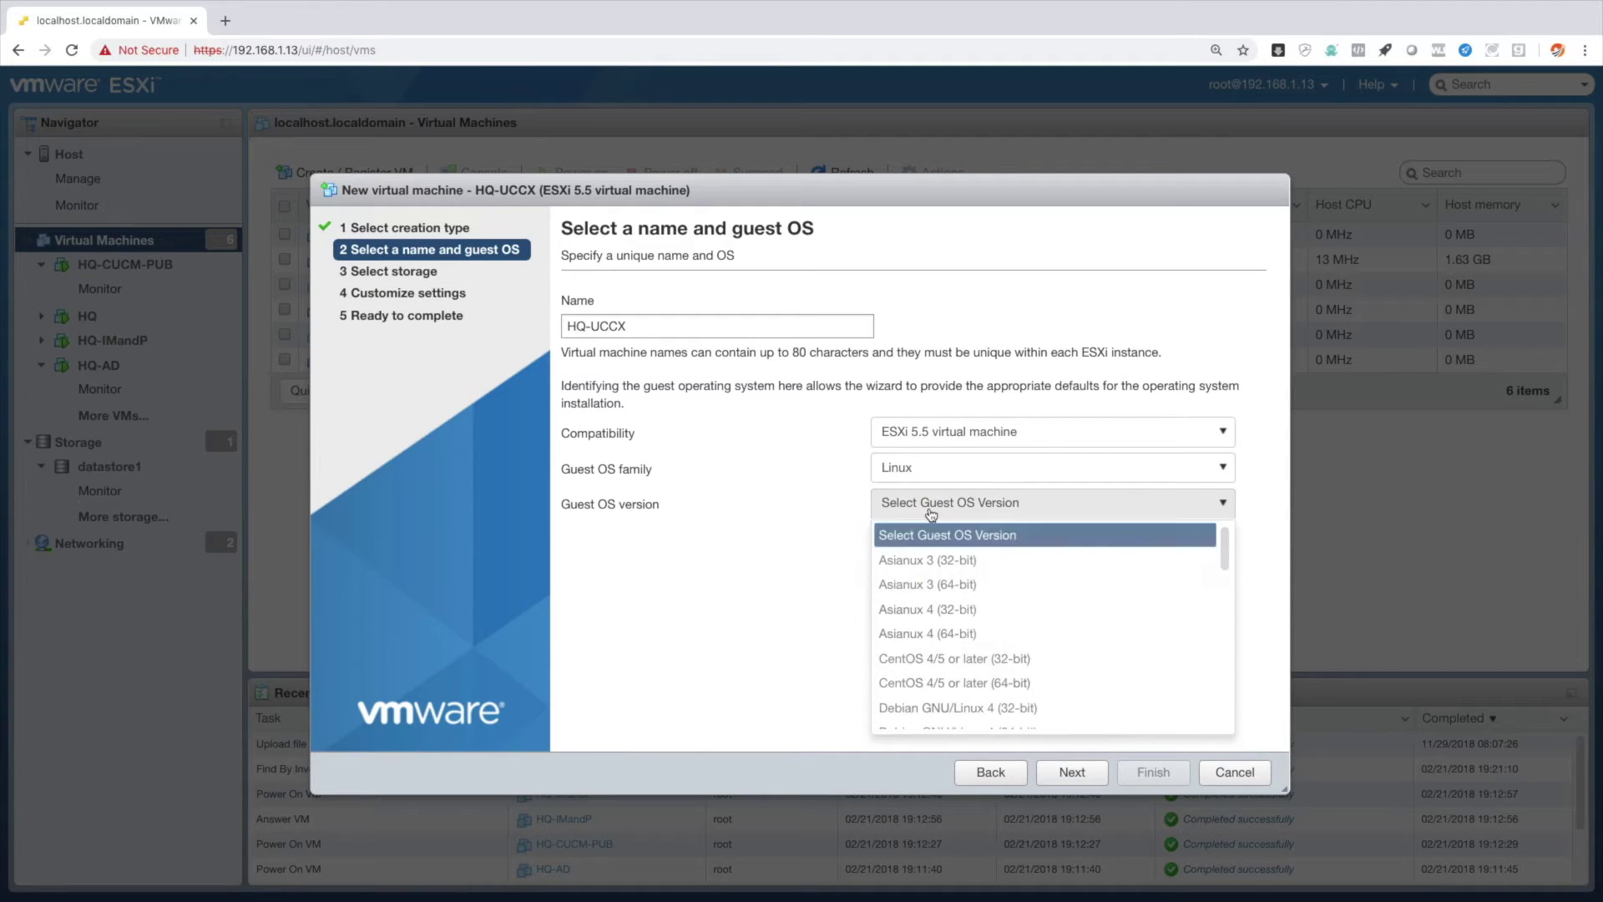
left_click(993, 683)
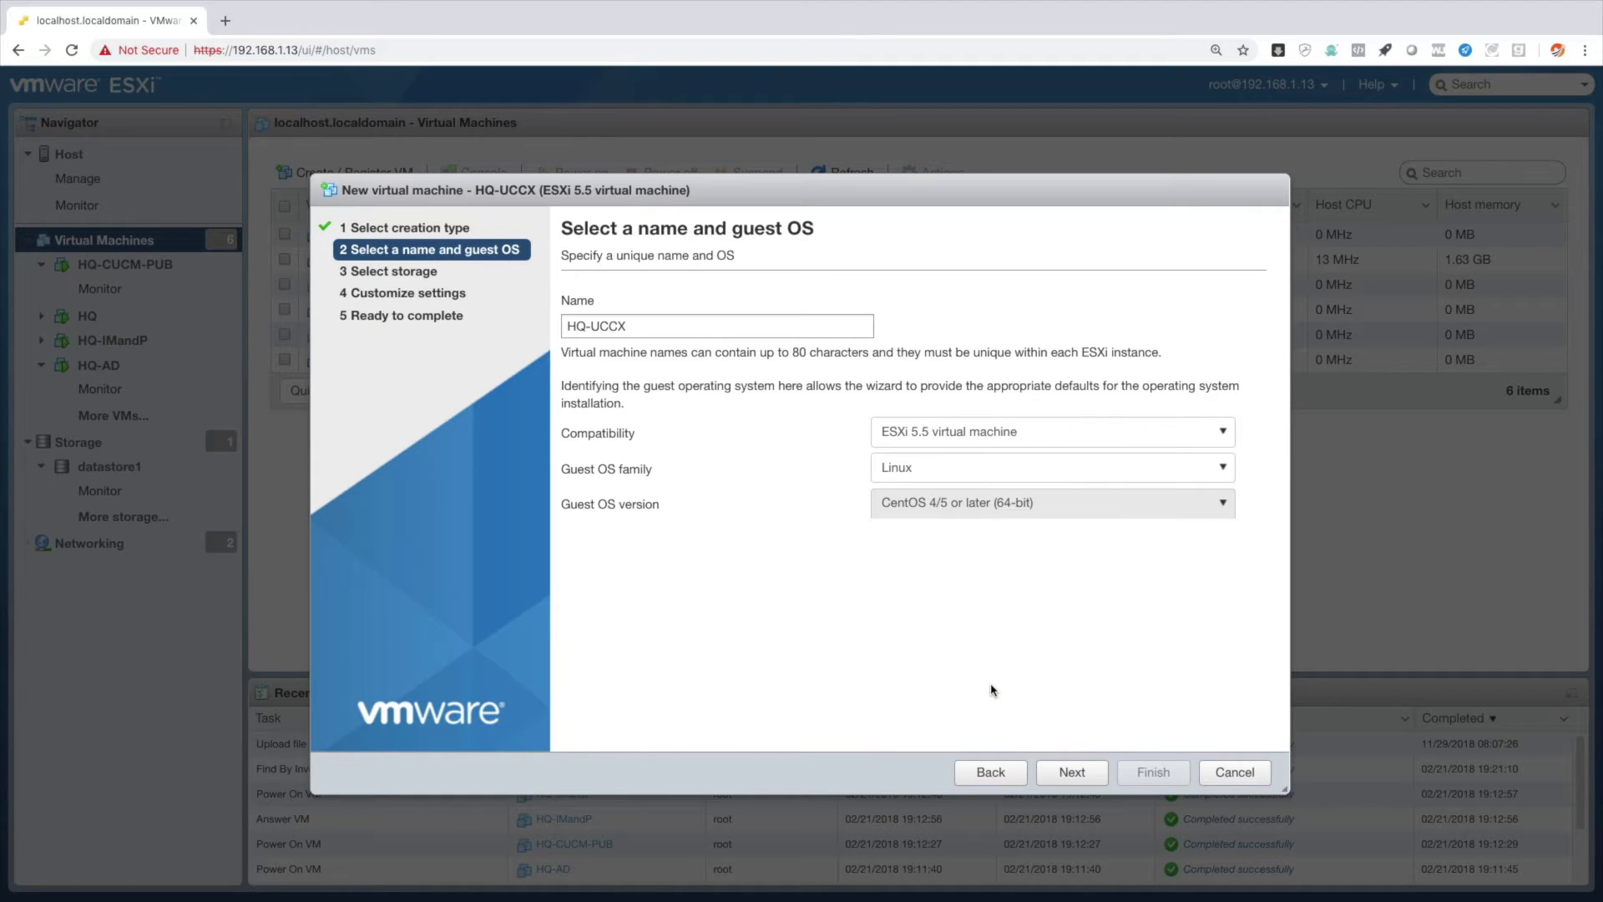
left_click(1070, 771)
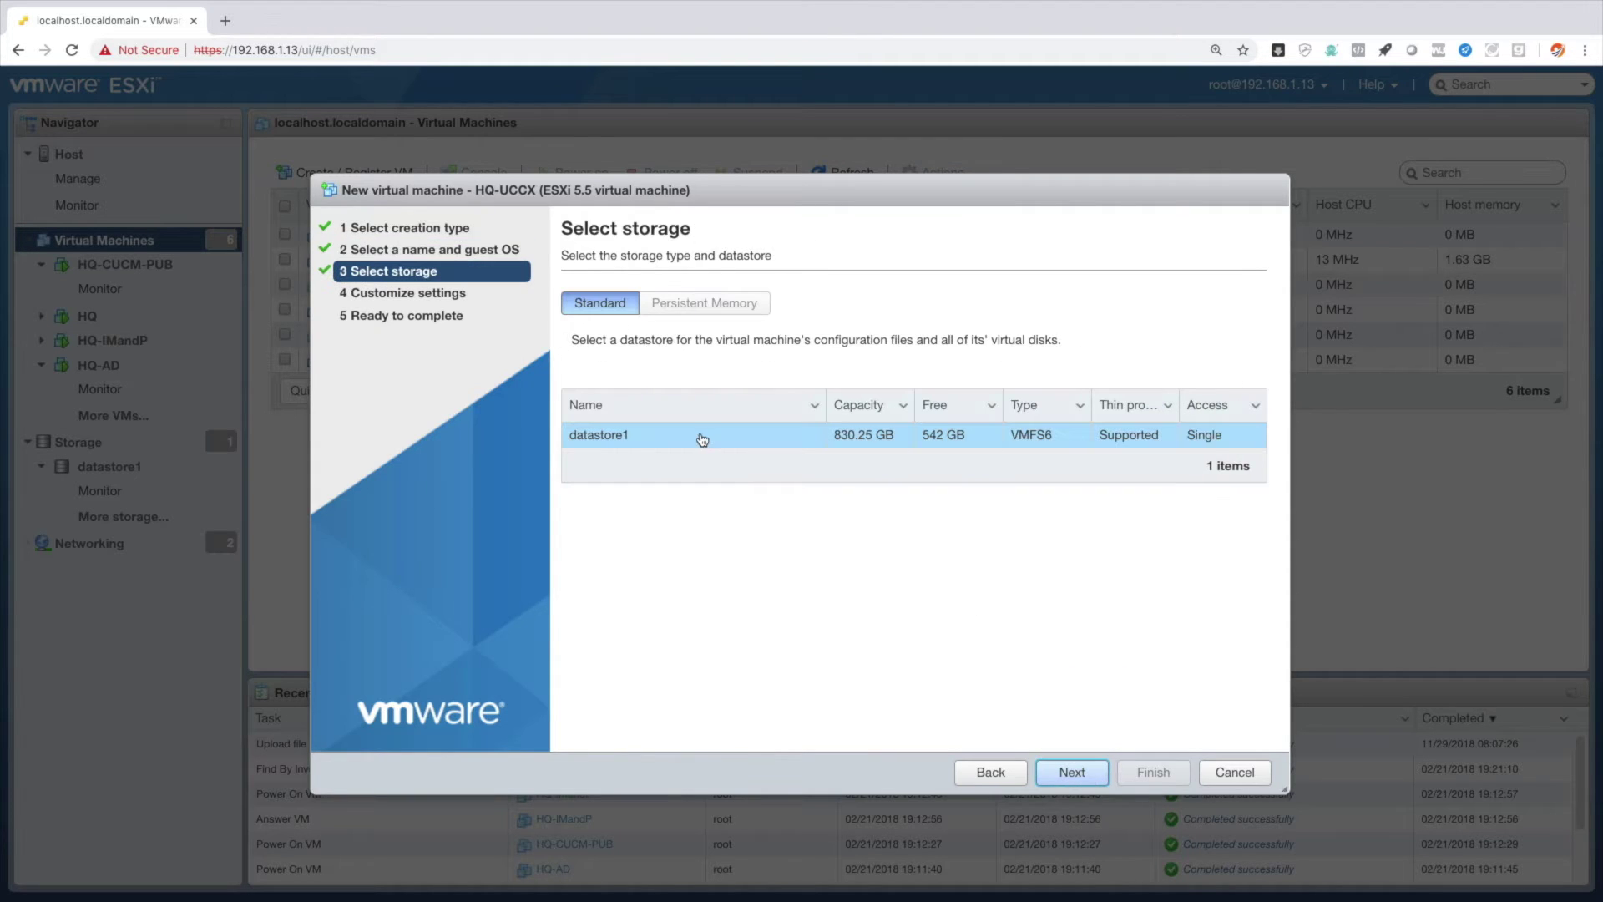
left_click(1071, 771)
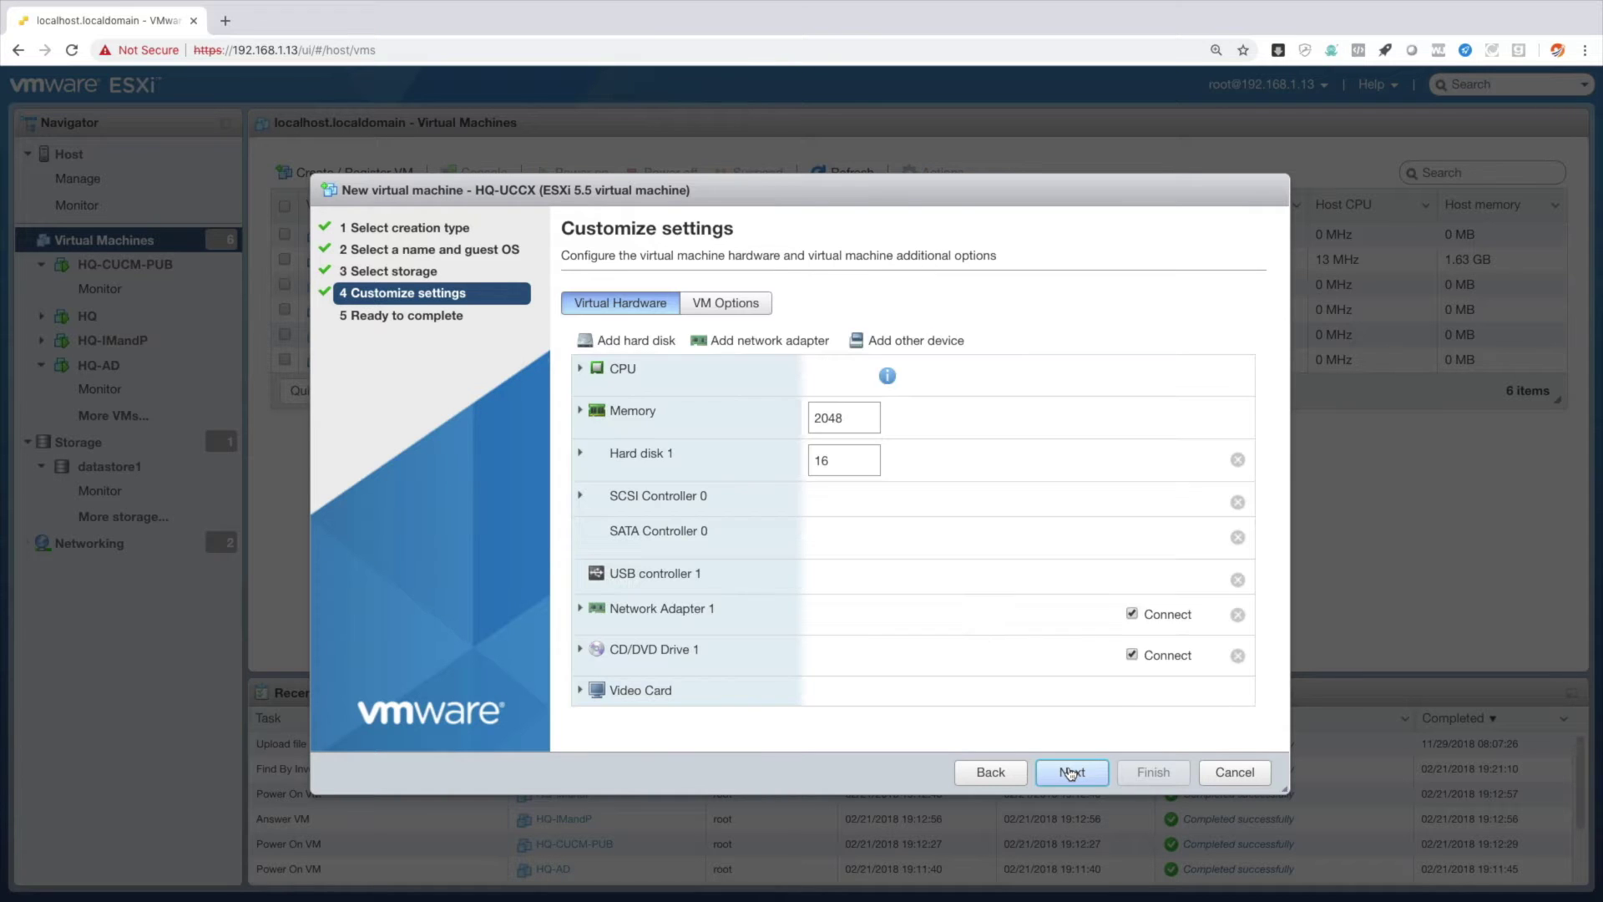
Give the VM 2 CPUs and 8 GB of memory.
left_click(843, 375)
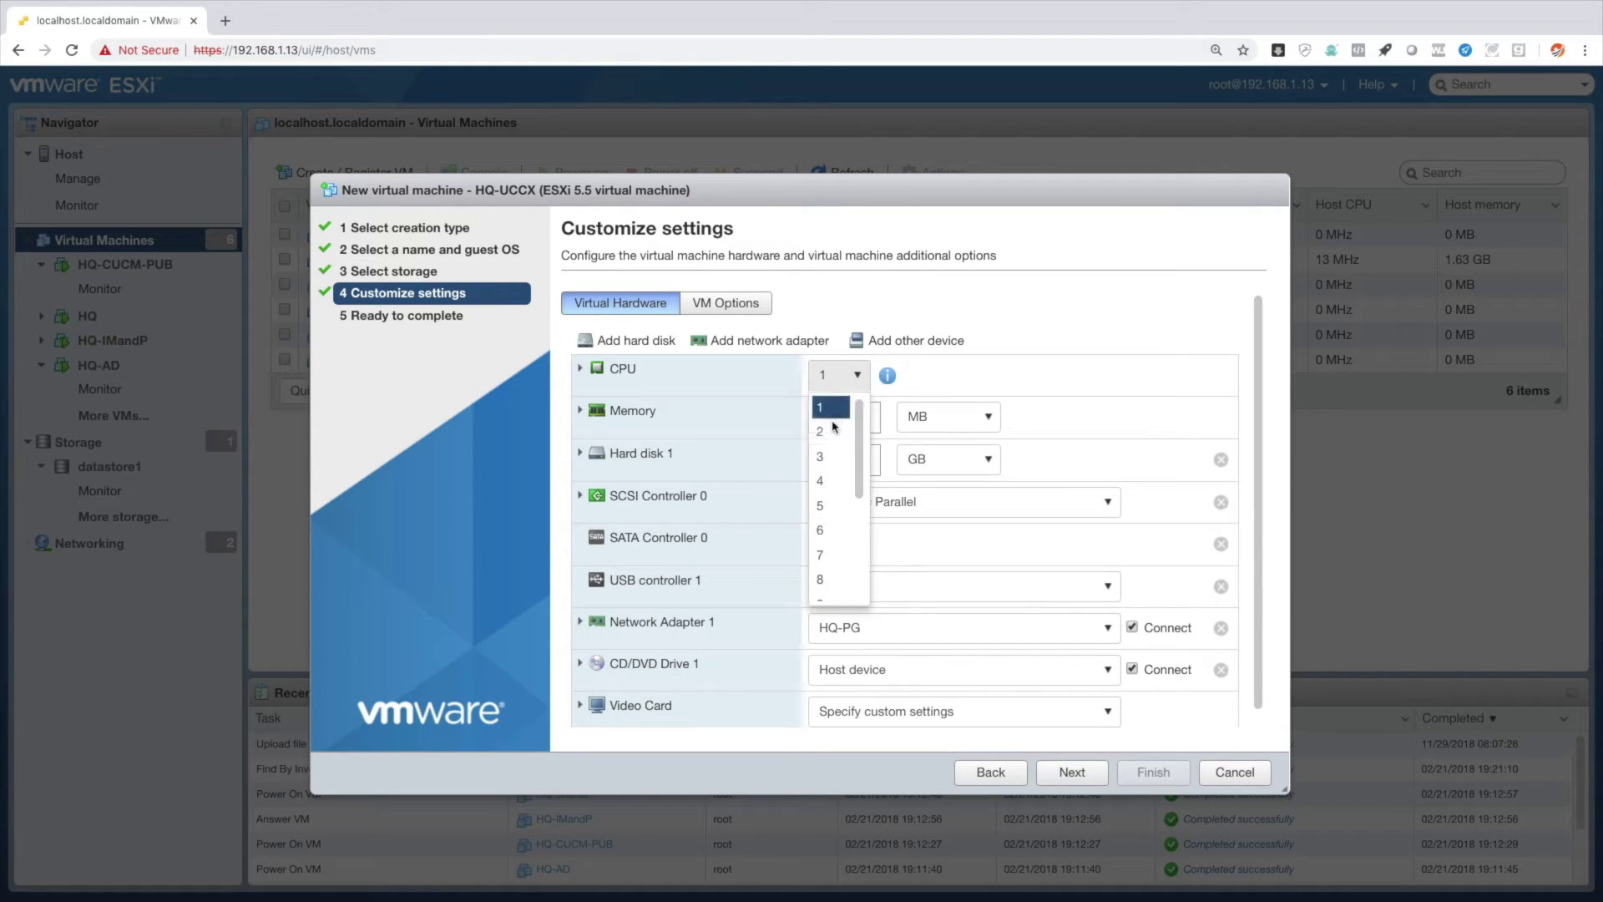
left_click(829, 432)
left_click(943, 418)
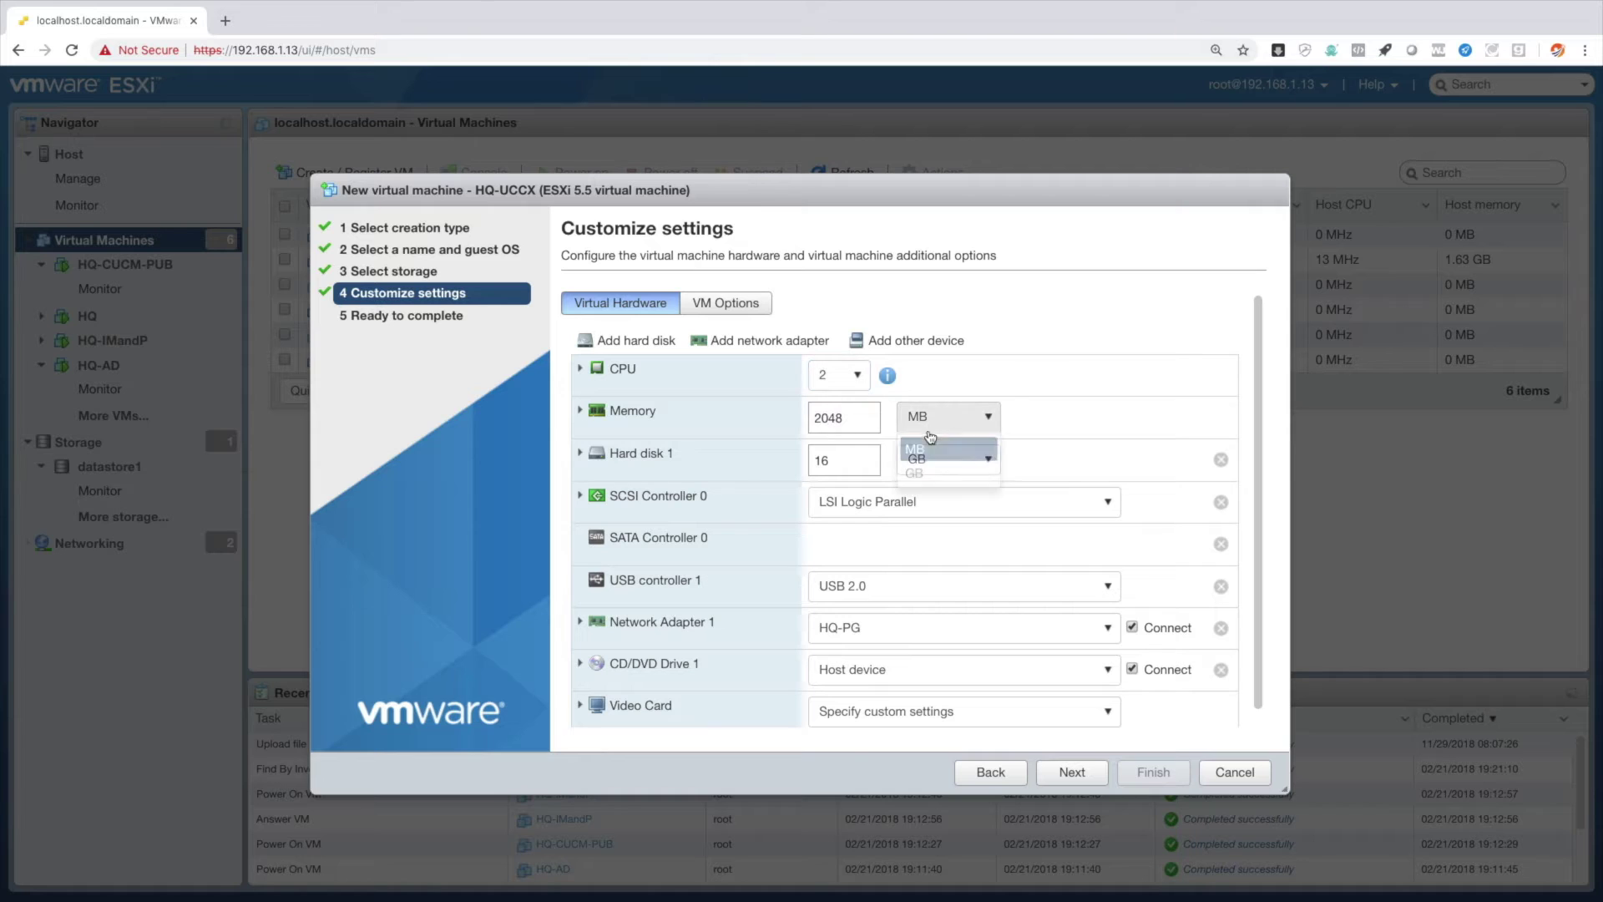
left_click(926, 474)
left_click_drag(860, 432, 805, 426)
key("Delete")
key("Delete")
key("Delete")
key("Delete")
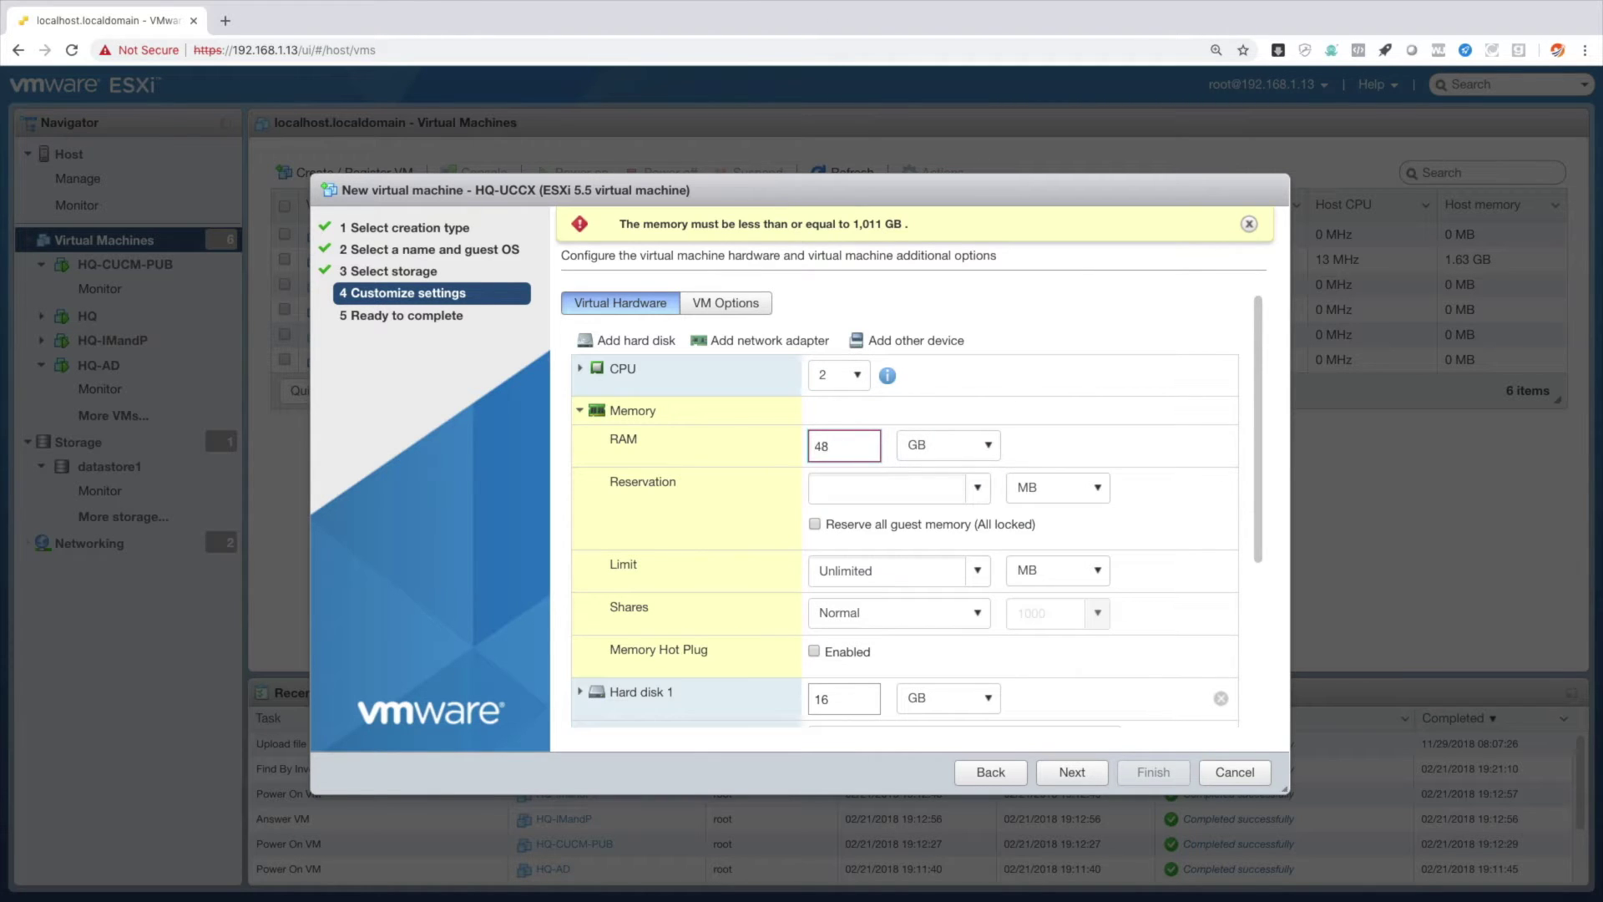
type("8")
left_click(579, 410)
Set hard disk 1 to 160 GB thin provisioned and expand the CD/DVD drive settings.
left_click(847, 462)
type("0")
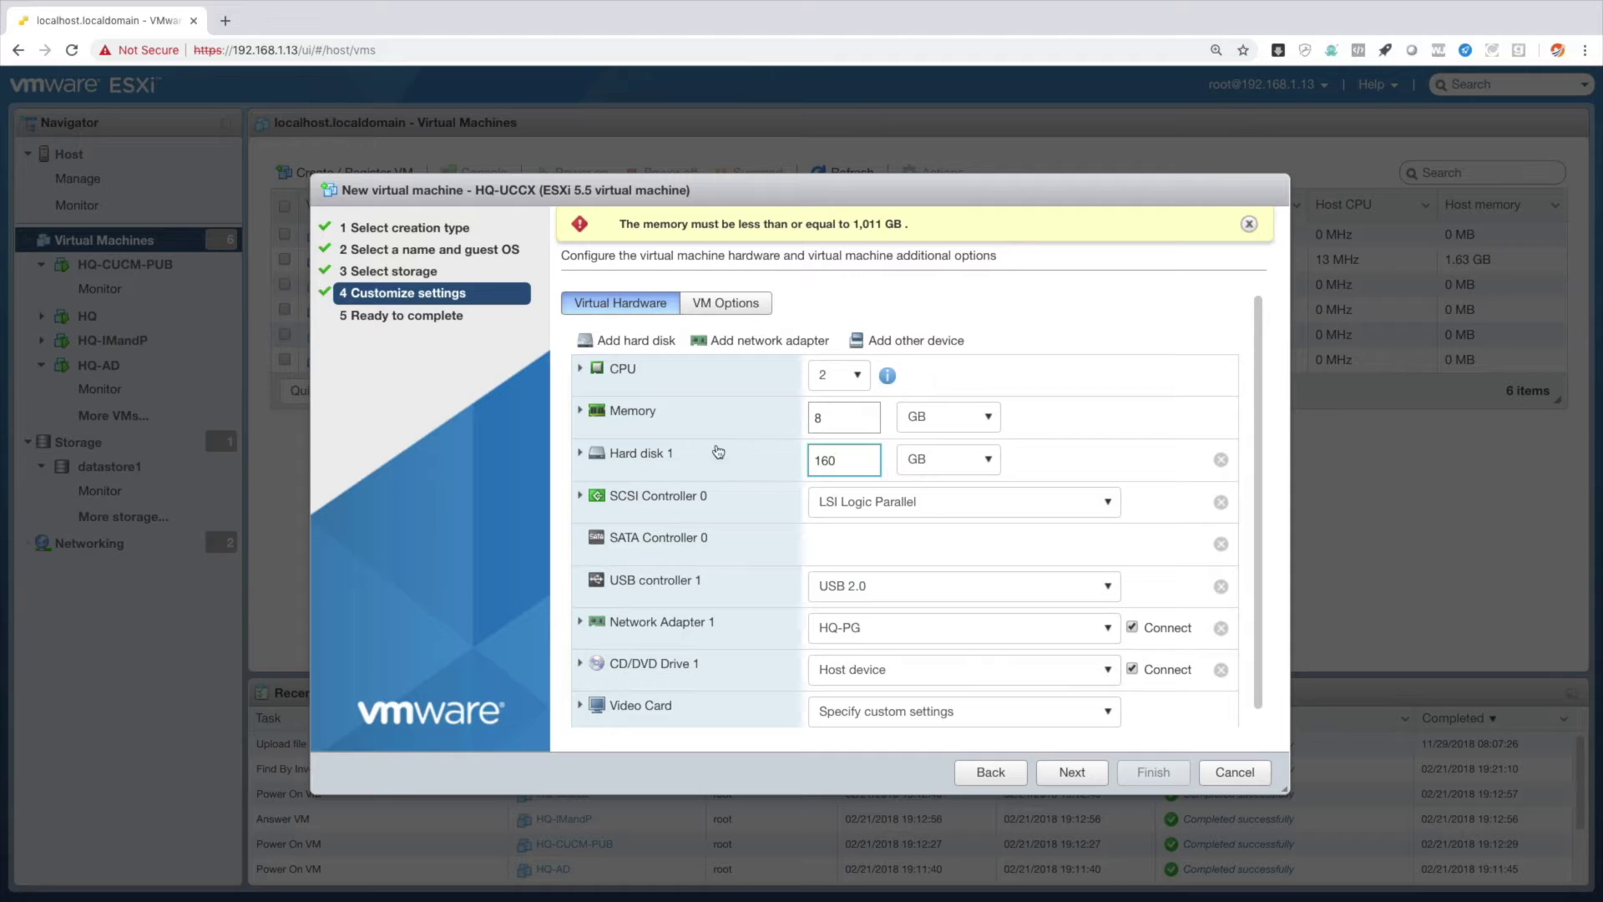
left_click(580, 454)
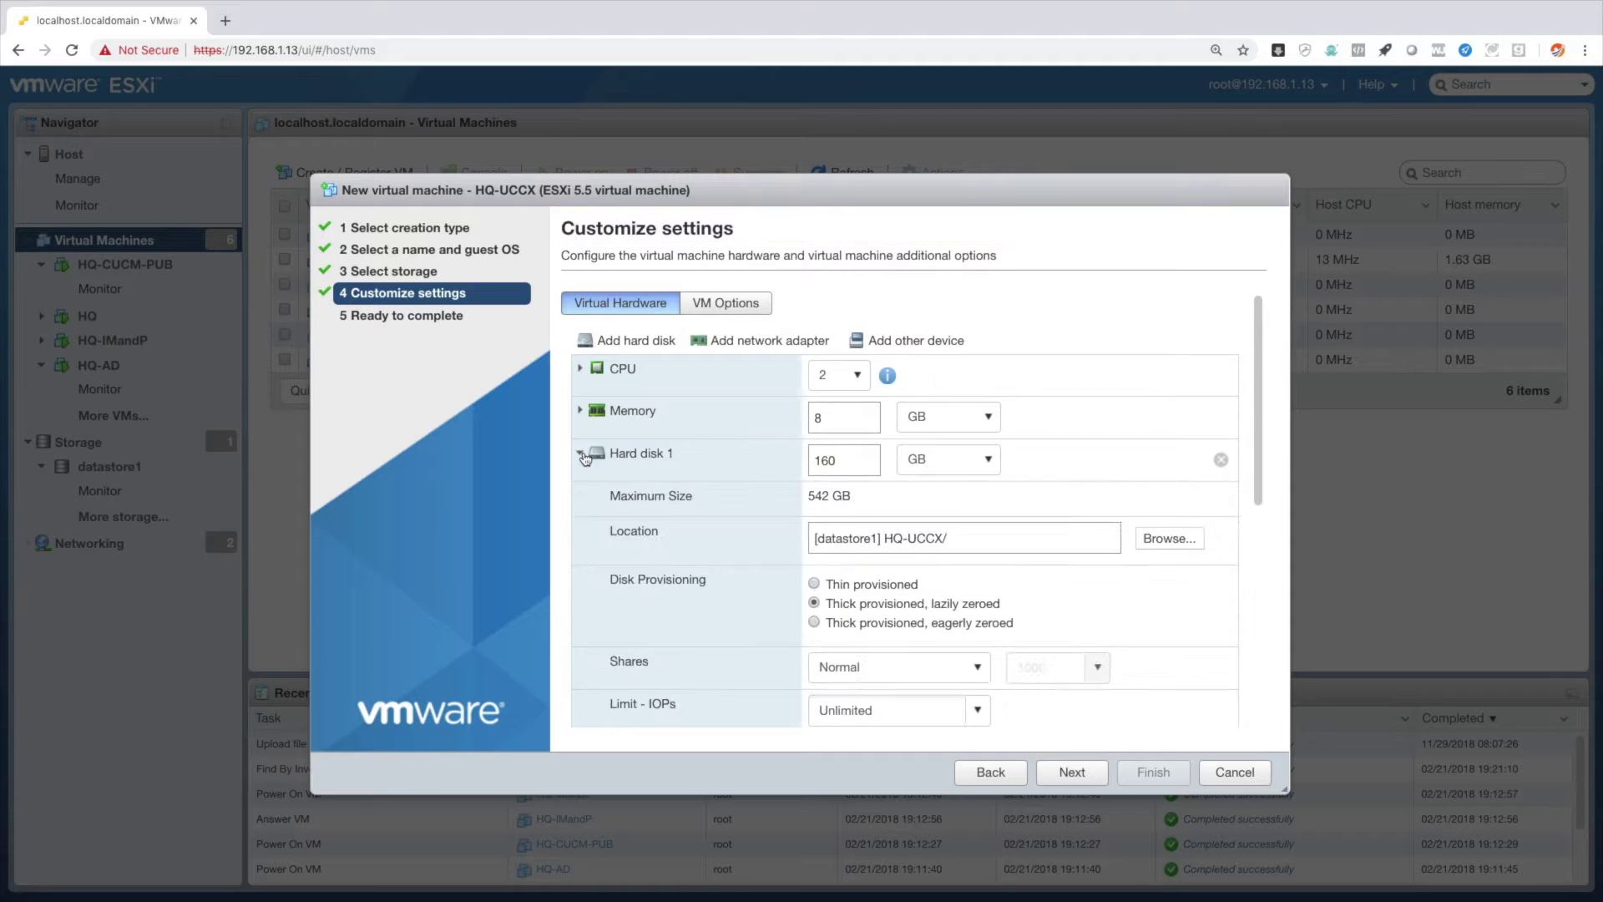
left_click(815, 585)
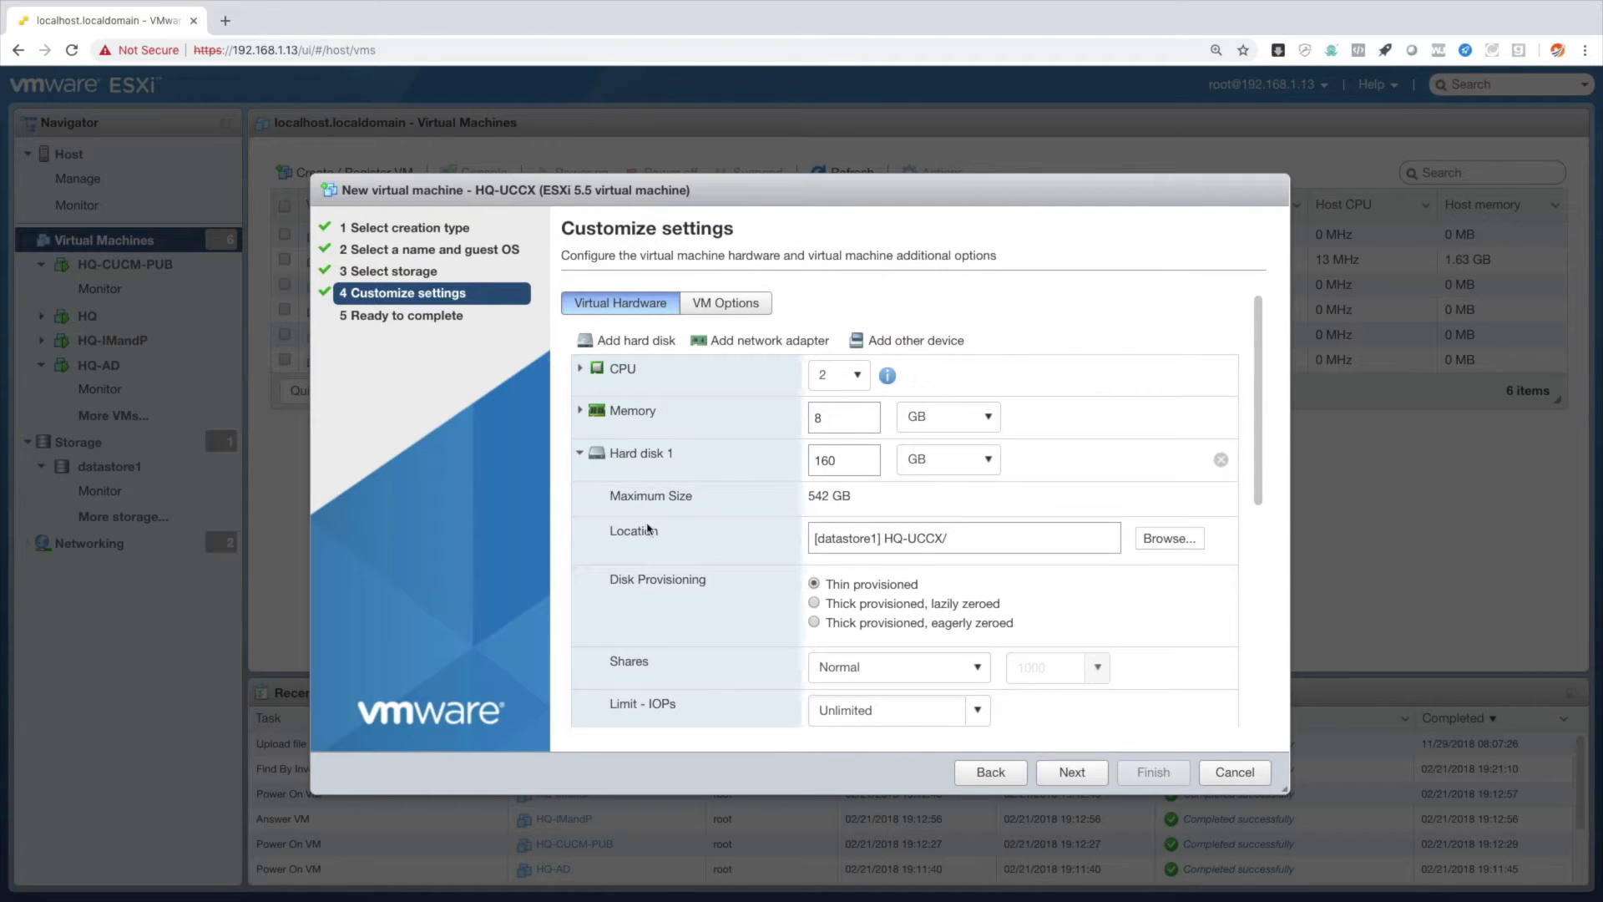
left_click(580, 454)
scroll(606, 524, "down", 1)
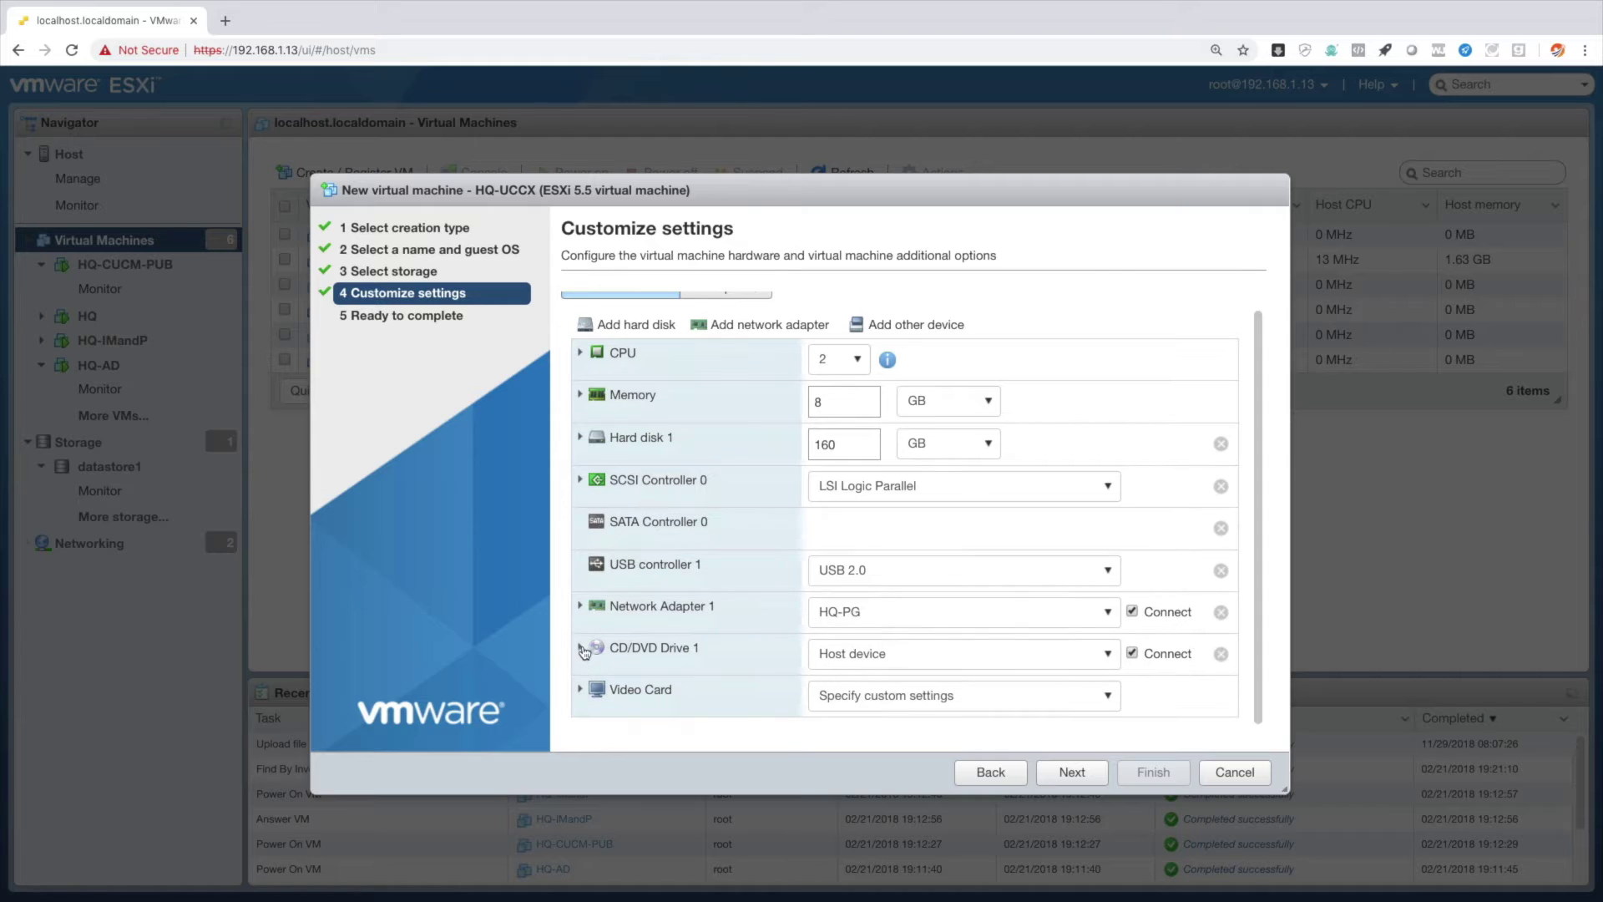
left_click(579, 648)
scroll(887, 653, "down", 3)
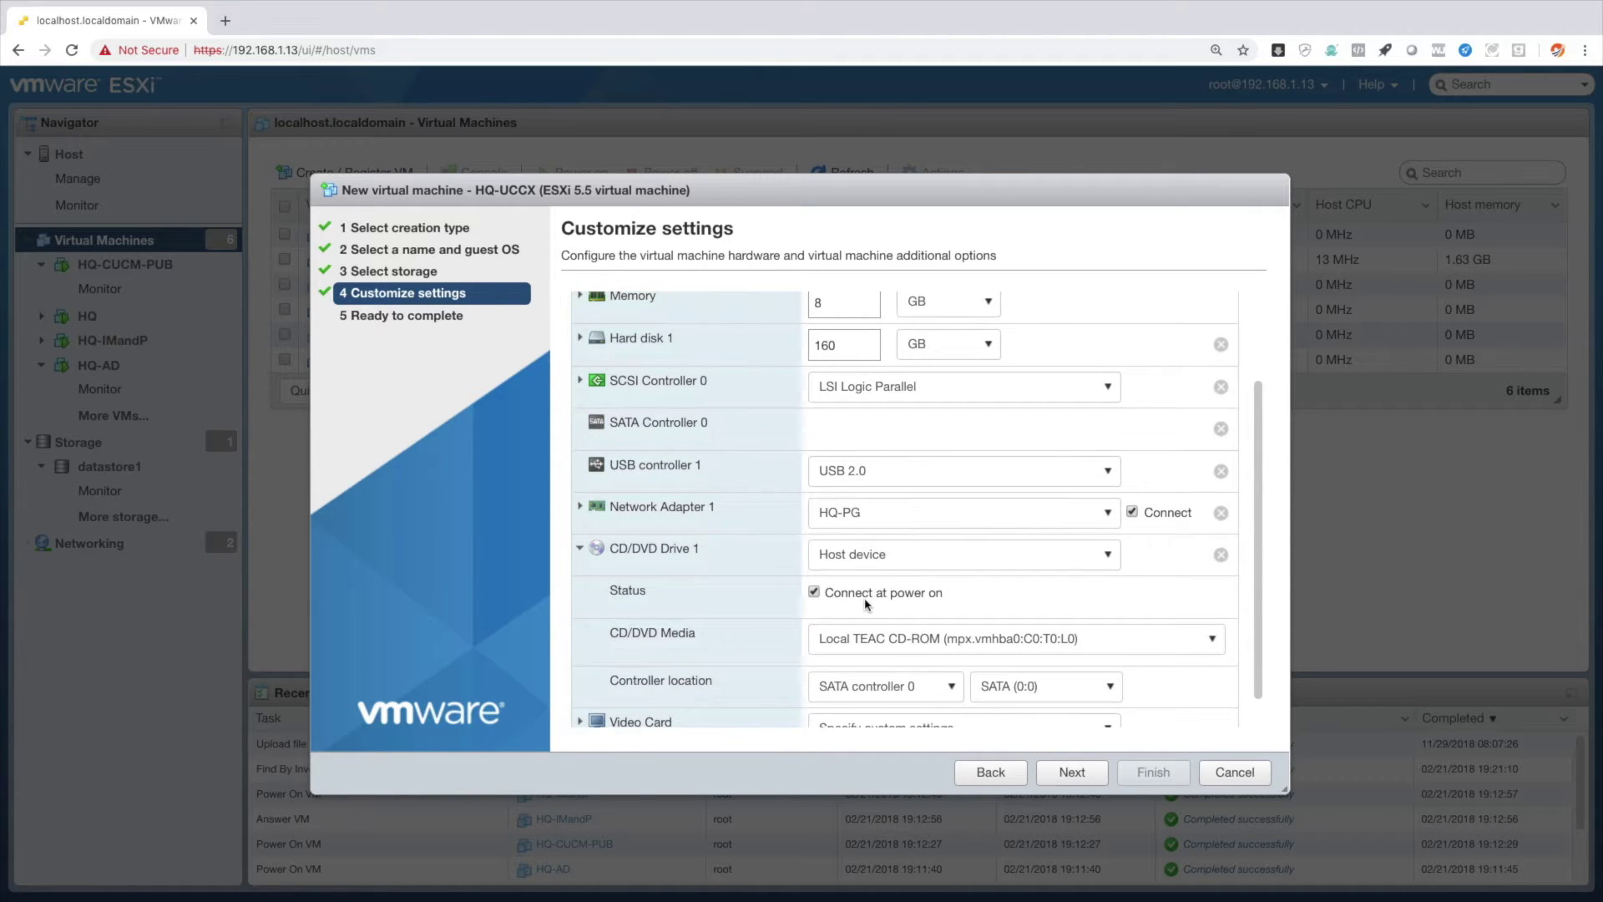
Attach the UCSInstall_UCCX_11_6_1 ISO from the datastore to CD/DVD drive 1.
left_click(879, 554)
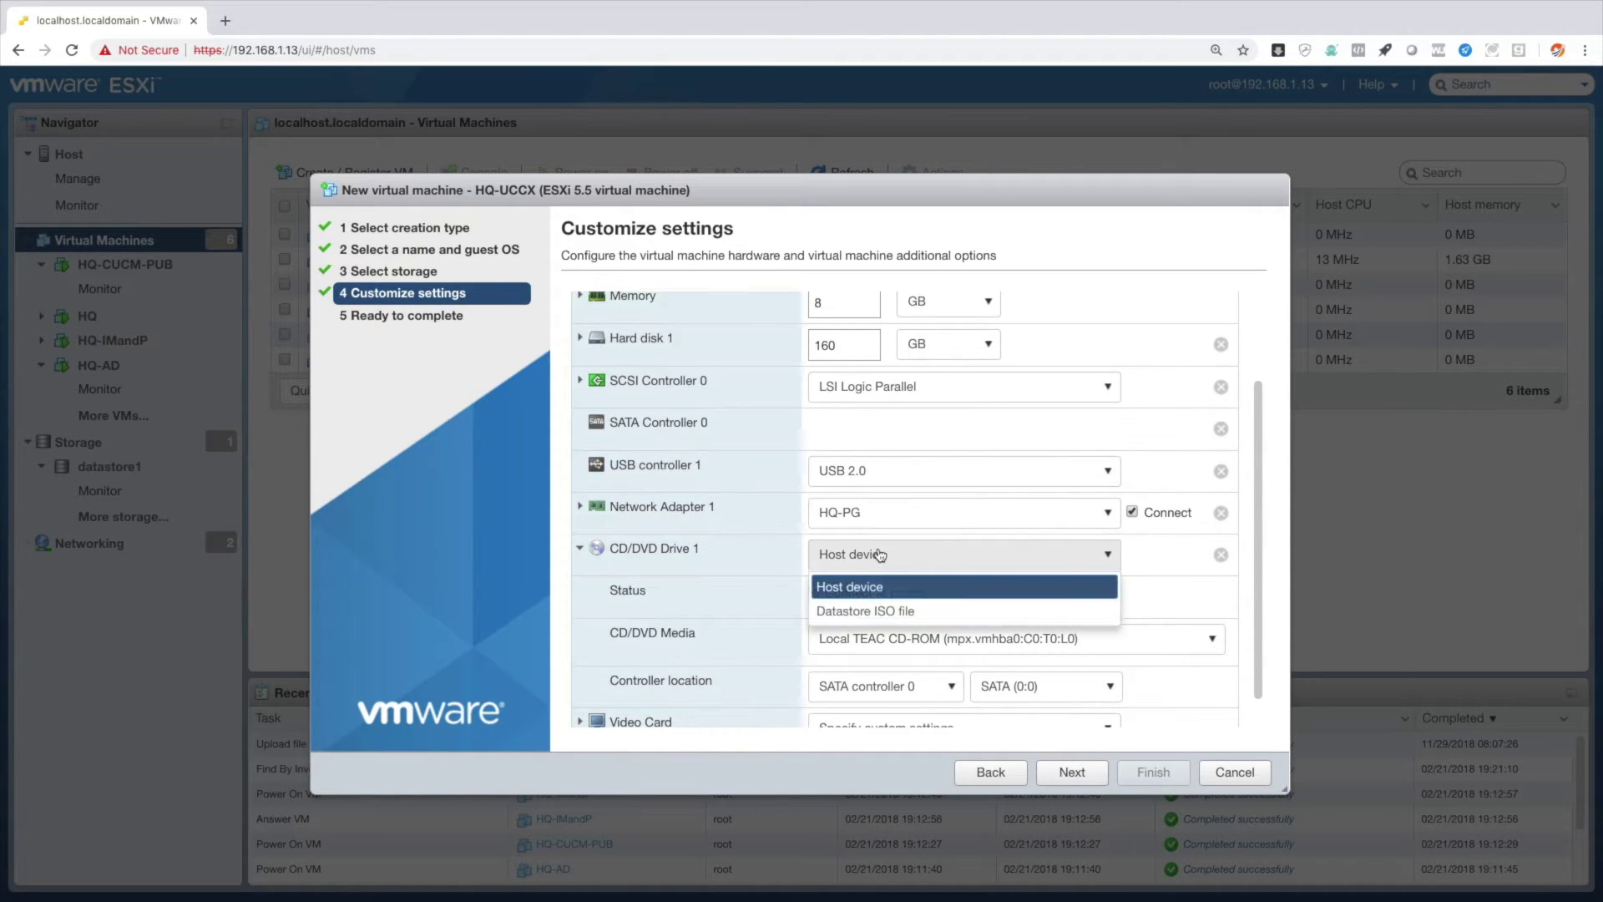
left_click(888, 612)
left_click_drag(785, 661, 1092, 666)
left_click(682, 605)
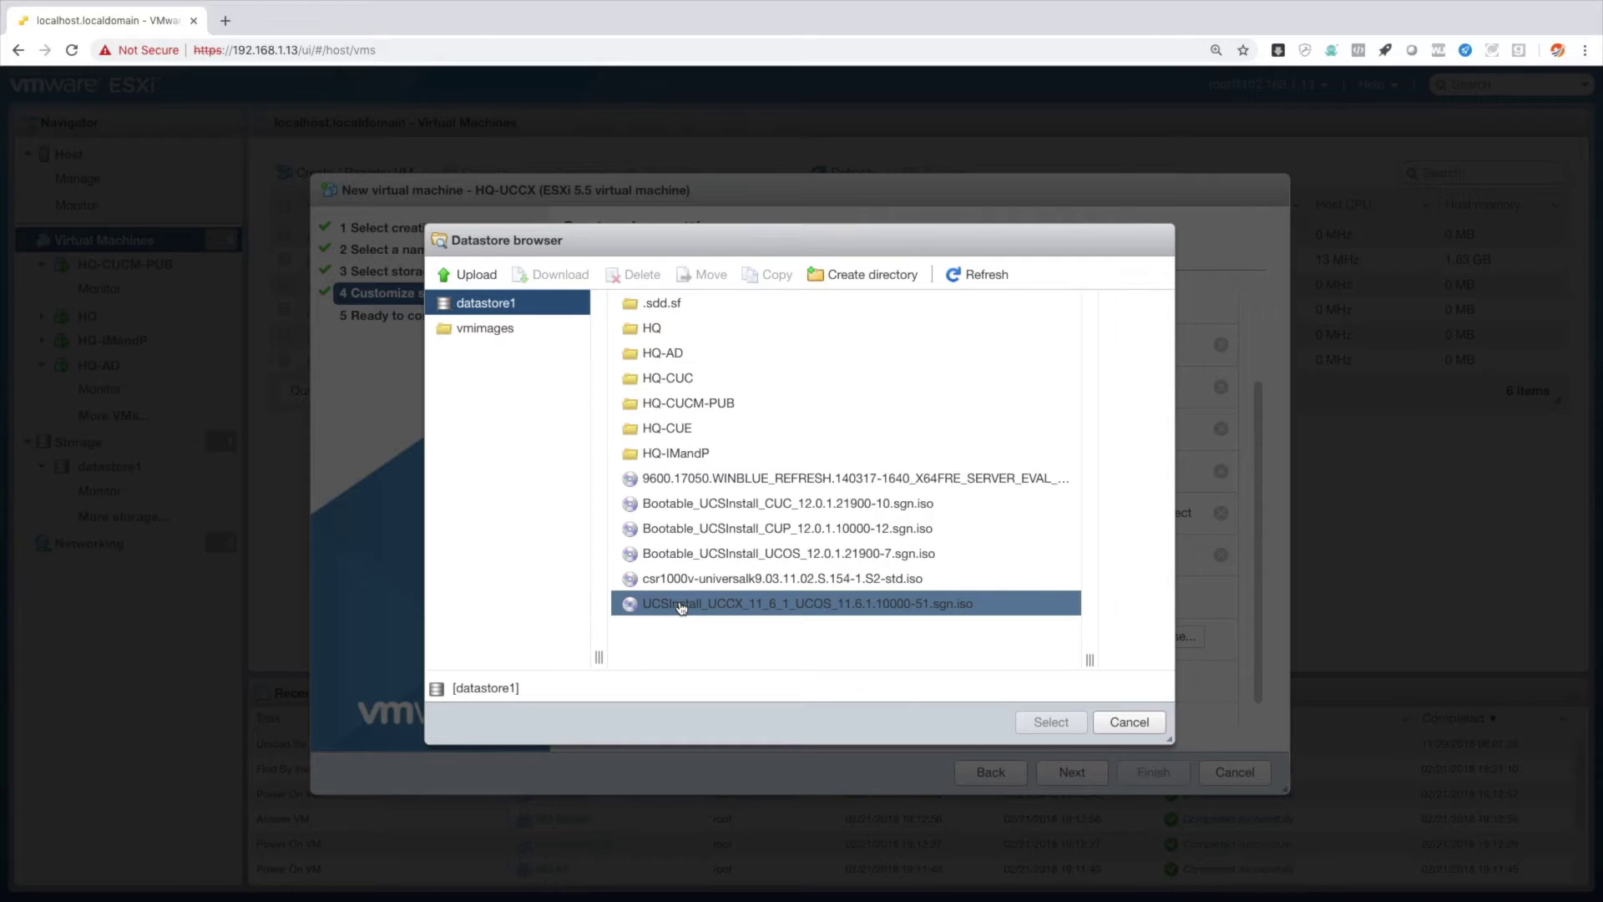
left_click(748, 614)
left_click(1051, 723)
Review and finish creating the HQ-UCCX VM.
scroll(1088, 676, "down", 1)
left_click(1074, 770)
left_click(1152, 771)
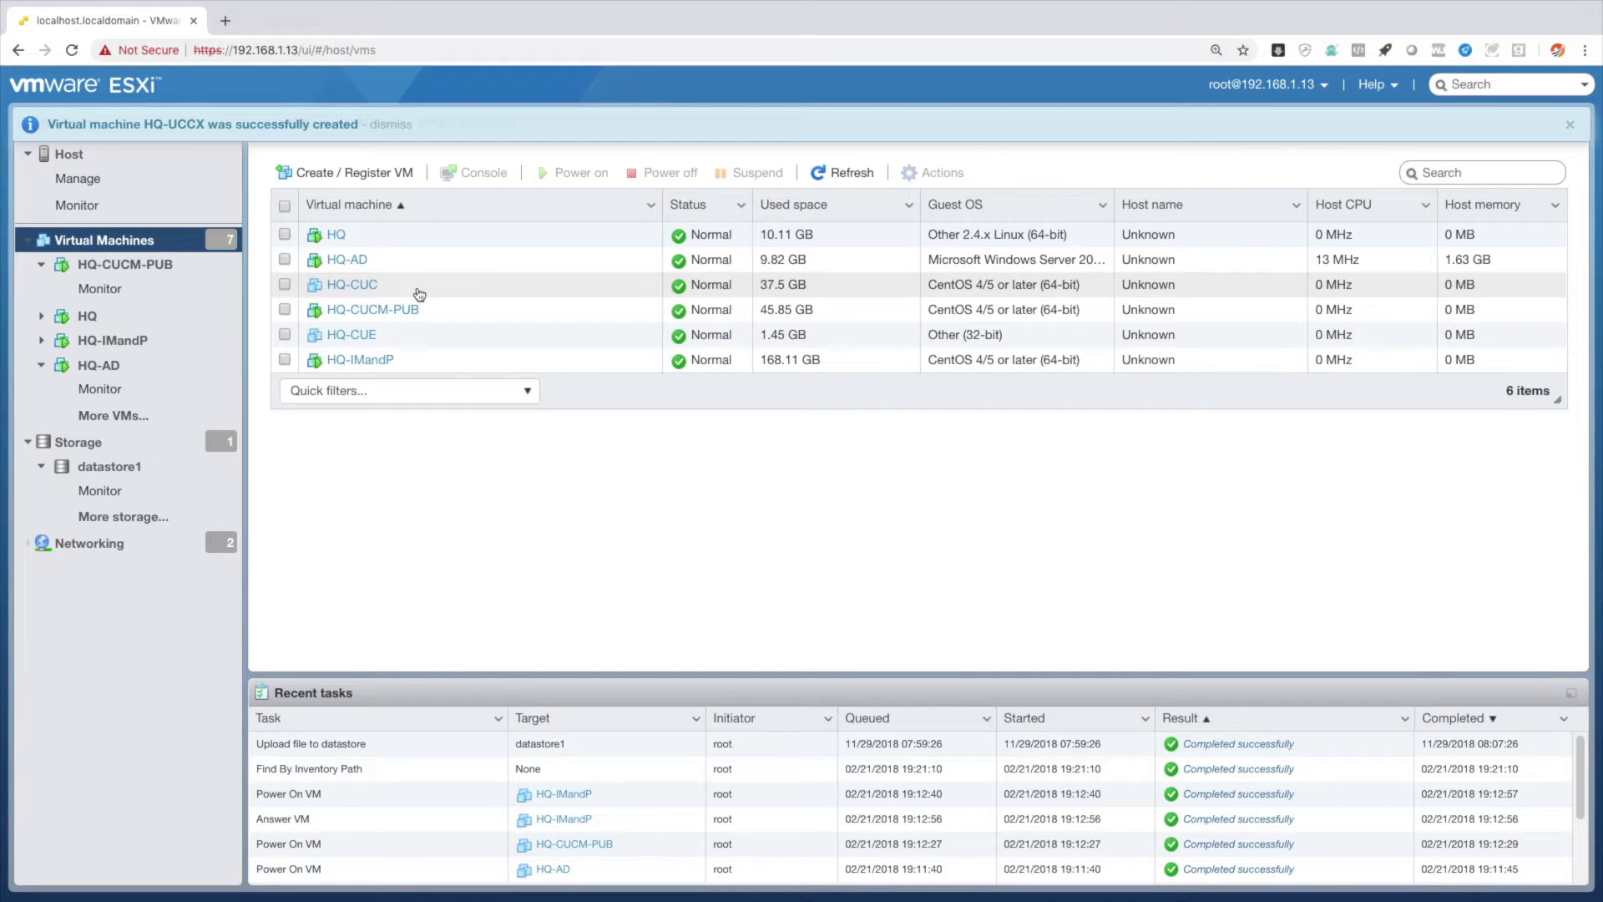
Power on HQ-UCCX, open its console in a new tab, and zoom the view to 200%.
left_click(356, 386)
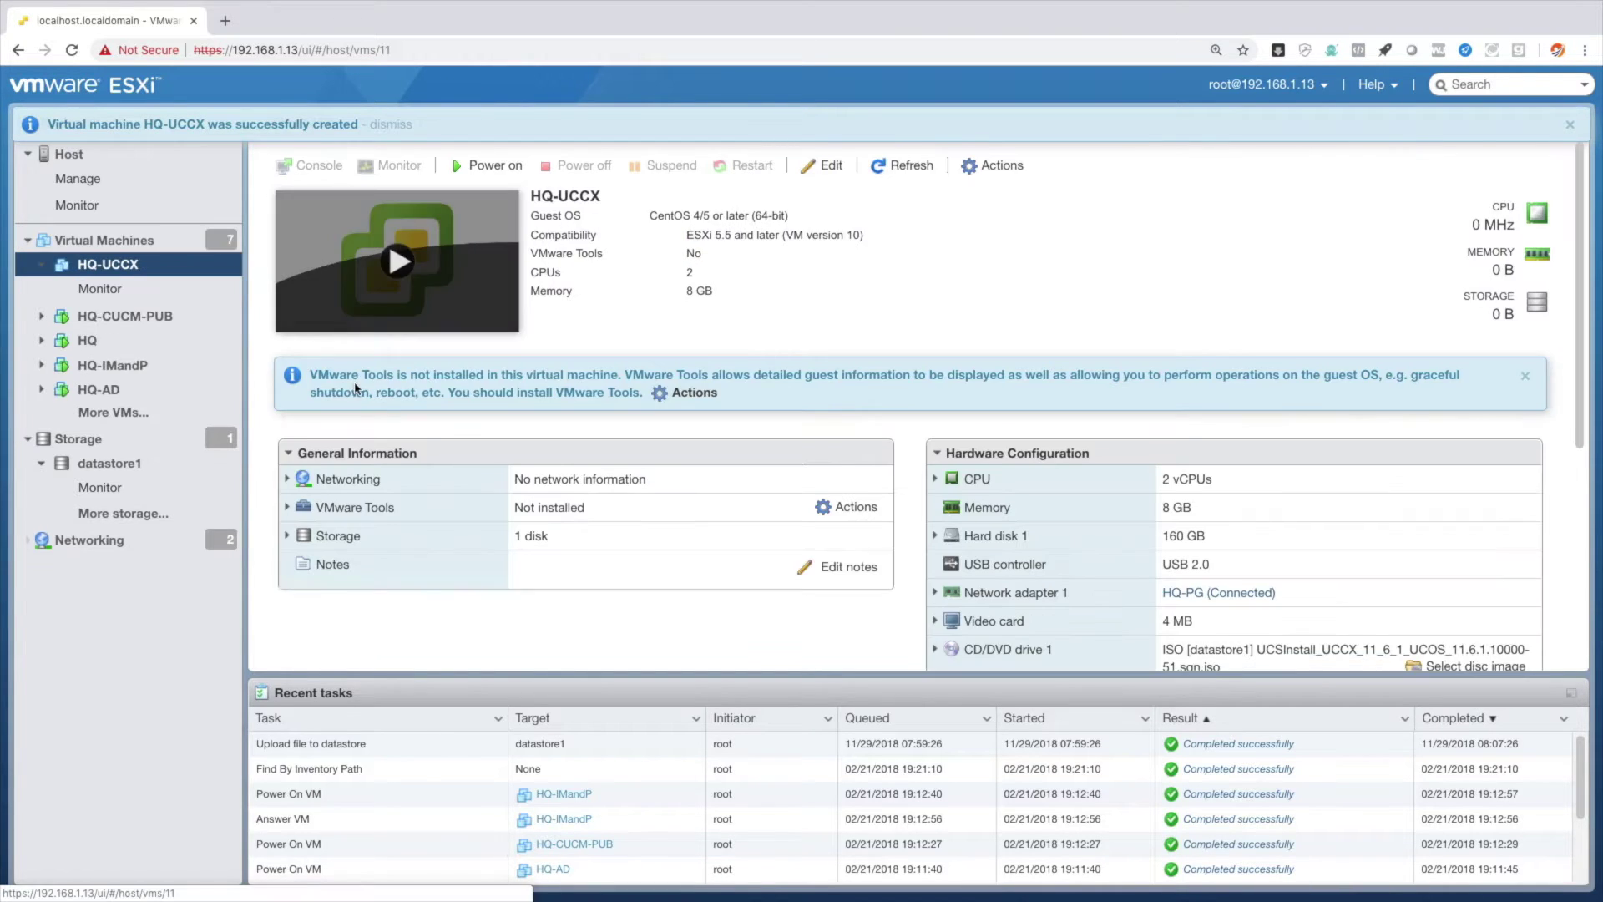
left_click(393, 268)
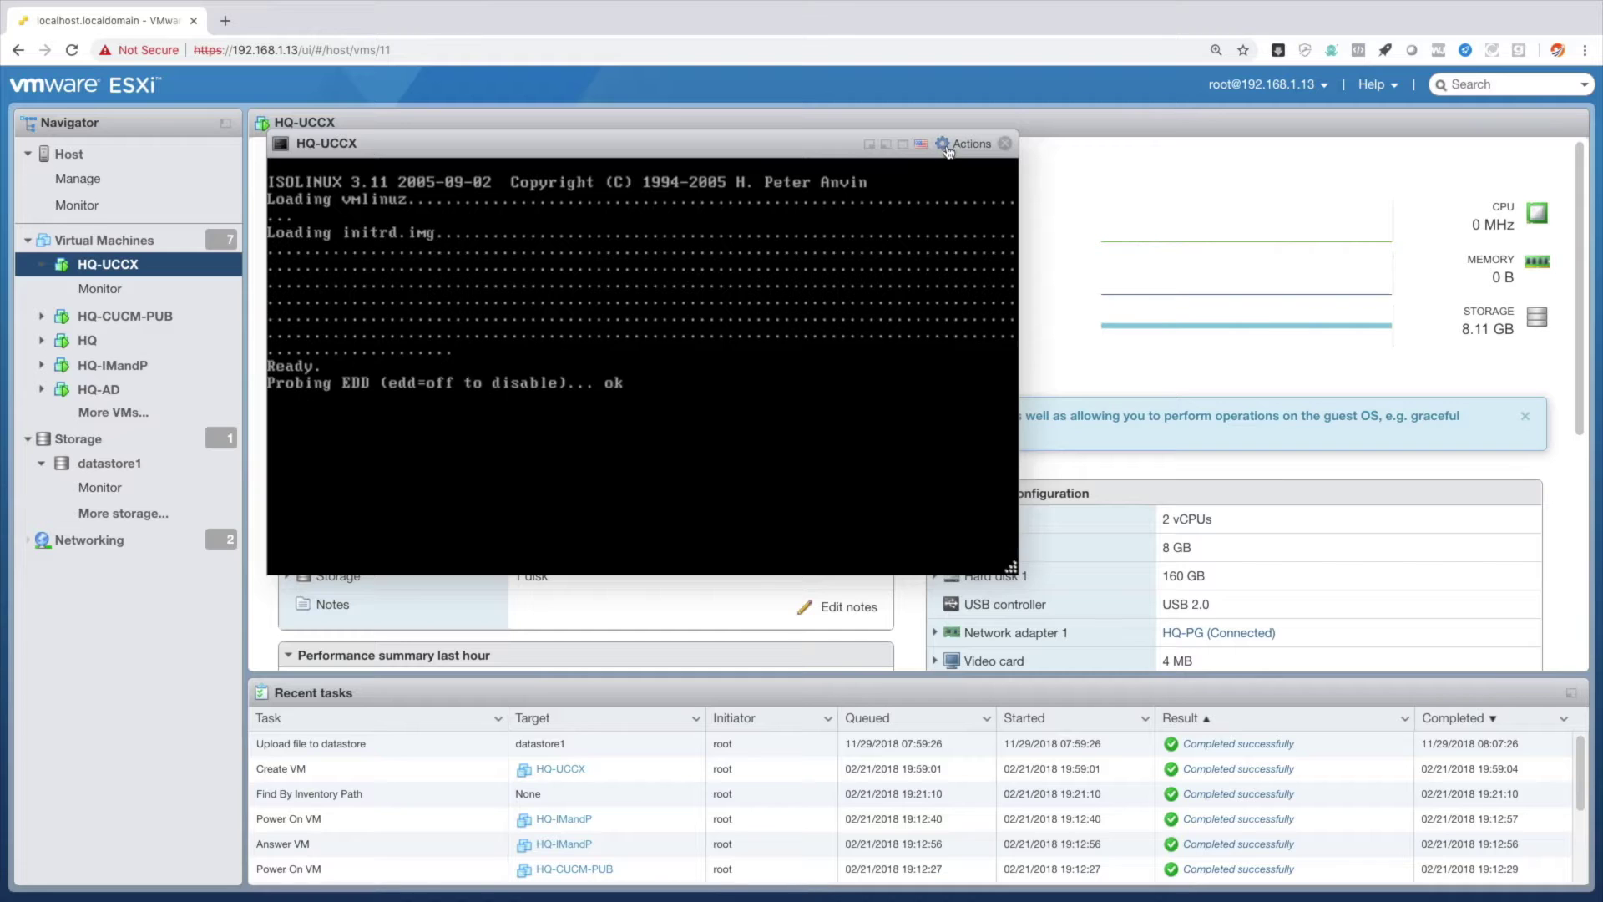
left_click(956, 145)
left_click(979, 225)
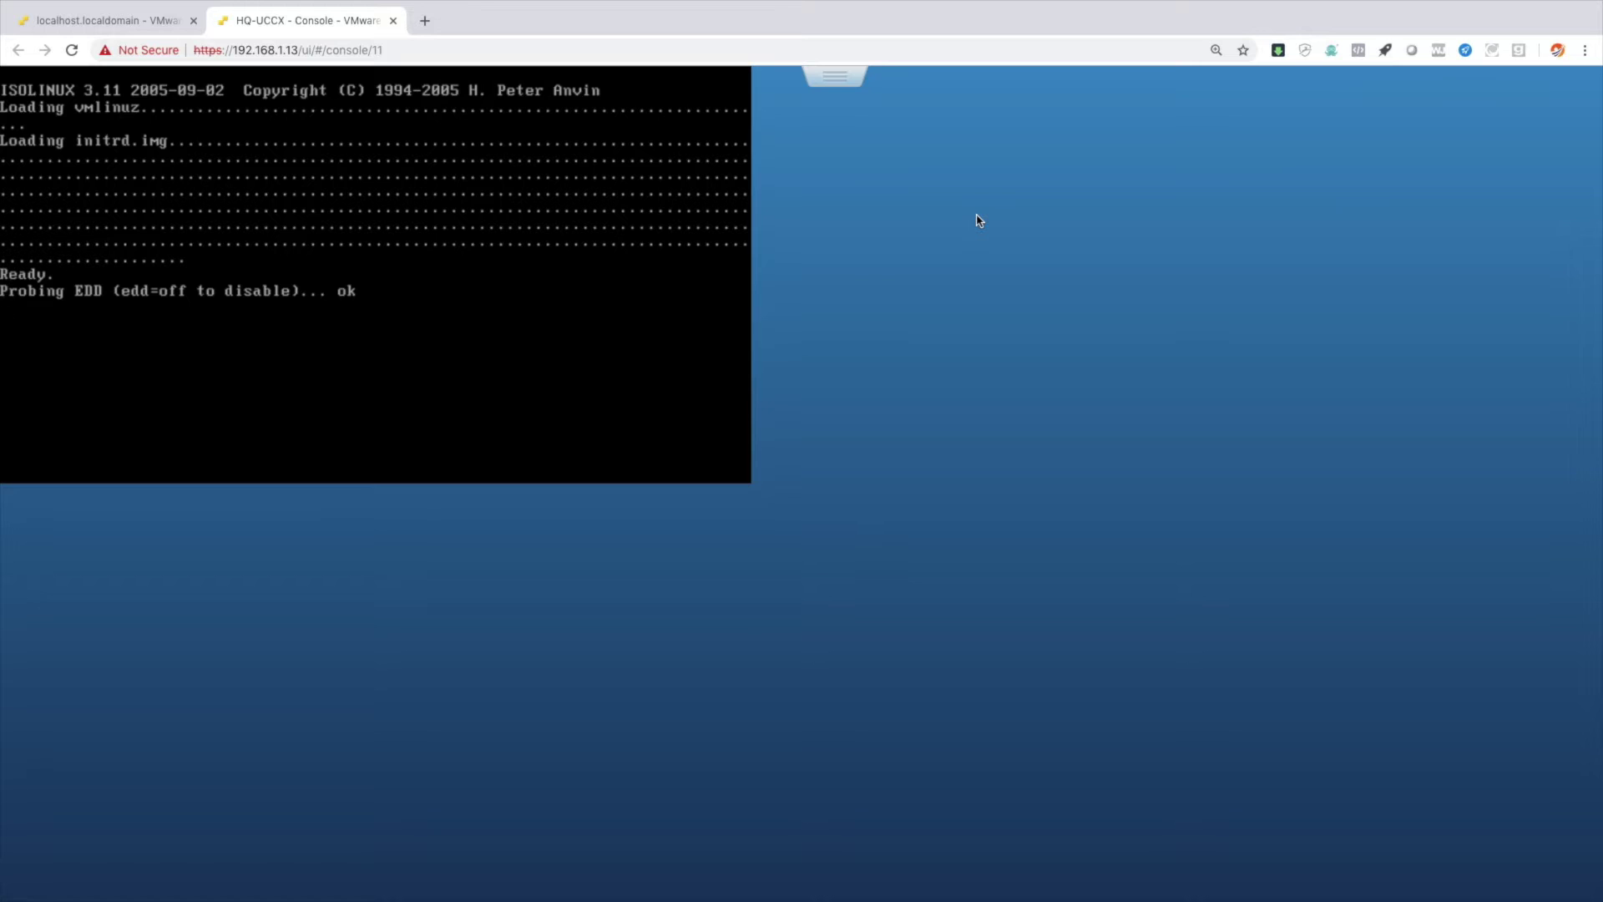
key("super+plus")
key("super+plus")
key("super+plus")
key("super+plus")
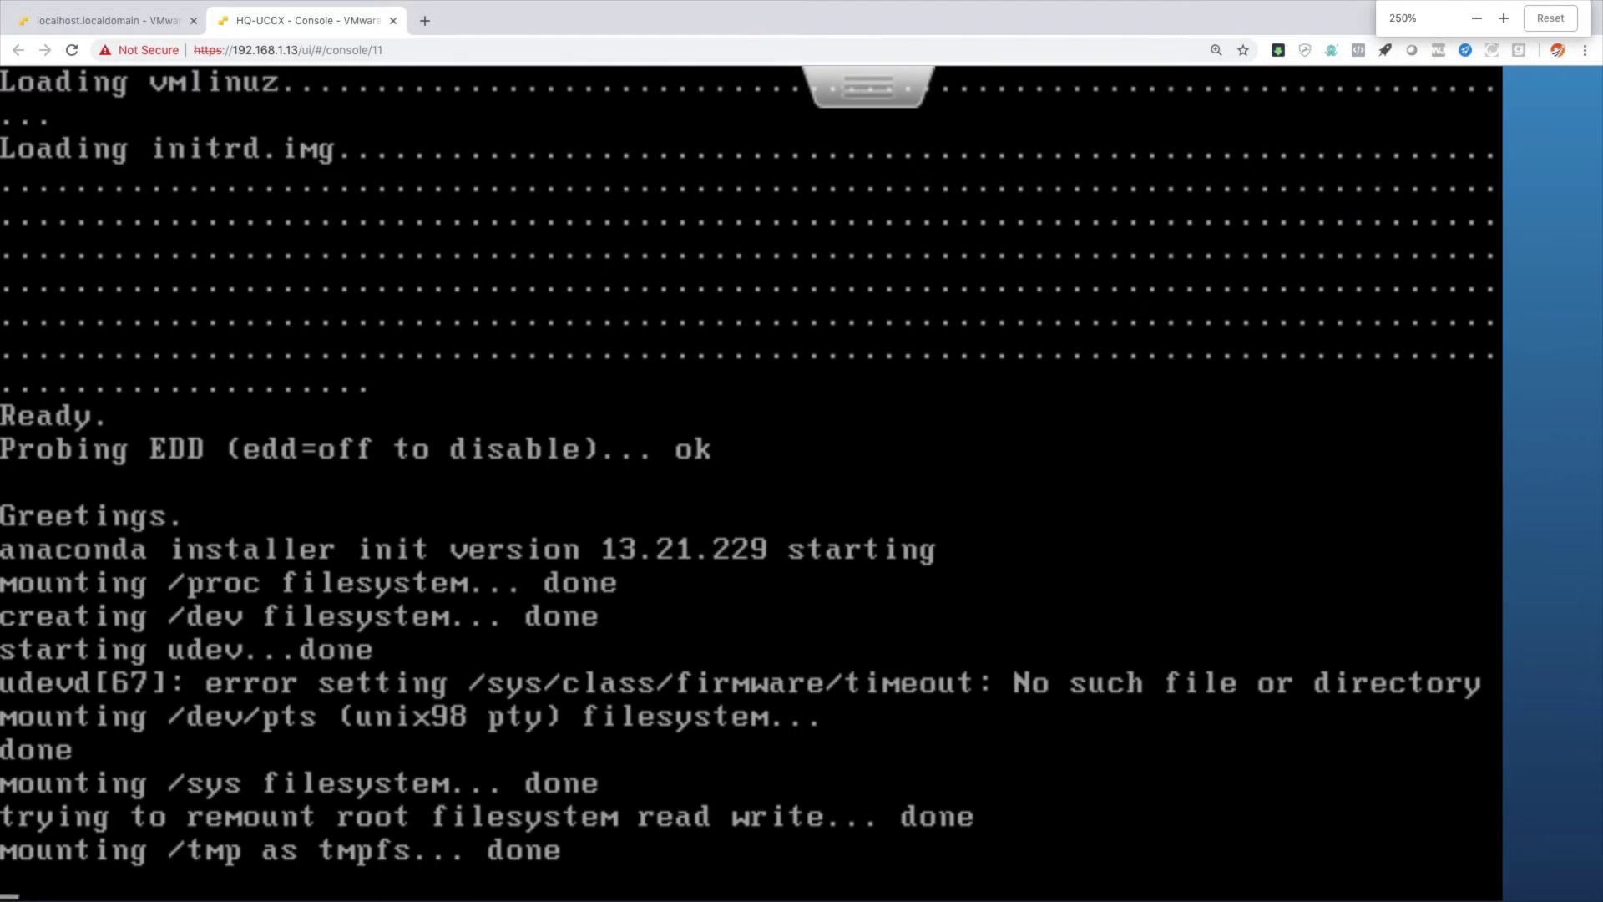
key("super+minus")
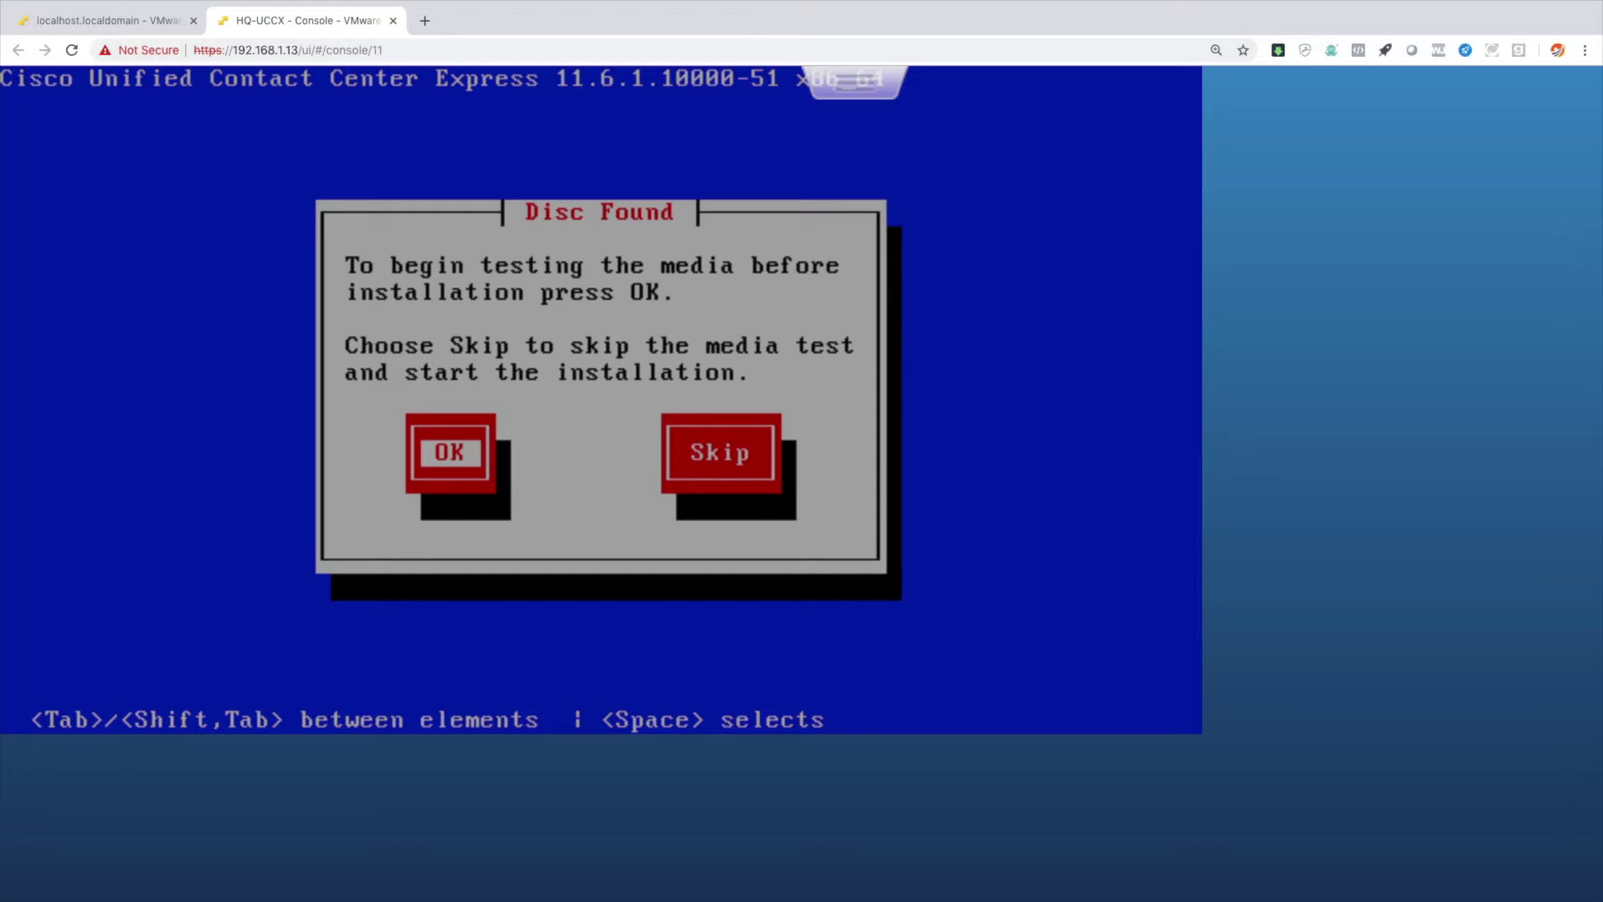
Skip the media test, confirm Cisco UCCX, decline the upgrade patch, and continue the Basic Install.
key("Tab")
key("space")
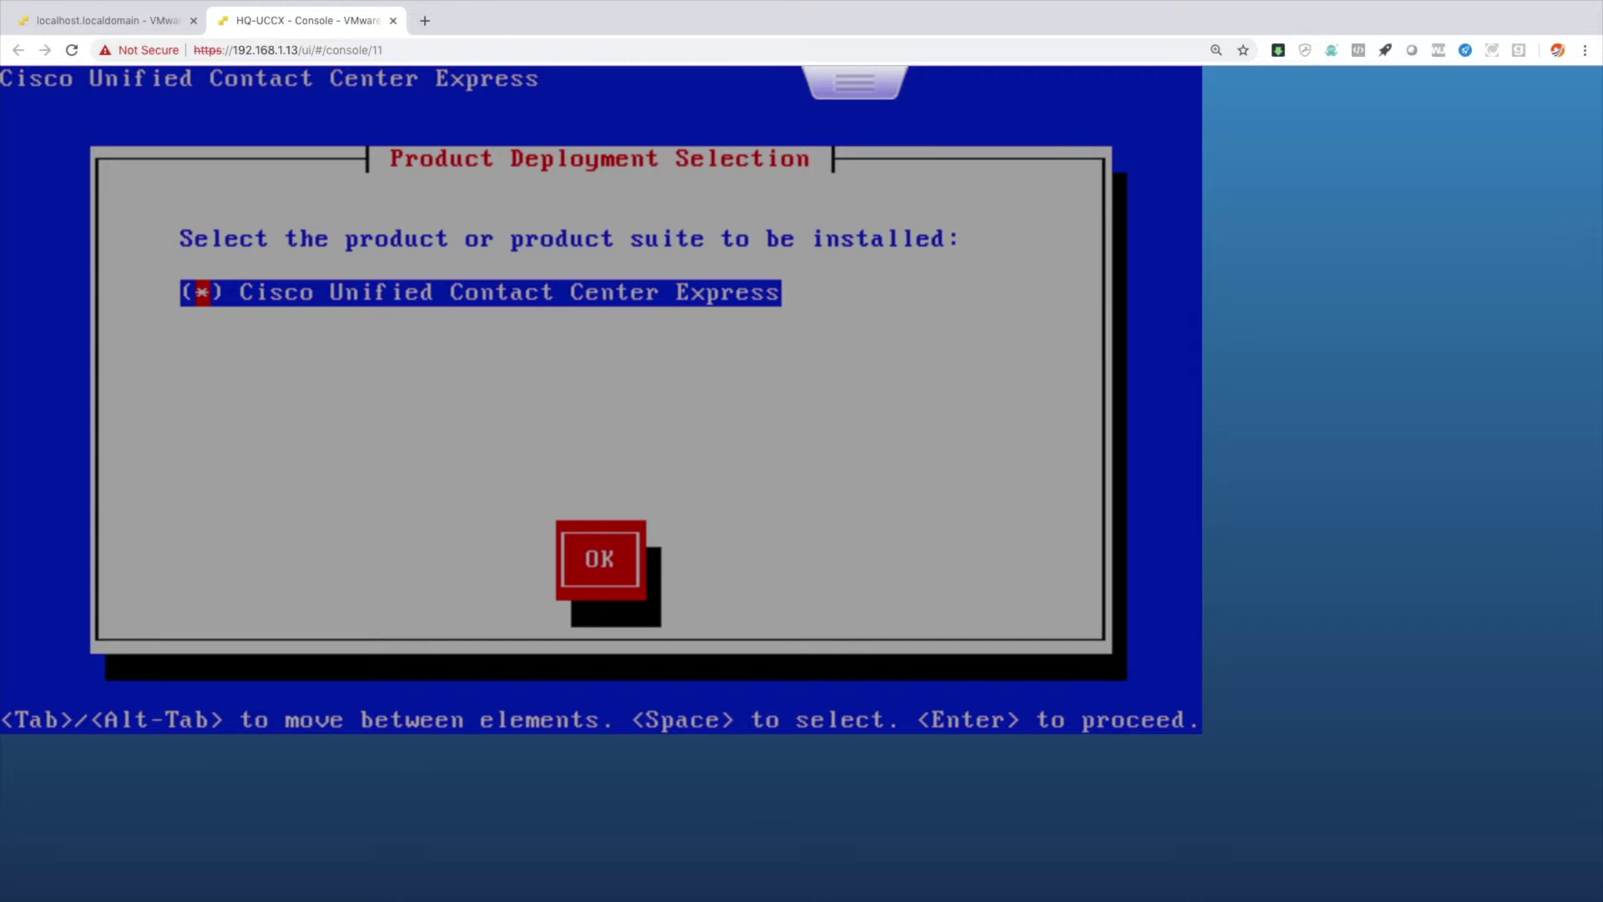
key("Tab")
key("Return")
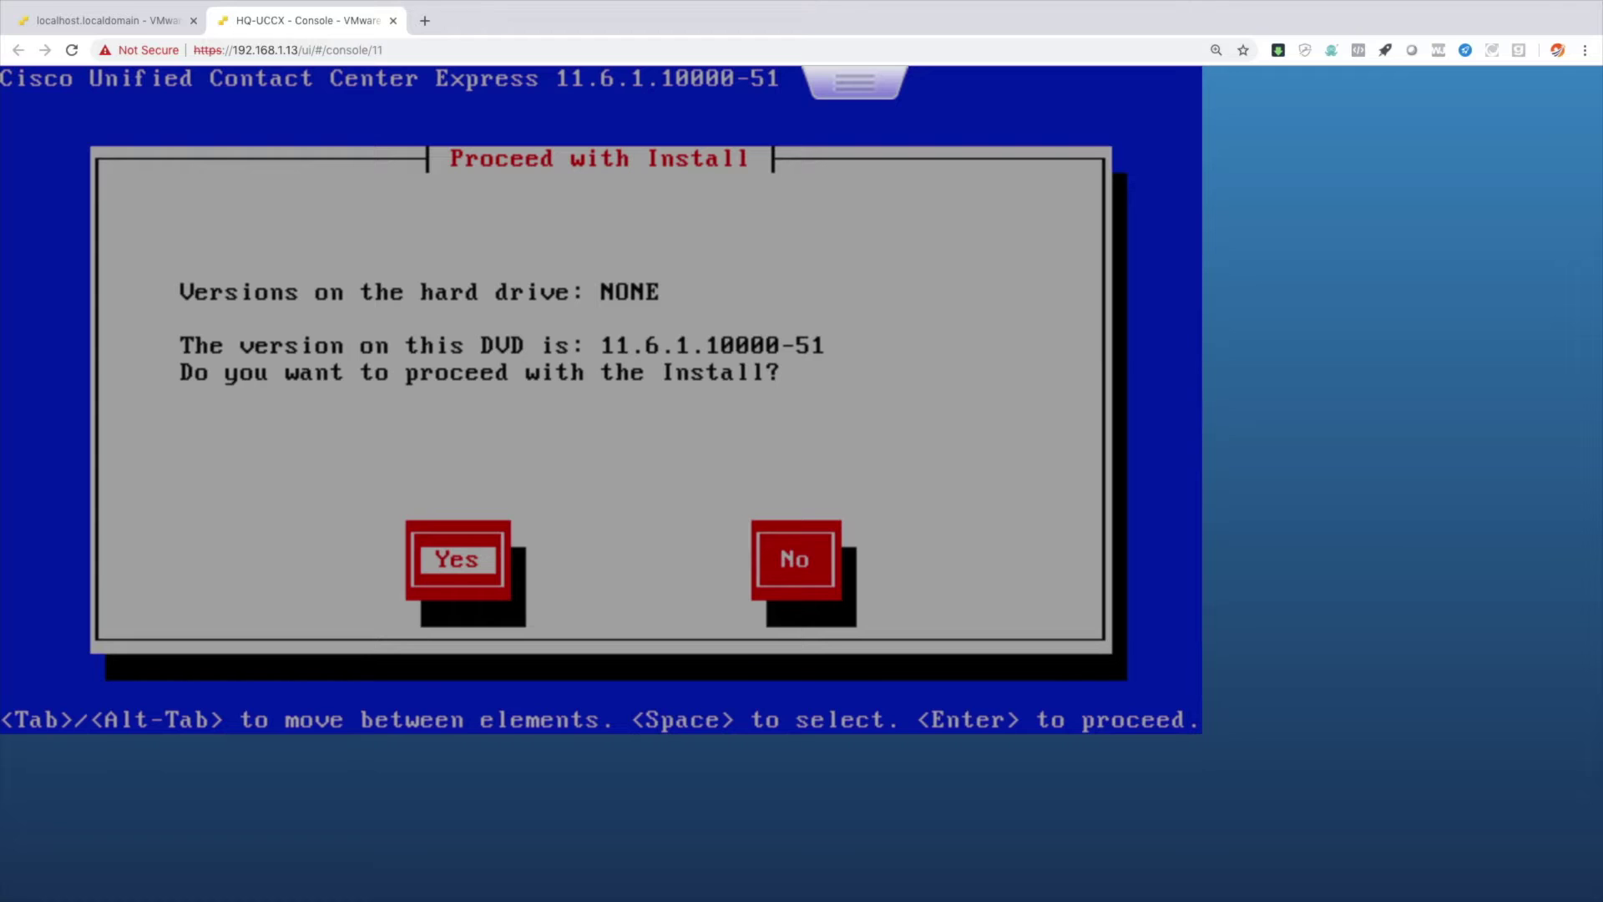
key("Return")
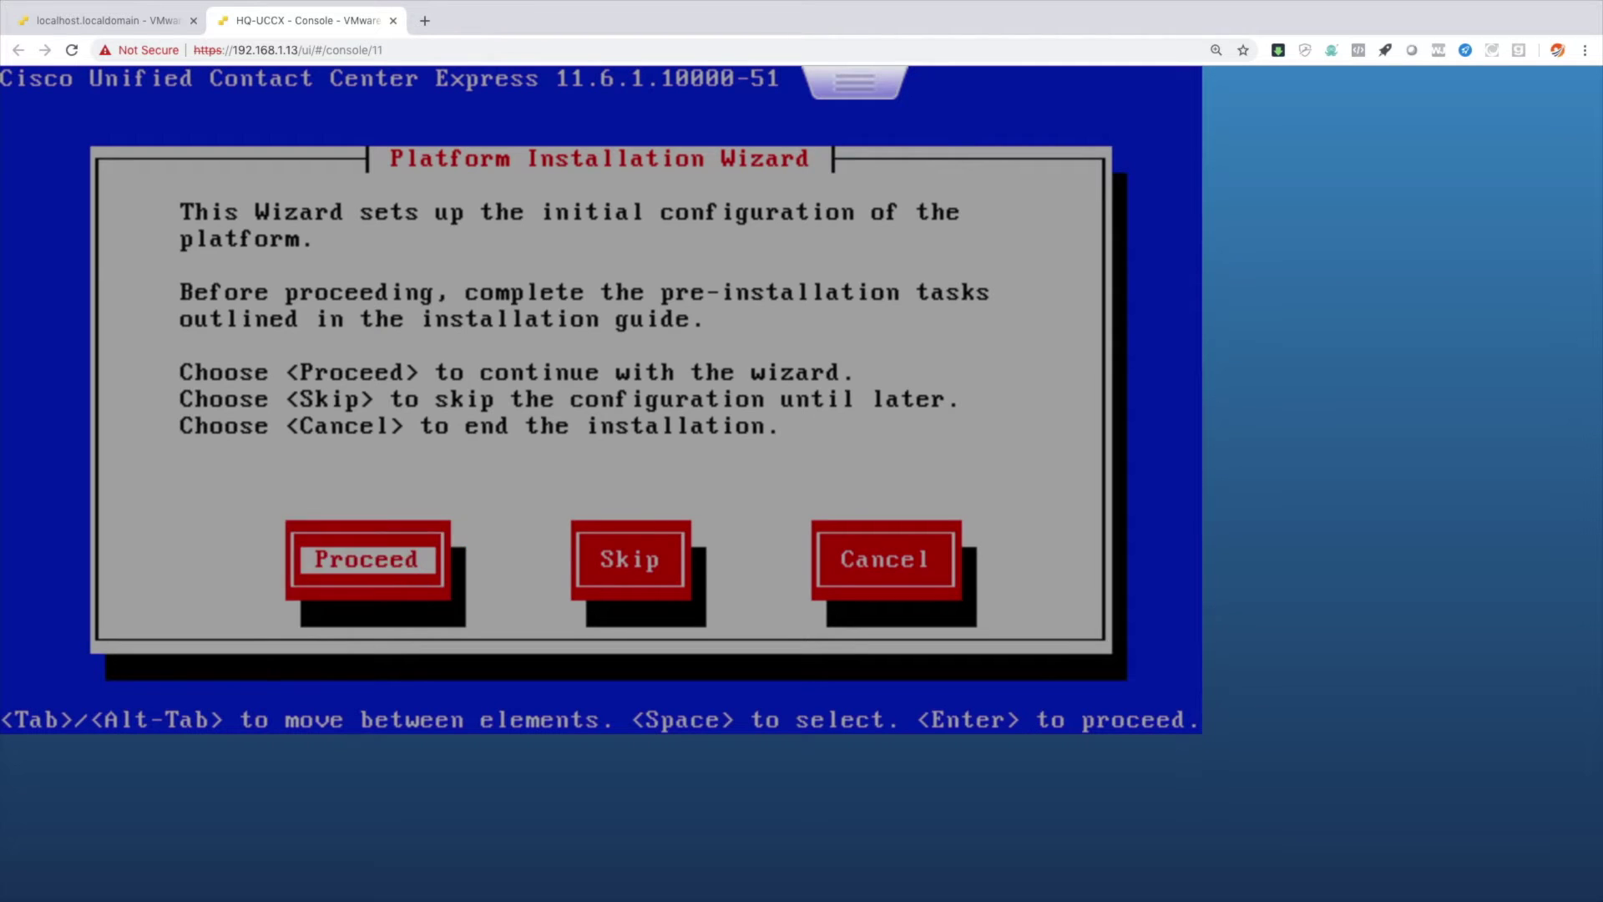
key("Return")
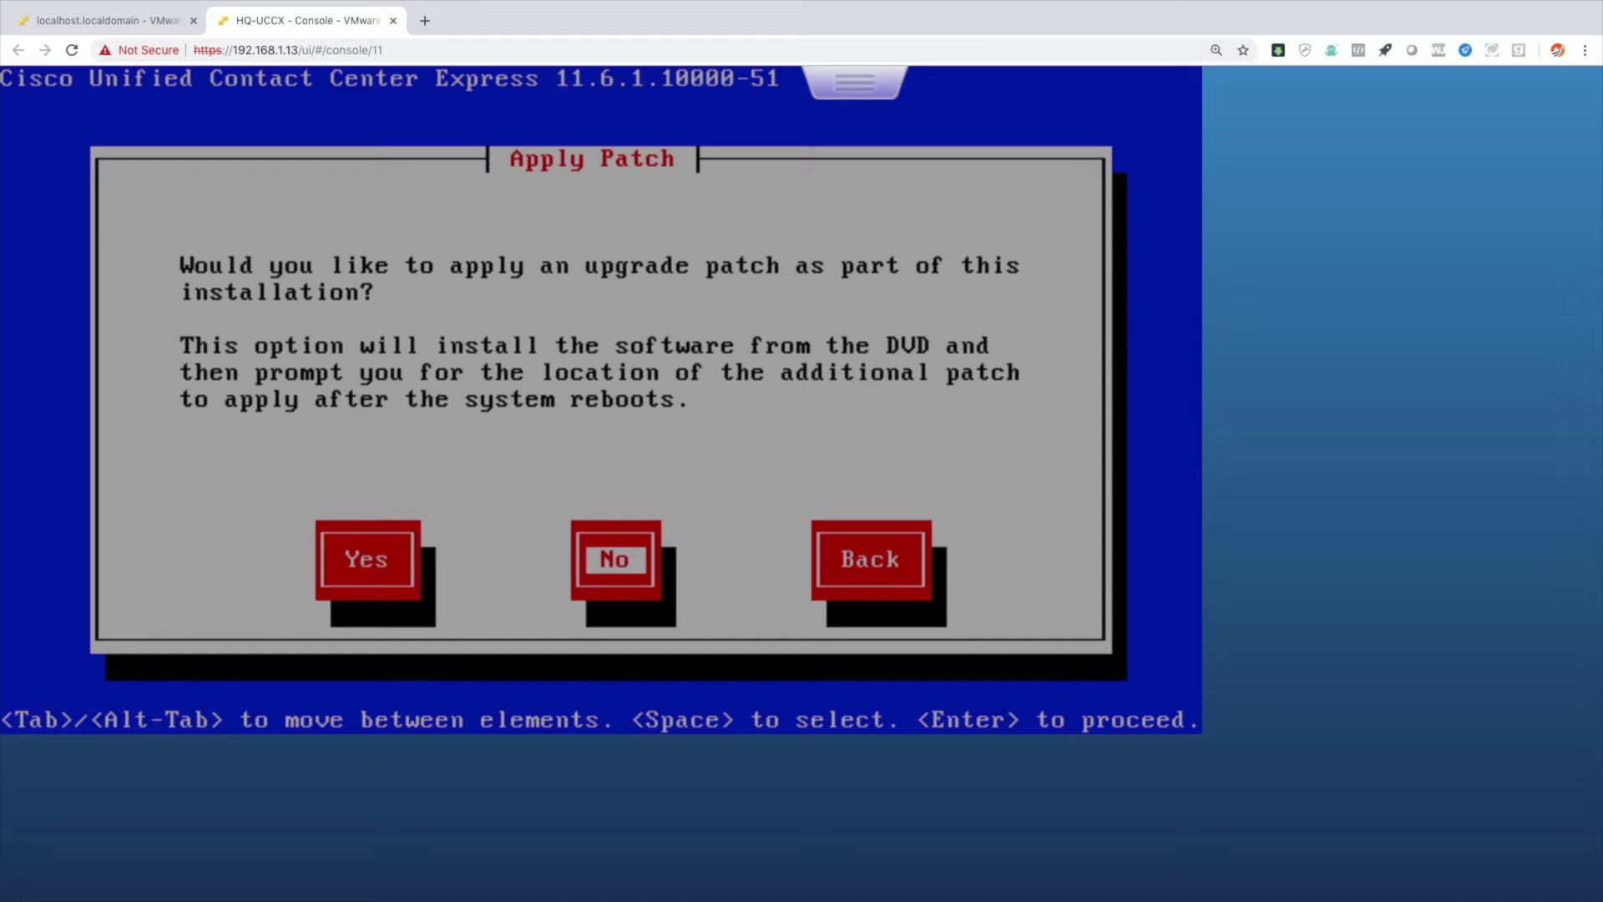
key("Return")
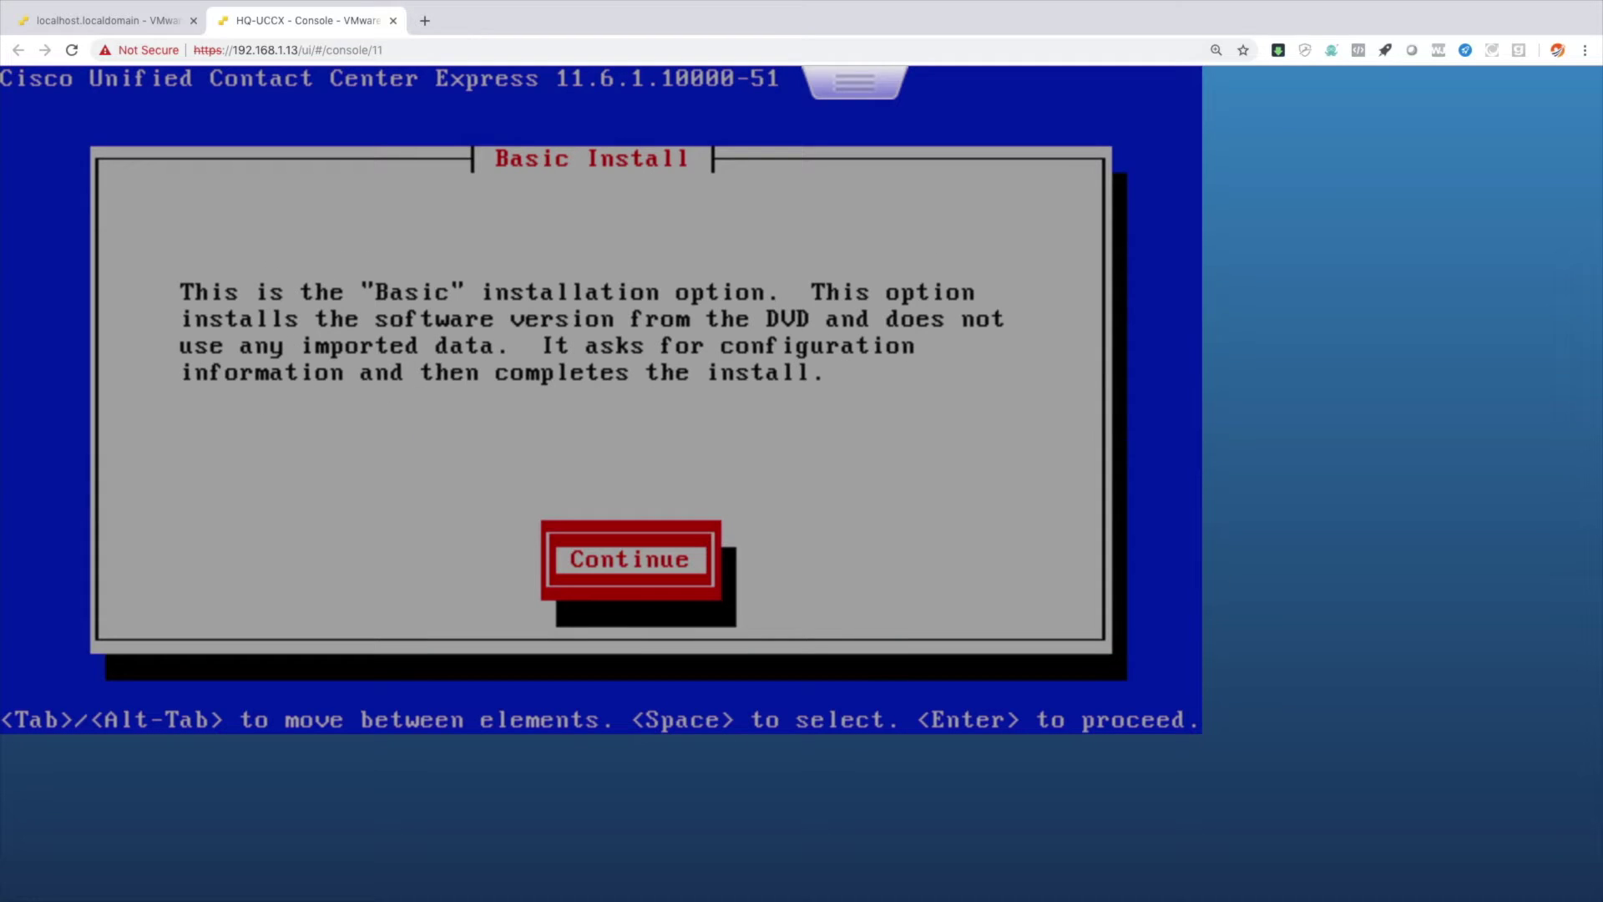
key("Return")
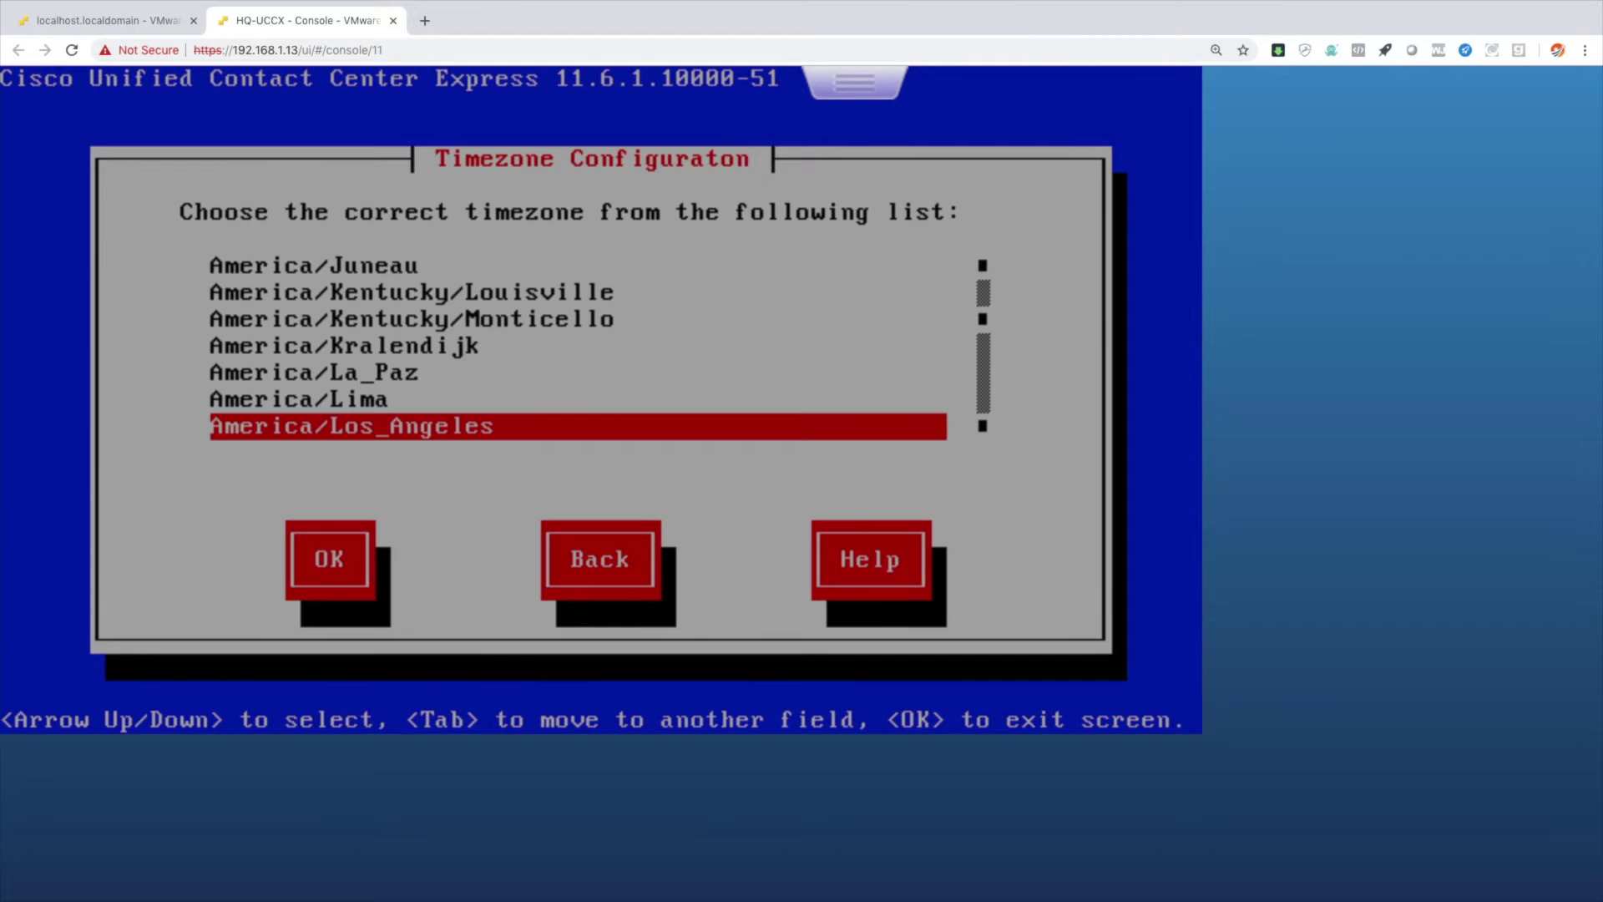
Choose America/New_York timezone, acknowledge NIC auto-negotiation, and keep the default MTU.
key("Down")
key("Down")
key("Down")
key("Down")
key("Down")
key("Down")
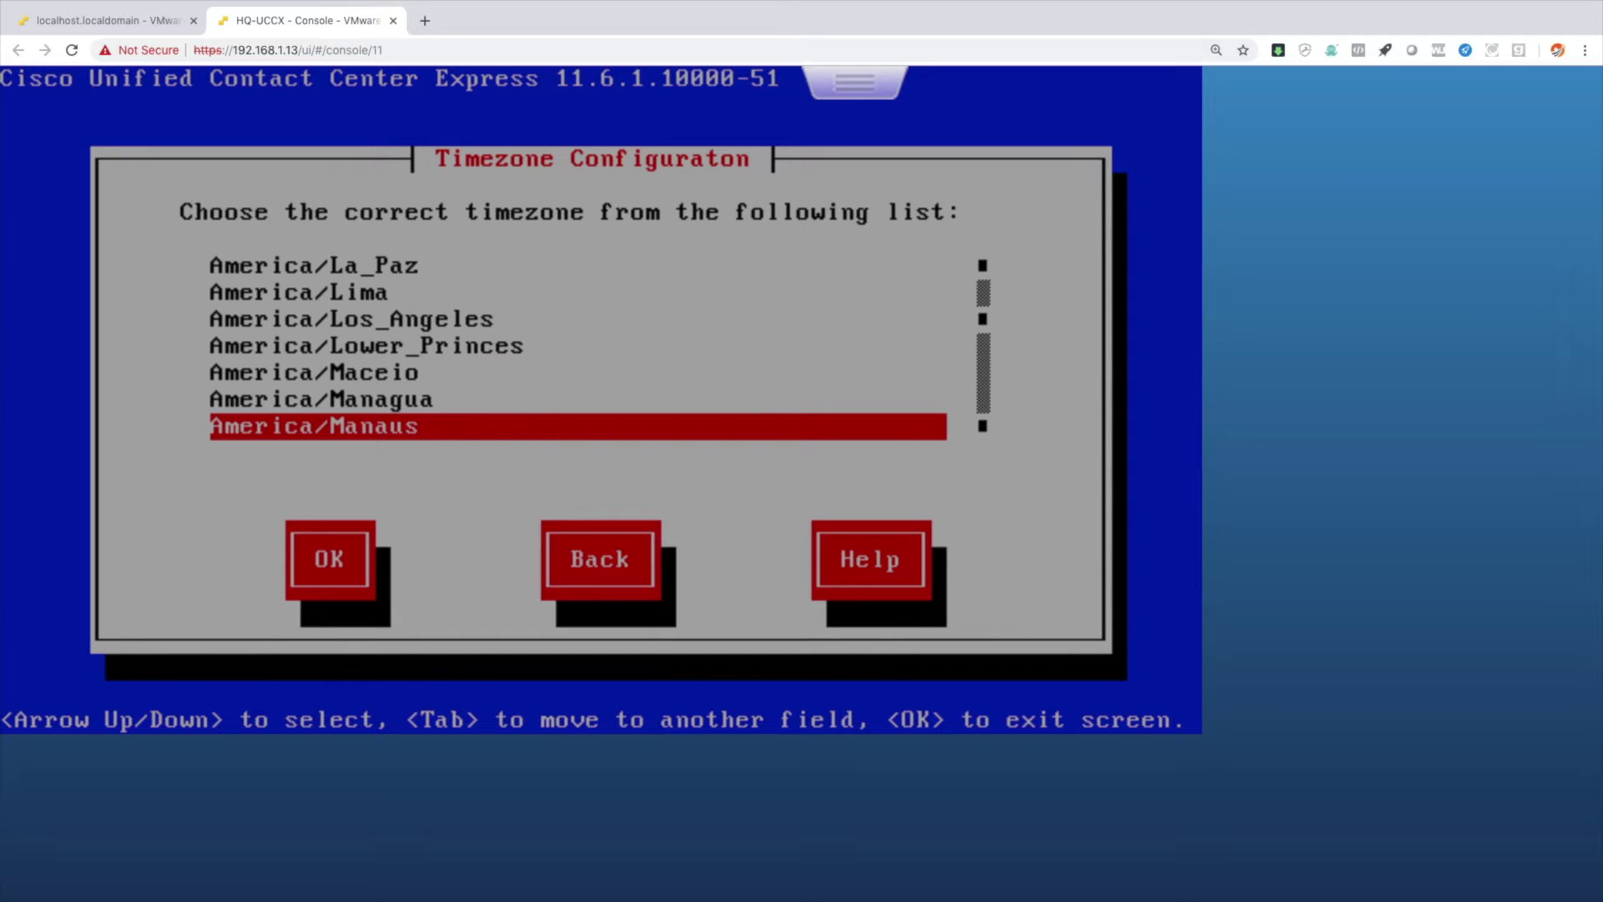
key("Down")
key("Down")
key("Down")
key("Down")
key("Down")
key("Down")
key("Down")
key("Down")
key("Down")
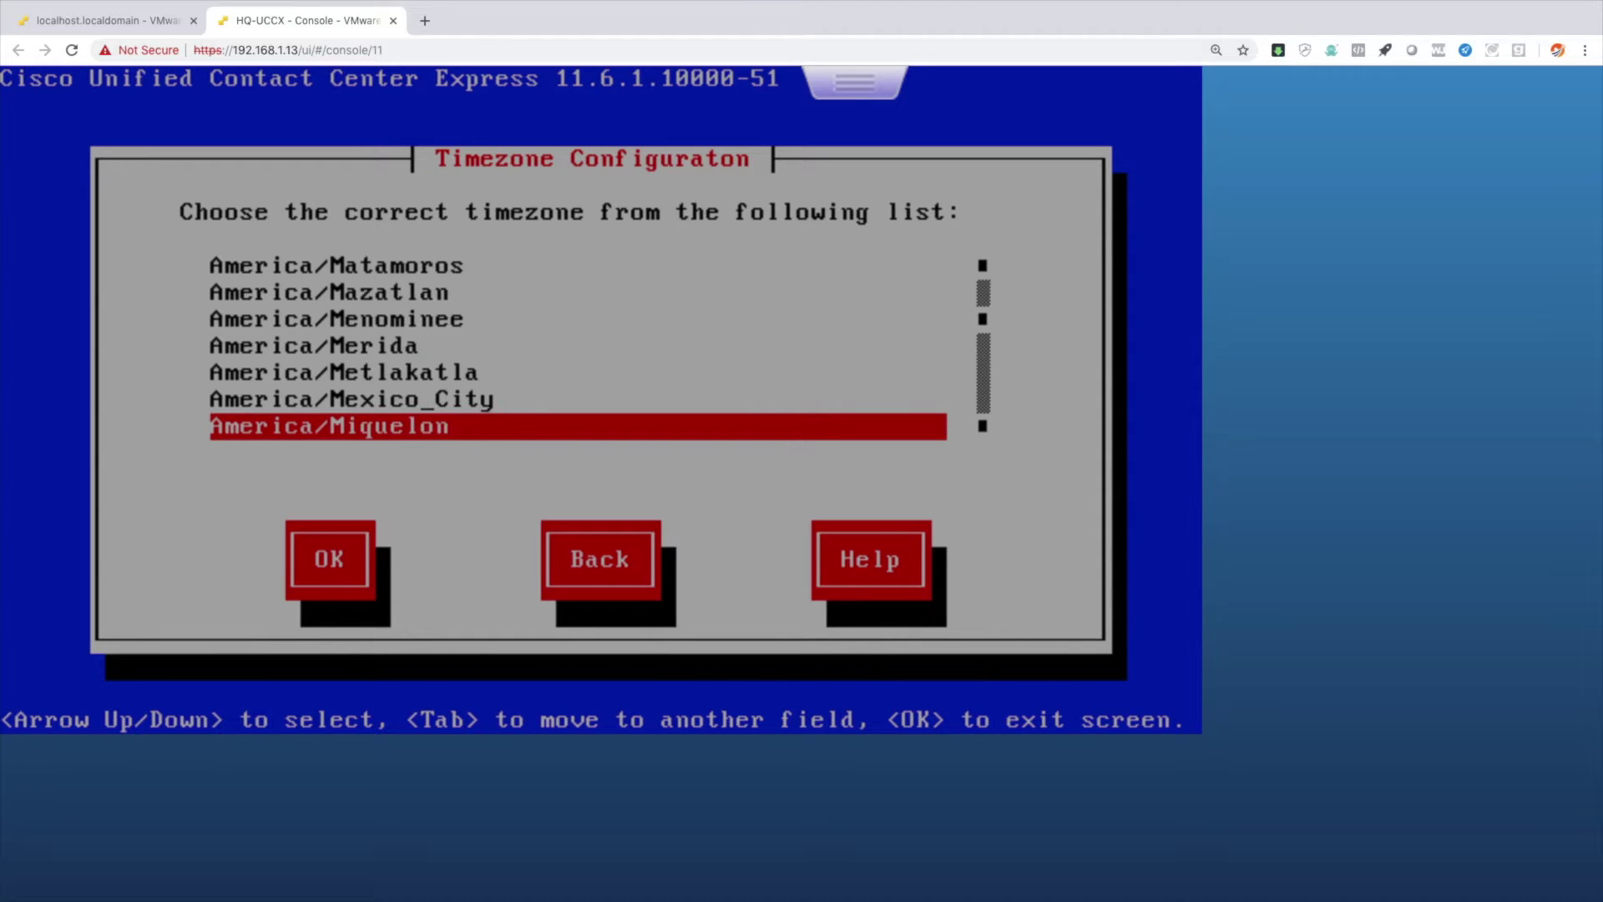
key("Down")
key("Down")
key("Down")
key("Down")
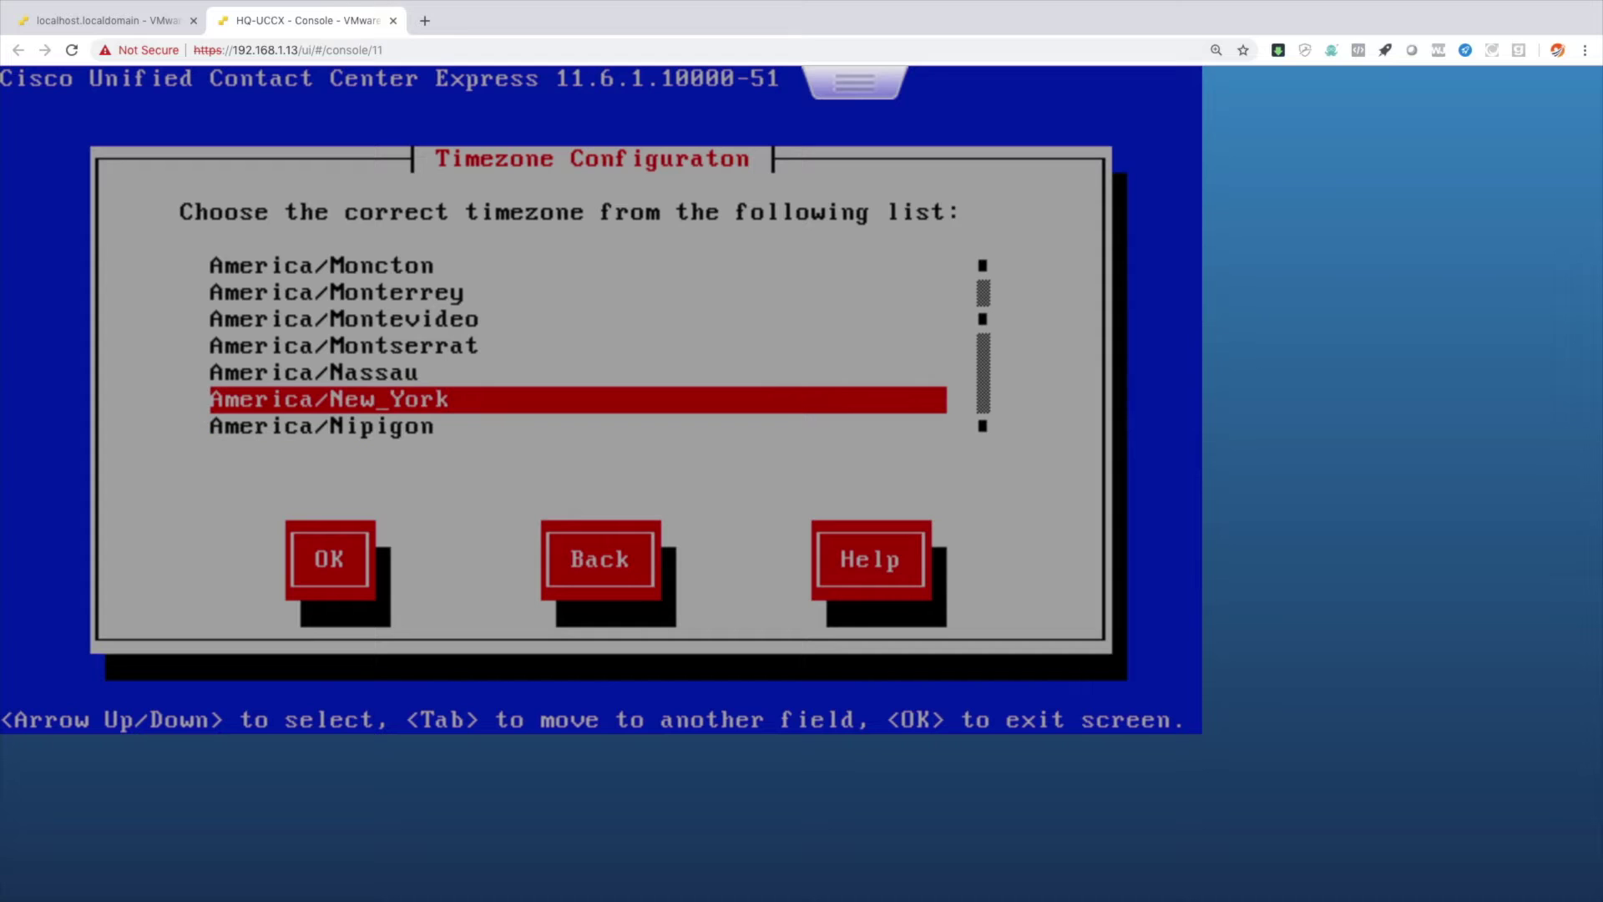
key("Tab")
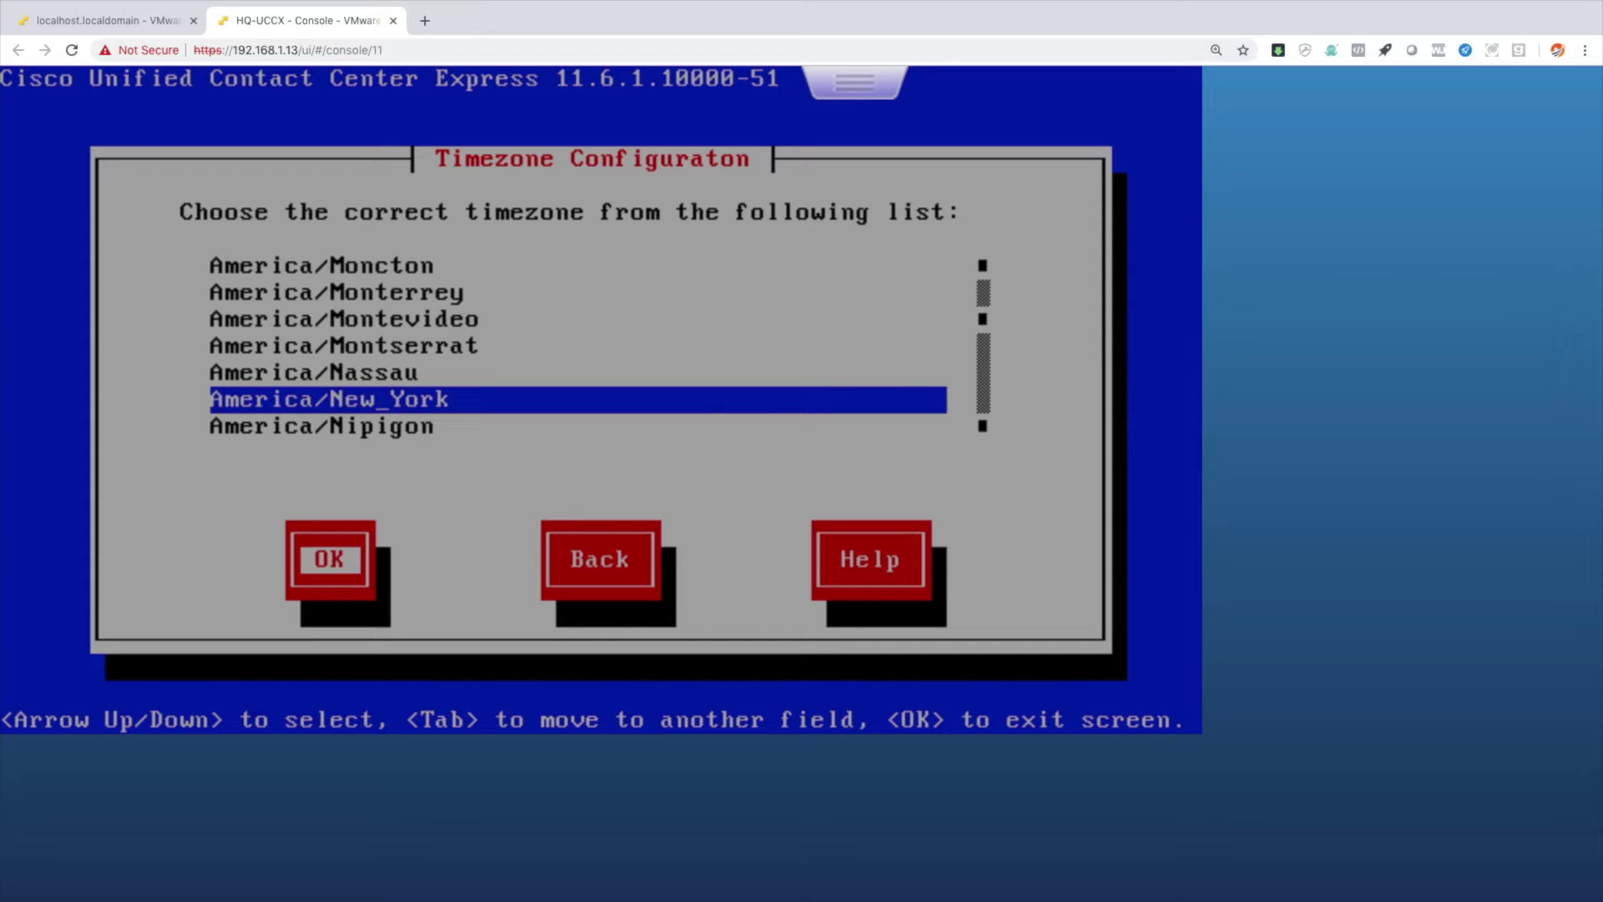
key("Return")
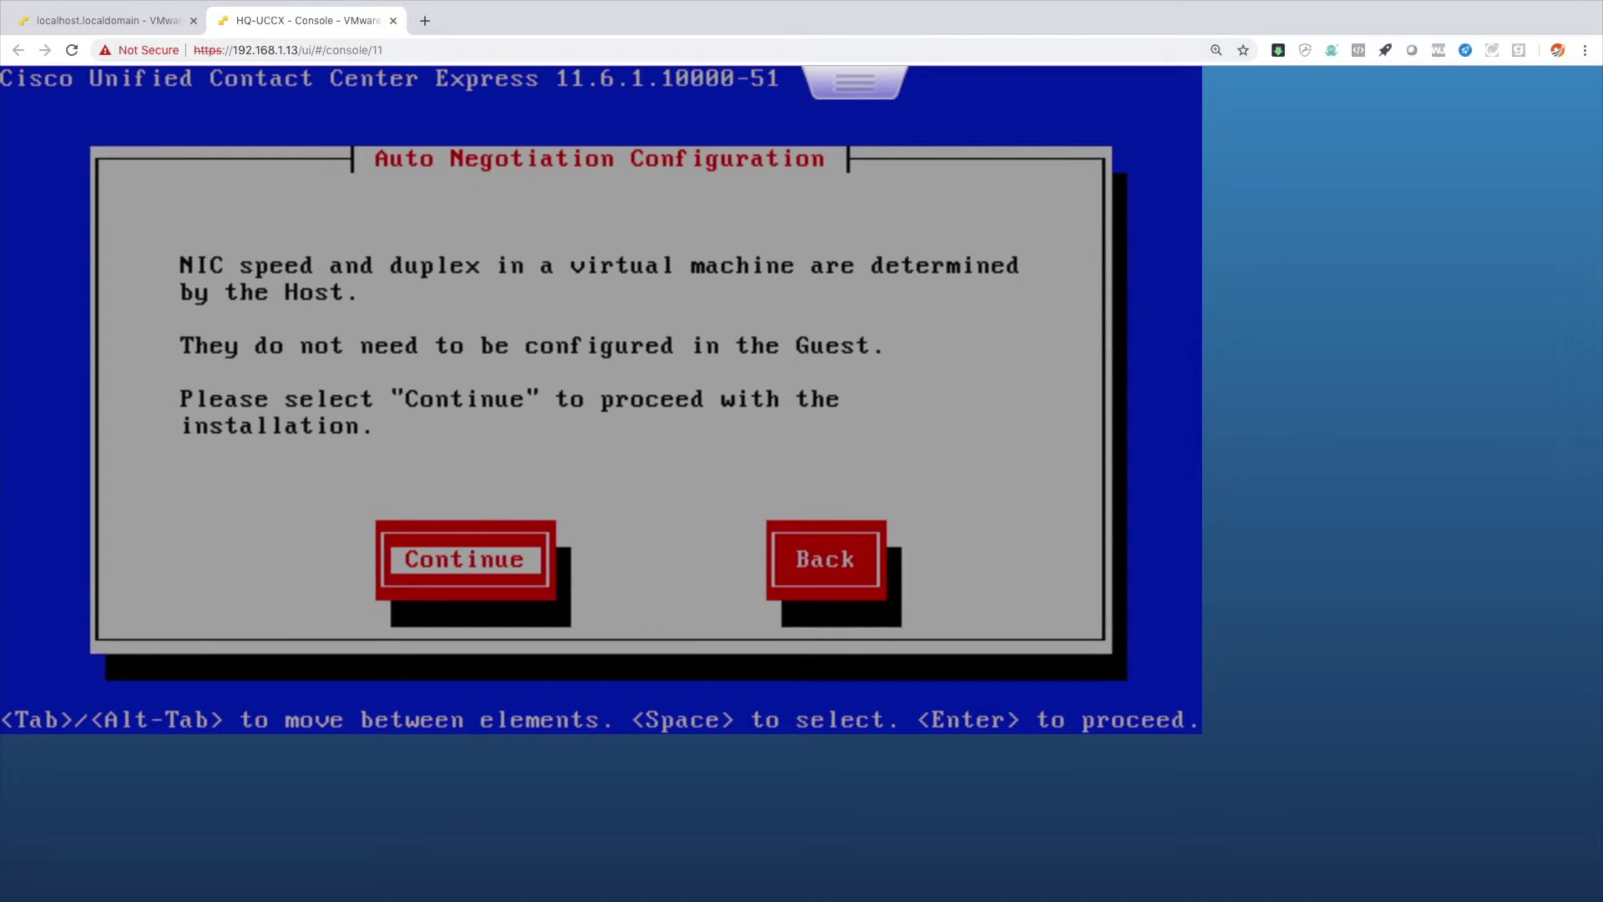
key("Return")
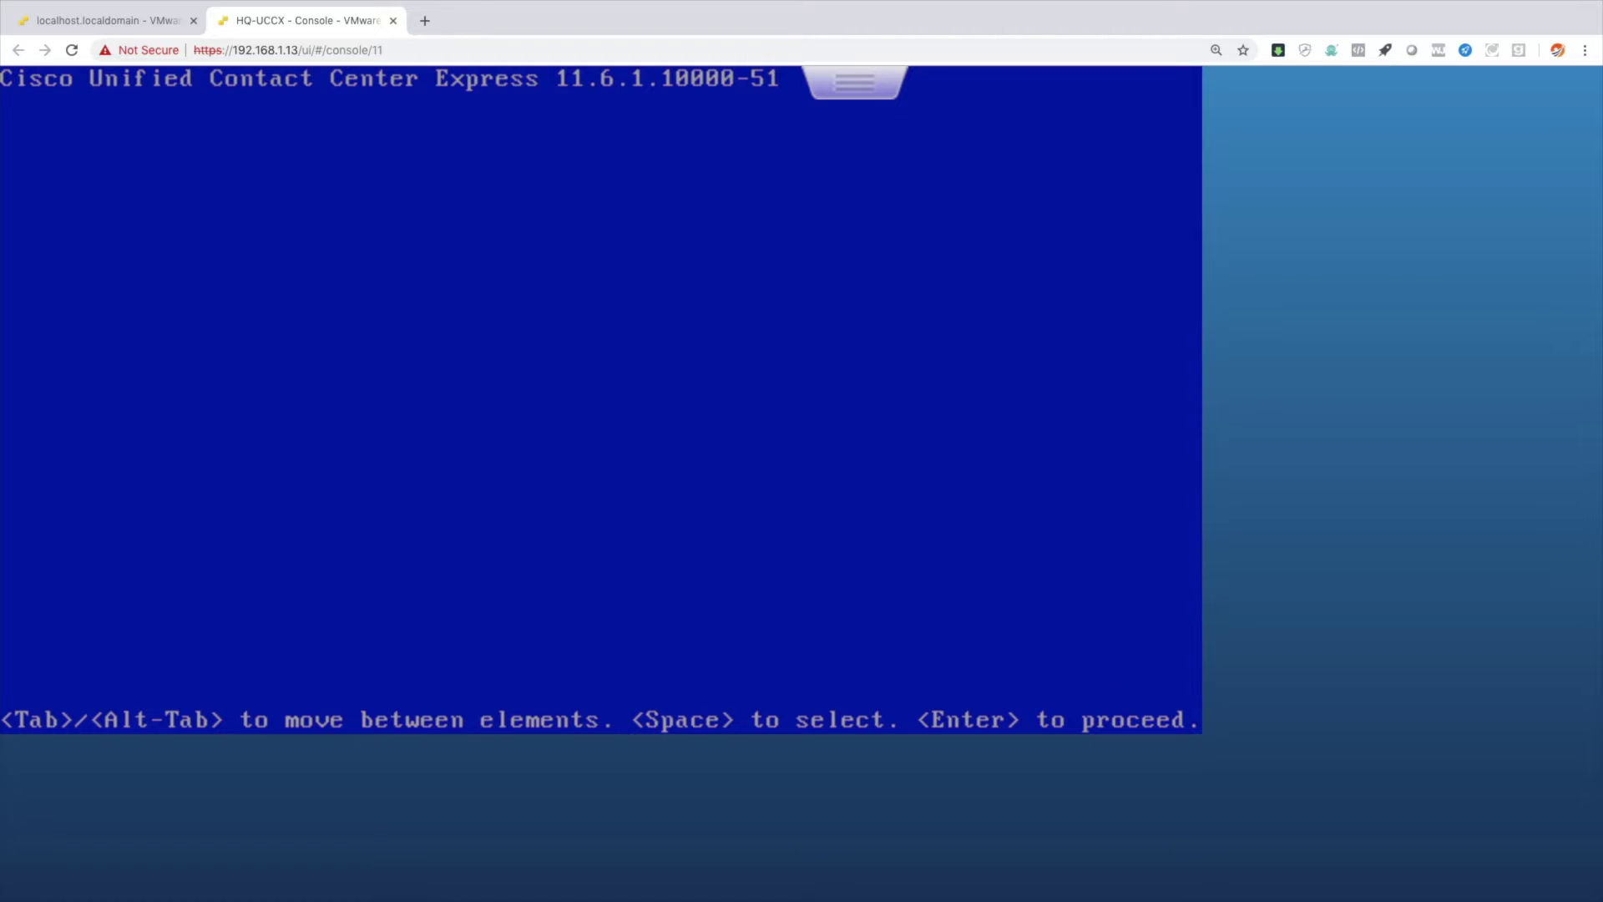
key("Return")
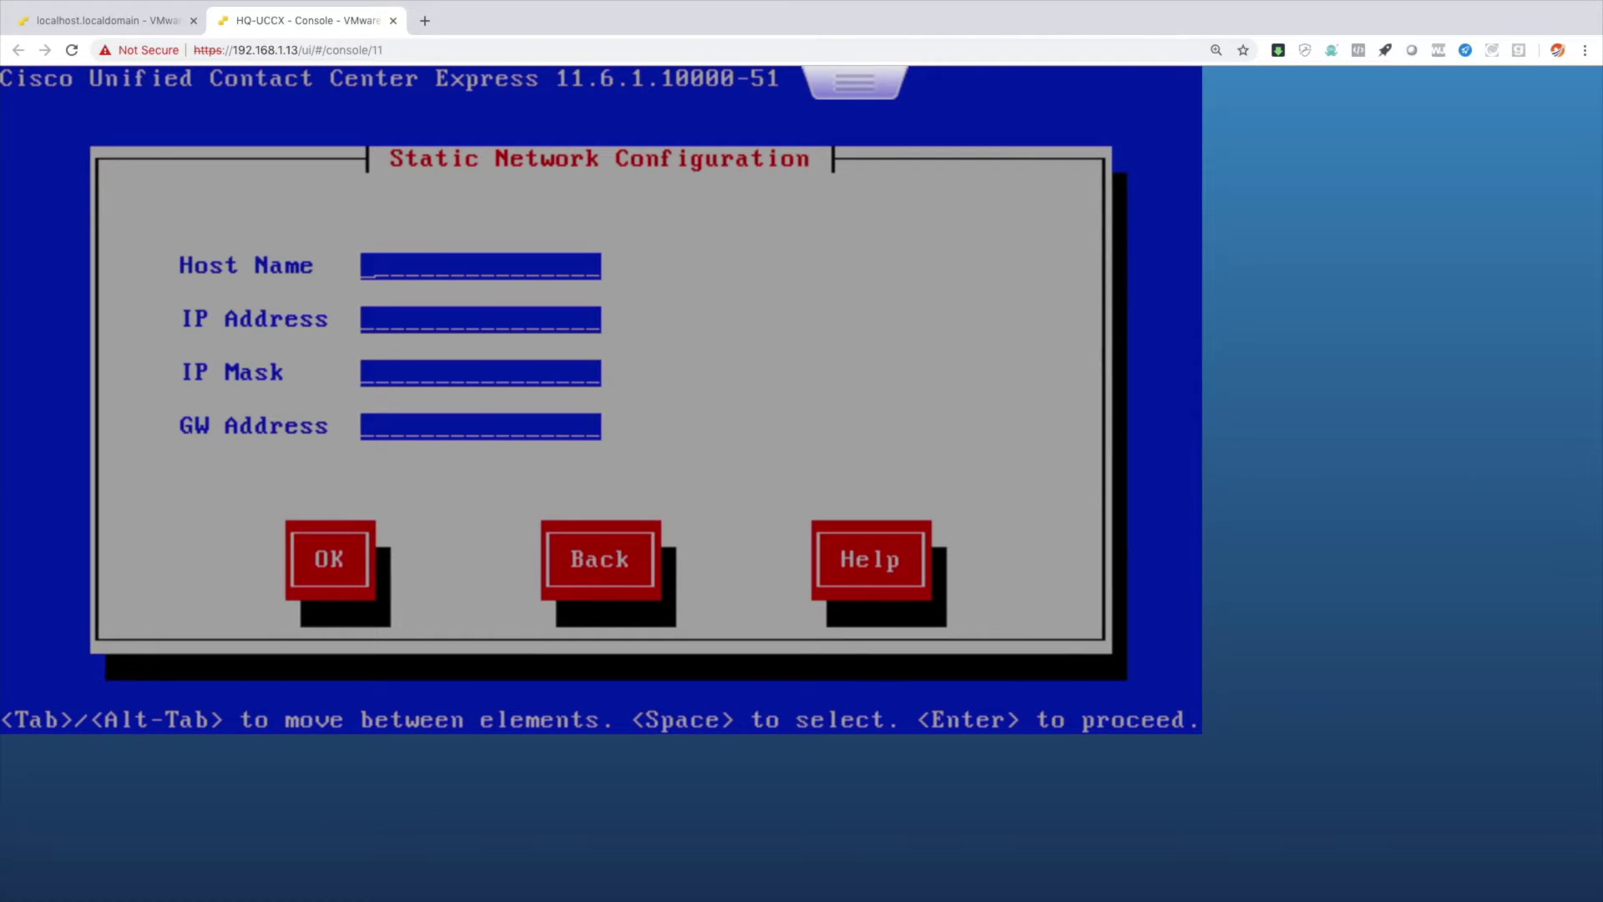
Enter host hq-uccx, IP 10.3.3.6, mask 255.255.255.0, gateway 10.3.3.100 and submit.
type("hq-uccx")
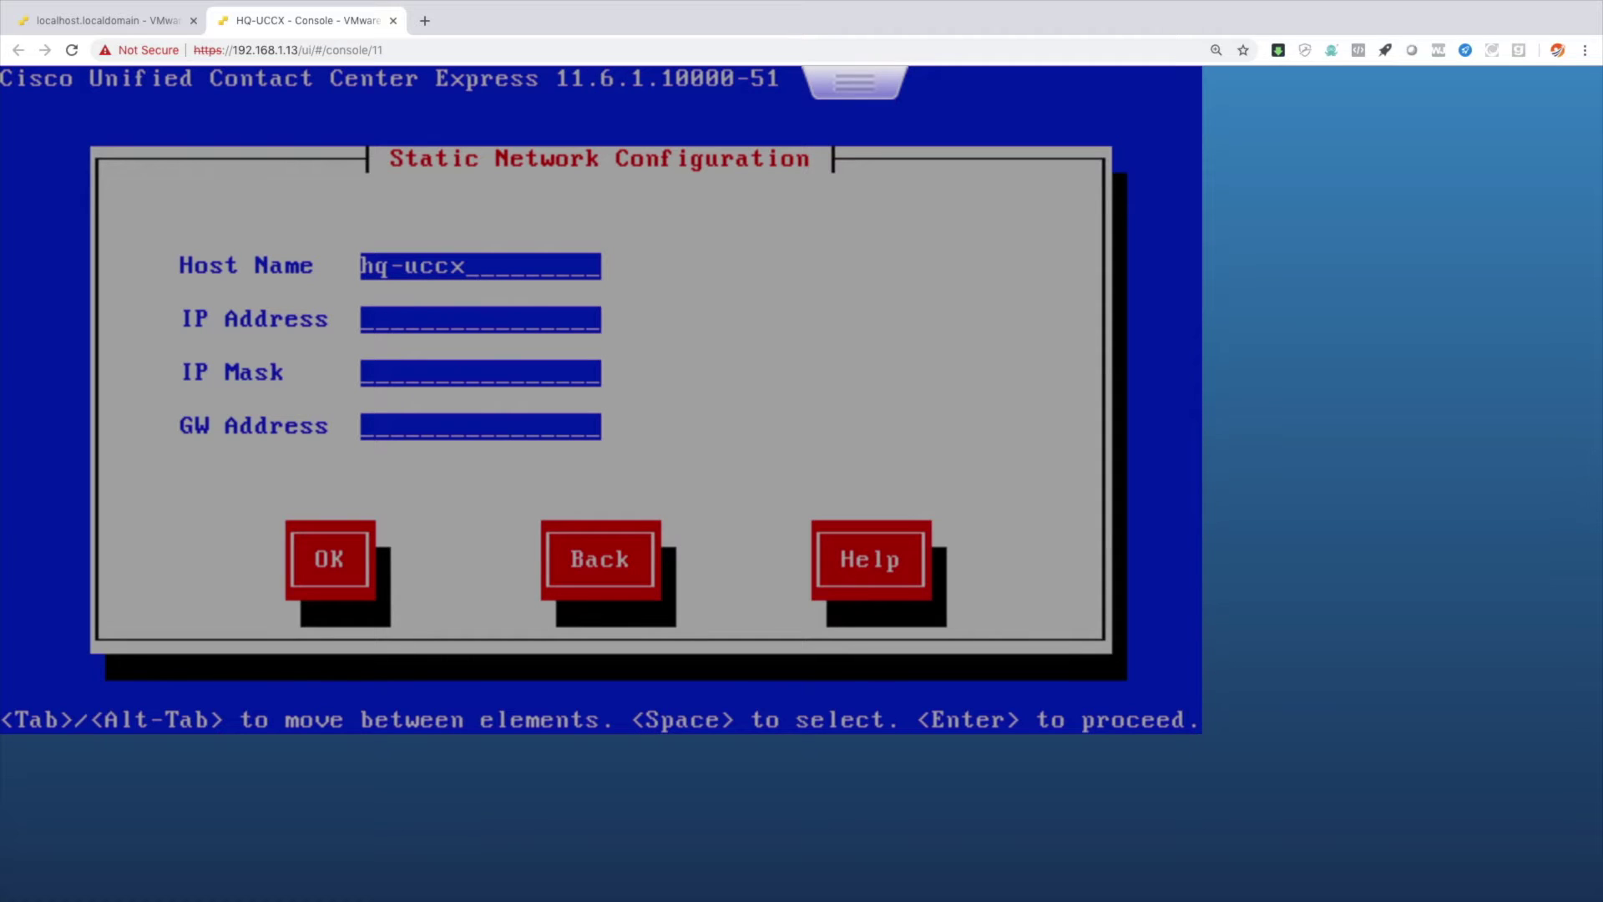
type("10.3")
type(".3.6")
type("2")
type("55.255")
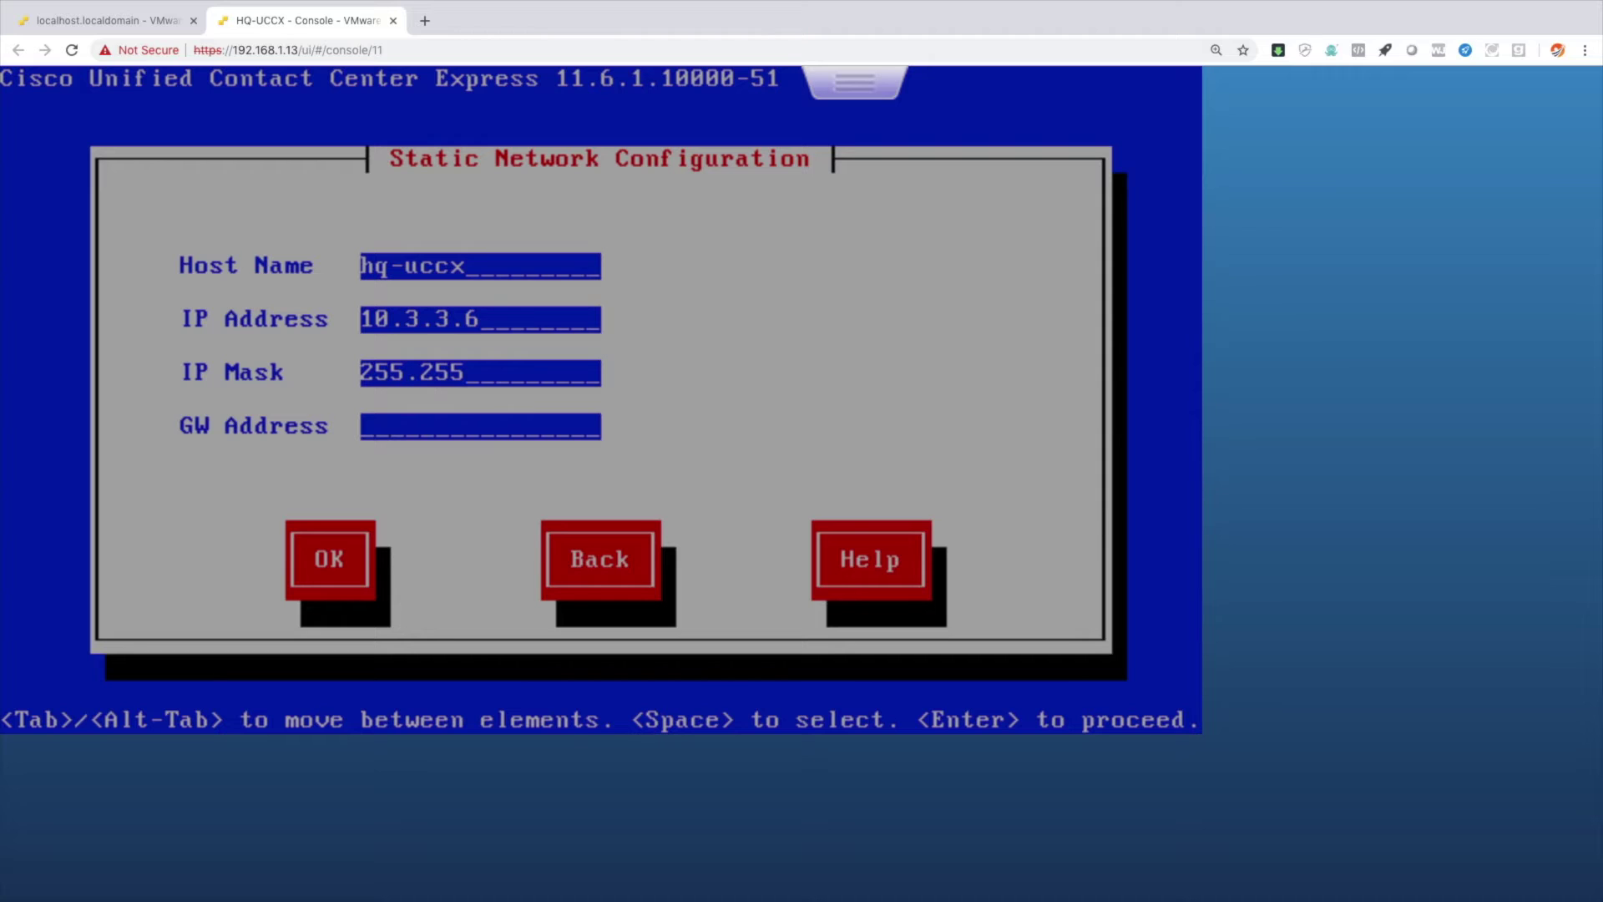
type(".255.0")
key("Tab")
type("10.3.3.100")
key("Tab")
key("Return")
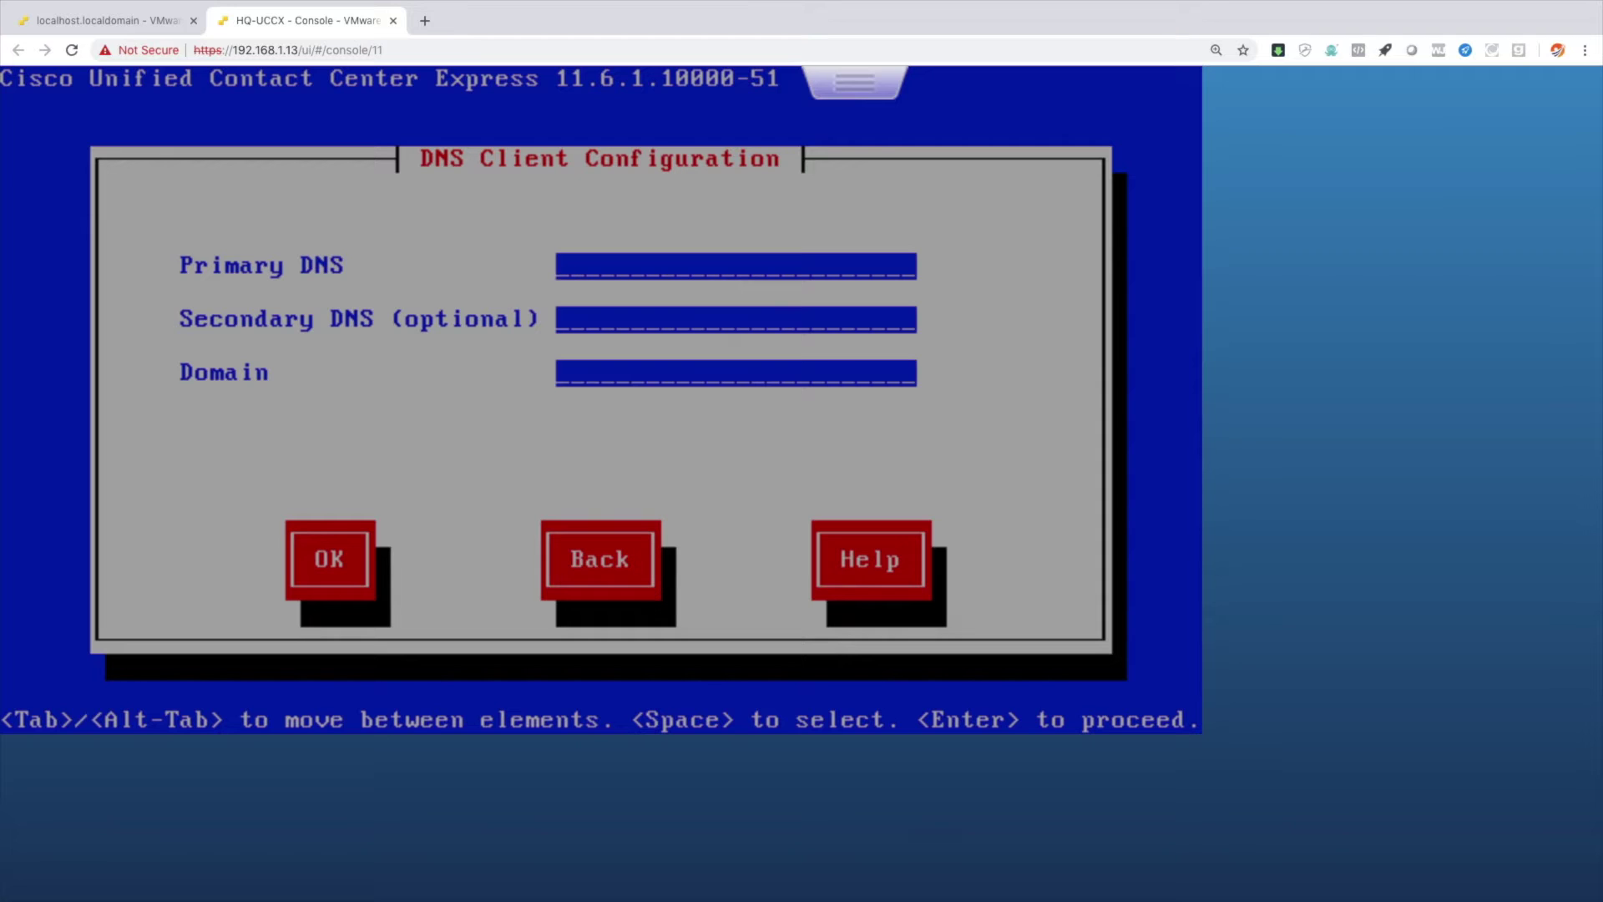
Set the primary DNS to 10.3.3.5 and the domain to cisco.local.
type("10.3.3.5")
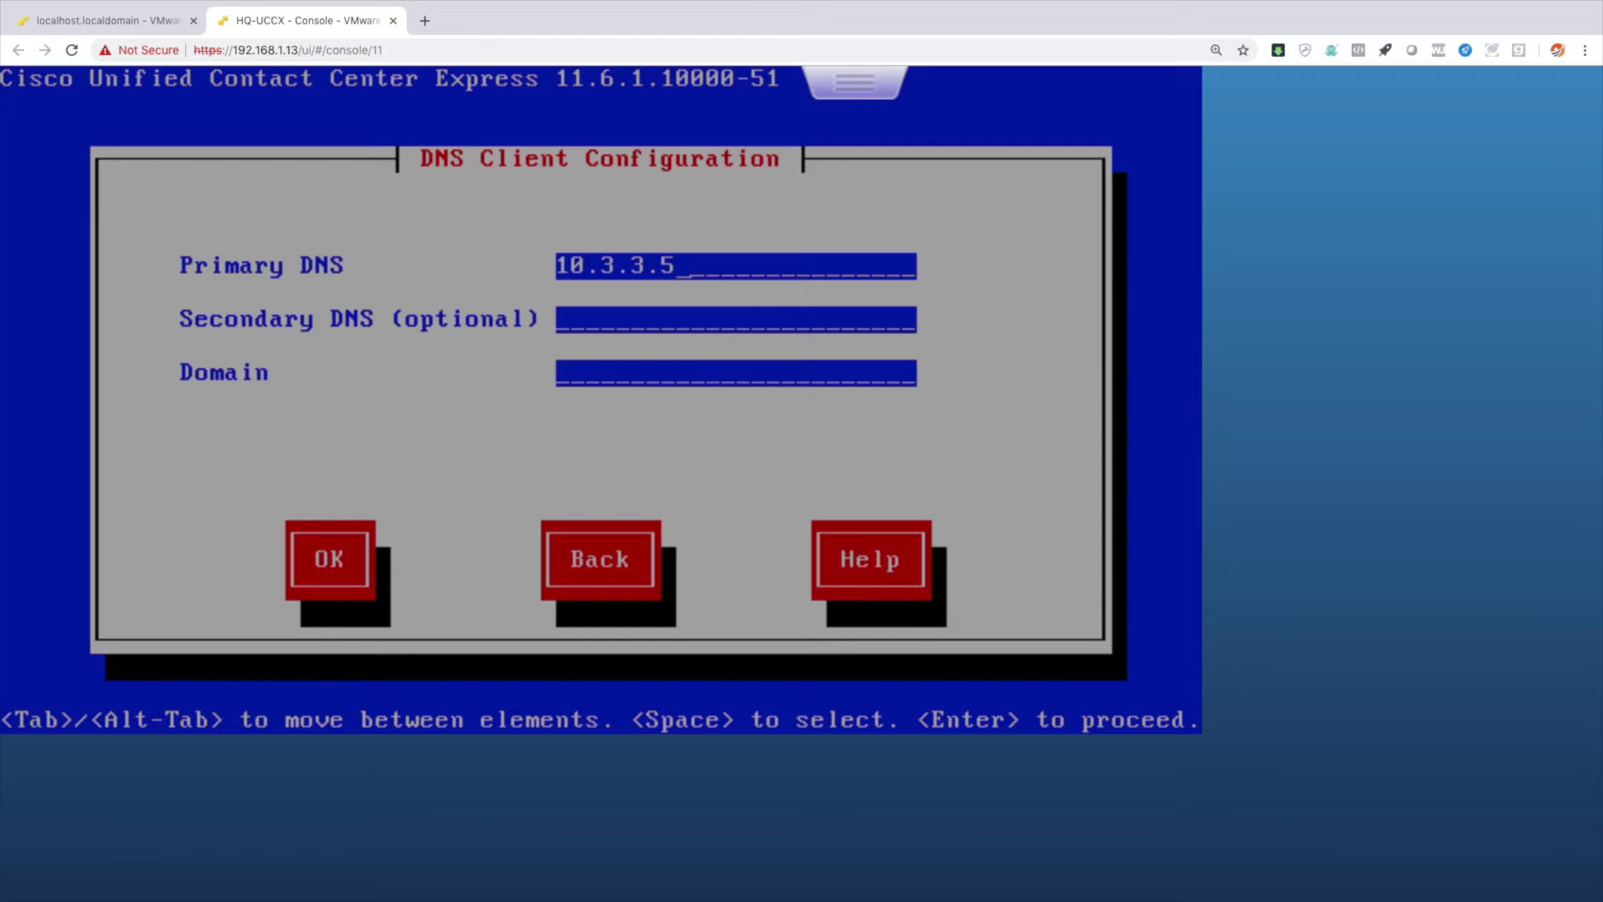
key("Tab")
type("cisco.local")
key("Tab")
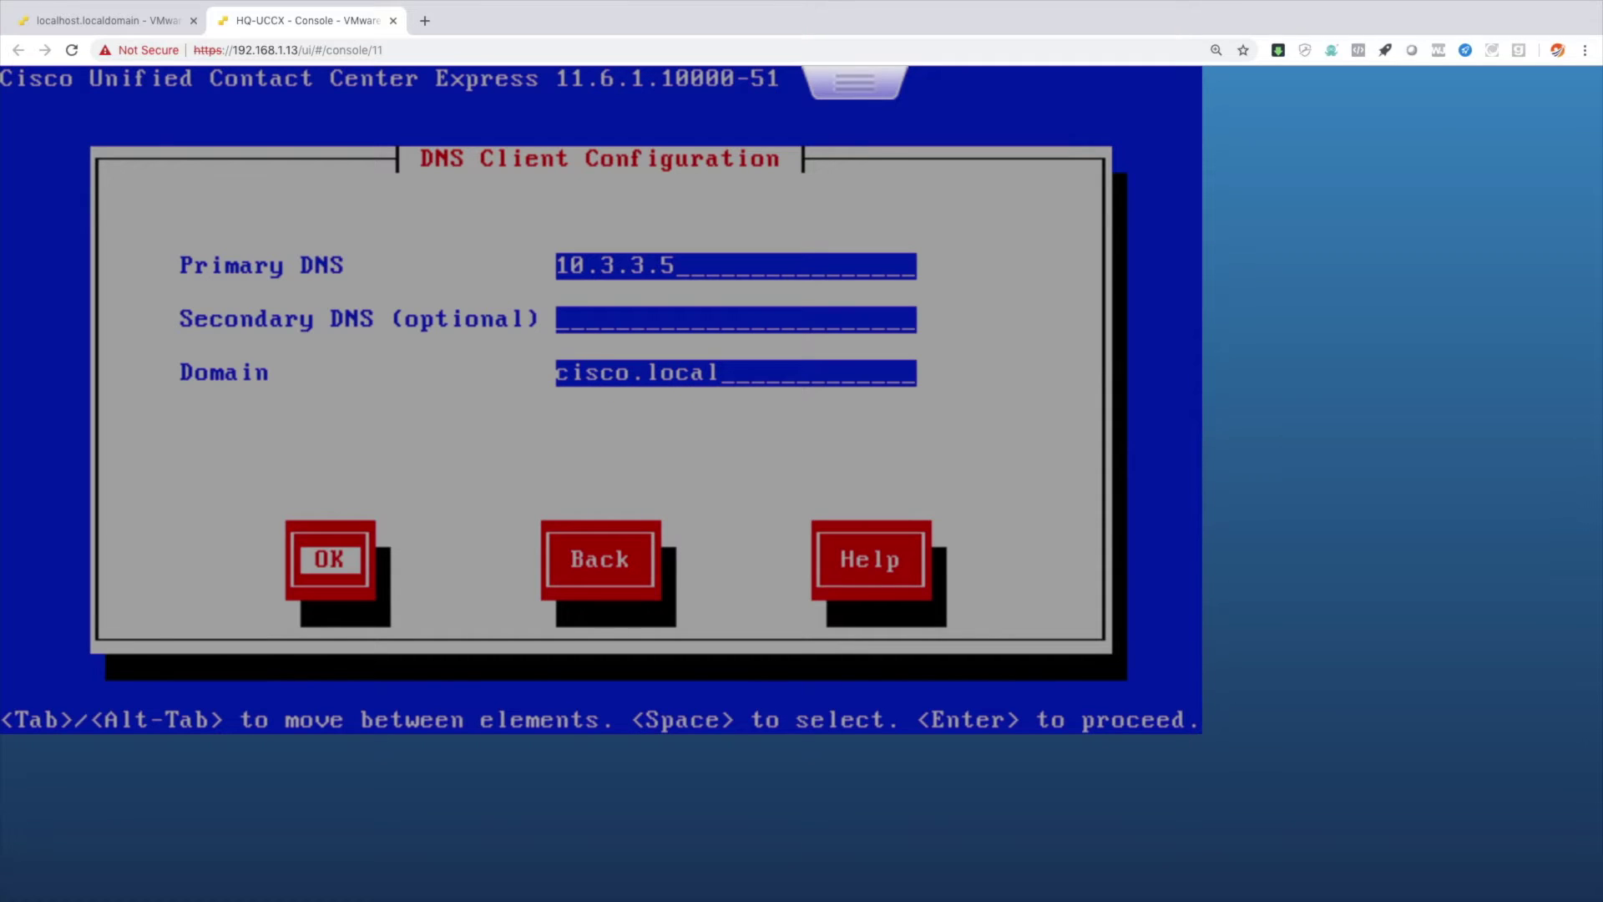
key("Return")
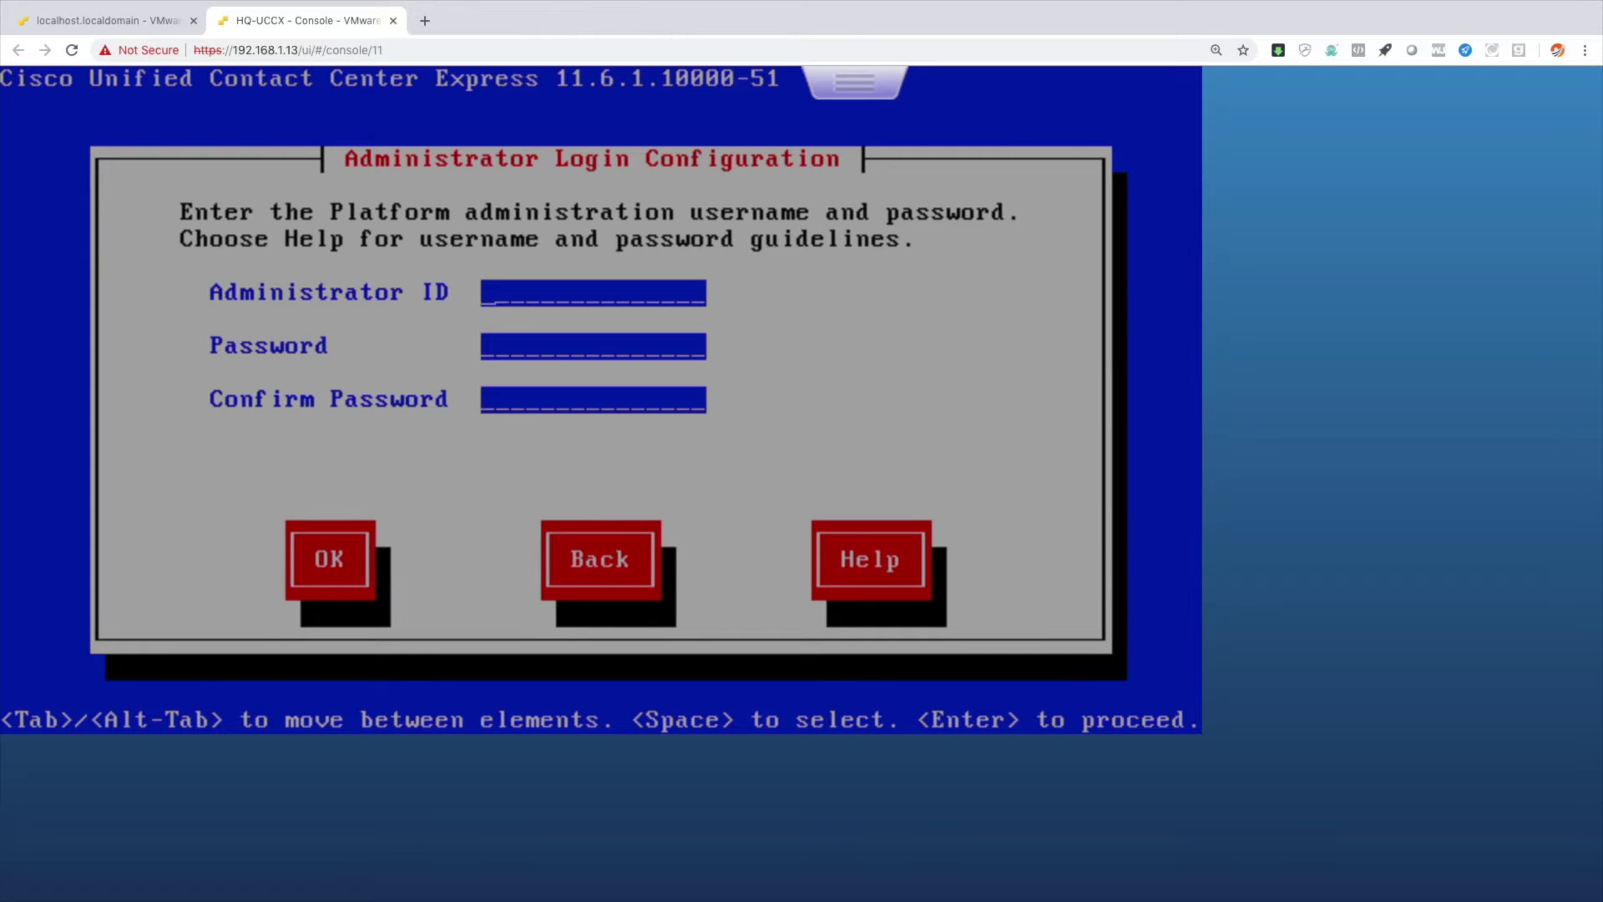
Create the platform administrator account 'administrator' with a confirmed password.
type("administrator")
key("Tab")
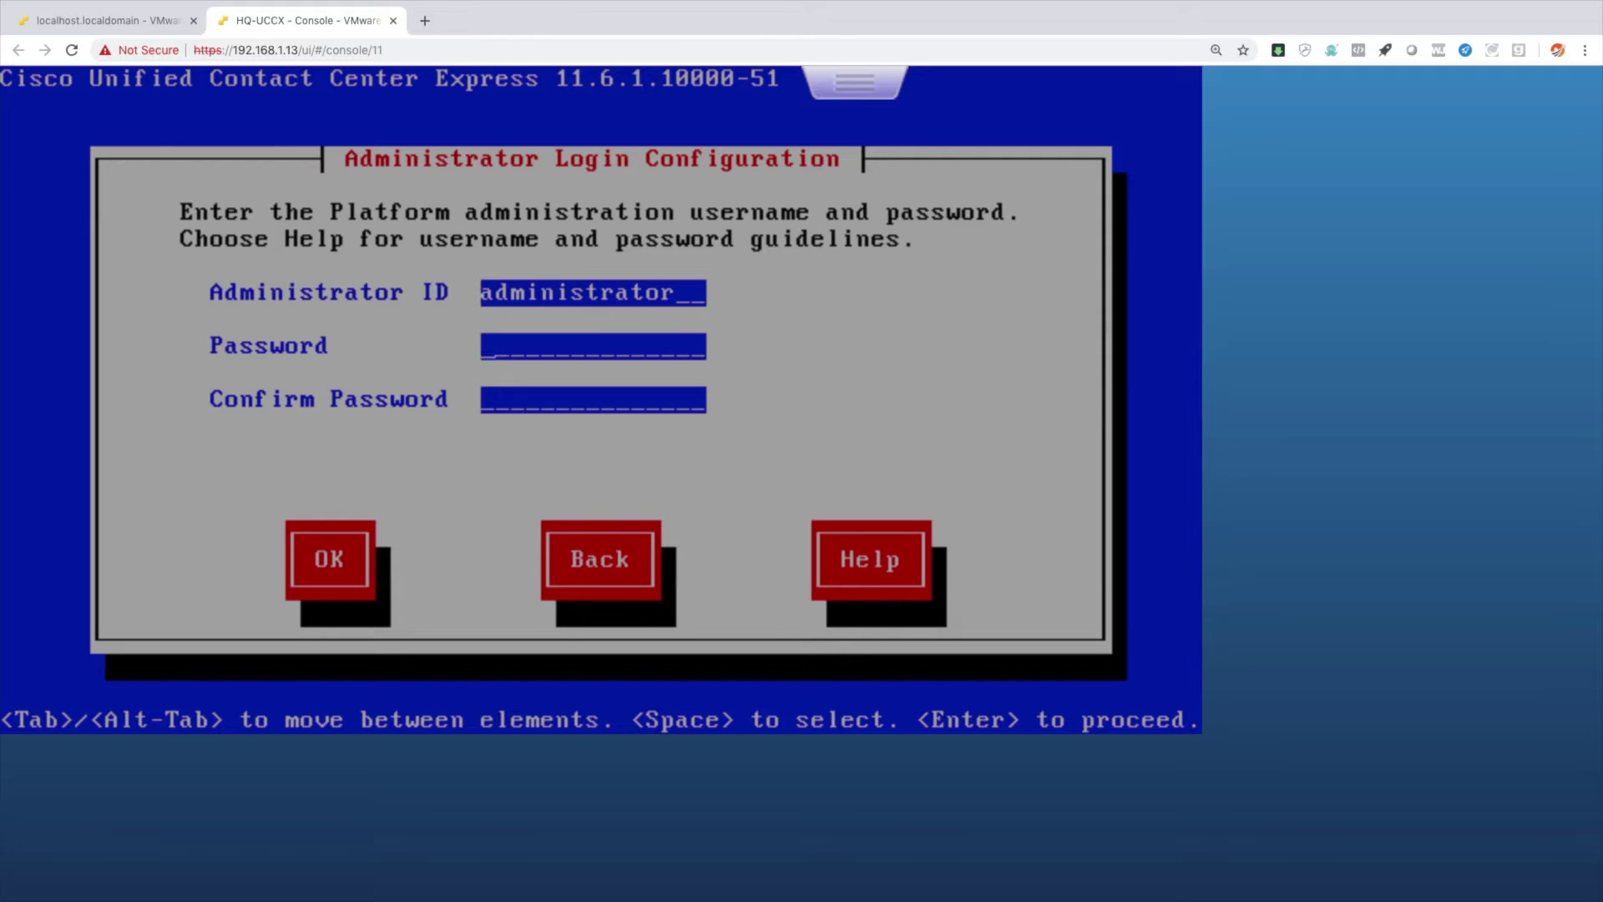
type("*********")
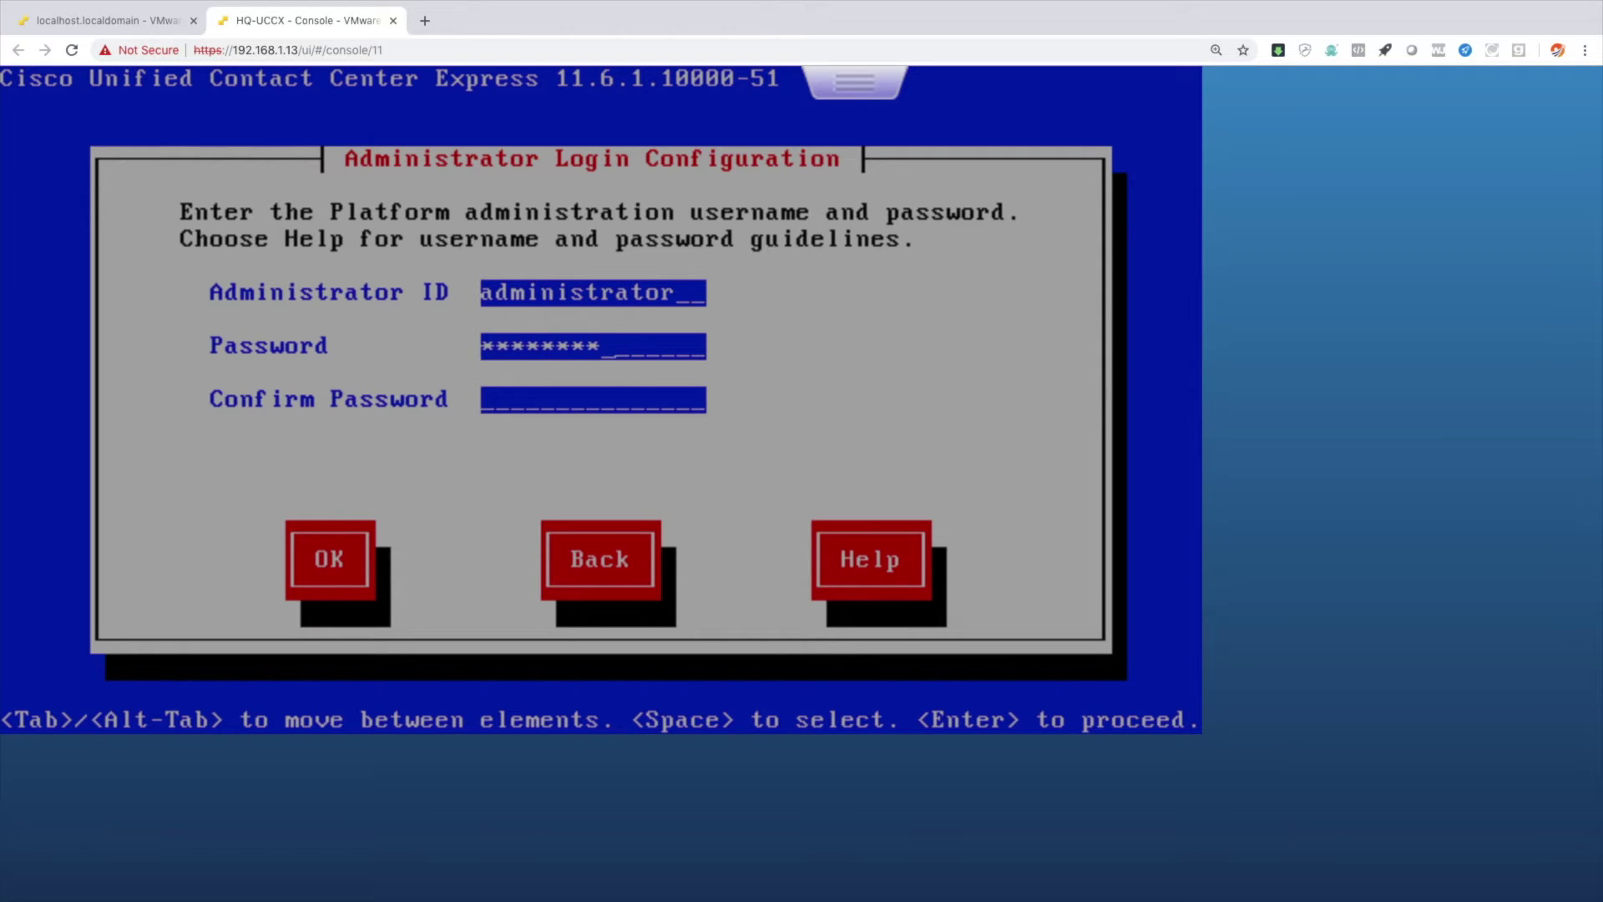
key("Tab")
type("*********")
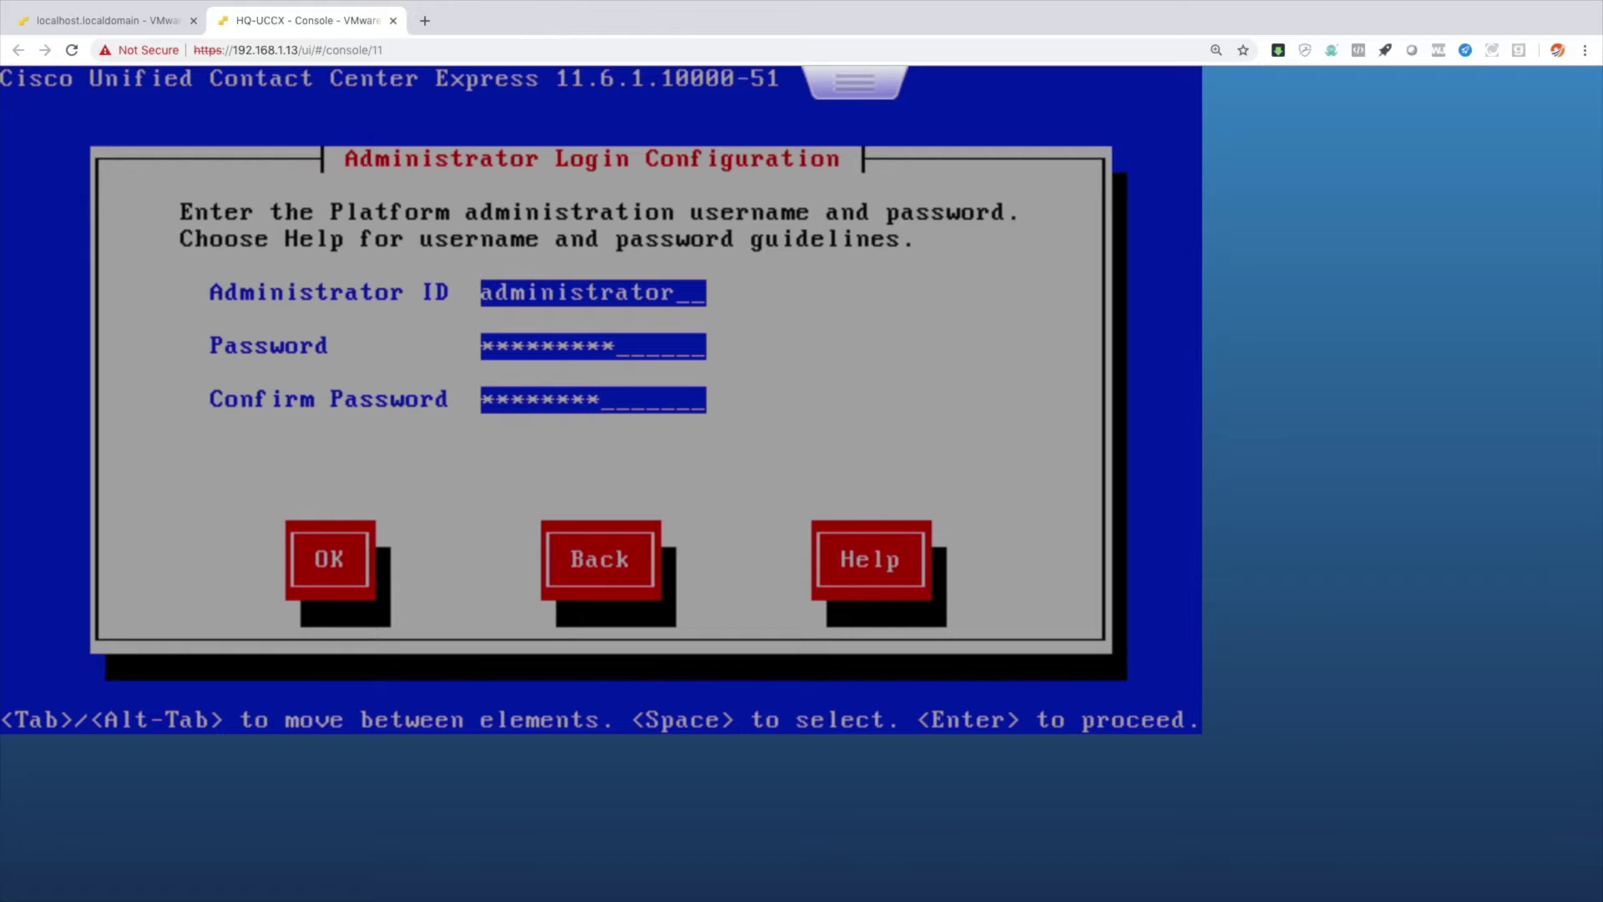
key("Tab")
key("Return")
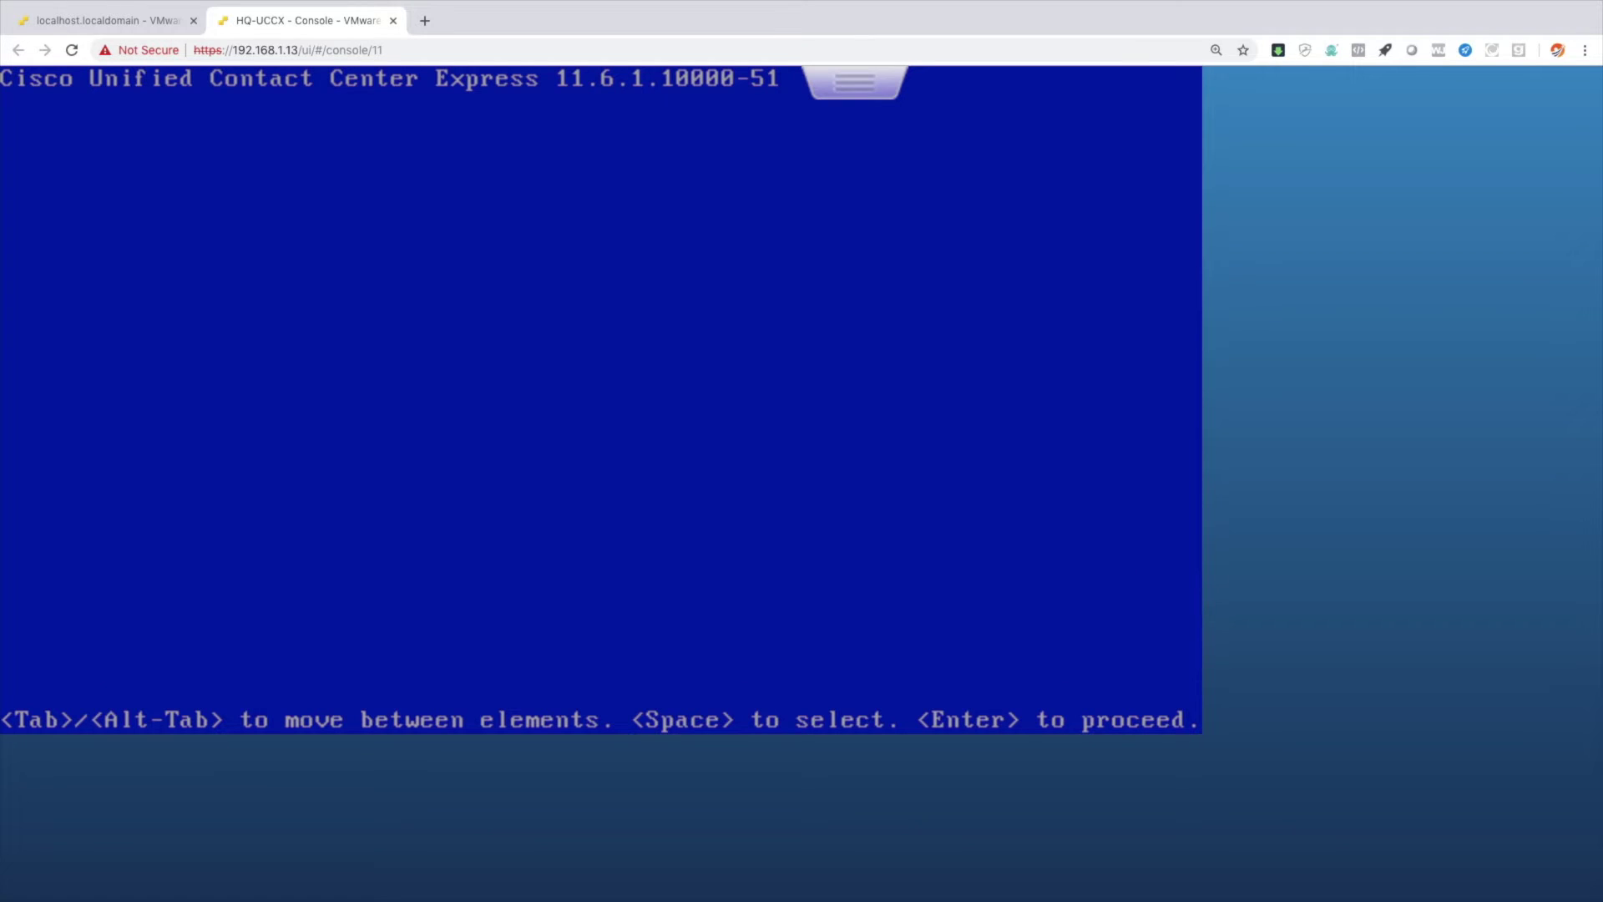
Enter certificate details: organization name, unit Development, Richmond, KY, United States.
type("K")
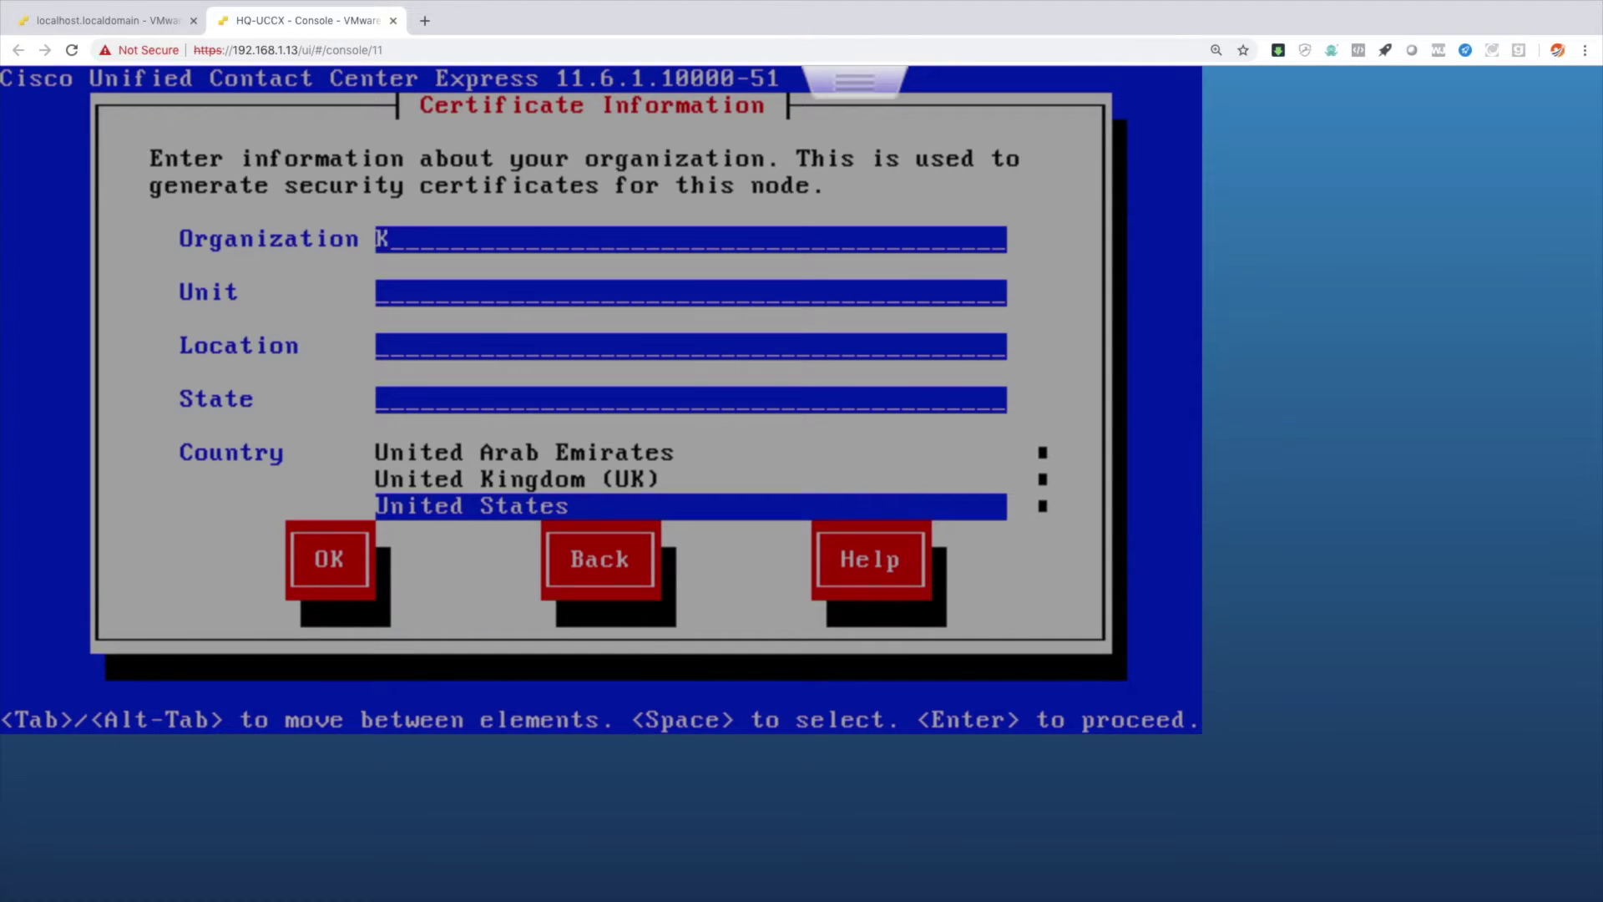
type("evin Wallace Tra")
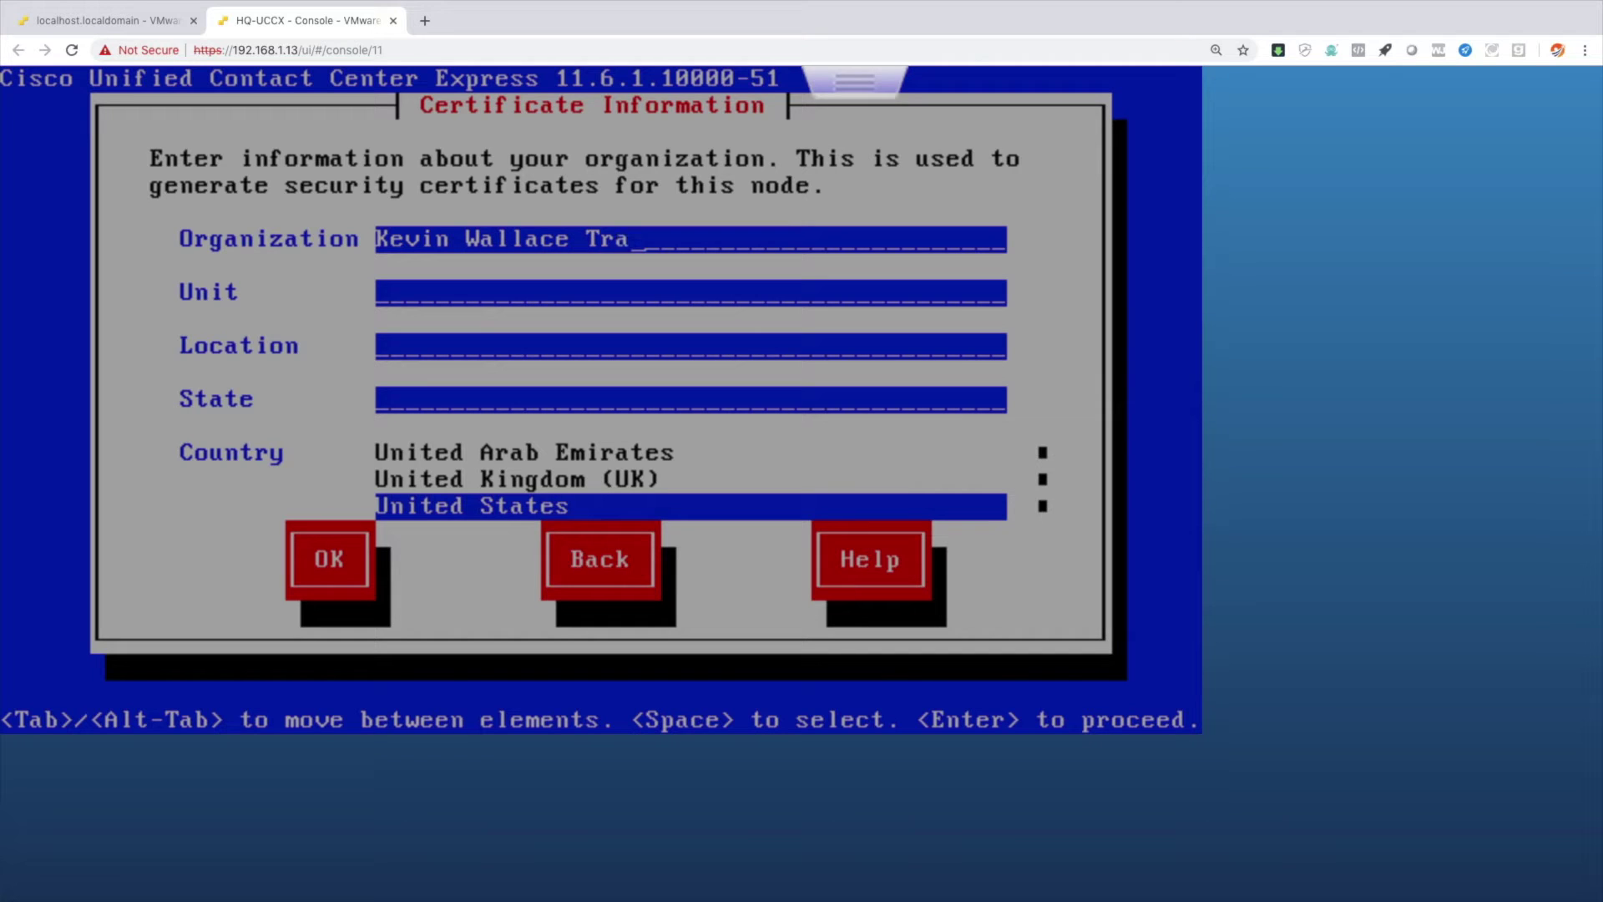
type("iningDevelopment")
key("Tab")
type("Richmond")
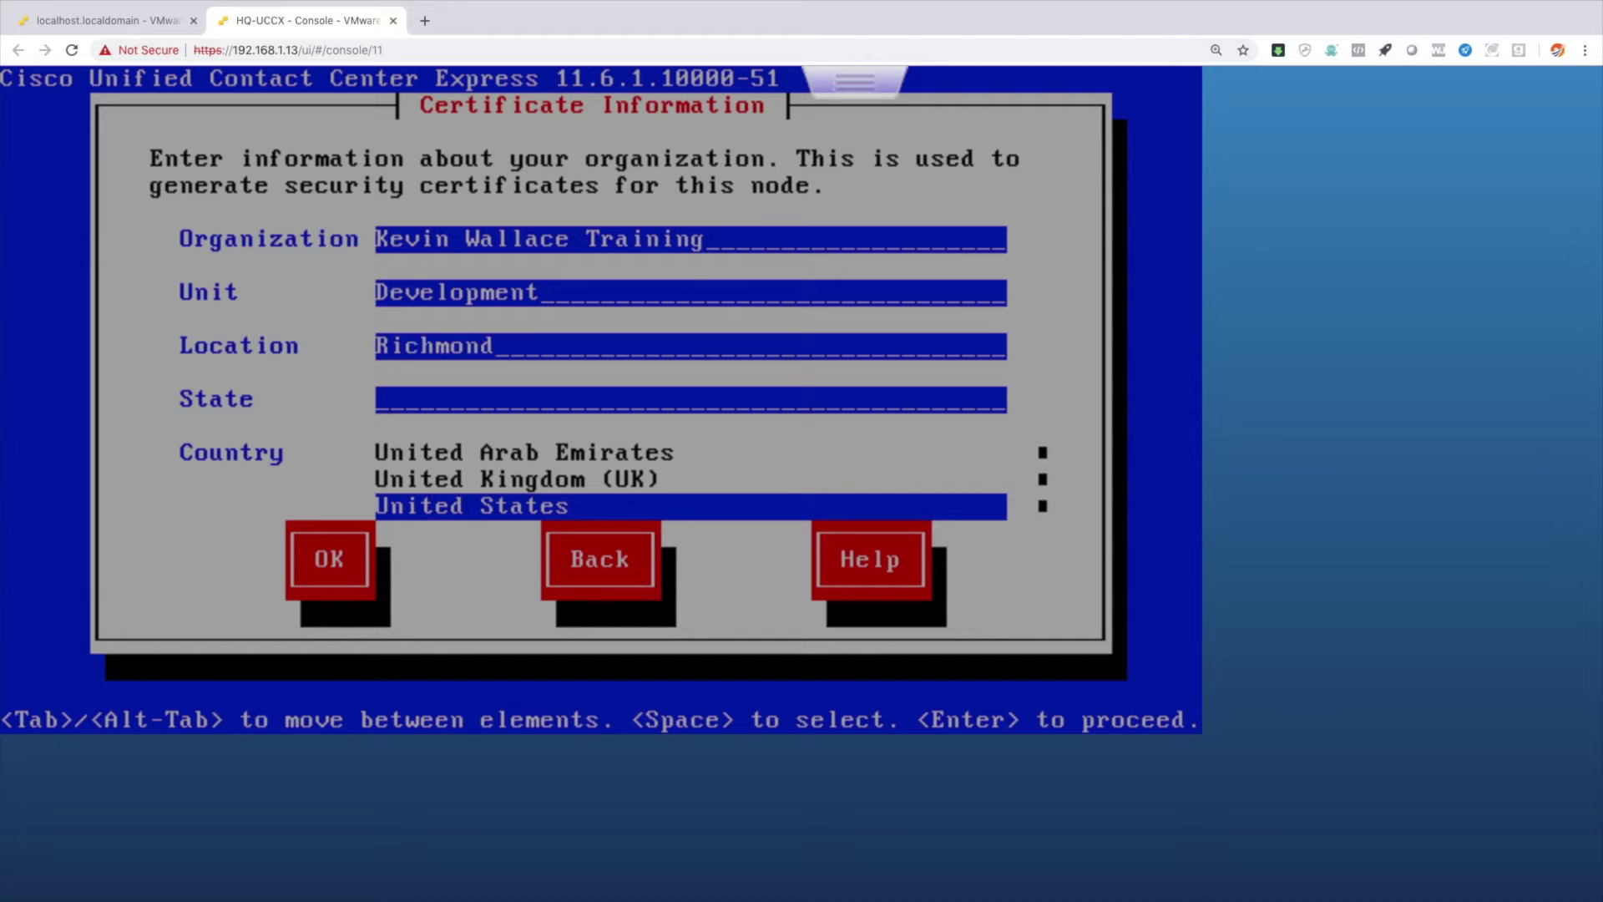
type("KY")
key("Tab")
key("Tab")
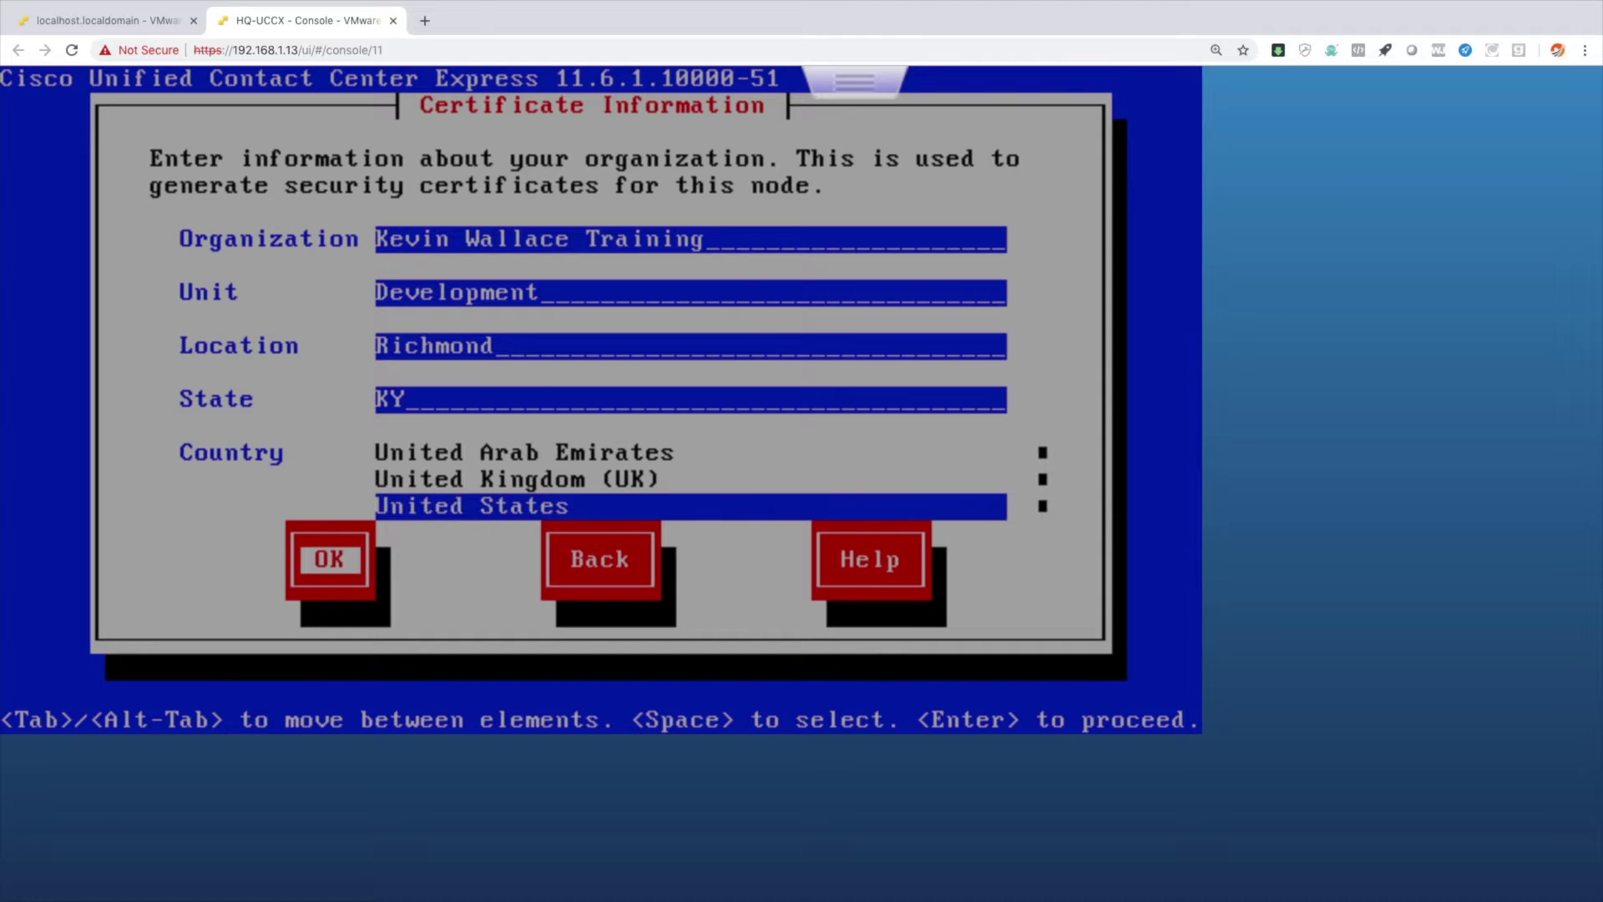
key("Return")
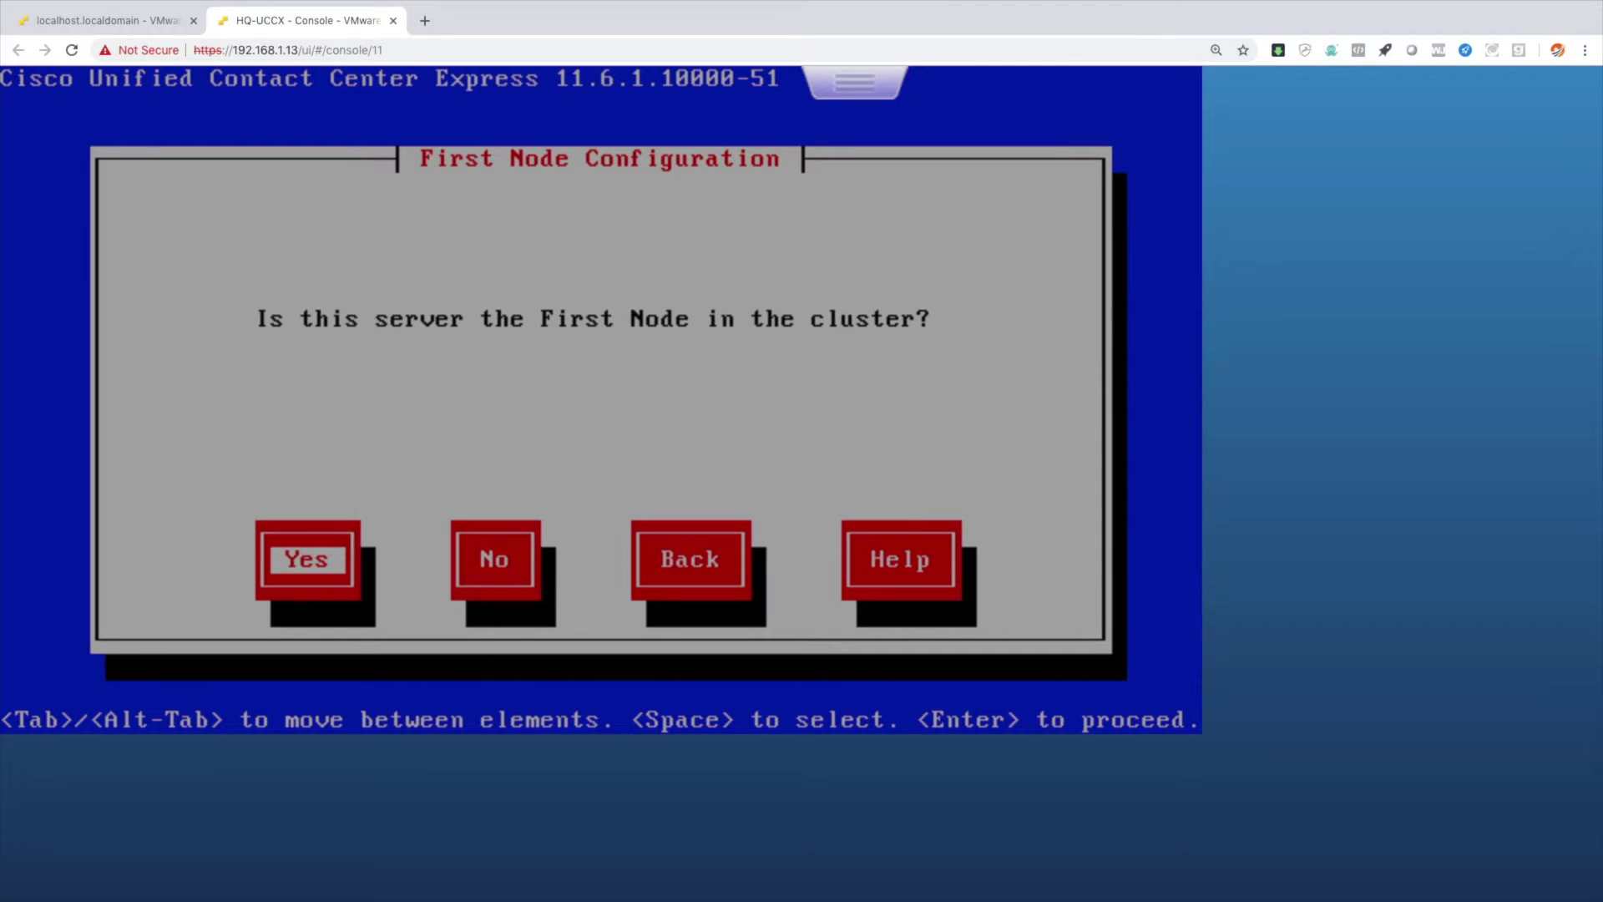
Mark the server as the first node and set NTP server 10.3.3.100.
key("Return")
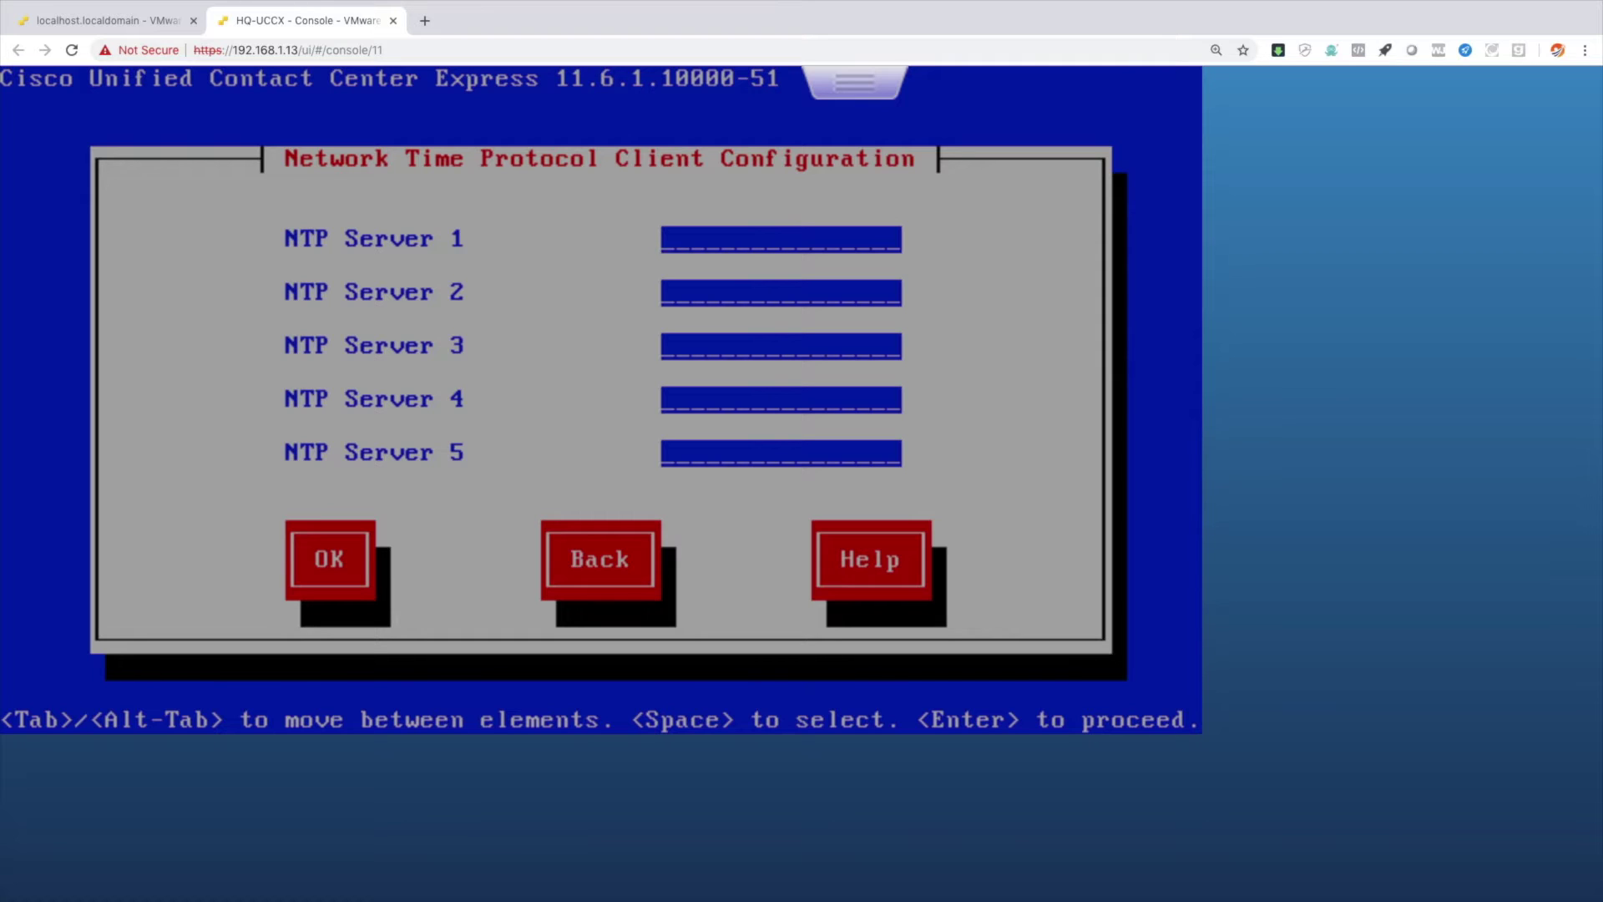
type("10.3.3.100")
key("Tab")
key("Tab")
key("Tab")
key("Tab")
key("Tab")
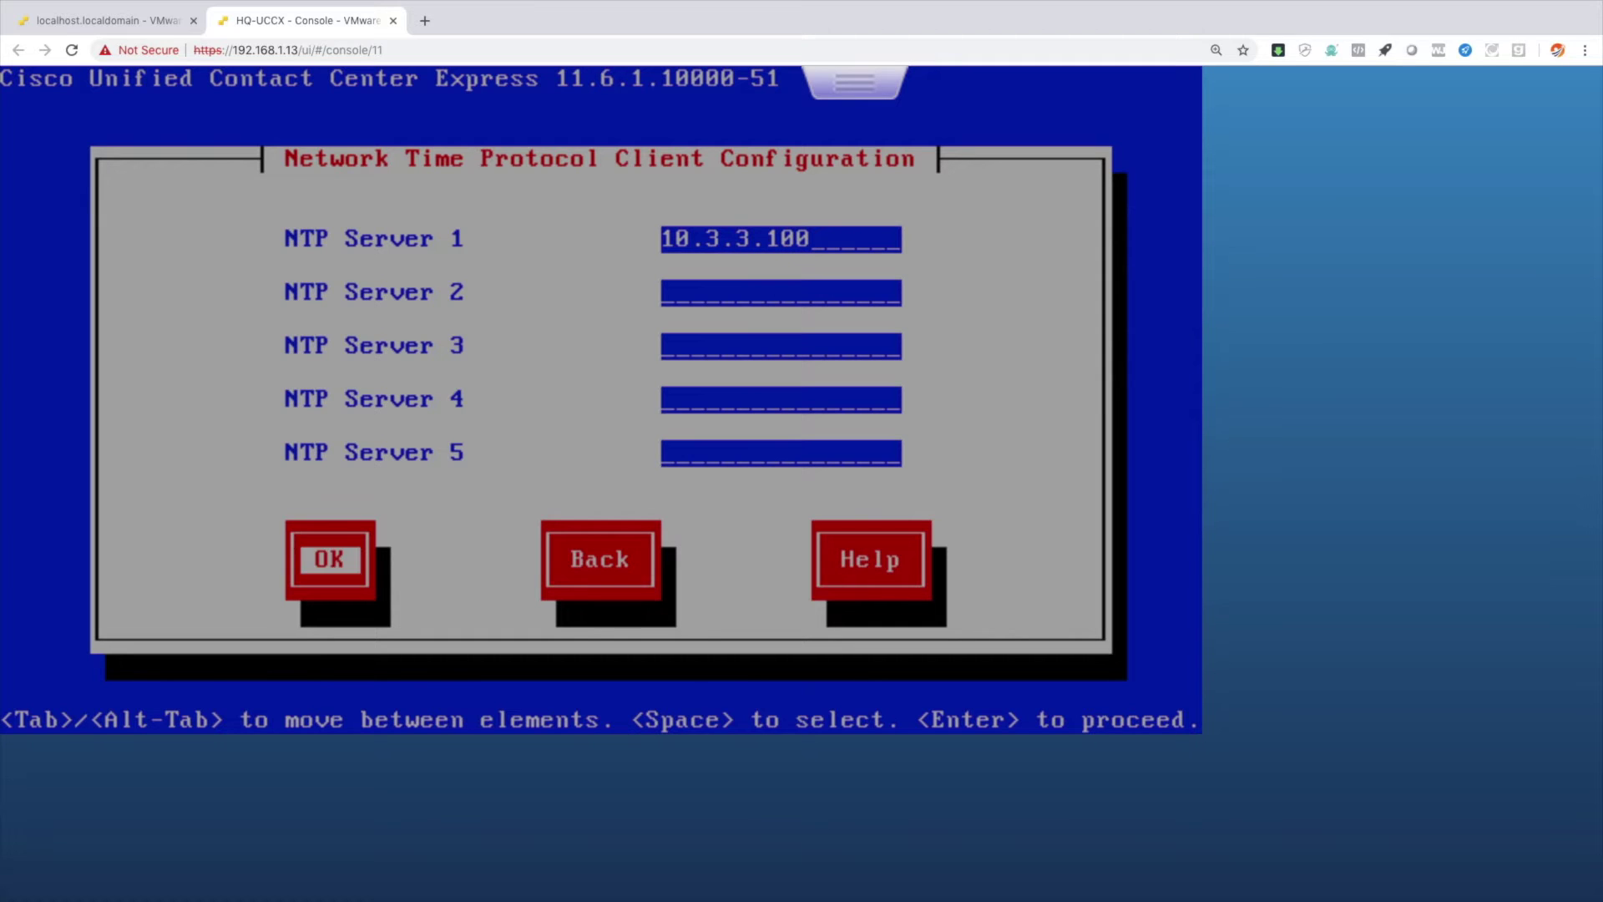
key("Return")
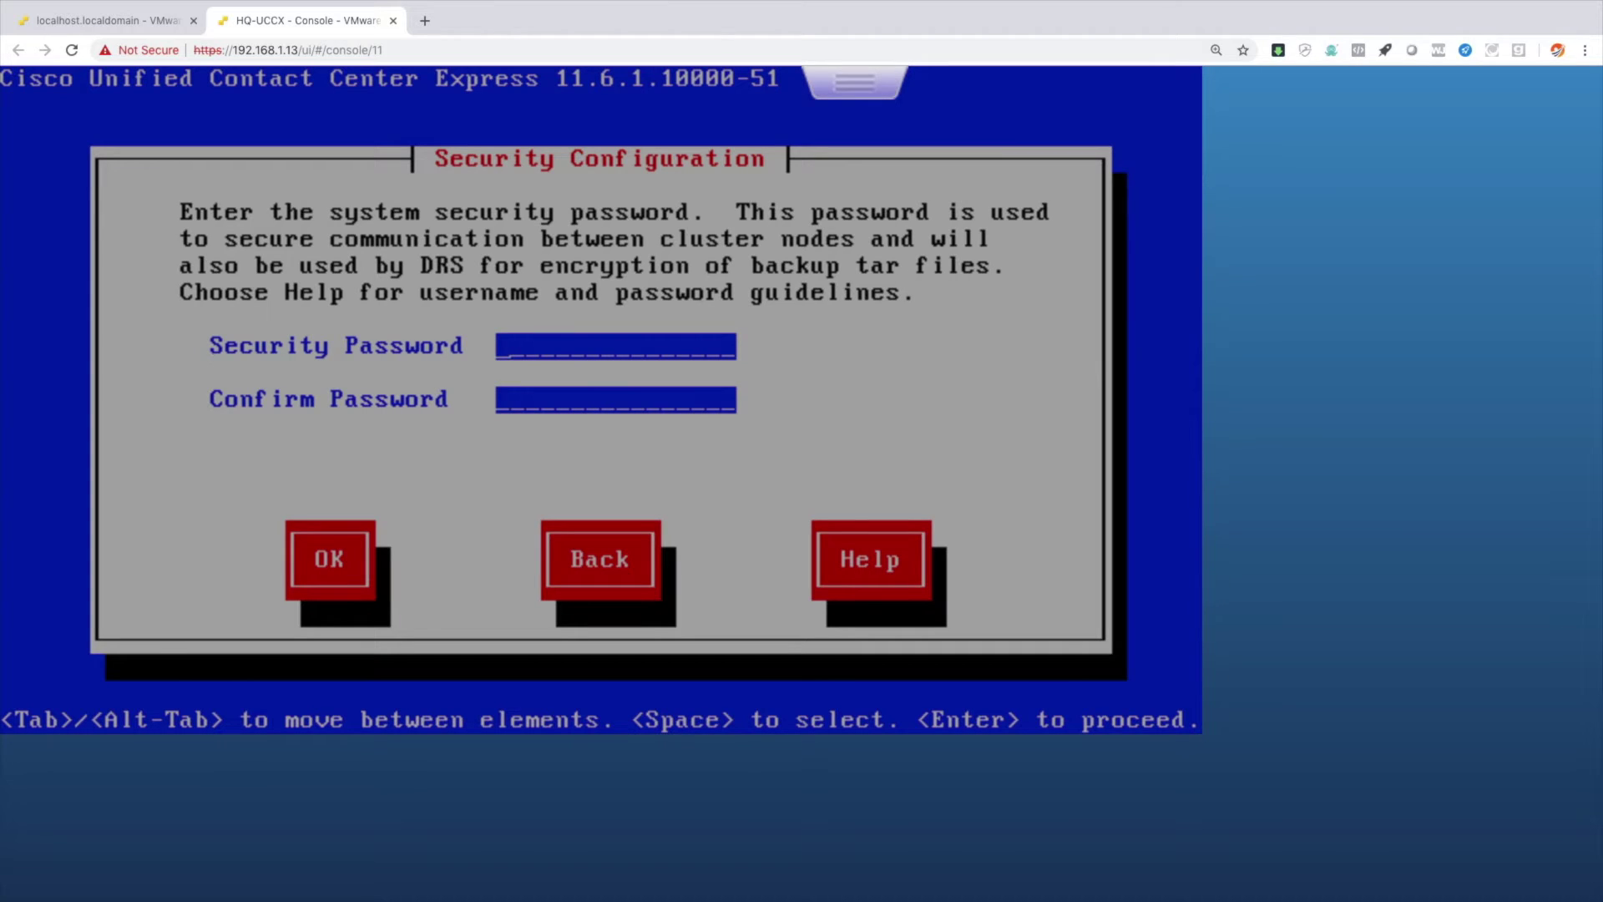
Set and confirm the security password, and skip SMTP host configuration.
type("*********")
key("Tab")
type("*********")
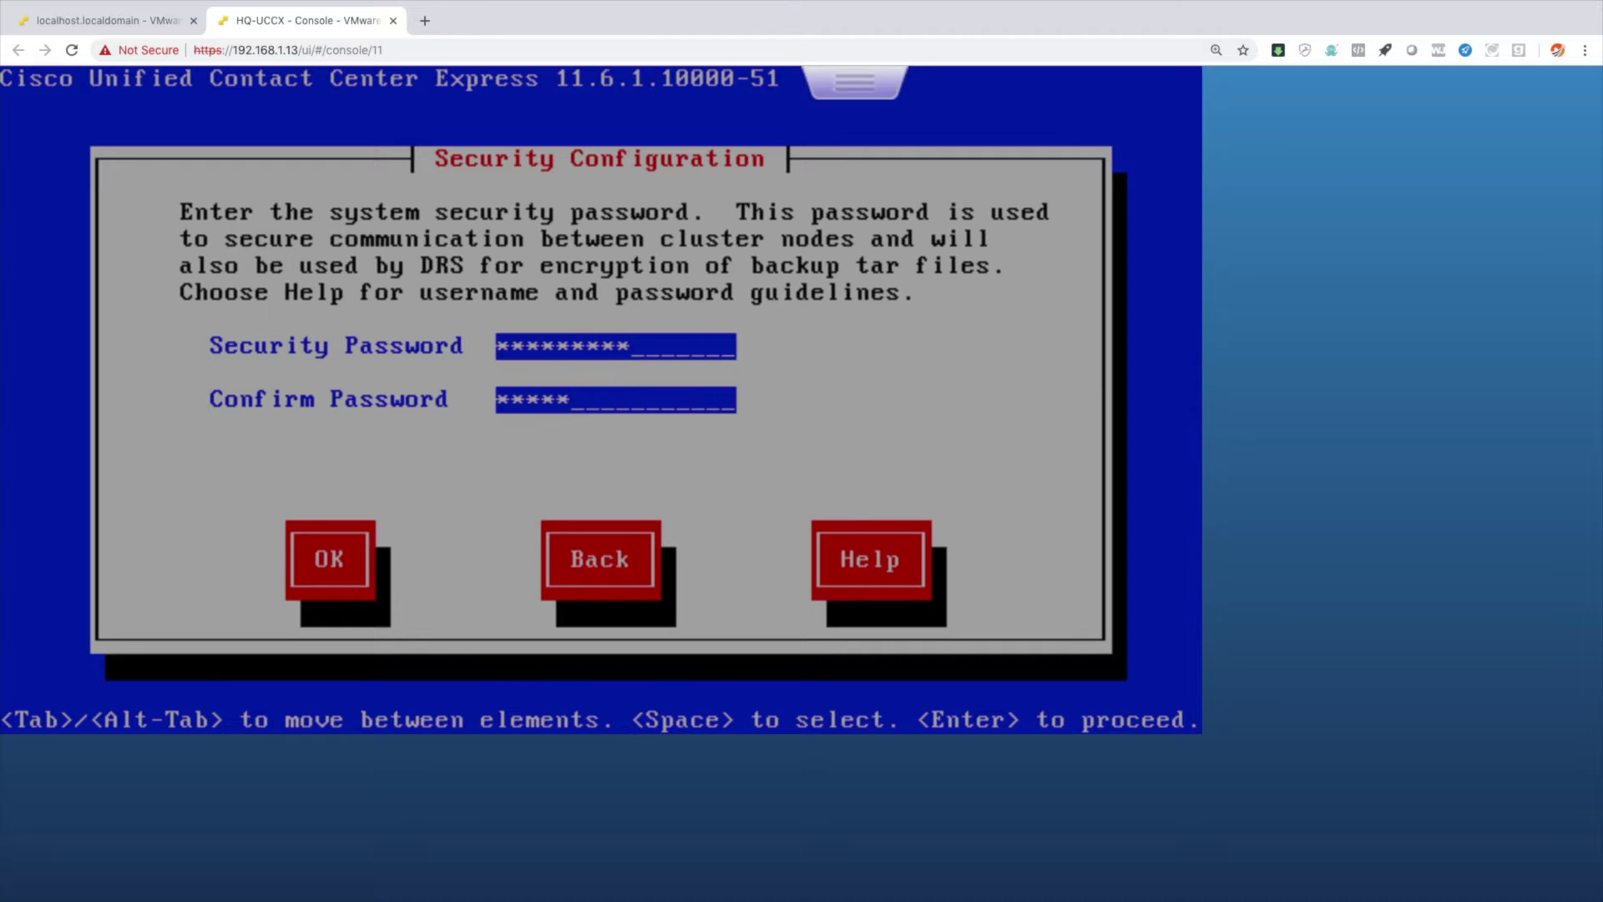
key("Tab")
key("Return")
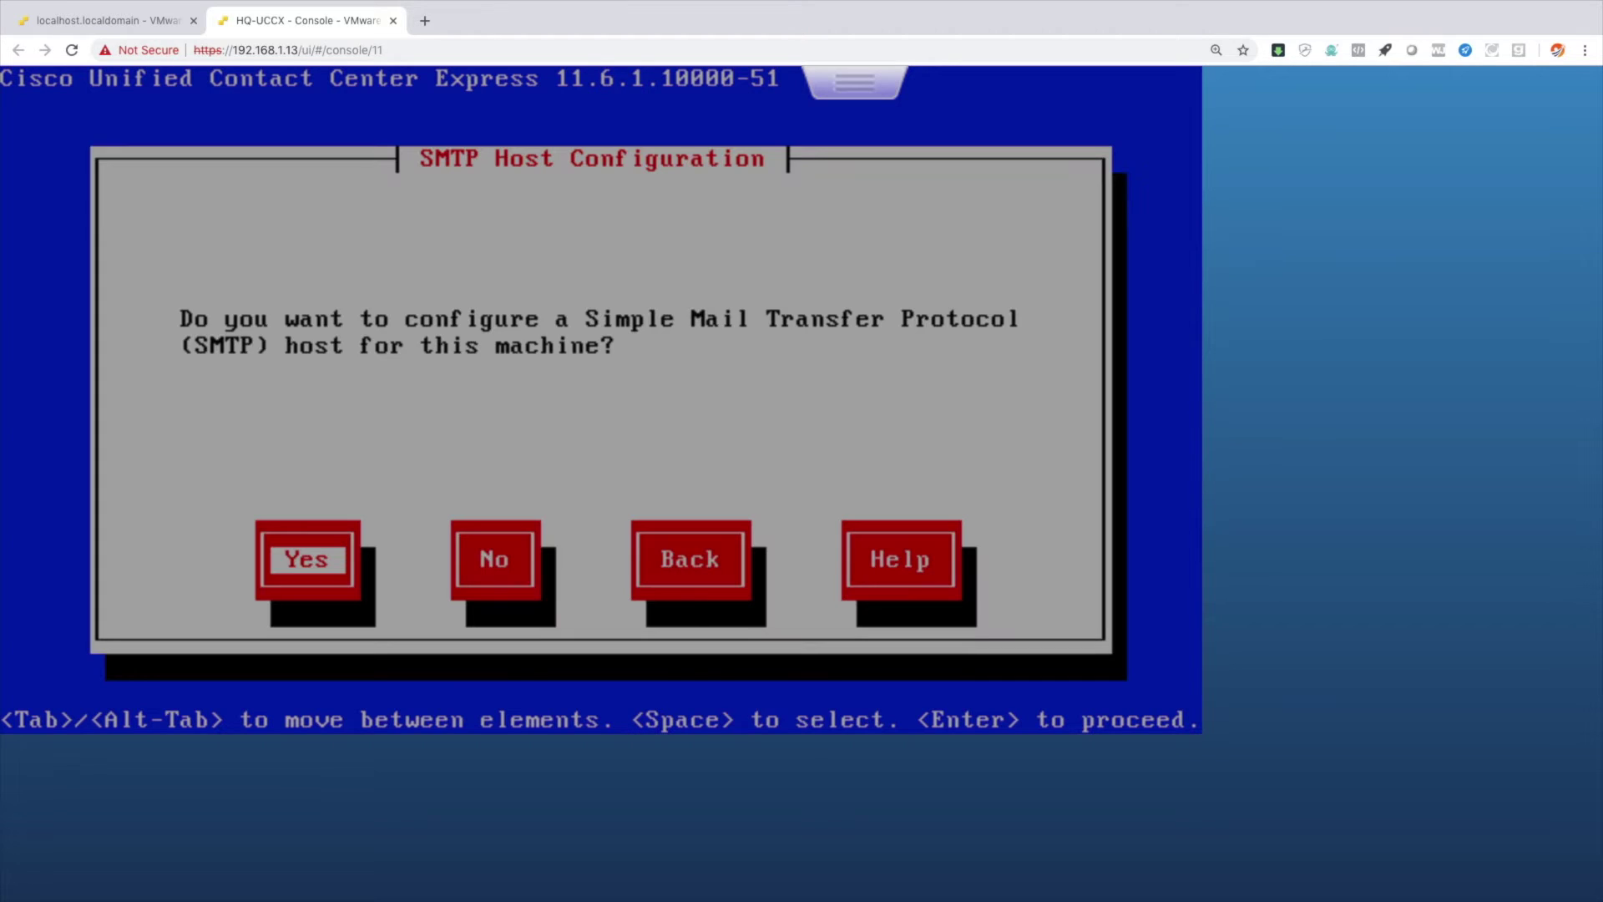
key("Tab")
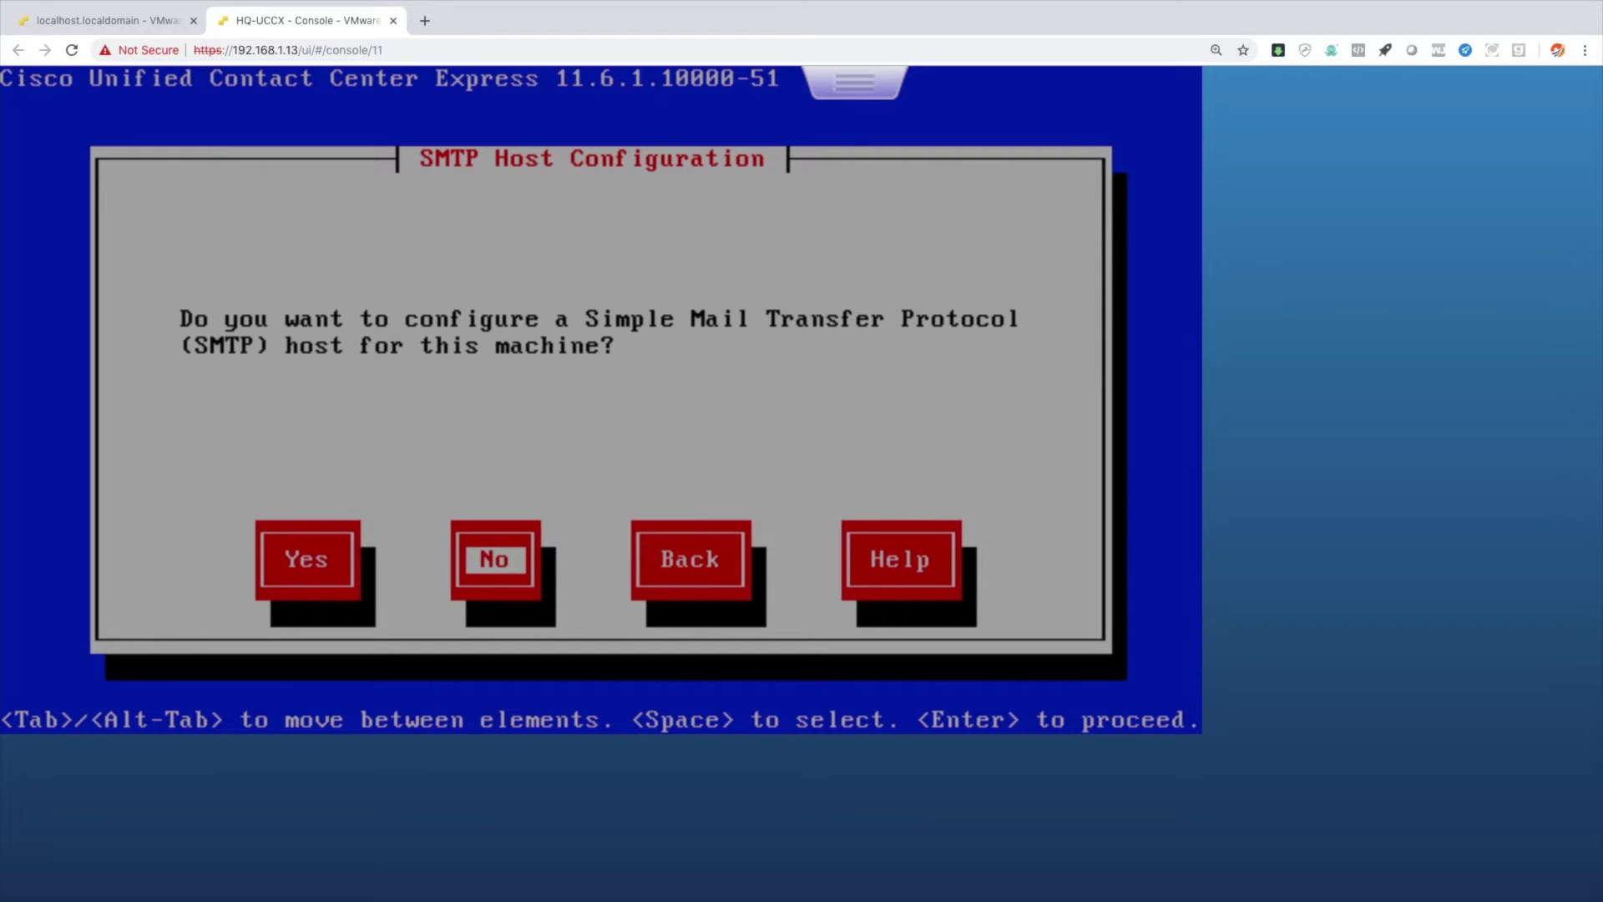
key("Return")
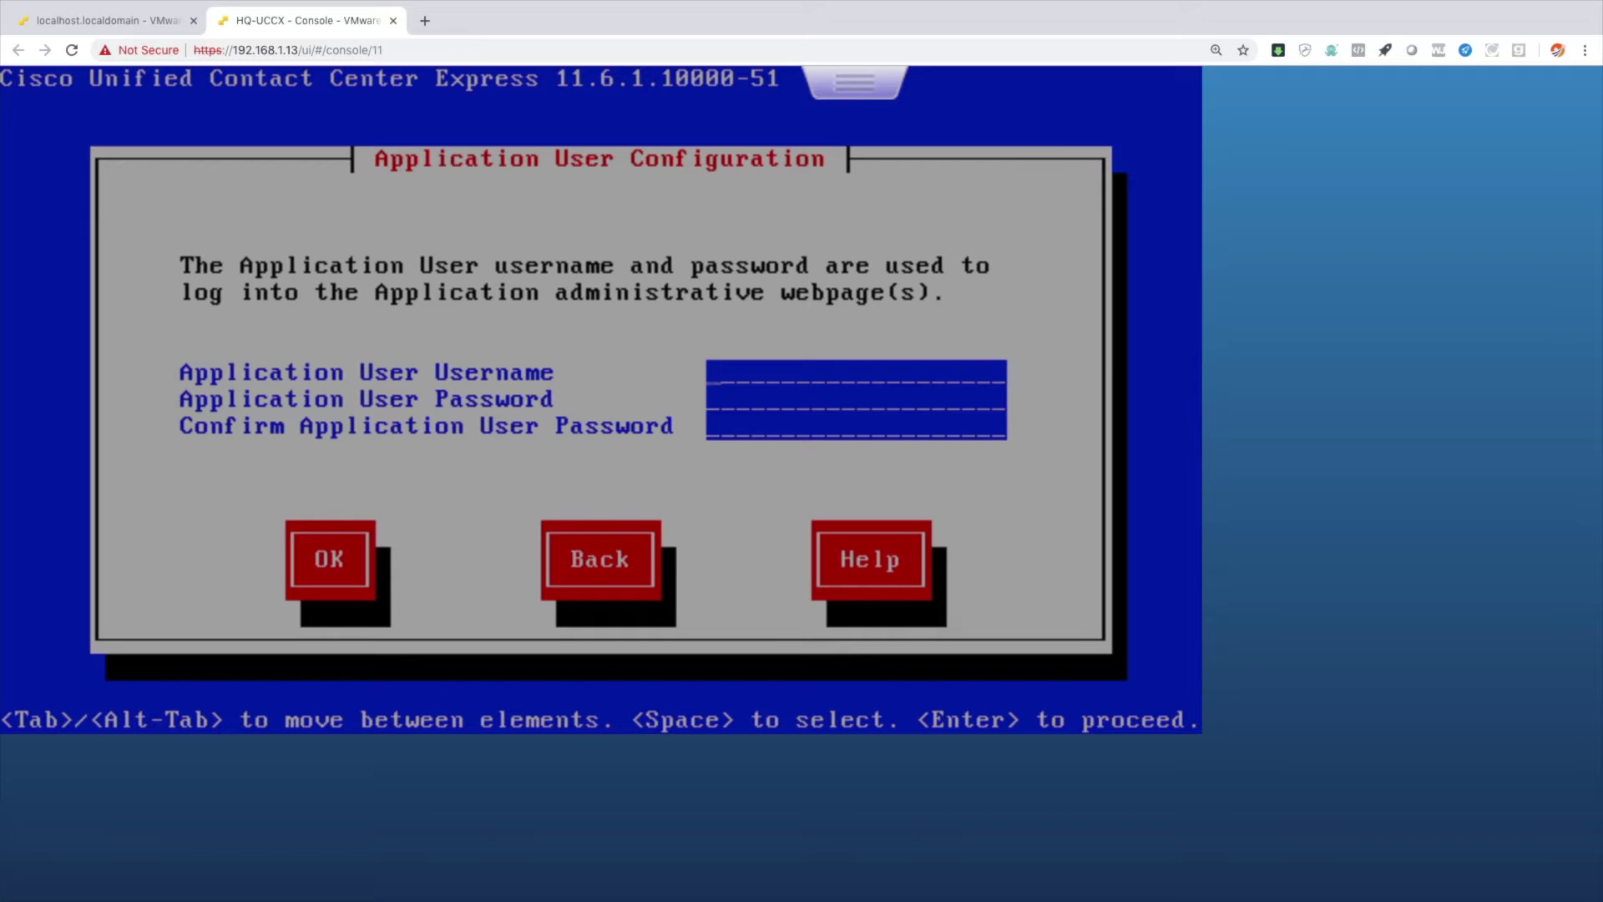
Create application user 'administrator' with a confirmed password.
type("administrator")
key("Tab")
type("*********")
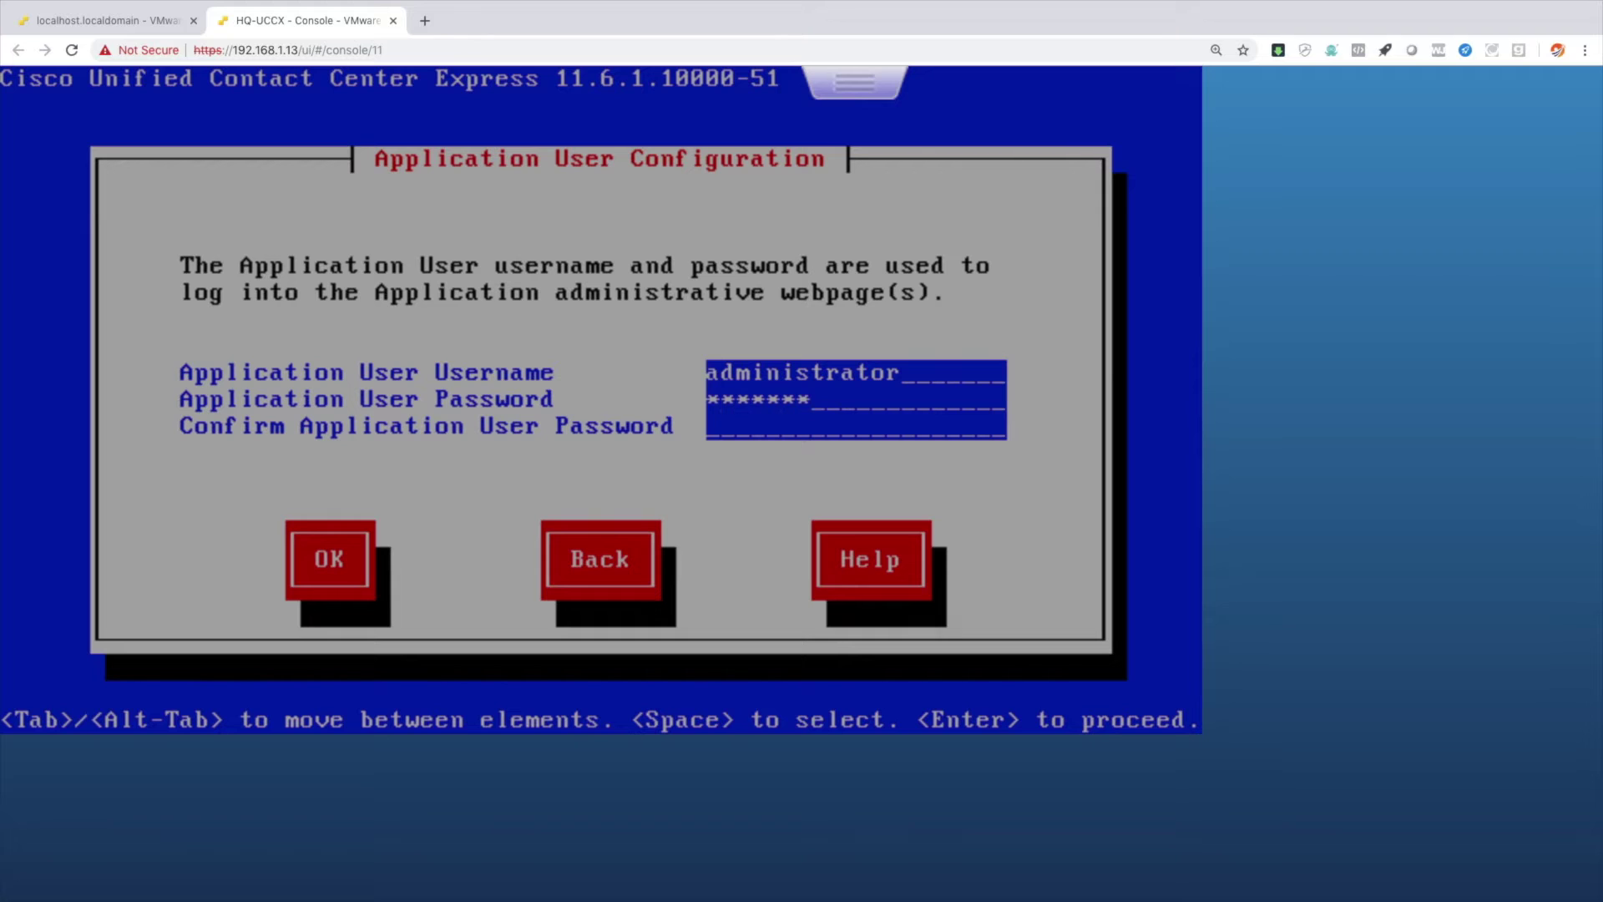
key("Tab")
type("*********")
key("Tab")
key("Return")
key("Return")
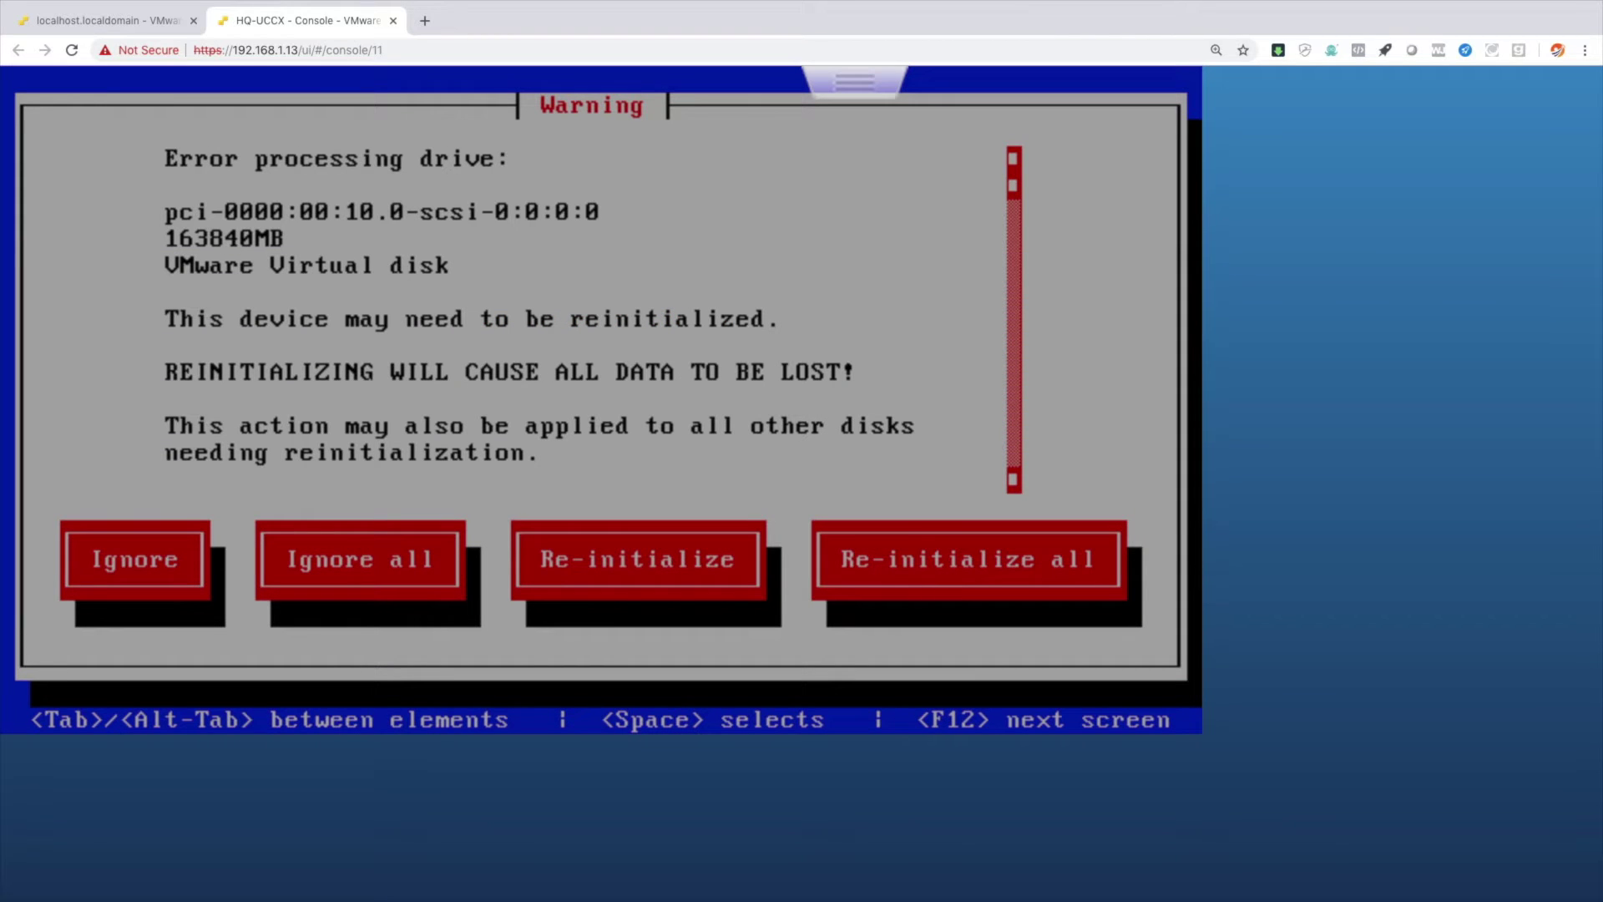
Choose Re-initialize all in the disk warning so the UCCX installation finishes.
key("Tab")
key("Tab")
key("Tab")
key("Tab")
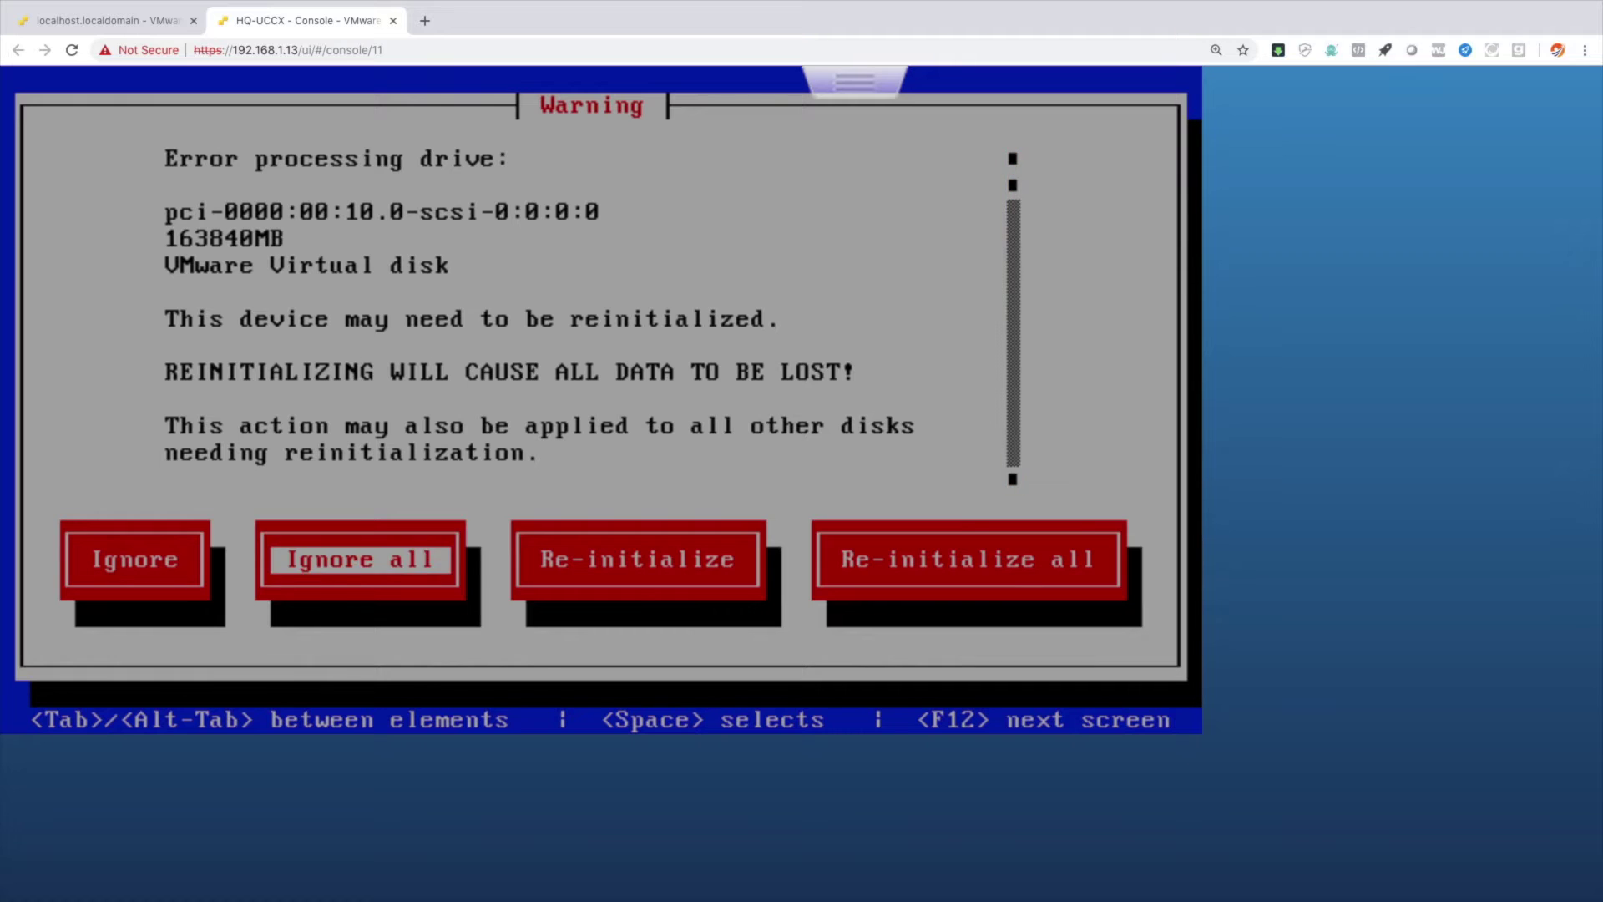
key("space")
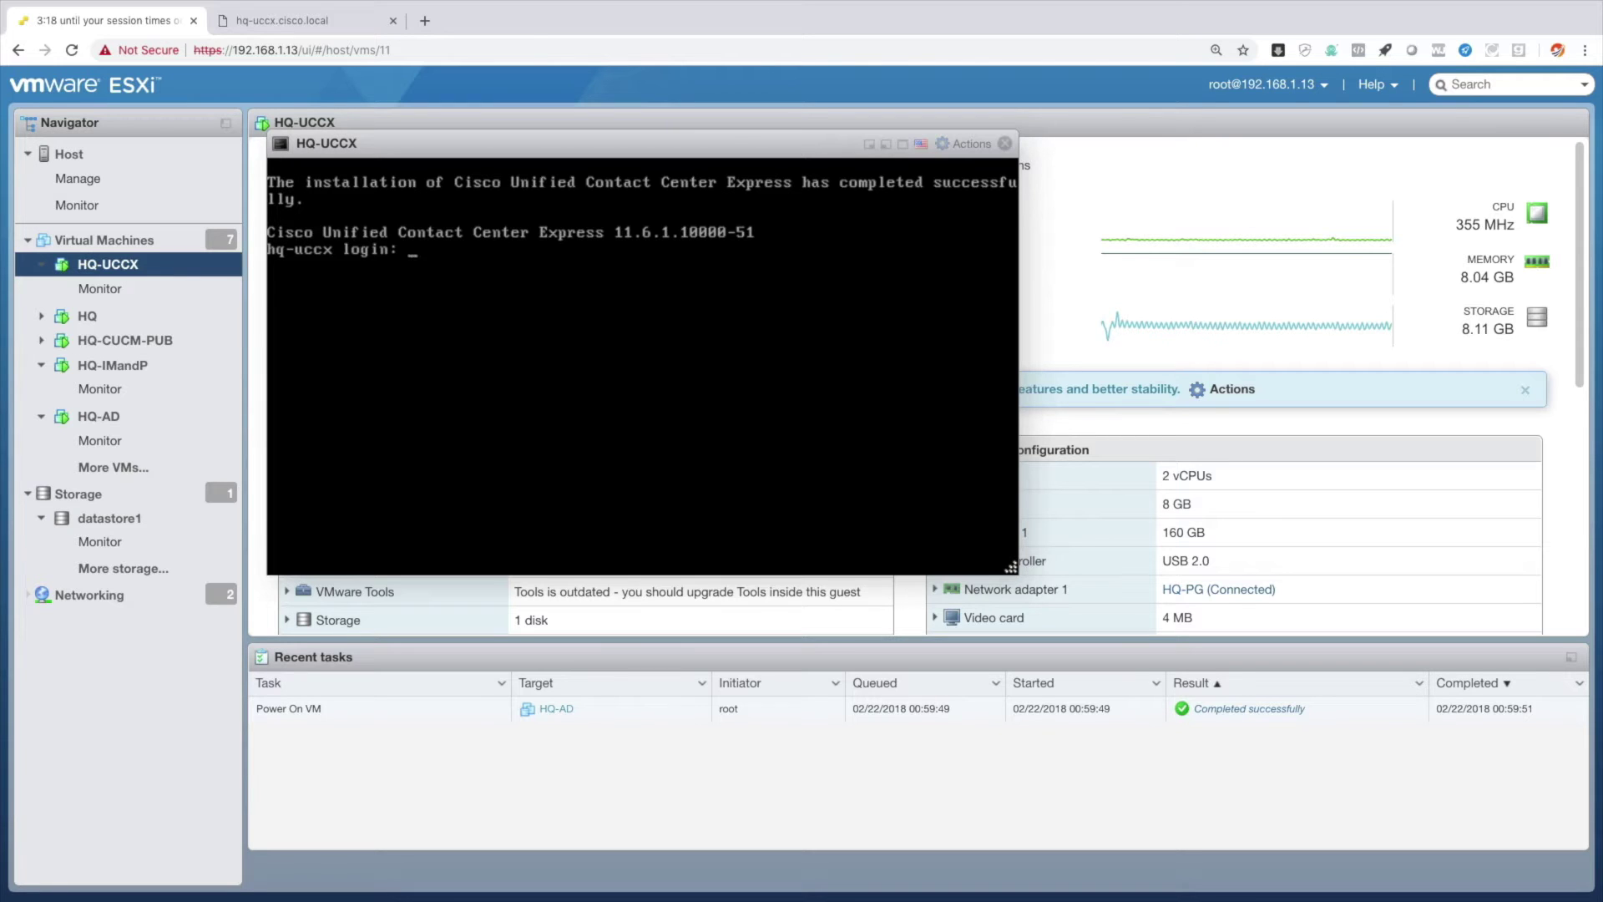
Switch to the hq-uccx.cisco.local browser tab showing the UCCX Tools page.
left_click(291, 22)
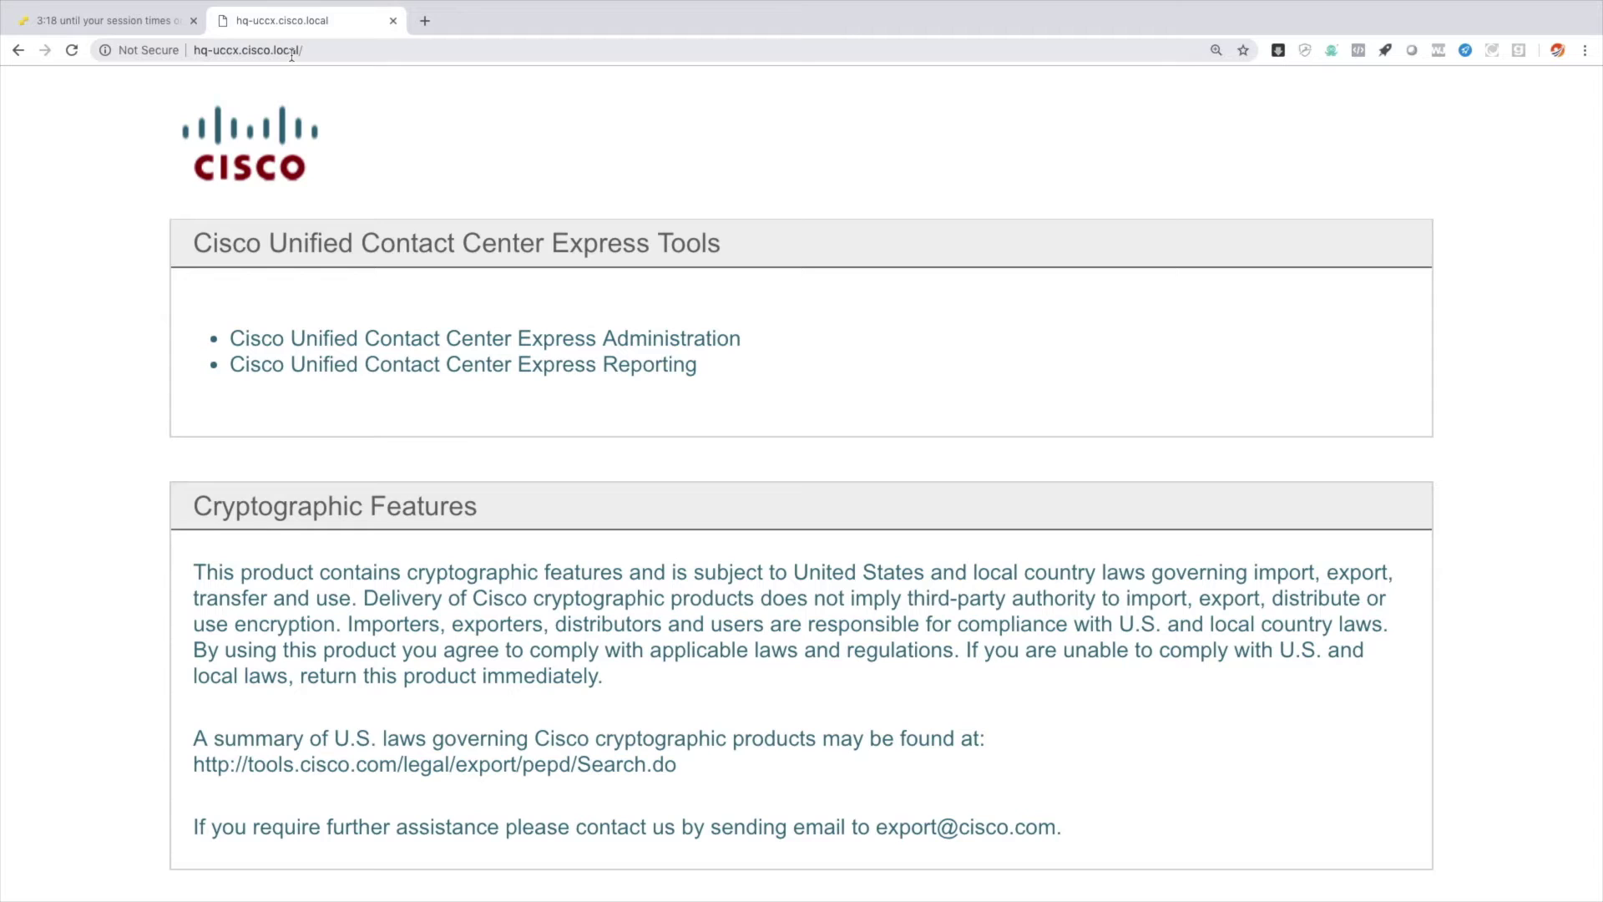
Open UCCX Administration past the certificate warning and log in as administrator.
left_click(459, 343)
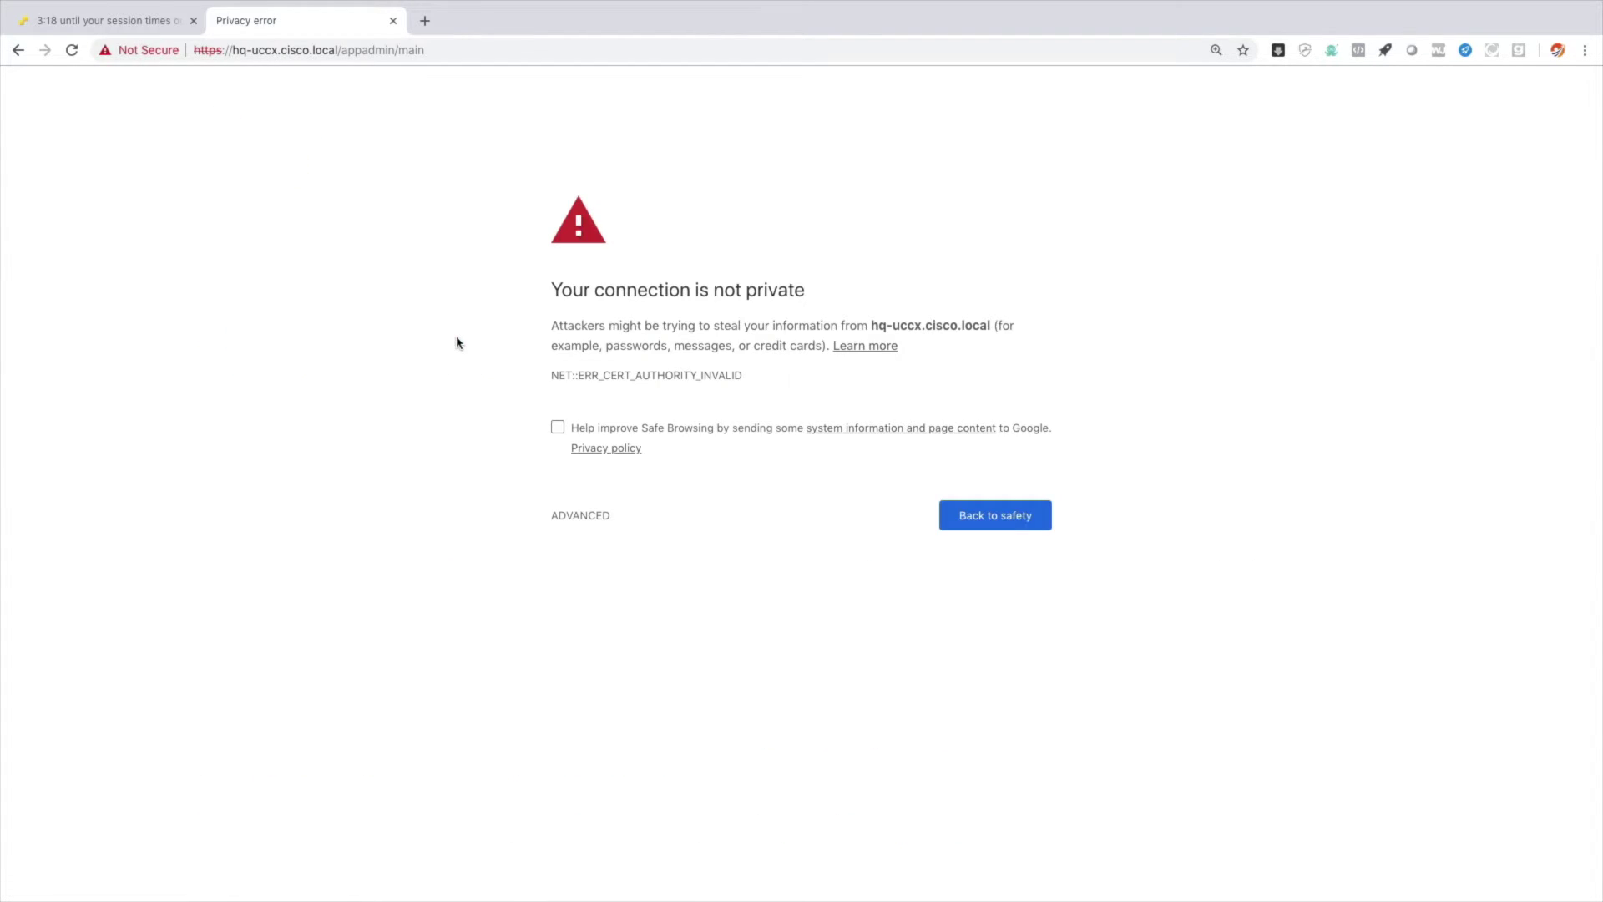
left_click(581, 517)
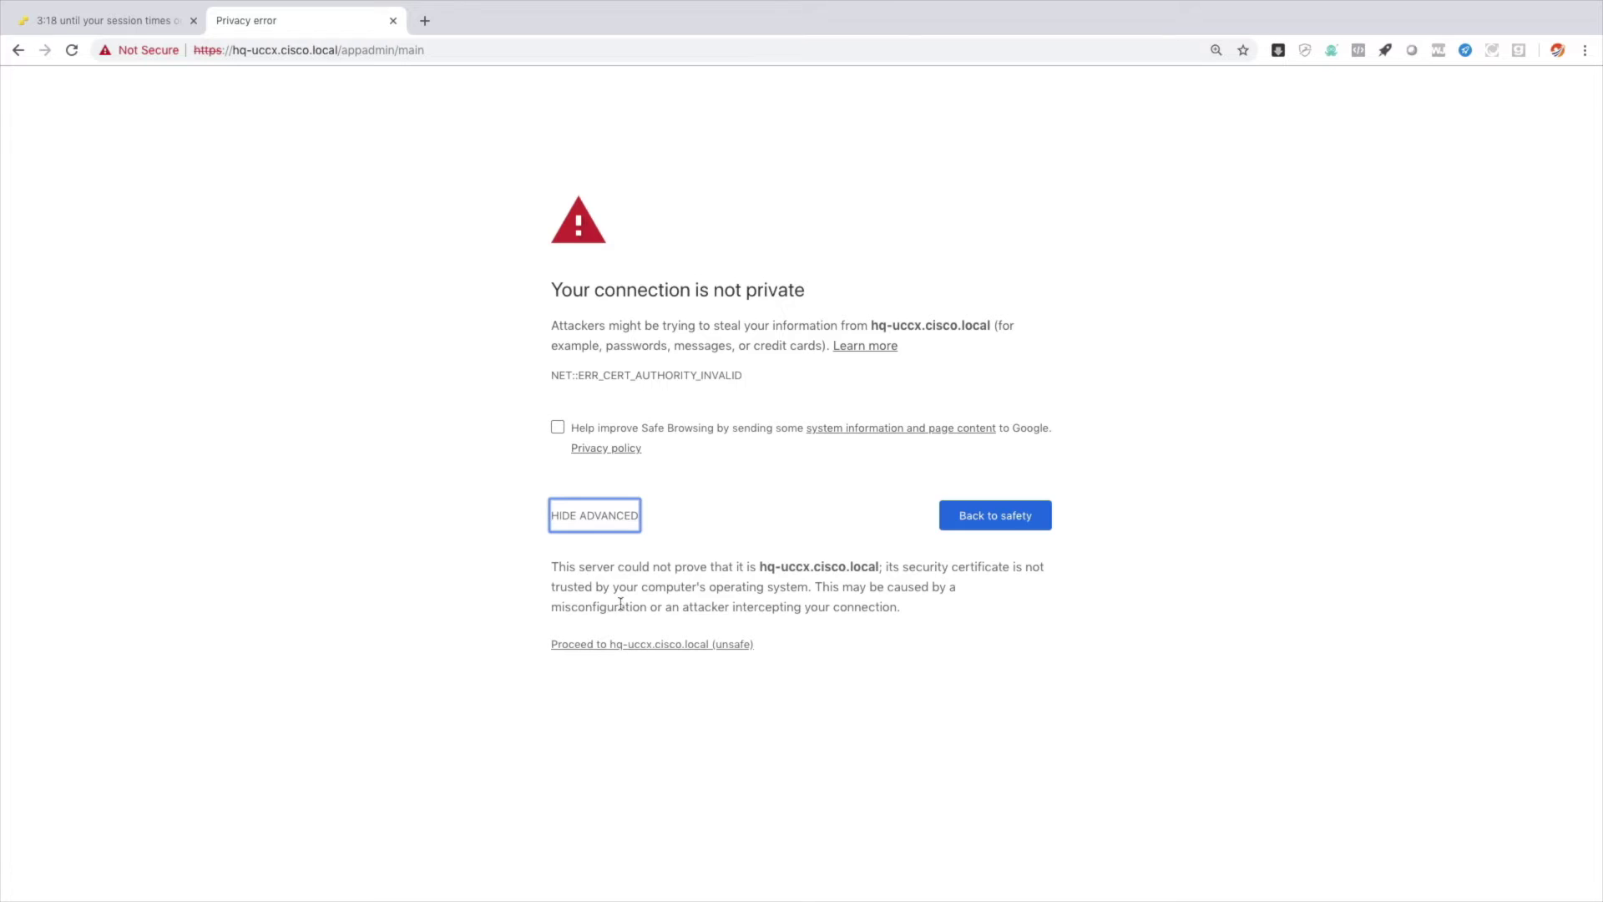
left_click(628, 648)
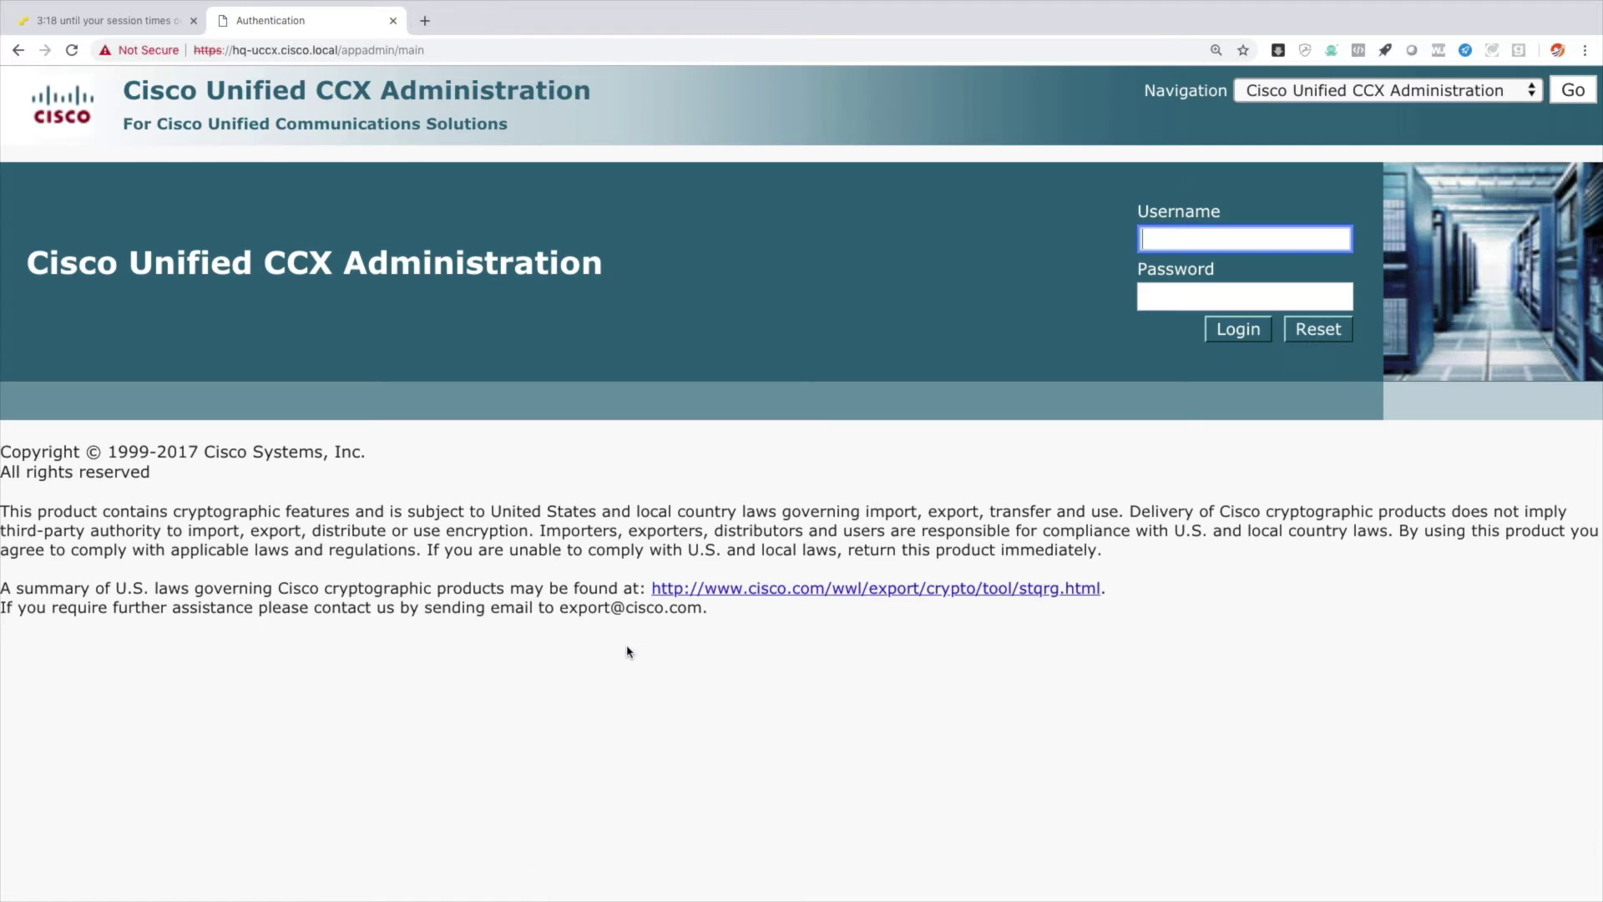
type("administrator")
key("Tab")
type("*********")
left_click(1238, 330)
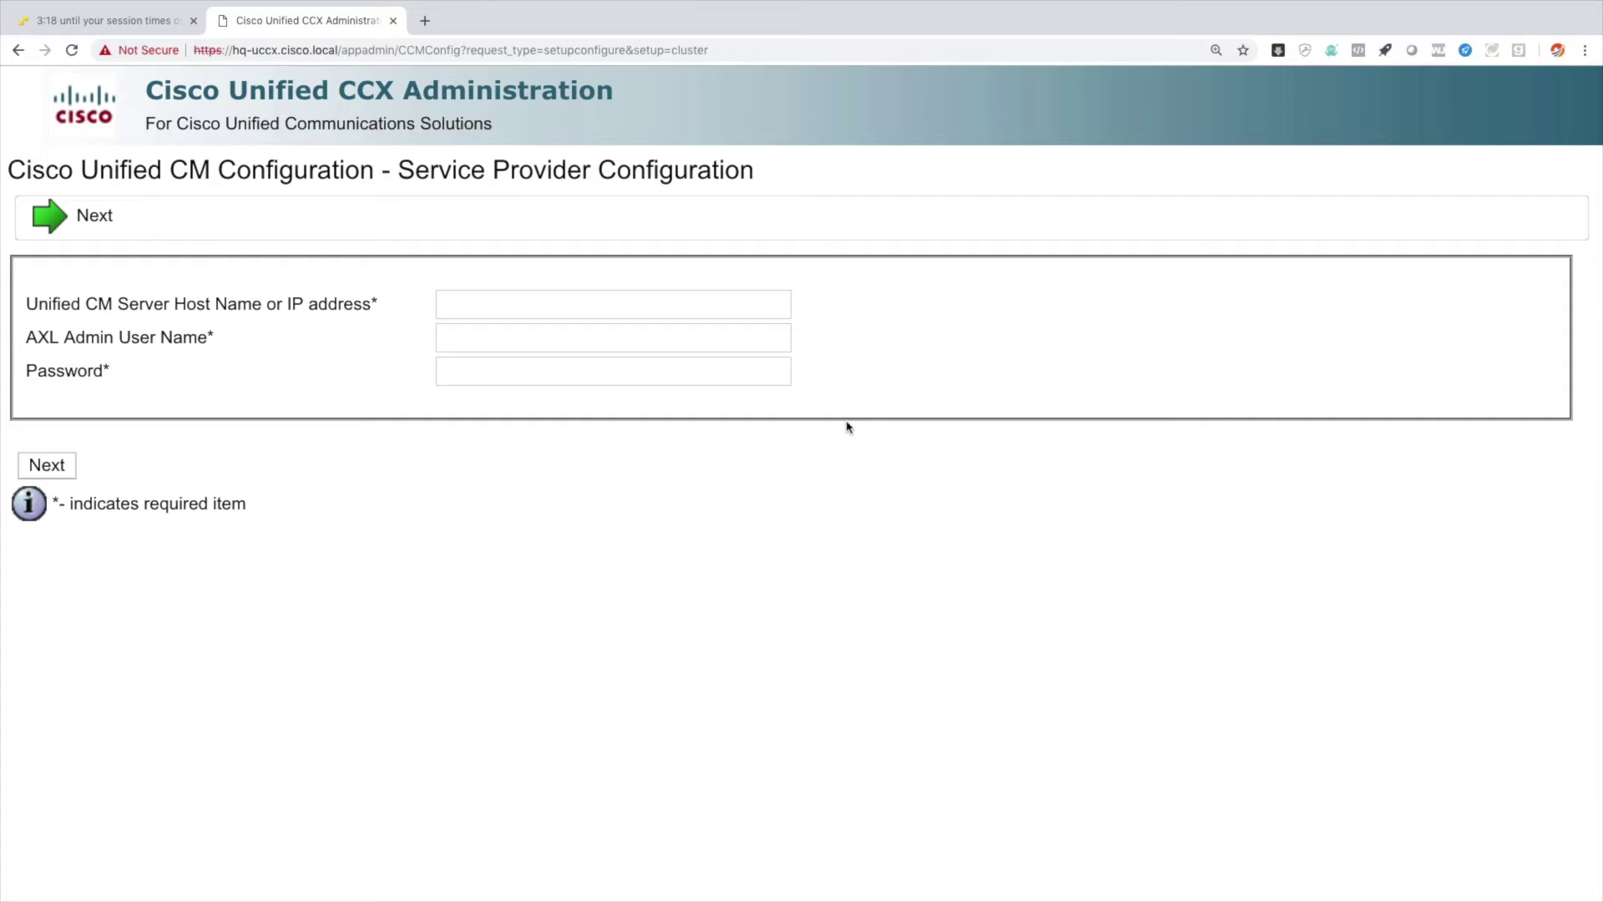
Set Unified CM host 10.3.3.1 with AXL user administrator and its password.
left_click(518, 306)
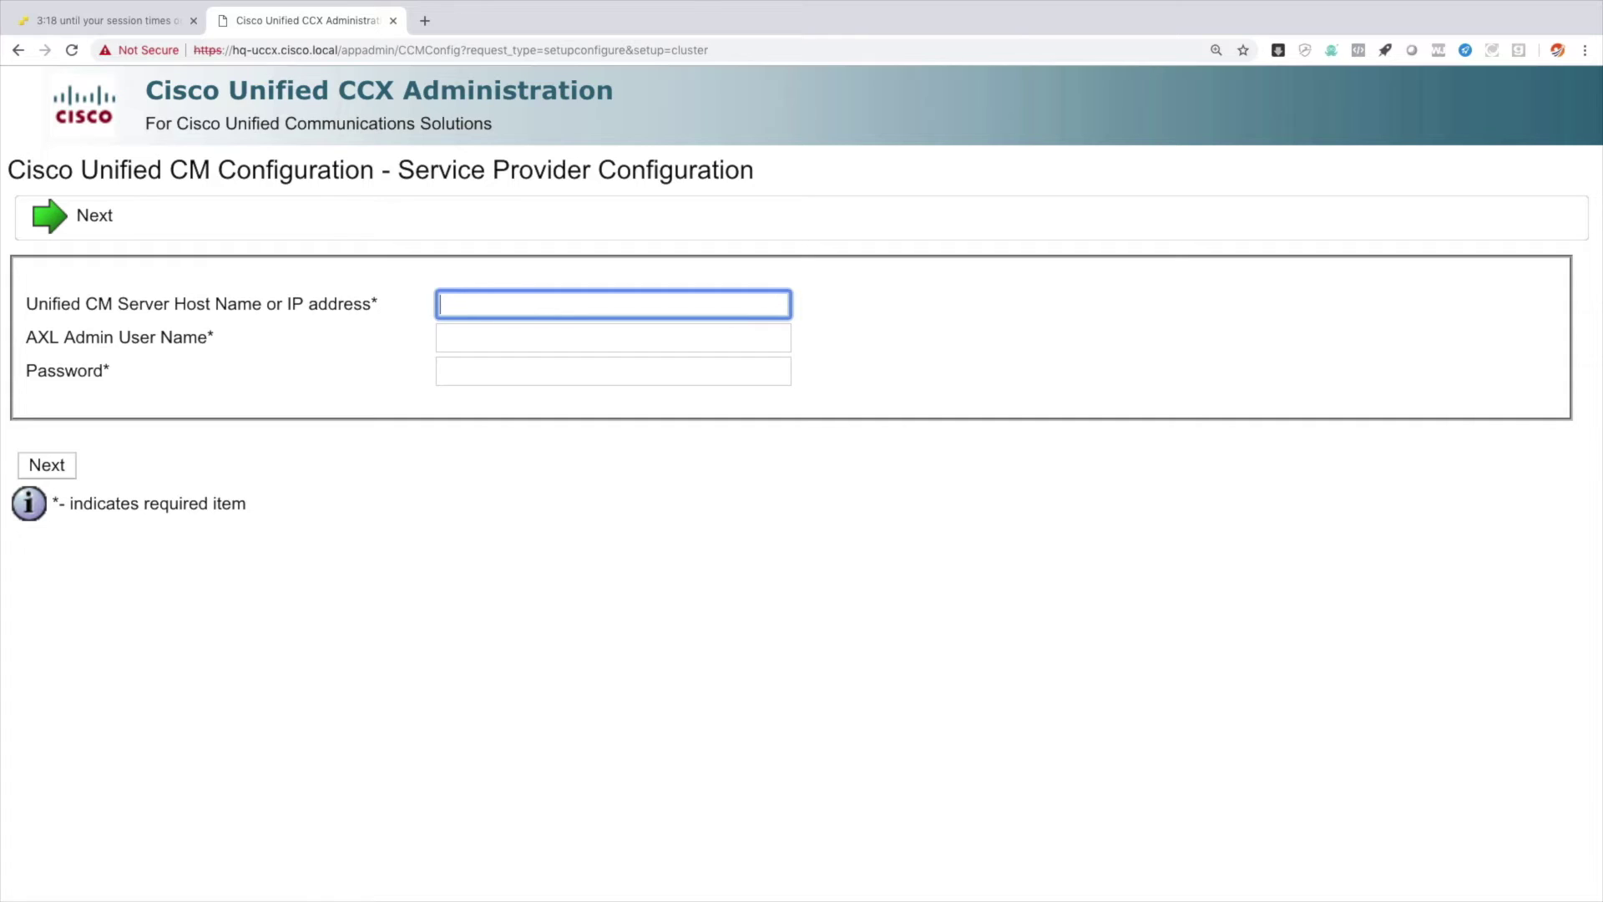
type("10.3.3.1")
key("Tab")
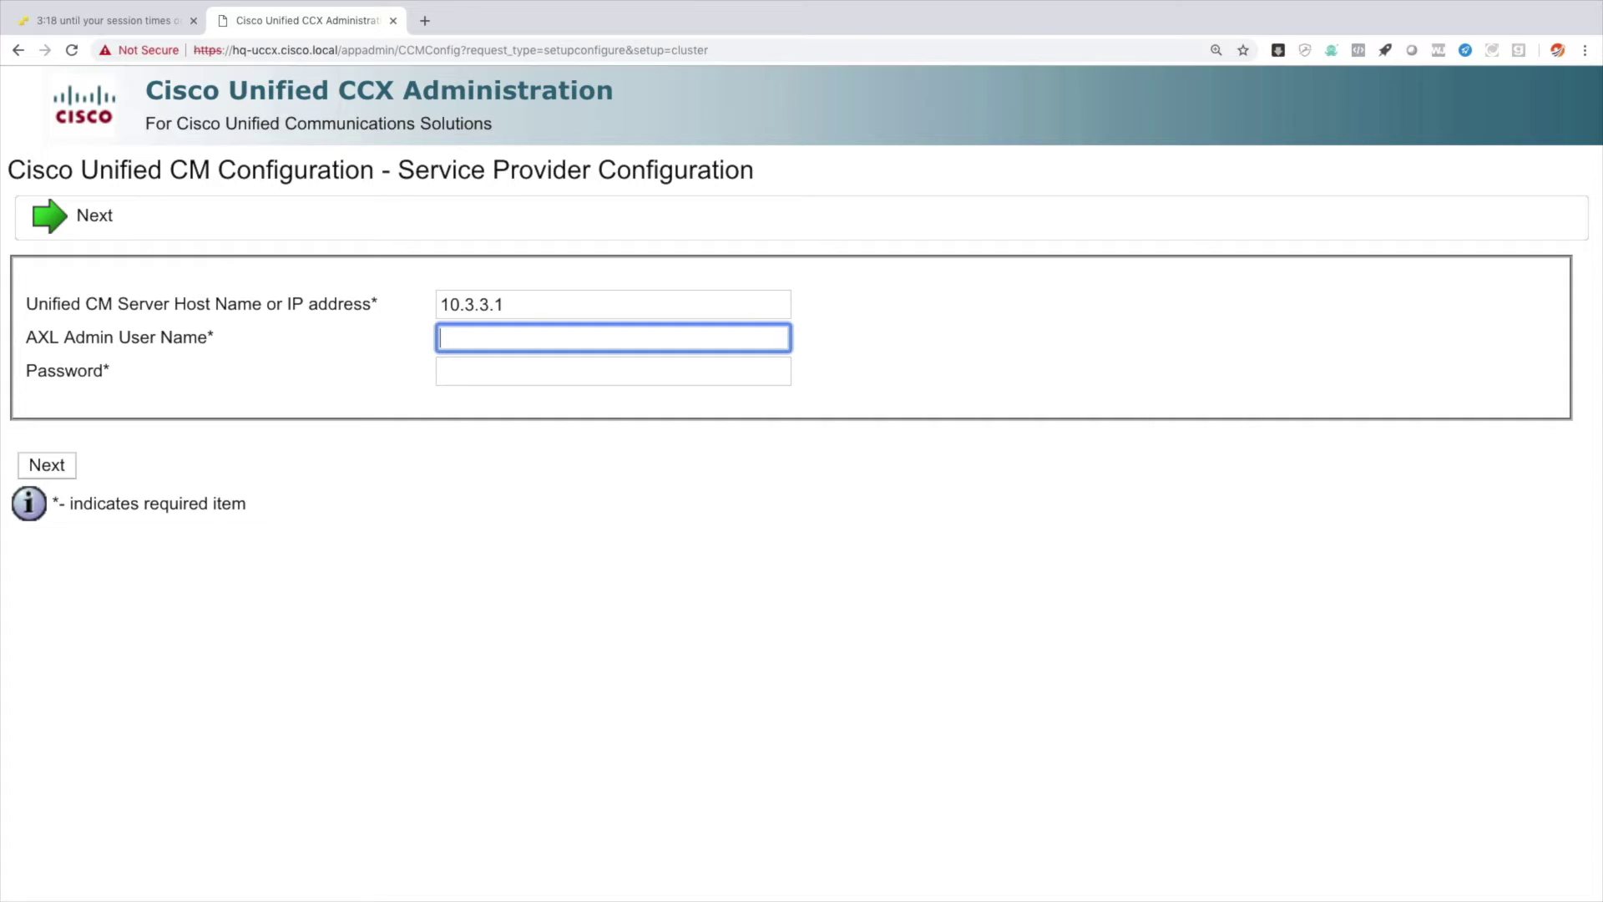
type("administrator")
key("Tab")
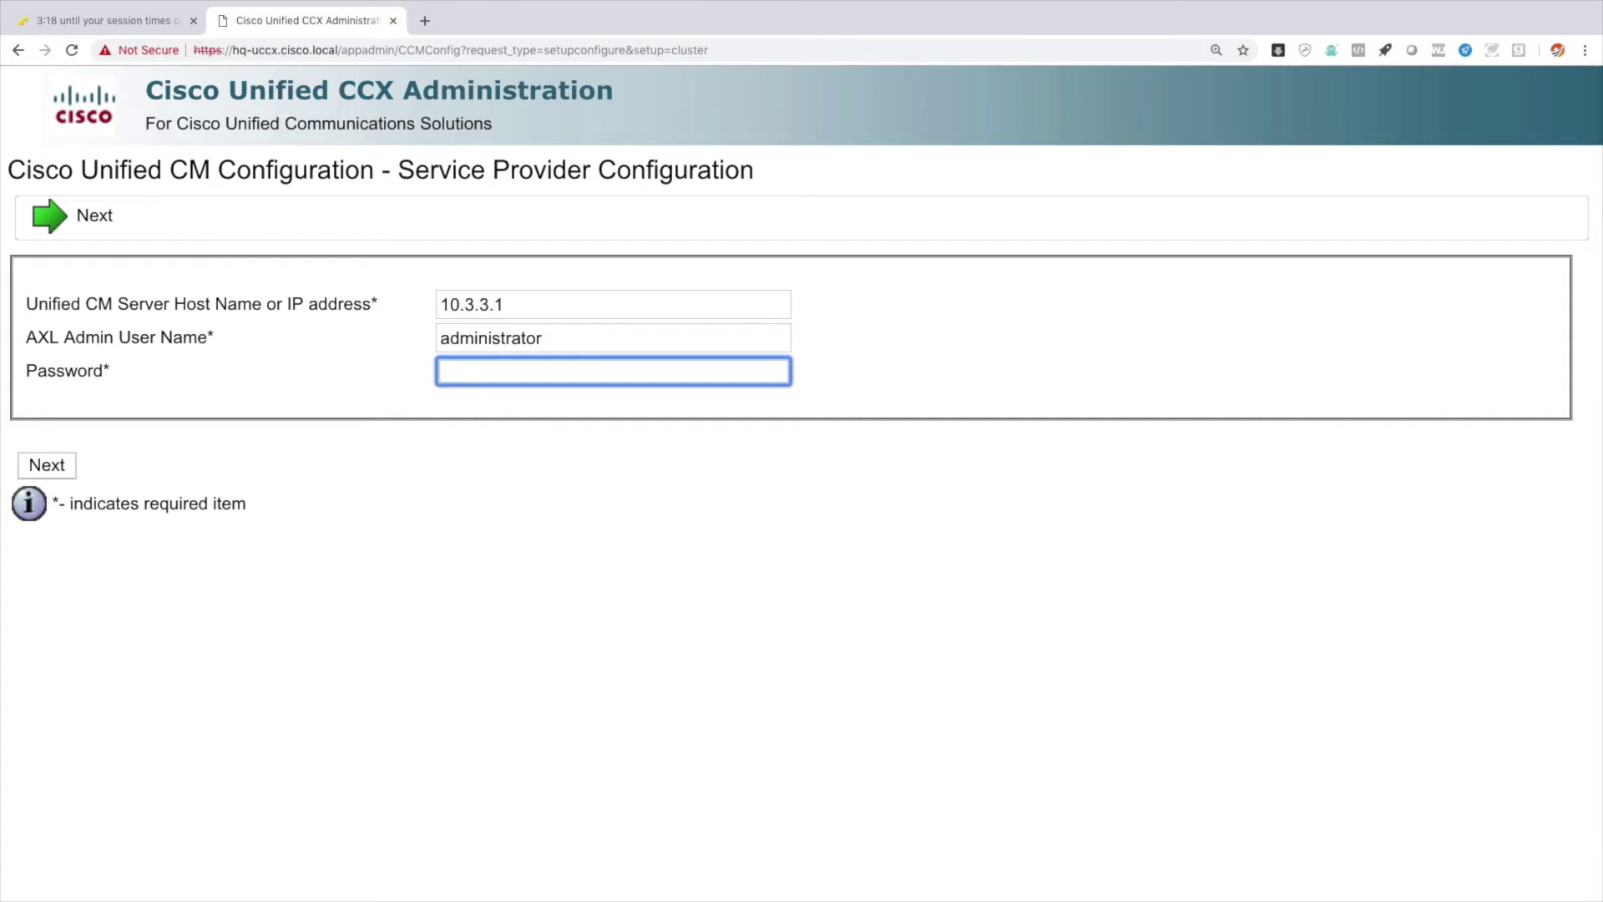
type("•••••••••")
left_click(45, 467)
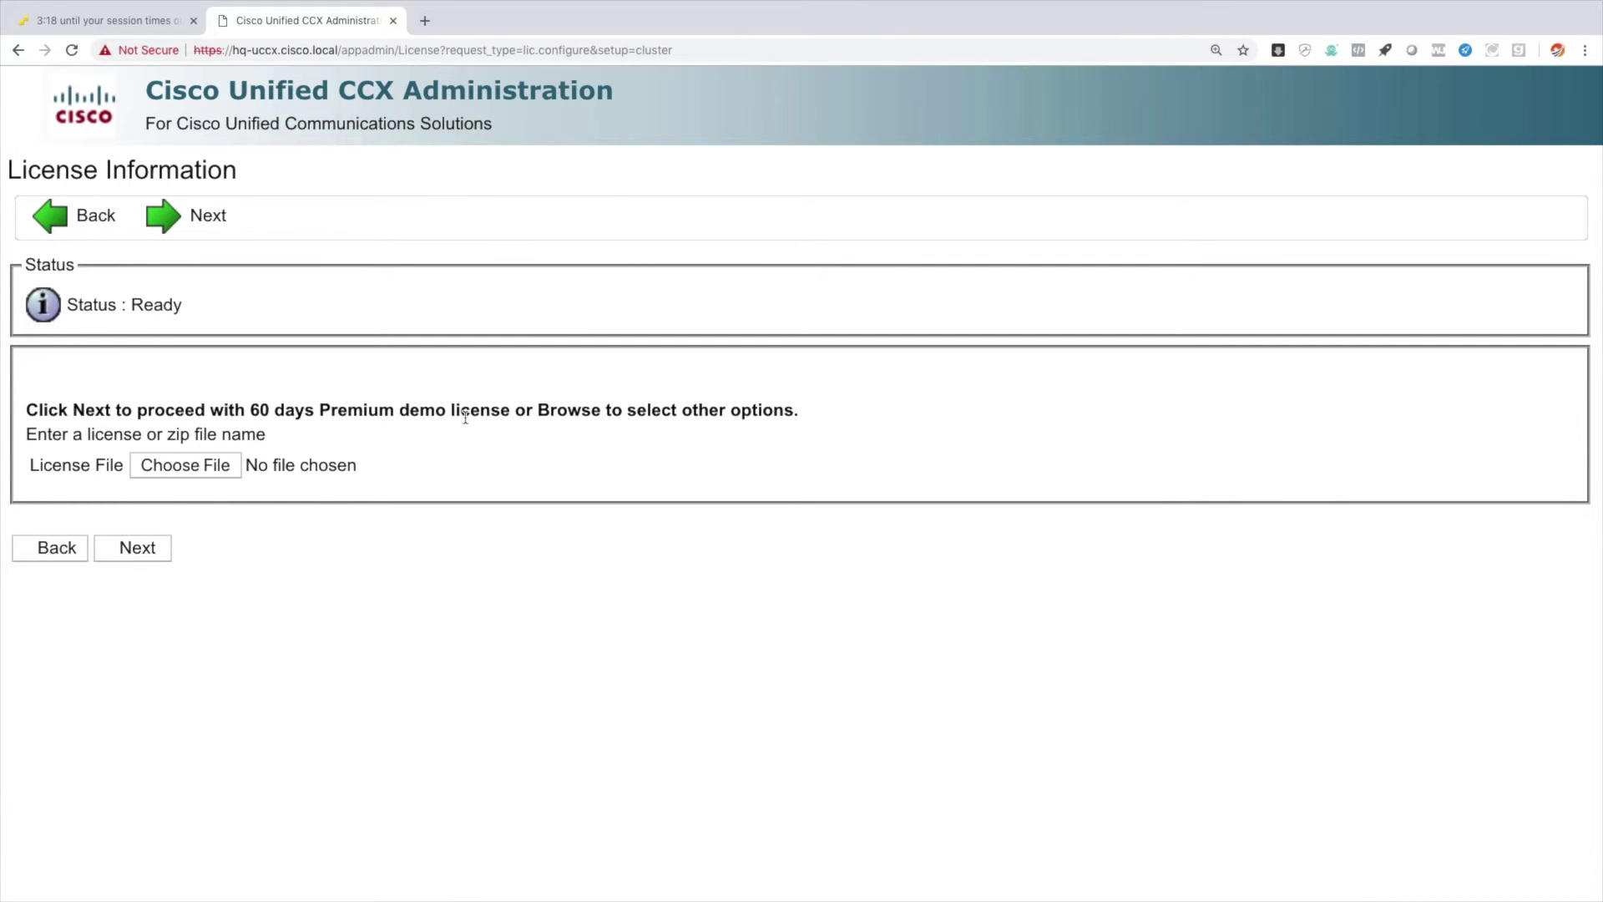
Accept the 60-day Premium demo license and continue through component activation.
left_click(143, 552)
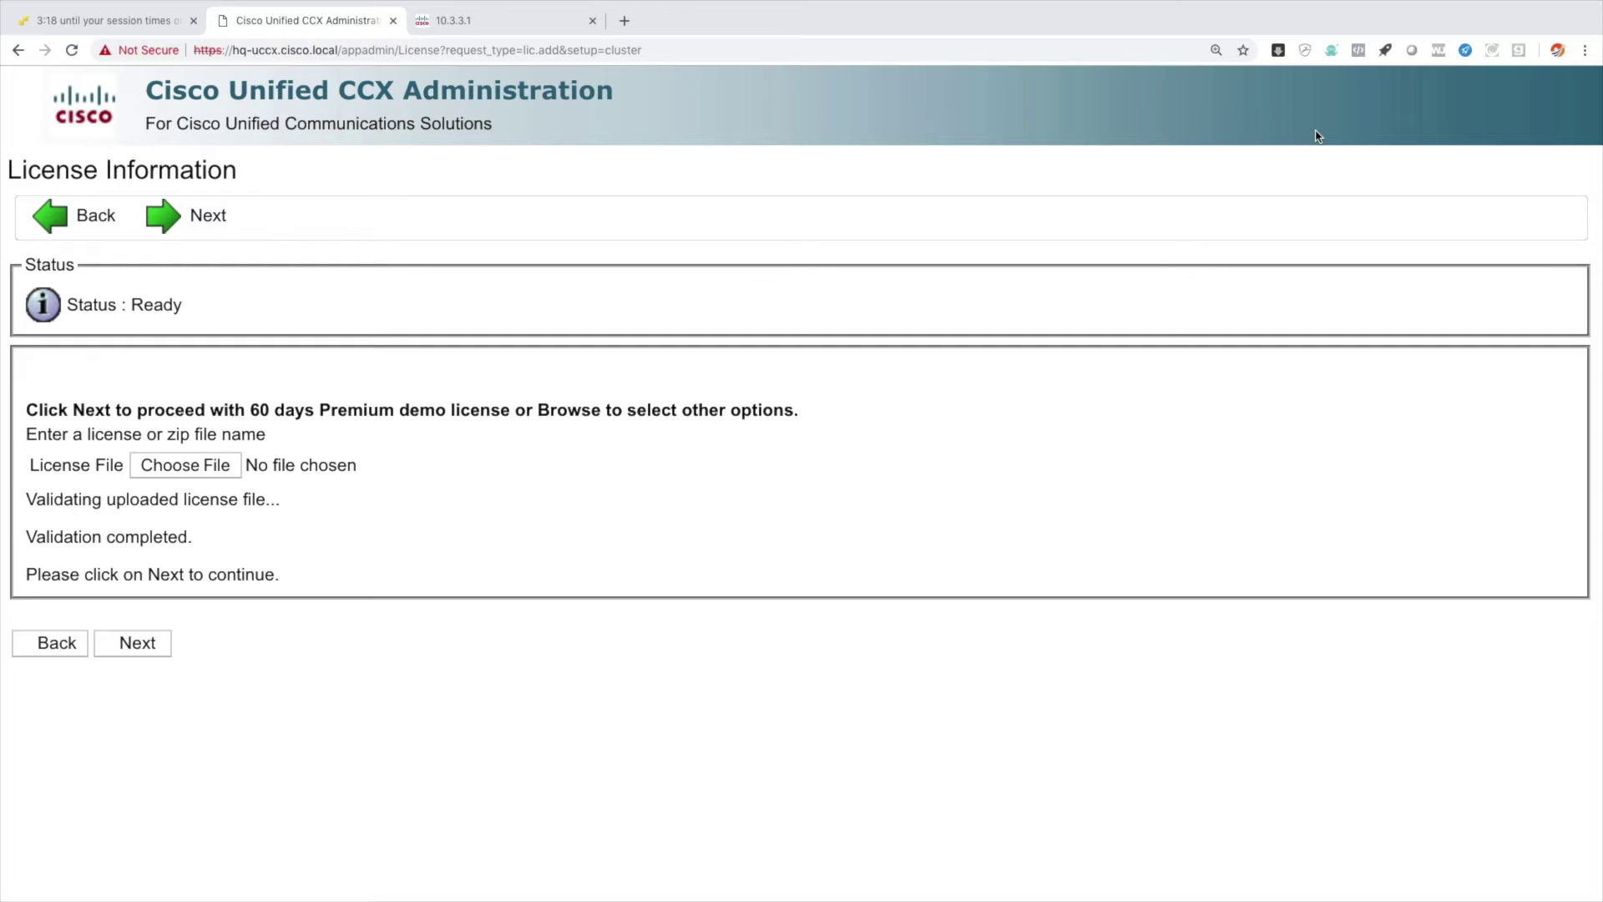
left_click(147, 648)
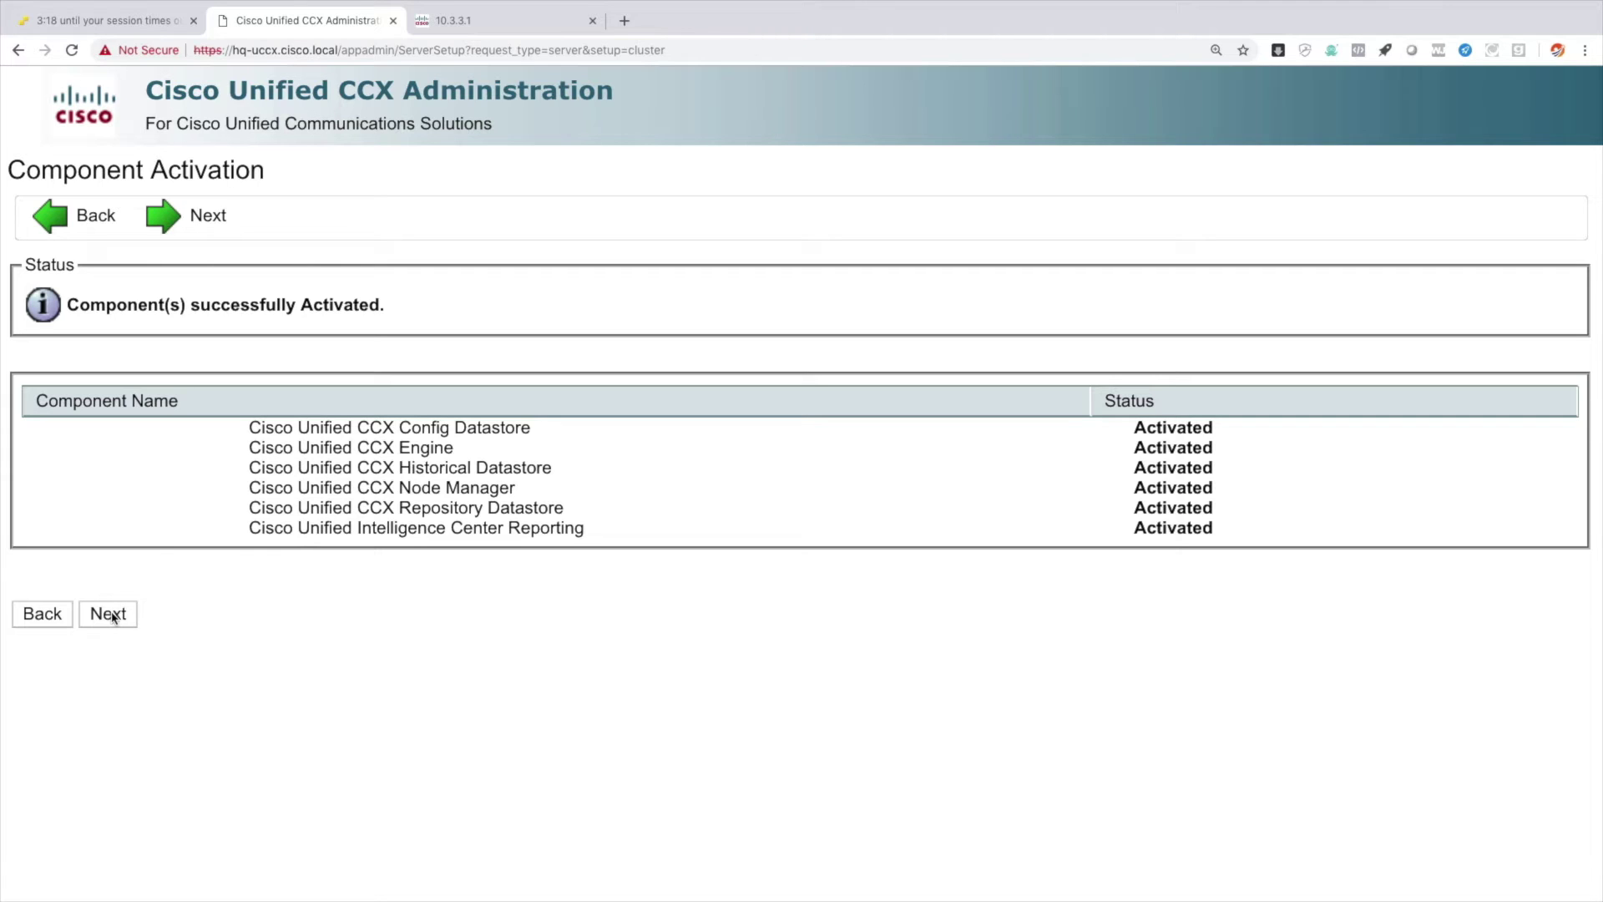
left_click(114, 618)
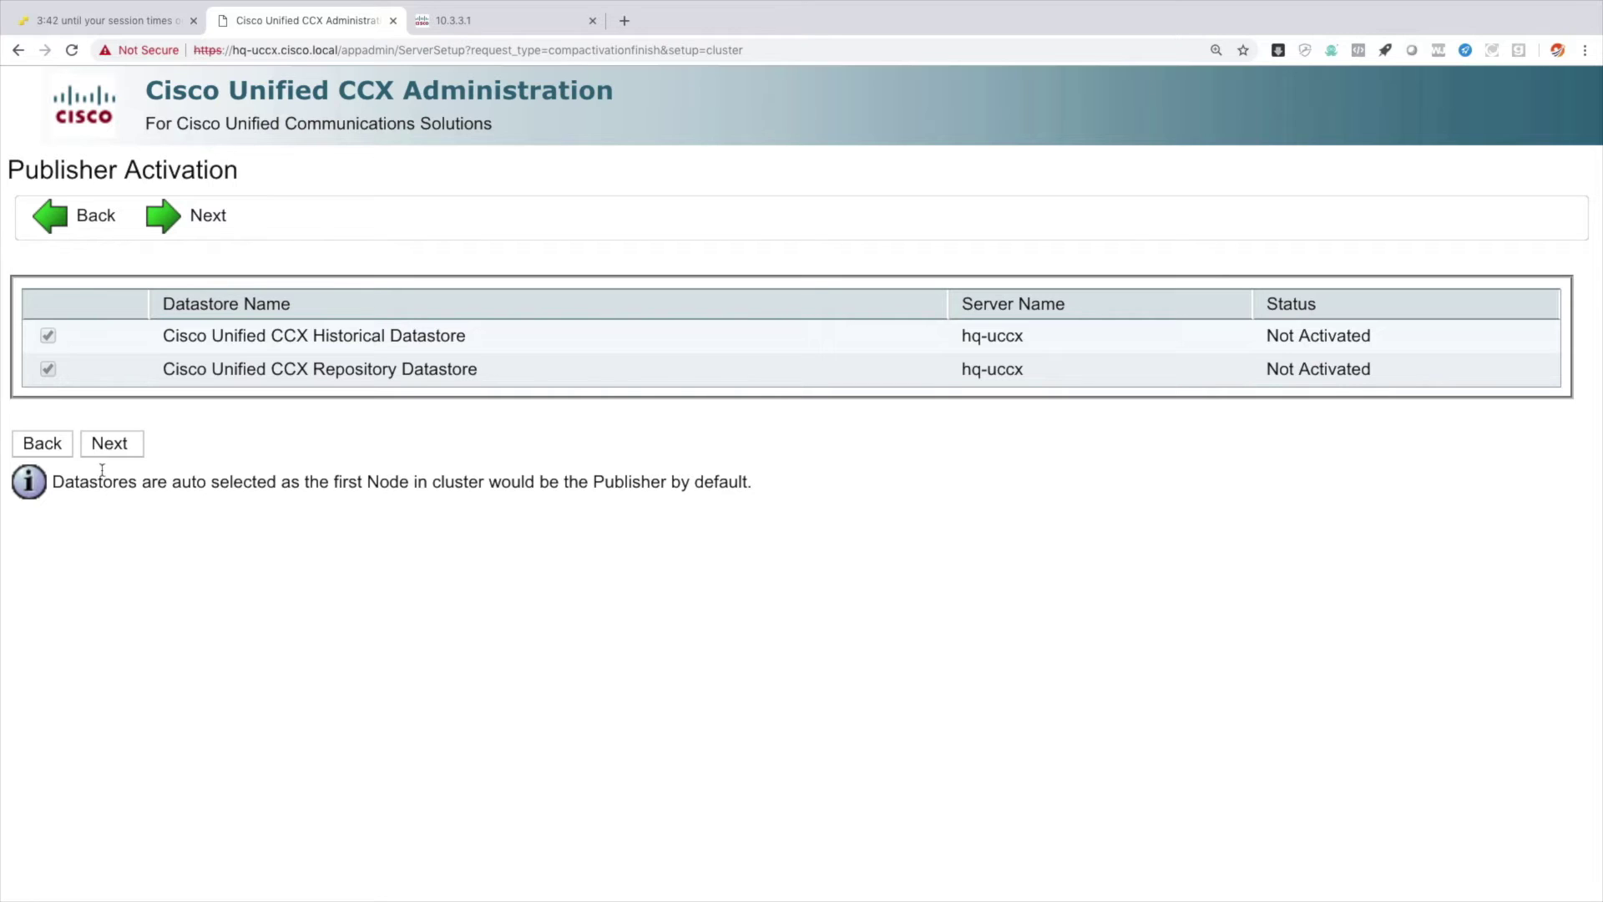
Continue past Publisher Activation with the Historical and Repository datastores.
left_click(109, 446)
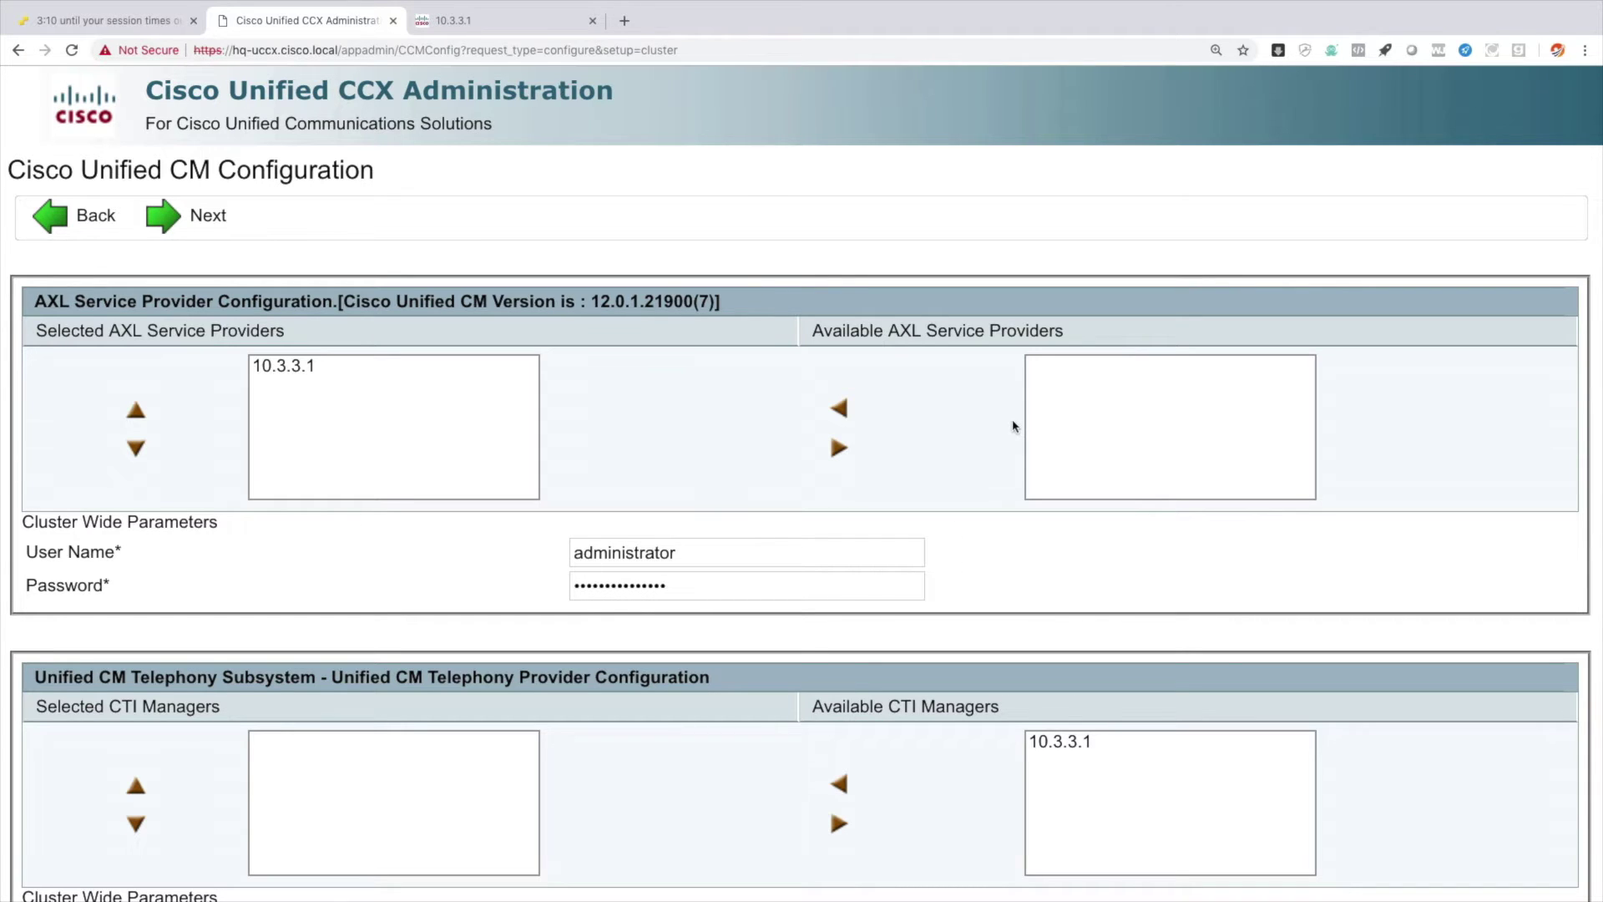
Make 10.3.3.1 the telephony CTI manager with user prefix jtapi and its password.
scroll(1014, 426, "down", 2)
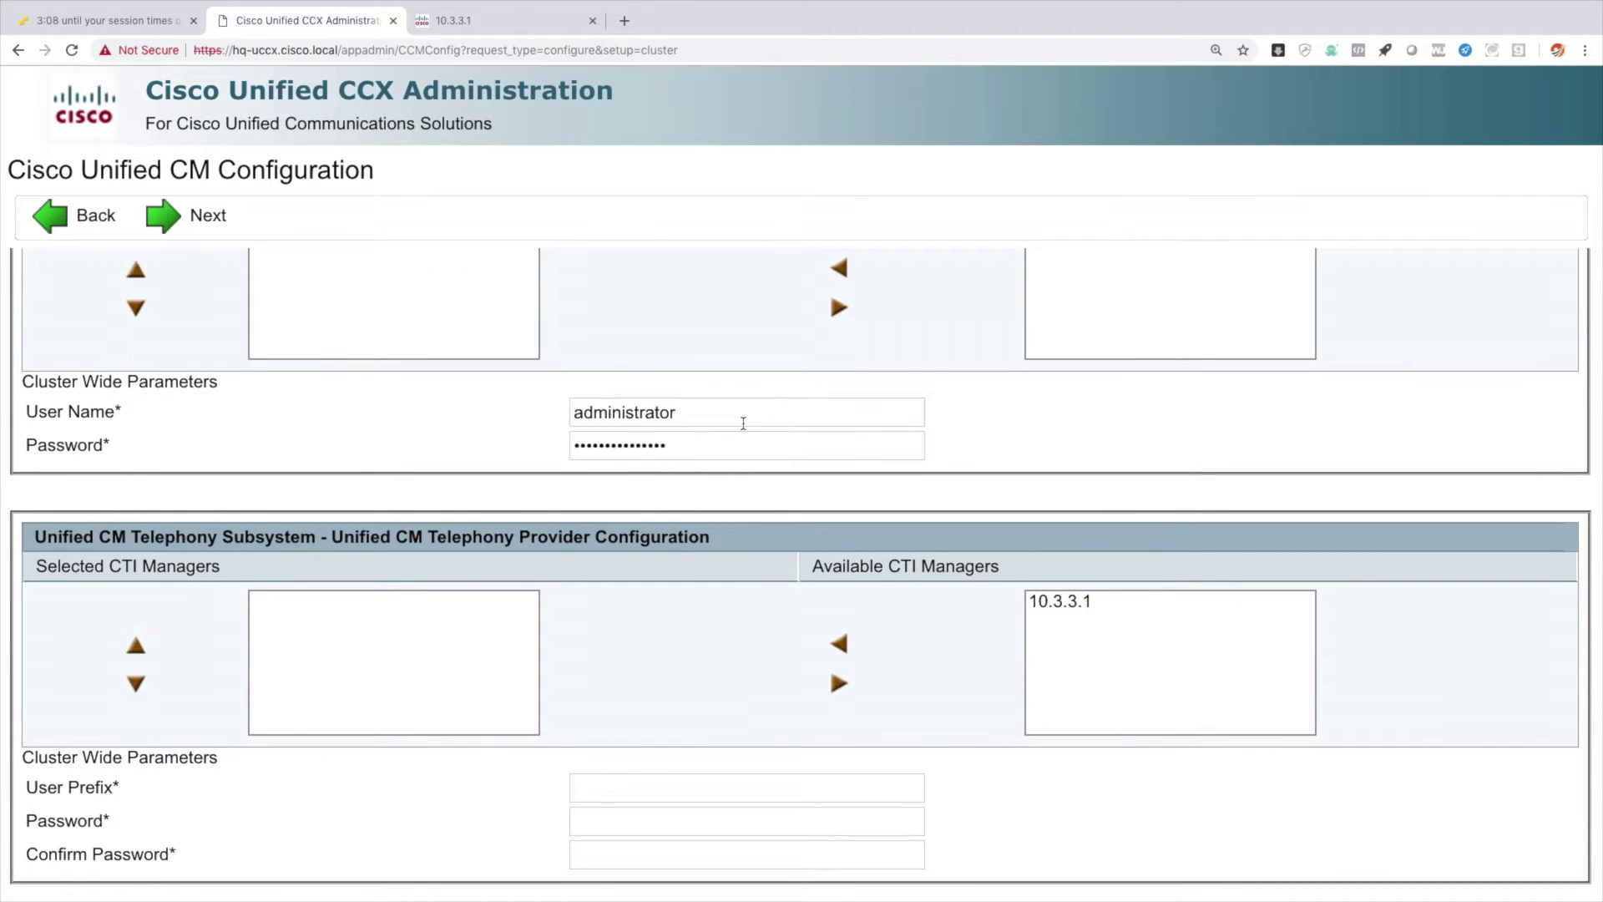
scroll(743, 423, "down", 3)
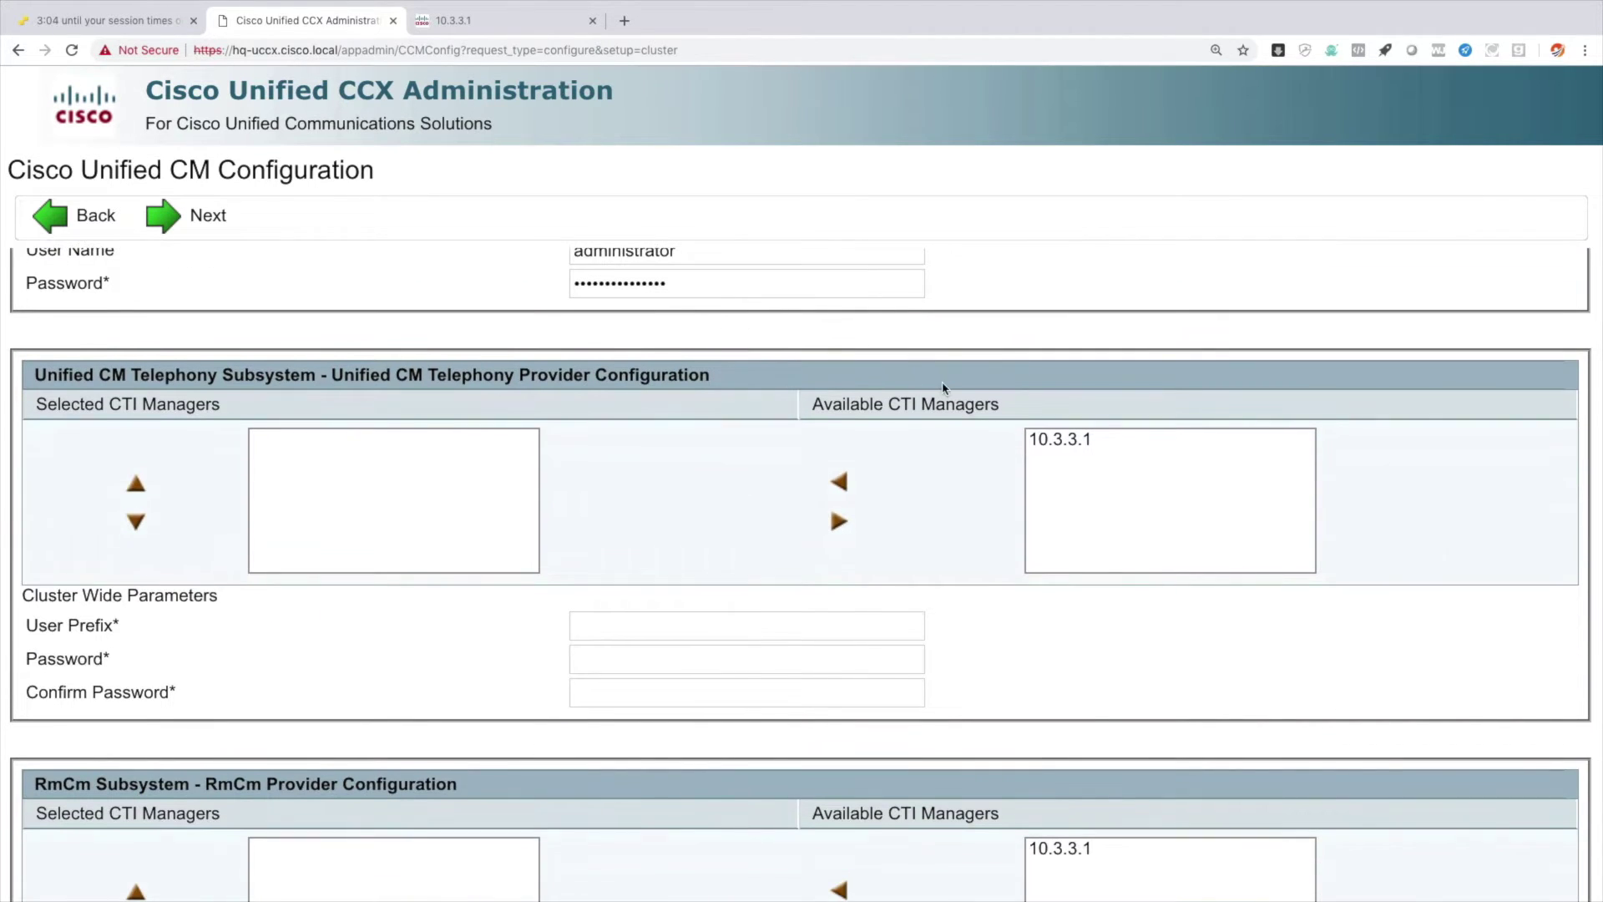
left_click(1063, 443)
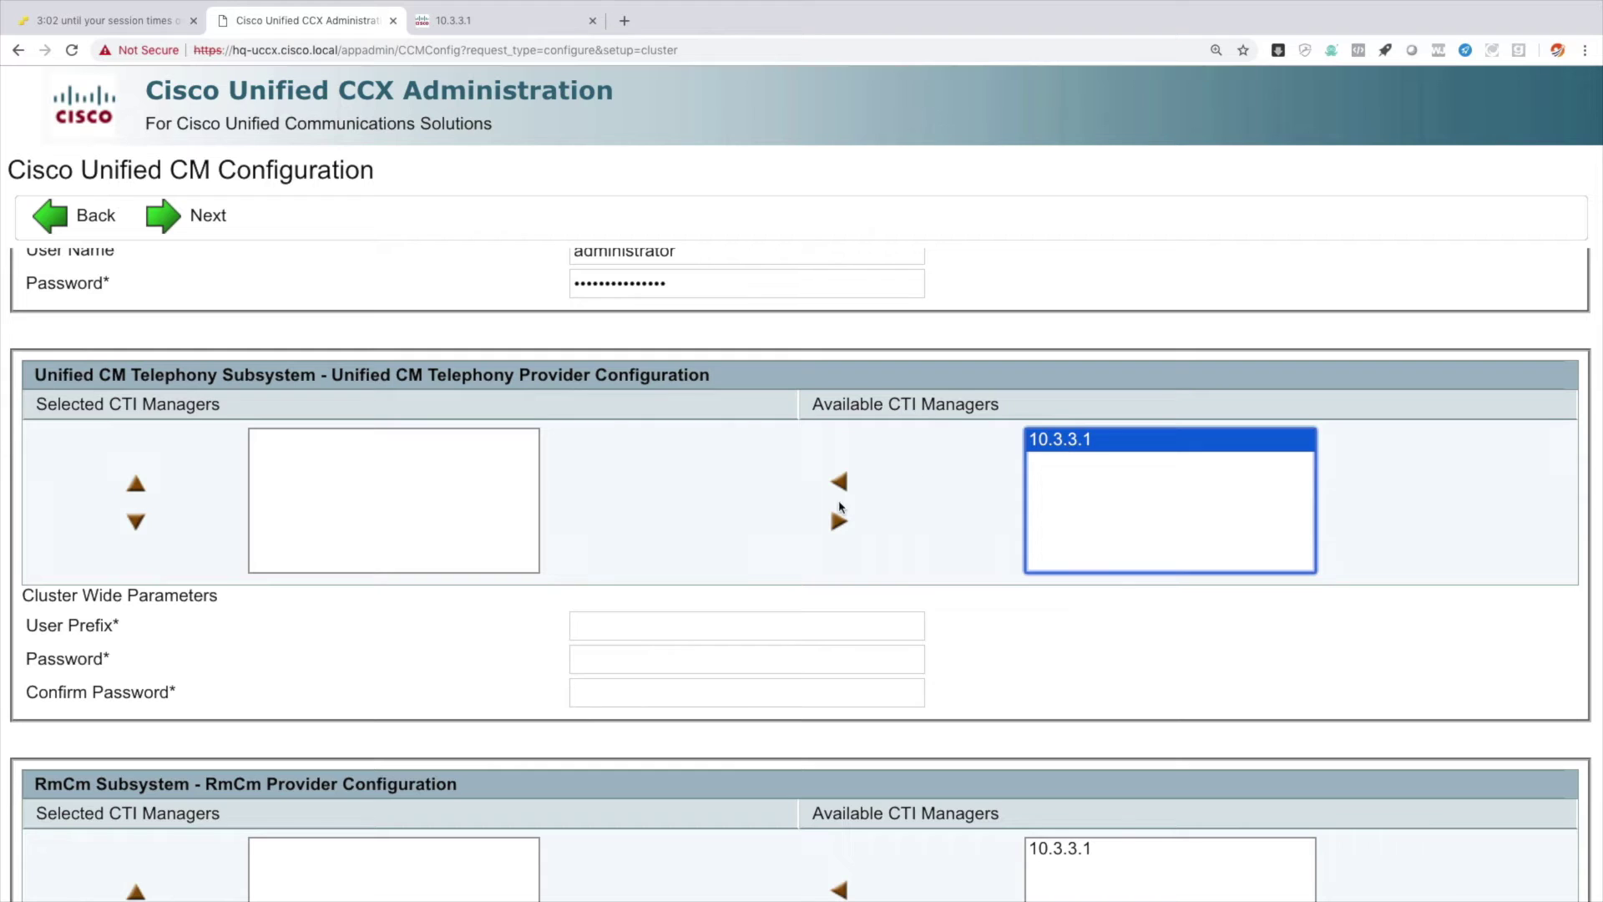
left_click(839, 483)
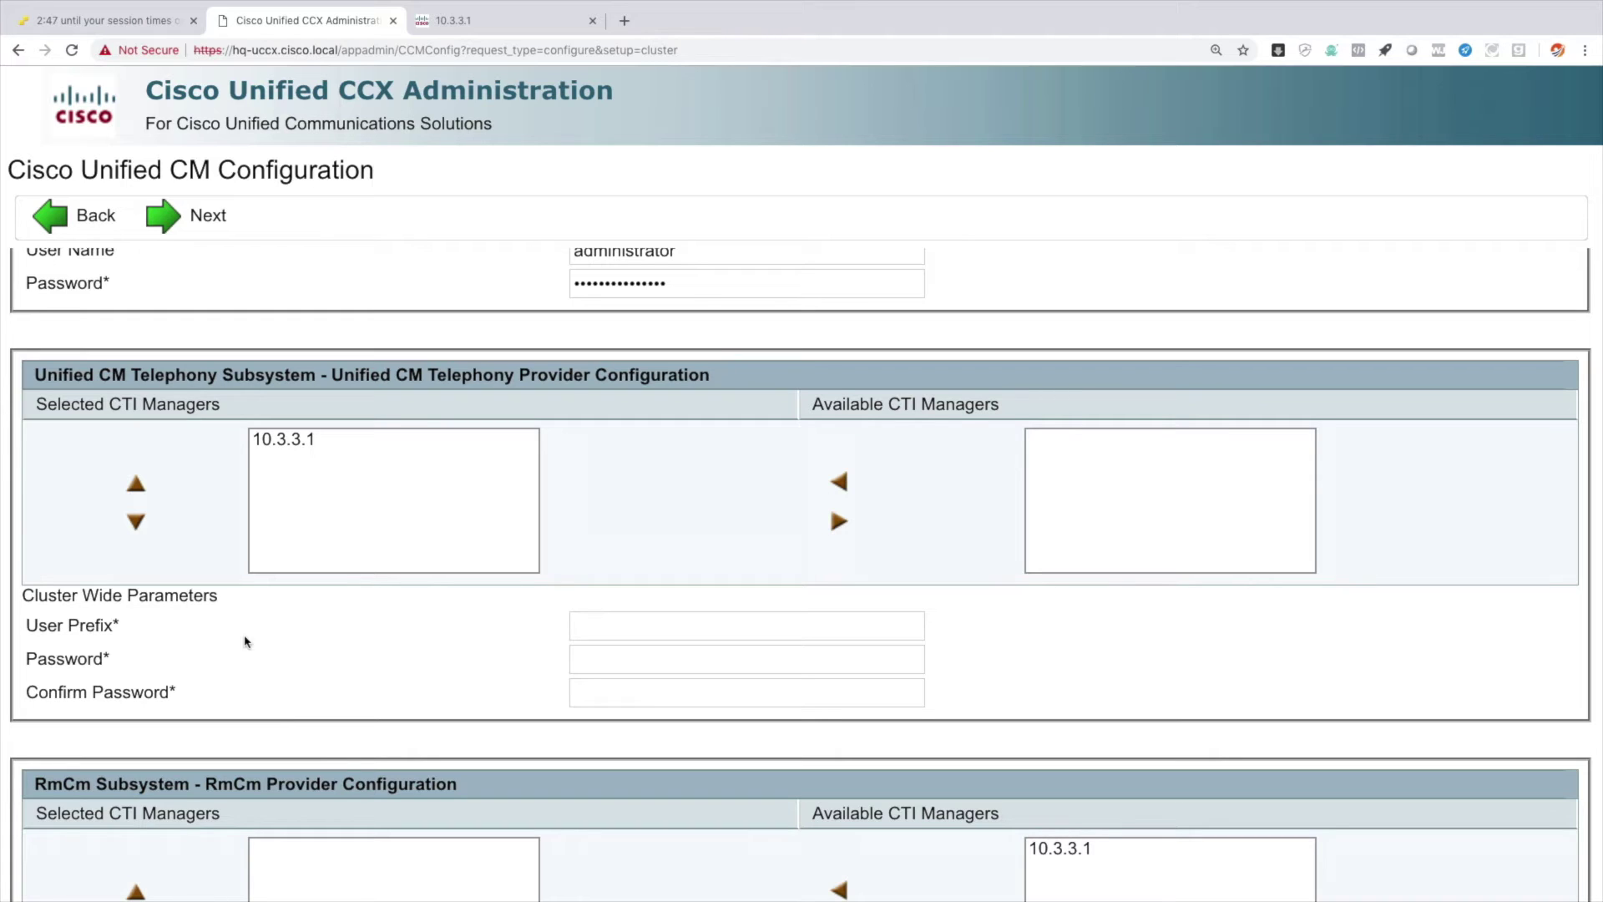
left_click(591, 621)
type("jtapi")
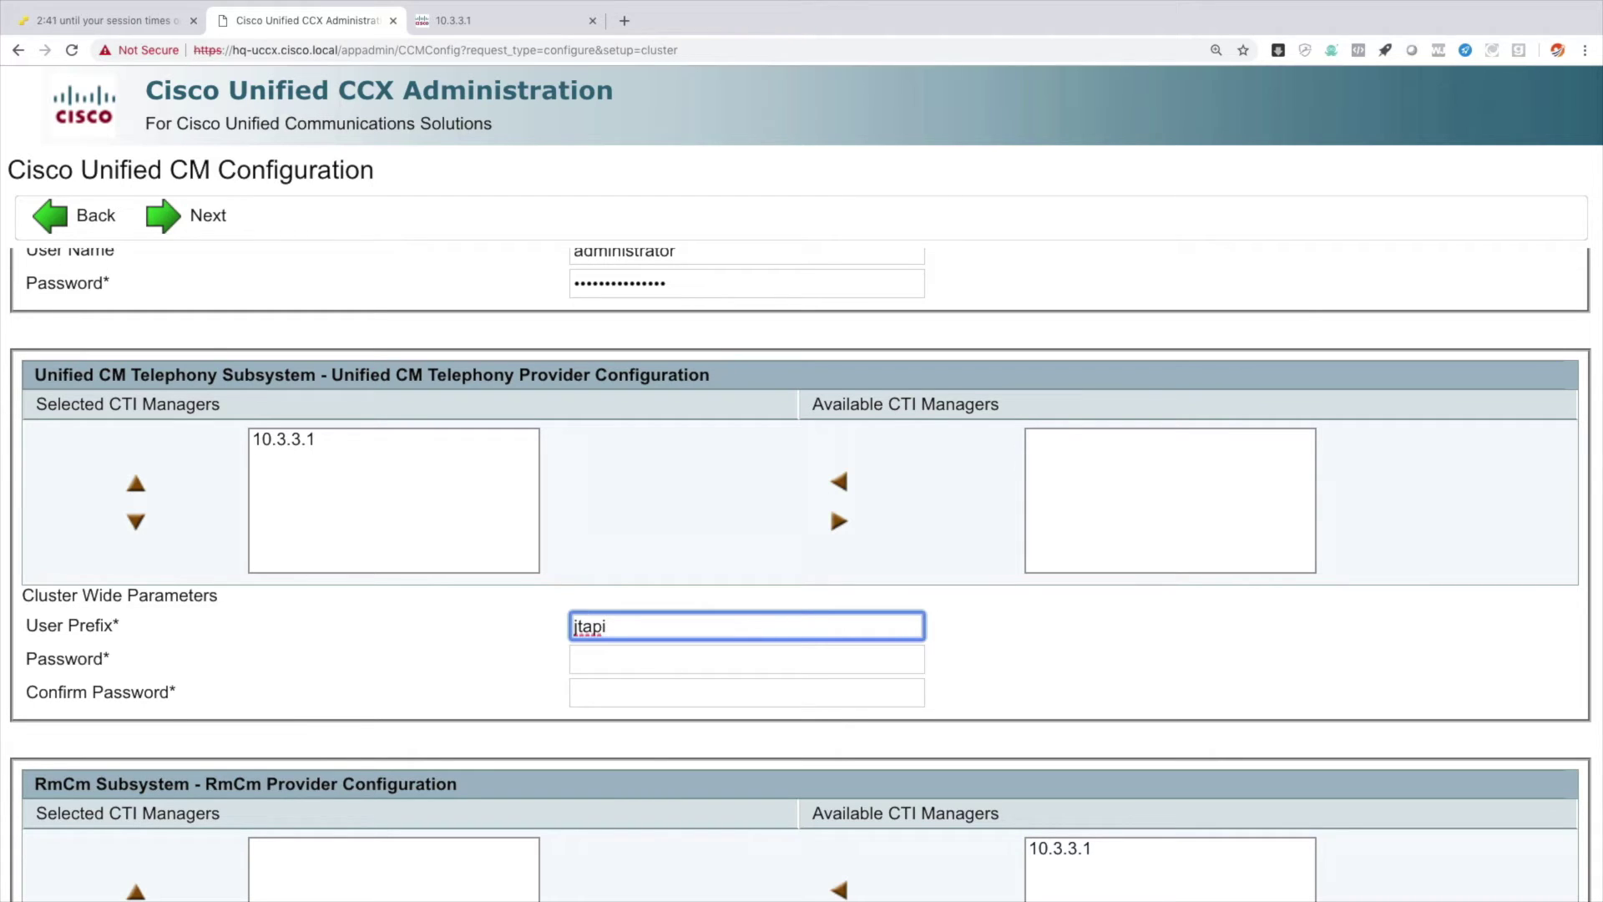
key("Tab")
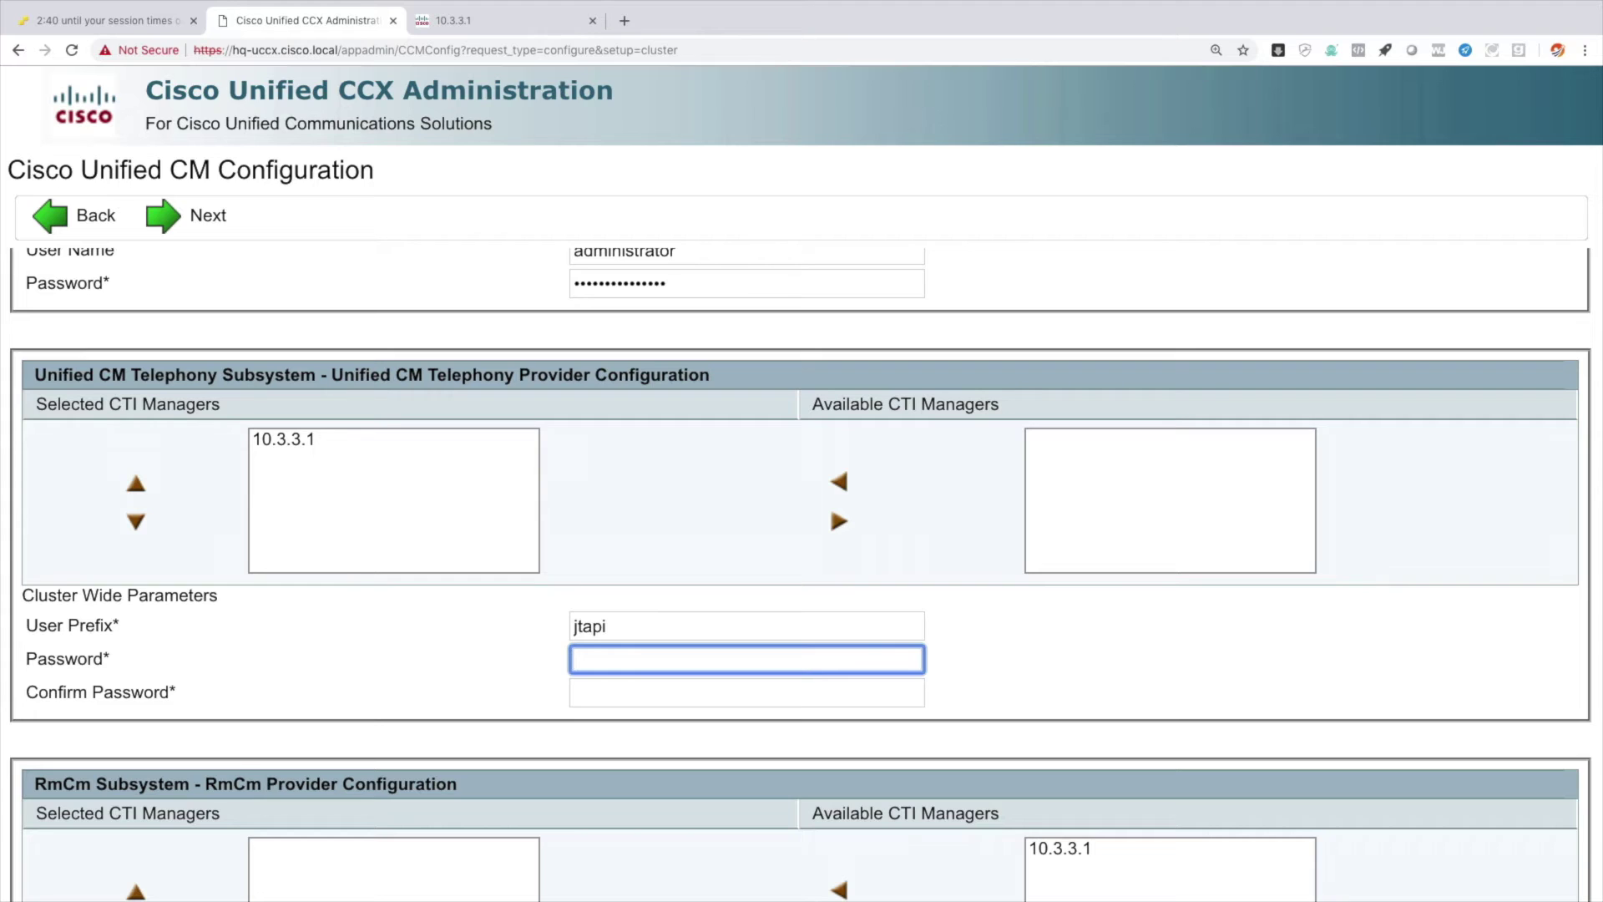
type("••")
type("o1234")
key("Tab")
type("cisco1234")
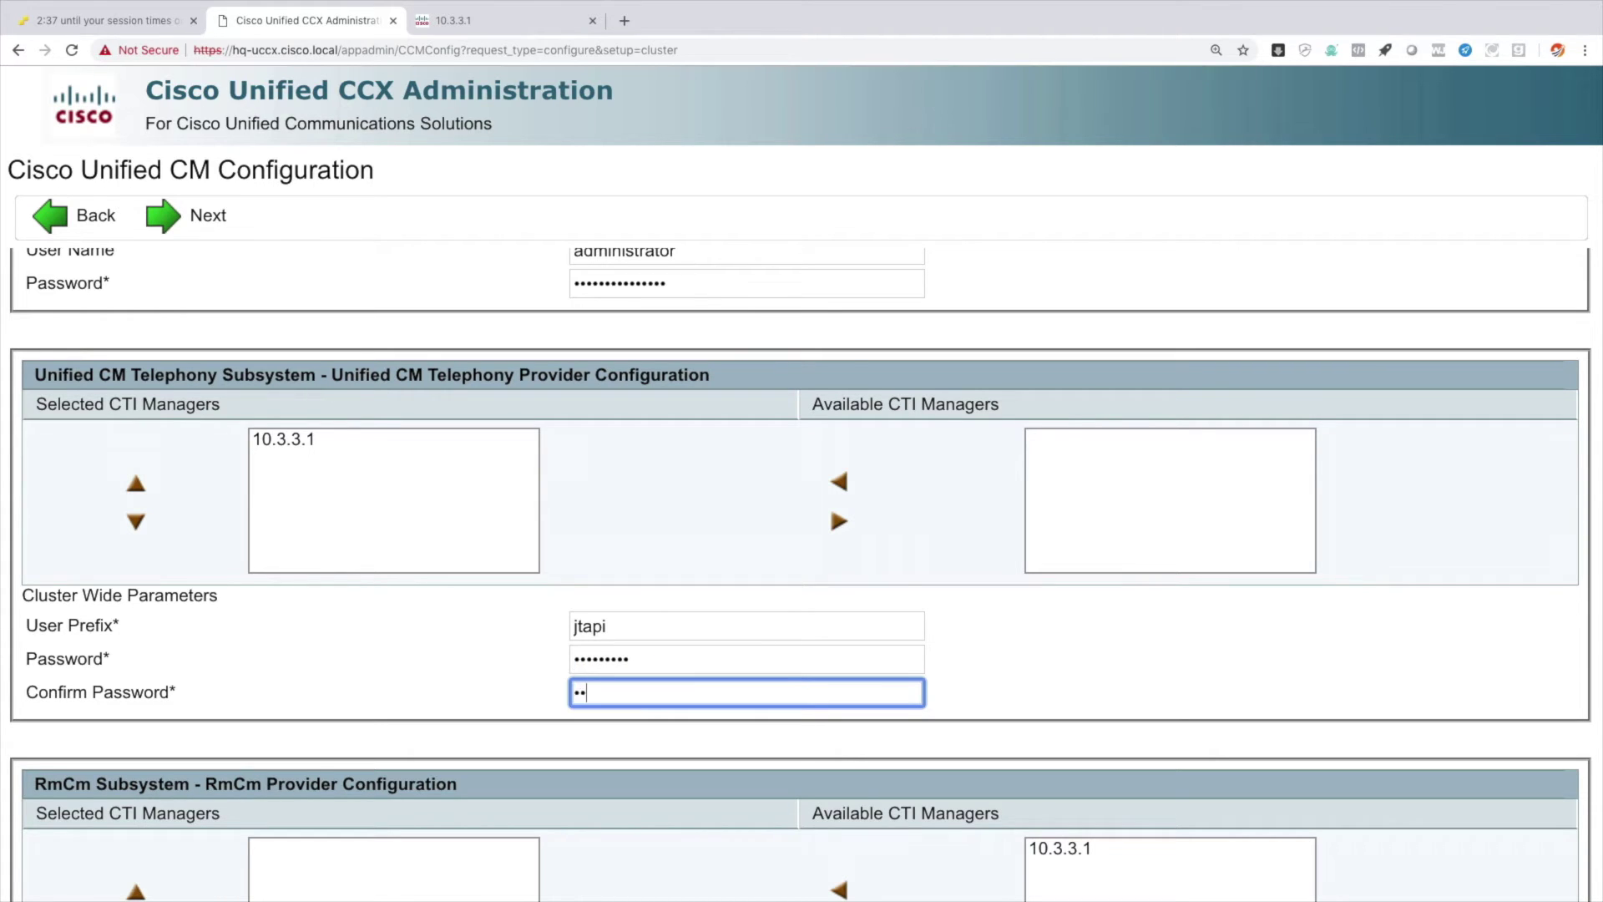
Make 10.3.3.1 the RmCm CTI manager with user ID rmcm and its password.
scroll(1150, 600, "down", 5)
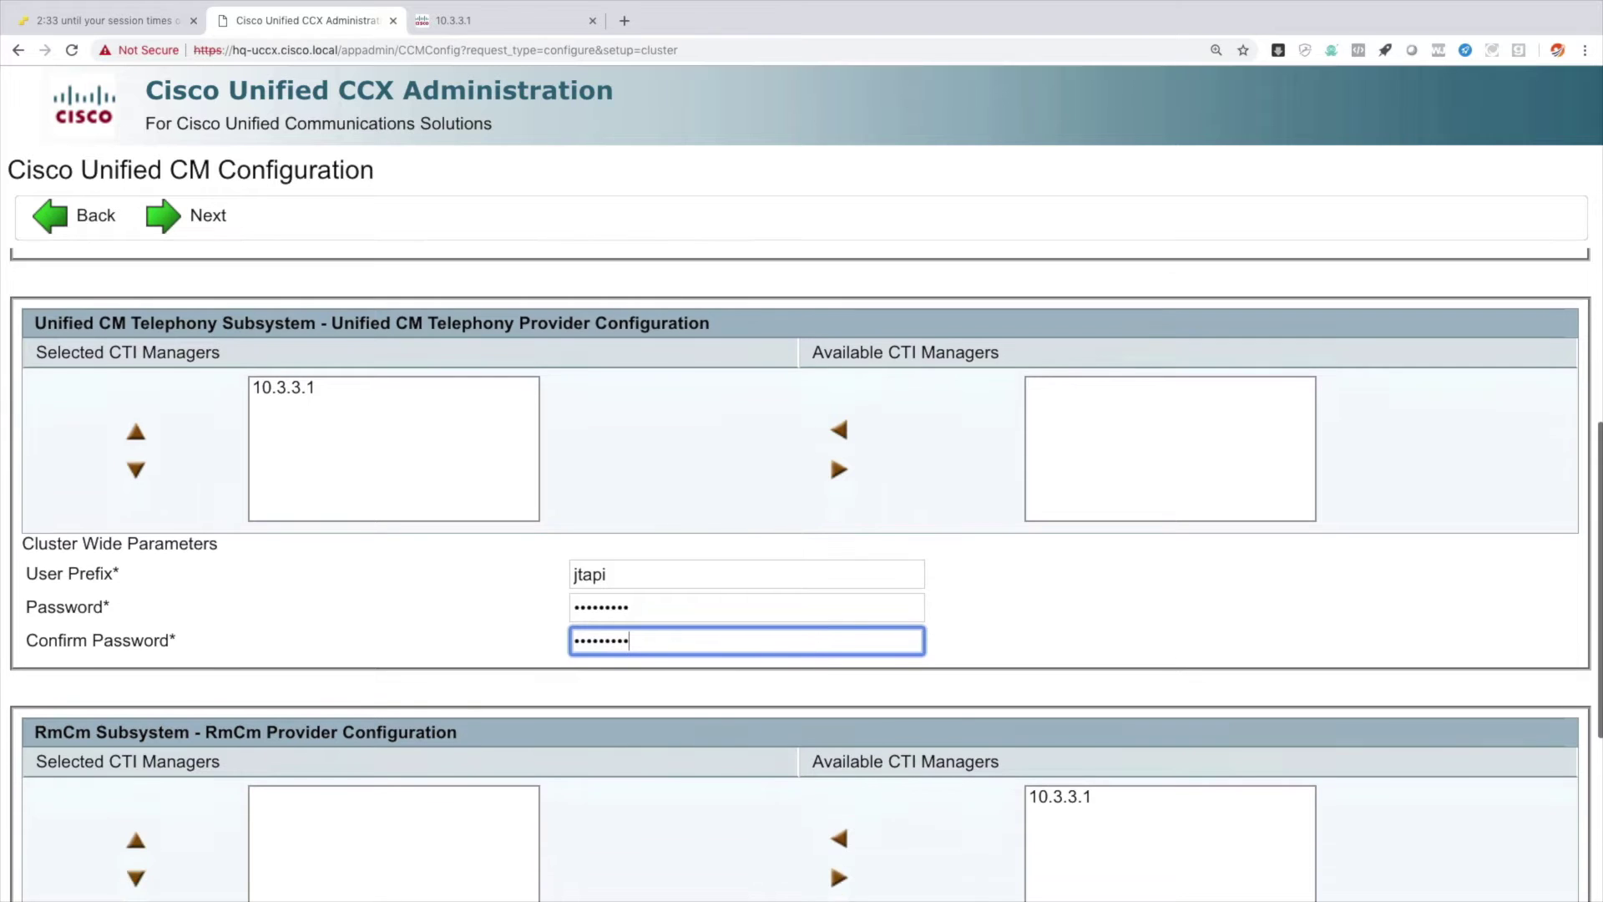
left_click(1073, 619)
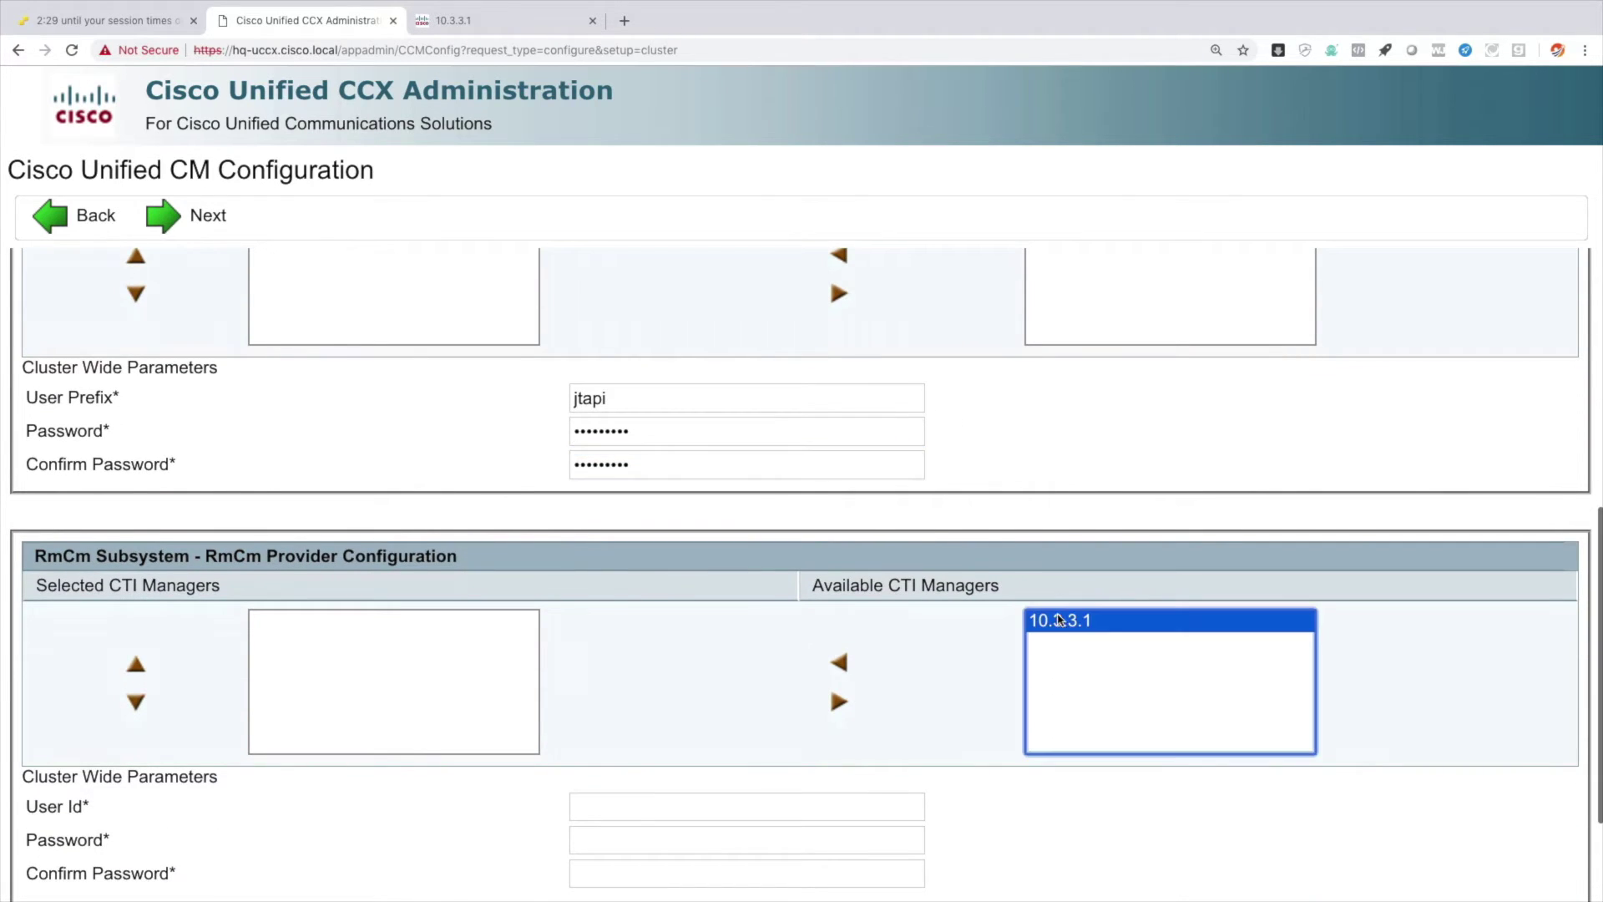
left_click(837, 662)
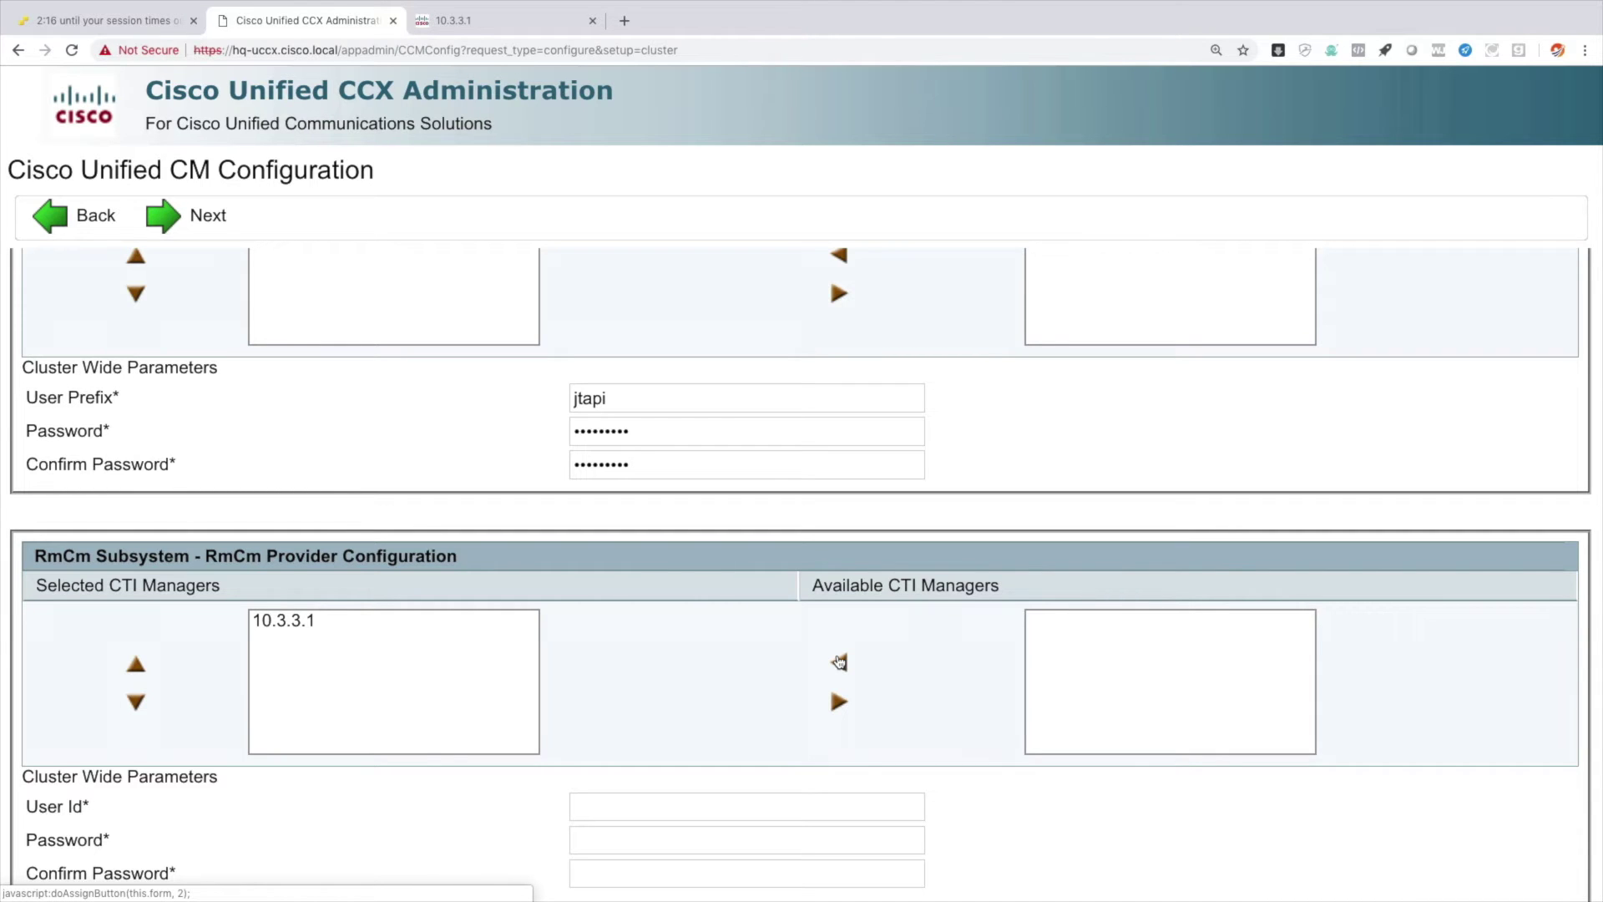
scroll(839, 662, "down", 3)
left_click(743, 694)
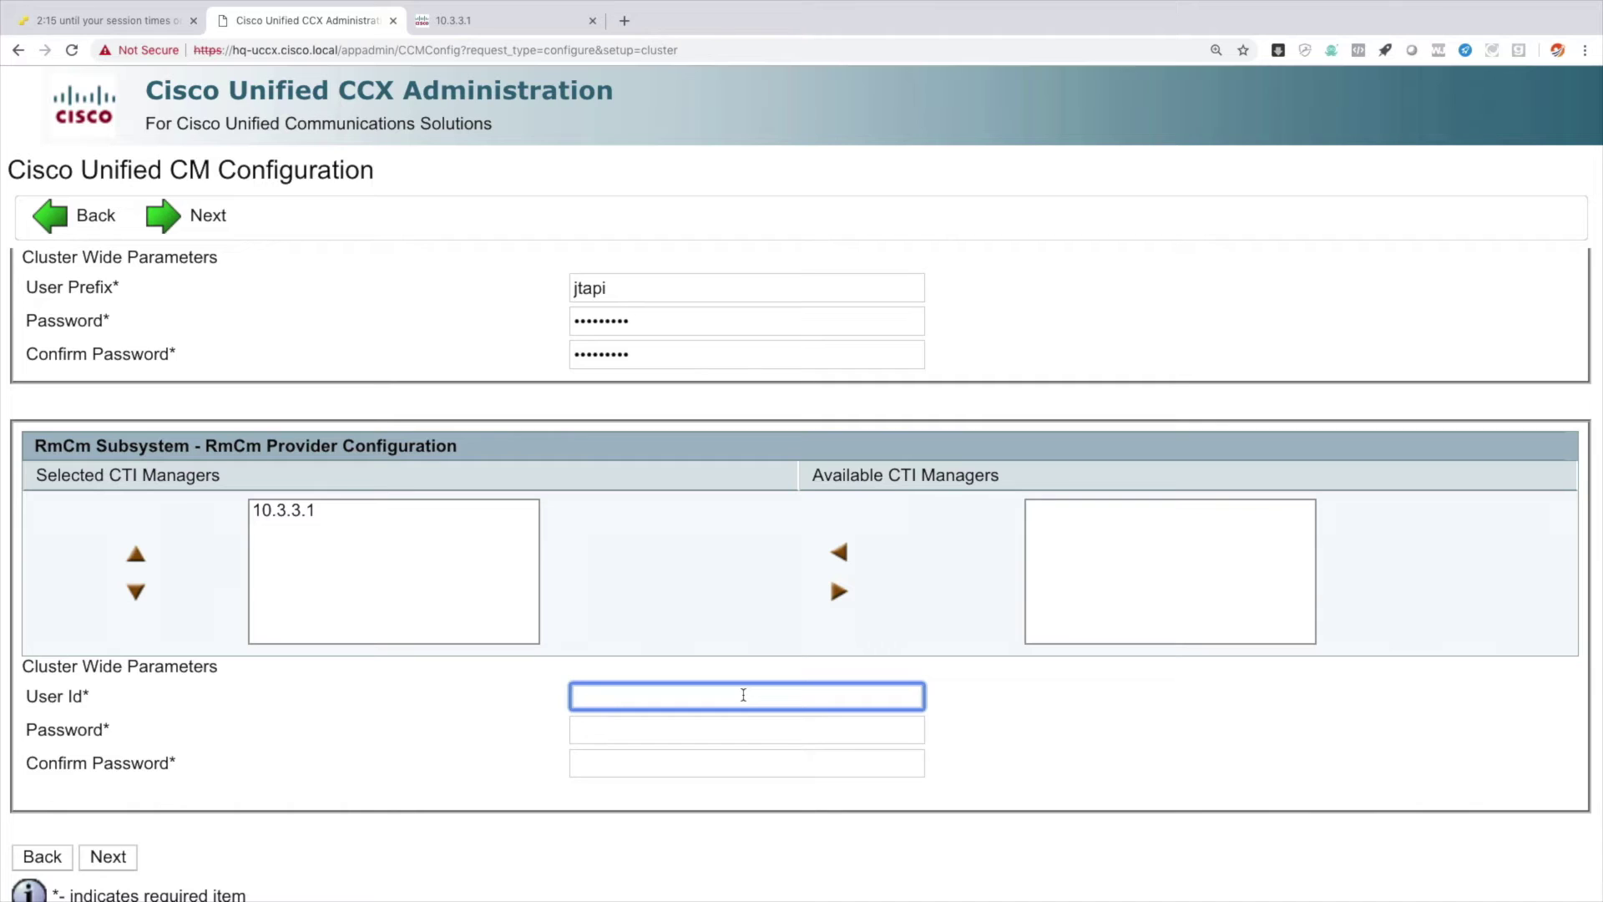
type("rmcm")
key("Tab")
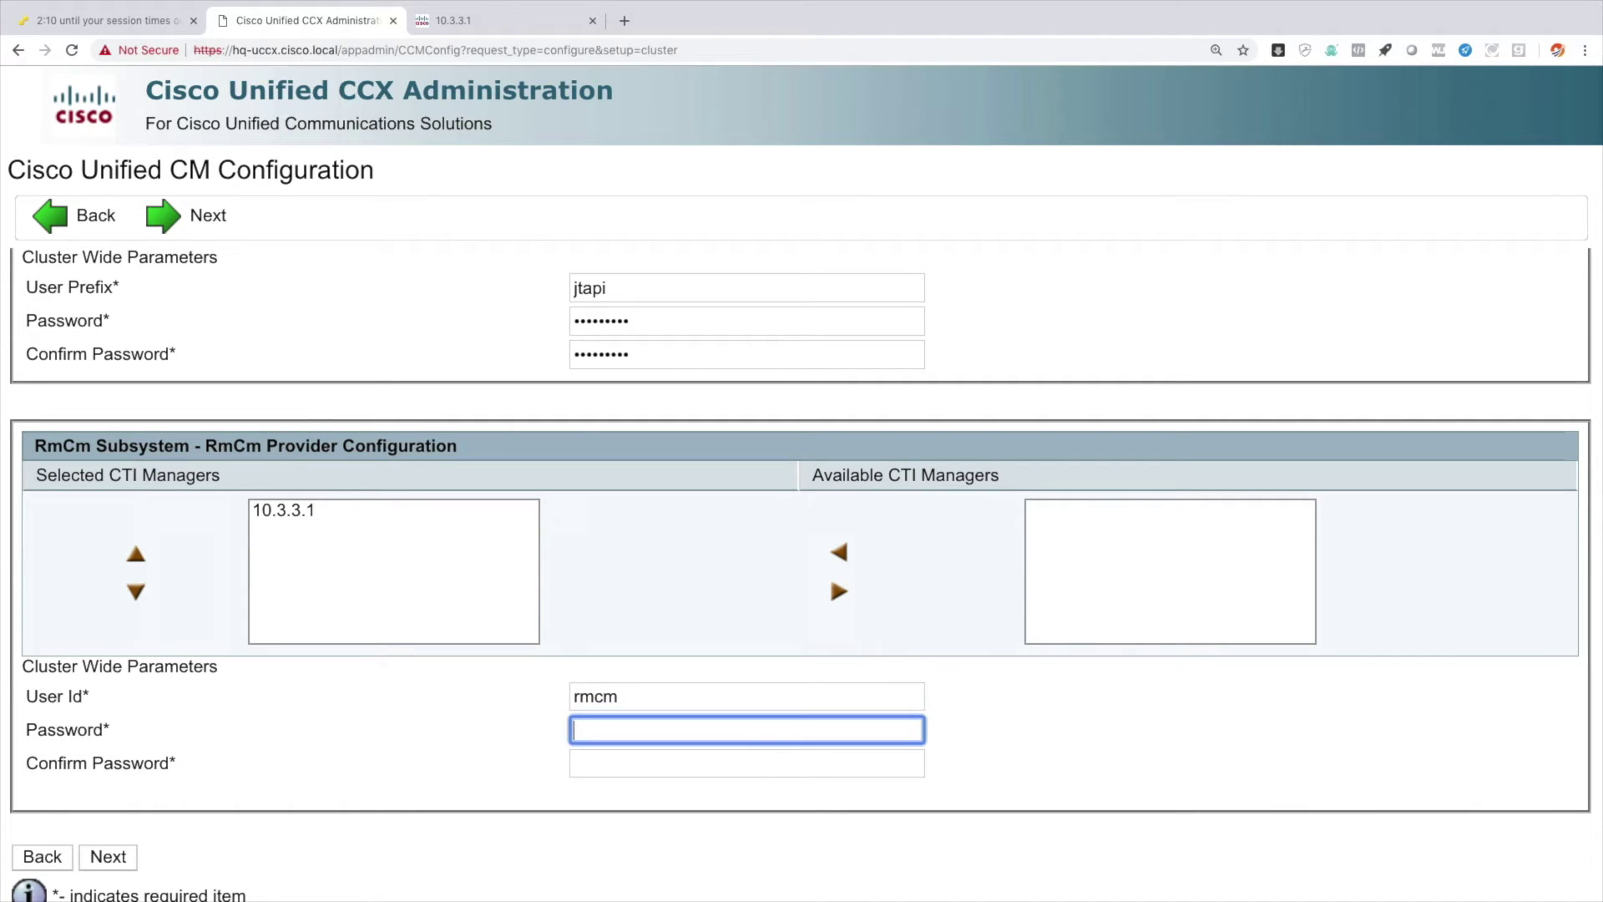
type("cisco!123")
key("Tab")
type("cisco!123")
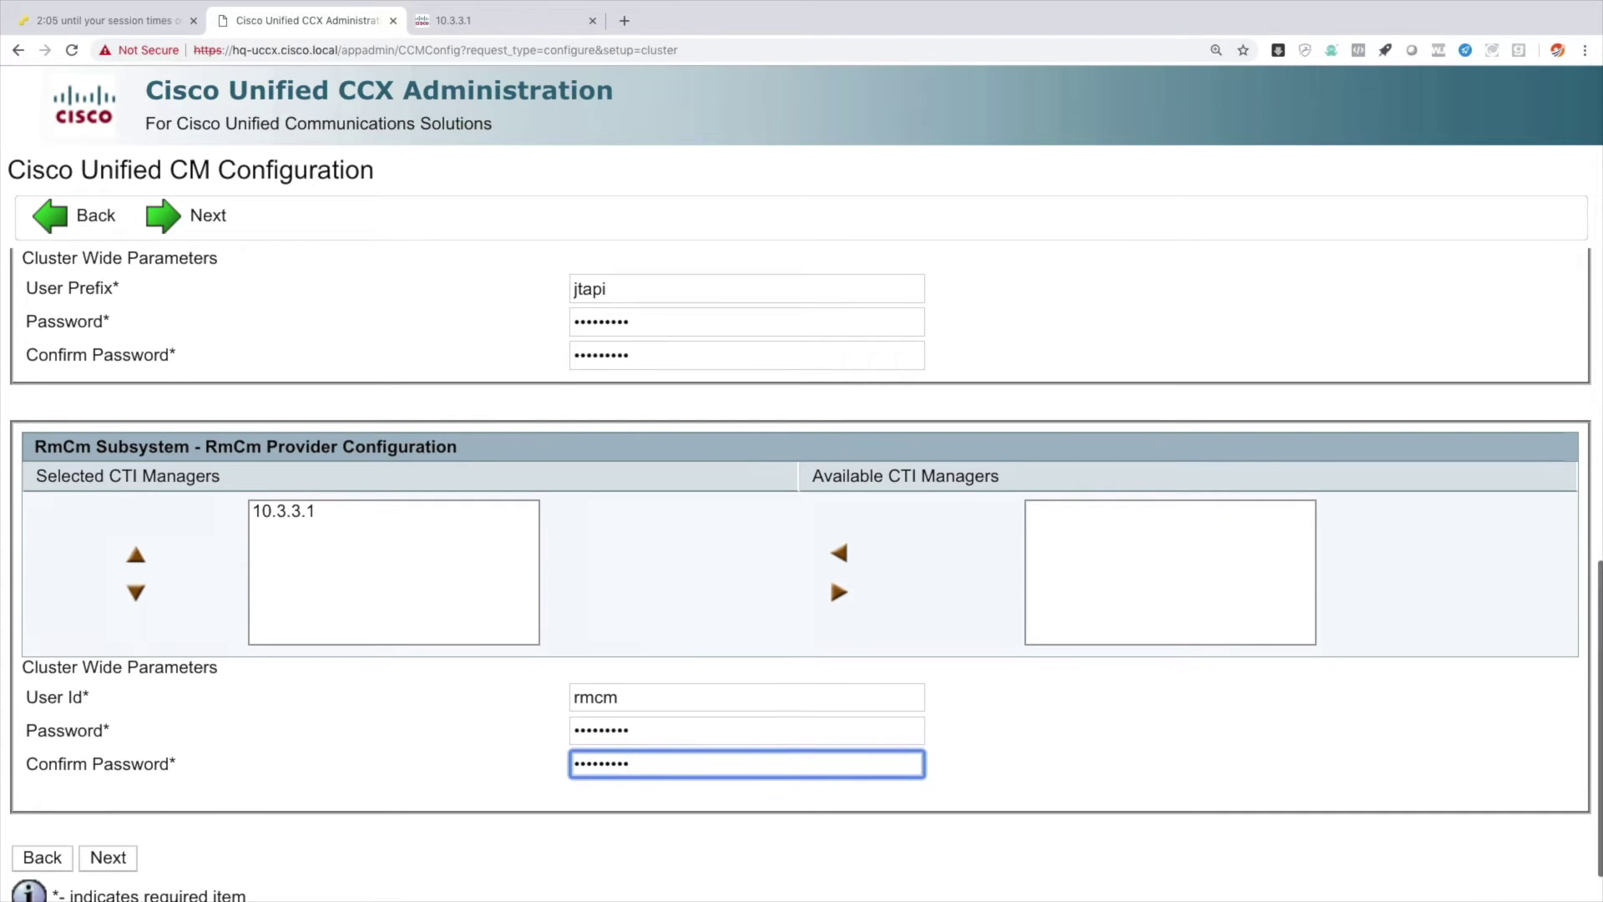
scroll(258, 835, "down", 1)
left_click(113, 805)
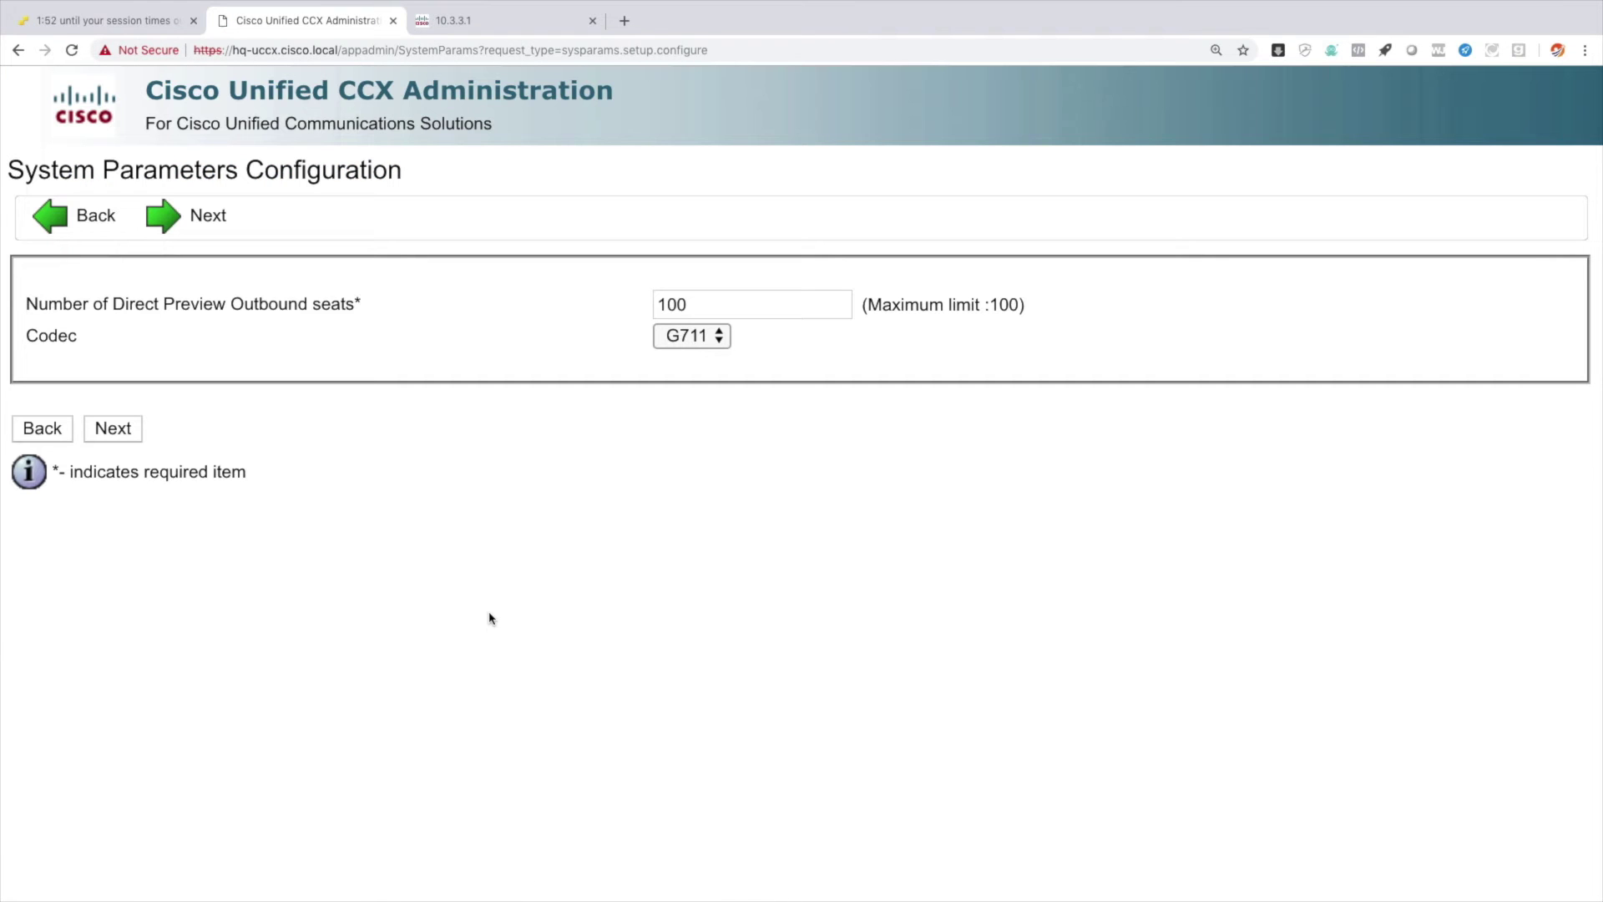
Keep the default system parameters and make en_US the Group Default IVR language.
left_click(115, 432)
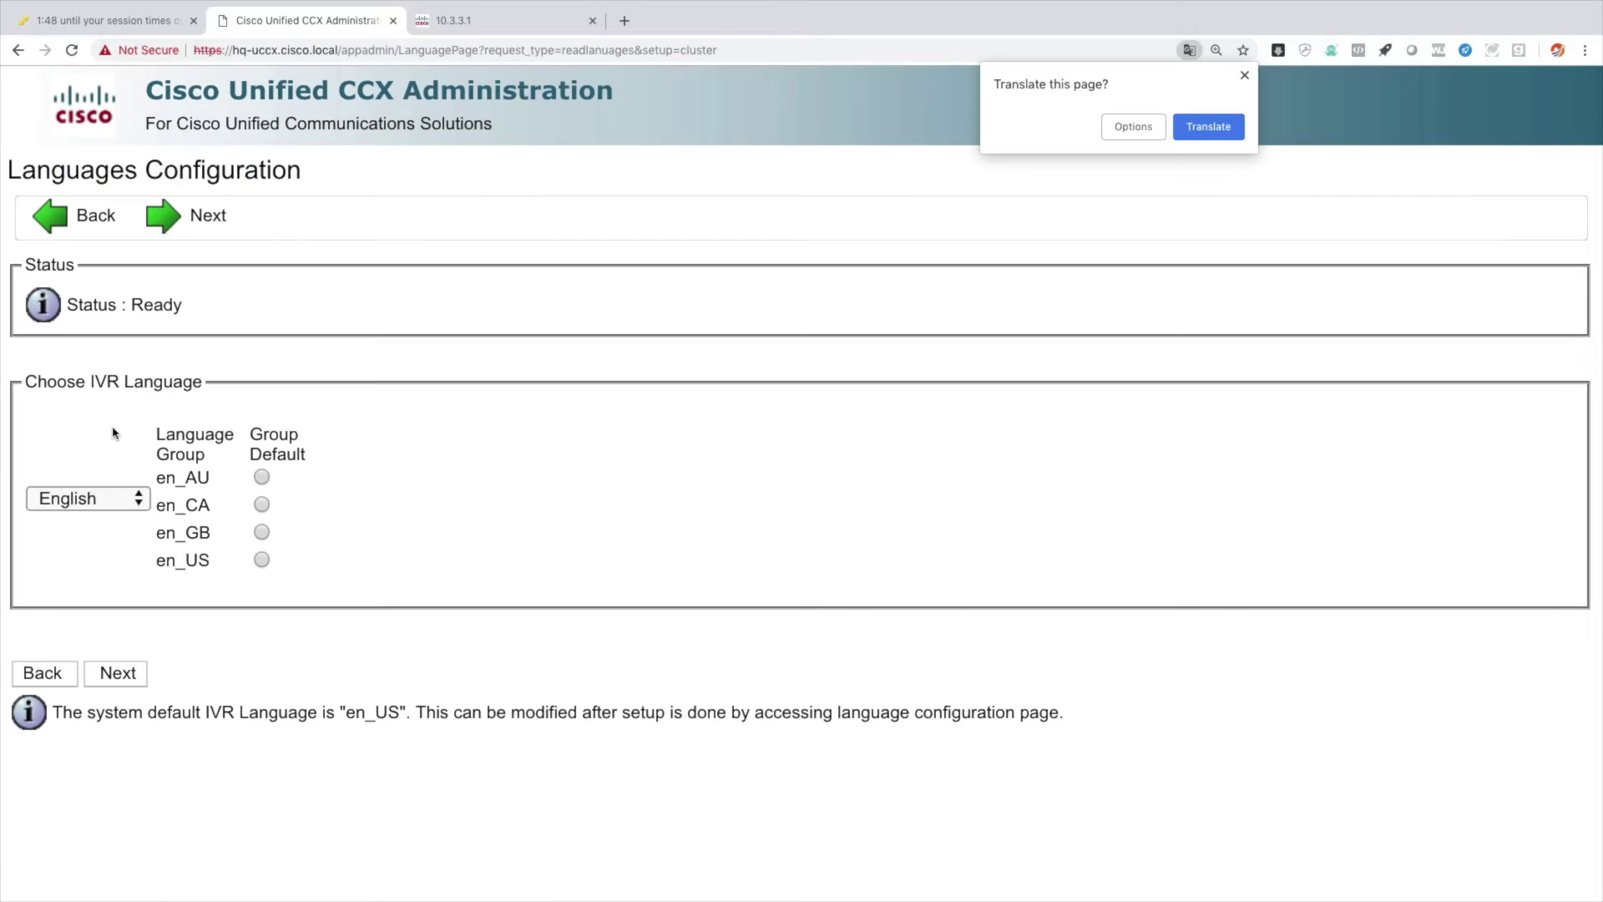
left_click(261, 560)
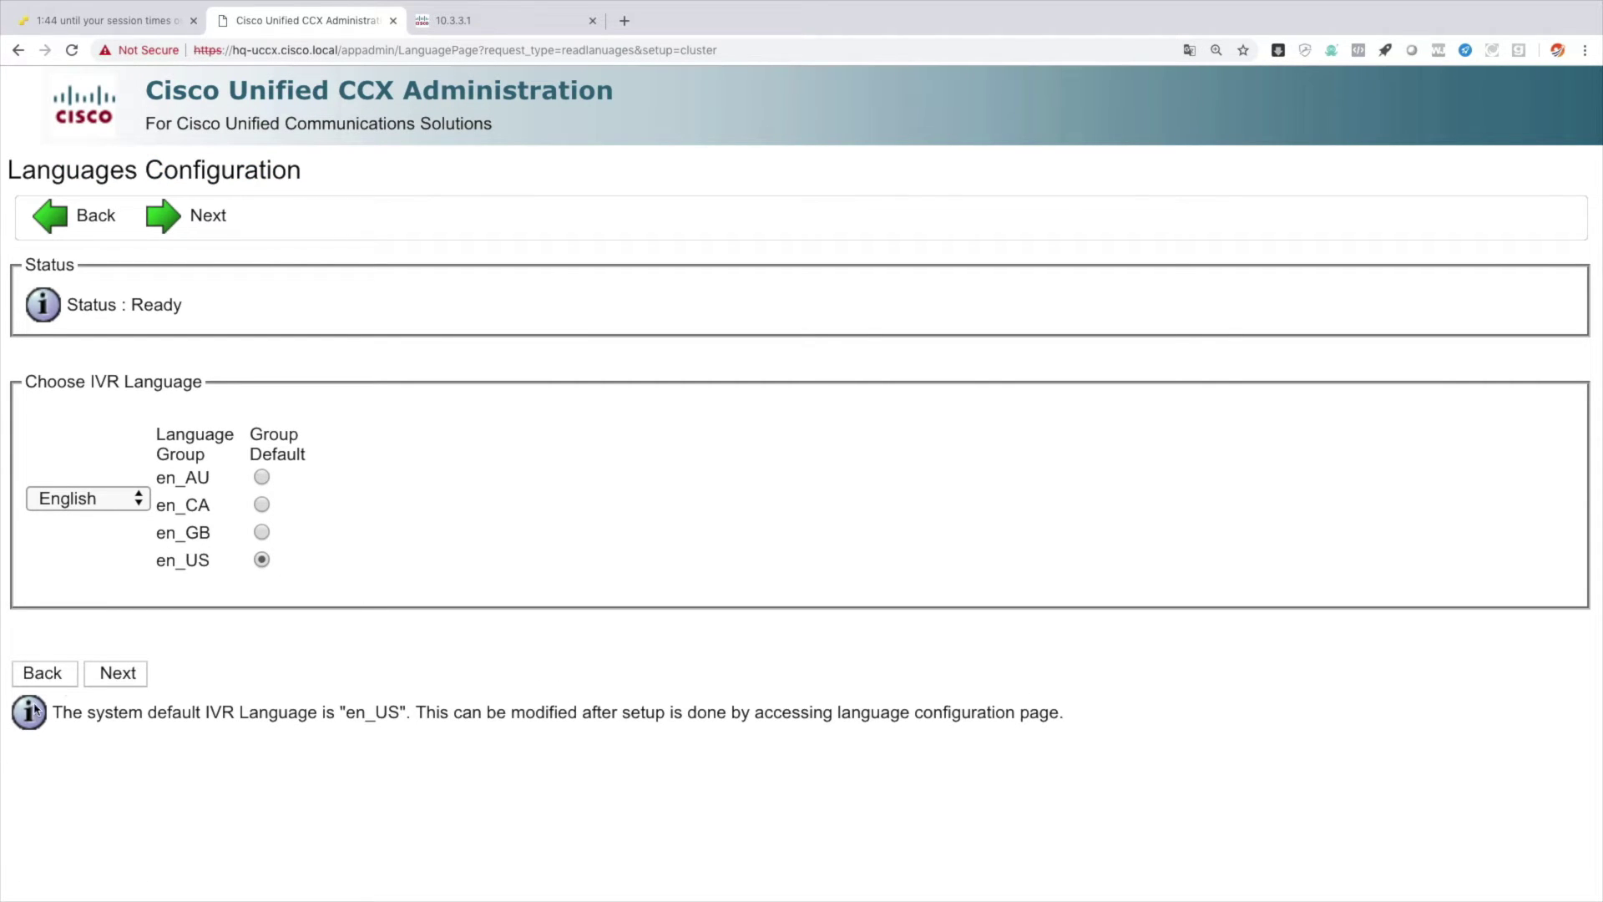
left_click(111, 679)
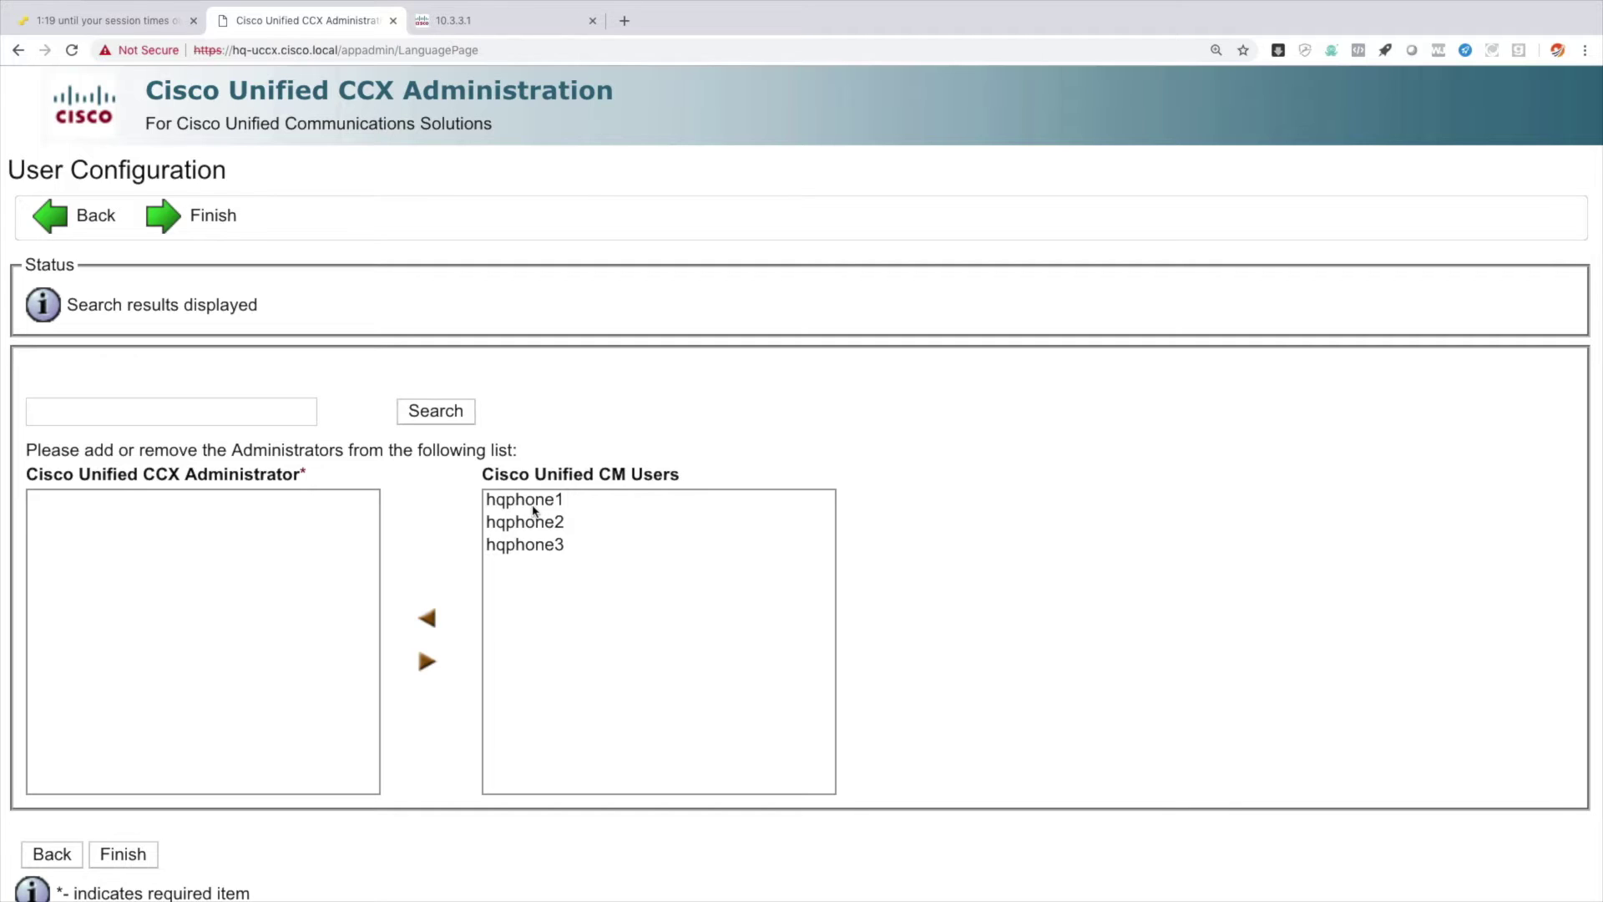
Assign hqphone1 as the Unified CCX administrator and finish the setup wizard.
left_click(535, 509)
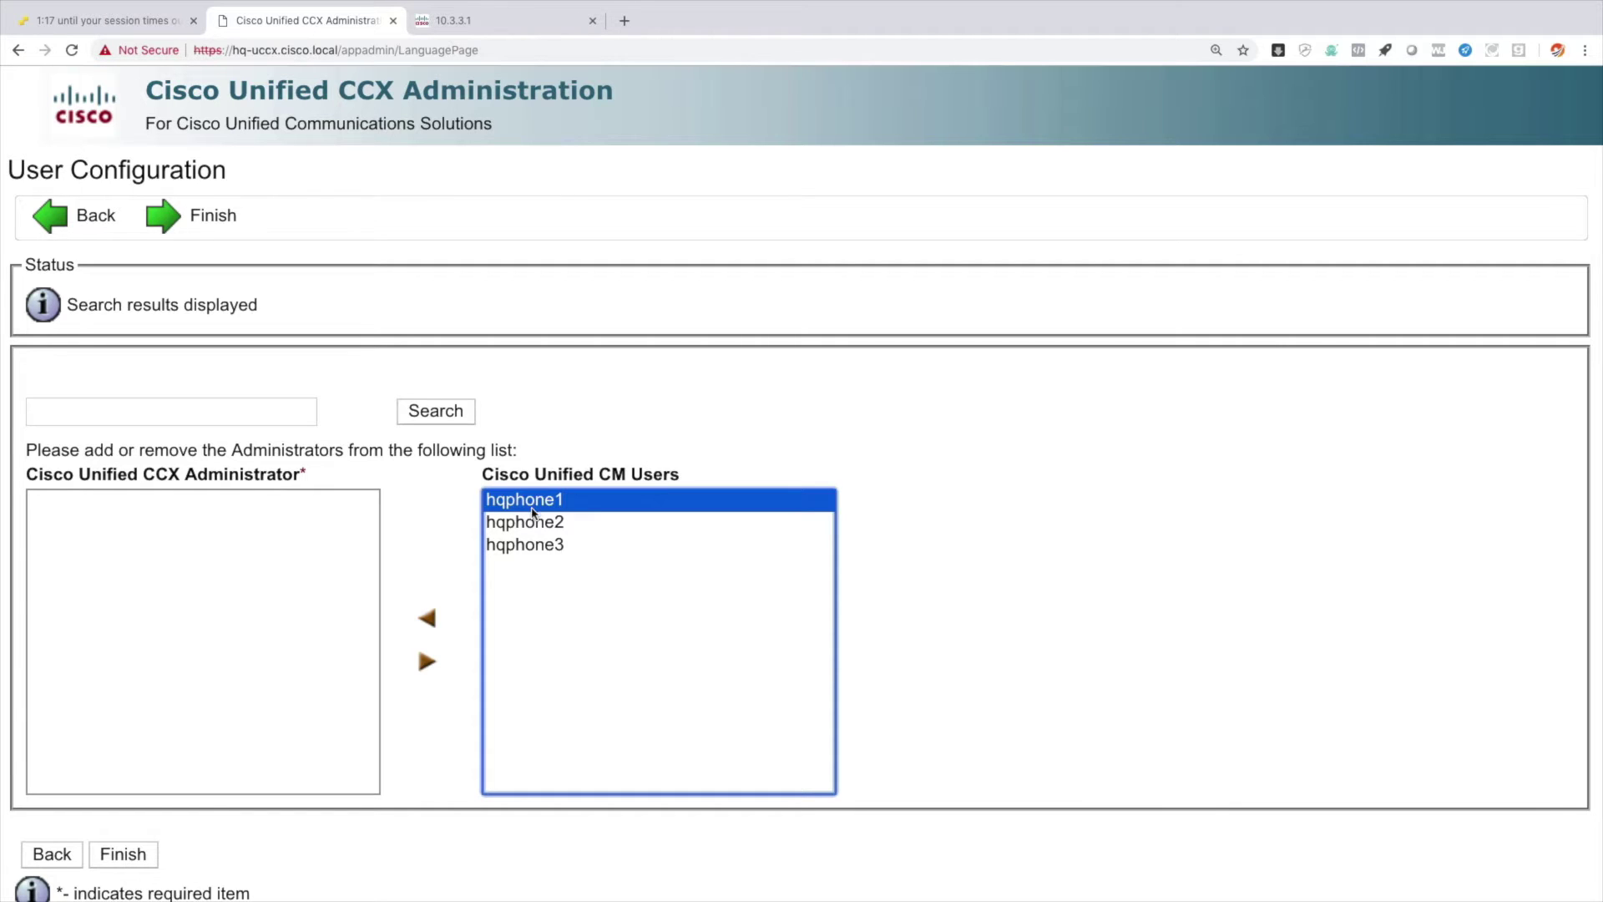
left_click(427, 621)
scroll(526, 574, "down", 1)
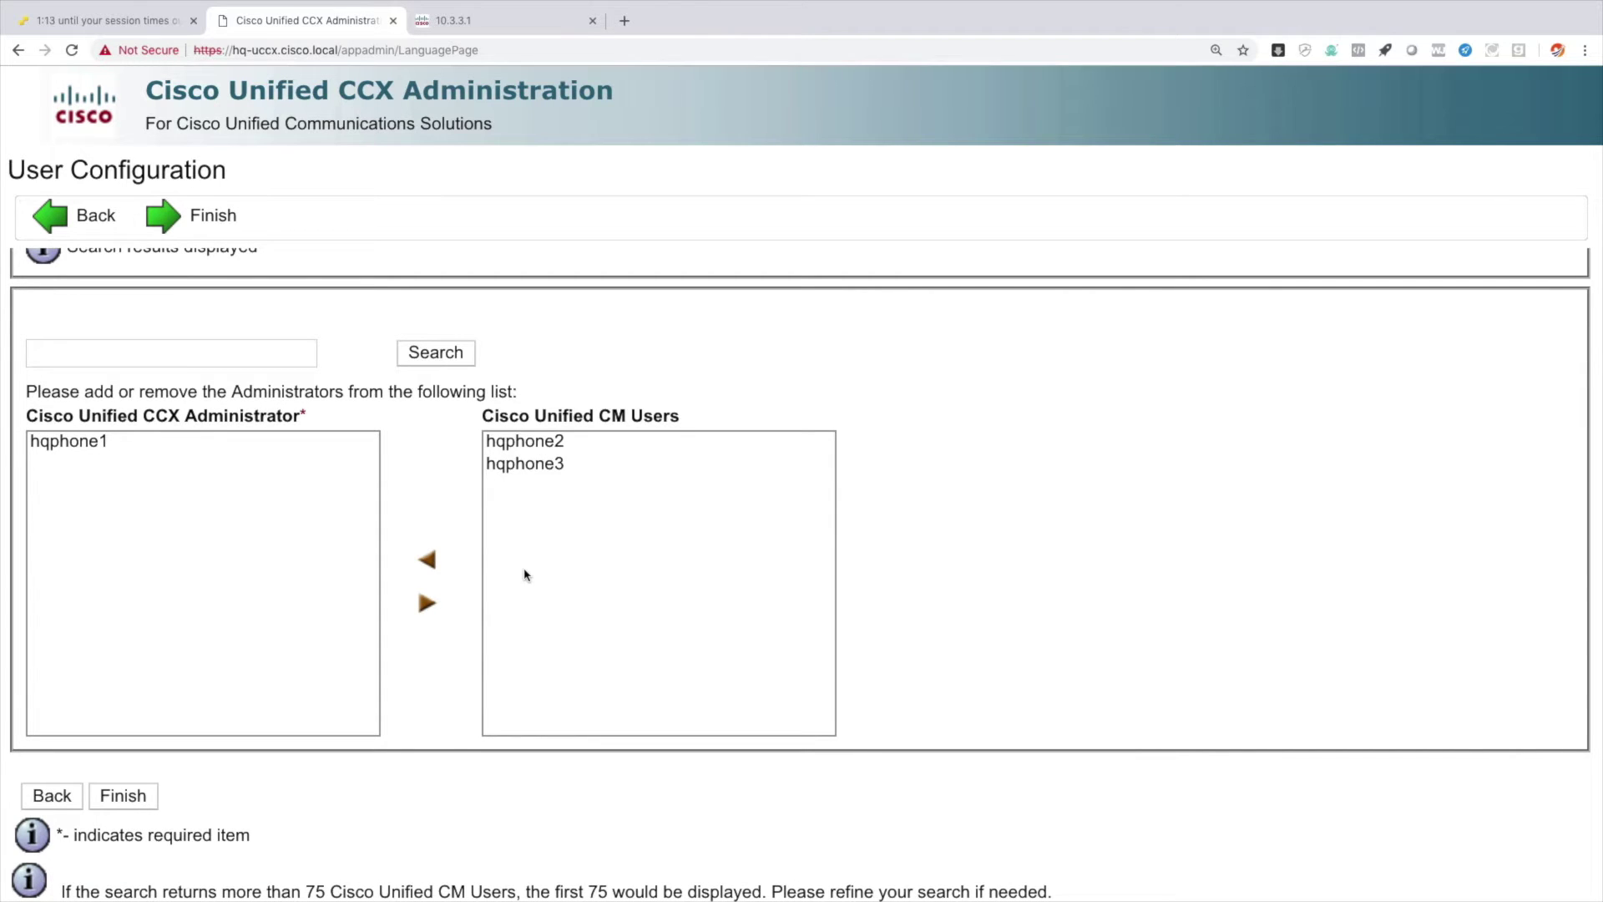
left_click(127, 798)
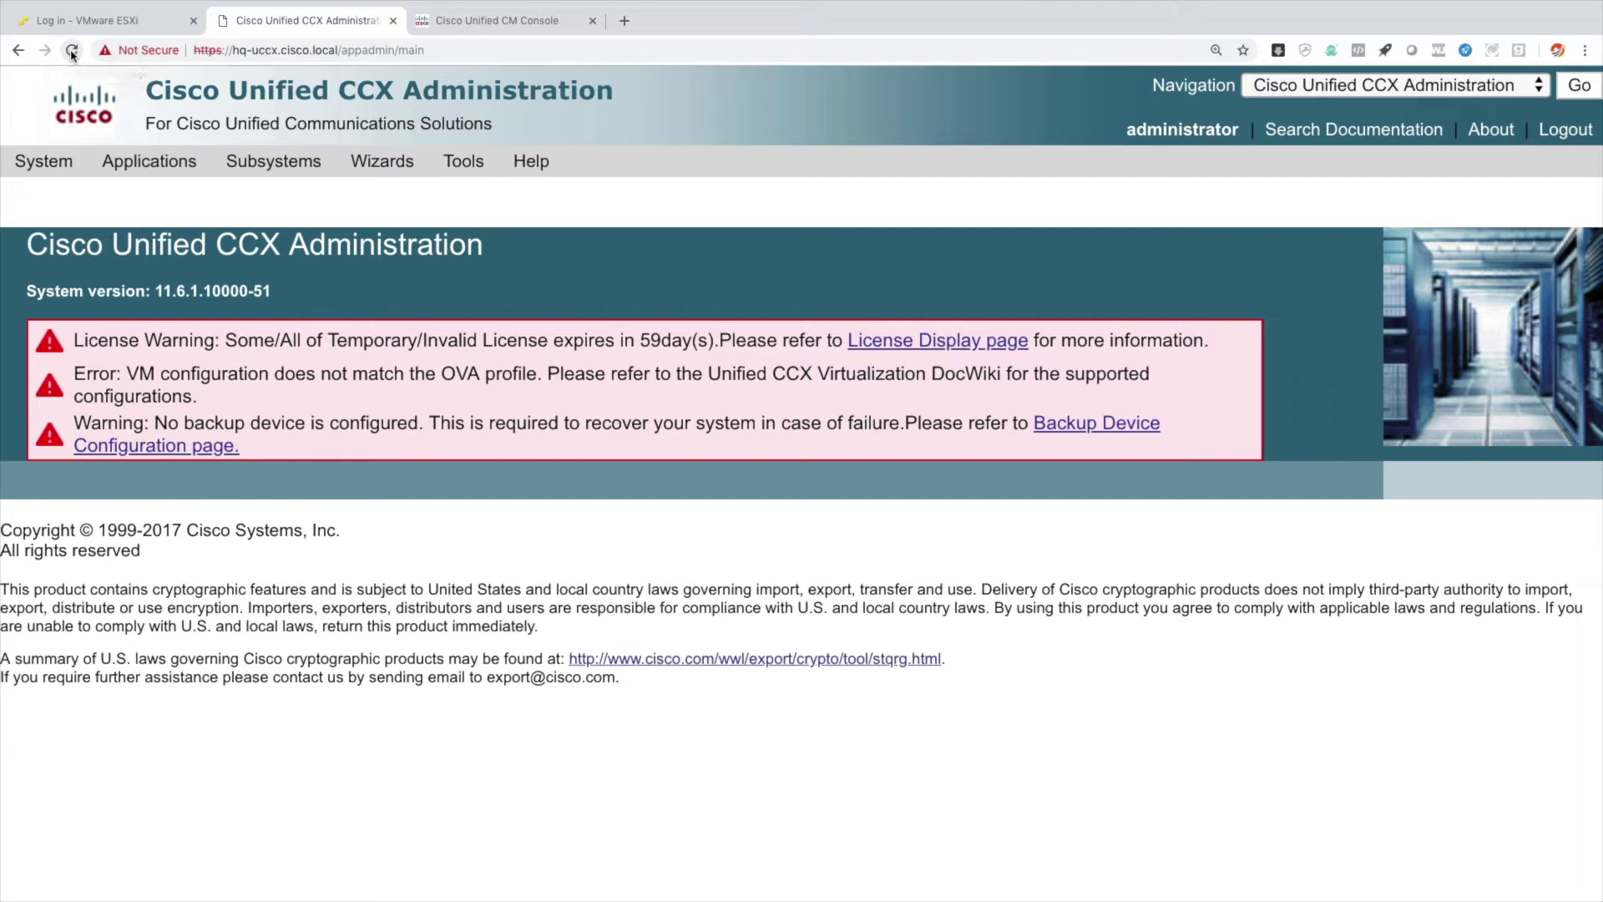
left_click(498, 23)
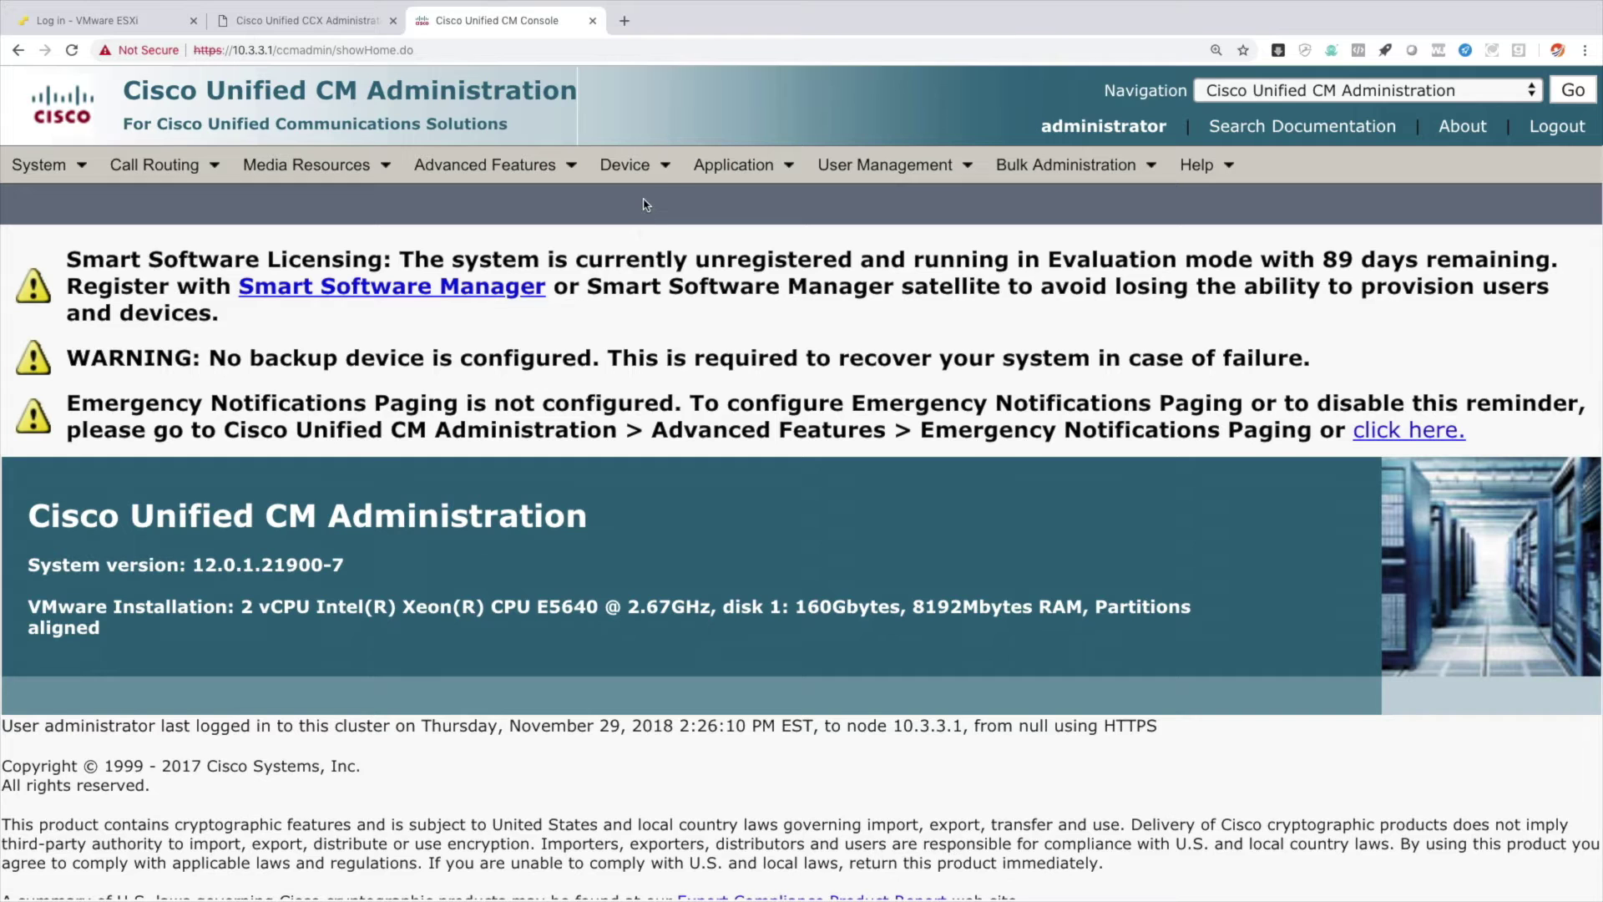
mouse_move(885, 165)
left_click(861, 204)
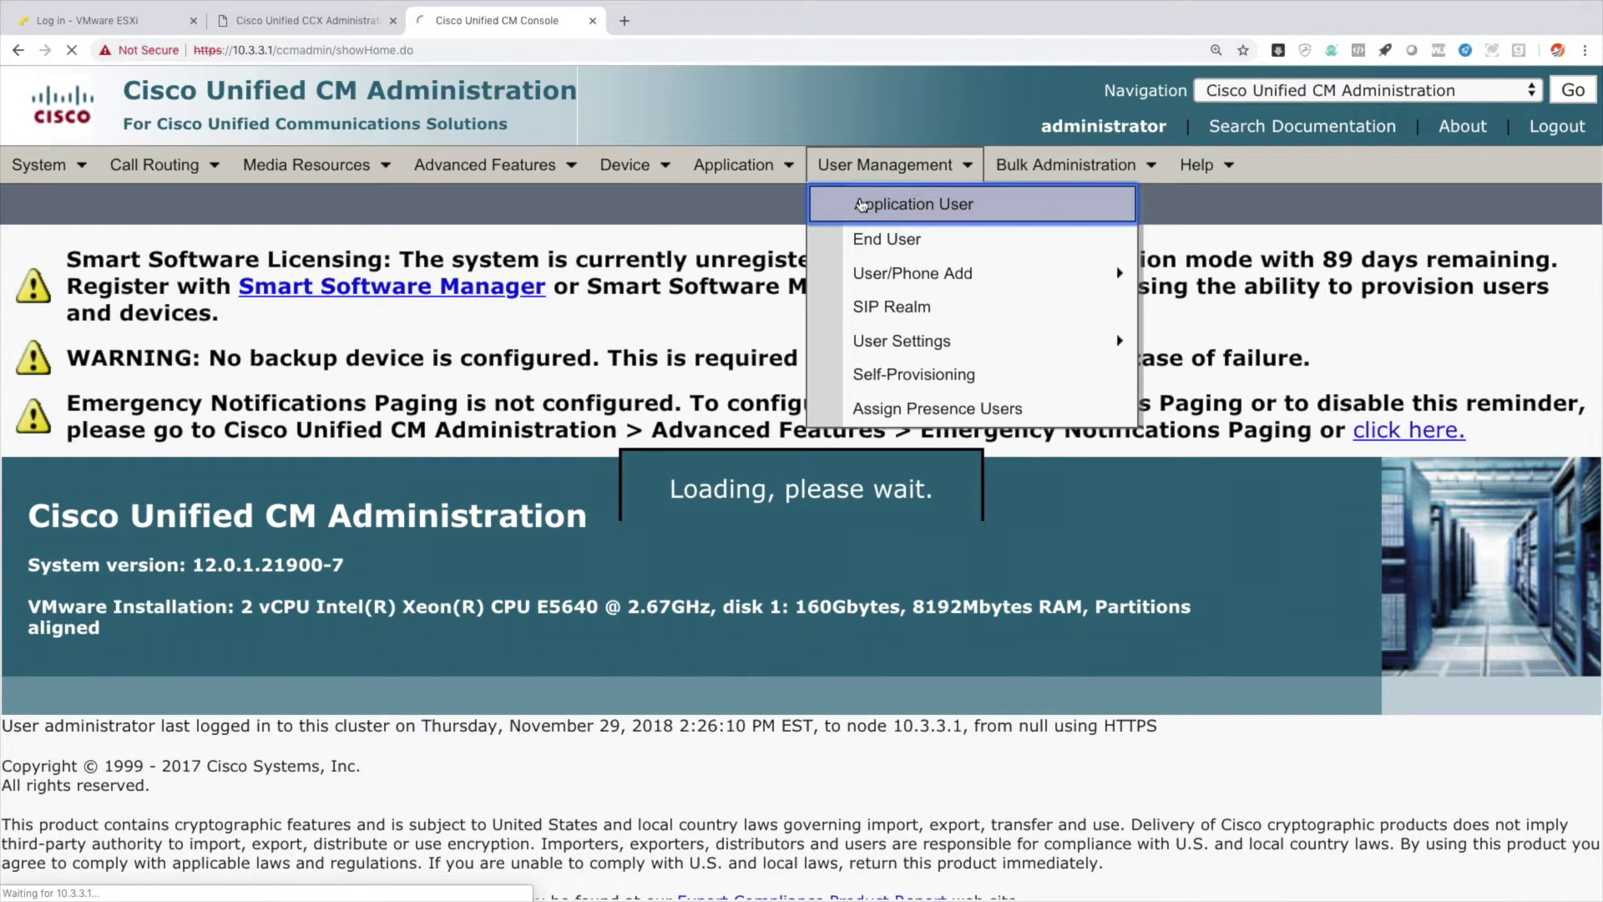
left_click(761, 364)
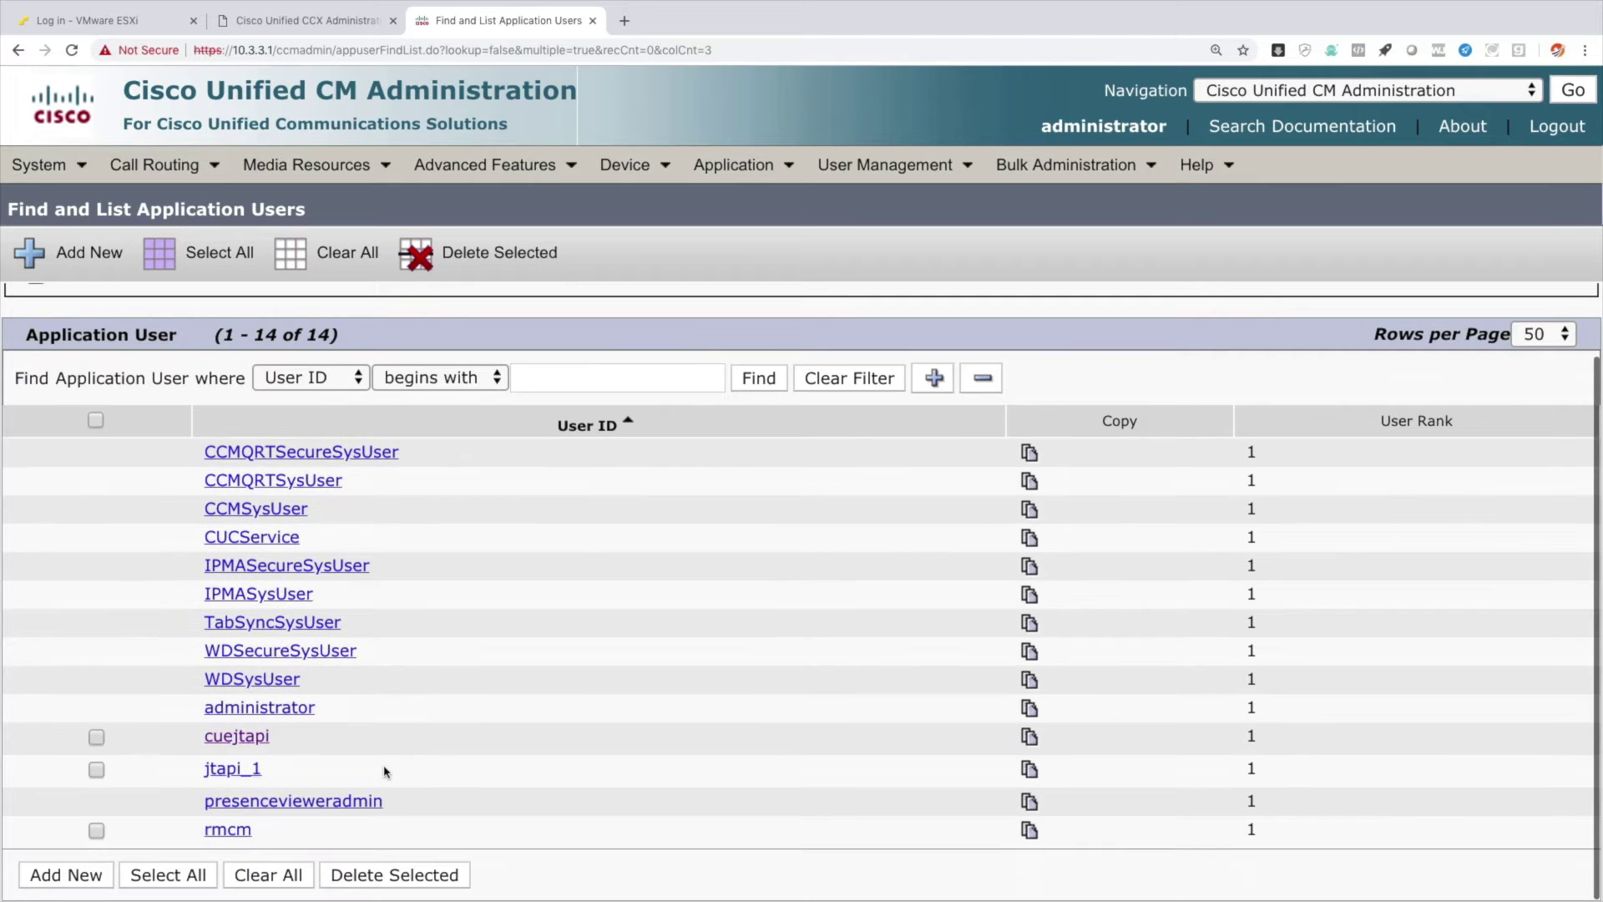
left_click_drag(275, 775, 187, 775)
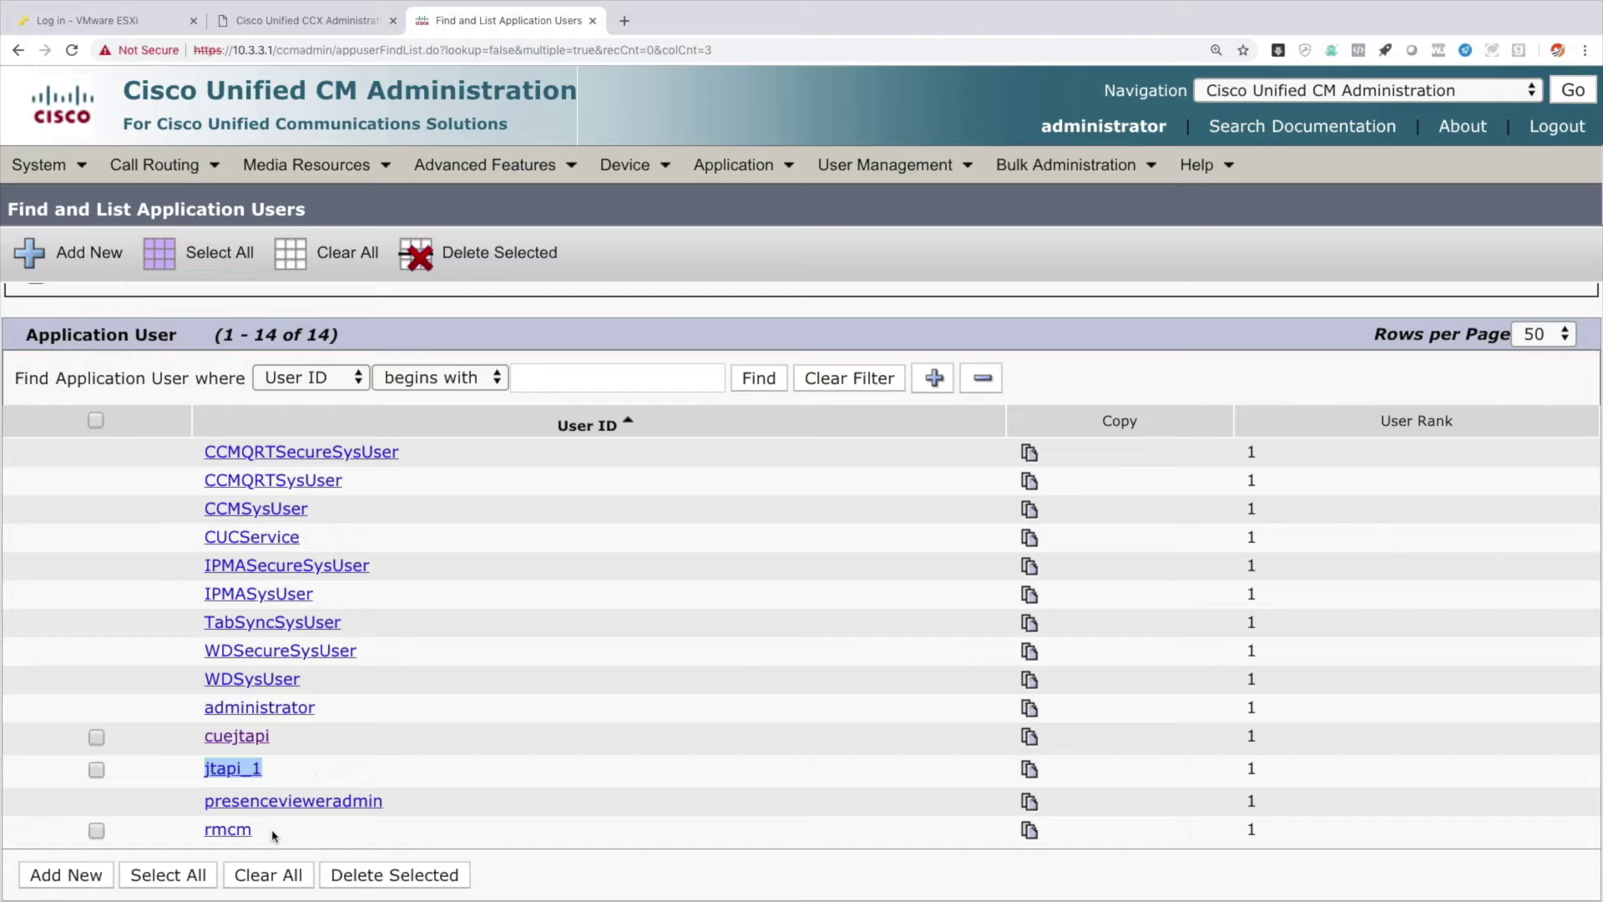
left_click_drag(273, 835, 203, 835)
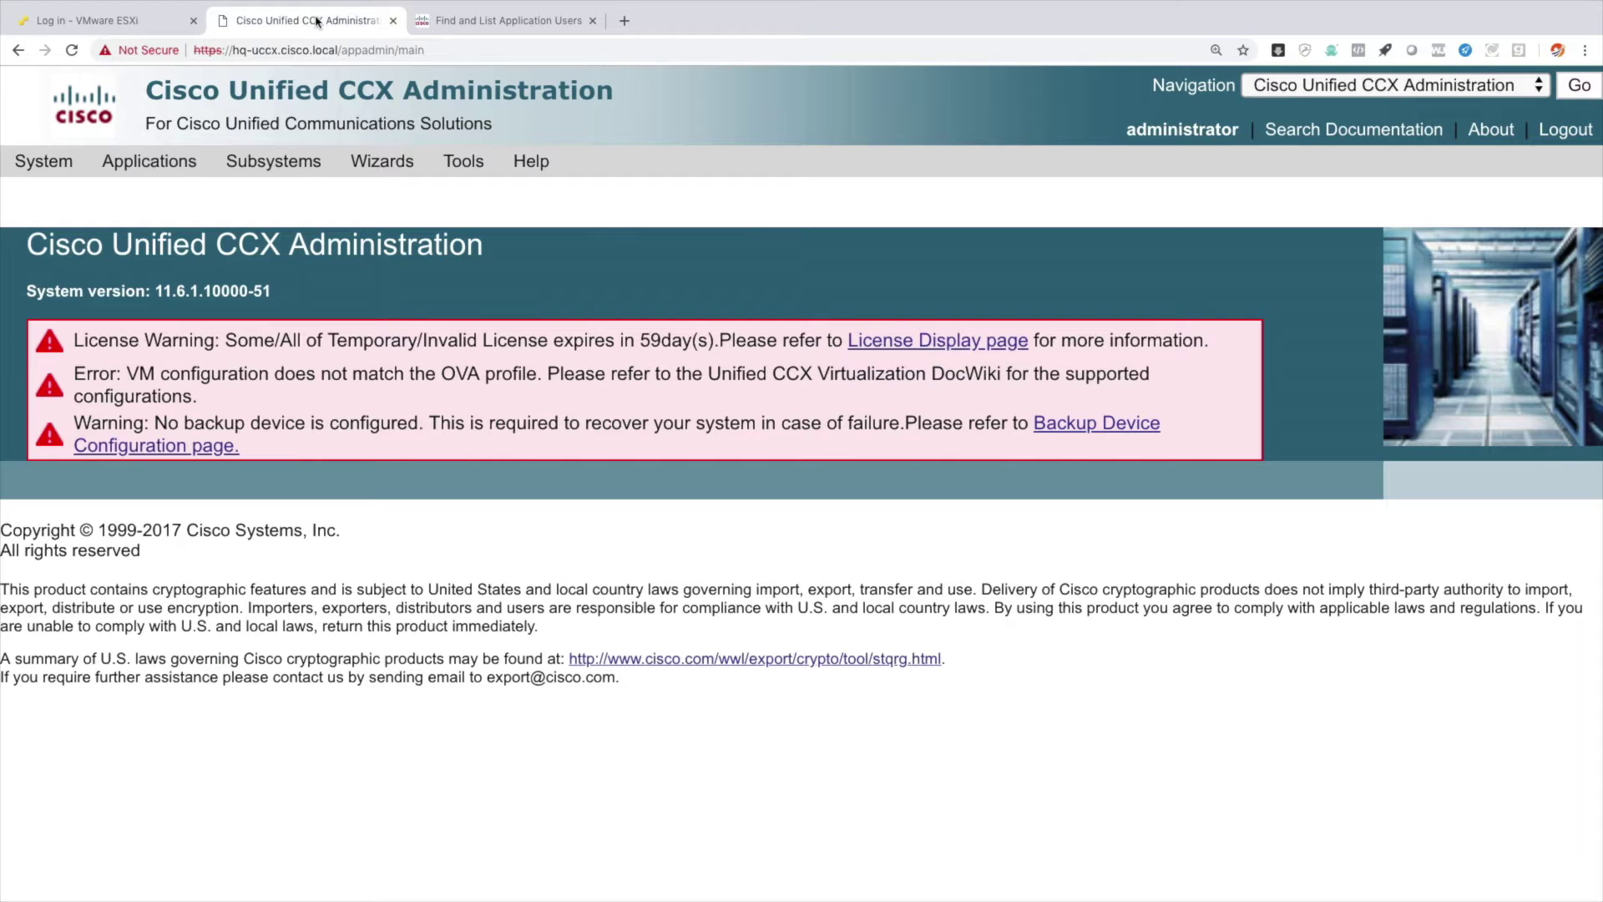
left_click(321, 21)
Launch the RmCm Wizard's Description of Steps and advance to Skill Configuration.
left_click(368, 167)
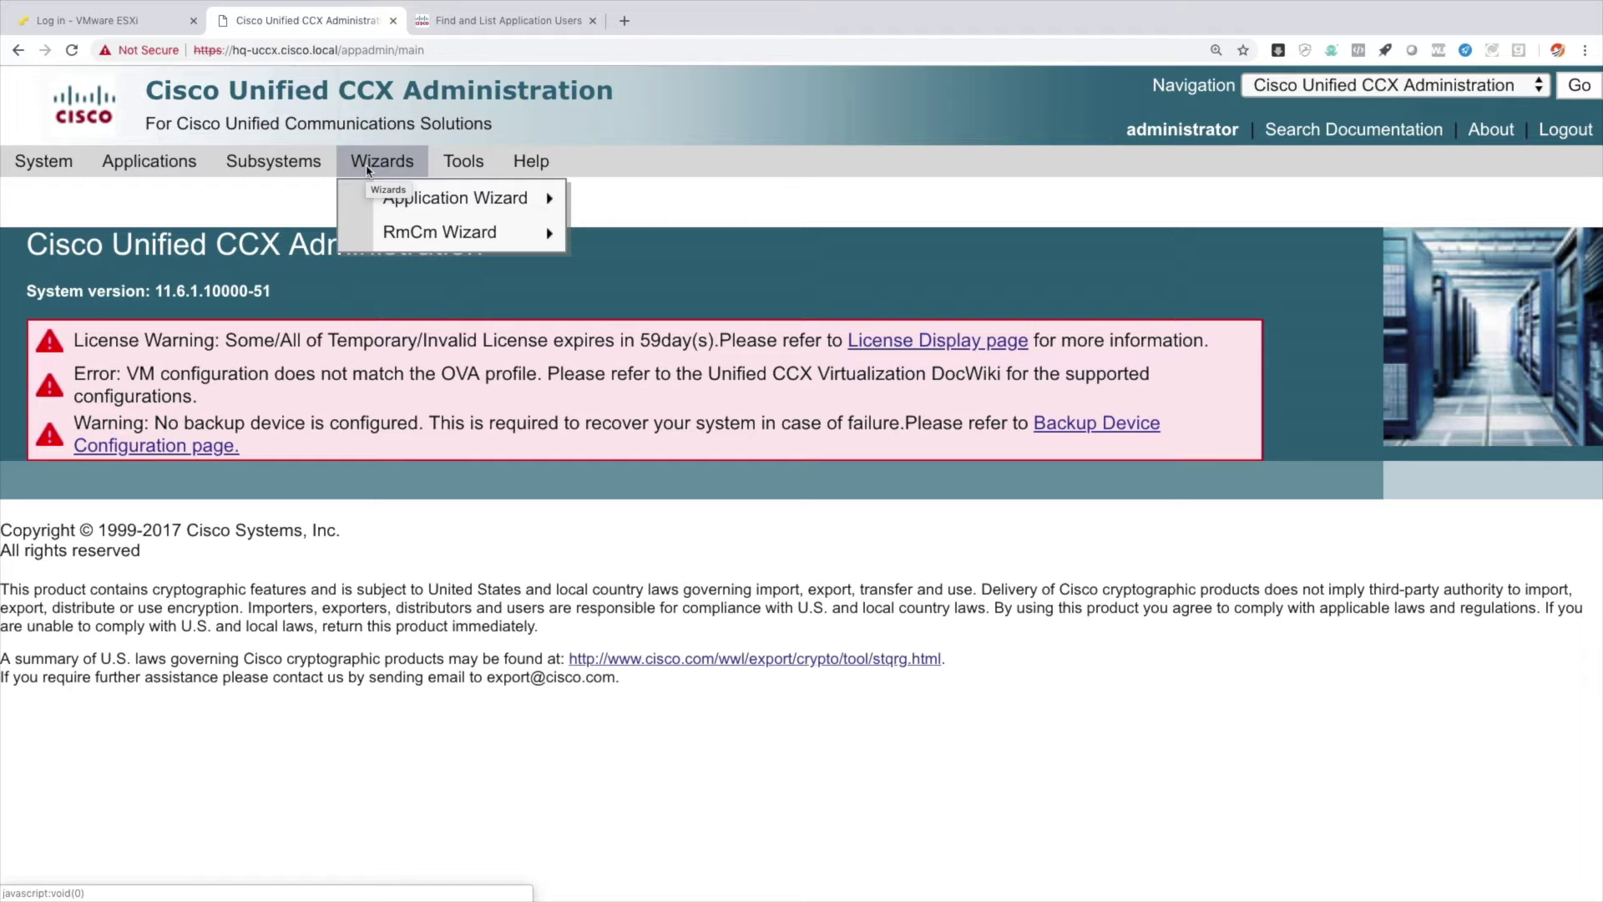
mouse_move(415, 235)
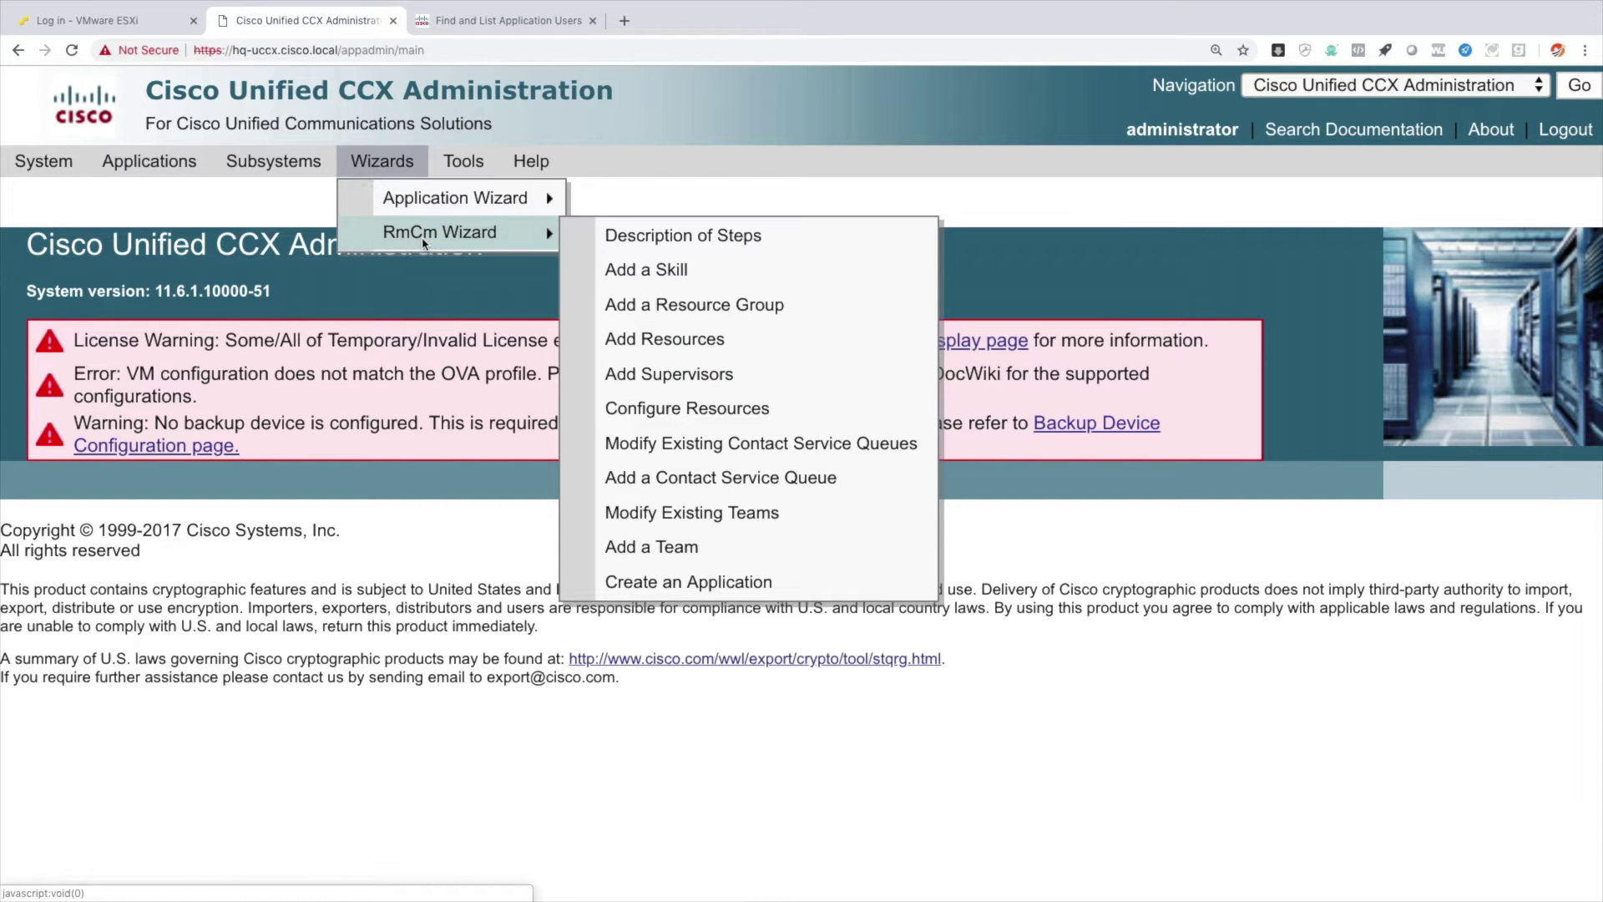
left_click(668, 238)
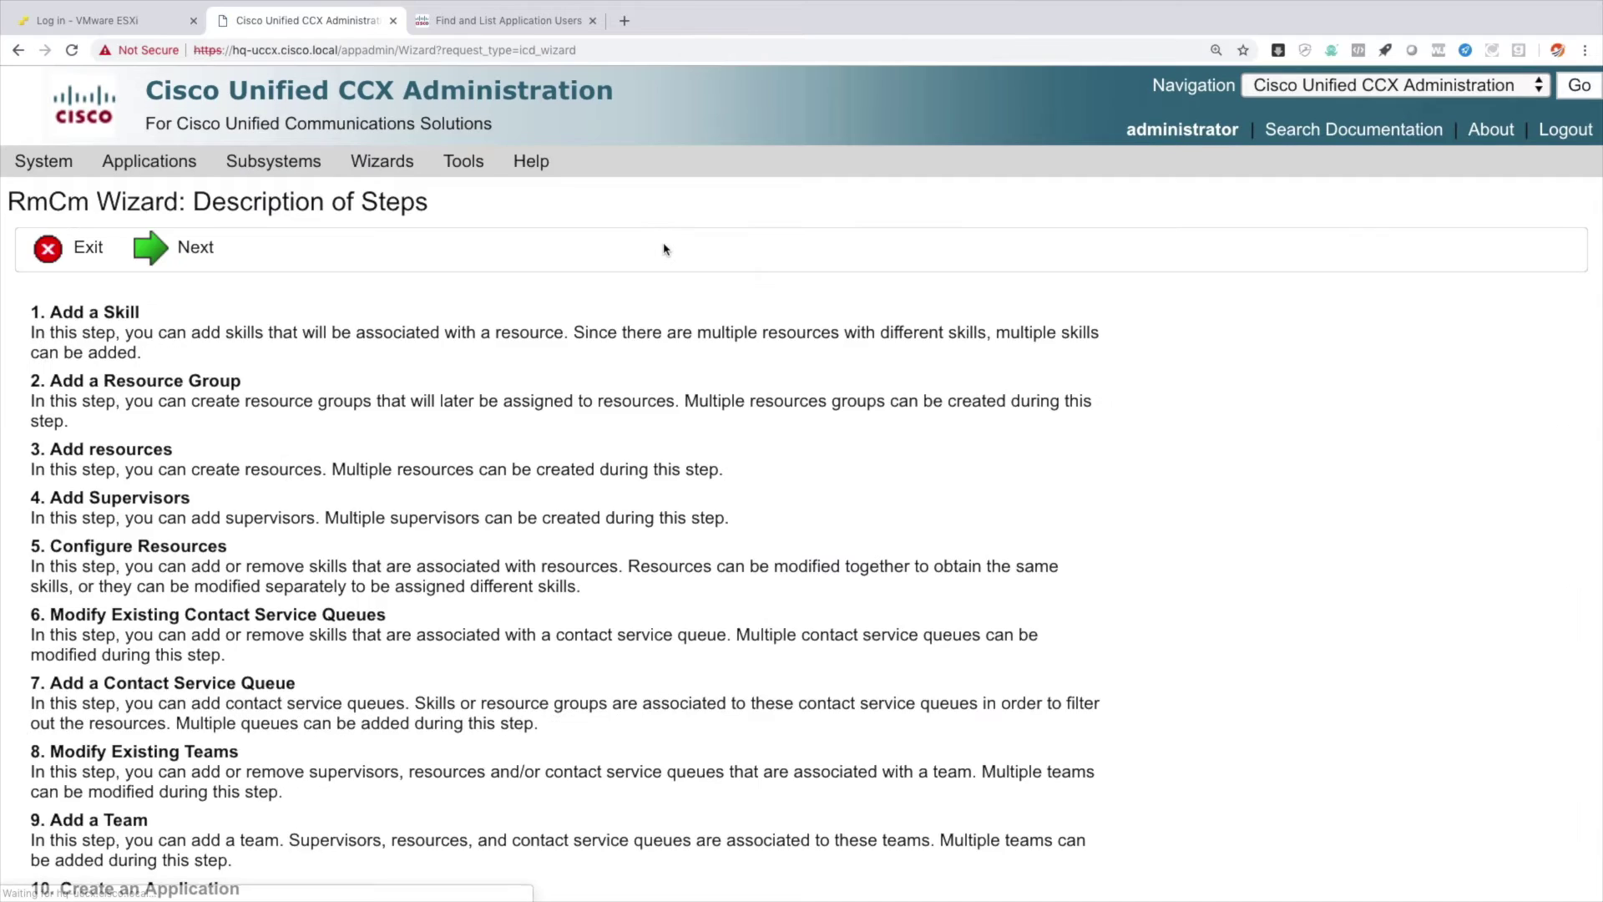
scroll(644, 401, "down", 2)
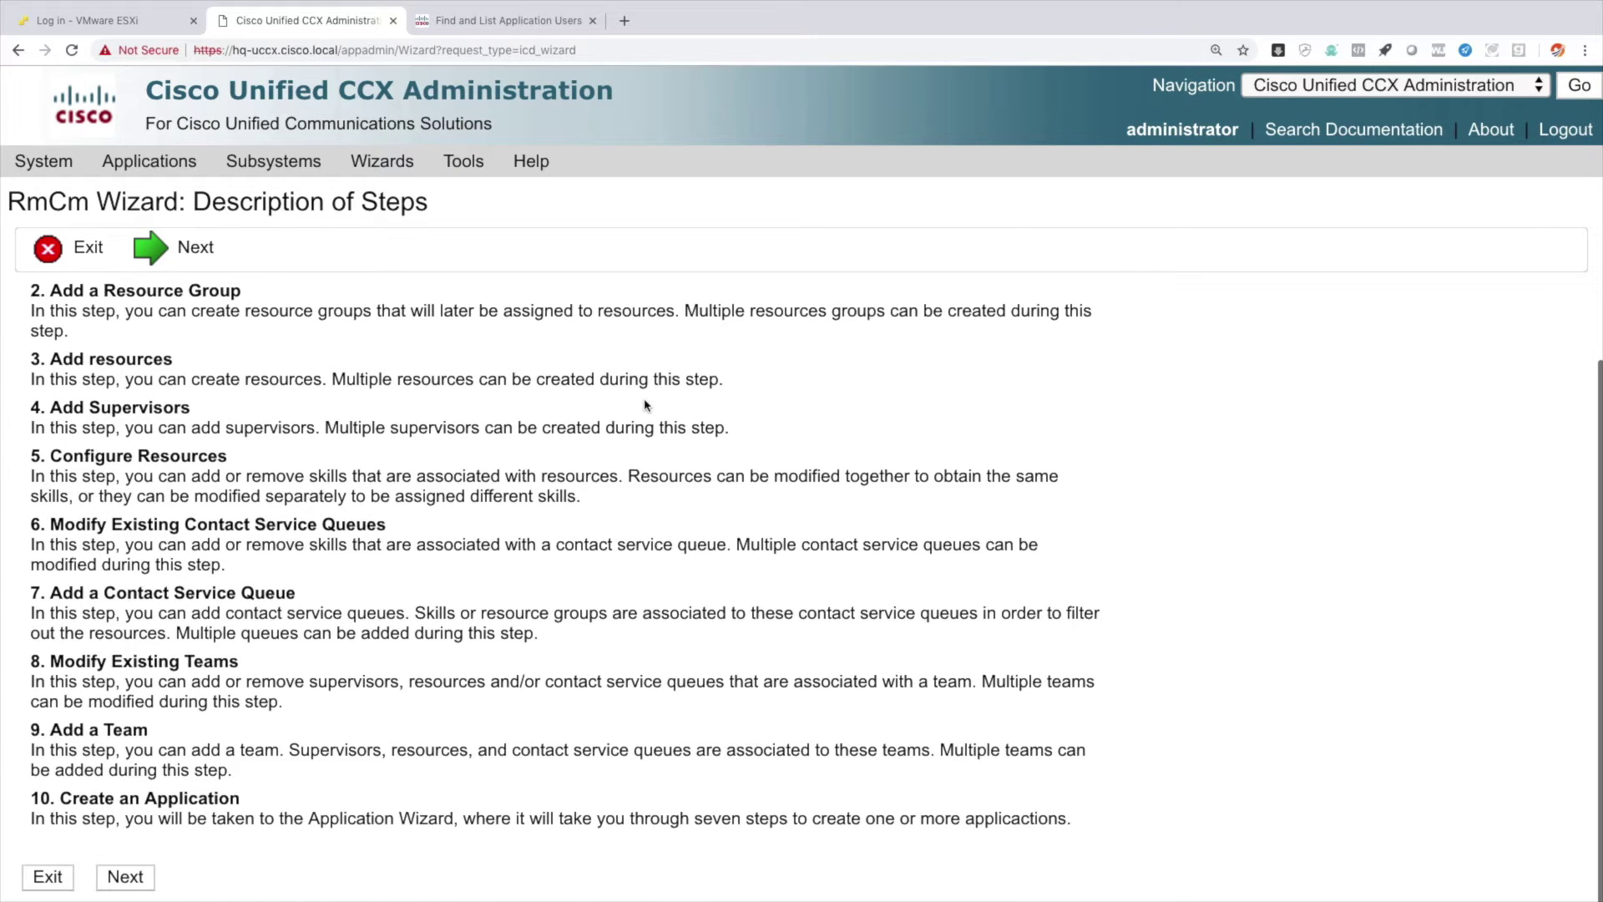
scroll(644, 401, "up", 2)
left_click(188, 257)
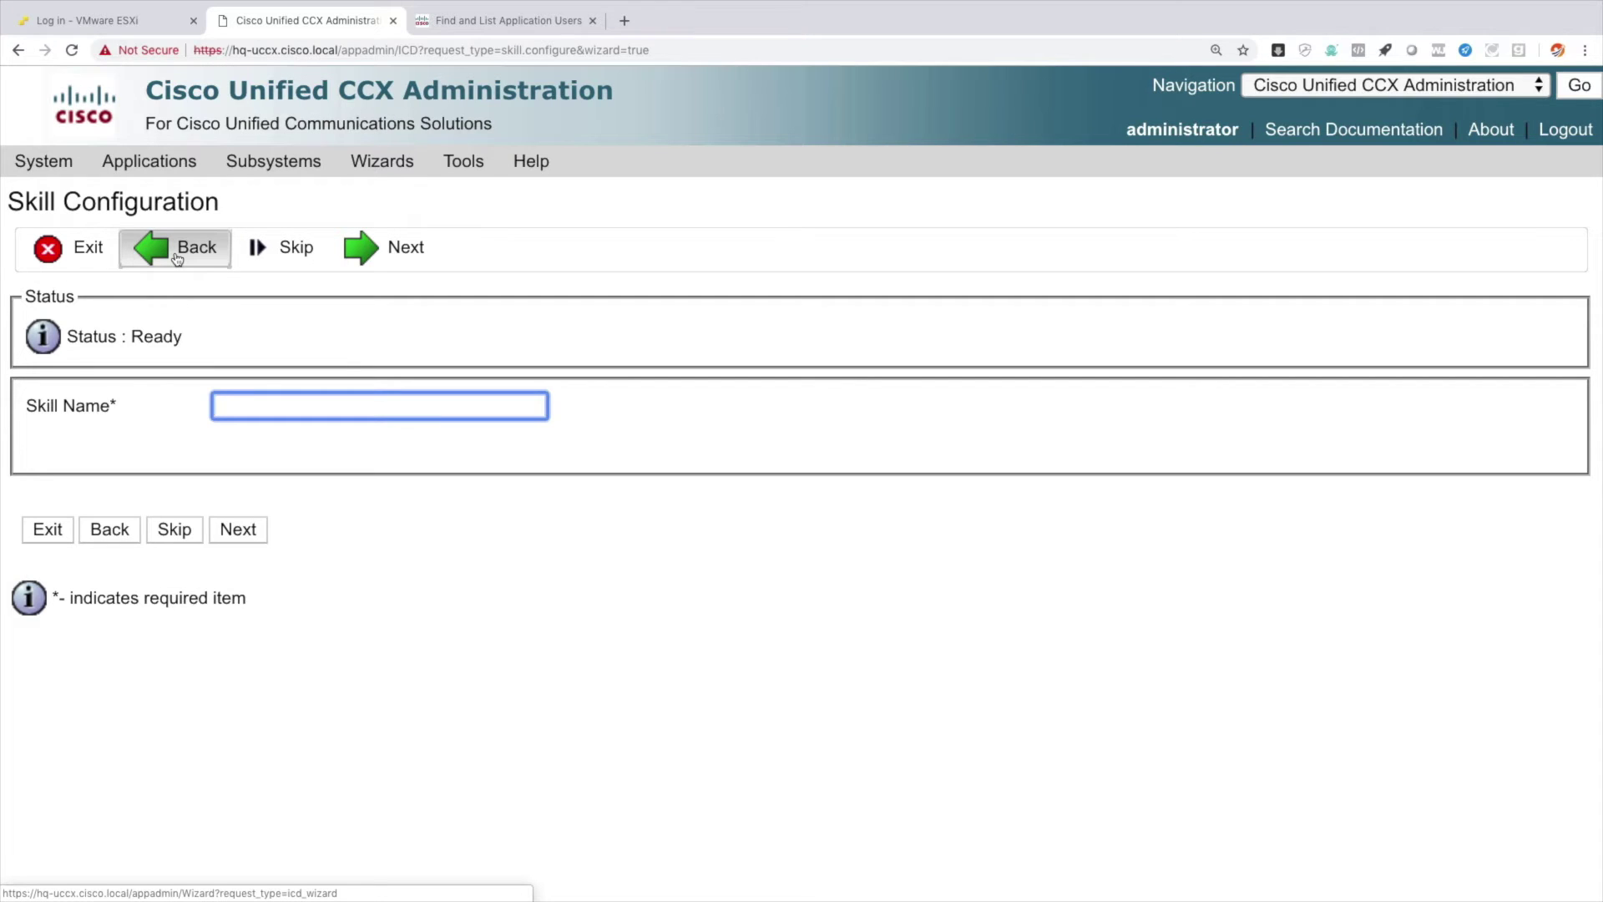
left_click(234, 171)
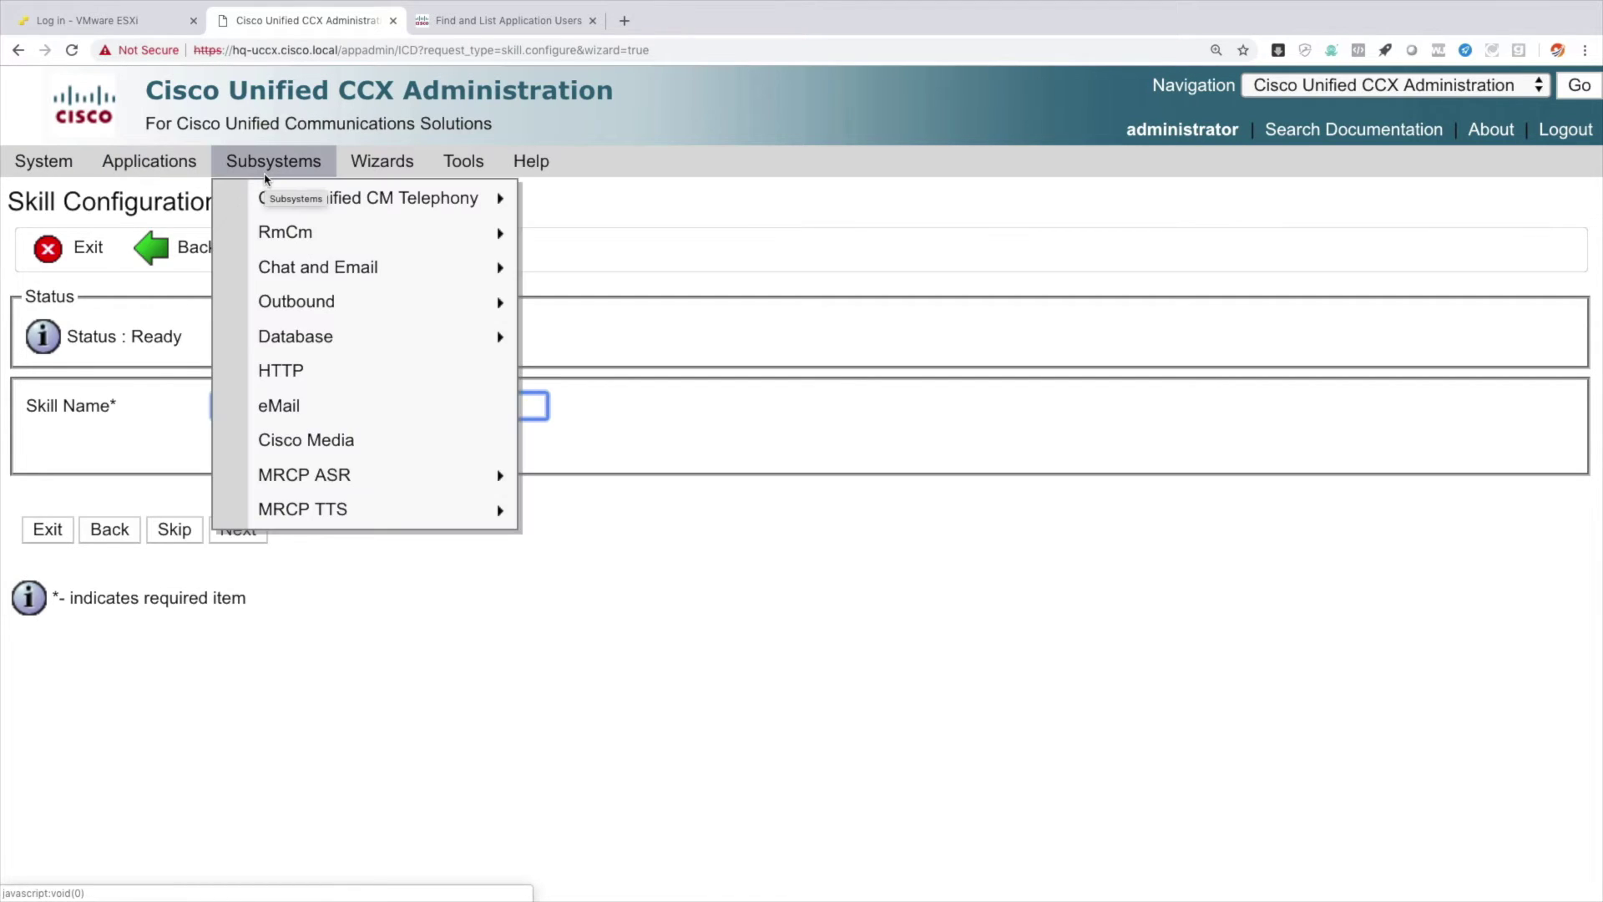
Start a new call control group 'CTI Ports' with 2 ports, prefix cti, starting number 2301.
mouse_move(280, 198)
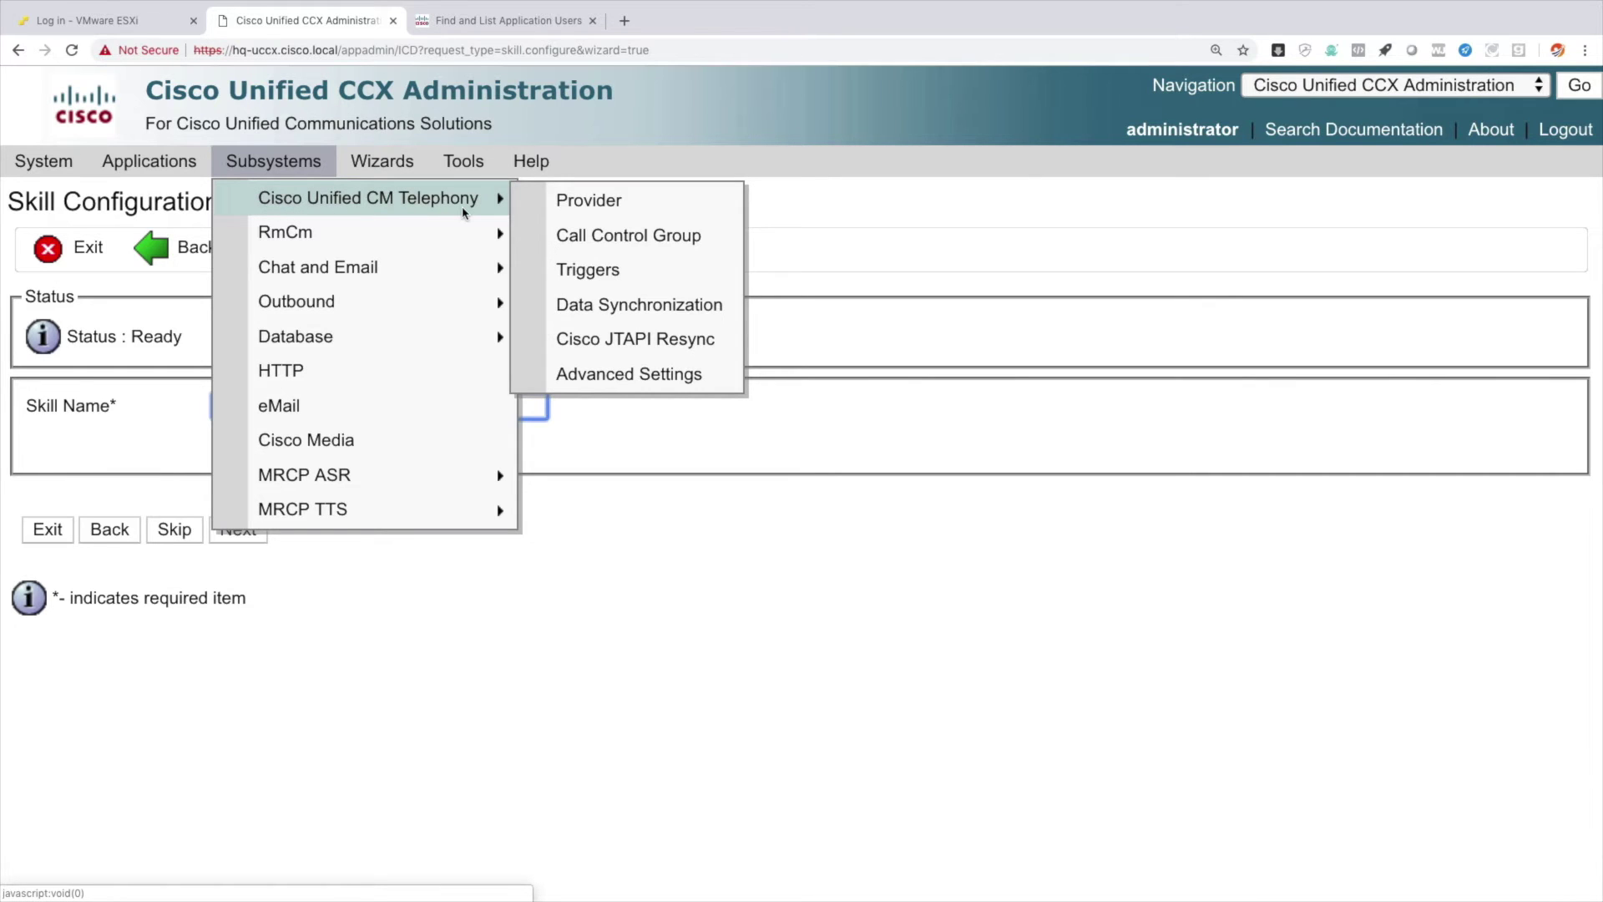
left_click(678, 238)
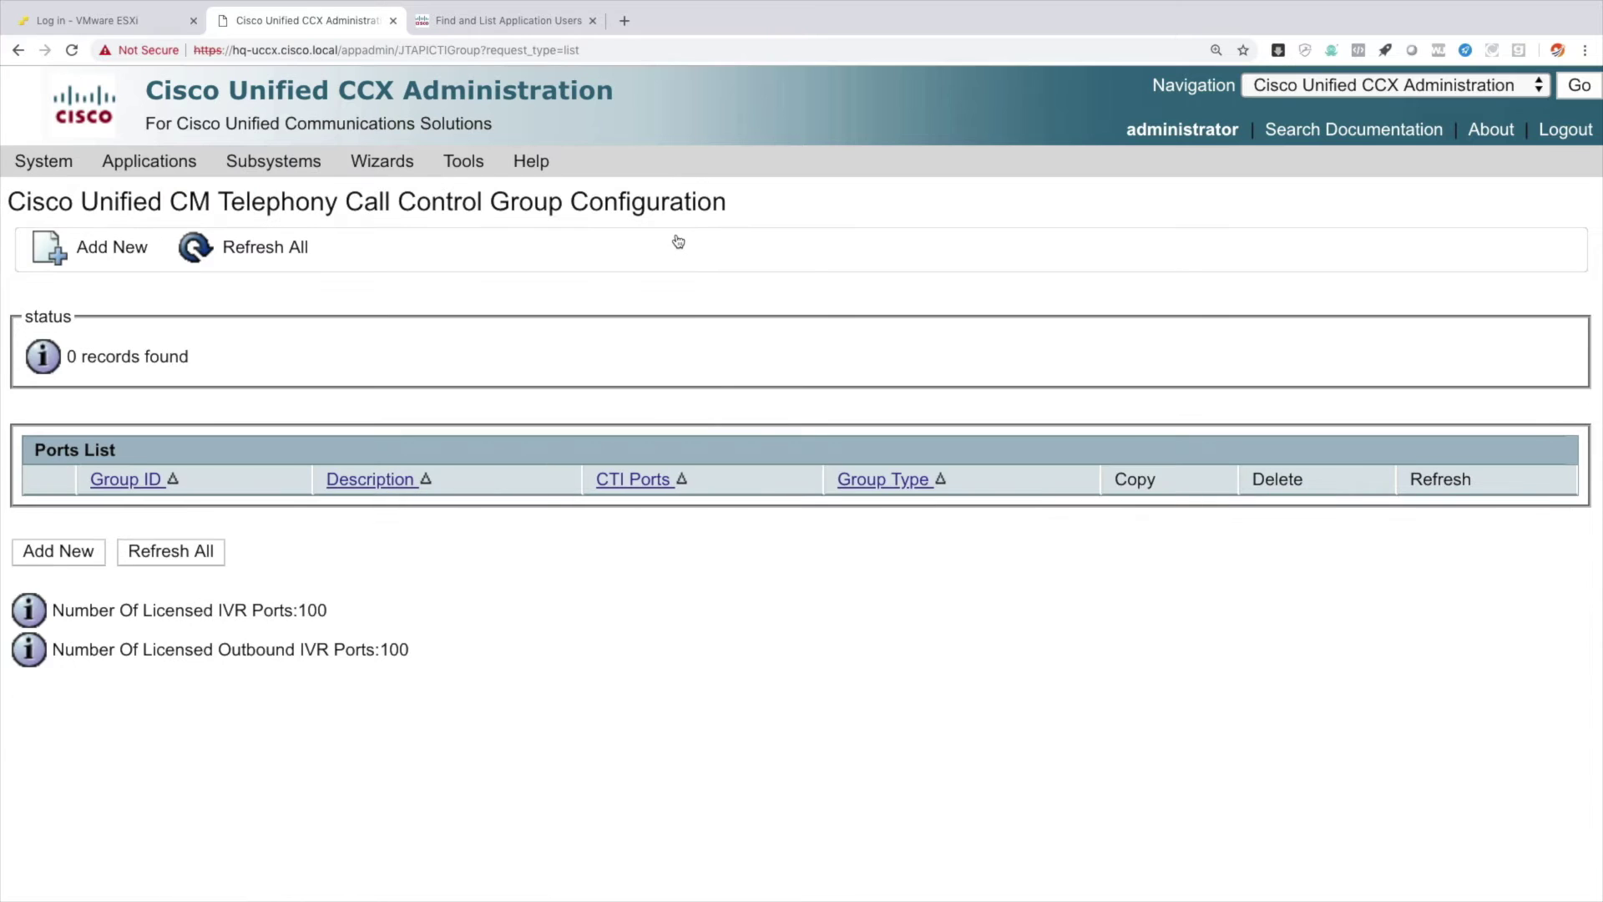
left_click(92, 557)
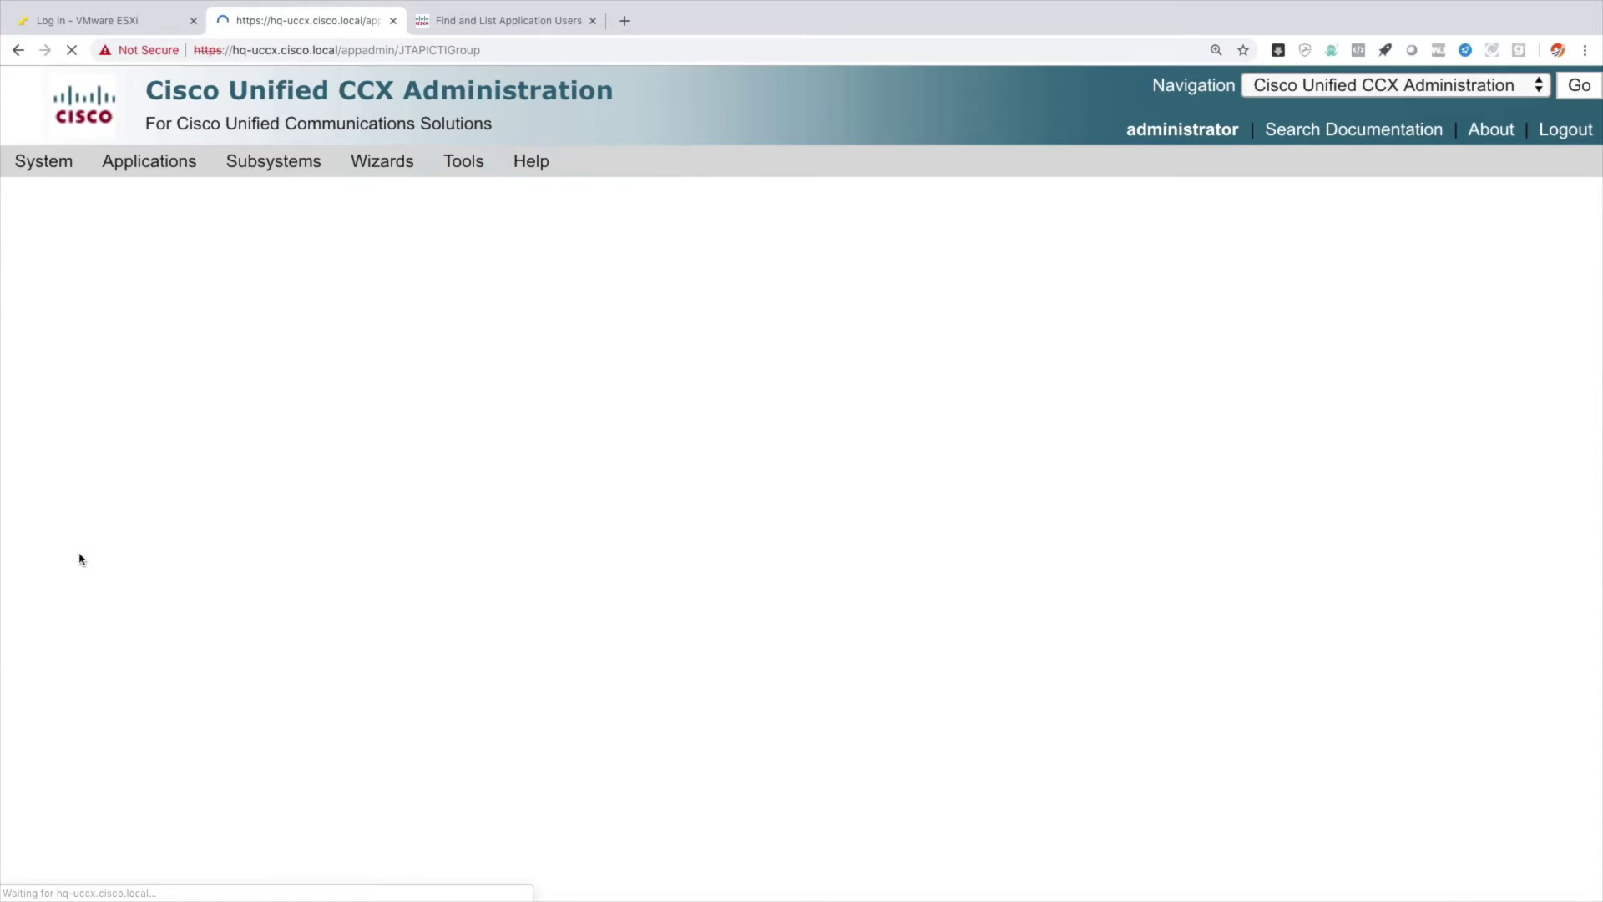
left_click(568, 439)
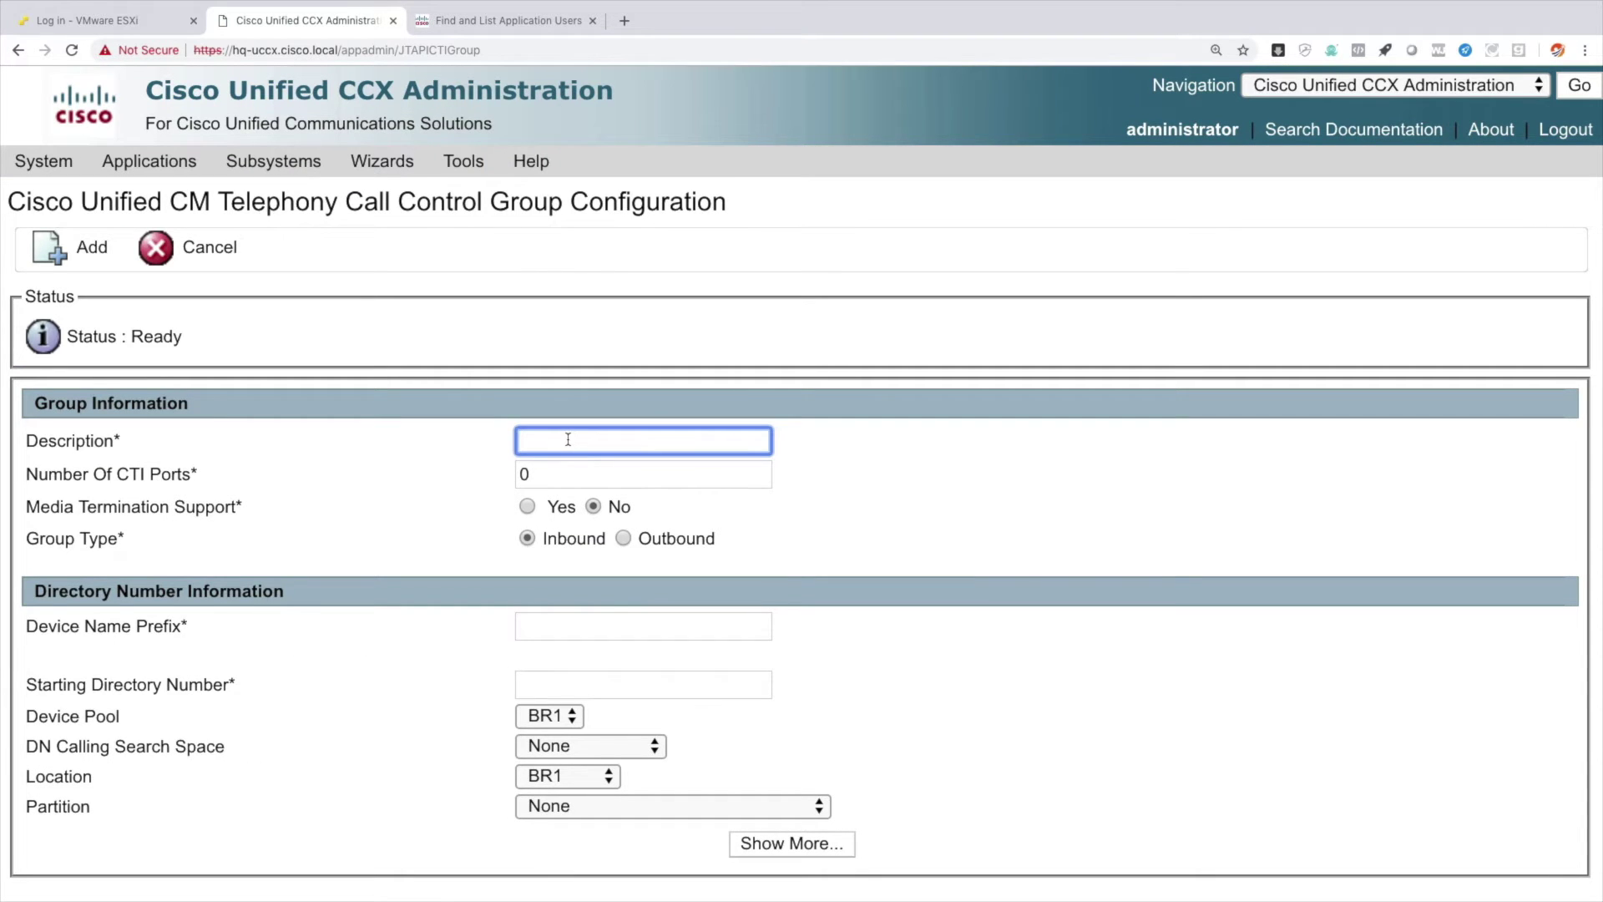
type("CTI Ports")
key("Tab")
type("2")
left_click(558, 626)
type("cti")
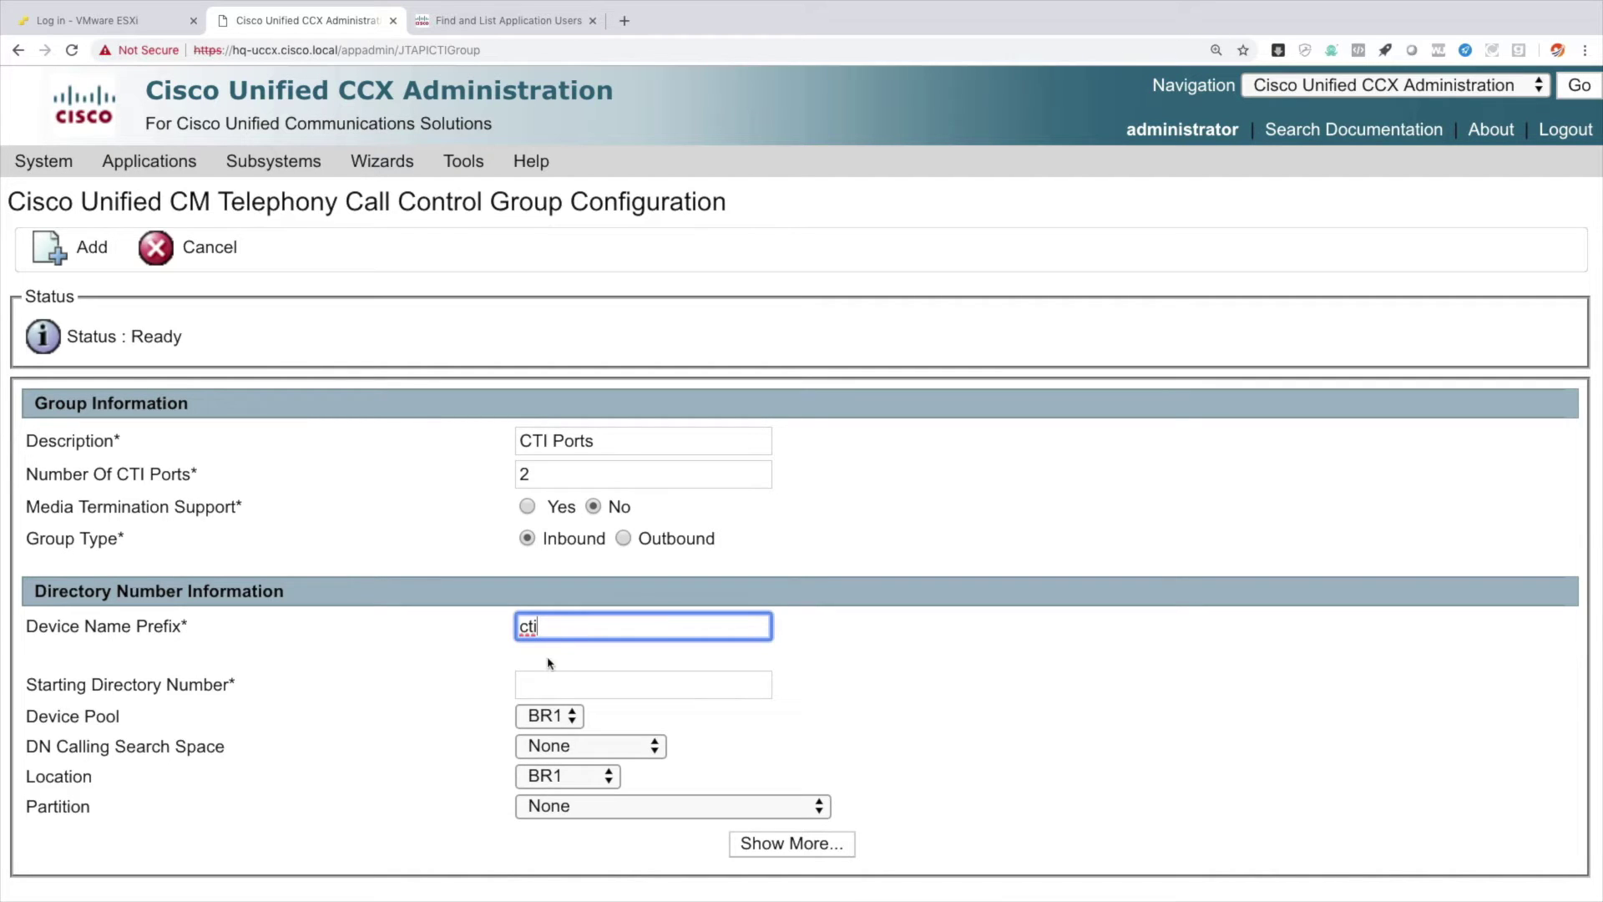
left_click(540, 688)
type("2301")
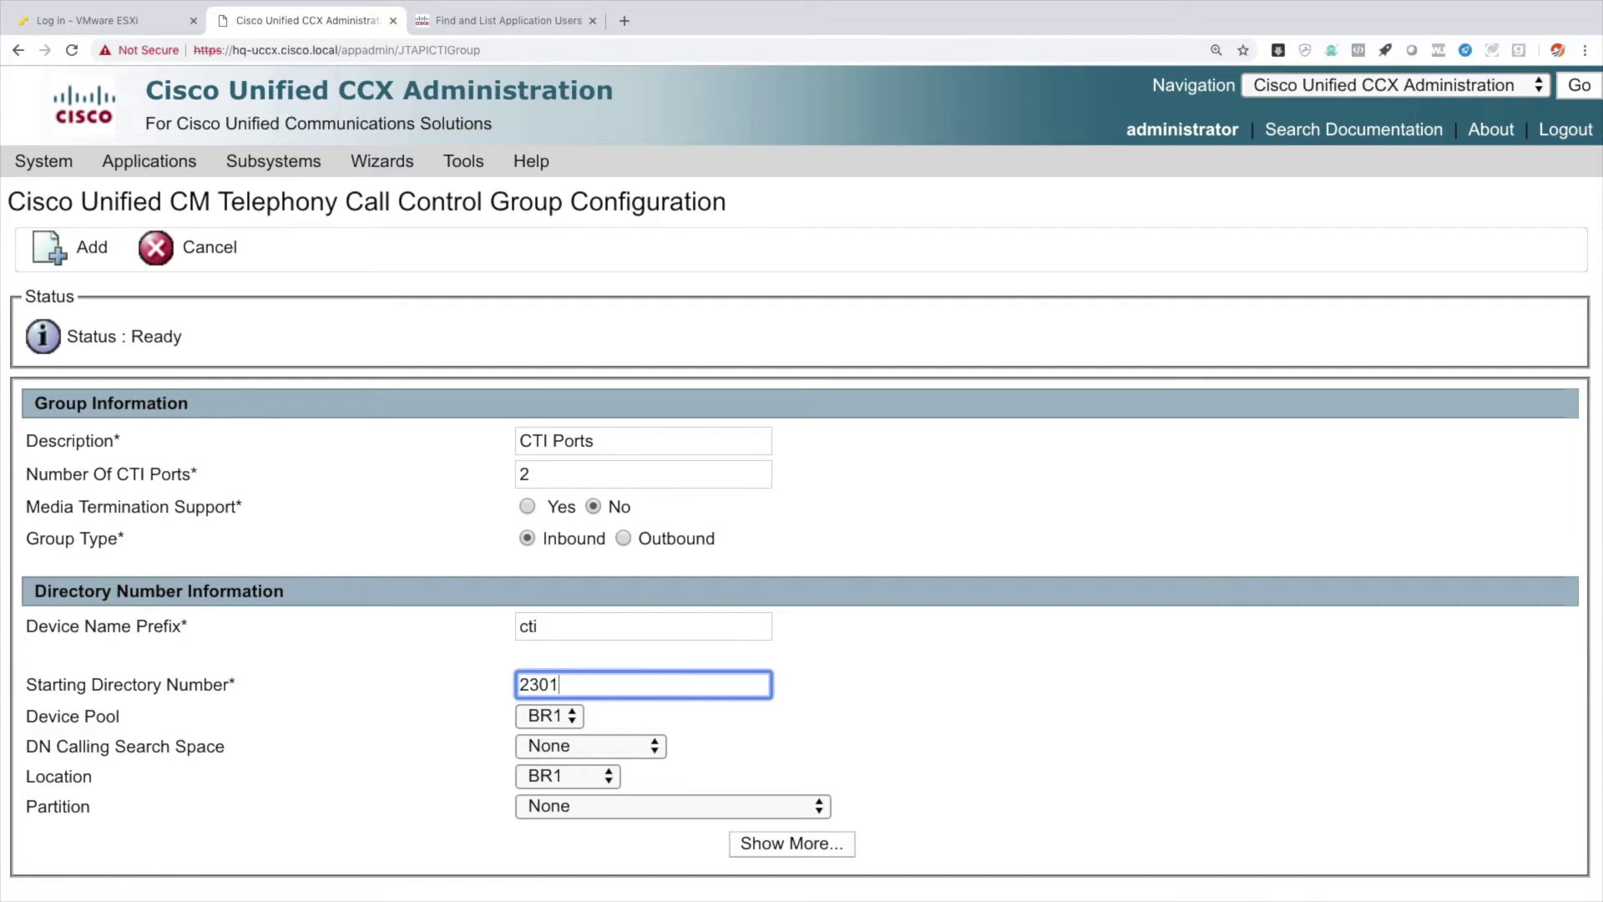
Set device pool, DN calling search space and location to HQ, partition INTERNAL, and add the group.
left_click(550, 714)
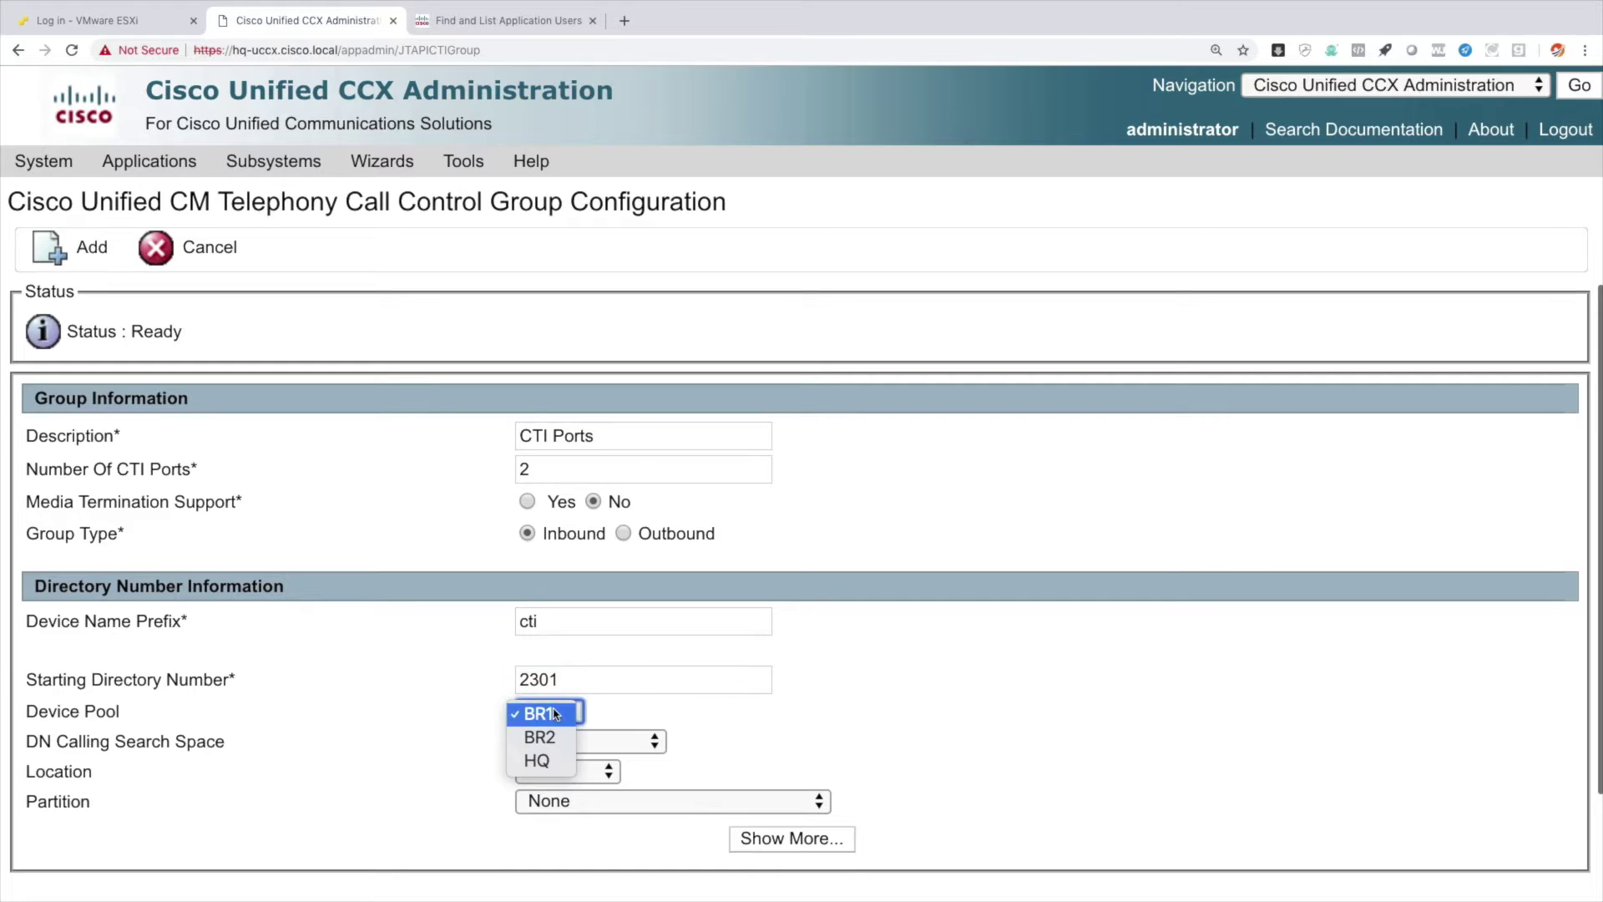
left_click(551, 760)
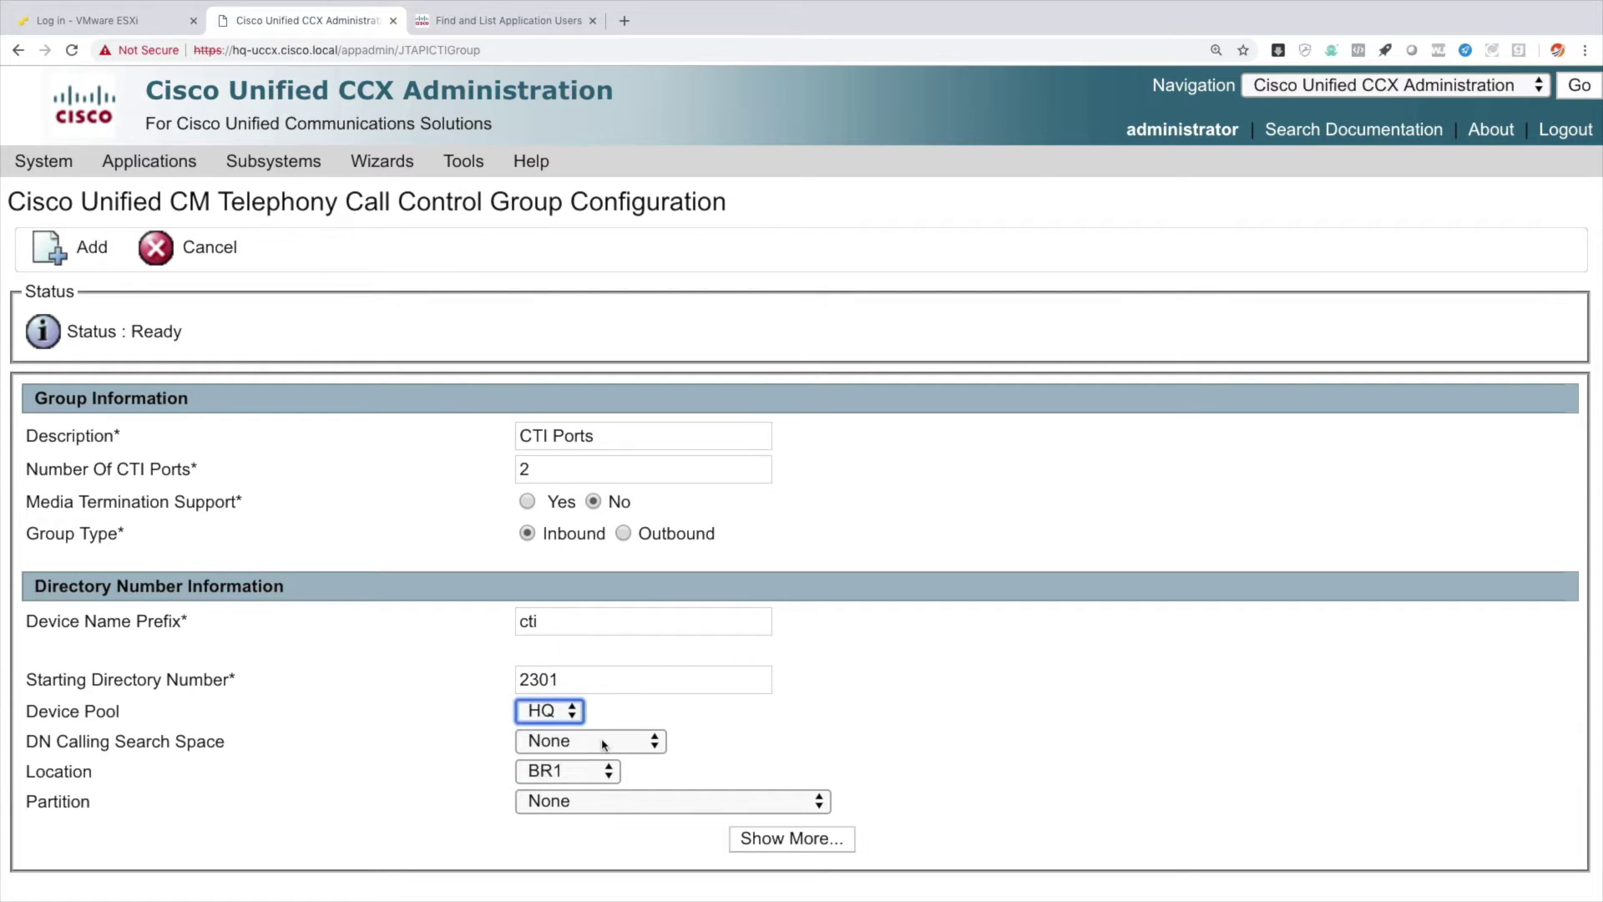
left_click(604, 743)
left_click(601, 814)
scroll(731, 739, "down", 3)
left_click(564, 640)
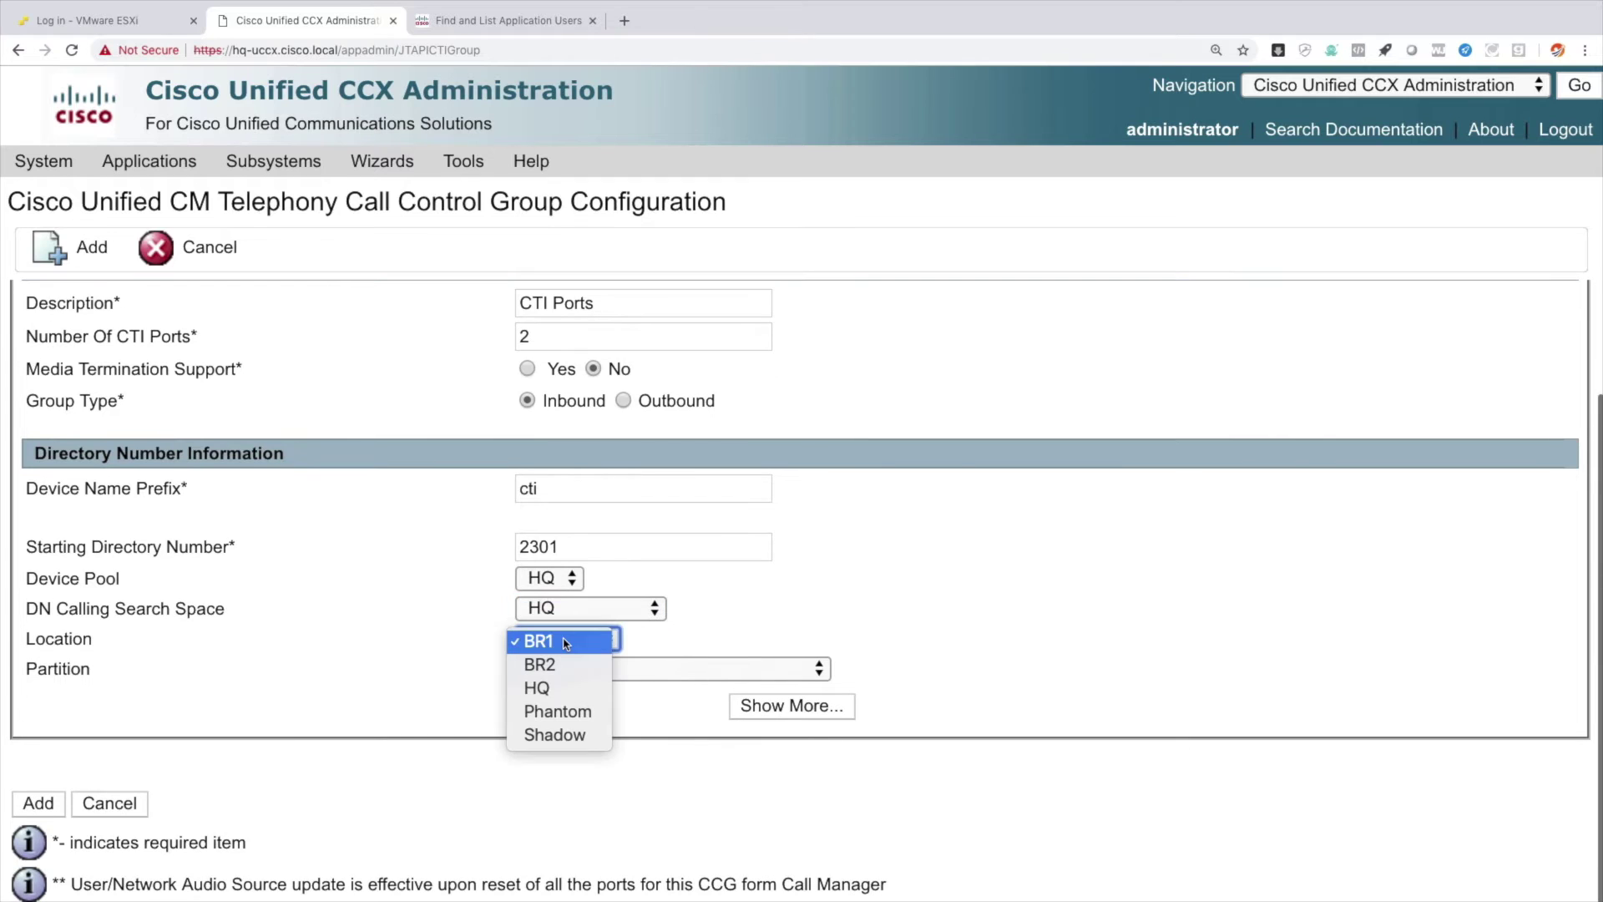
left_click(551, 687)
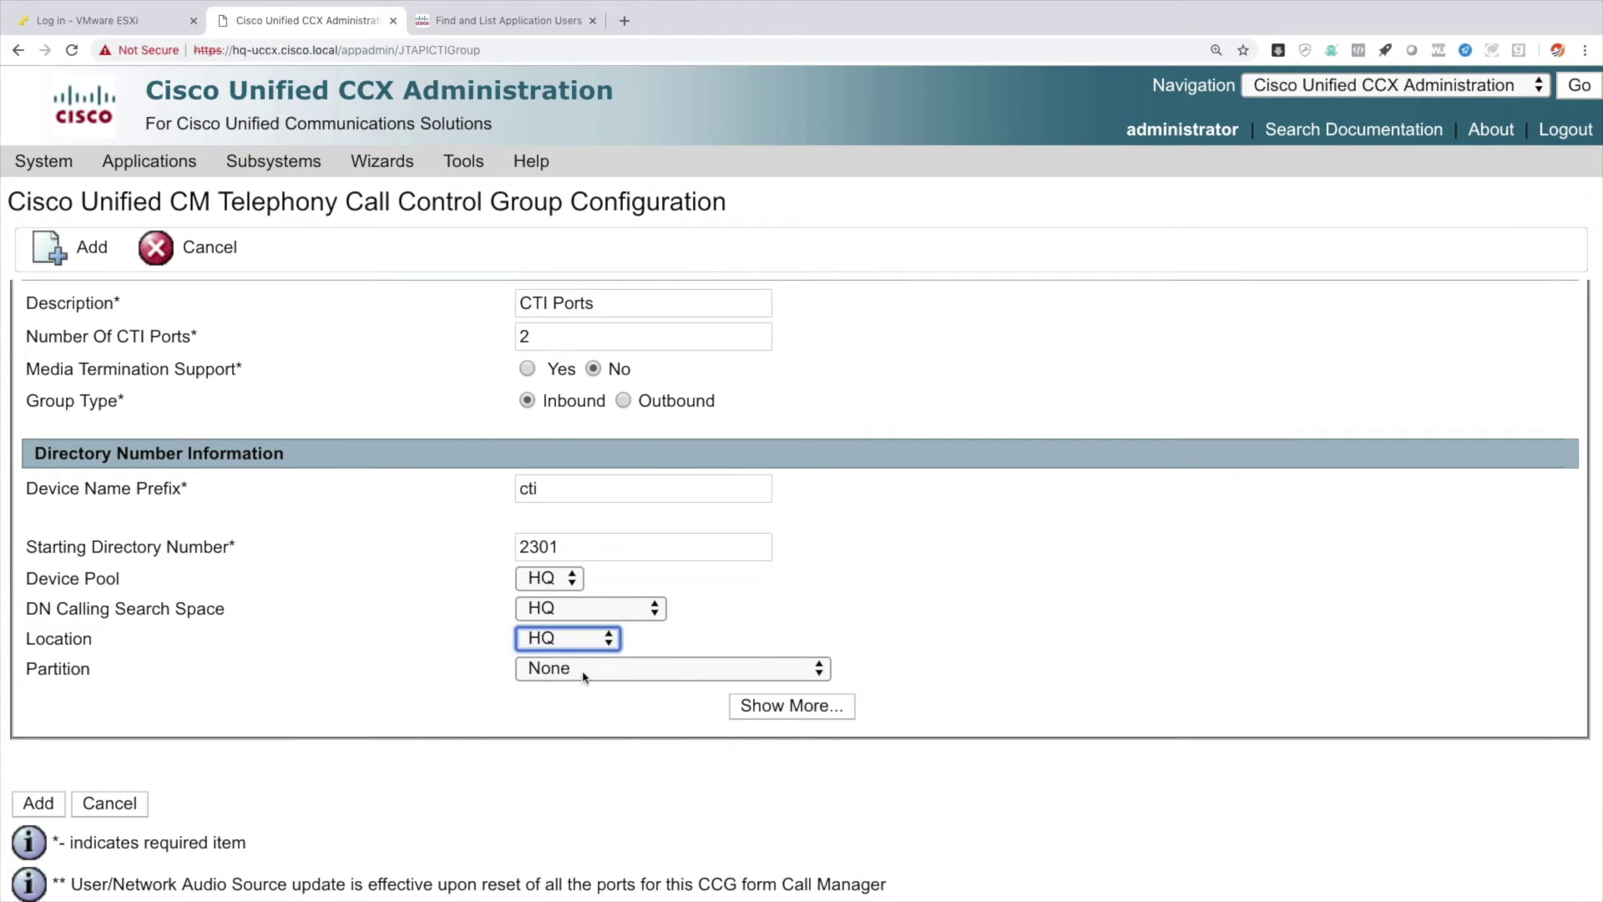
left_click(584, 670)
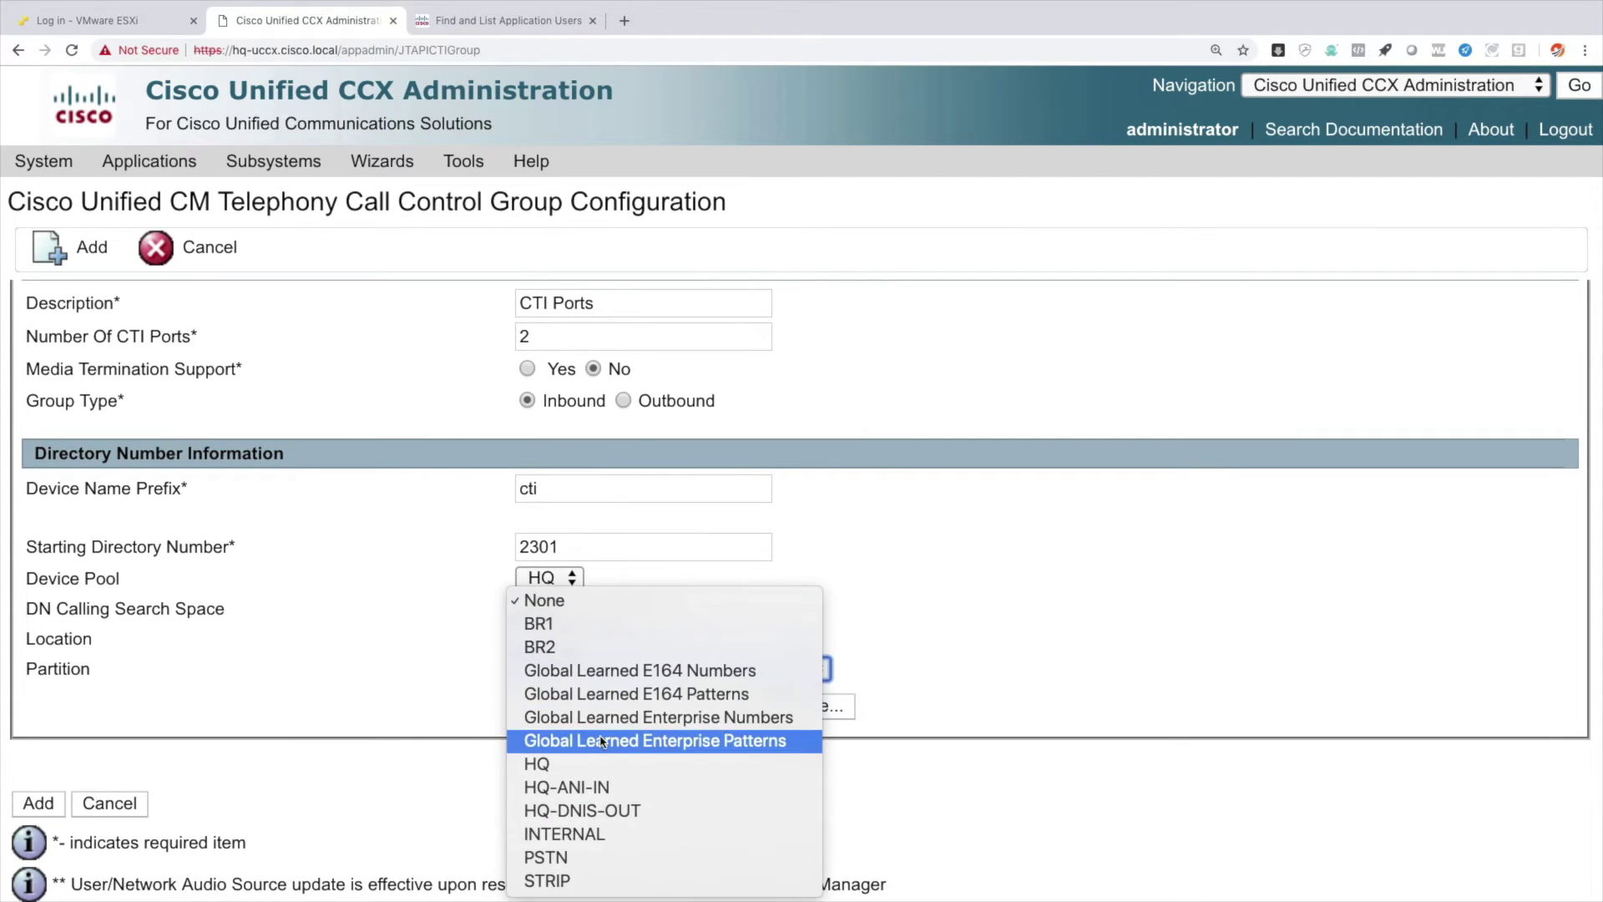
left_click(610, 833)
left_click(40, 803)
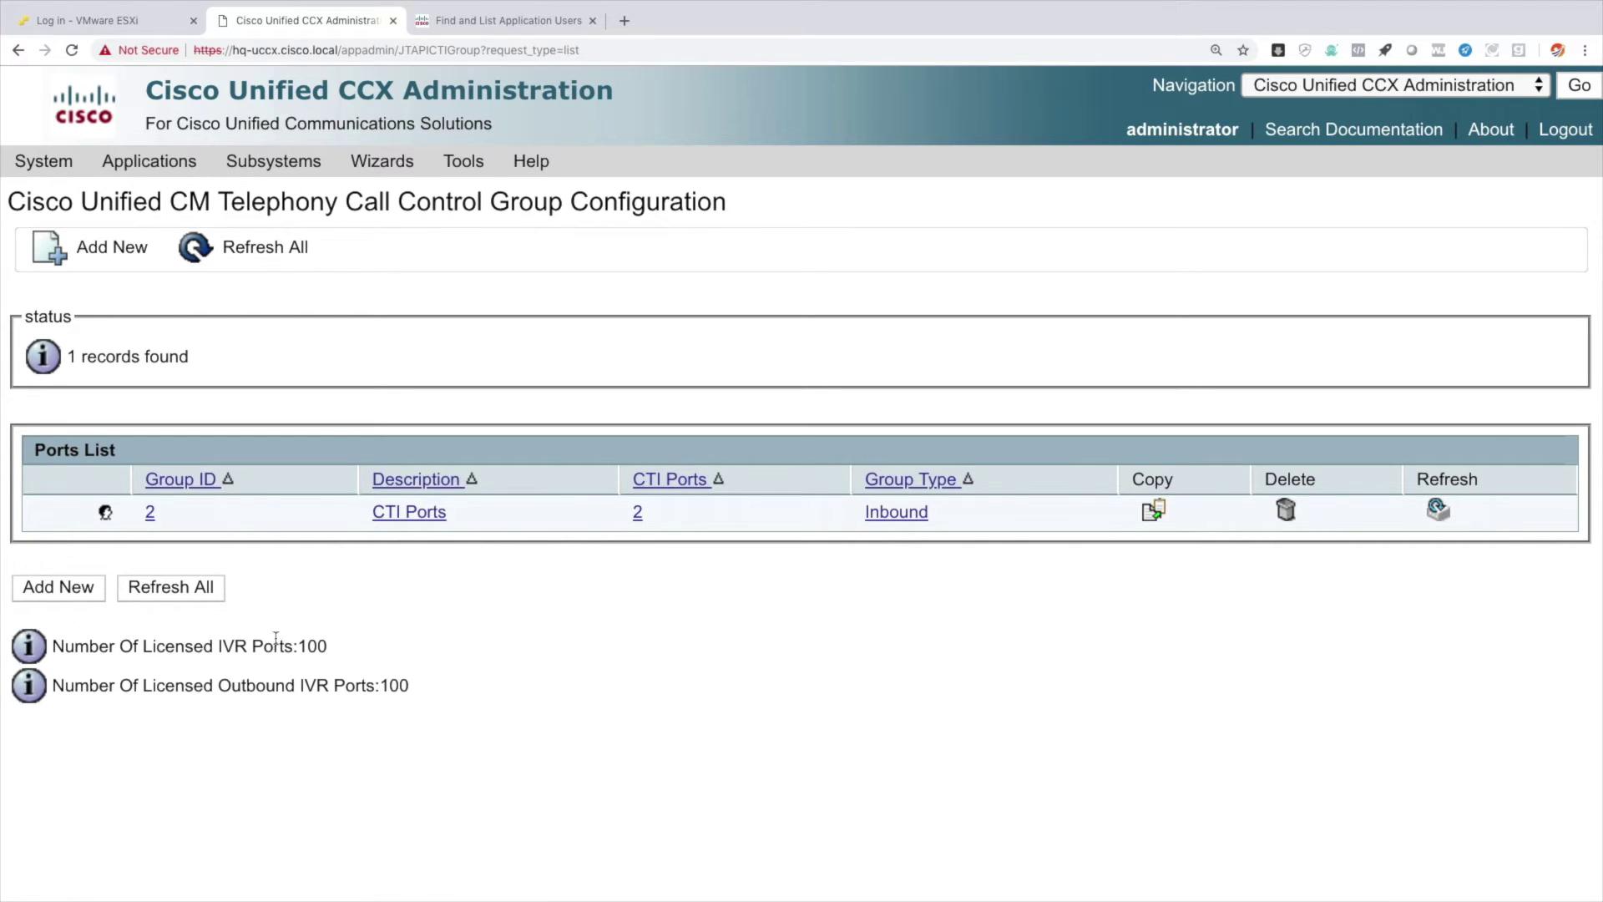
left_click(489, 18)
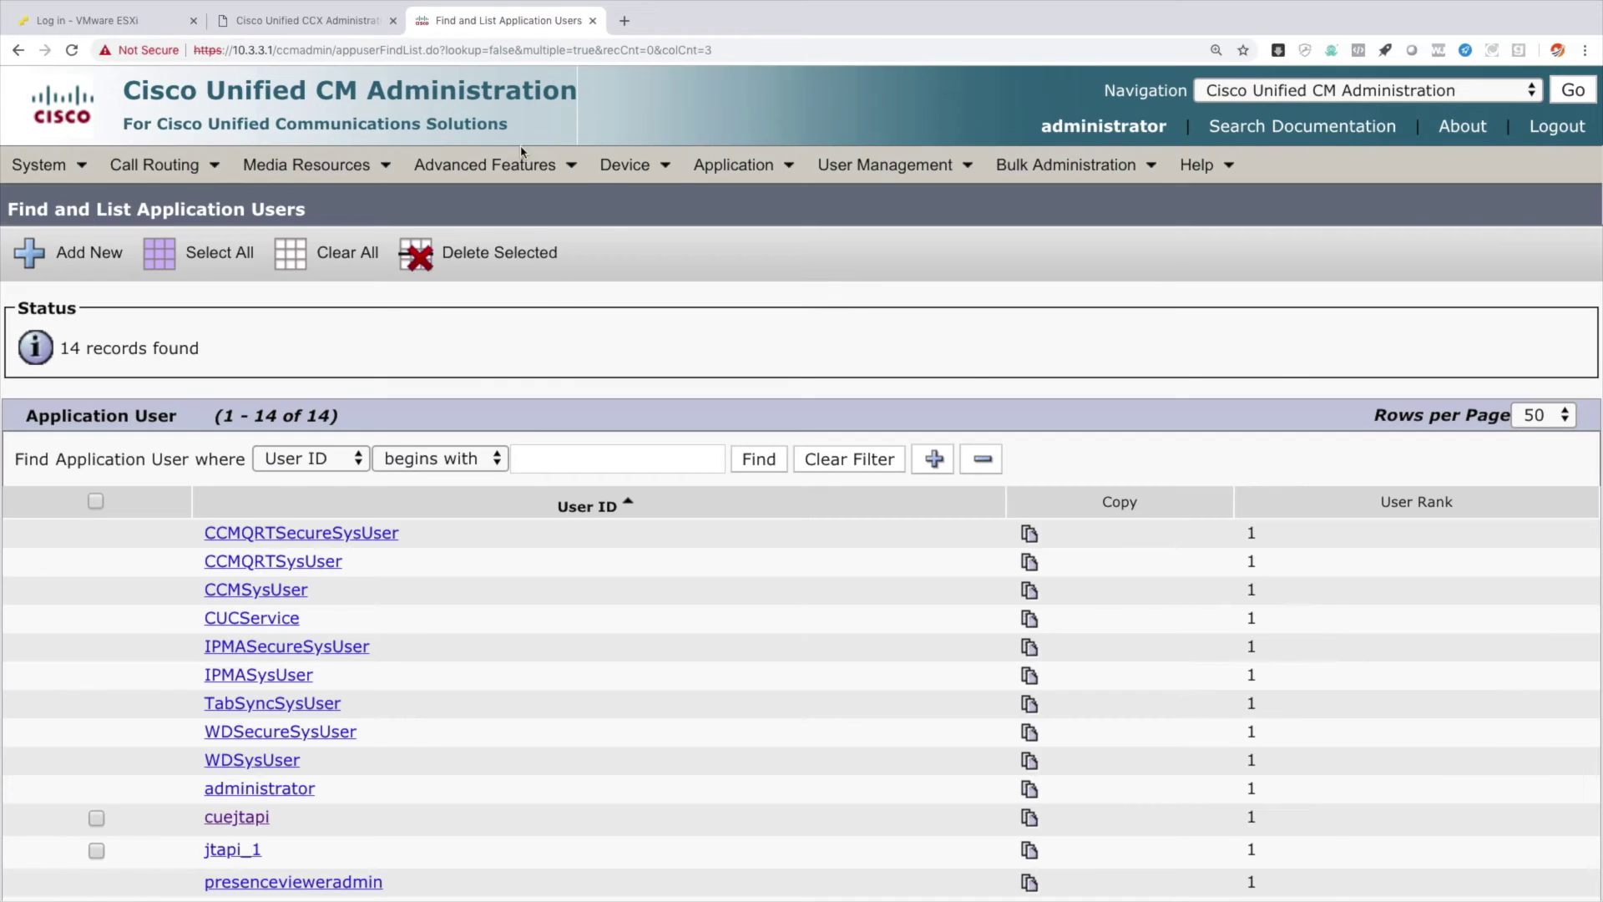
List all phones to confirm CTI ports cti_2301 and cti_2302 are registered.
mouse_move(628, 167)
left_click(691, 310)
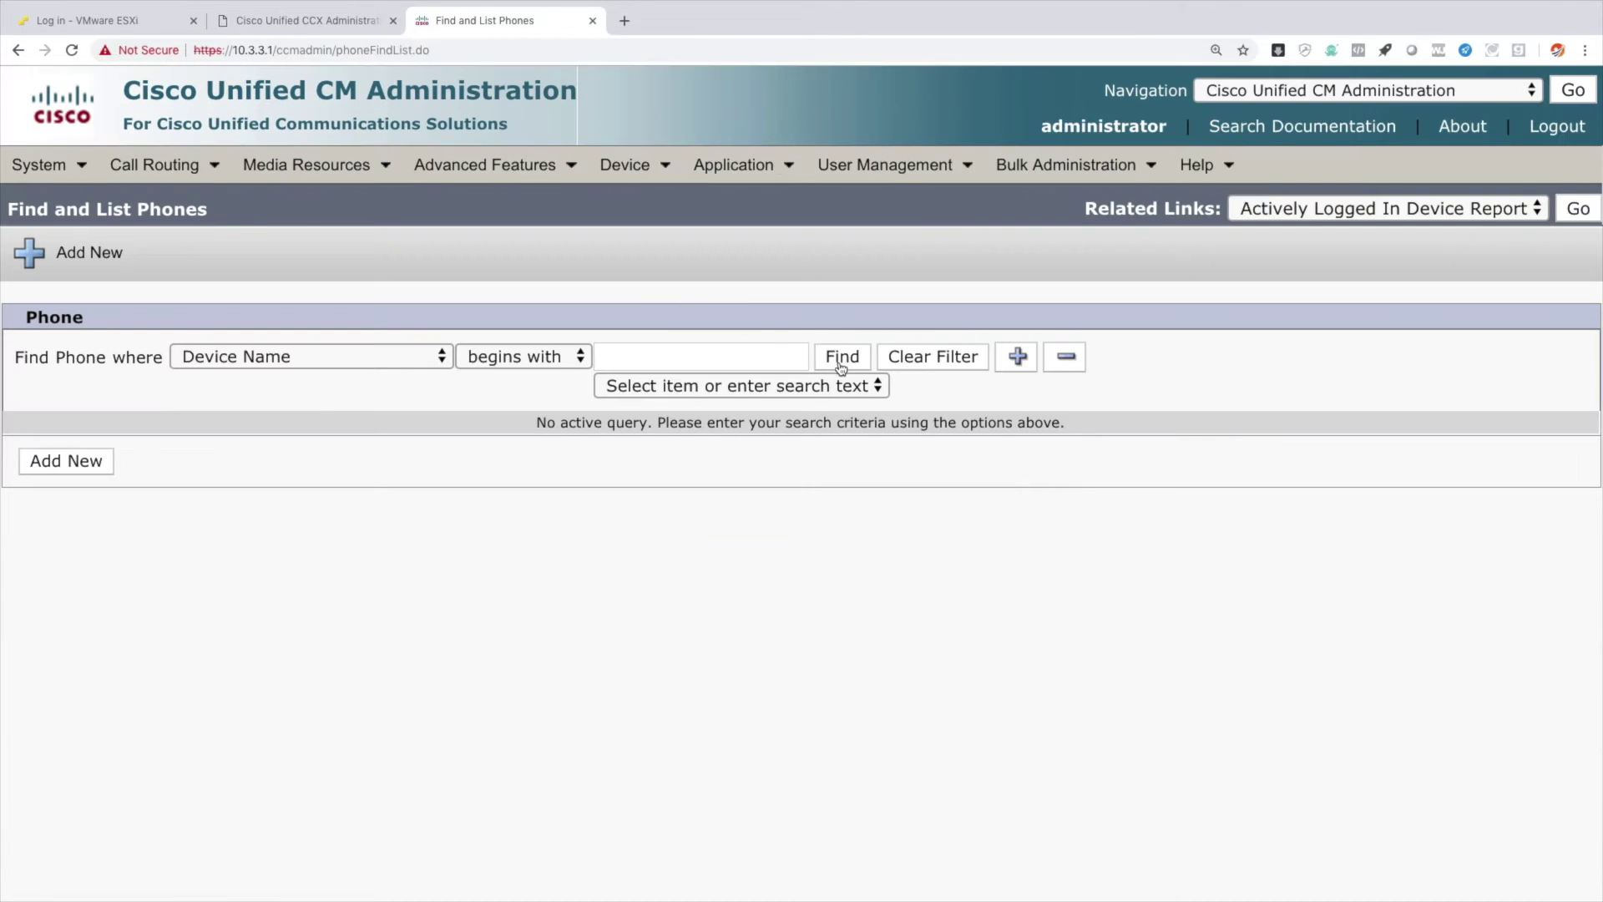
left_click(842, 358)
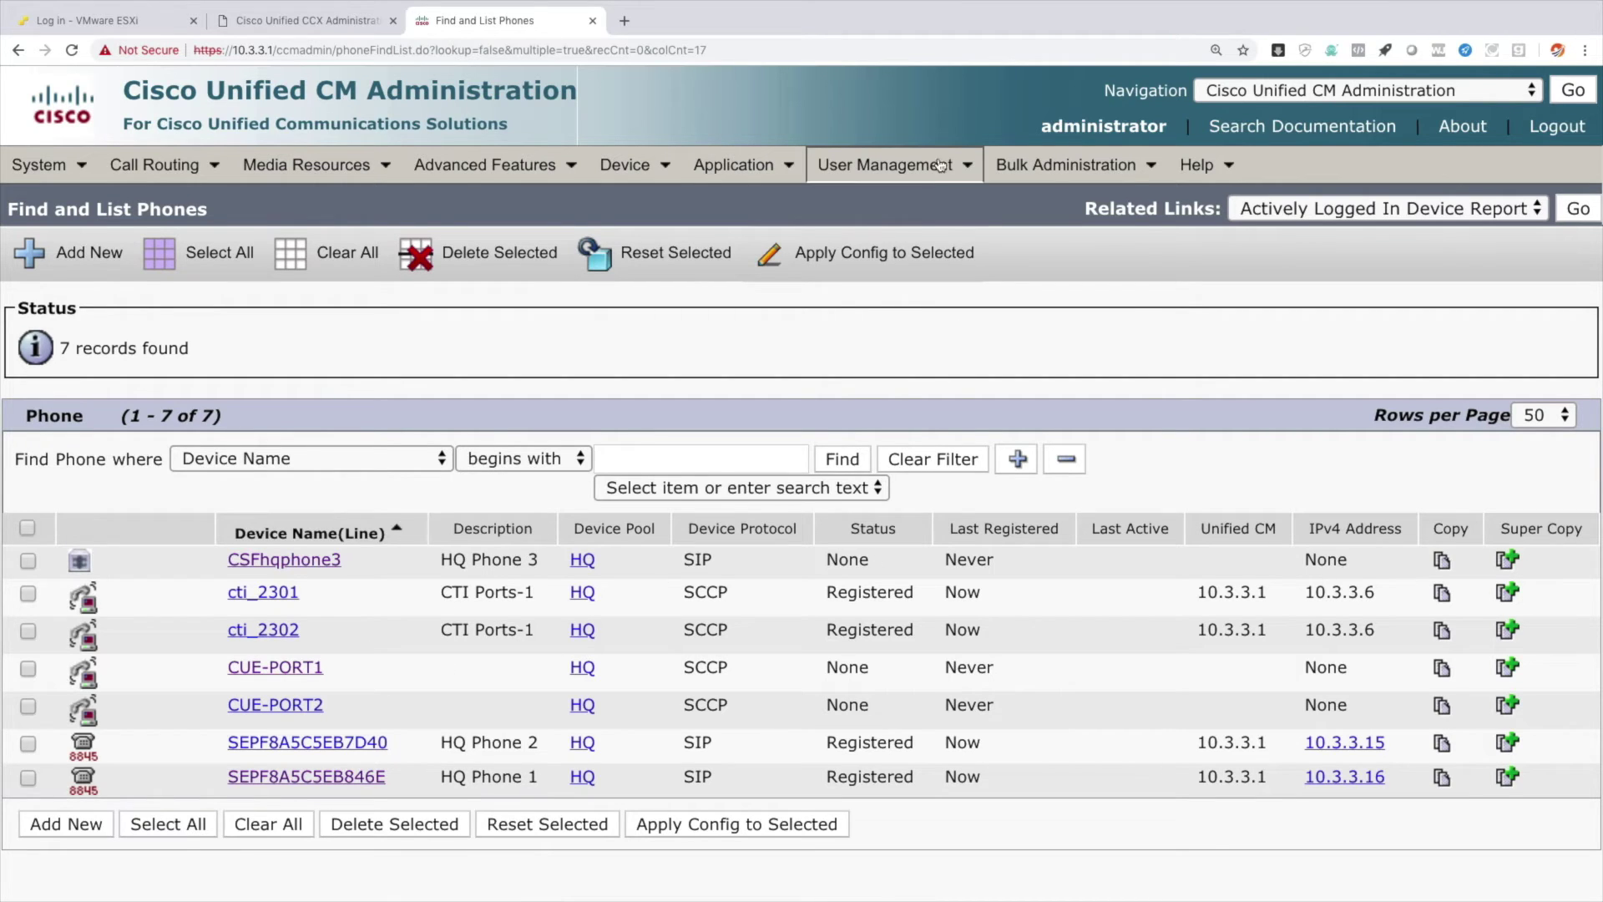
Bring up the Application User list in CM Administration.
mouse_move(929, 171)
left_click(926, 205)
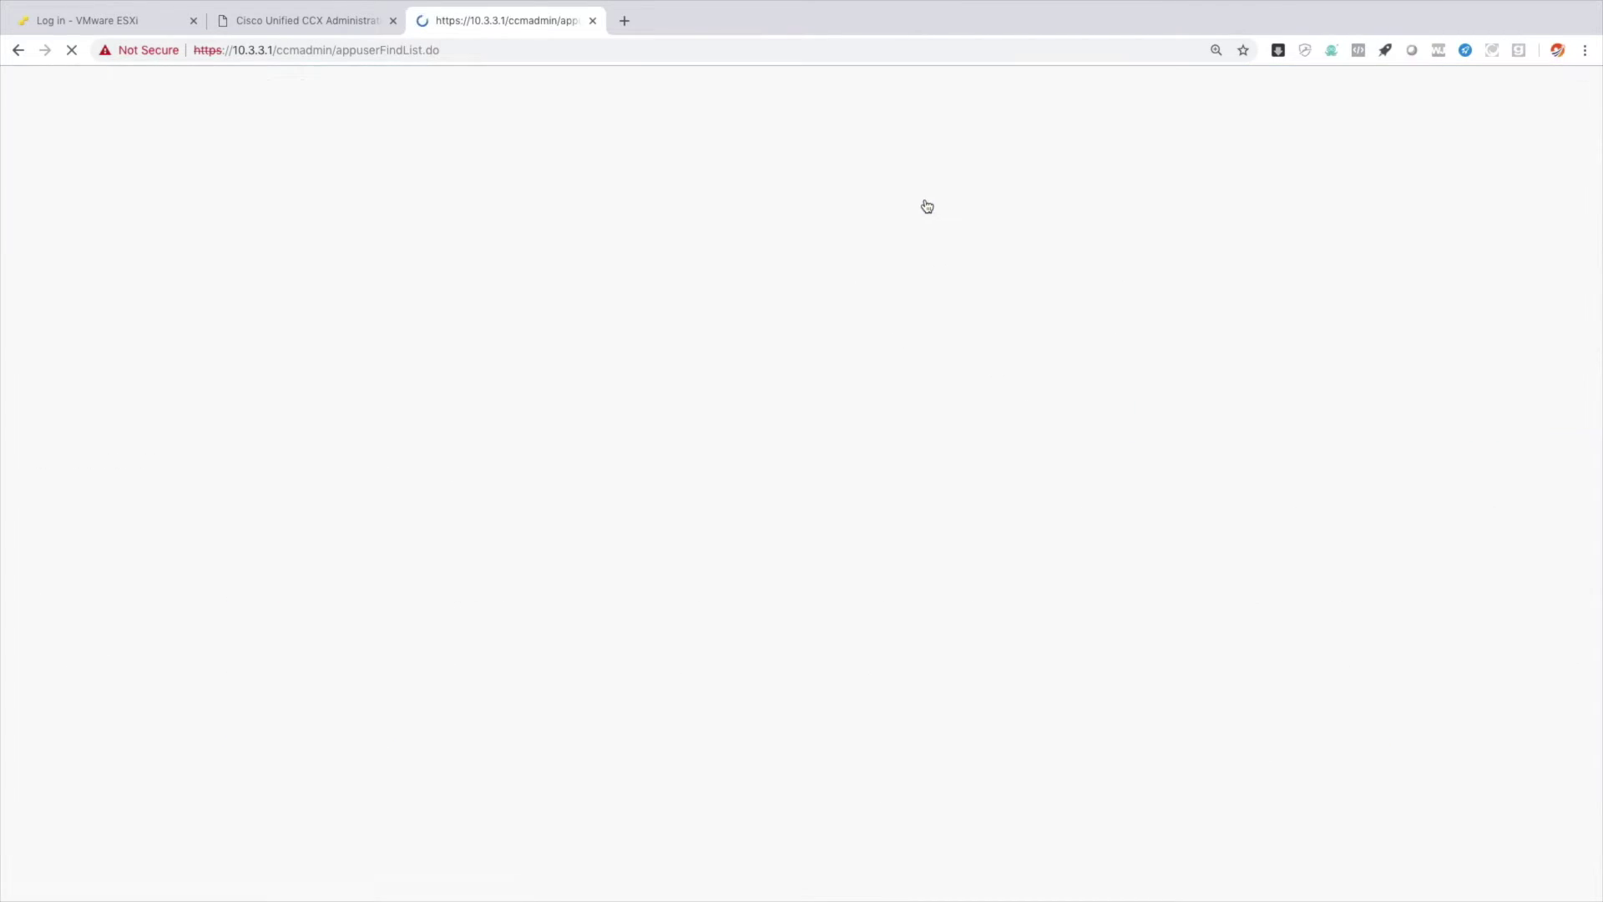
scroll(415, 622, "down", 2)
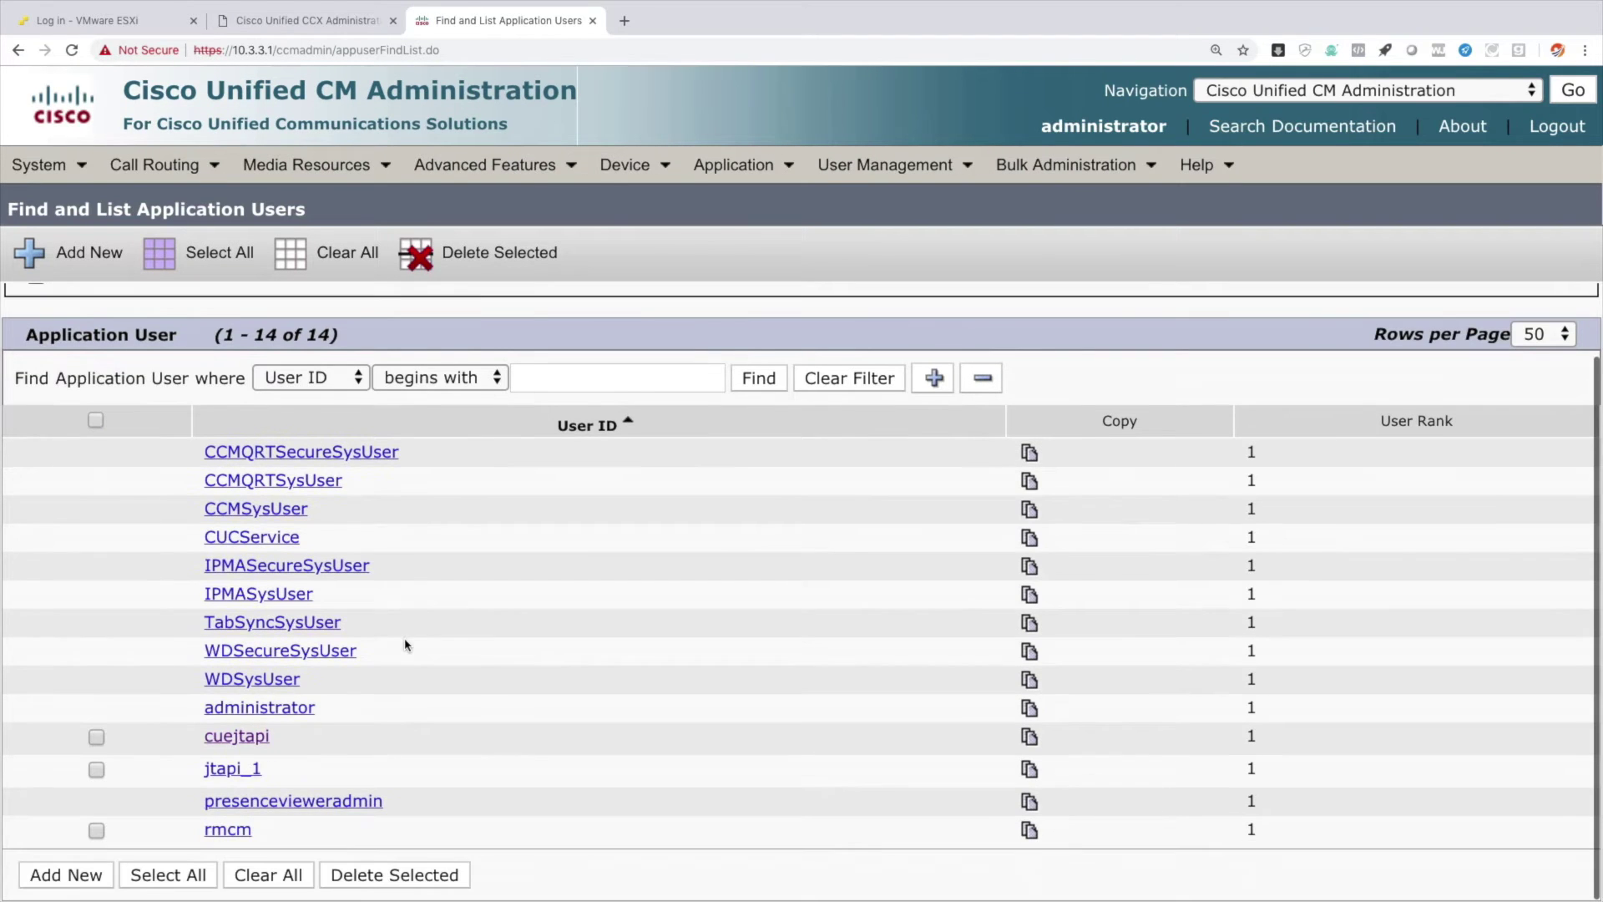
Verify application user jtapi_1 controls cti_2301 and cti_2302, then go to the End User list.
left_click(224, 773)
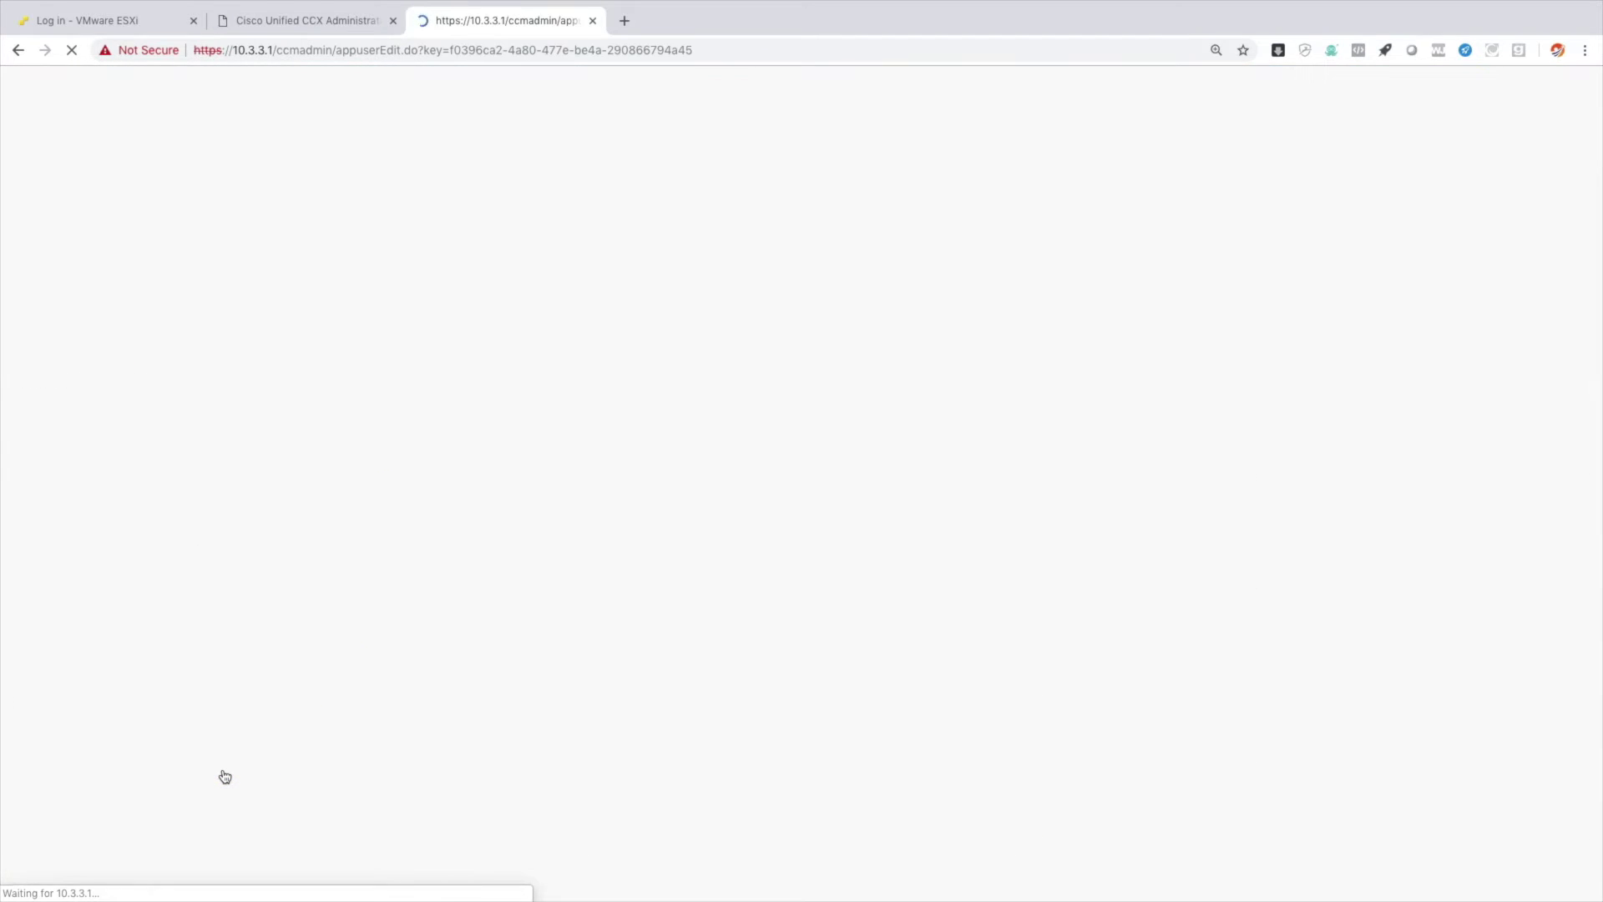
scroll(573, 789, "down", 5)
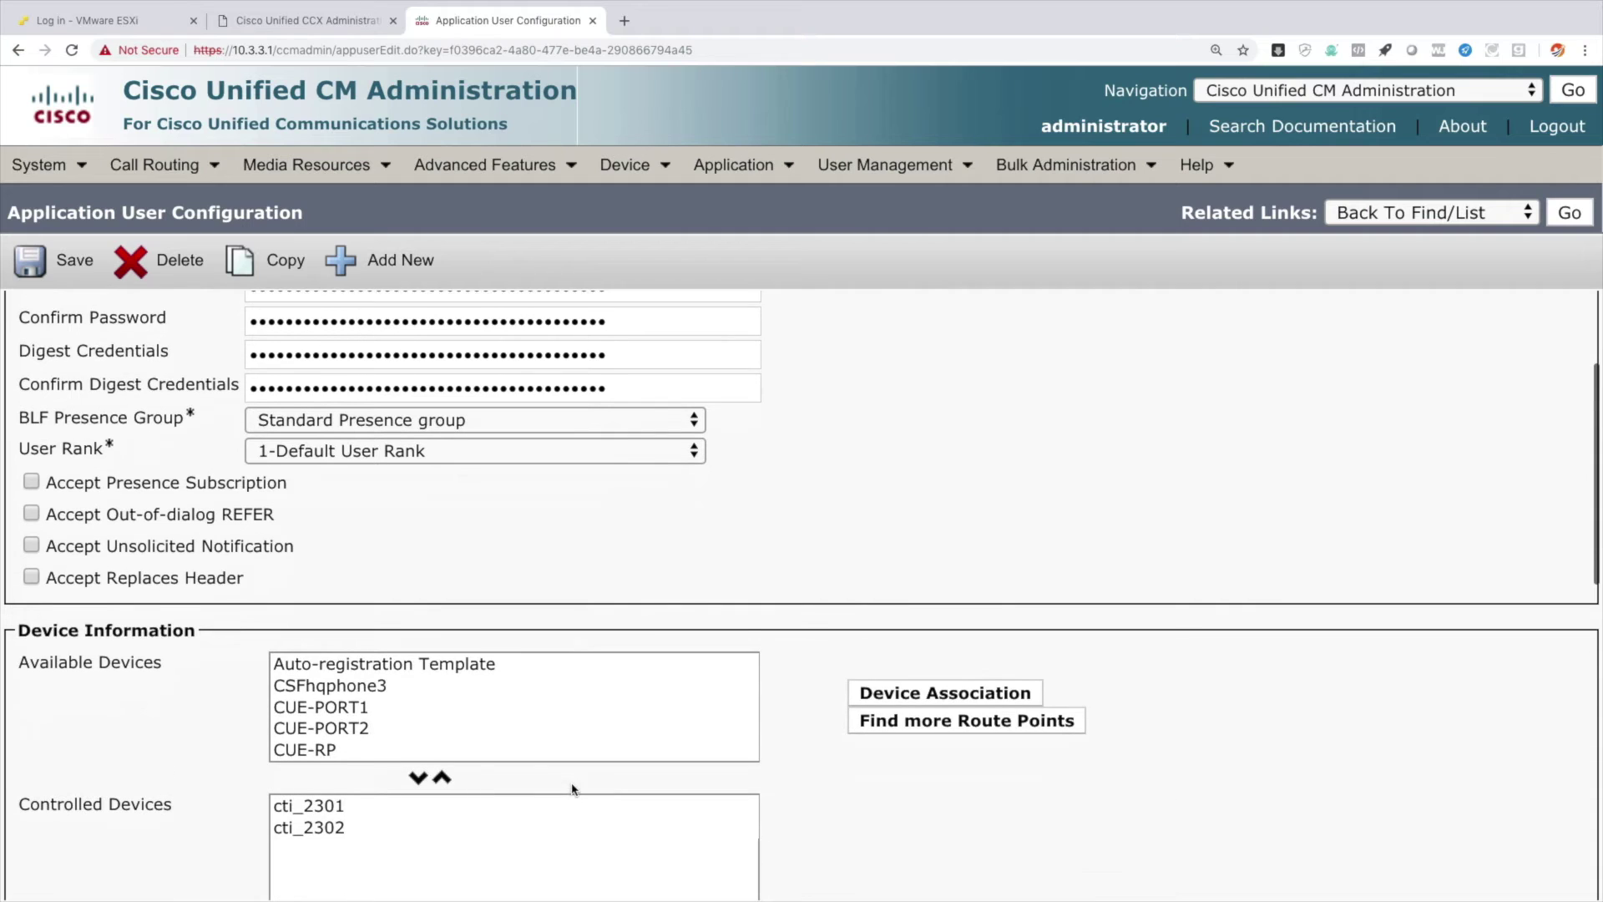
scroll(422, 733, "down", 3)
scroll(401, 710, "up", 3)
scroll(401, 710, "down", 3)
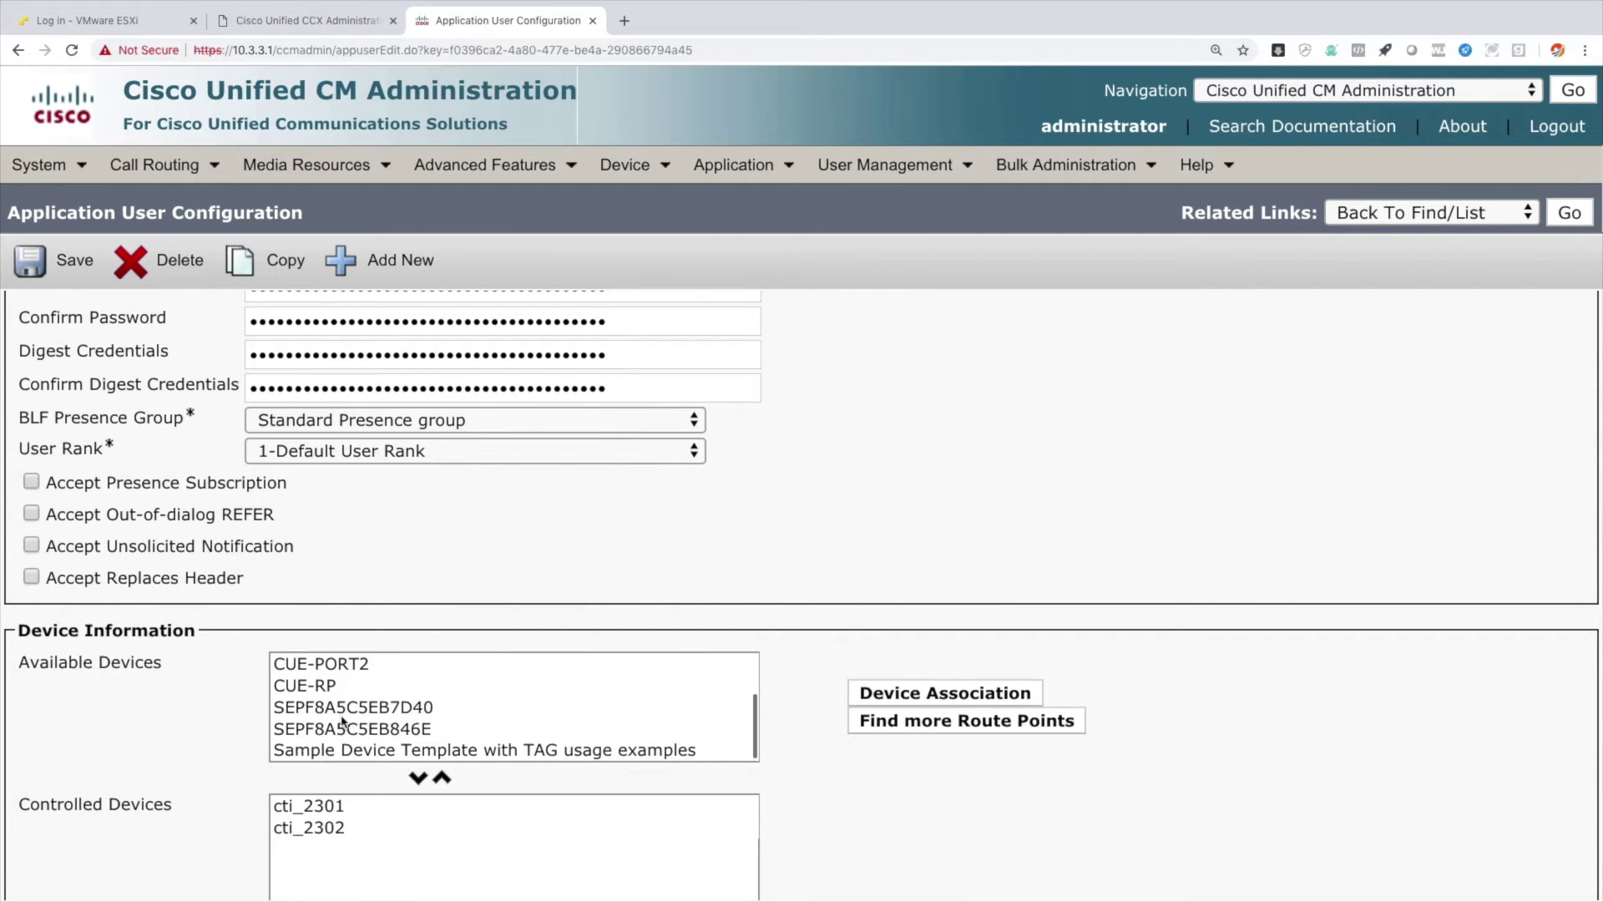
scroll(330, 789, "down", 4)
left_click(325, 641)
left_click(322, 664)
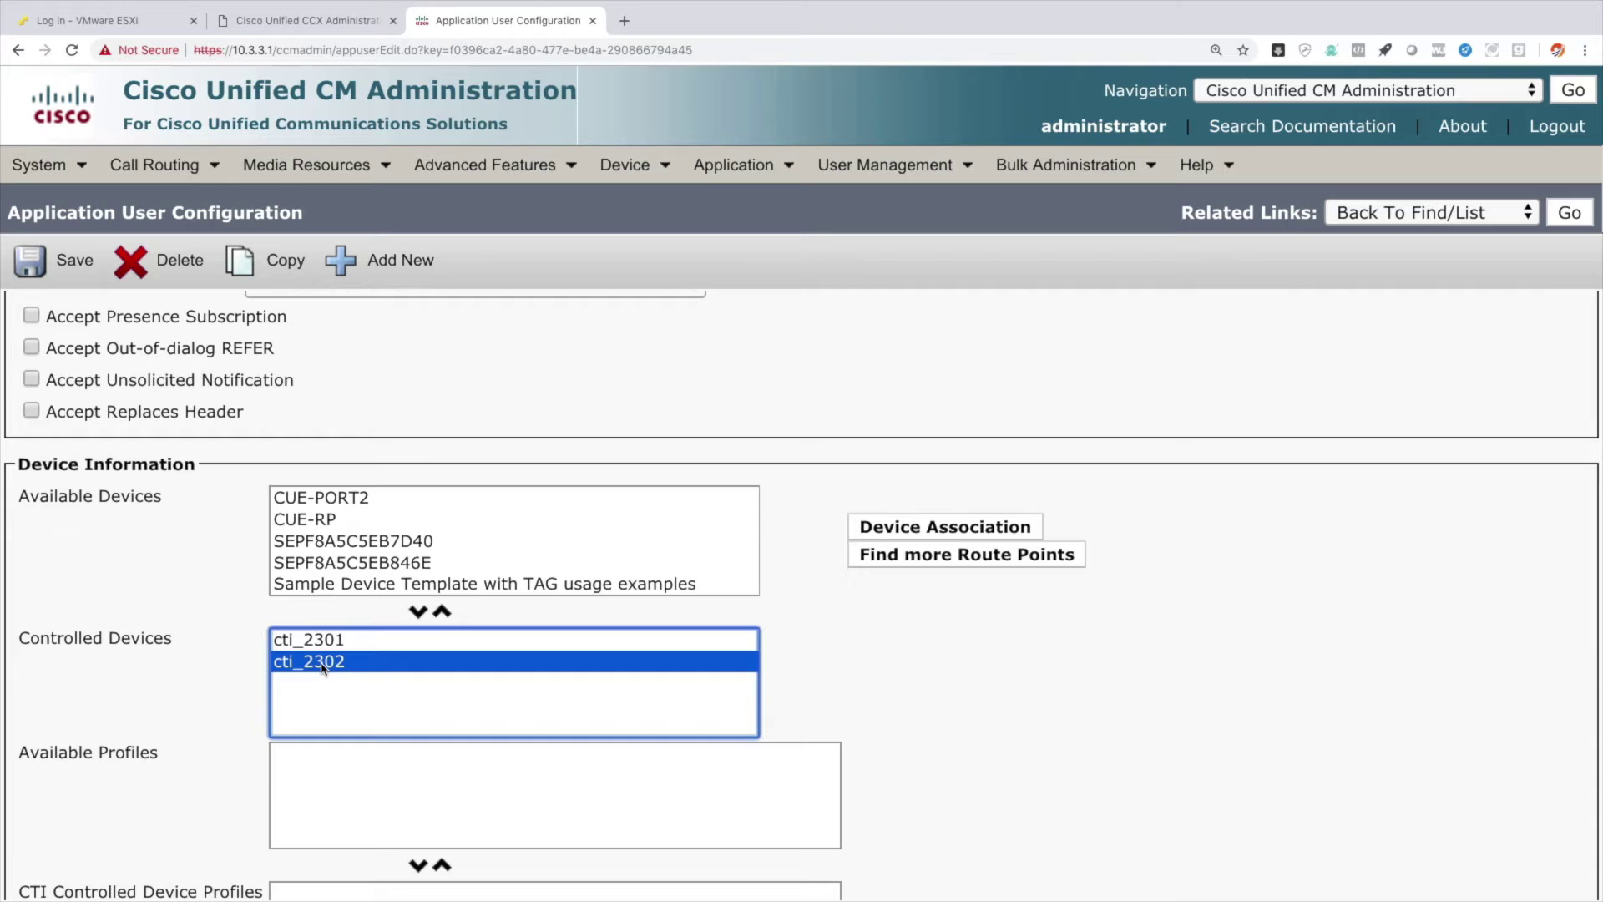
left_click(903, 706)
mouse_move(853, 170)
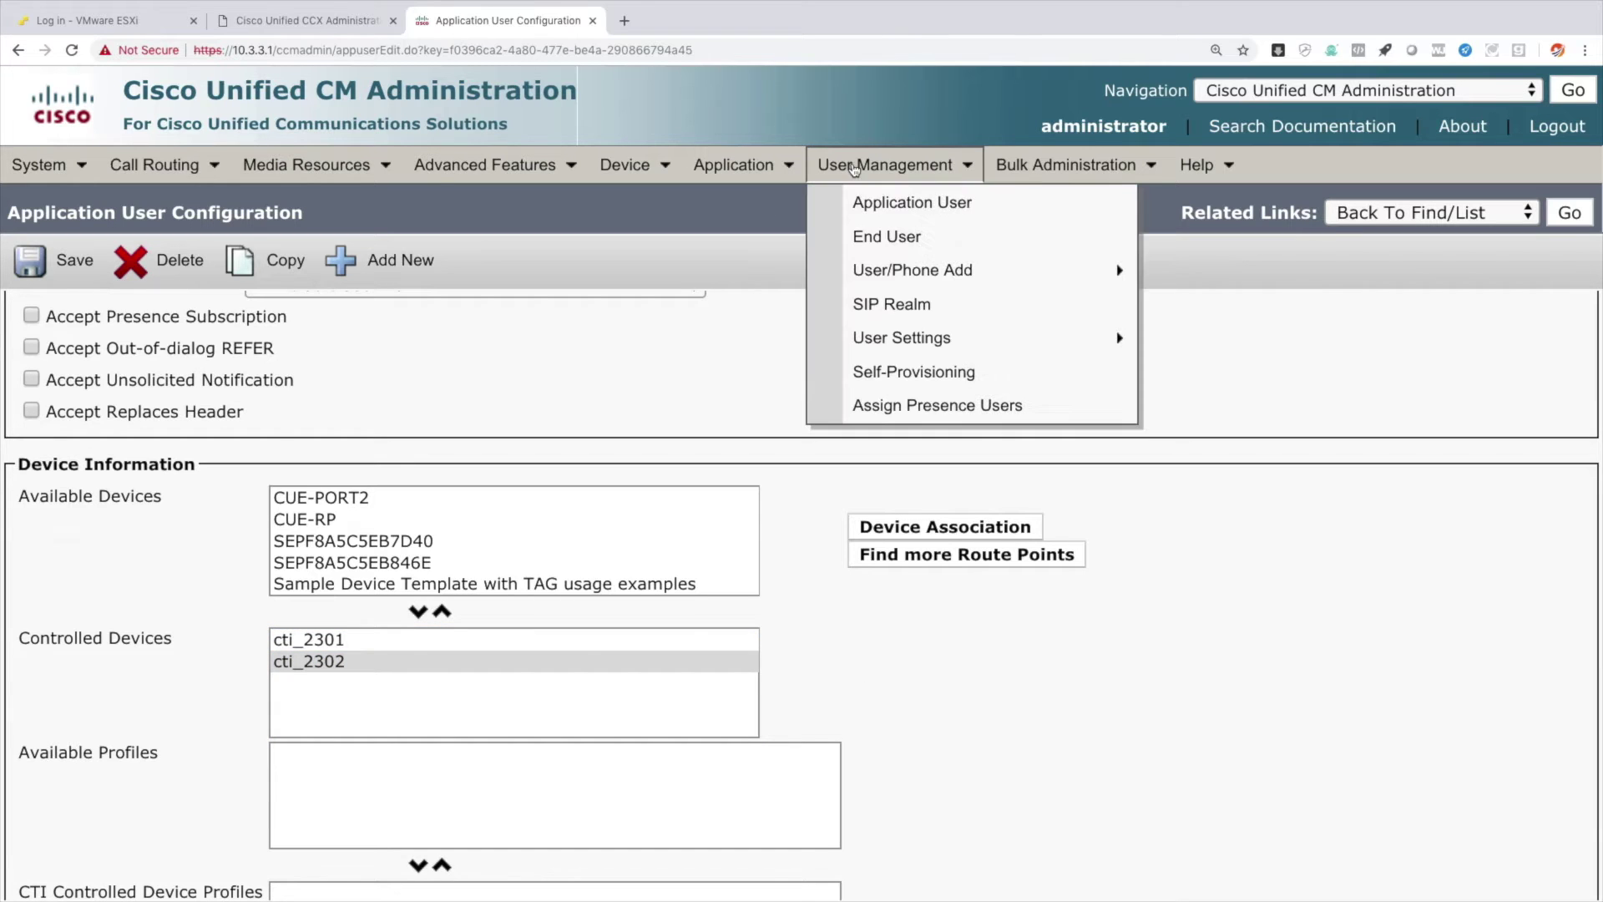
left_click(867, 242)
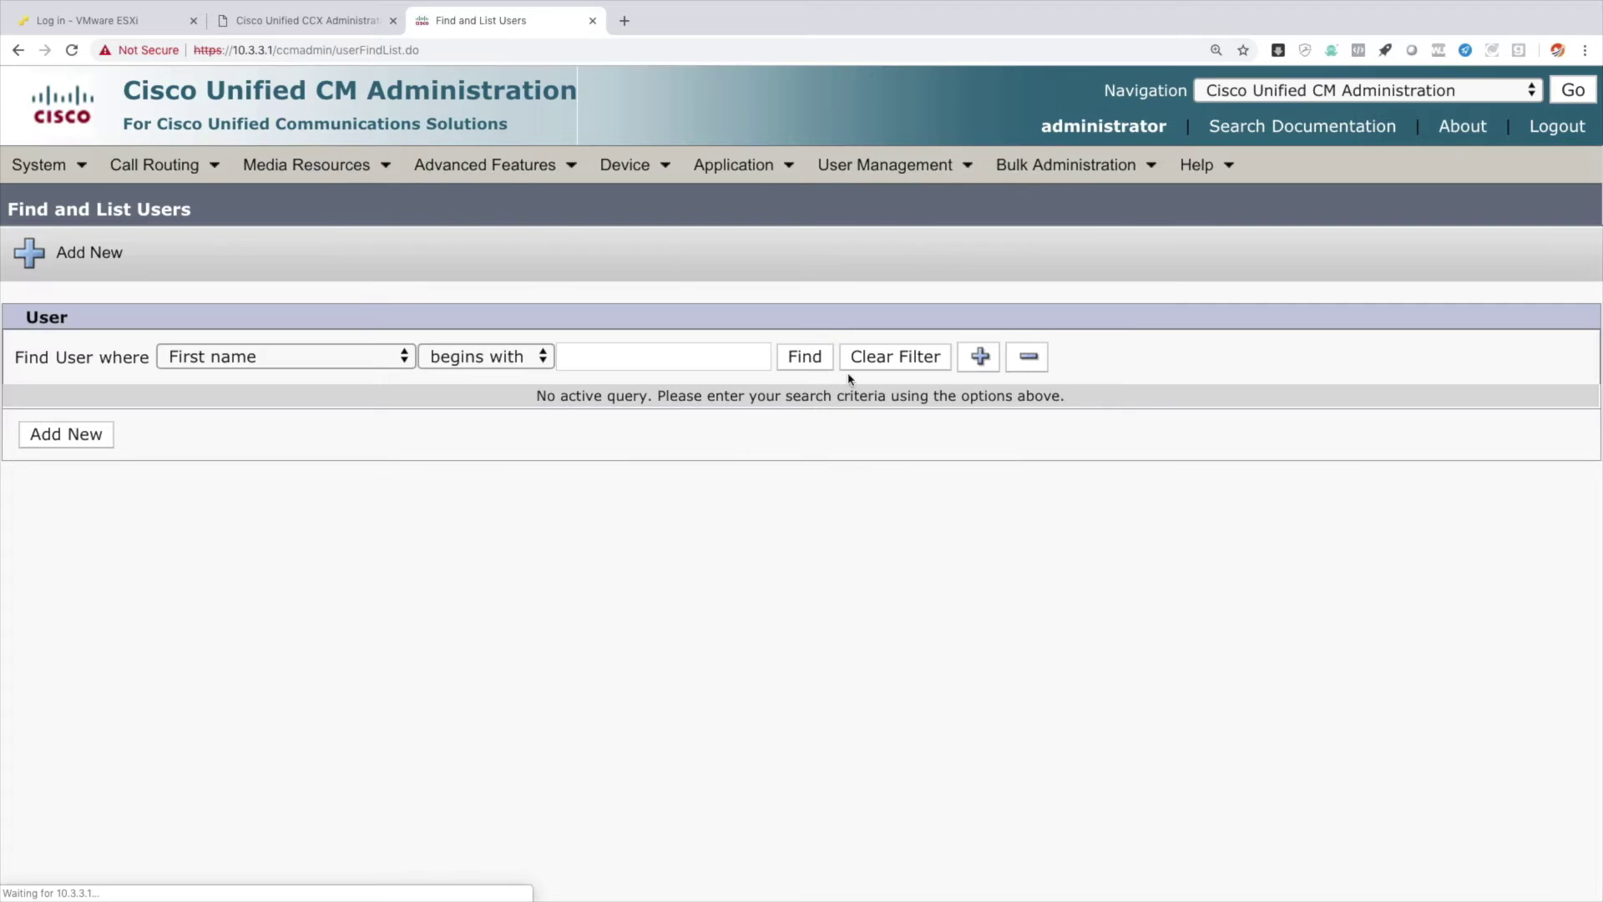
Find end user hqphone1, set its IPCC Extension to 2001 in INTERNAL, and save.
left_click(805, 358)
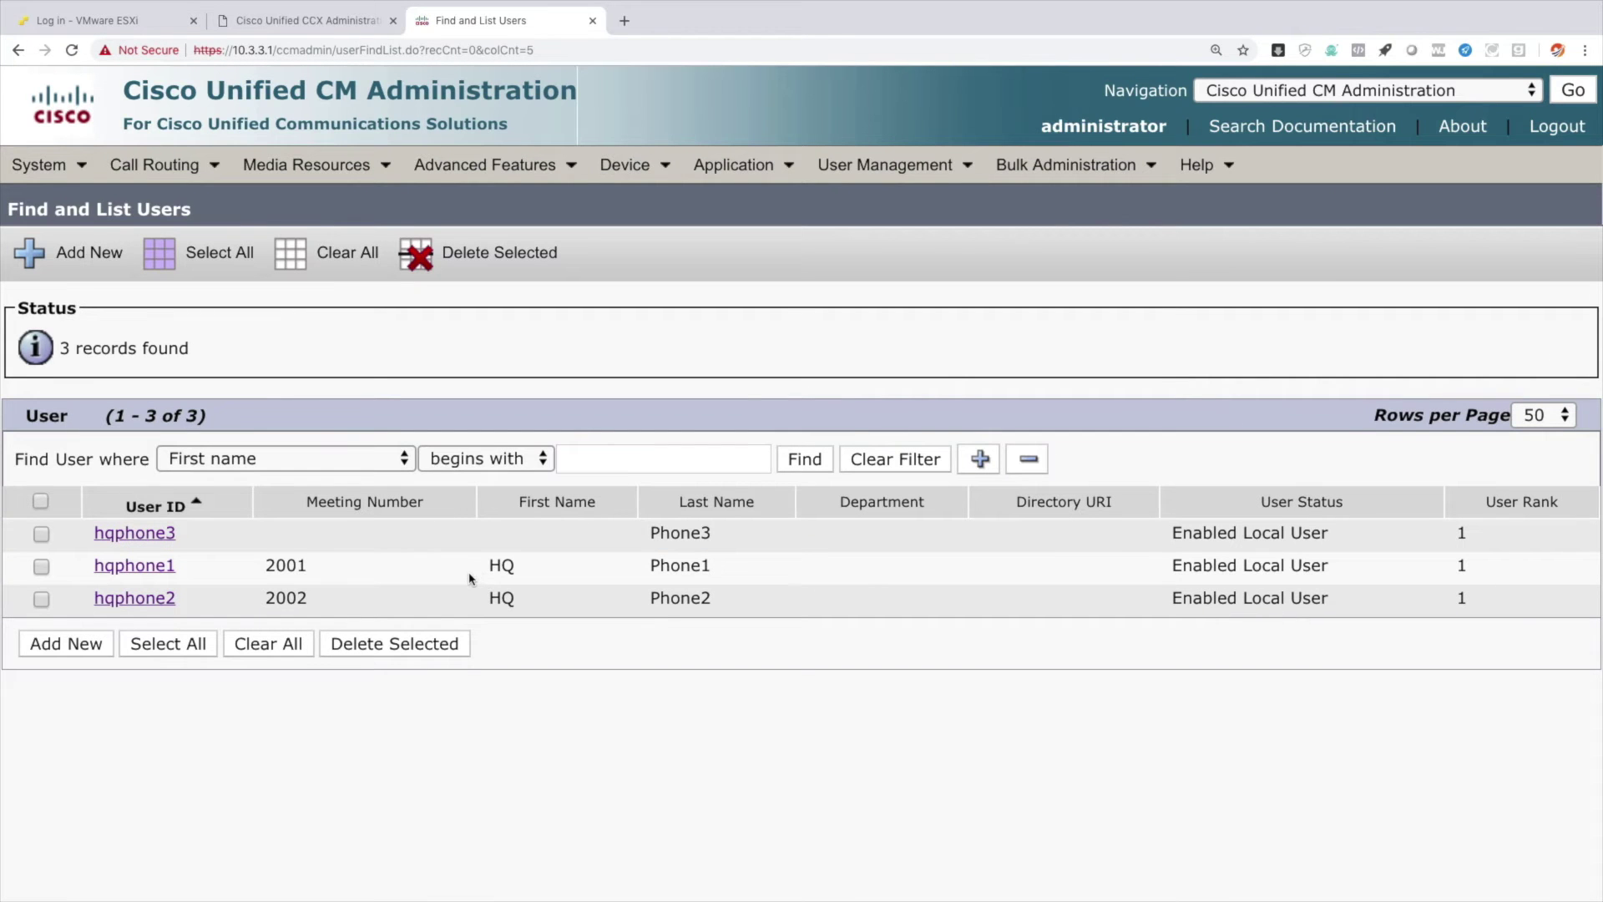
left_click(134, 571)
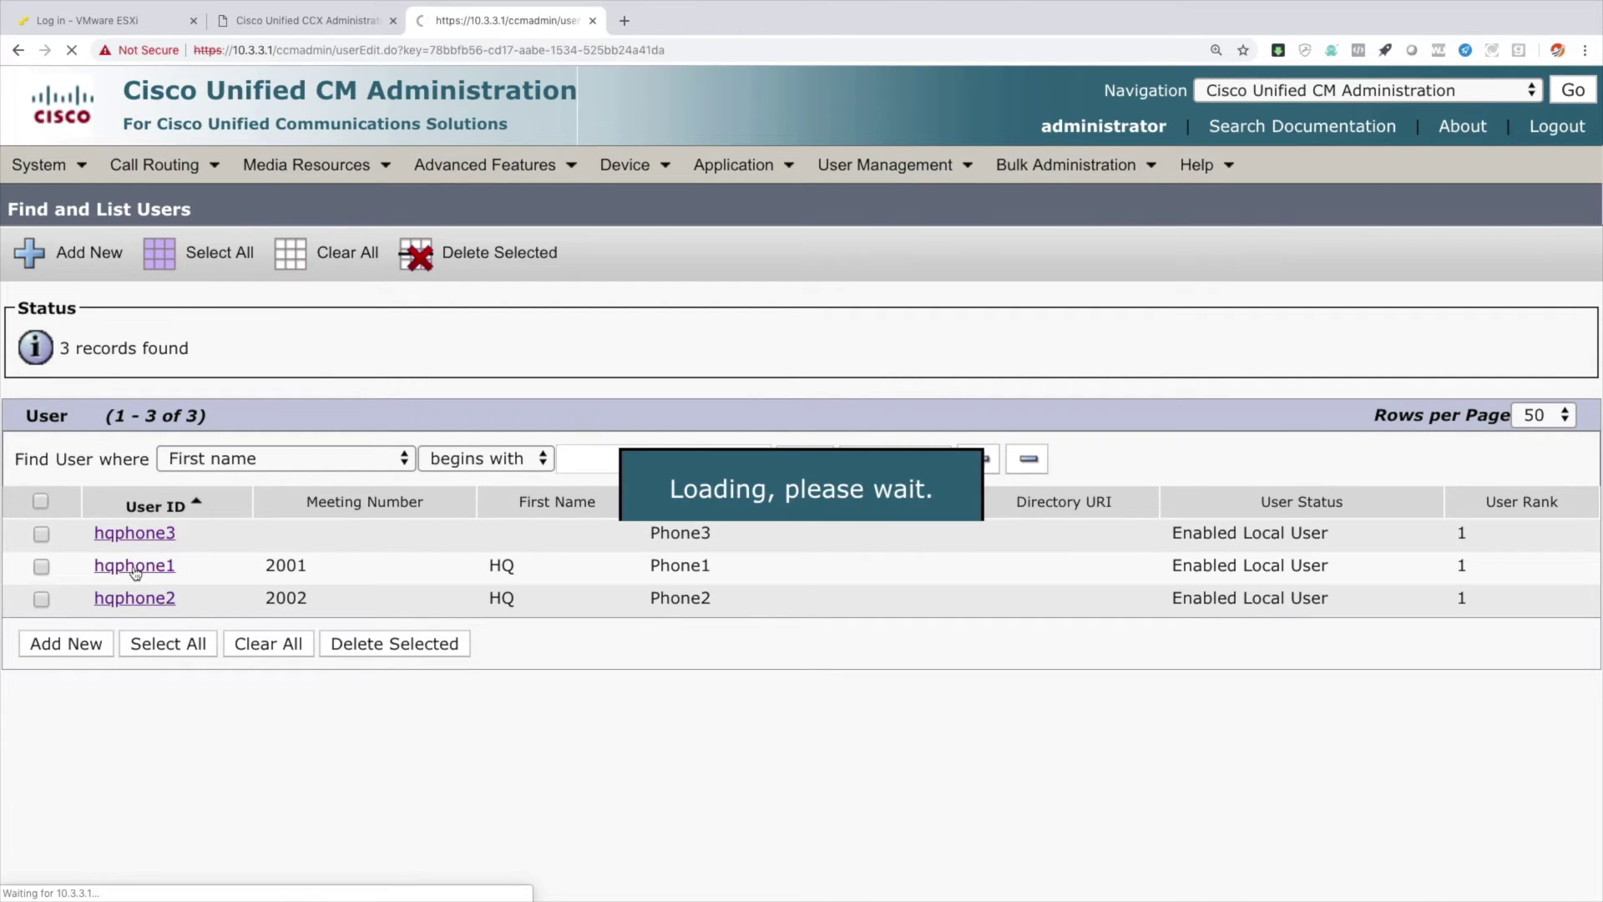
scroll(373, 580, "down", 4)
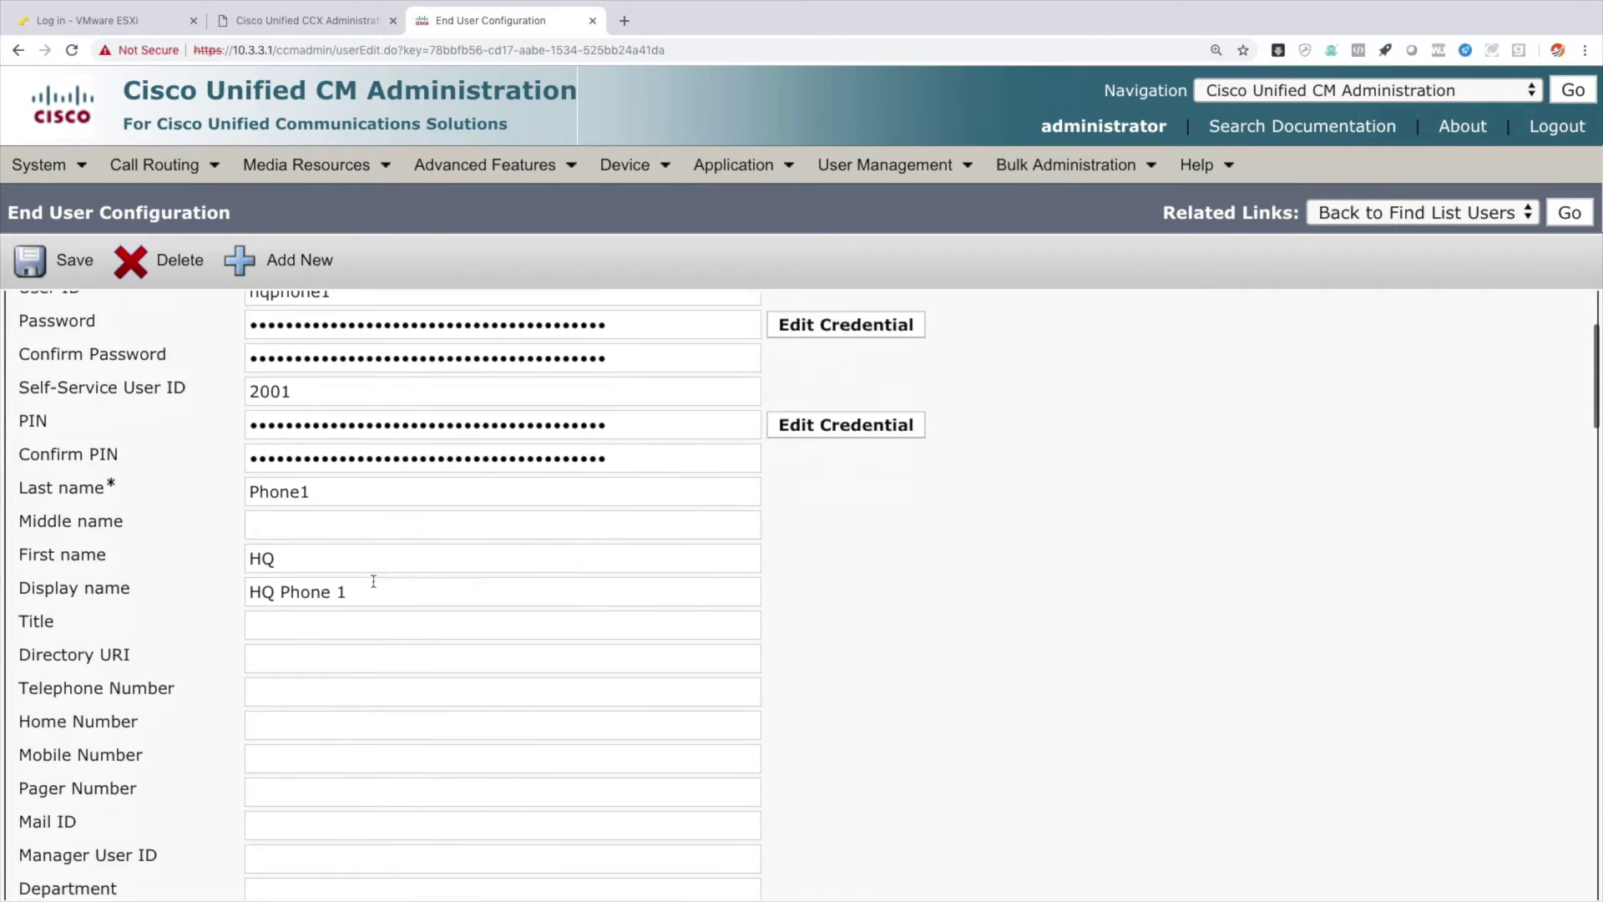
scroll(373, 580, "down", 6)
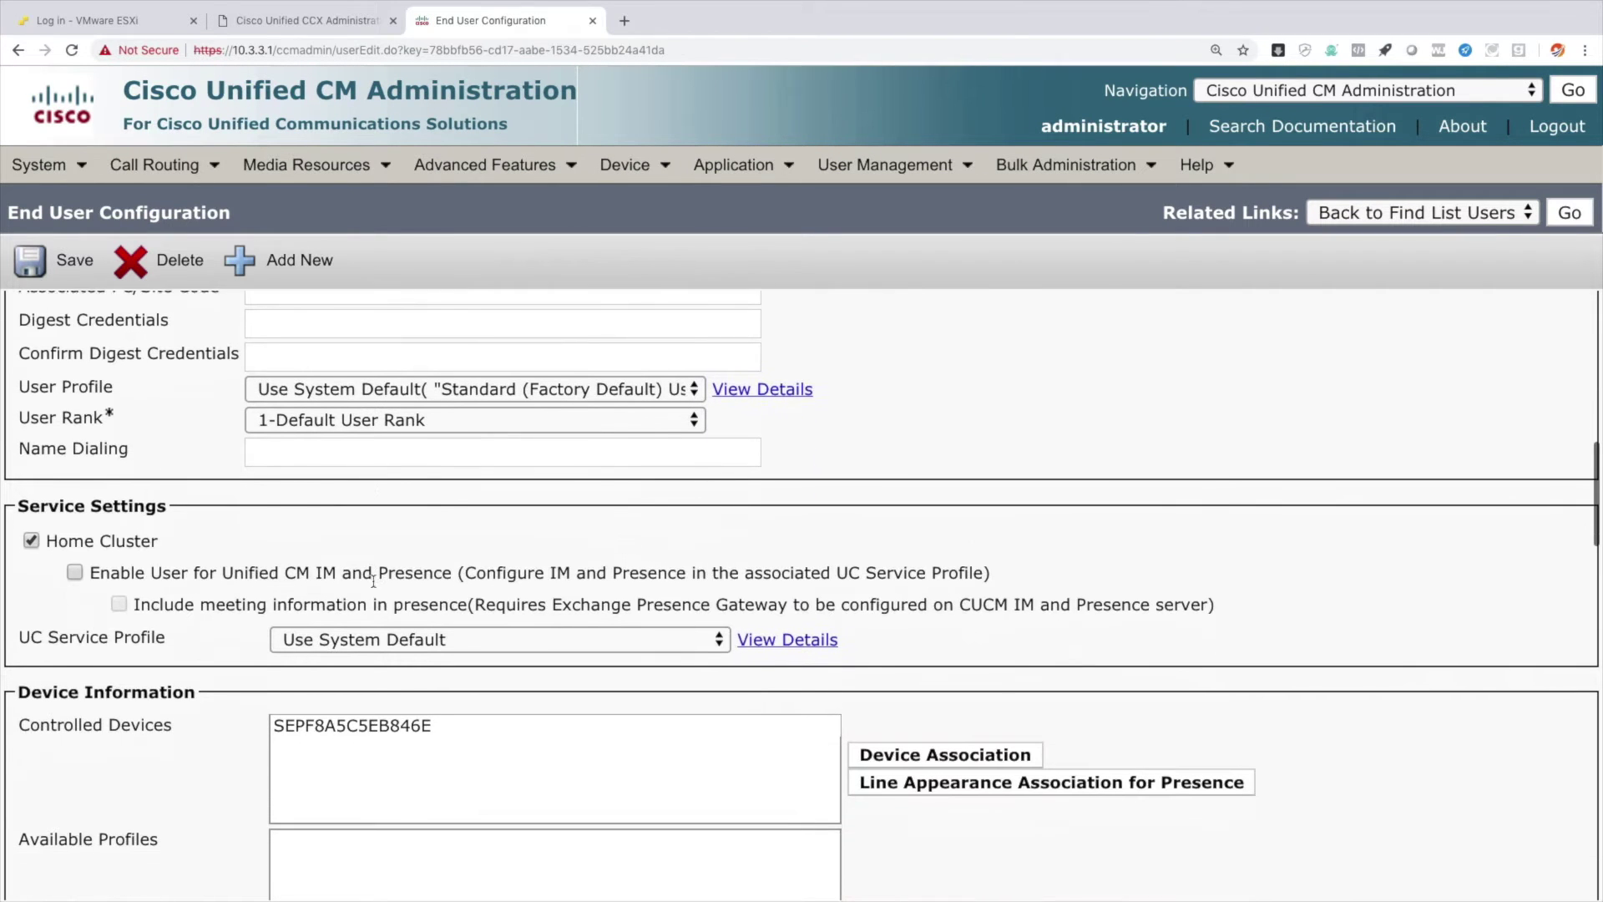
scroll(374, 585, "down", 10)
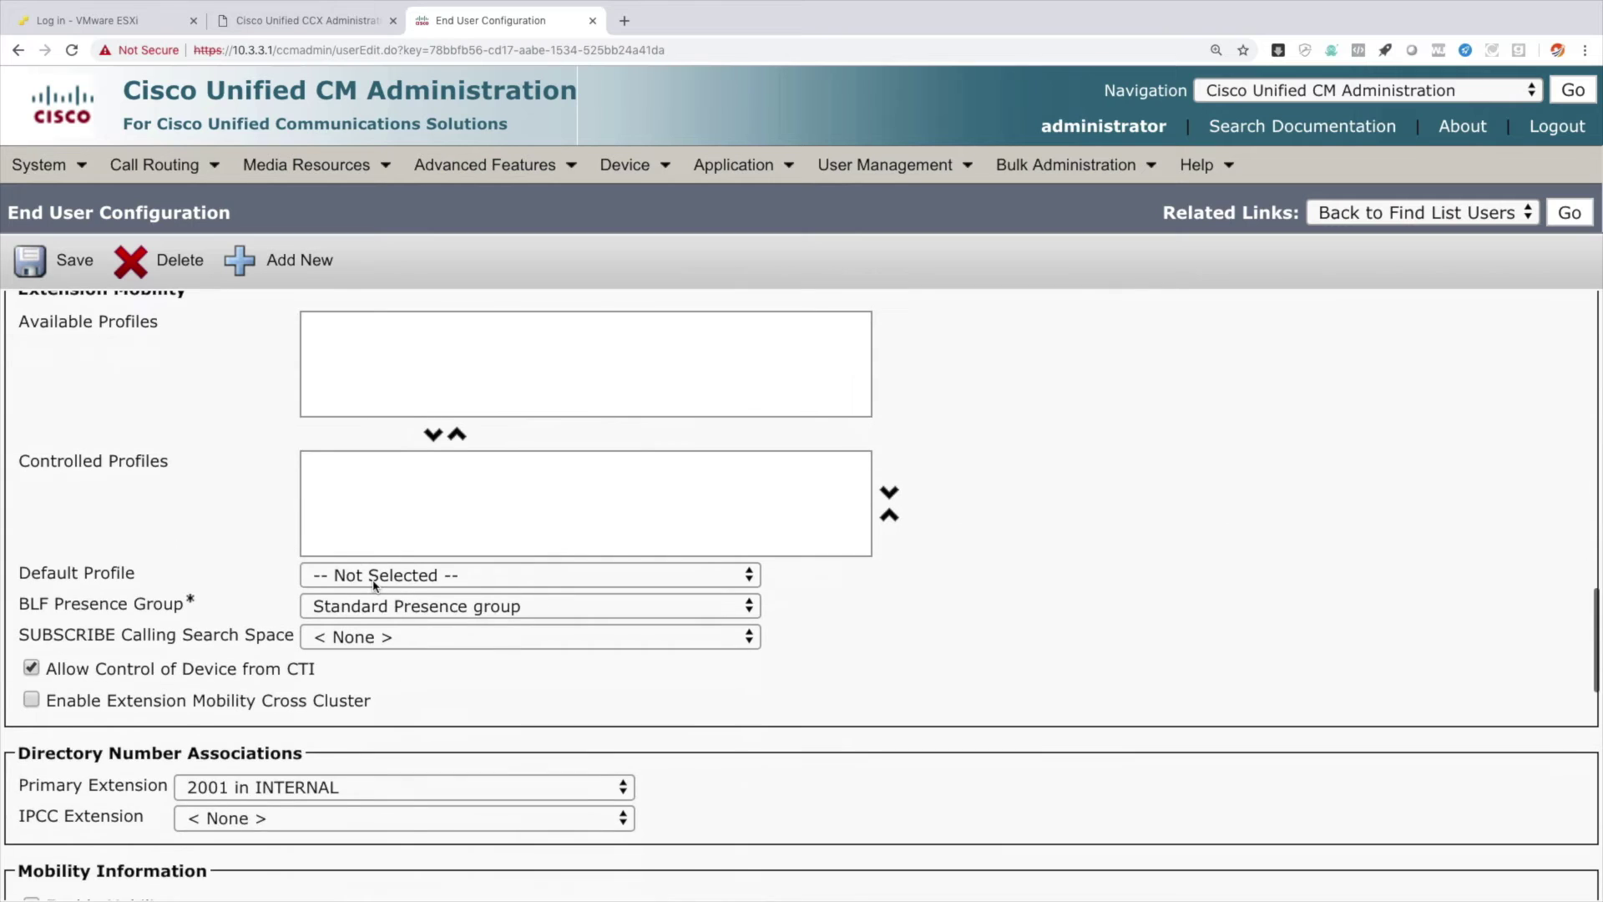
scroll(373, 587, "down", 3)
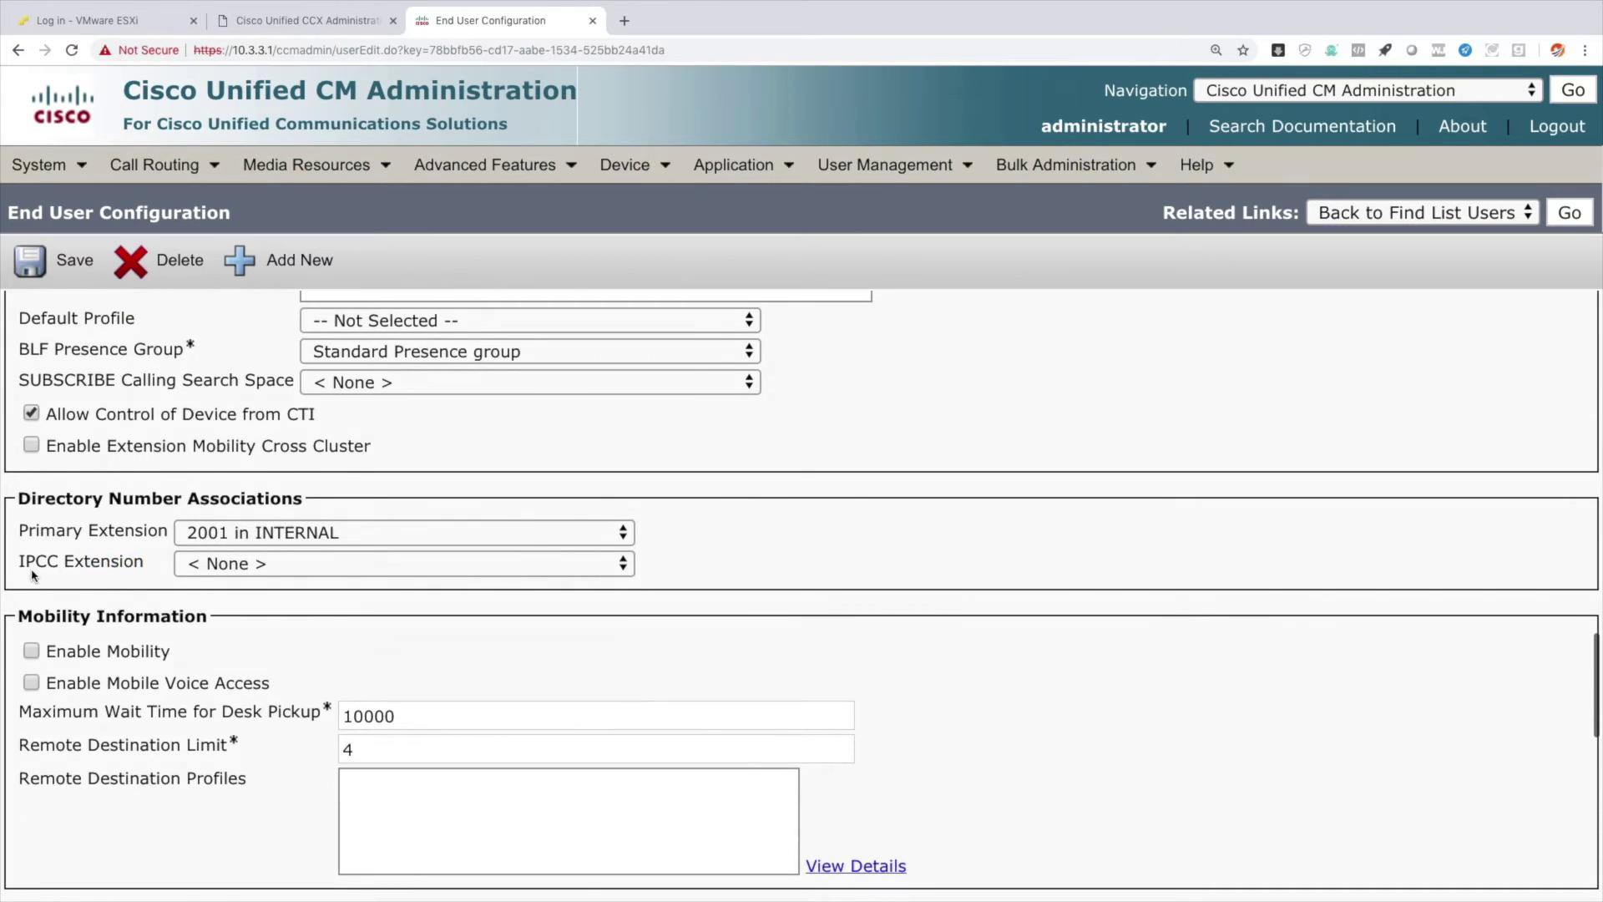
triple_click(18, 570)
left_click_drag(6, 576, 16, 567)
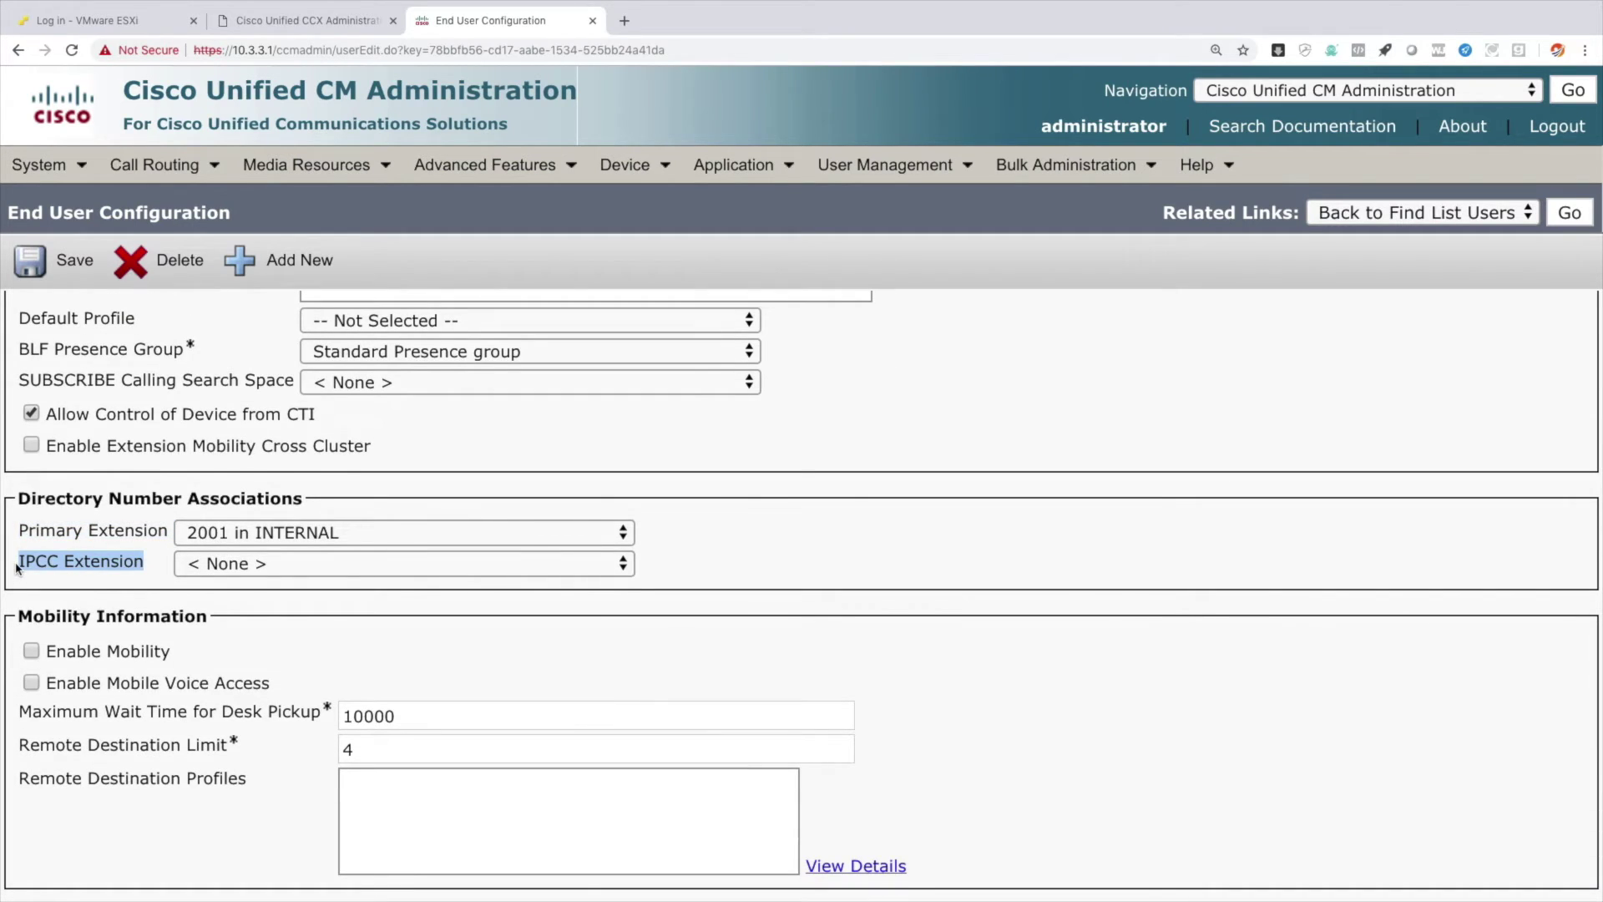
left_click(266, 568)
left_click(264, 587)
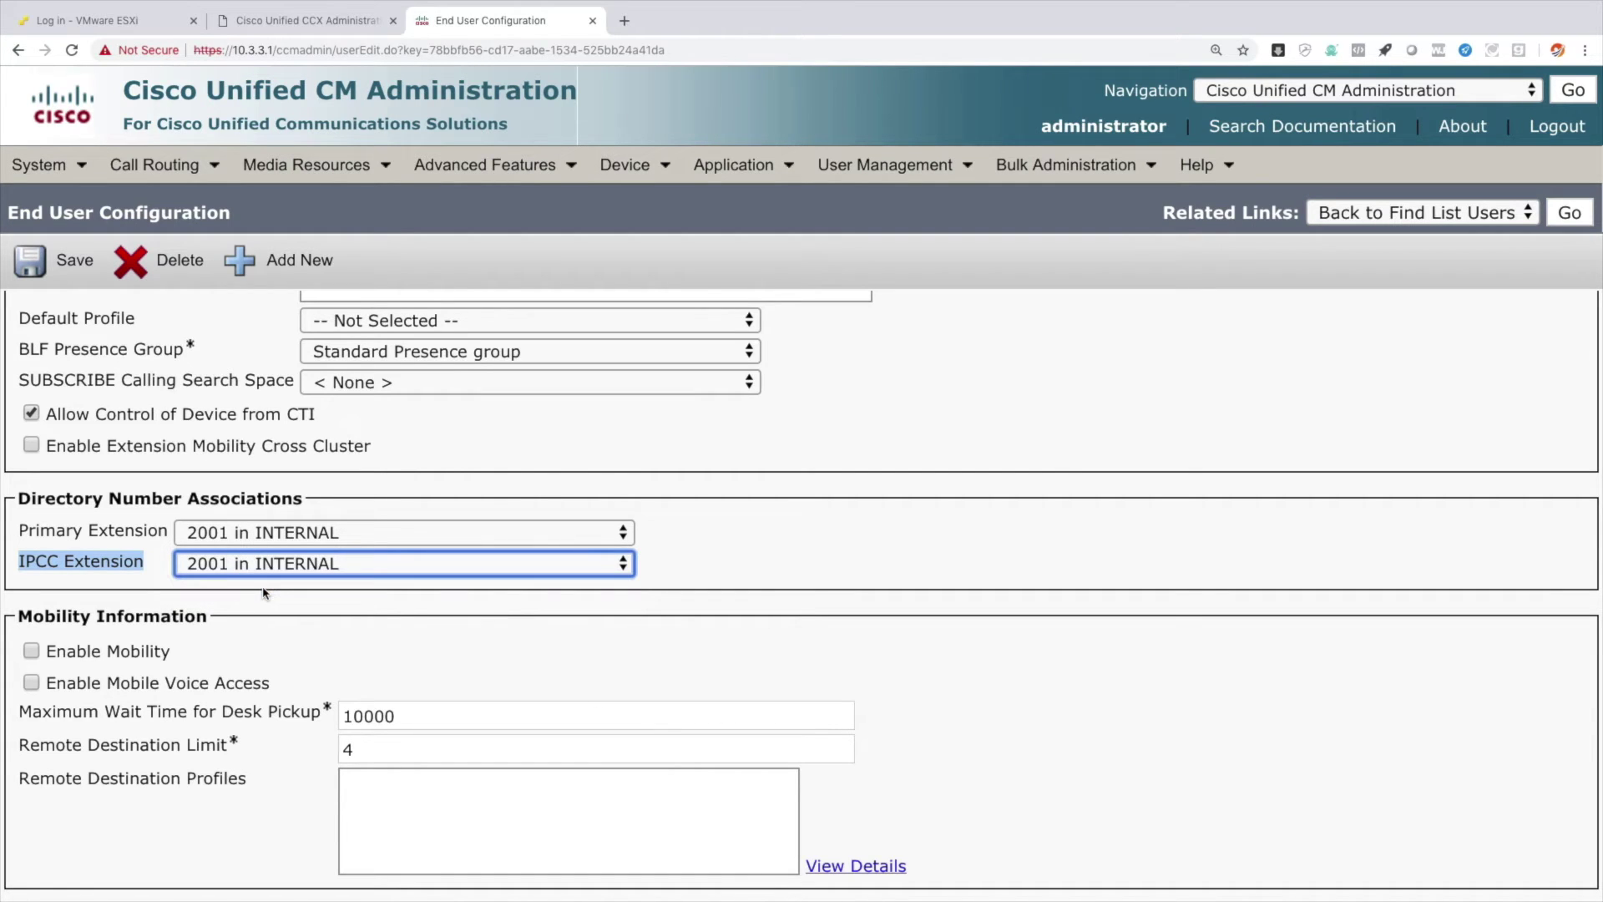
left_click(48, 266)
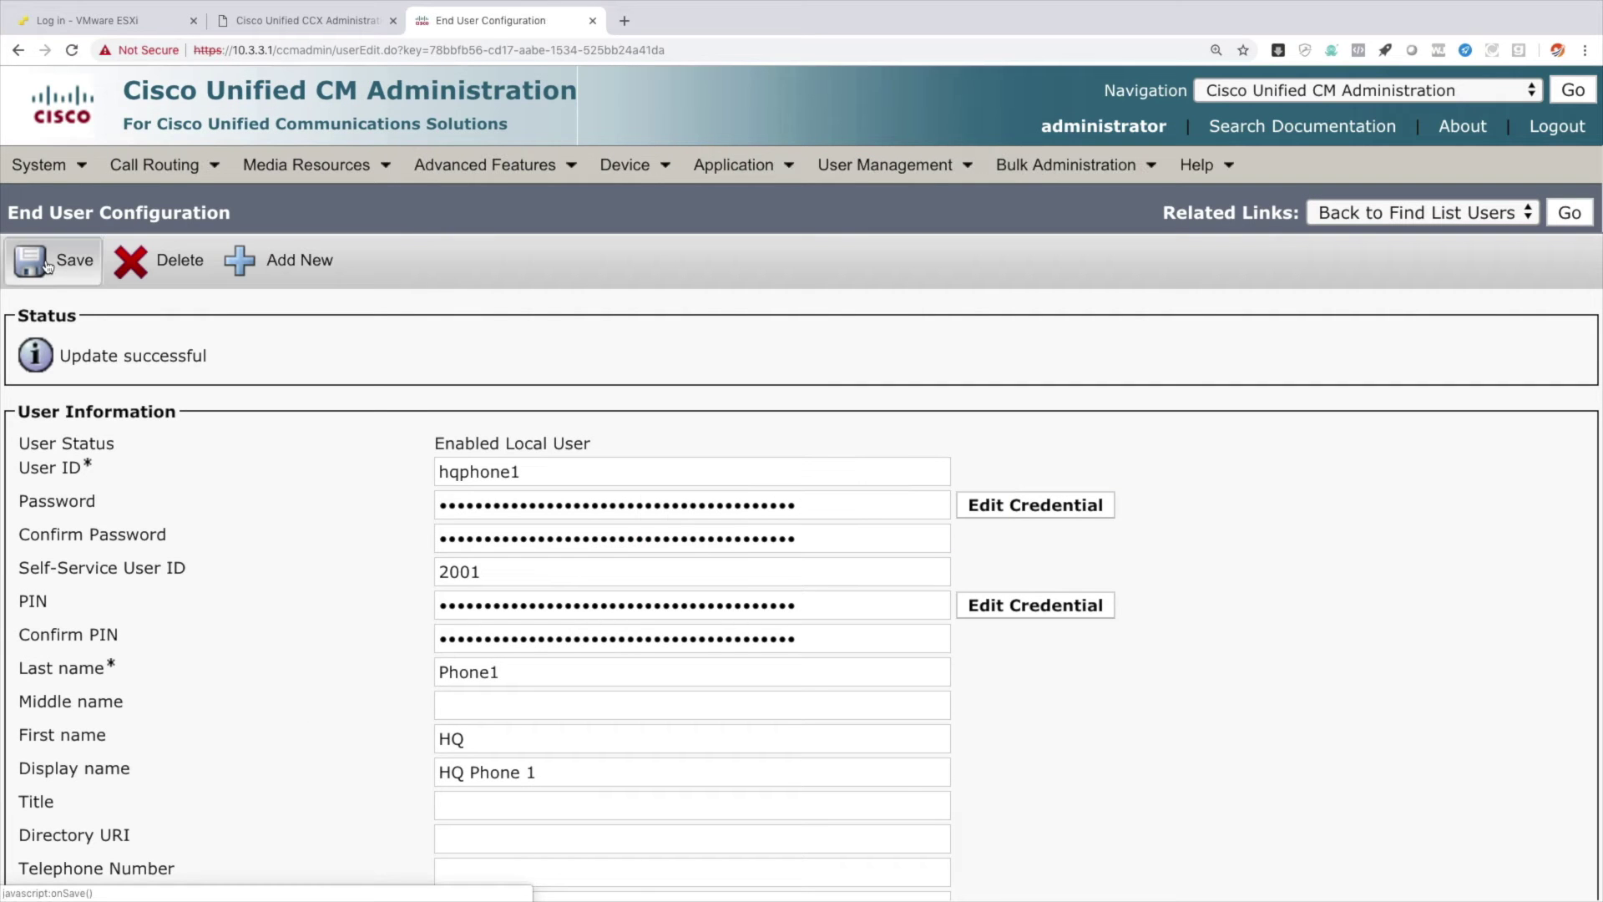
Open end user hqphone2, set its IPCC Extension to 2002 in INTERNAL, and save.
mouse_move(849, 171)
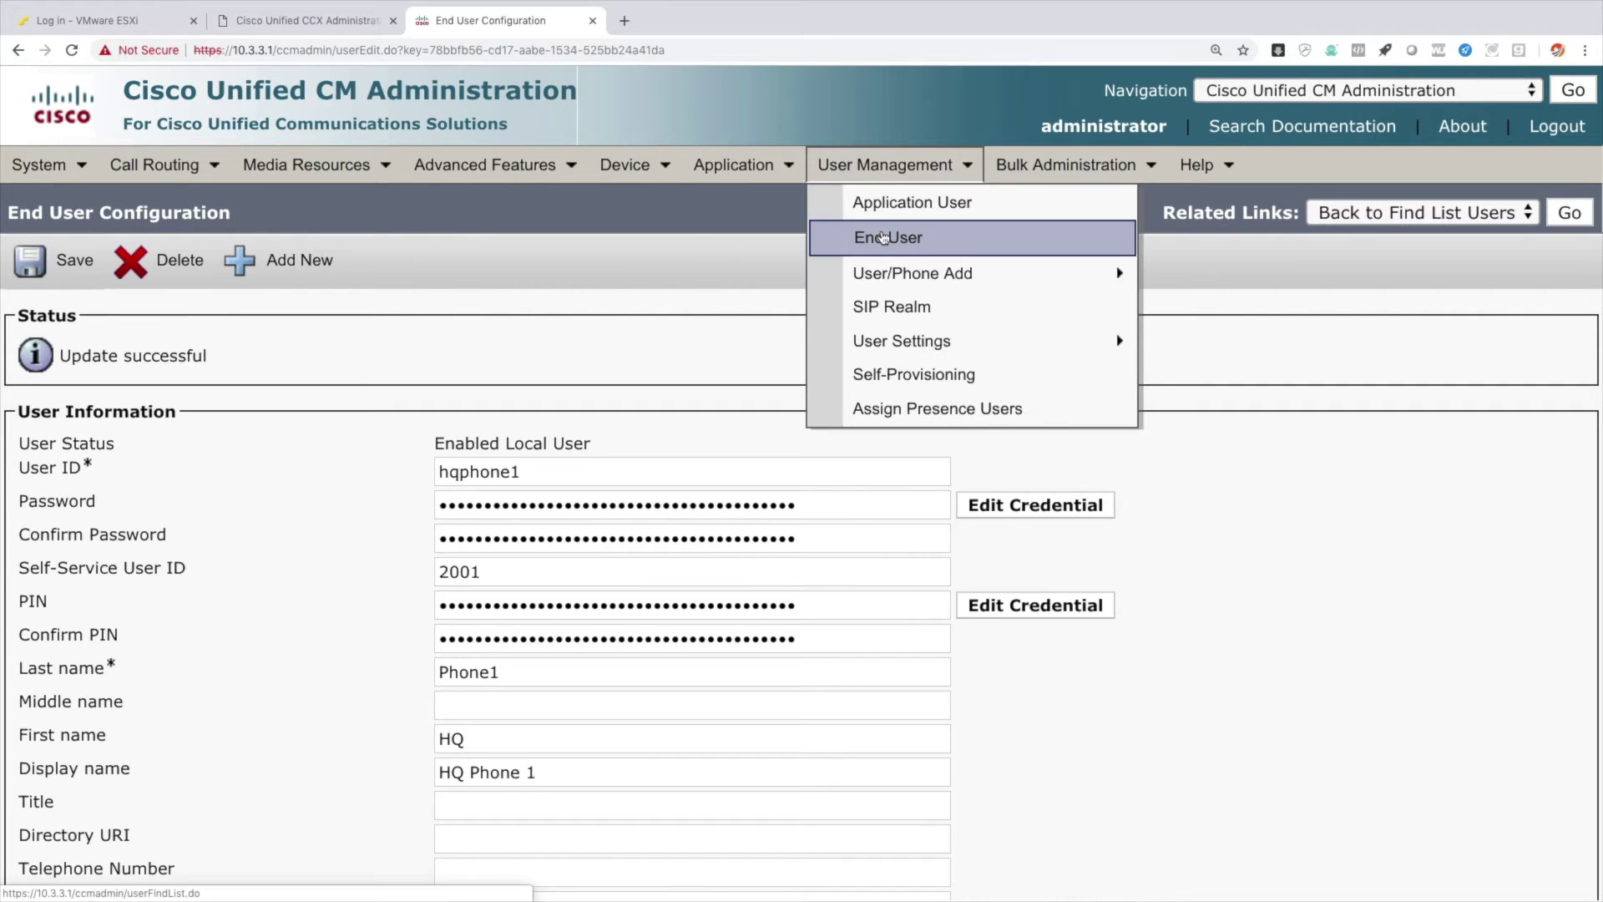
left_click(884, 238)
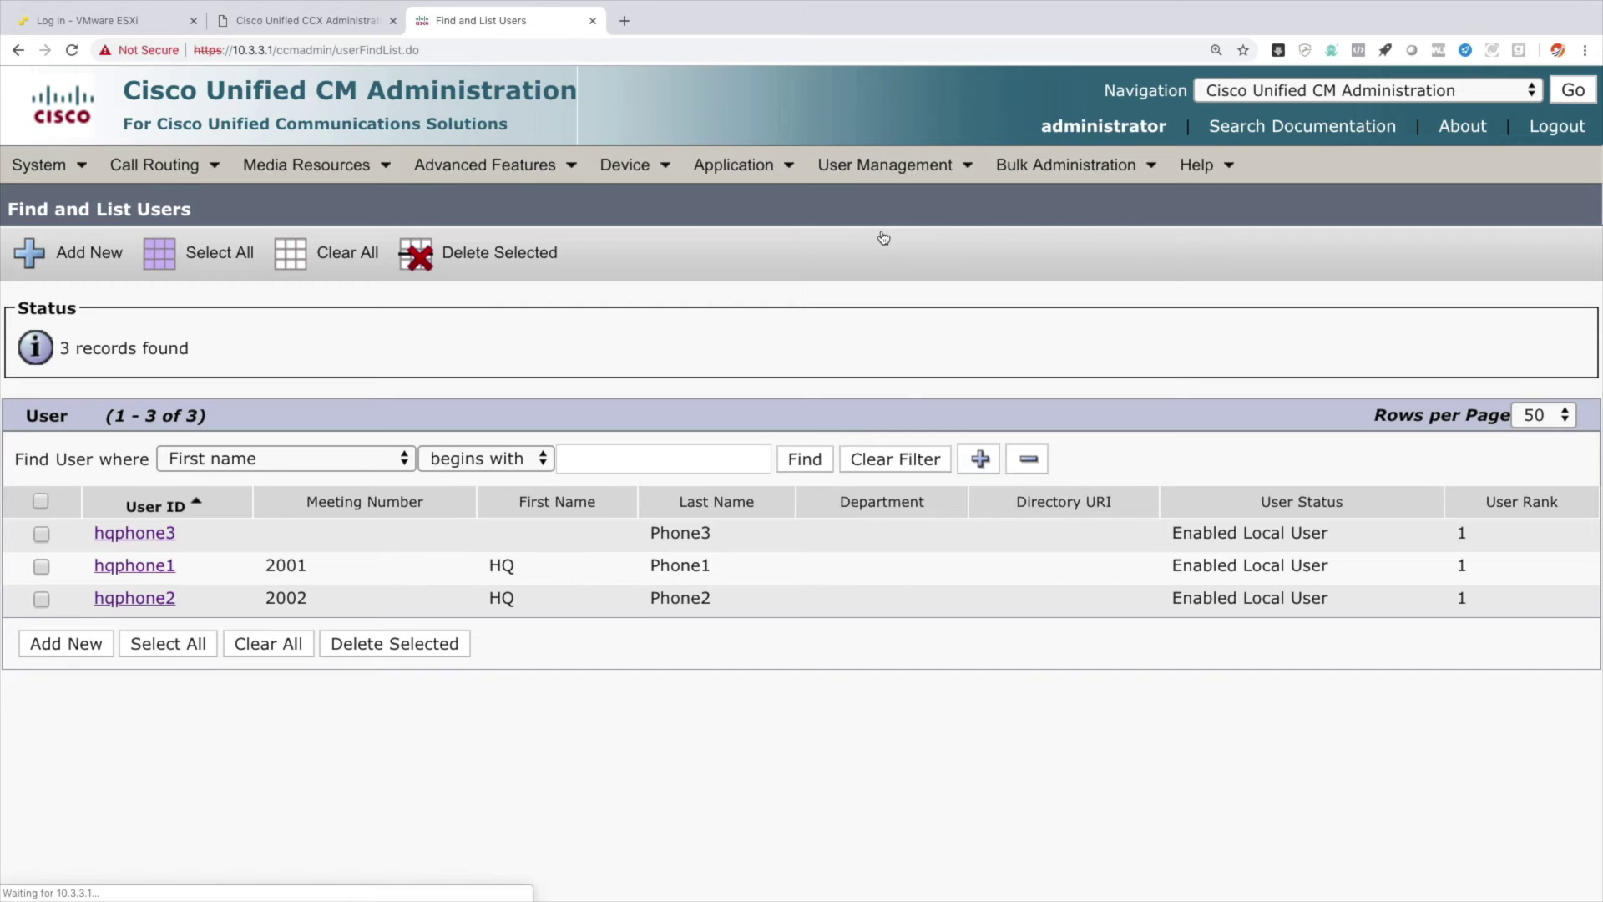
left_click(139, 601)
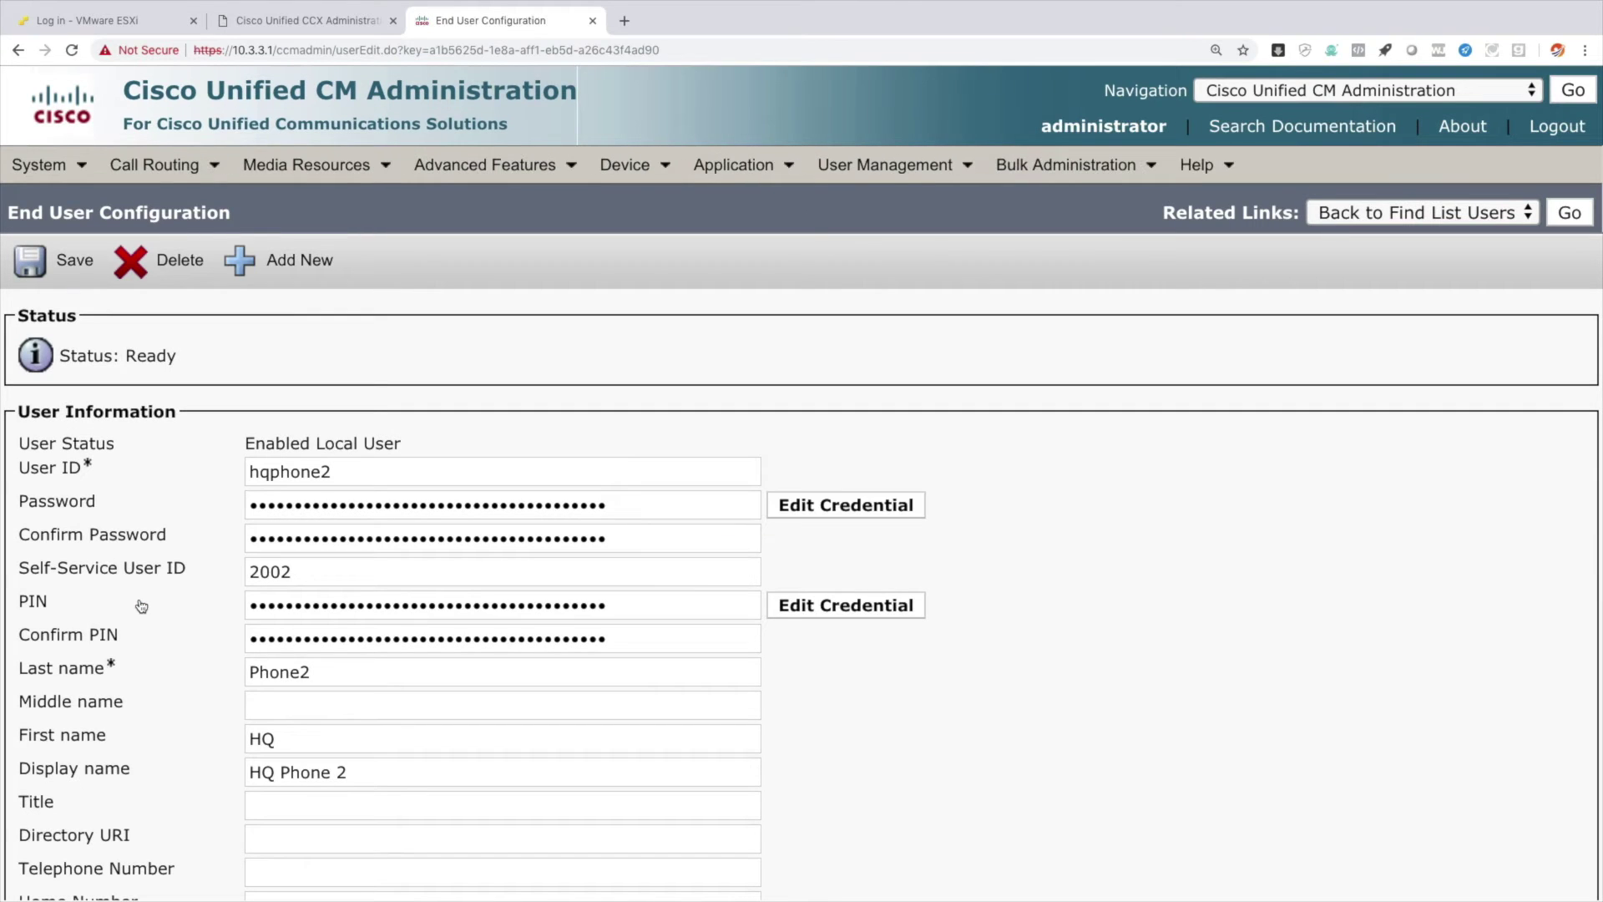
scroll(437, 707, "down", 8)
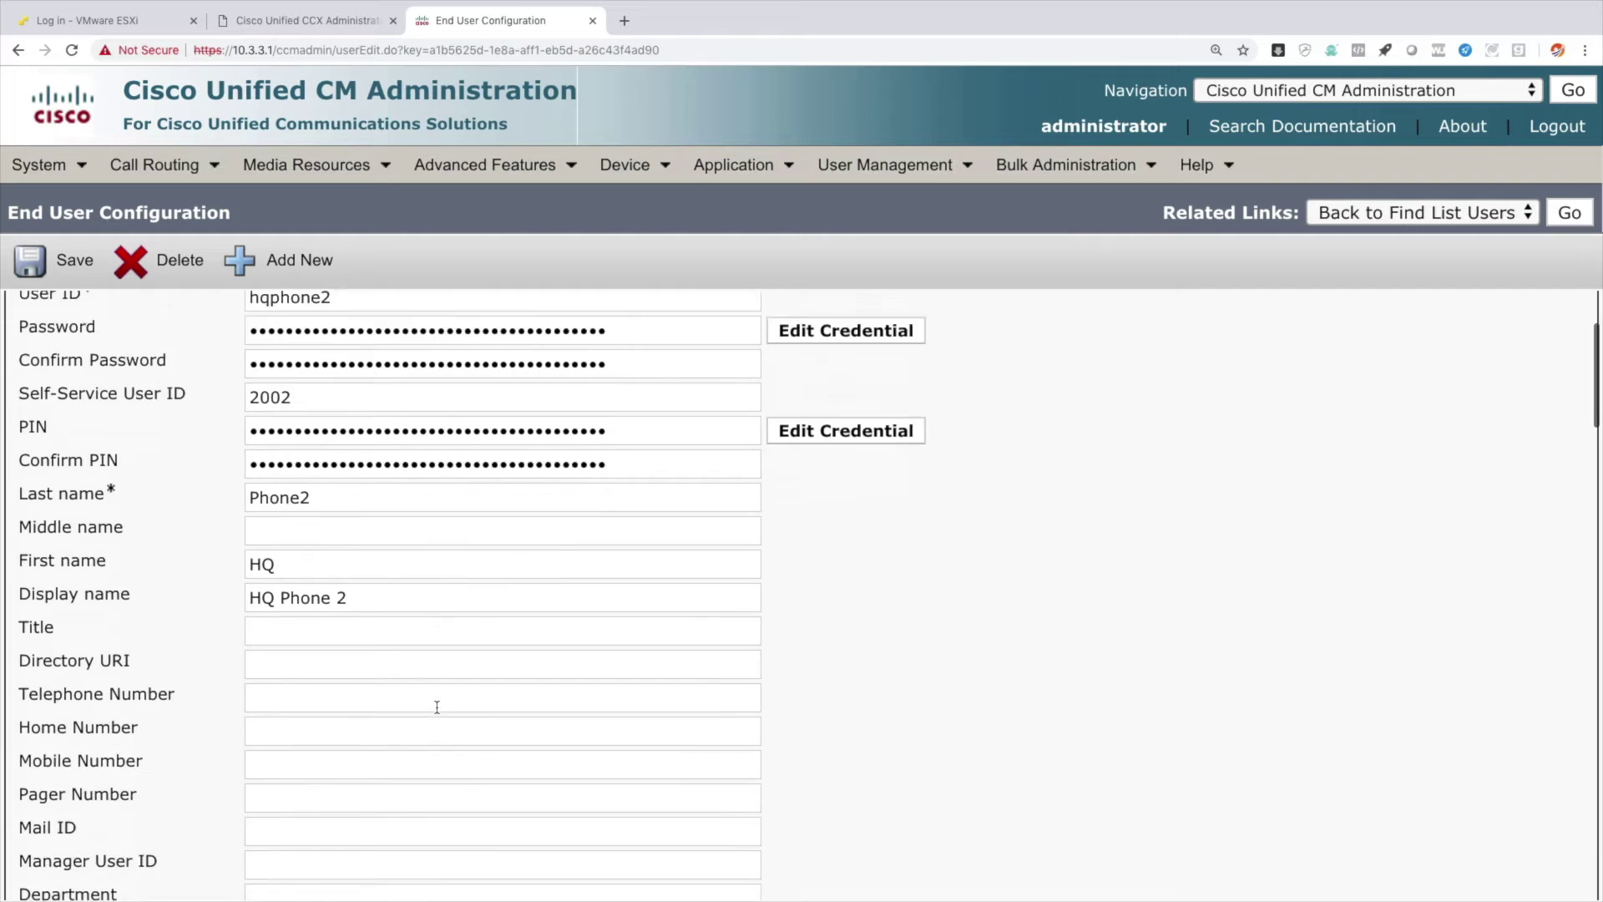
scroll(436, 707, "down", 7)
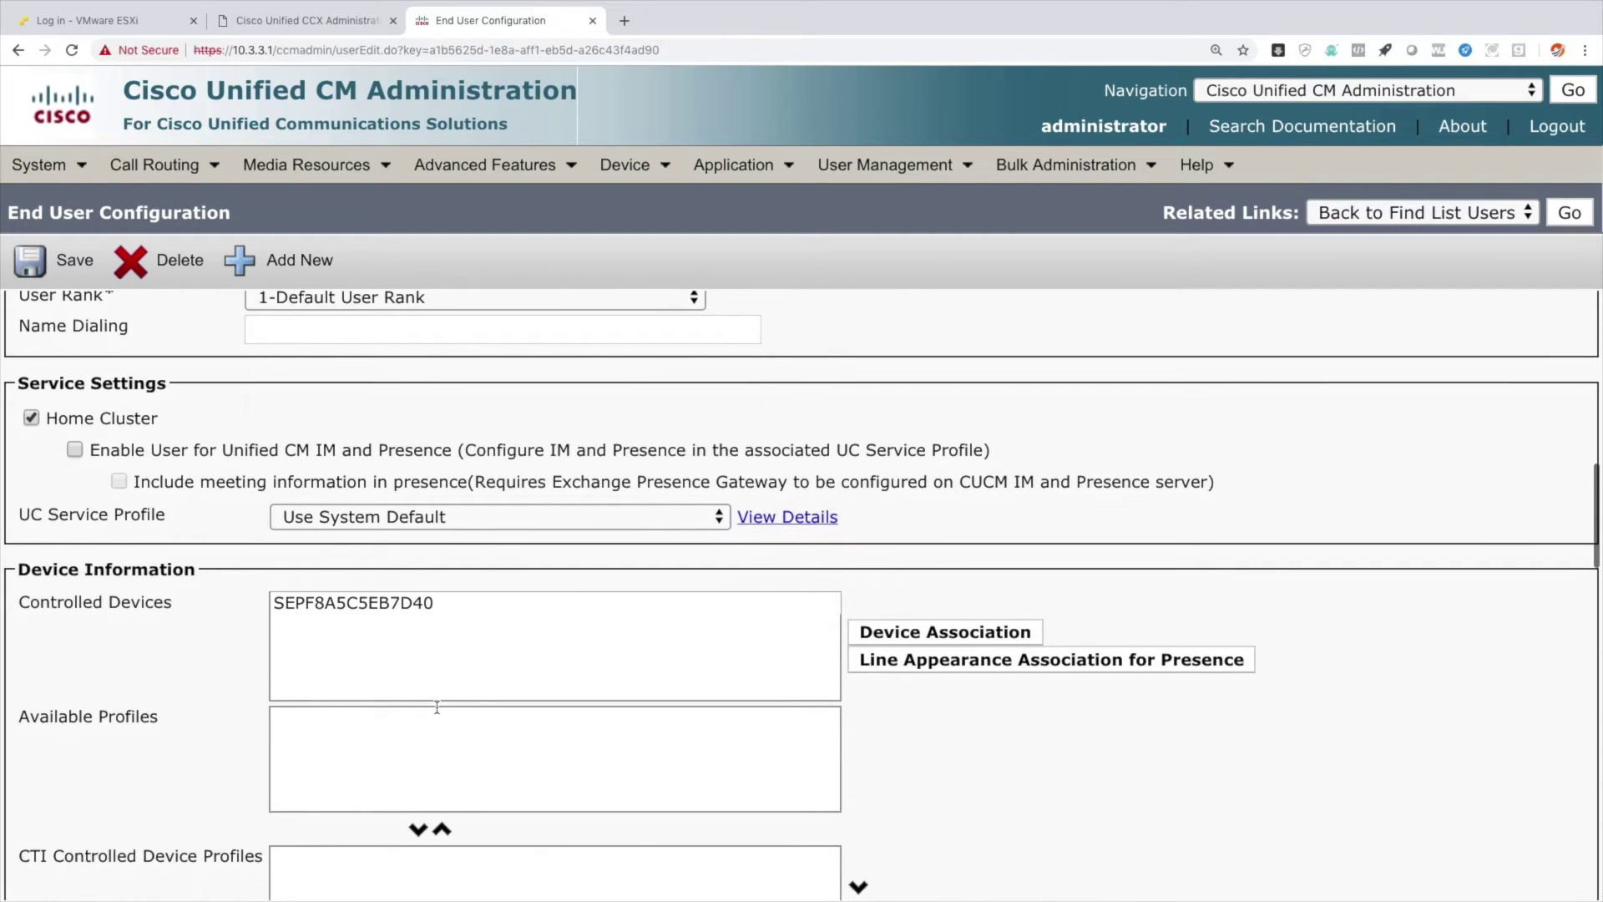
scroll(437, 707, "down", 7)
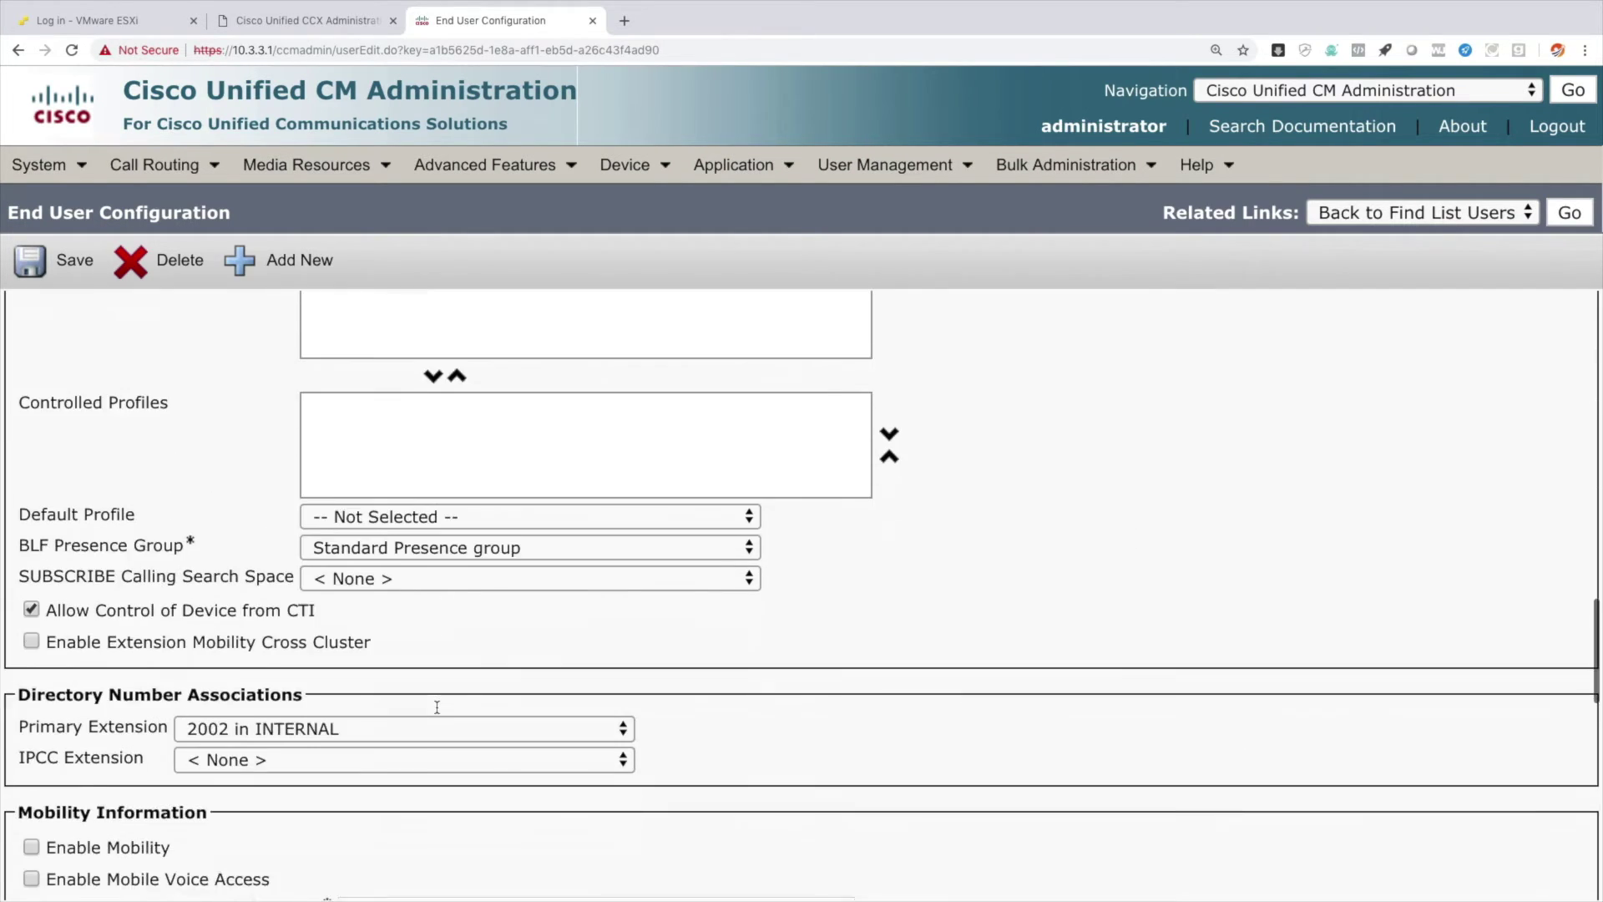
left_click(270, 678)
left_click(275, 689)
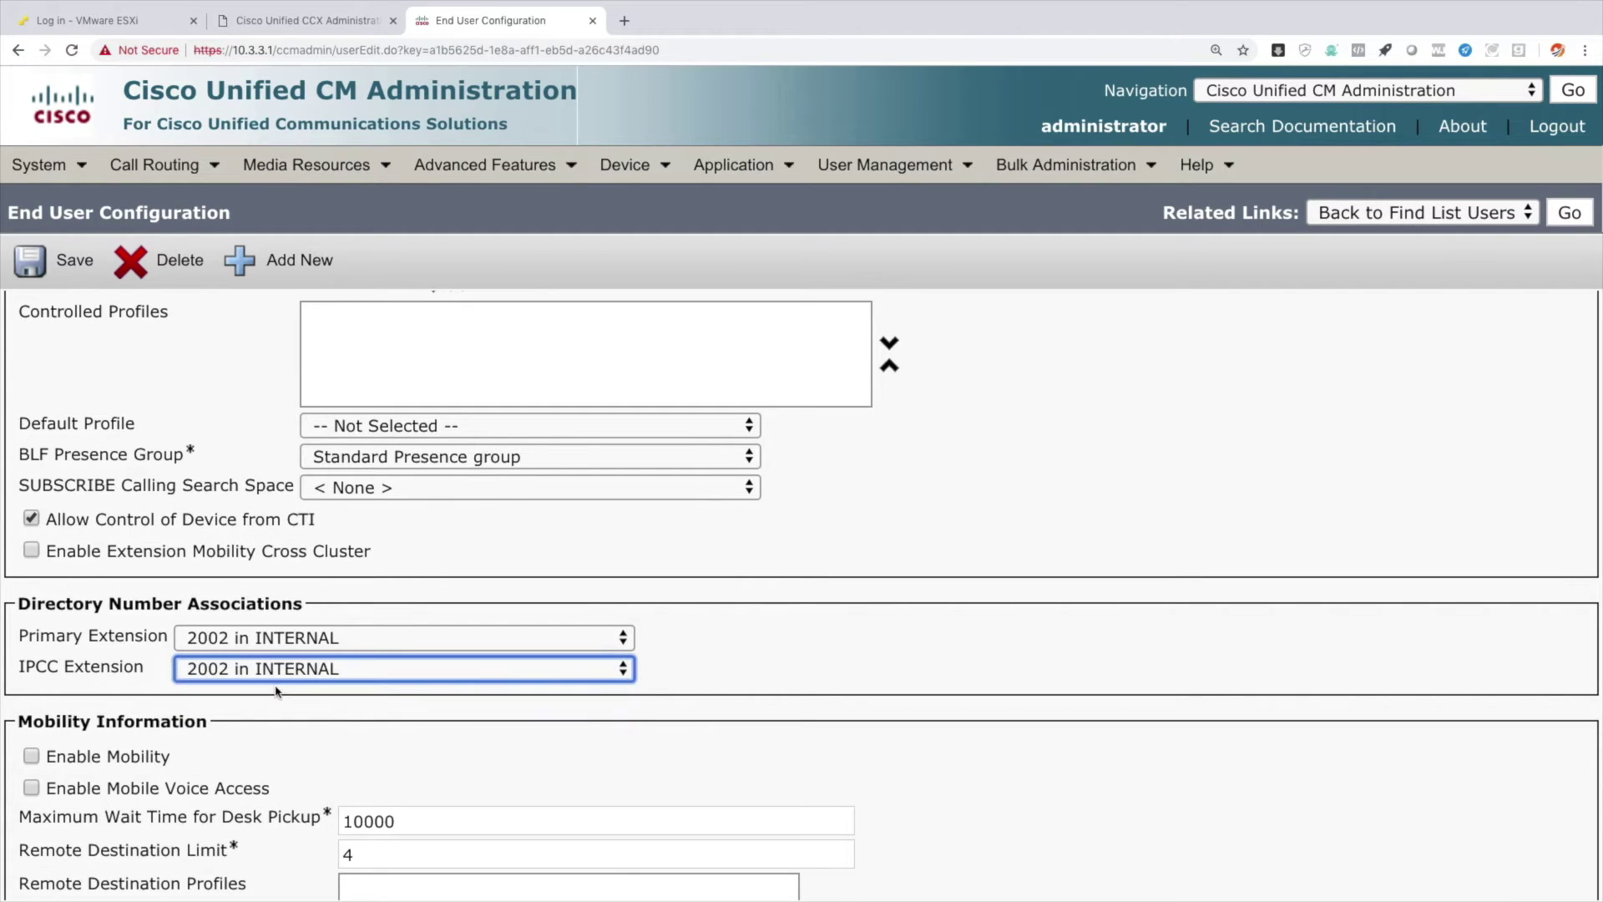
left_click(76, 276)
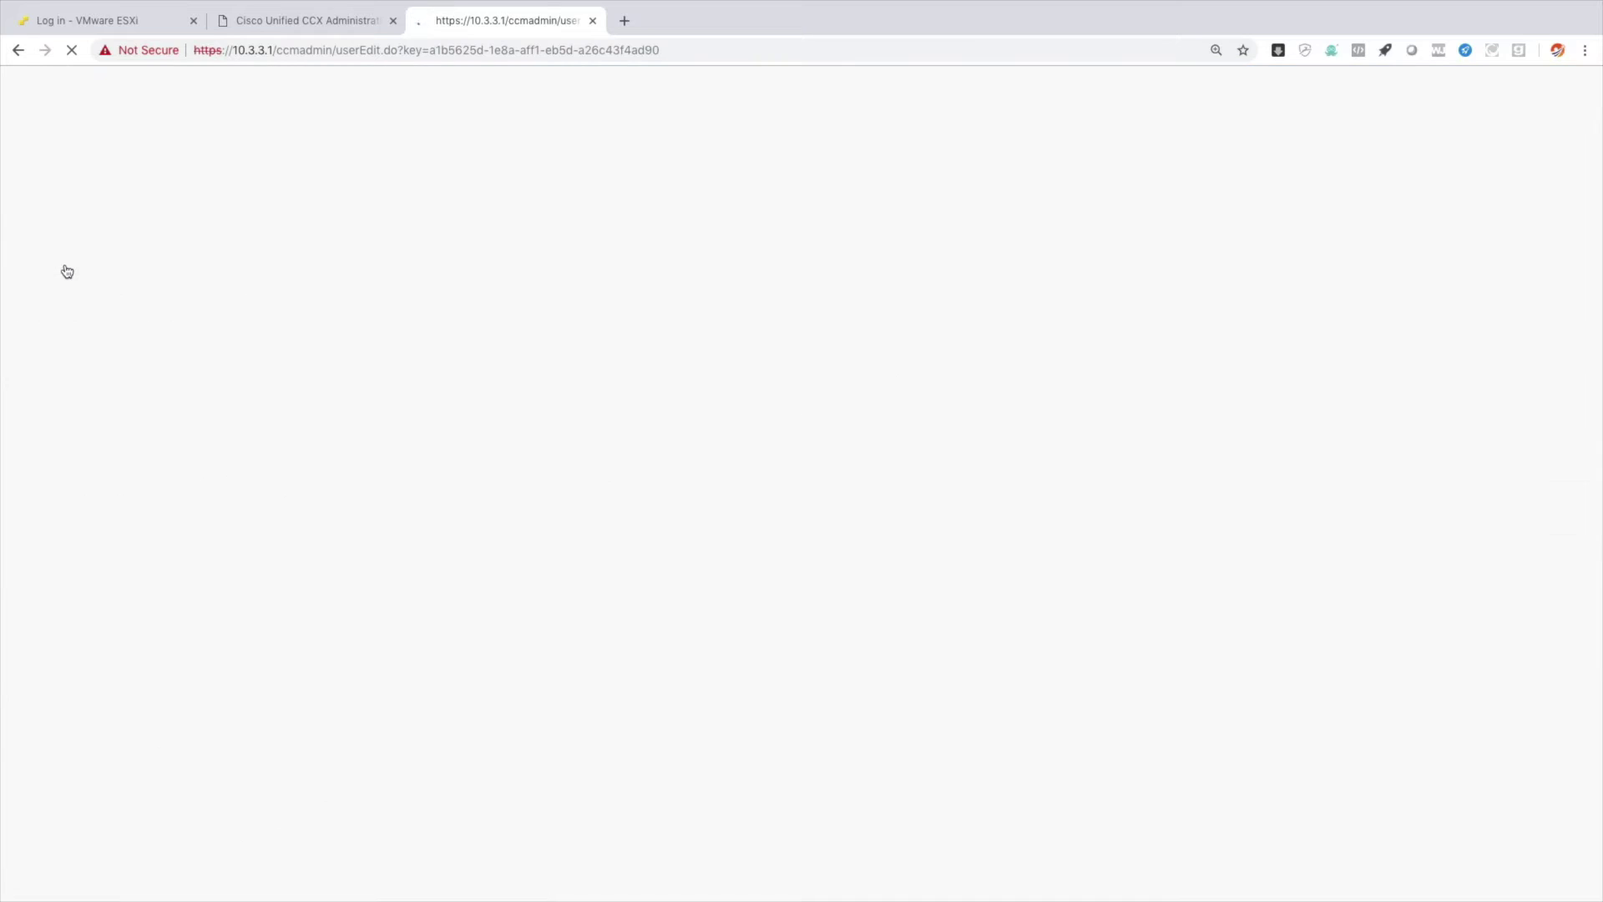
left_click(325, 34)
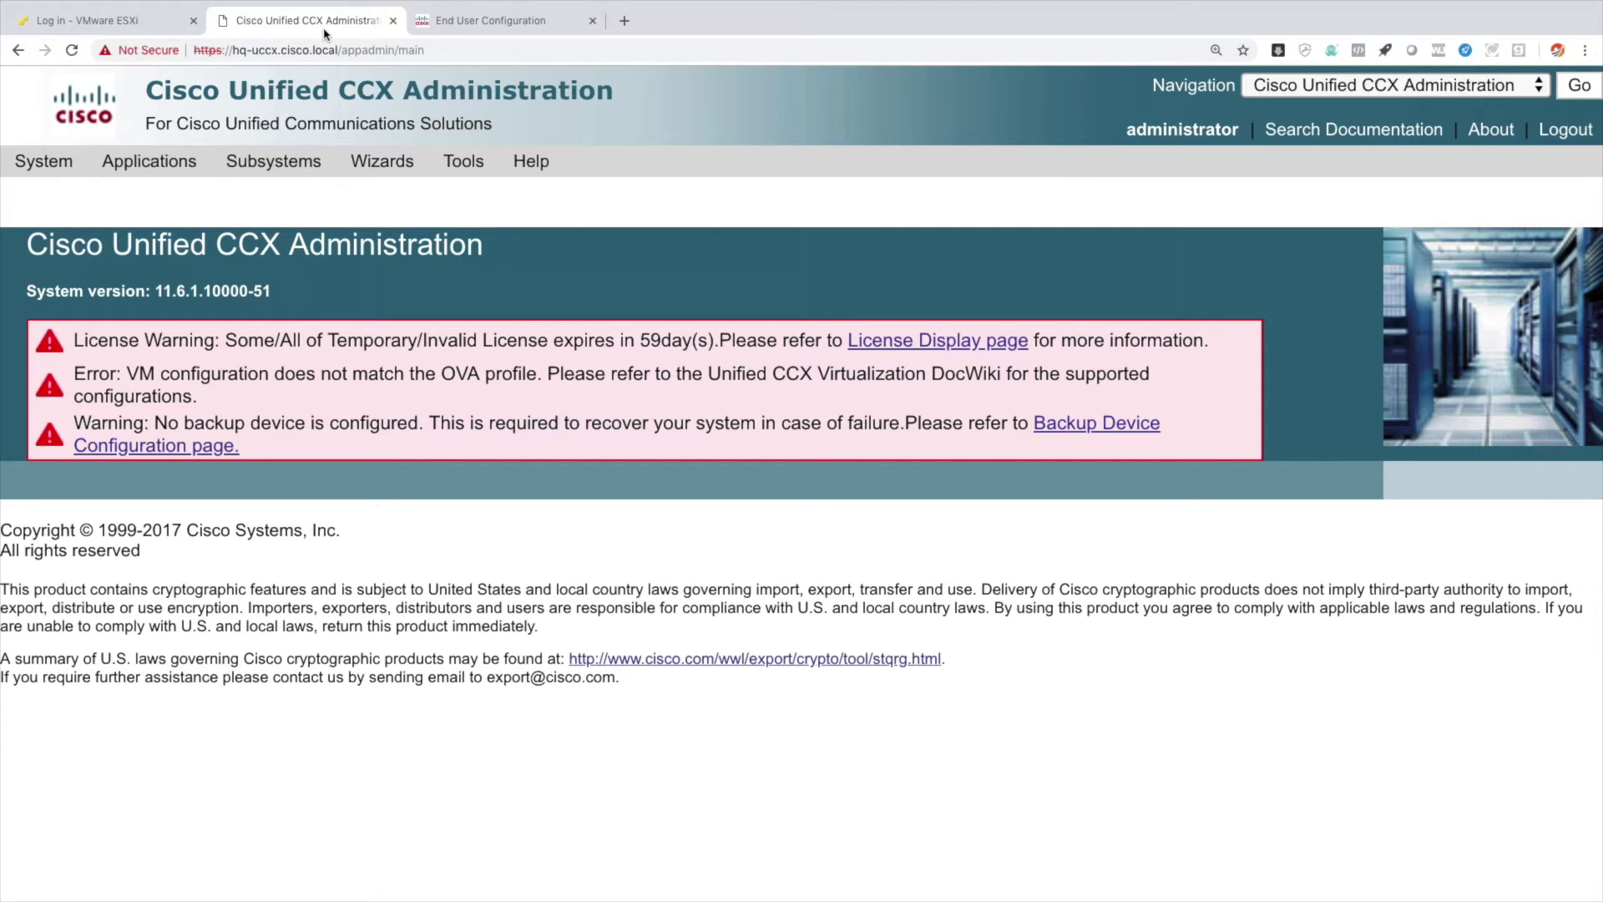
Open RmCm Resources, view HQ Phone1's configuration, and return to the agent list.
left_click(278, 161)
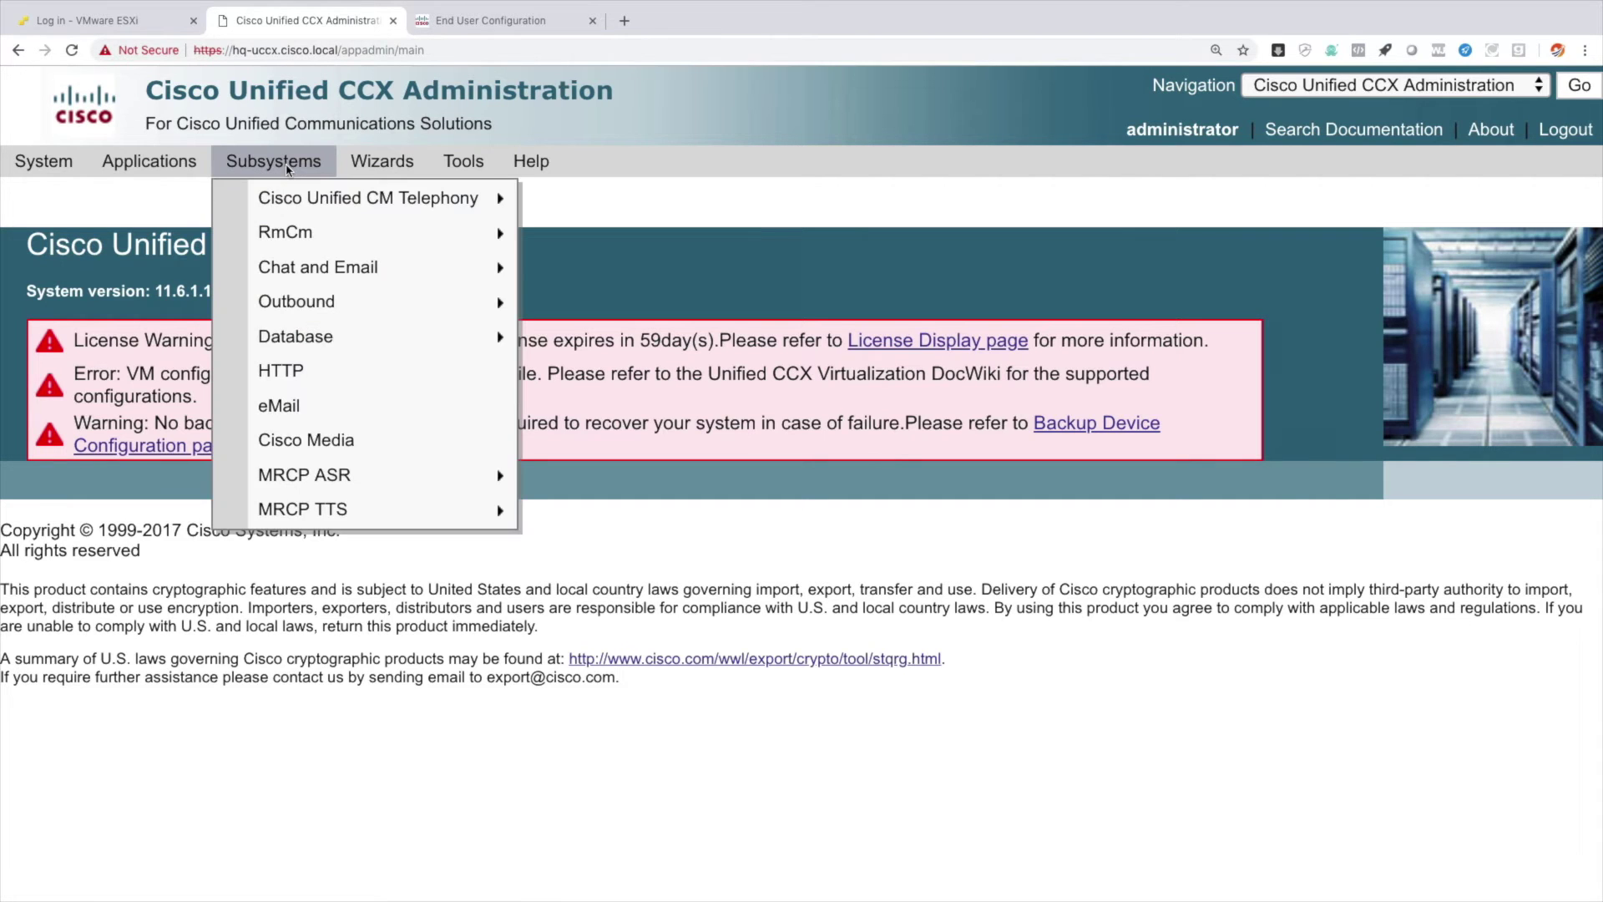
mouse_move(337, 228)
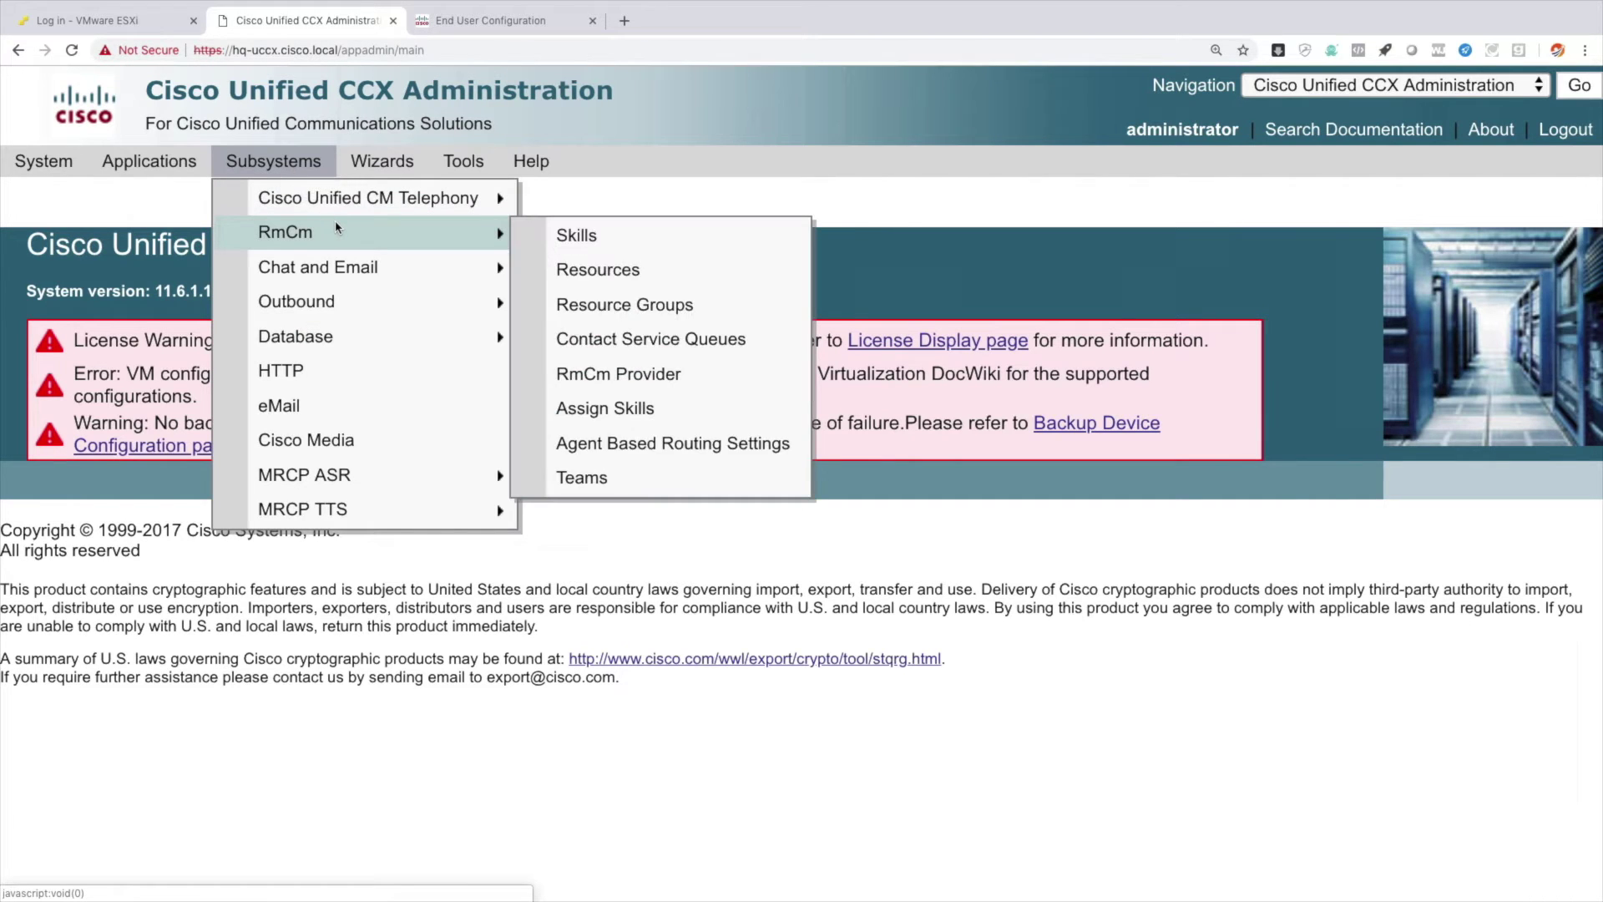
left_click(598, 271)
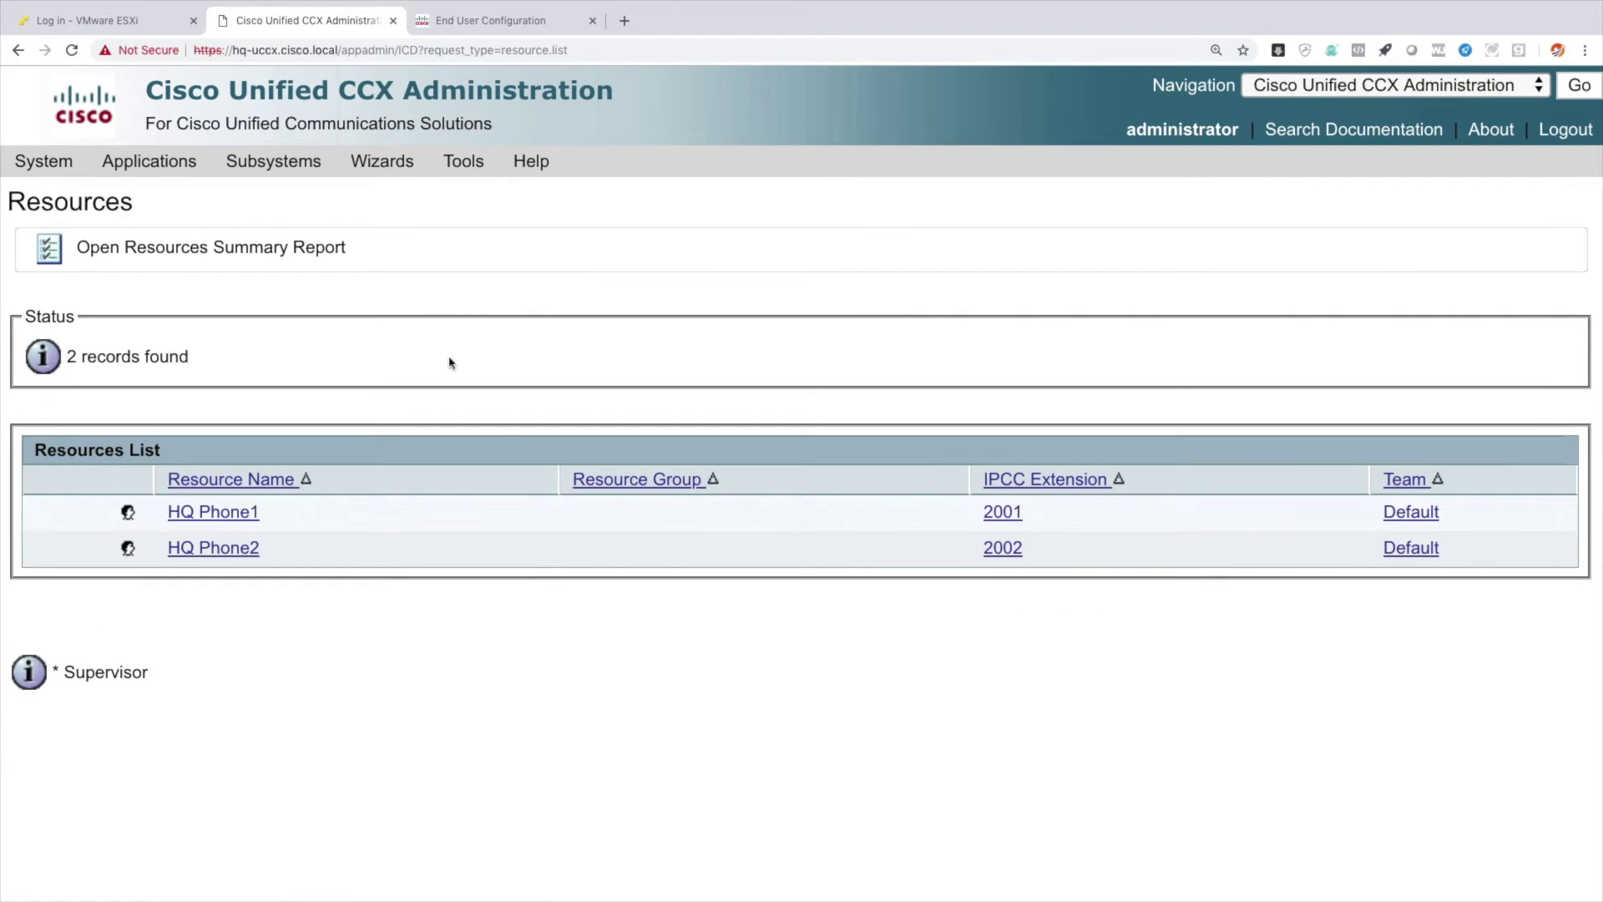
left_click(211, 520)
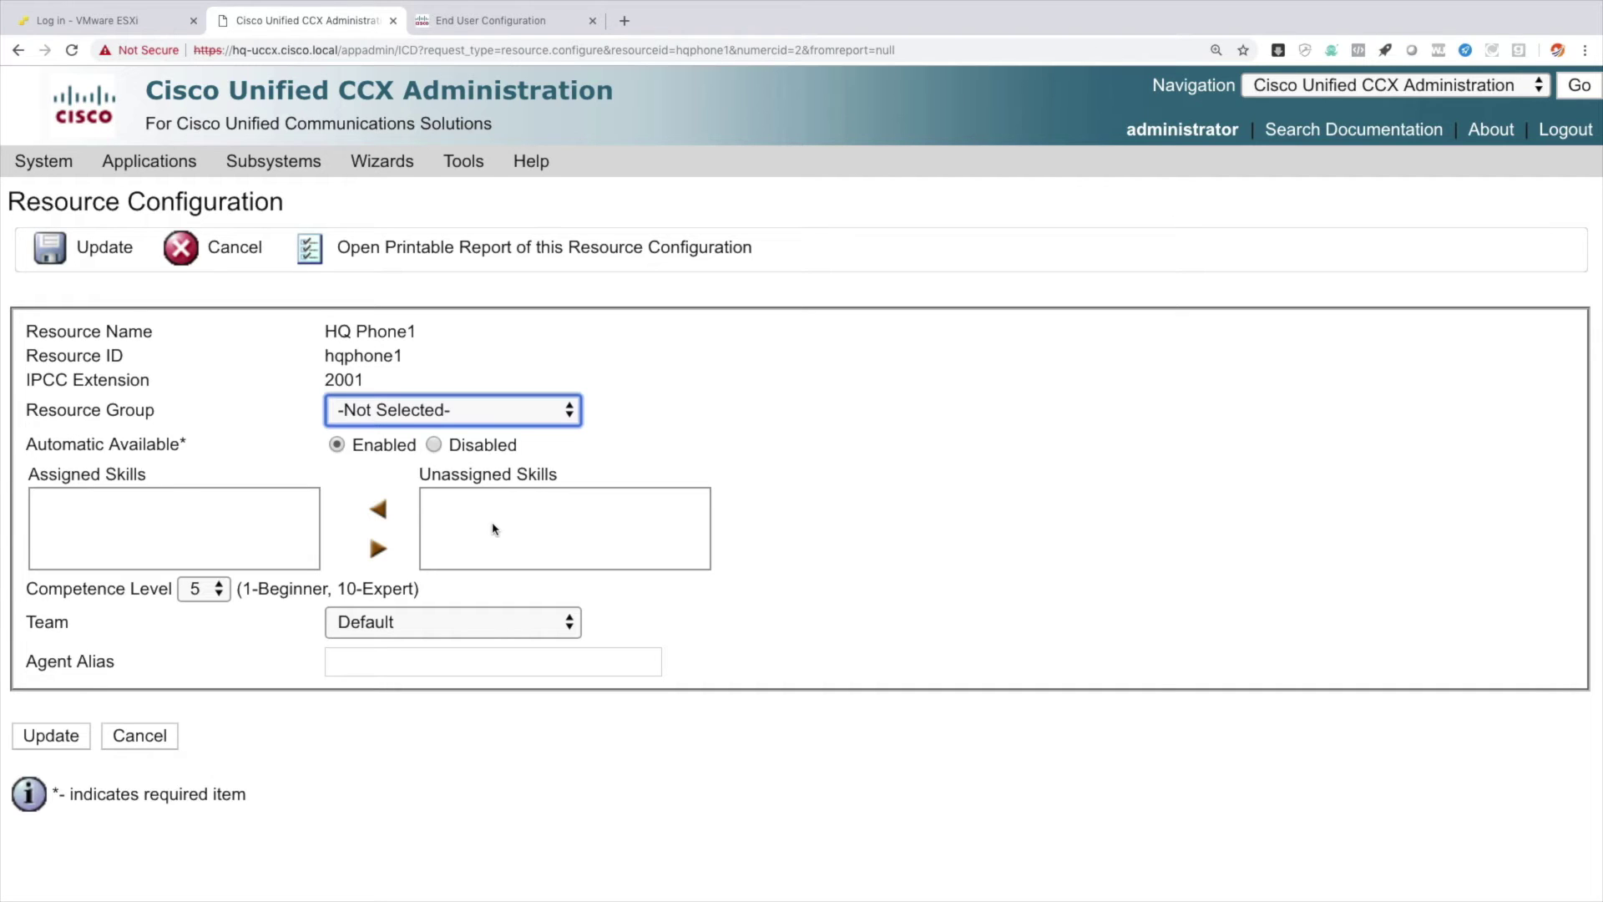
left_click(16, 50)
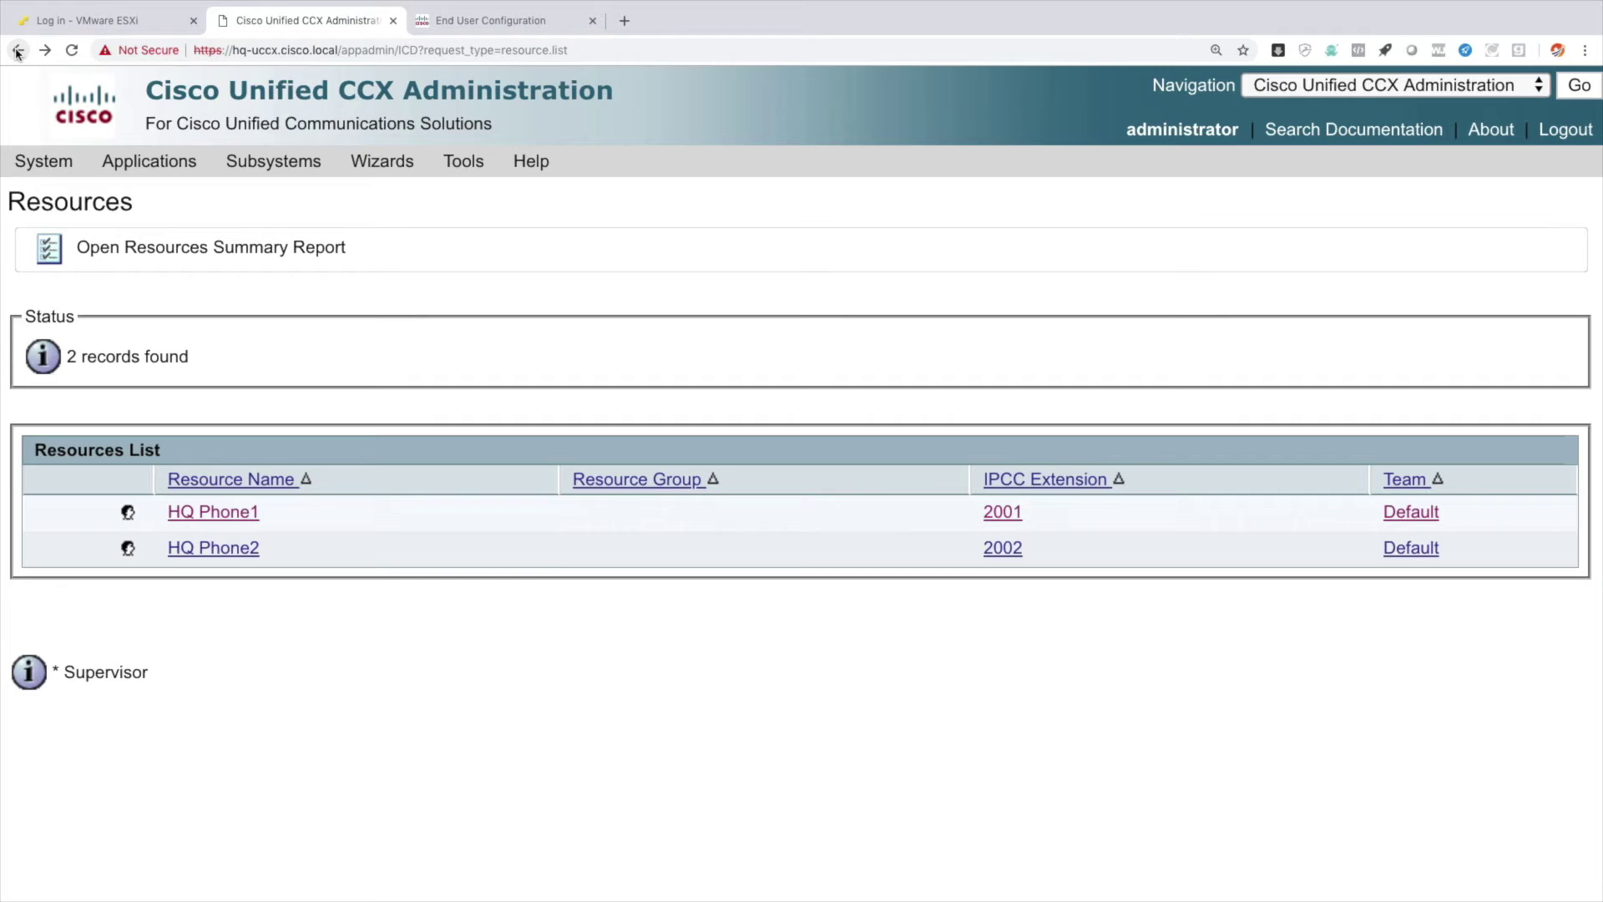
In User View, add Supervisor and Reporting capabilities to hqphone1 and update.
mouse_move(463, 167)
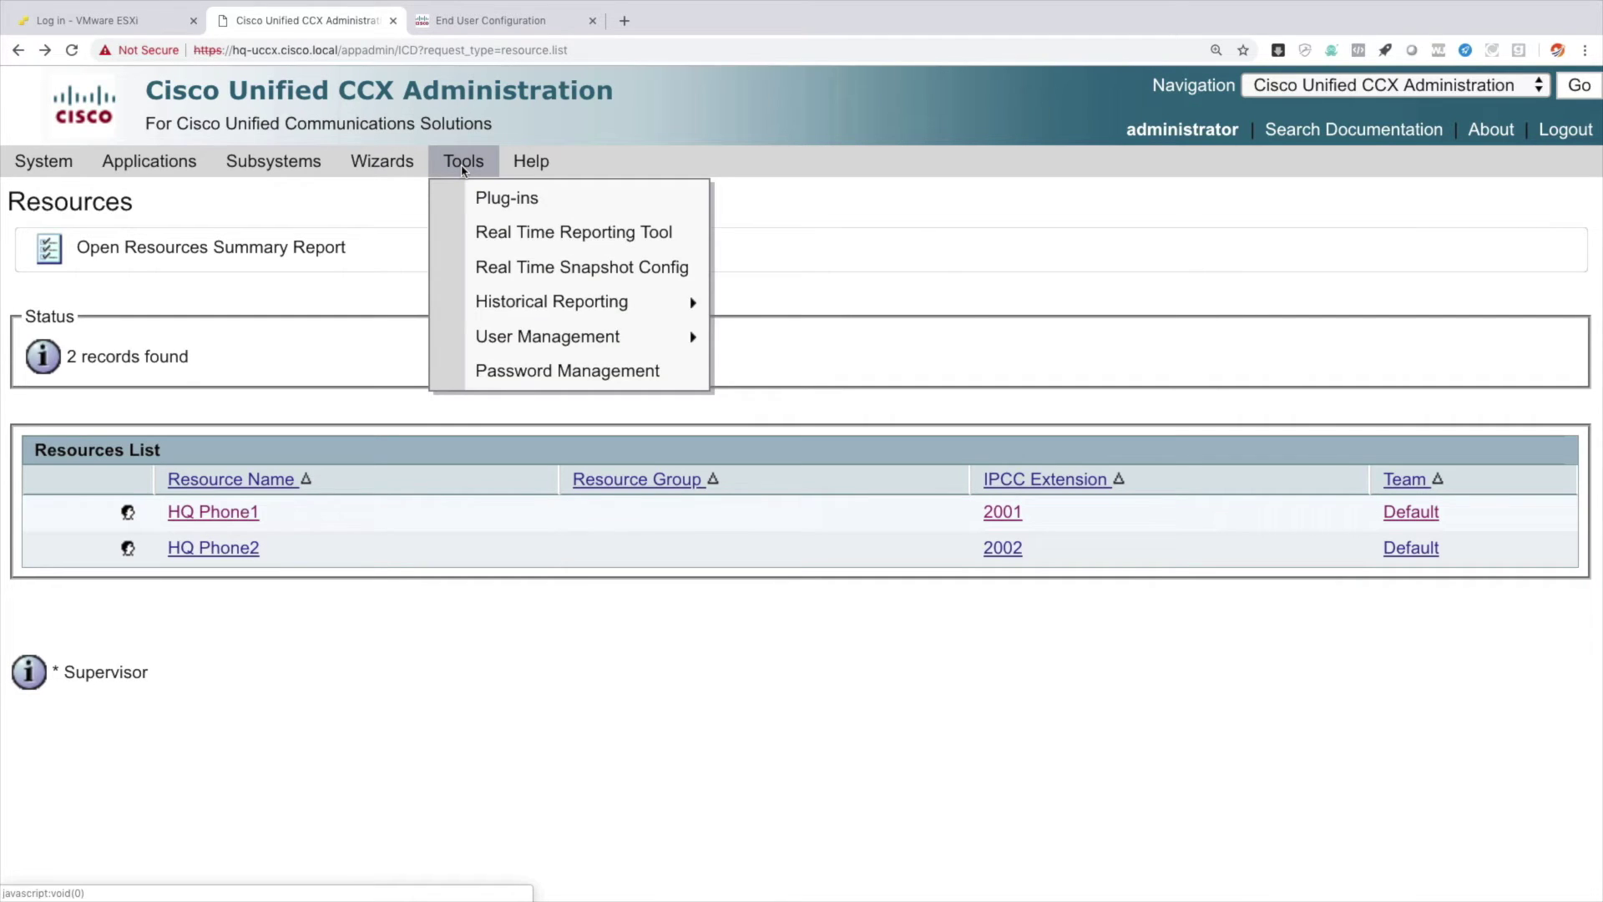
mouse_move(634, 351)
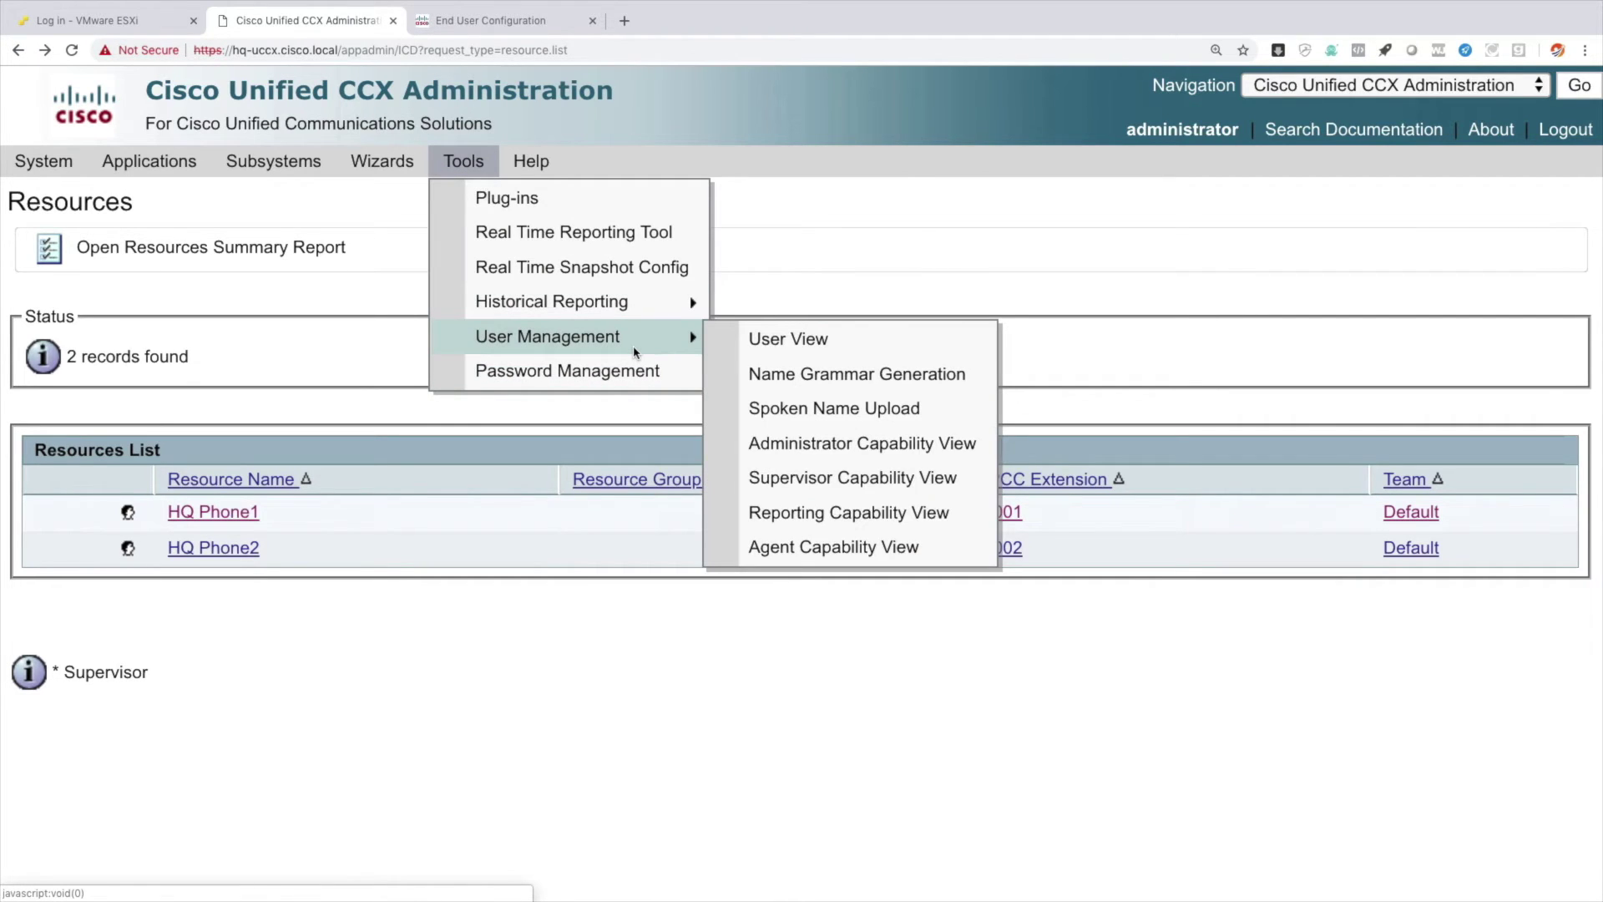
left_click(793, 349)
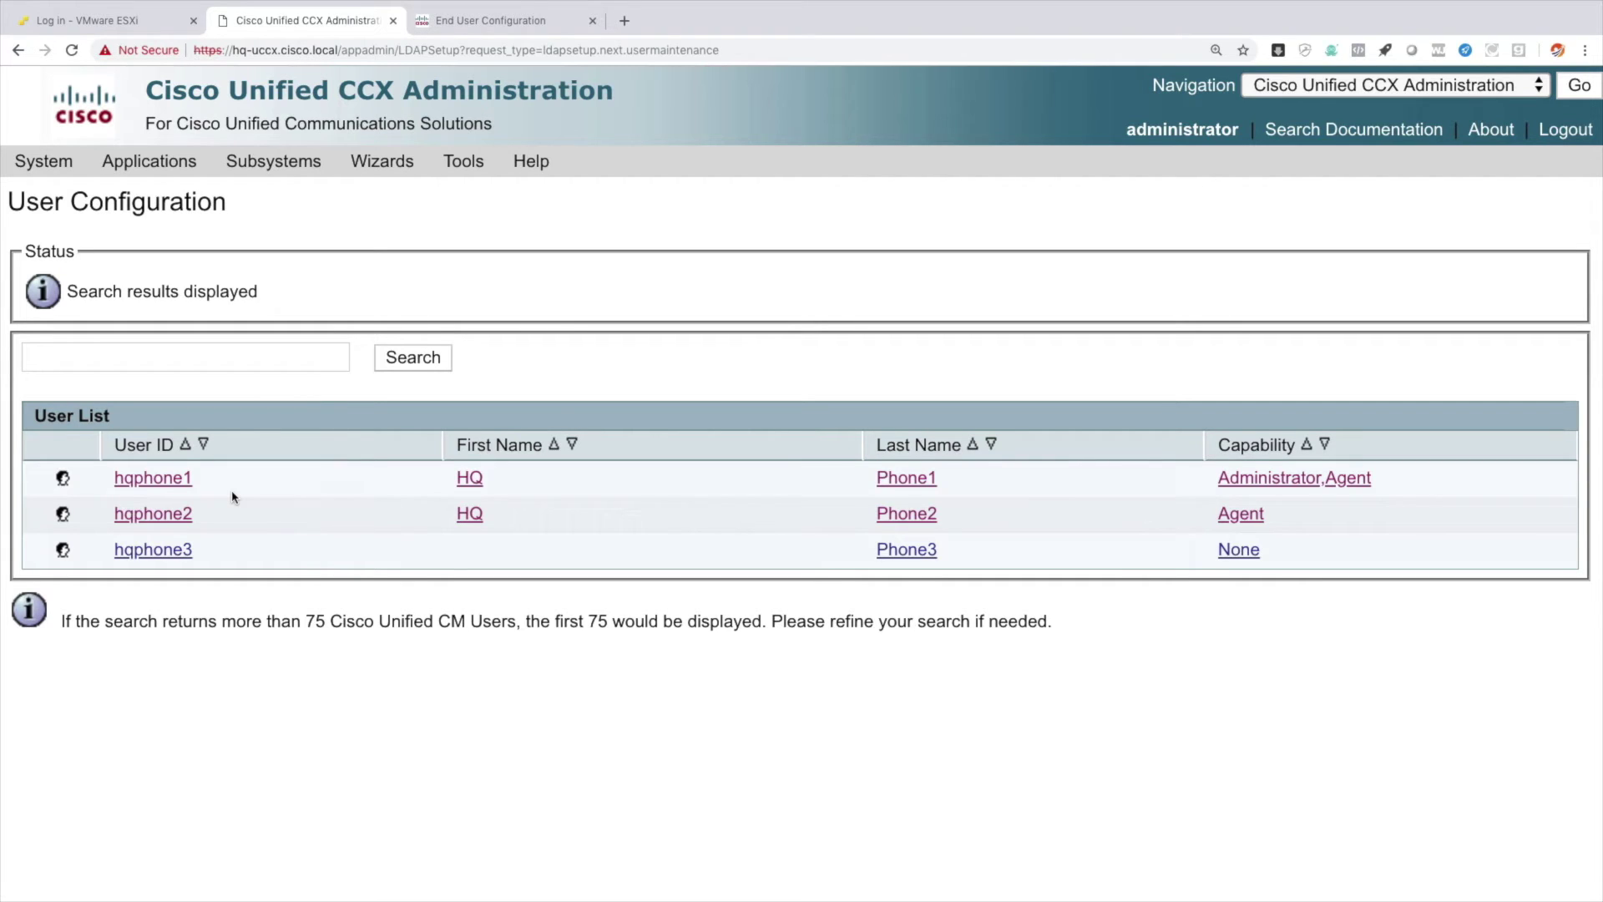
left_click(185, 487)
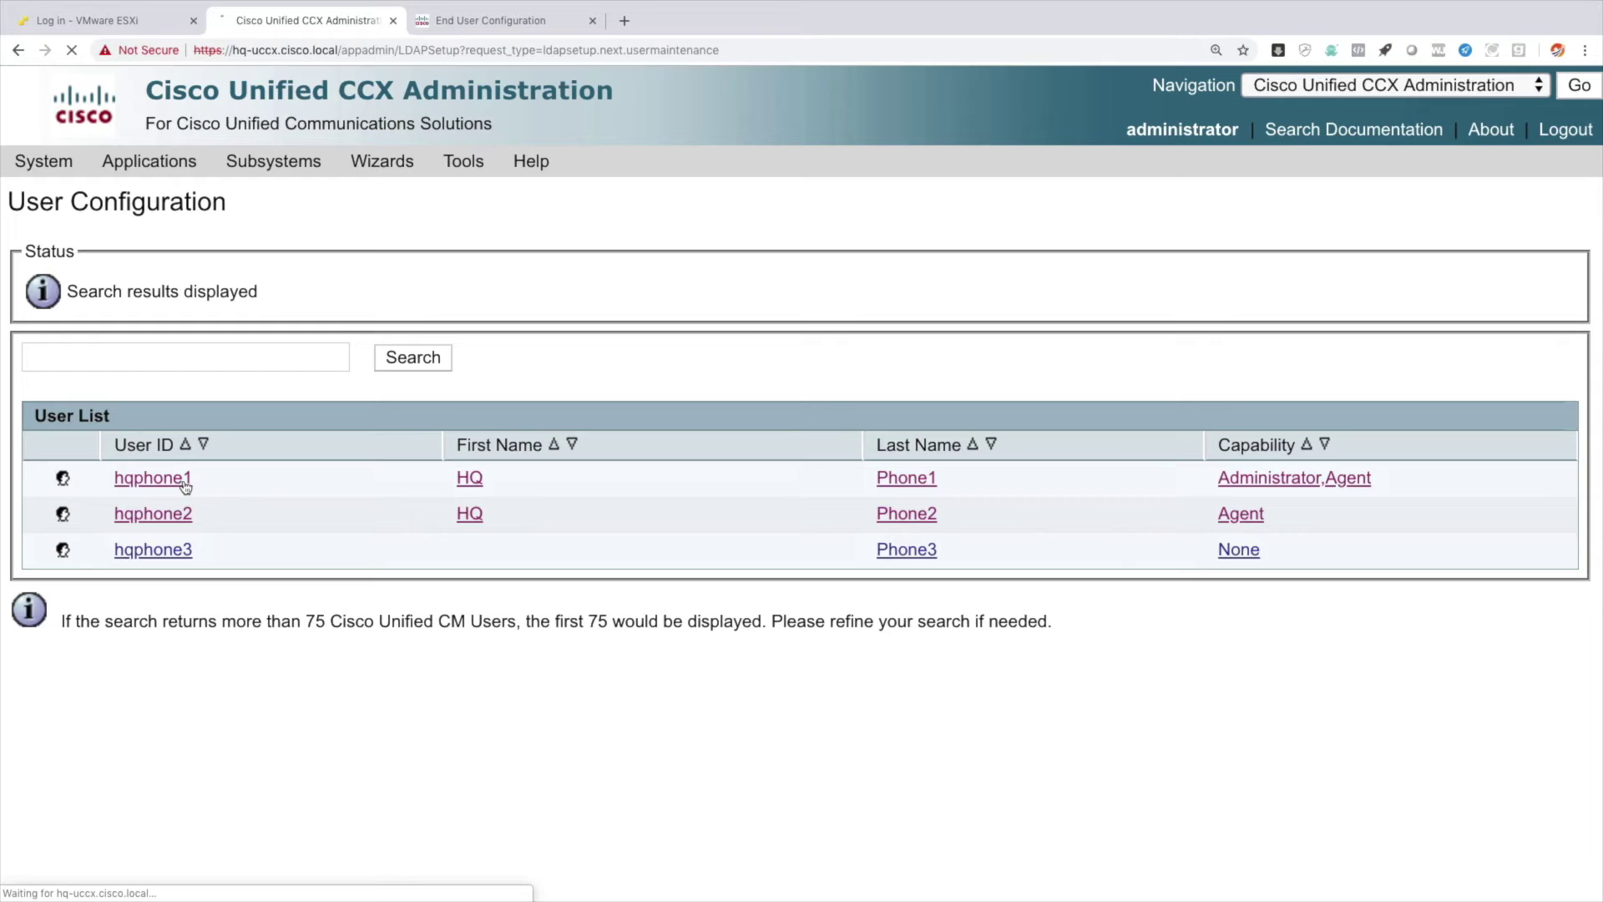
scroll(185, 487, "down", 3)
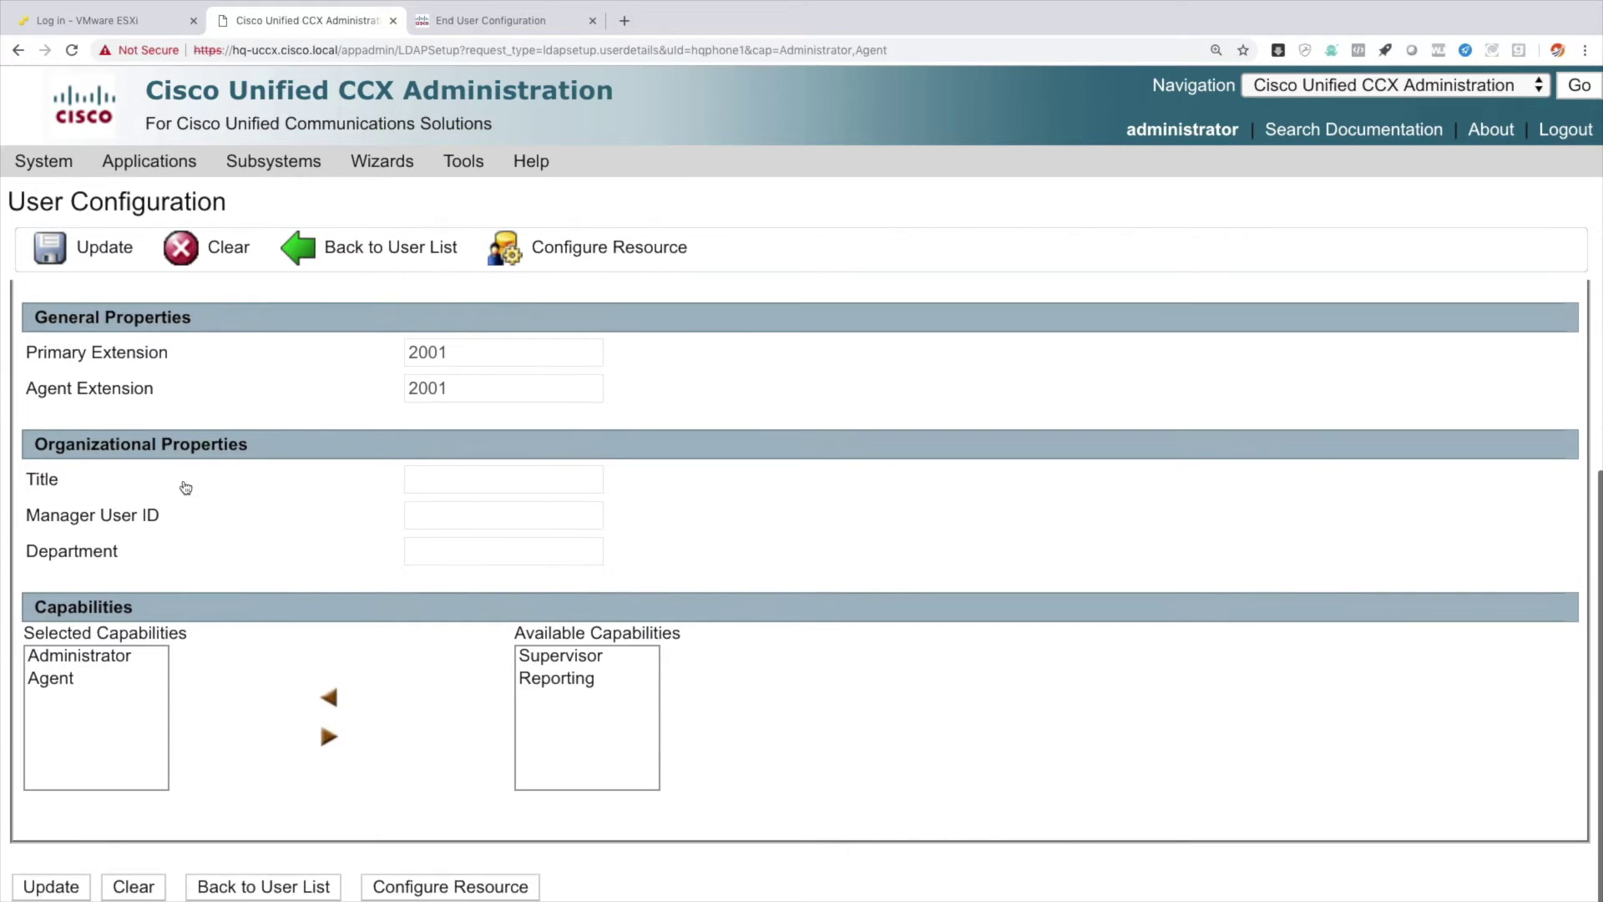
left_click(574, 659)
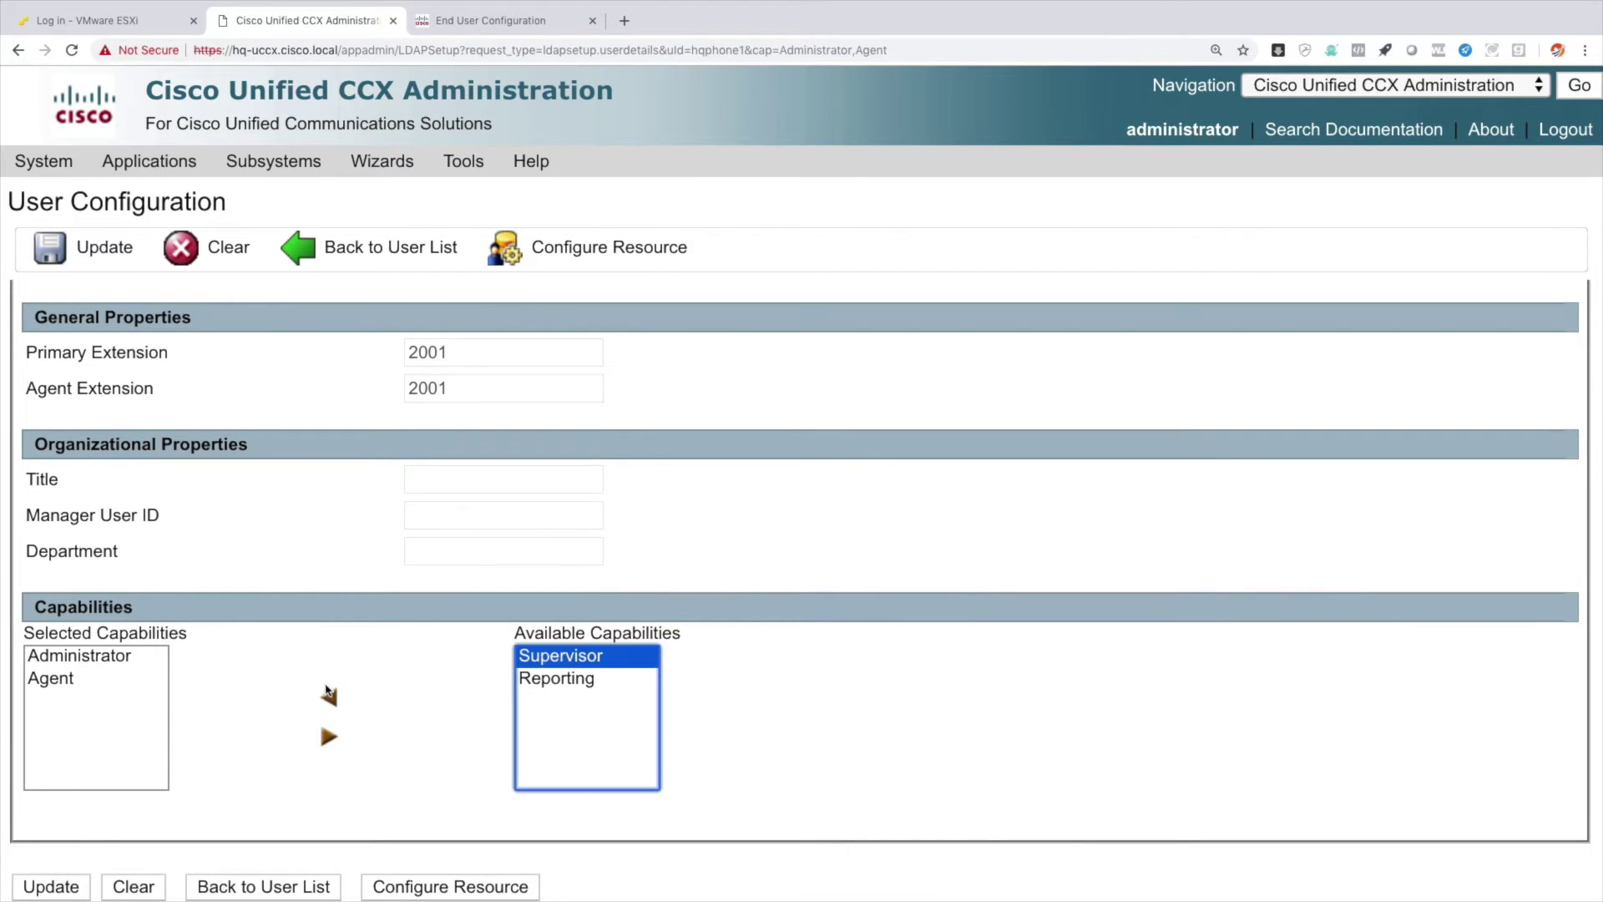
left_click(331, 704)
left_click(538, 660)
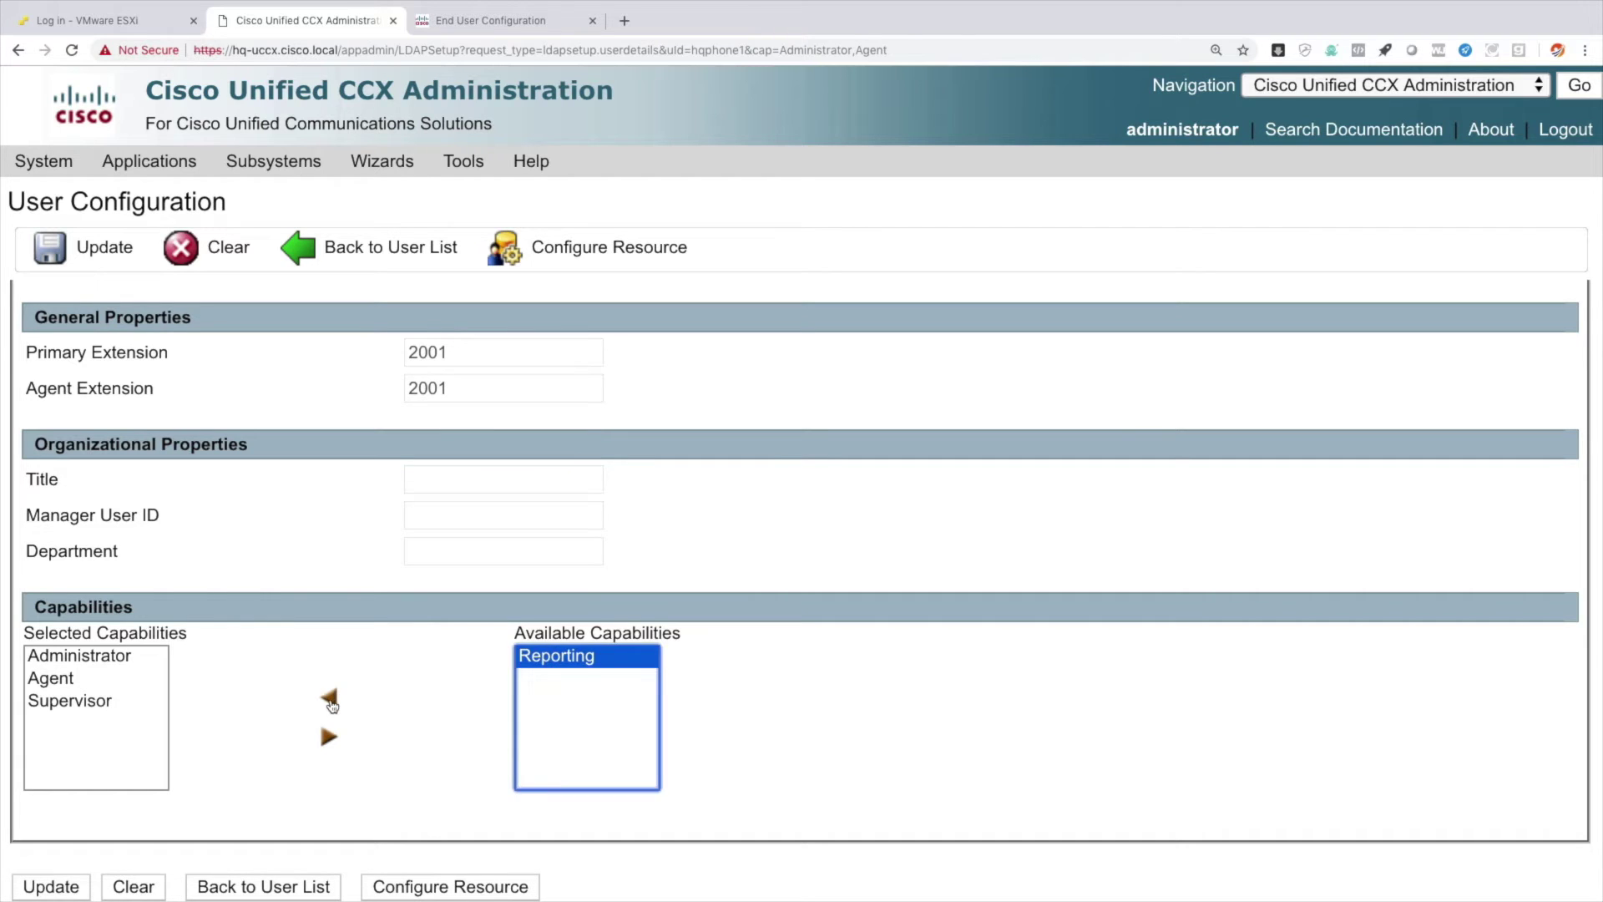
left_click(331, 704)
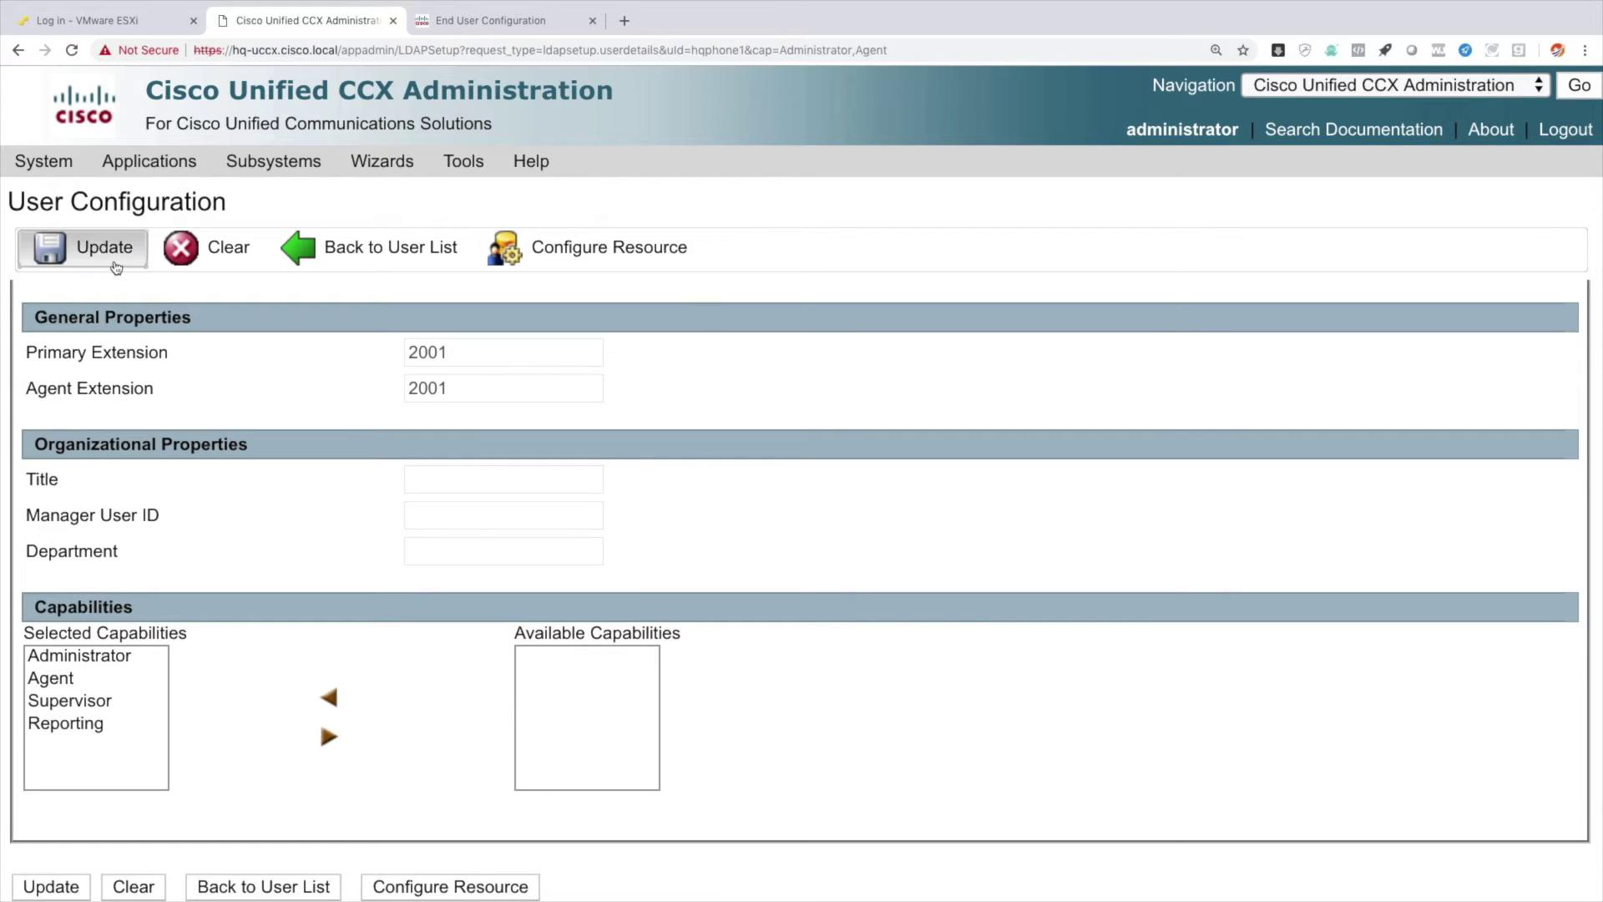
left_click(86, 248)
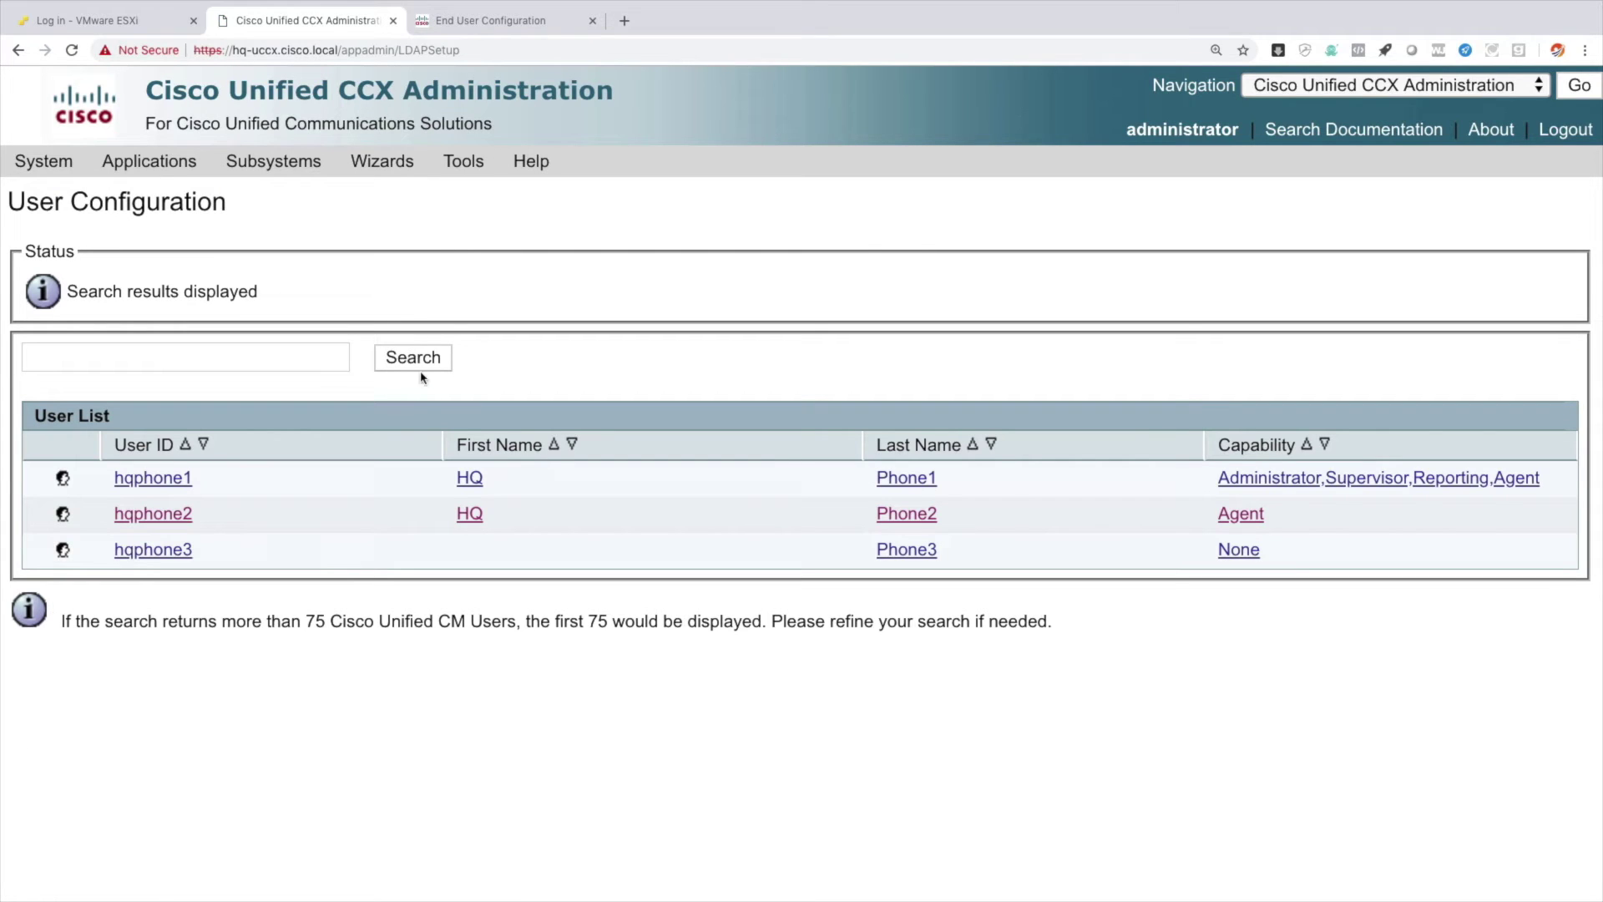
Add the Reporting capability to user hqphone2 alongside Agent and update the user.
left_click(157, 515)
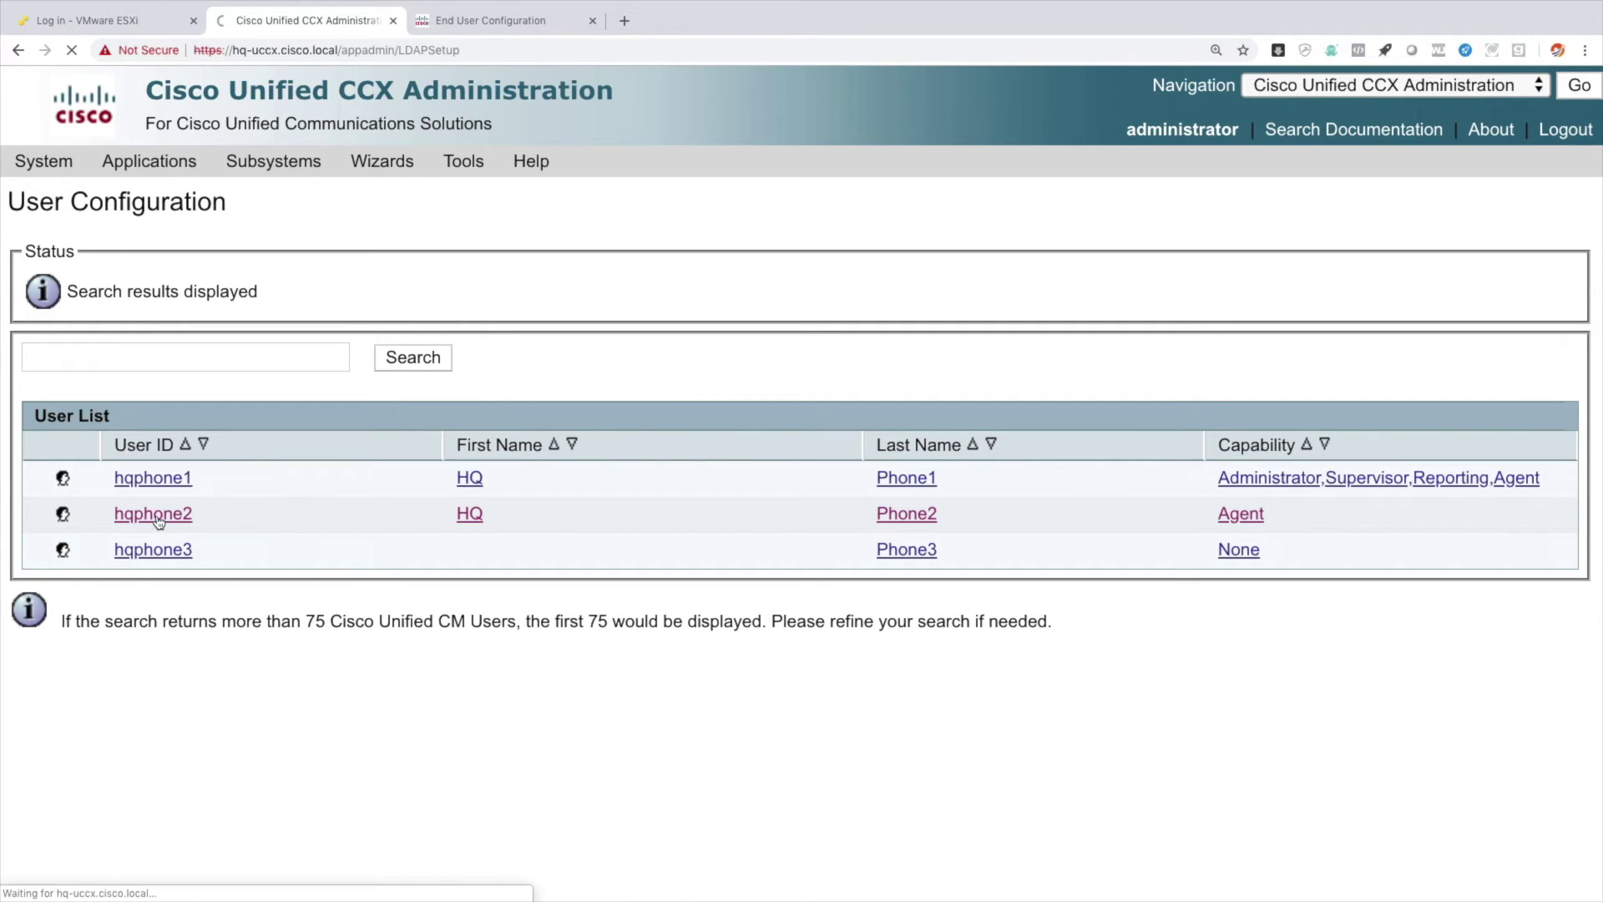
scroll(158, 523, "down", 3)
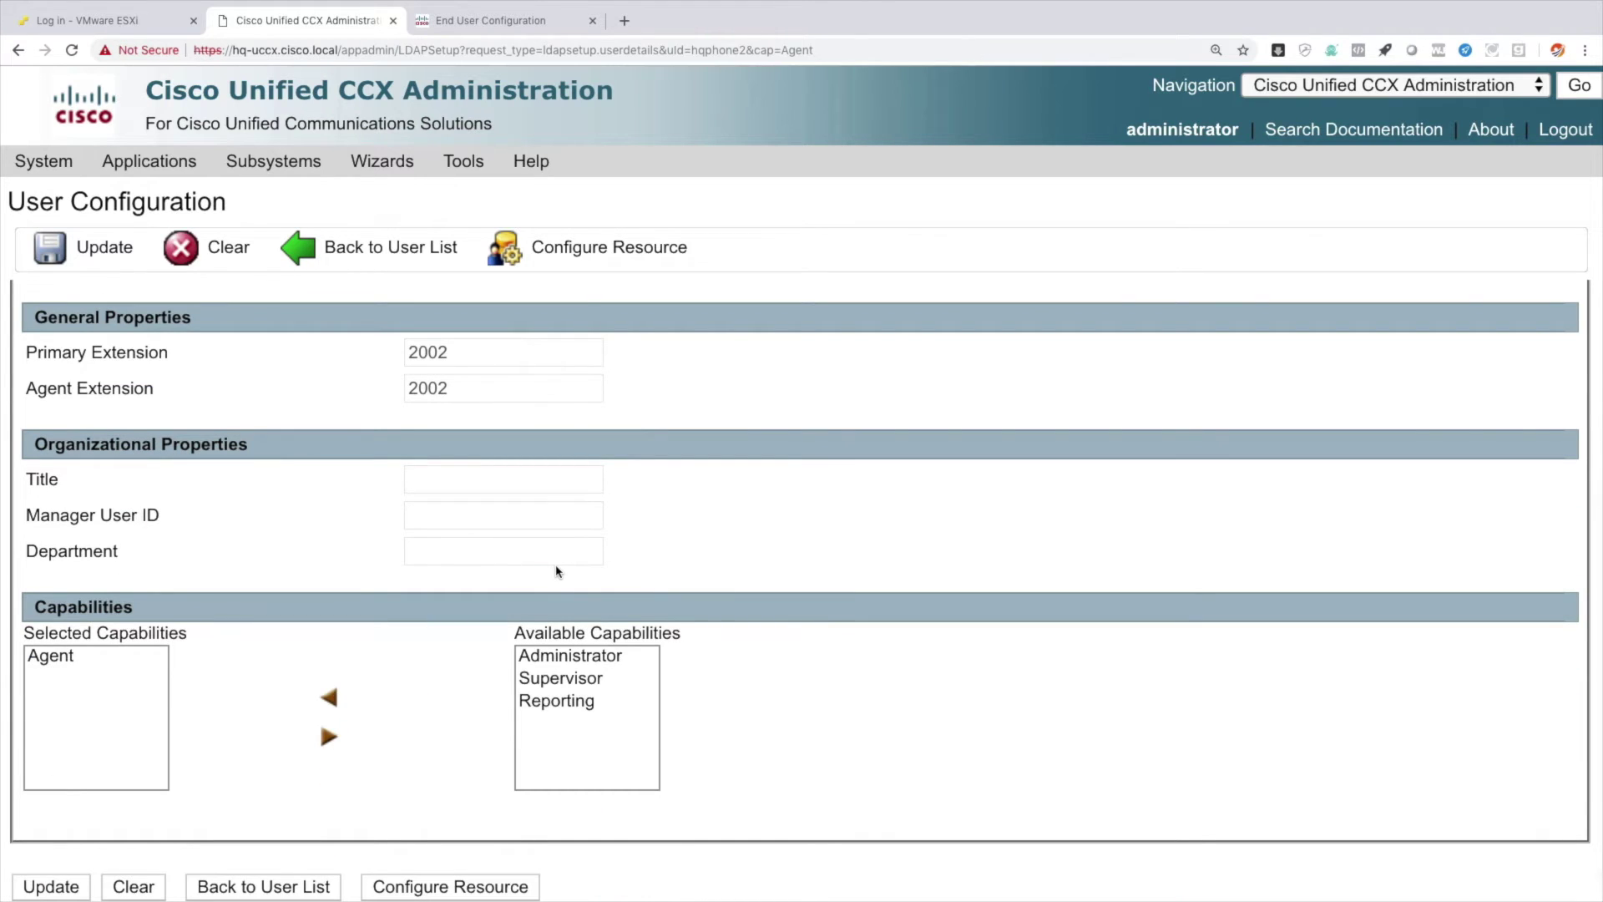
left_click(576, 700)
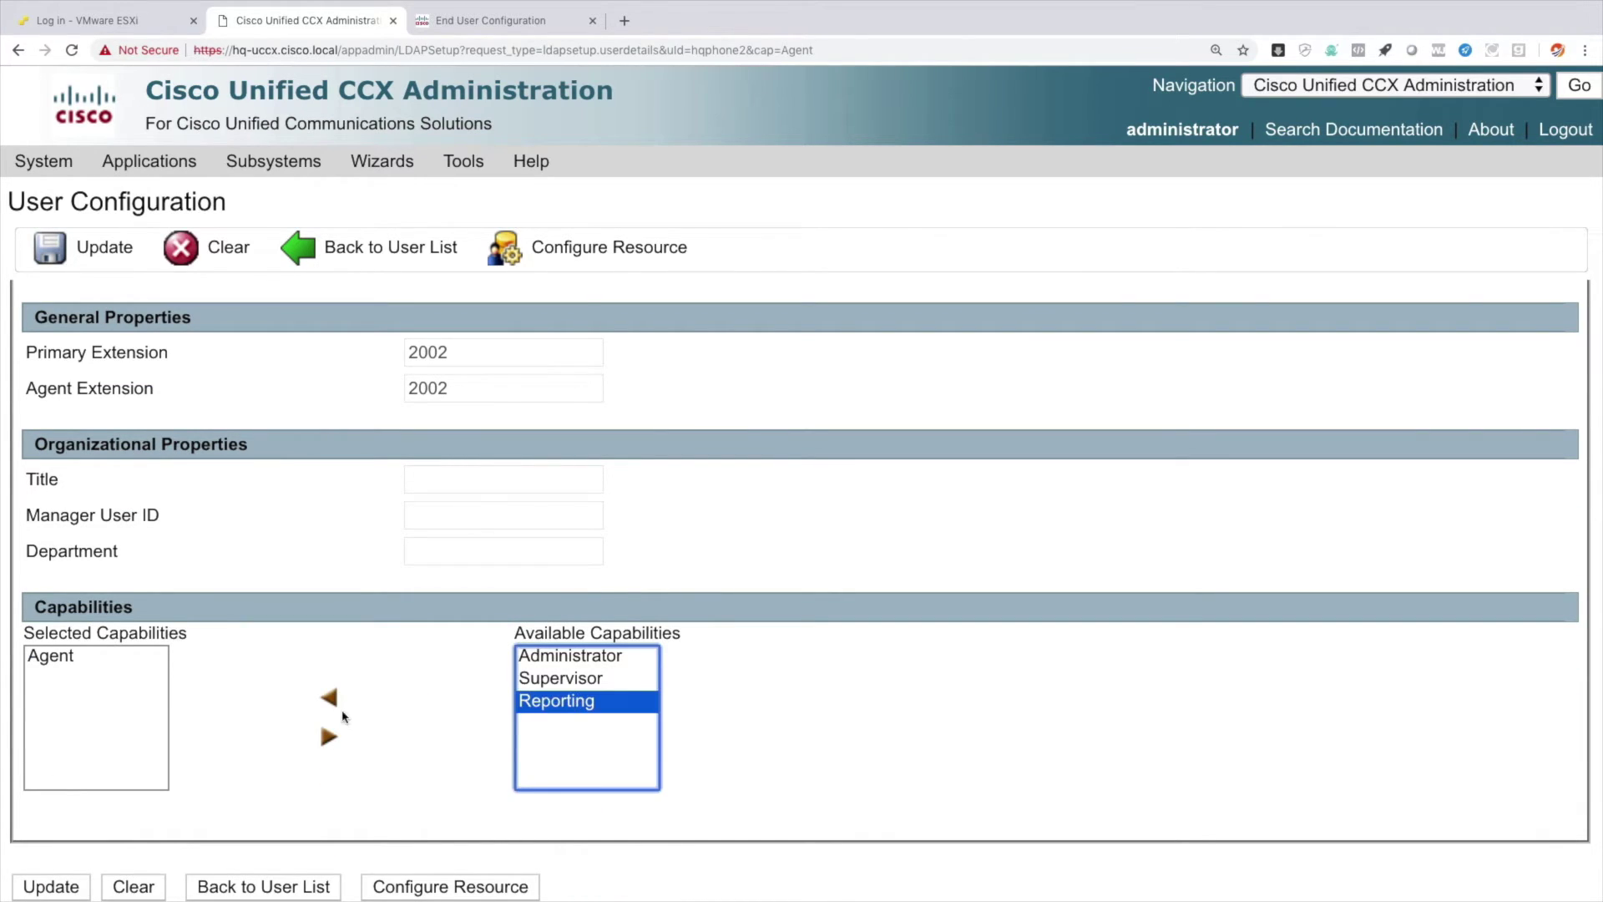
left_click(329, 697)
mouse_move(149, 161)
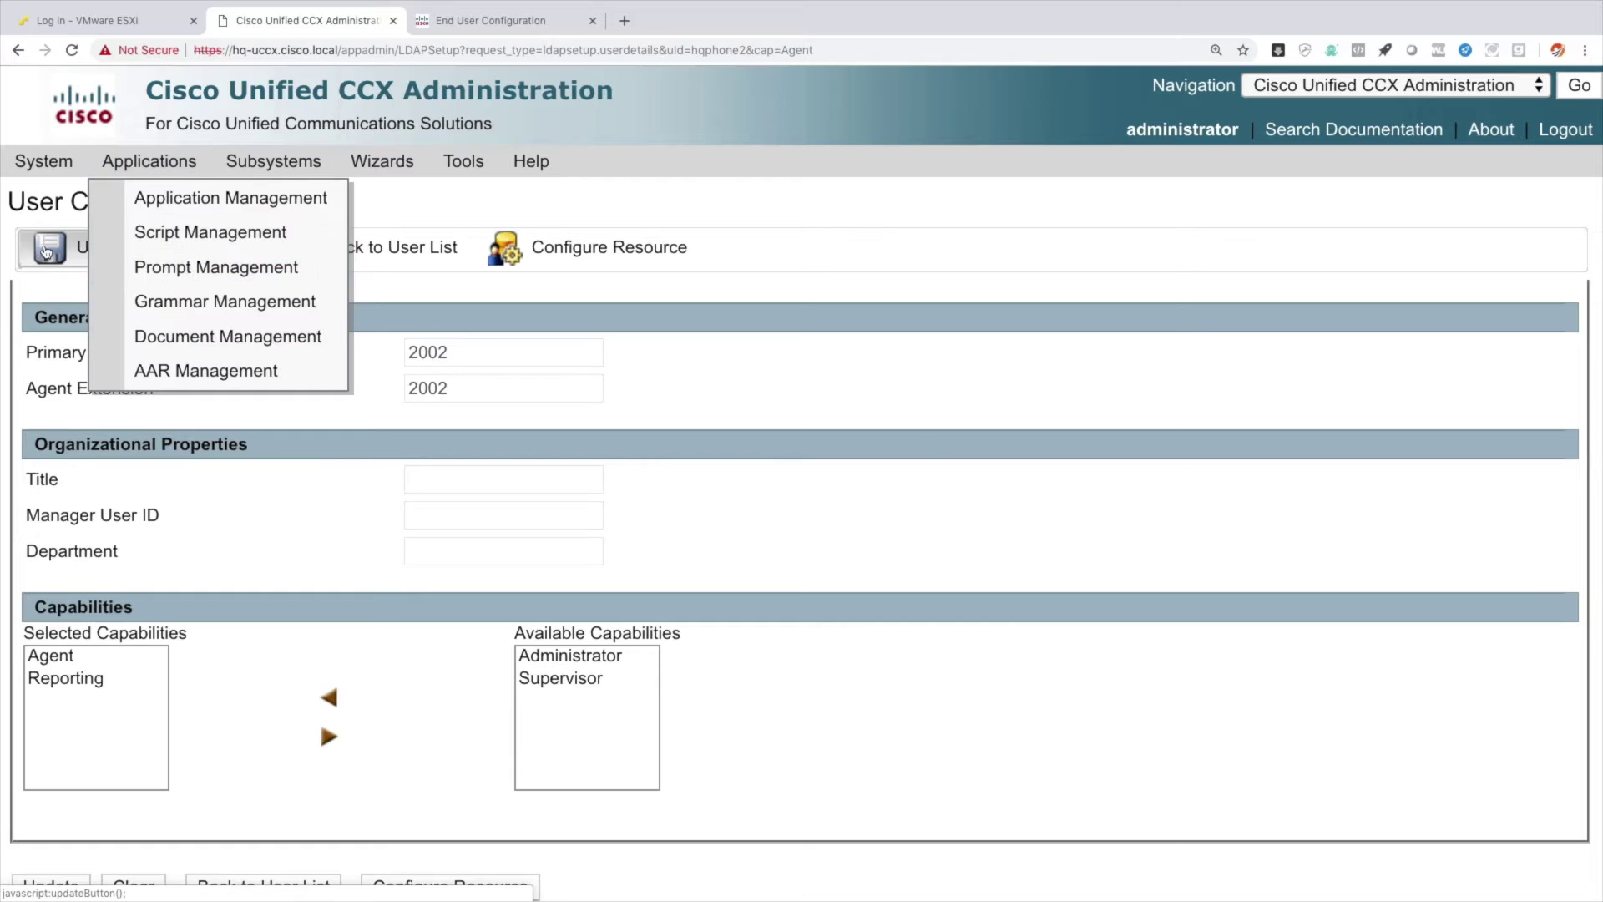
left_click(49, 250)
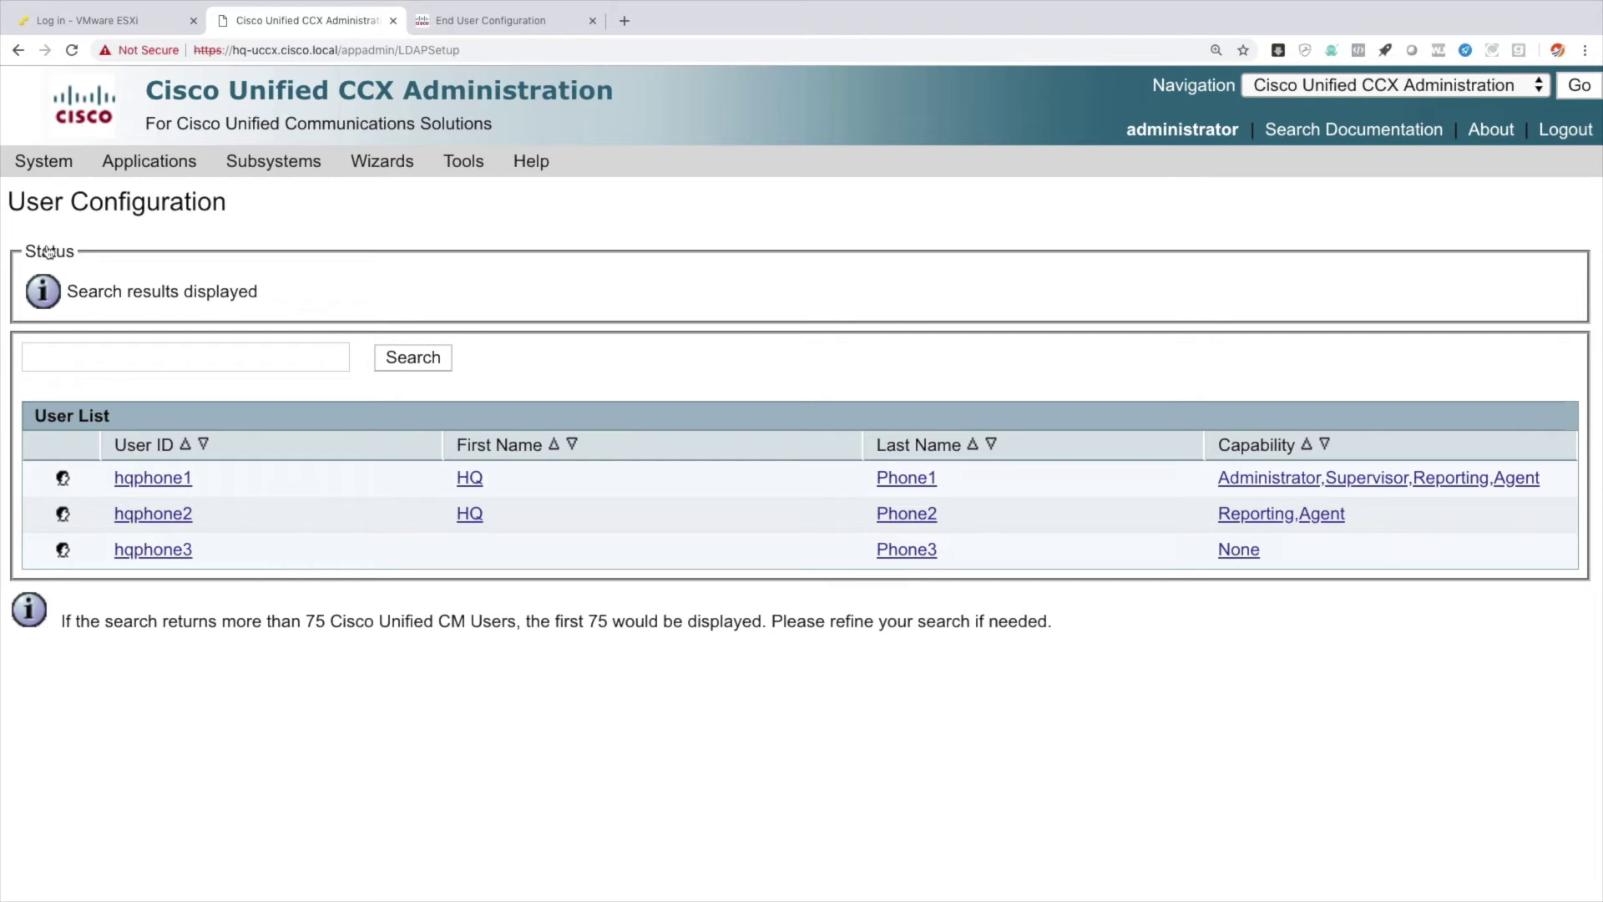
Add a new resource group named HQ-GROUP from RmCm Resource Groups and save it.
mouse_move(293, 167)
mouse_move(324, 239)
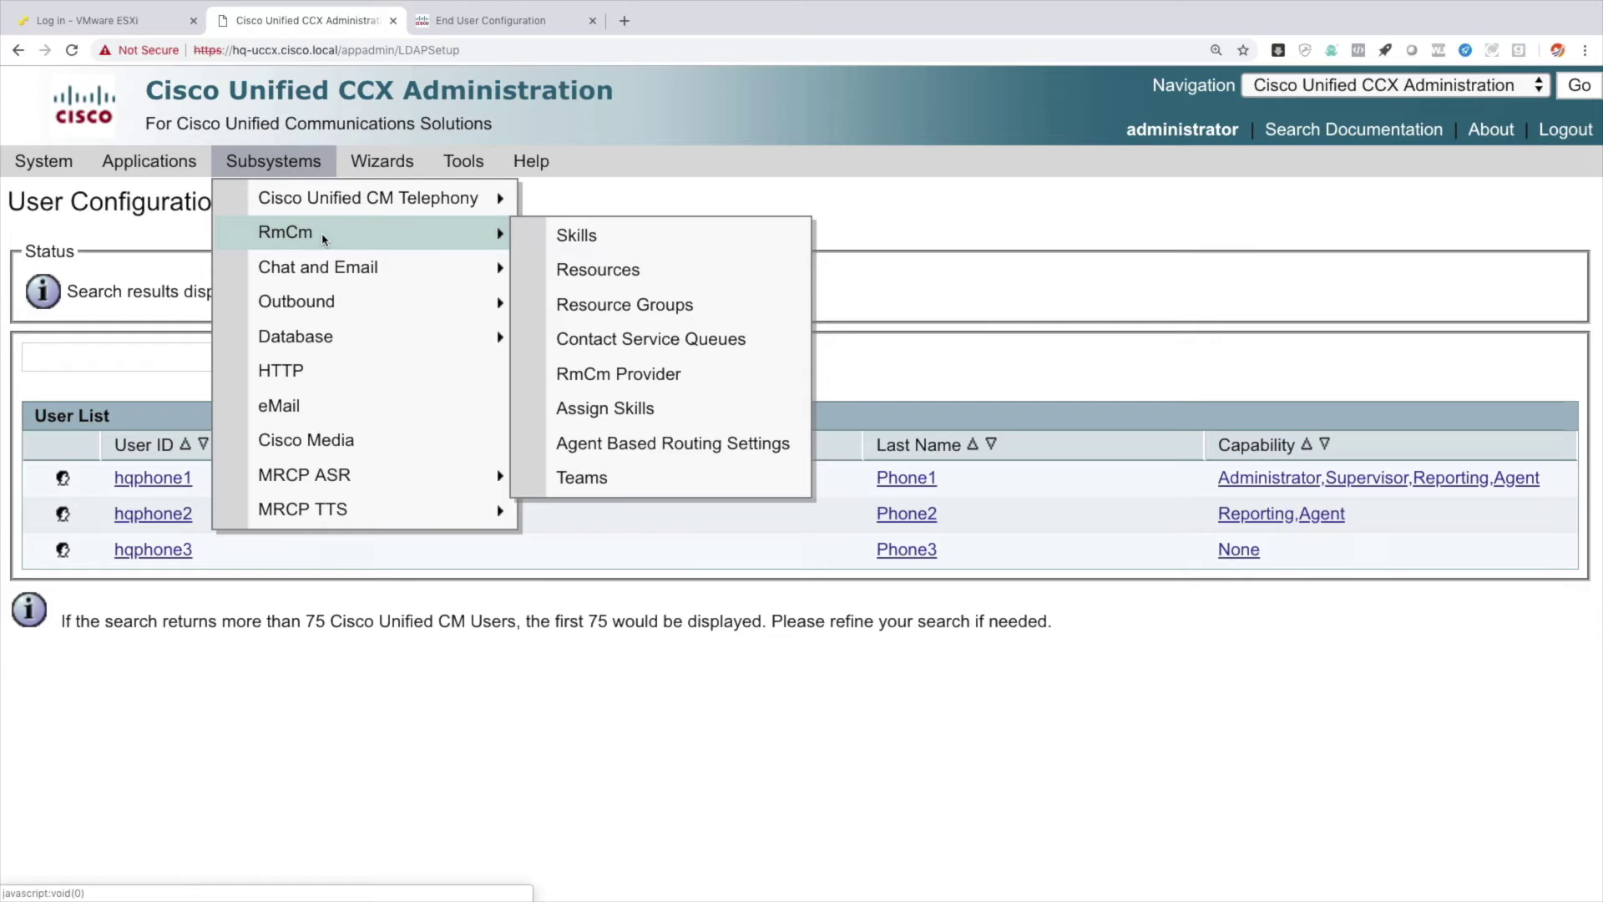
left_click(738, 307)
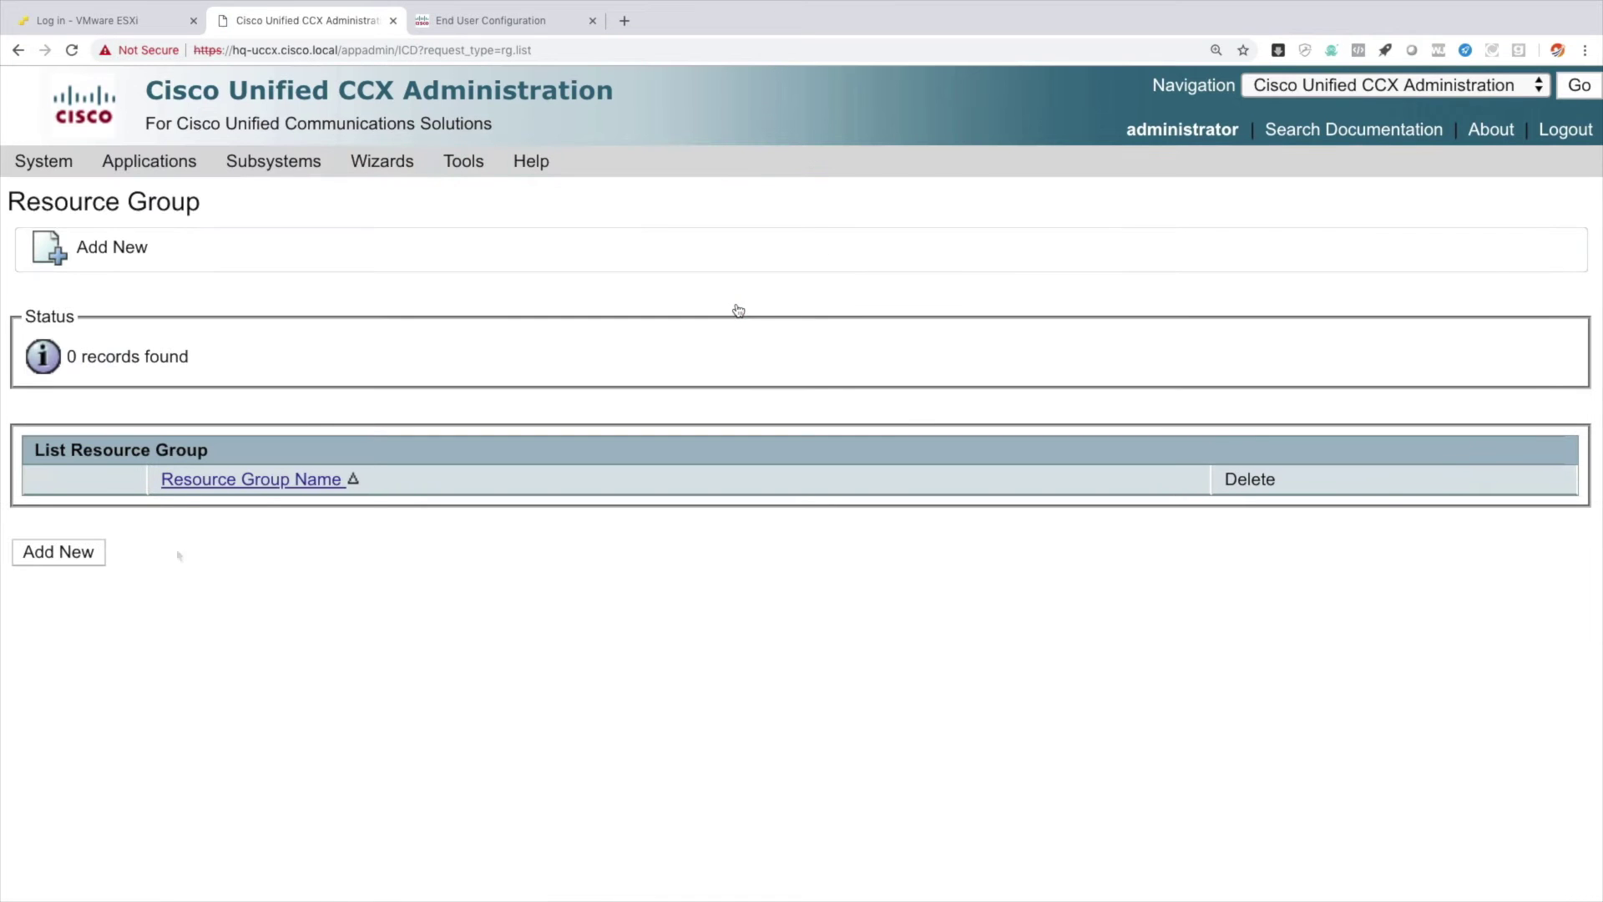
left_click(73, 554)
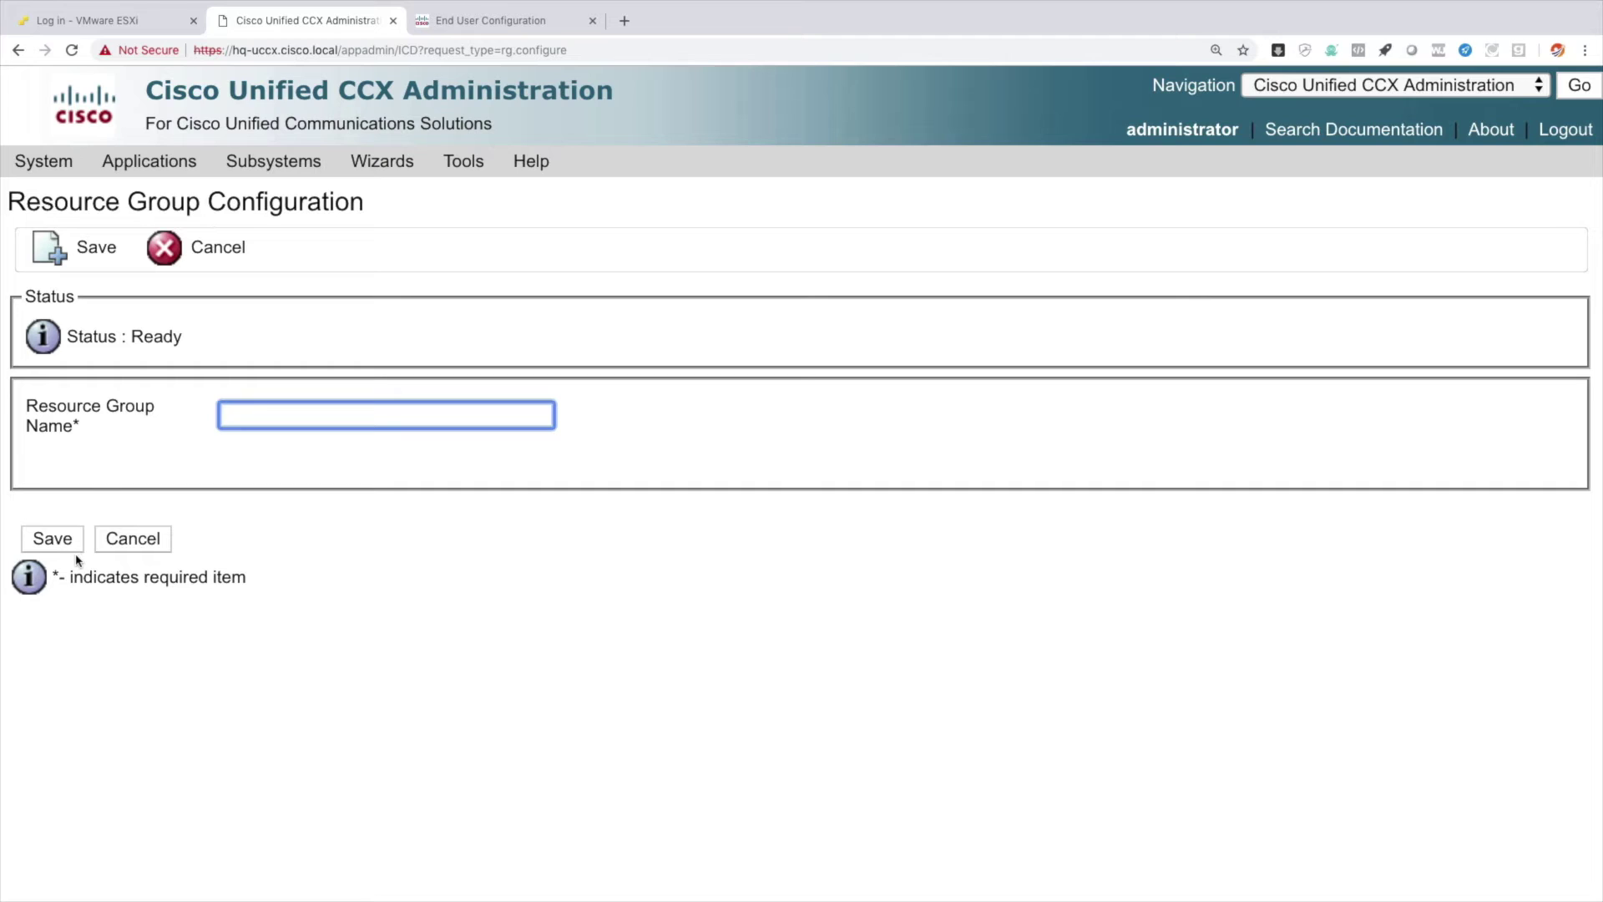
type("HQ-GROUP")
left_click(93, 248)
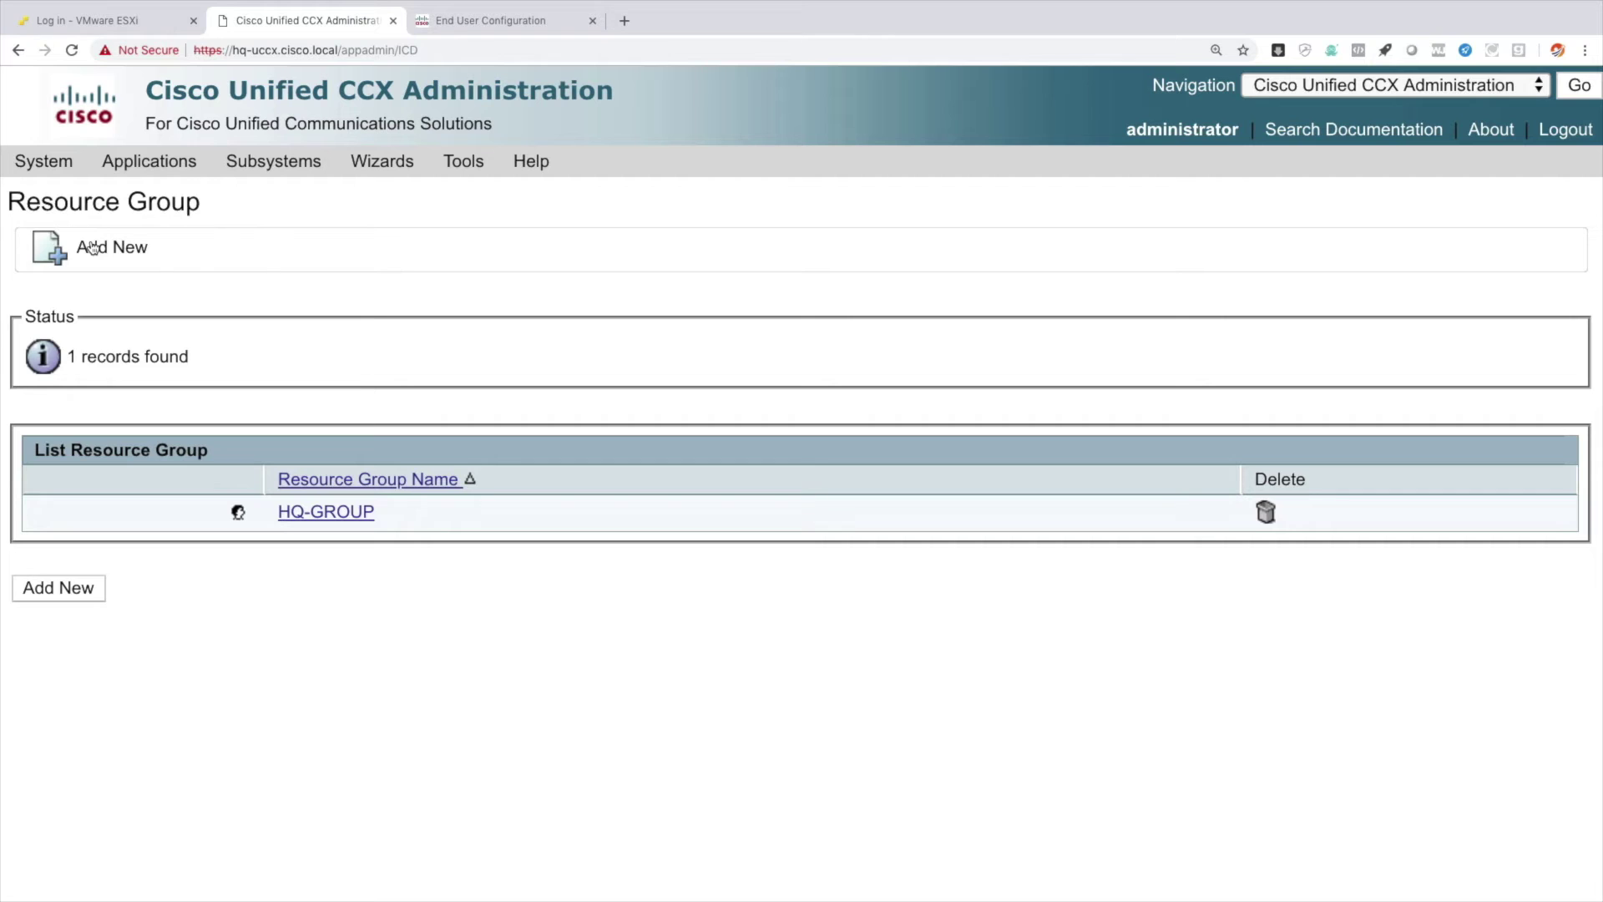
Open the RmCm Skills list and start a blank new skill.
mouse_move(285, 161)
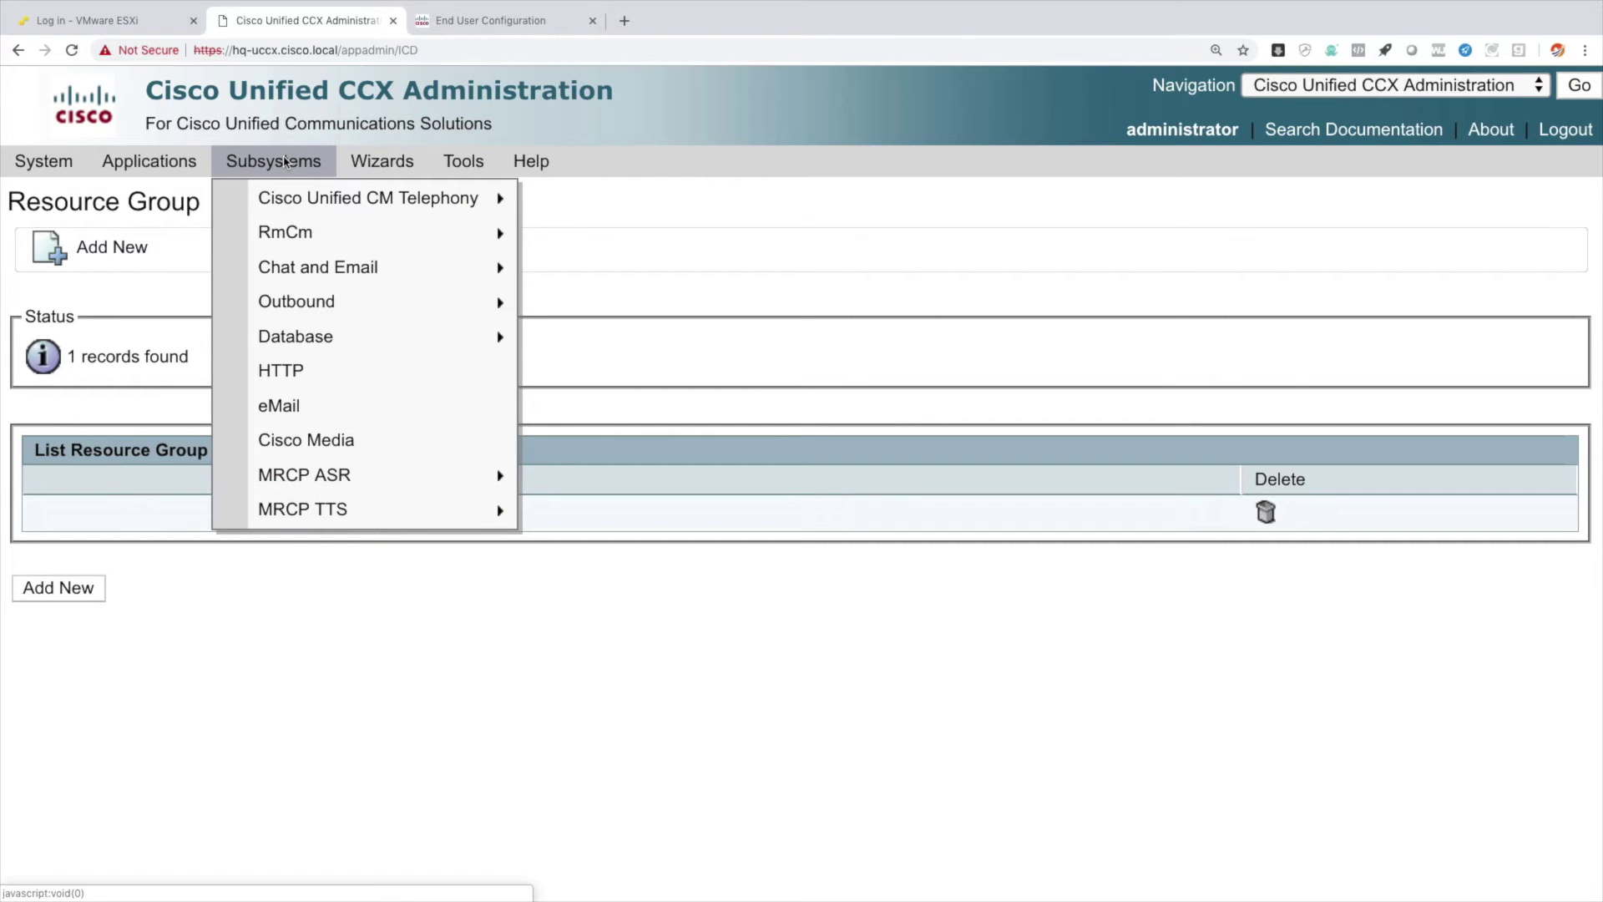
mouse_move(288, 204)
mouse_move(296, 232)
left_click(576, 242)
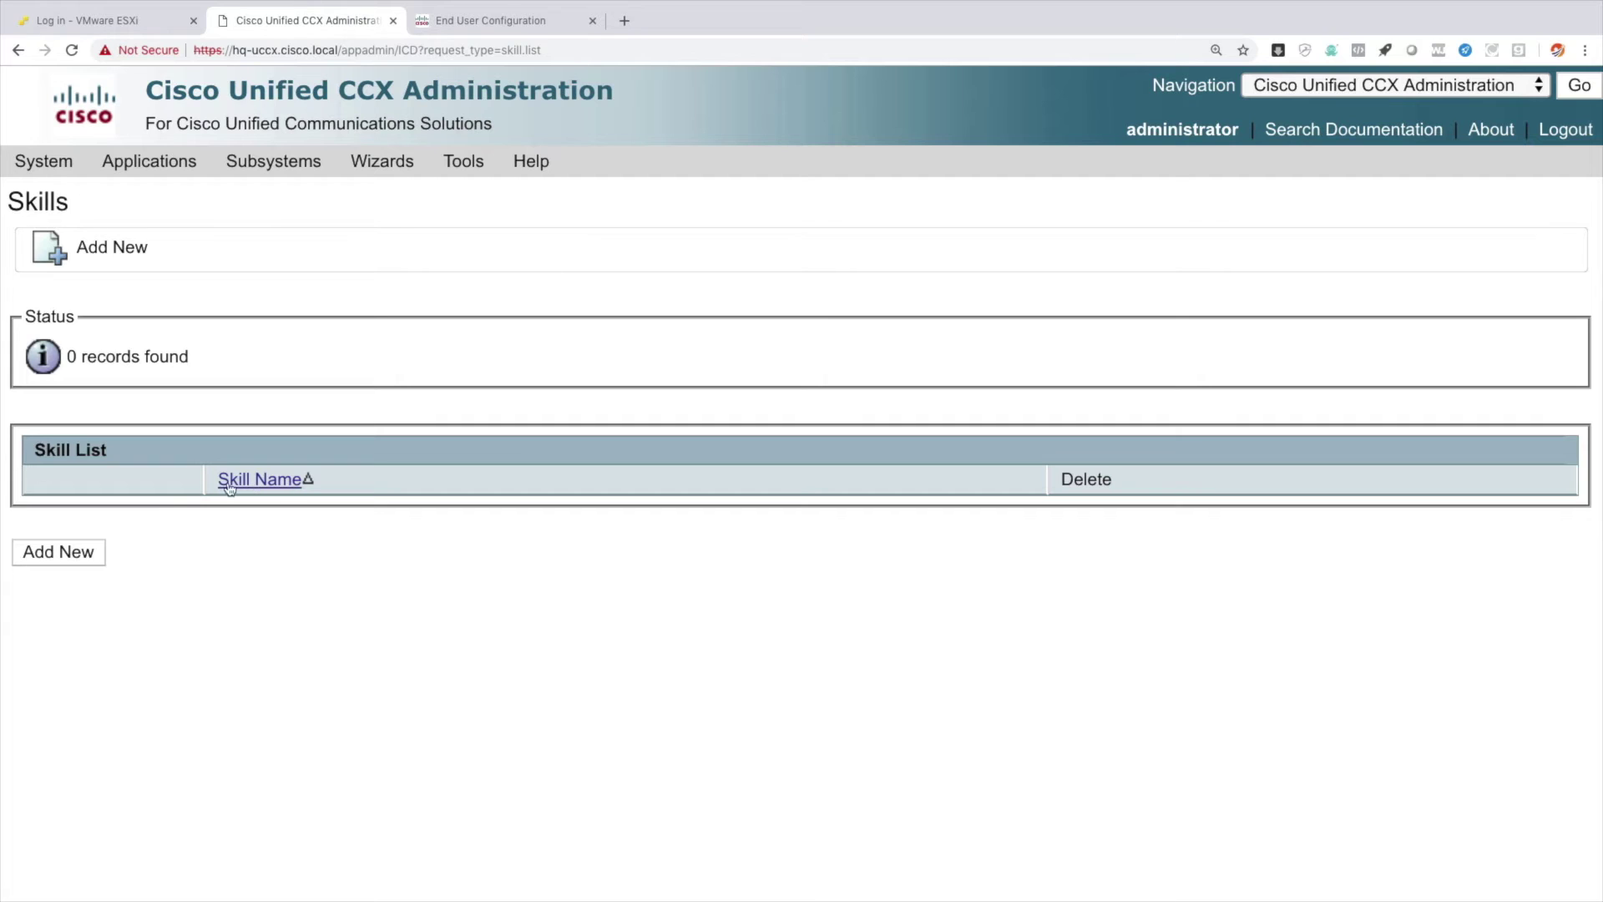
left_click(75, 554)
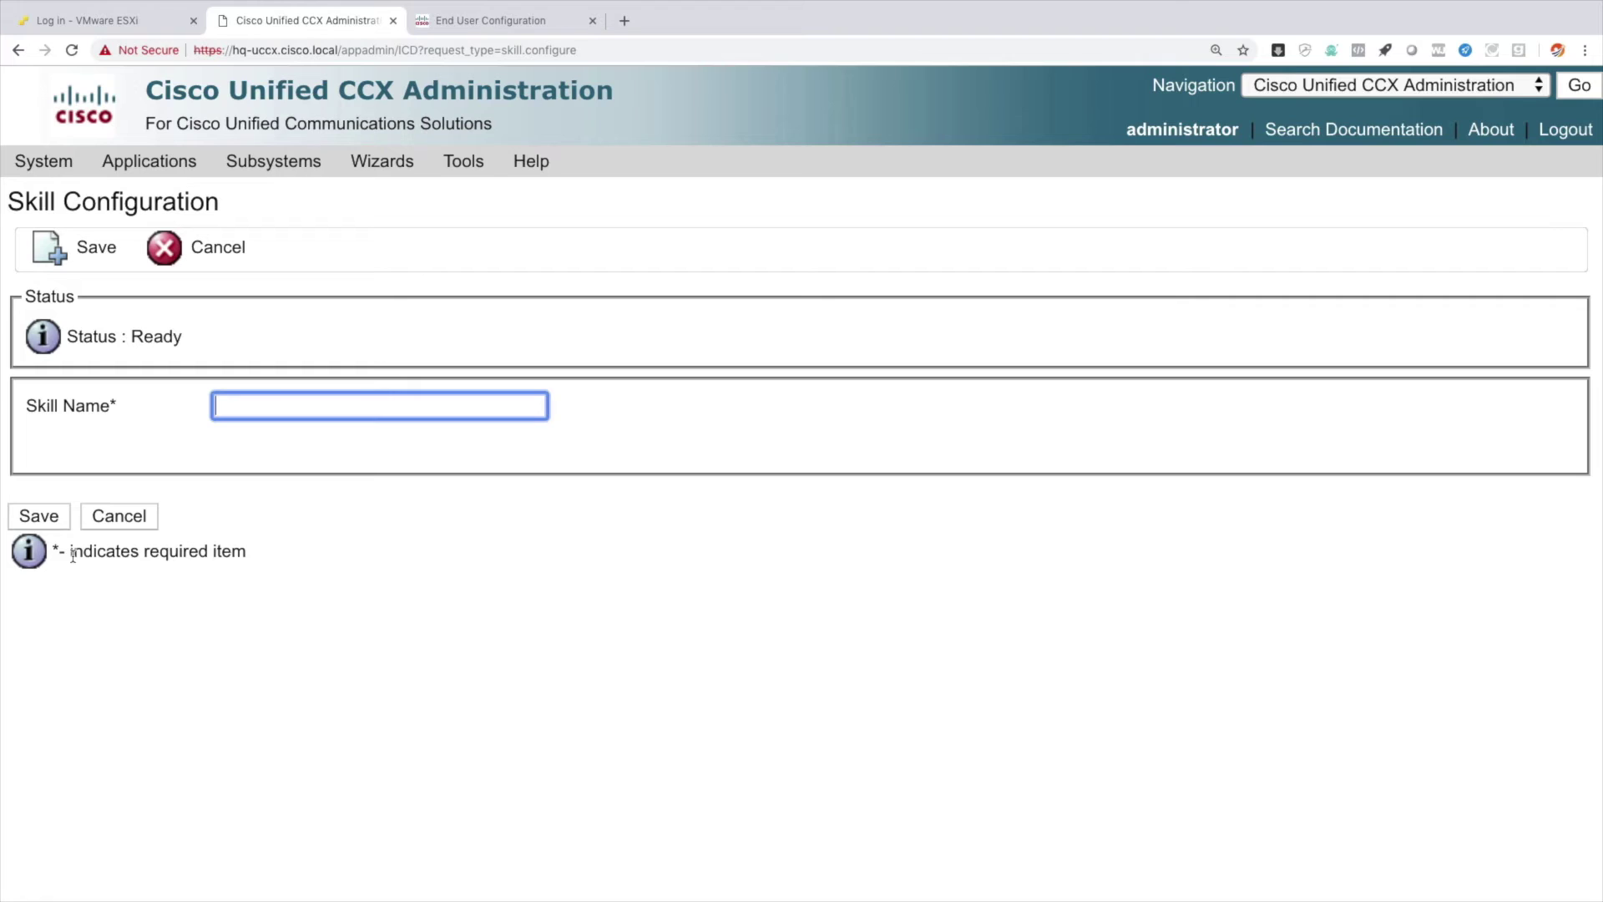
Save a skill named HQ-BILLING, then add and save a second skill, HQ-TECH_SUPPORT.
type("HQ-BILLING")
left_click(78, 242)
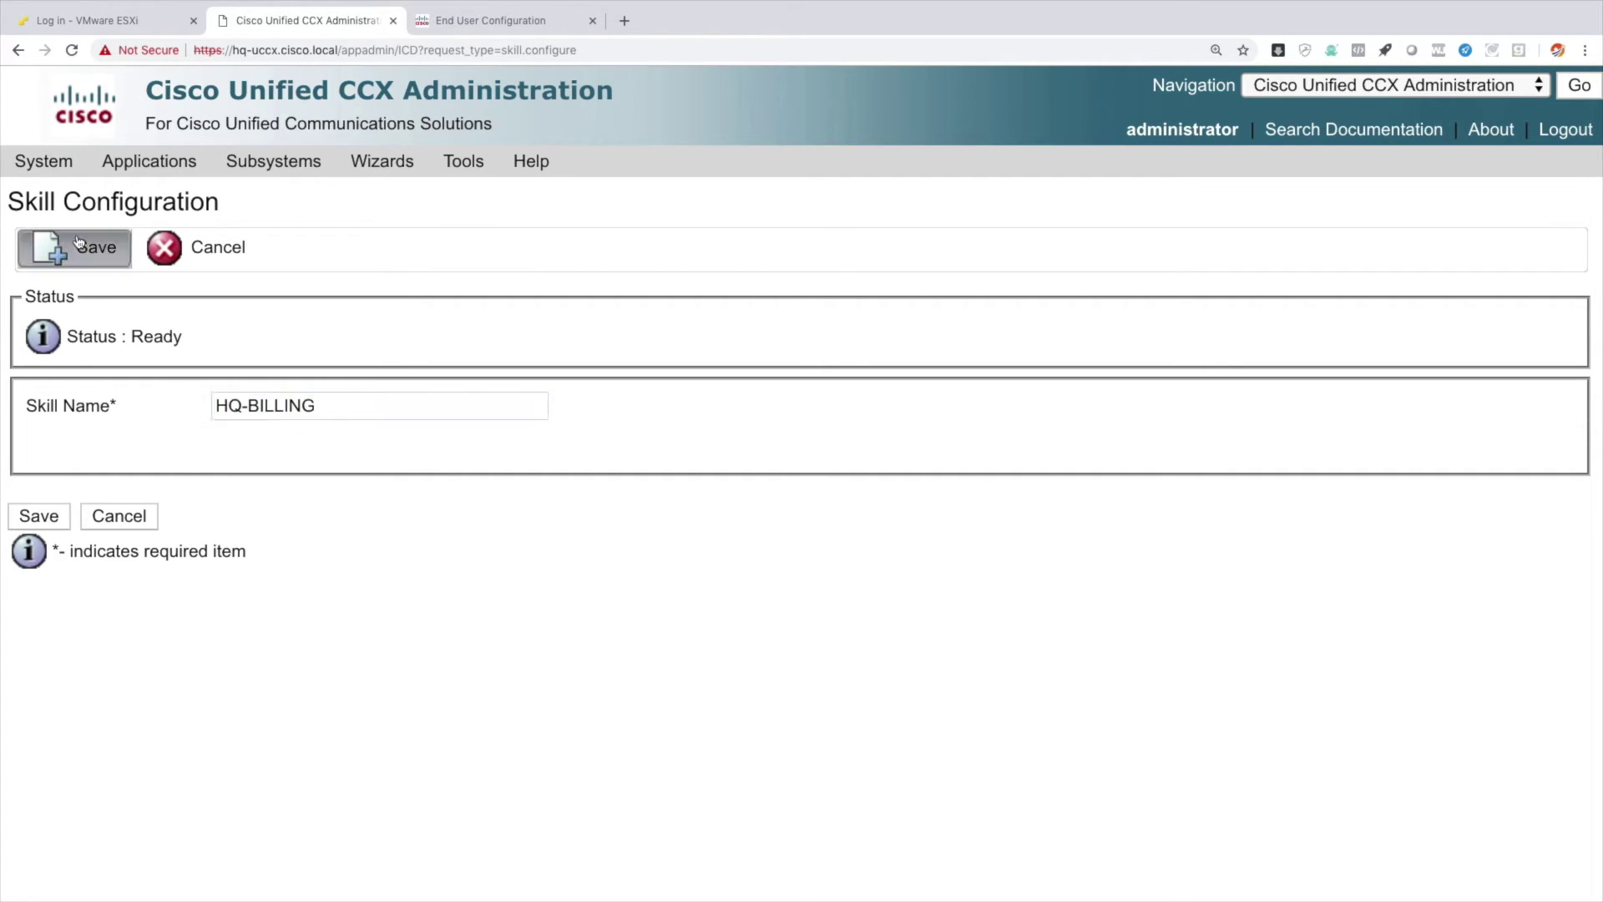
left_click(64, 588)
type("HQ-TECH")
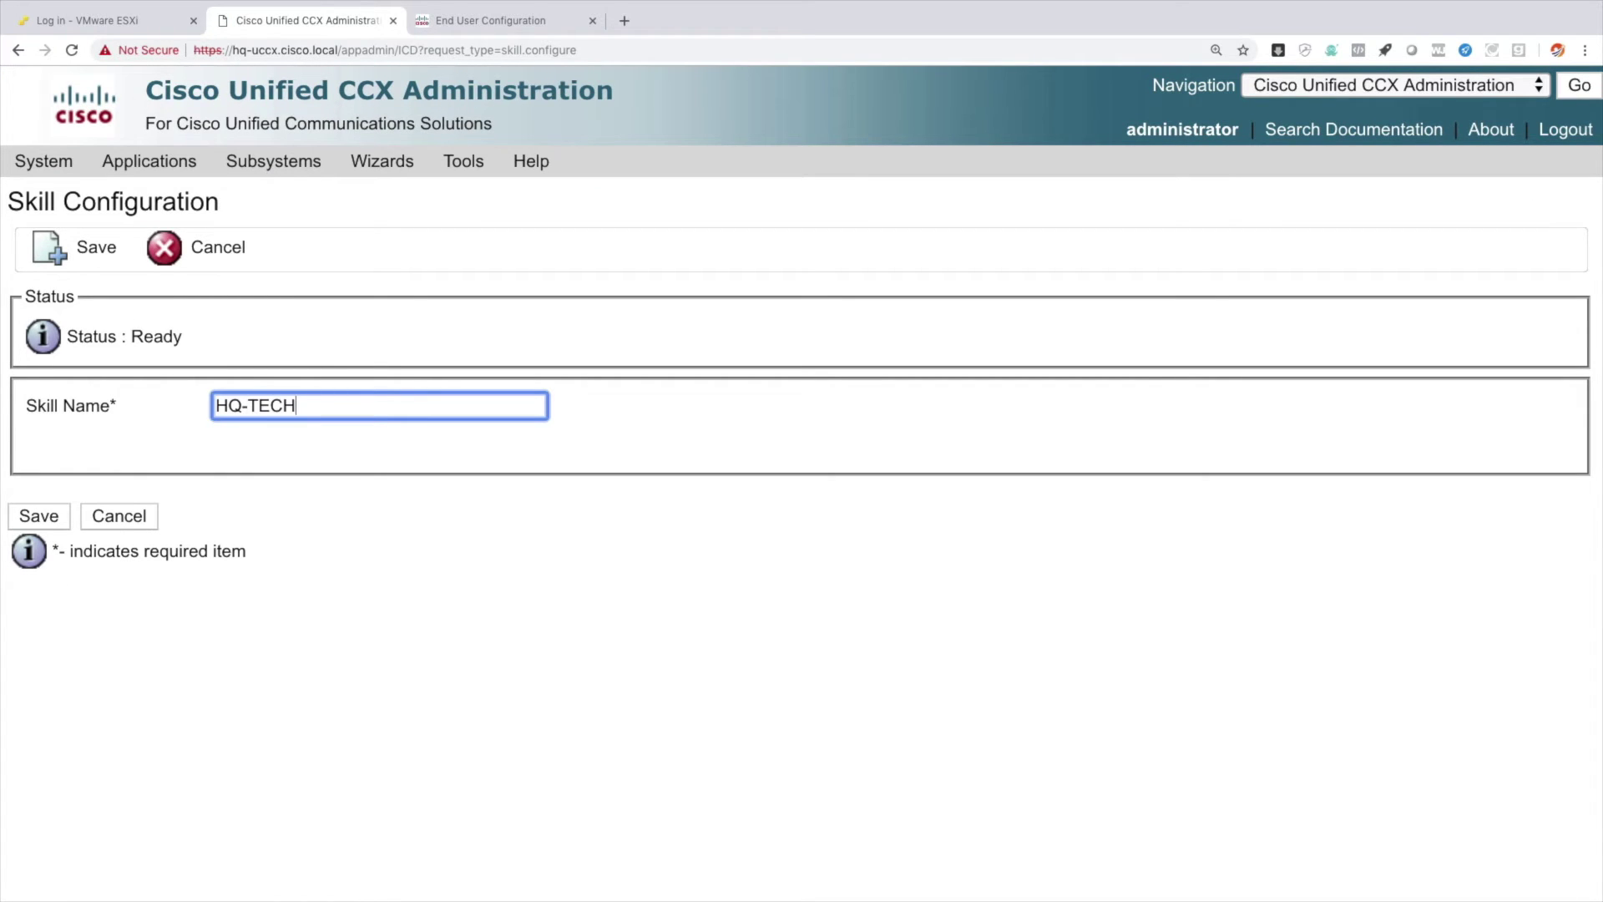
type("_SUPPORT")
left_click(42, 515)
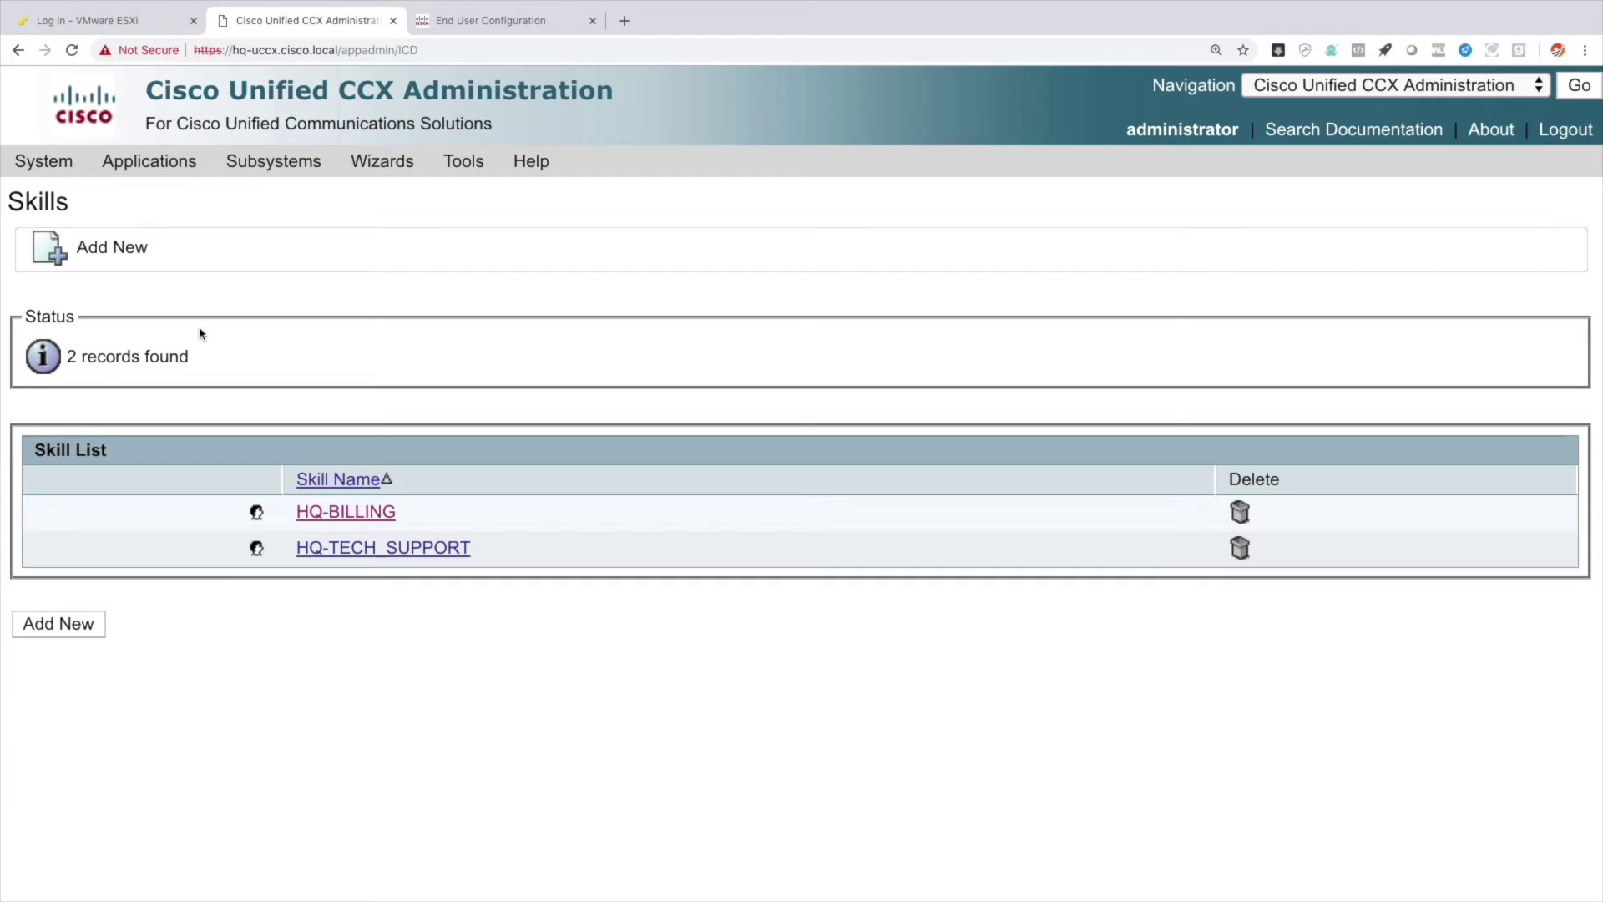
Place HQ Phone1 in resource group HQ-GROUP and assign it HQ-BILLING and HQ-TECH_SUPPORT.
mouse_move(272, 163)
mouse_move(334, 234)
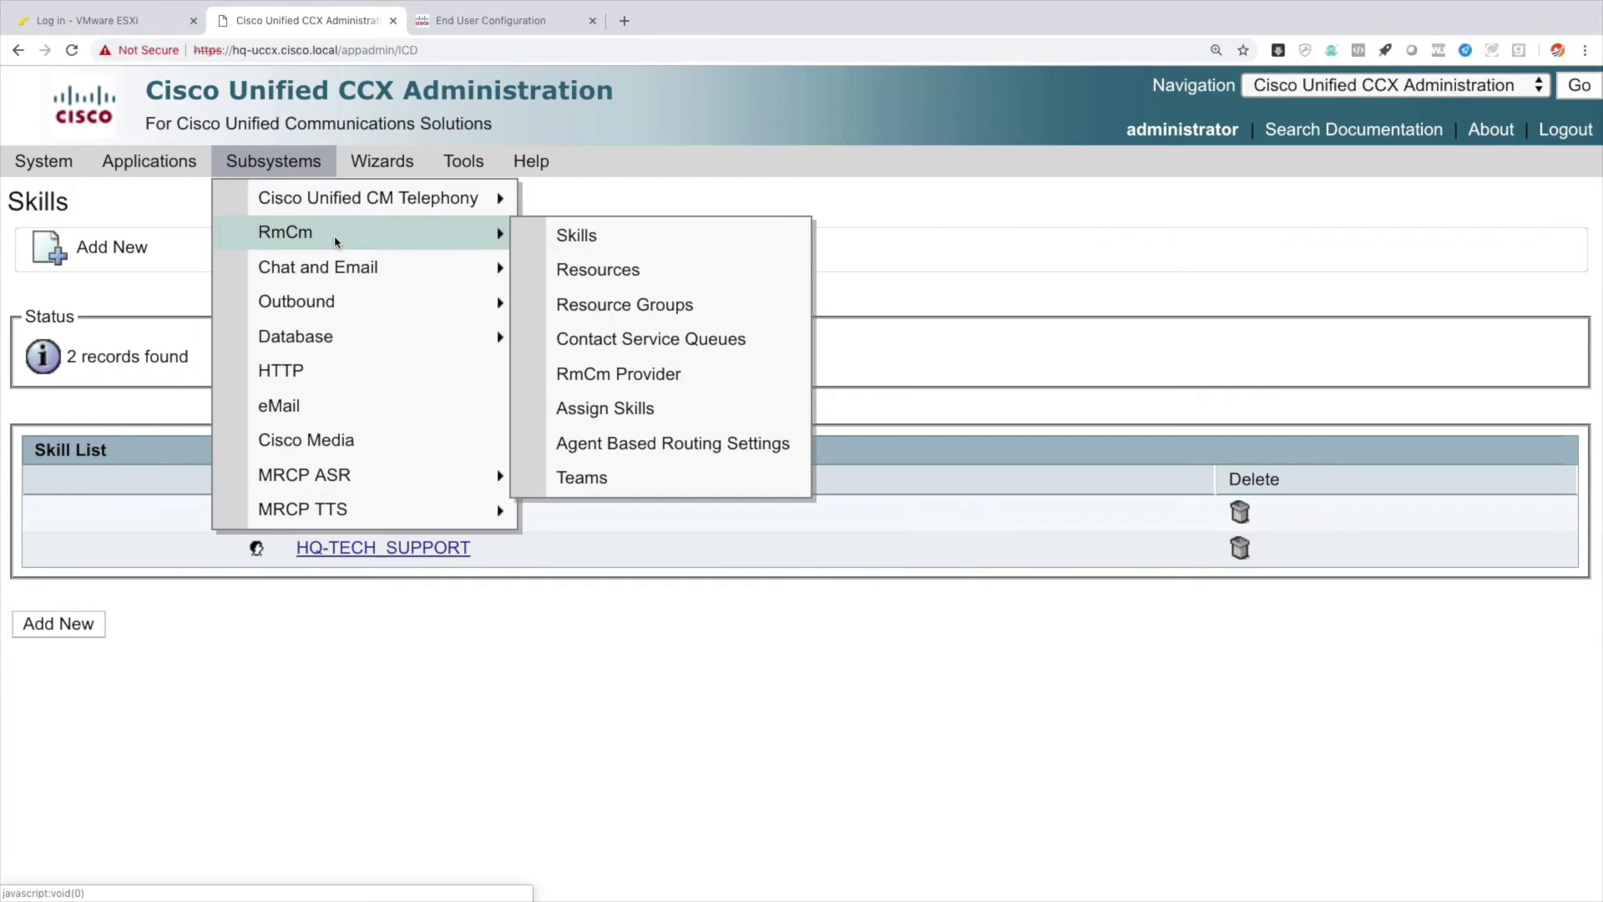
left_click(653, 272)
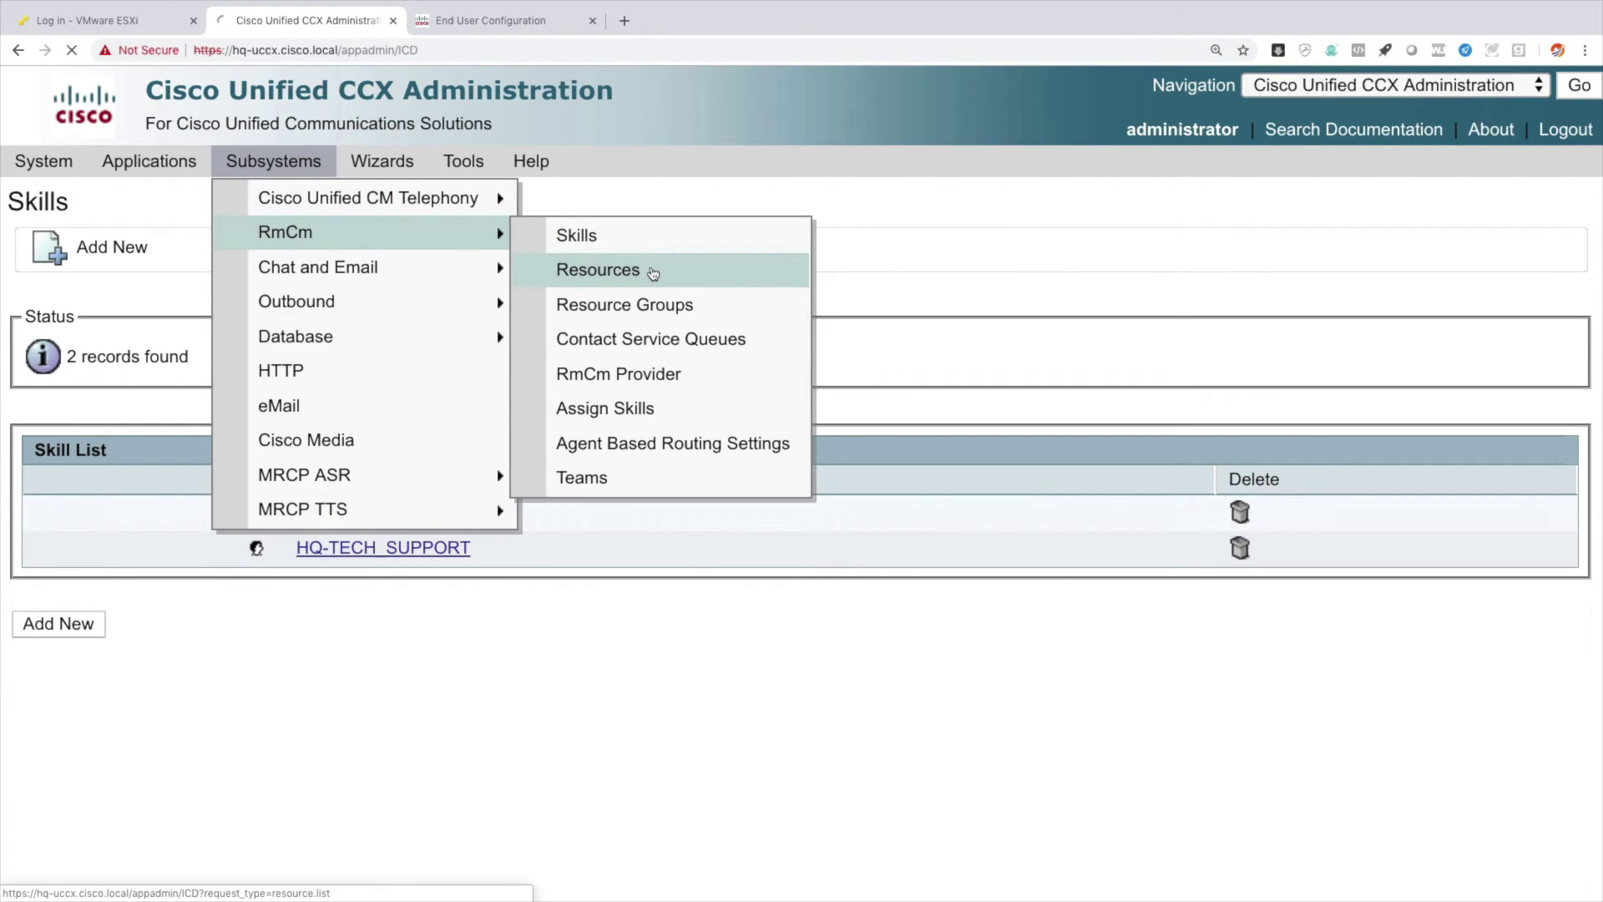
left_click(247, 550)
left_click(363, 410)
left_click(394, 438)
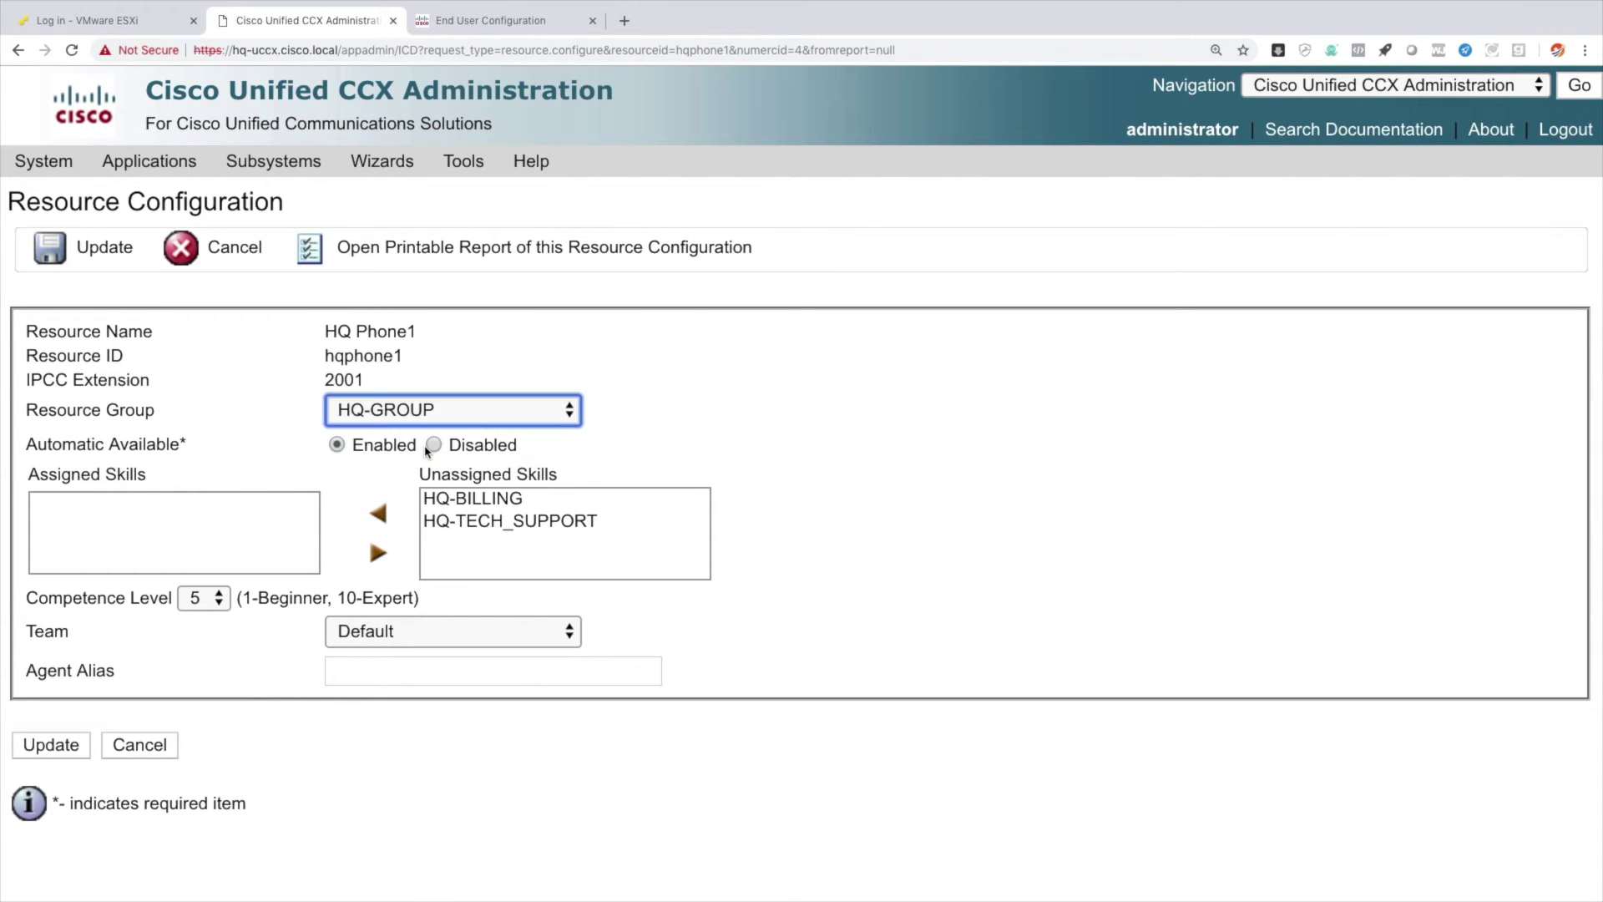
left_click(497, 499)
left_click(380, 518)
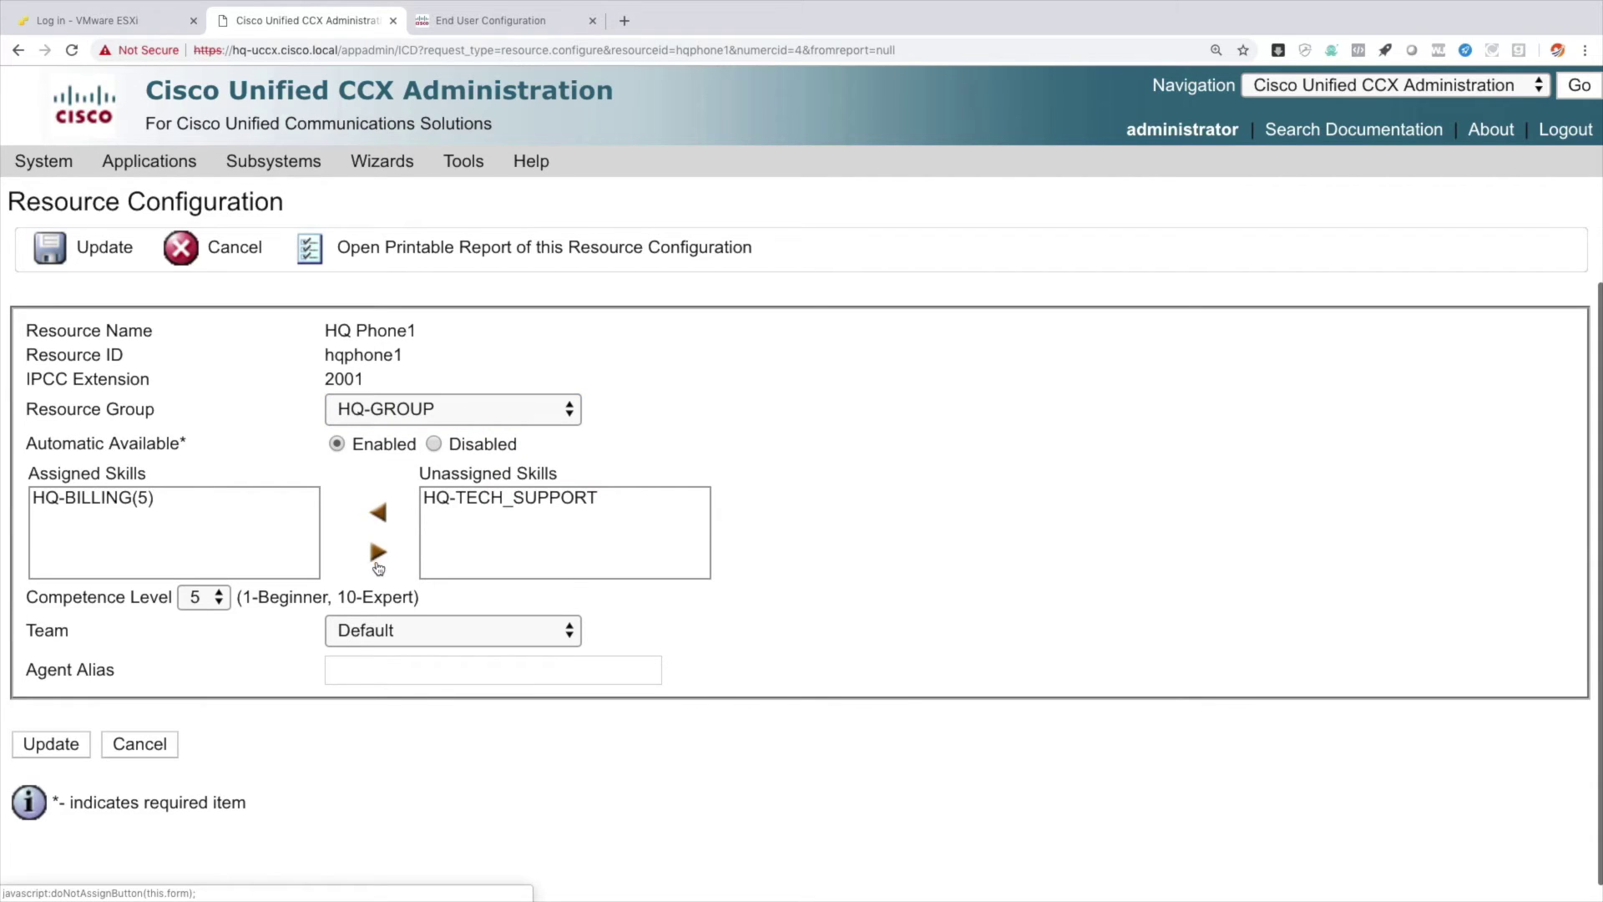
left_click(380, 515)
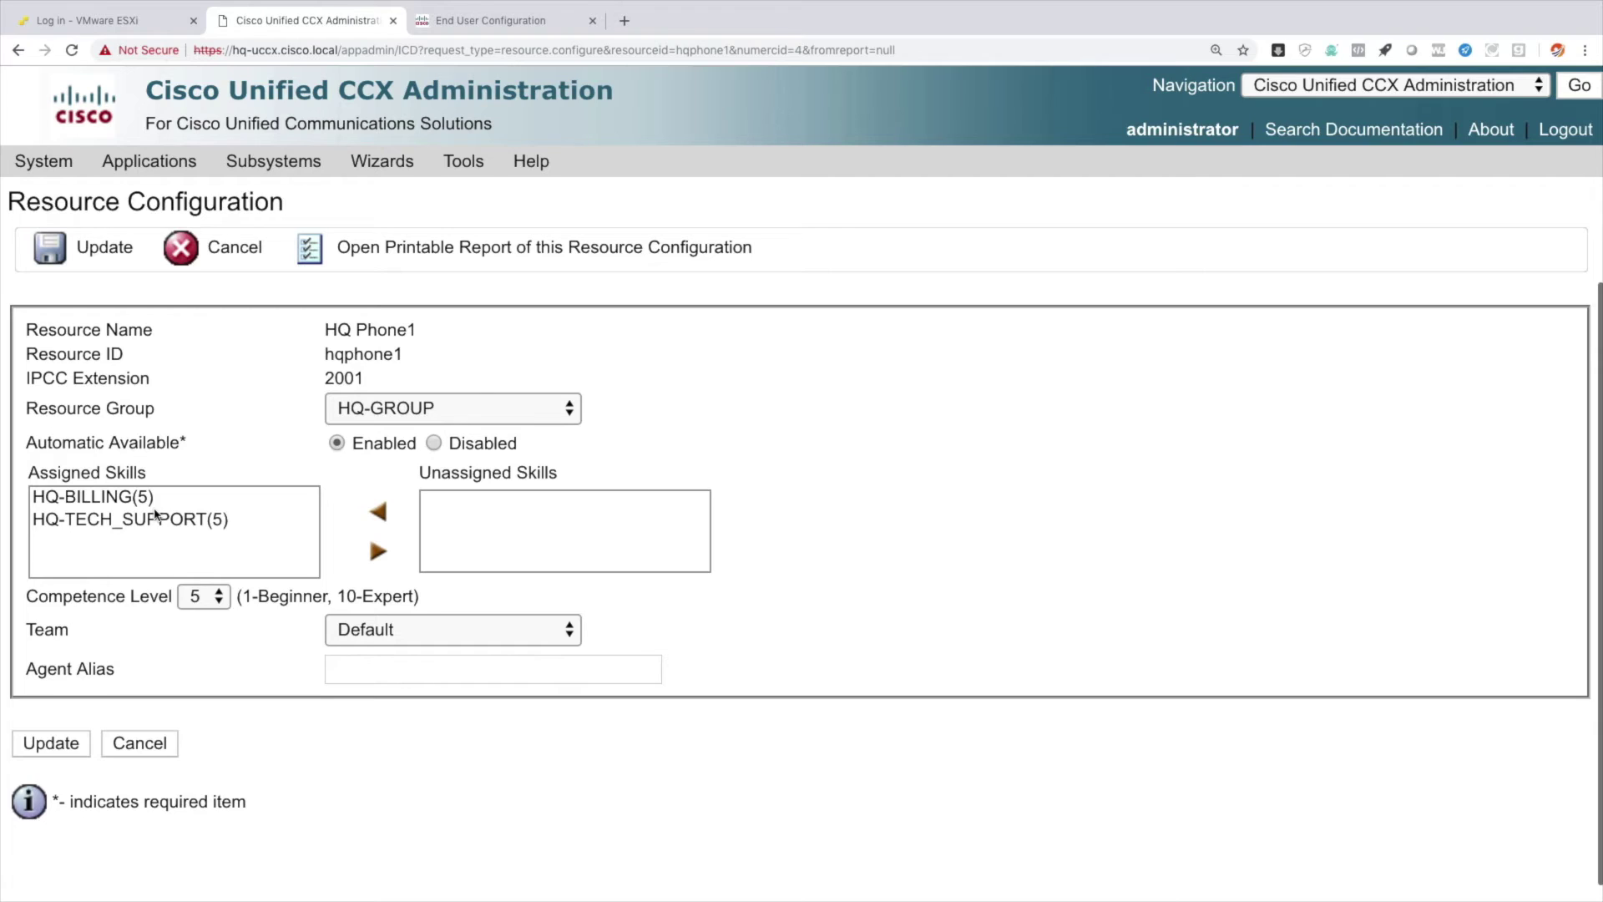
Set HQ Phone1's competence to 2 for HQ-BILLING and 8 for HQ-TECH_SUPPORT, then update.
left_click(117, 503)
left_click(215, 597)
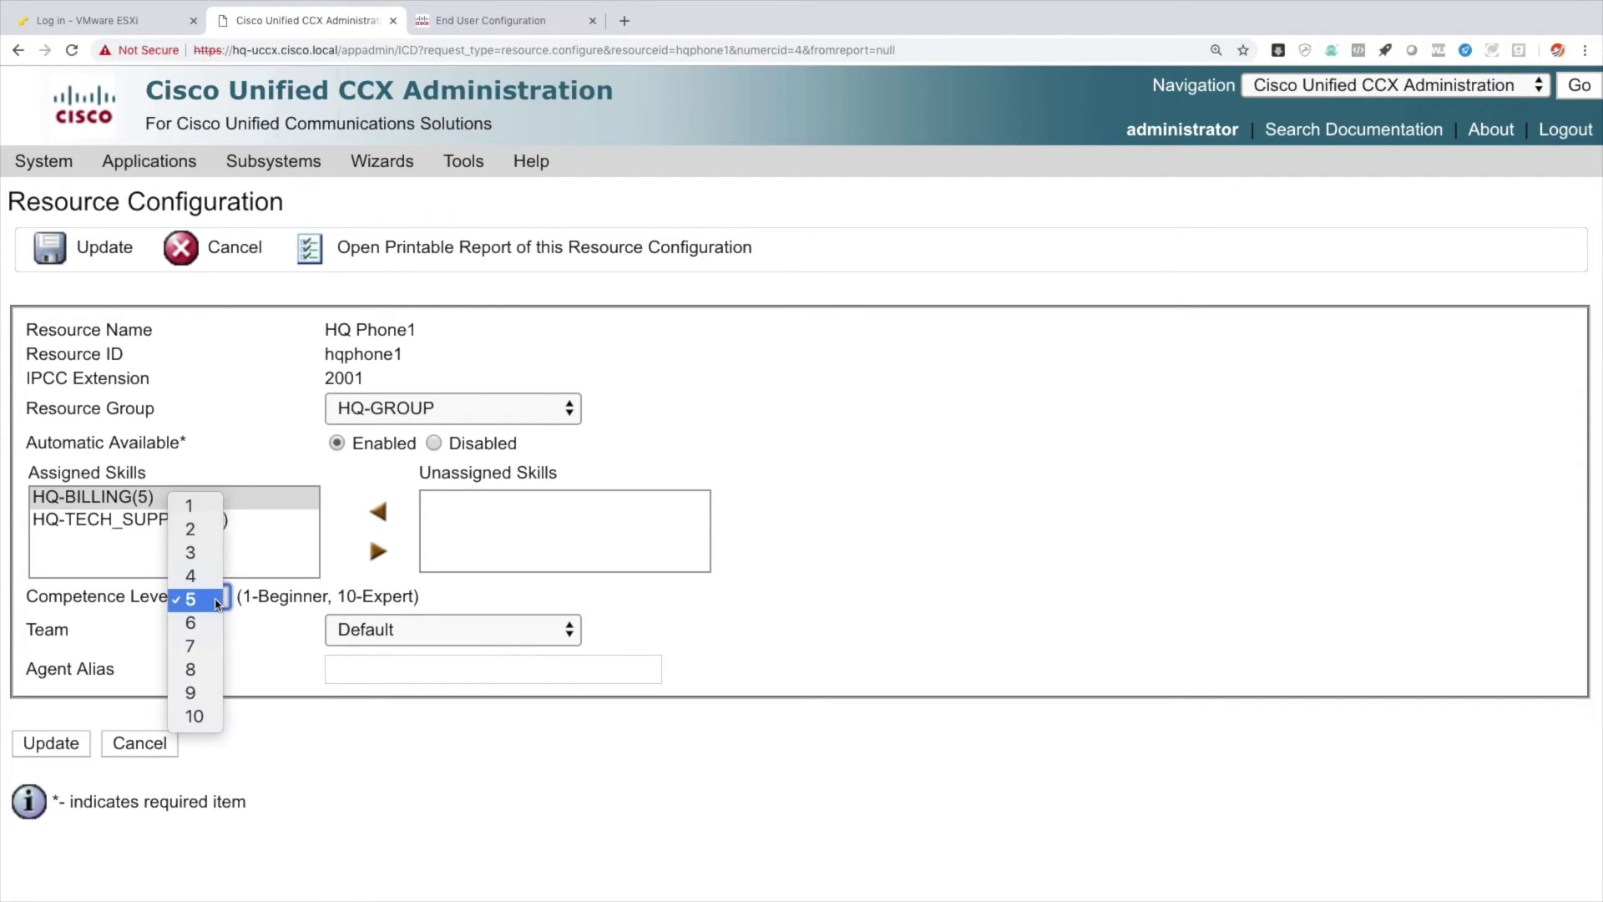
left_click(205, 531)
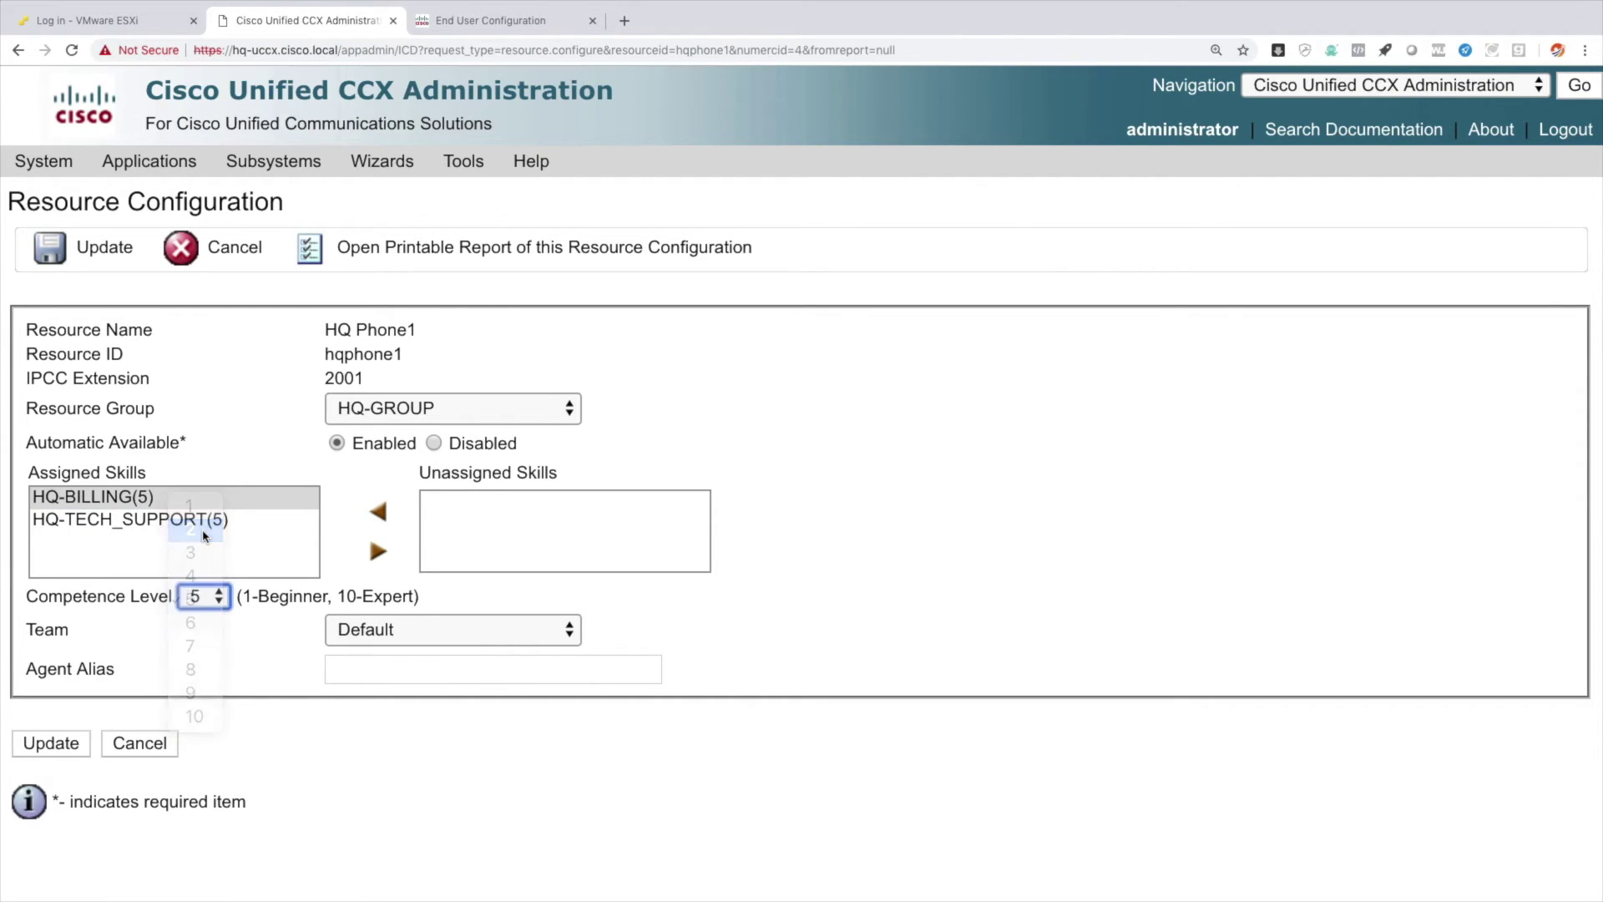
left_click(211, 521)
left_click(216, 598)
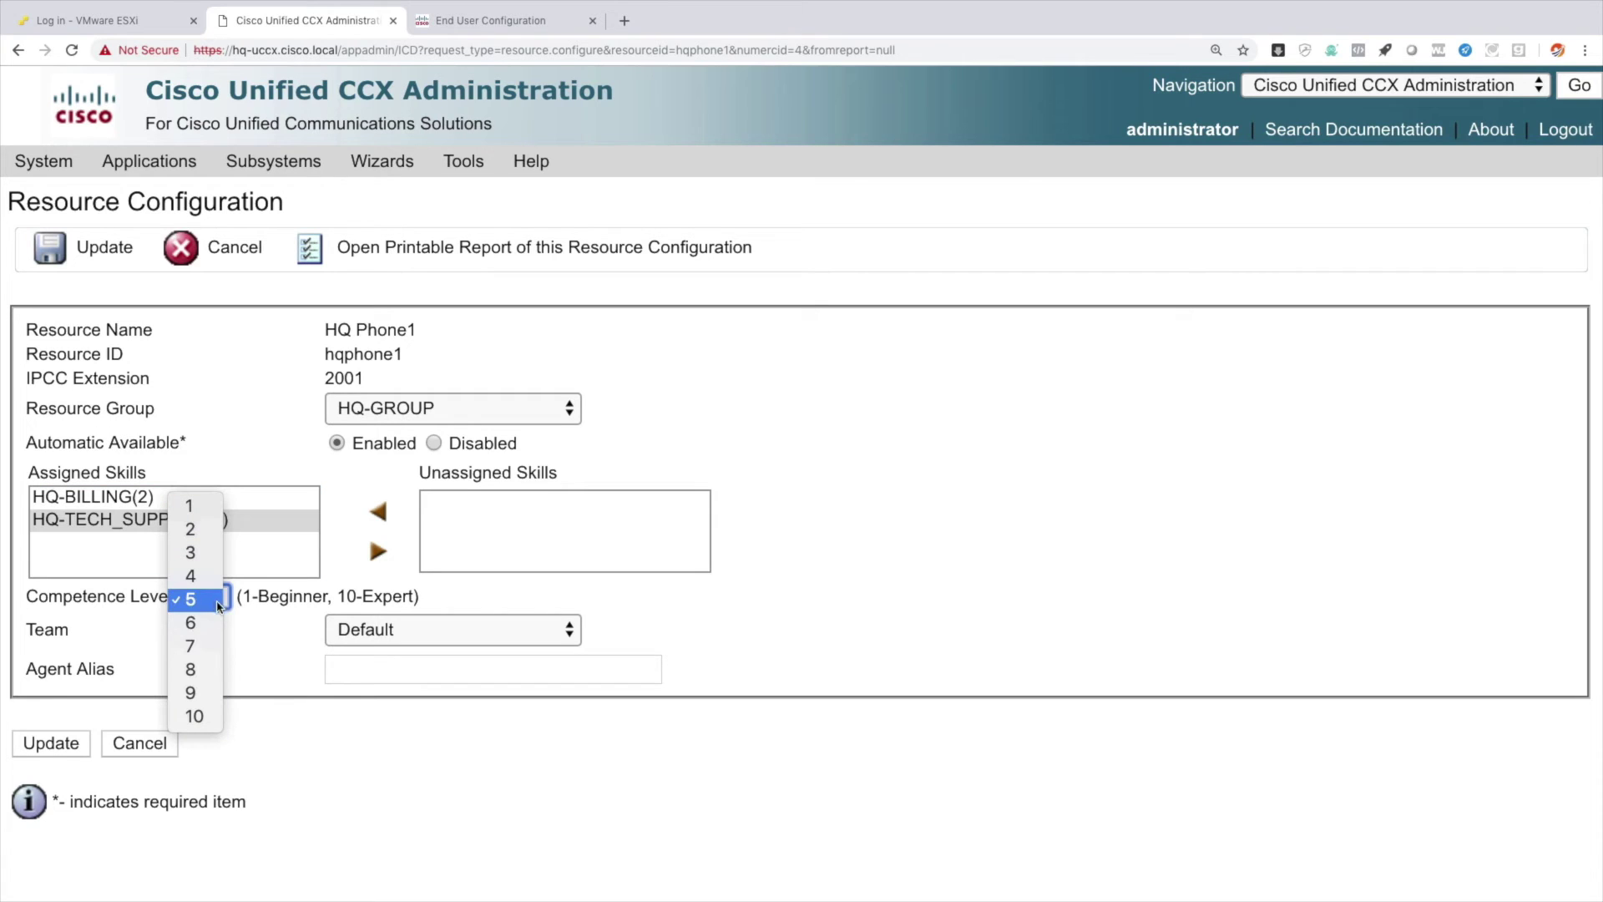
left_click(209, 670)
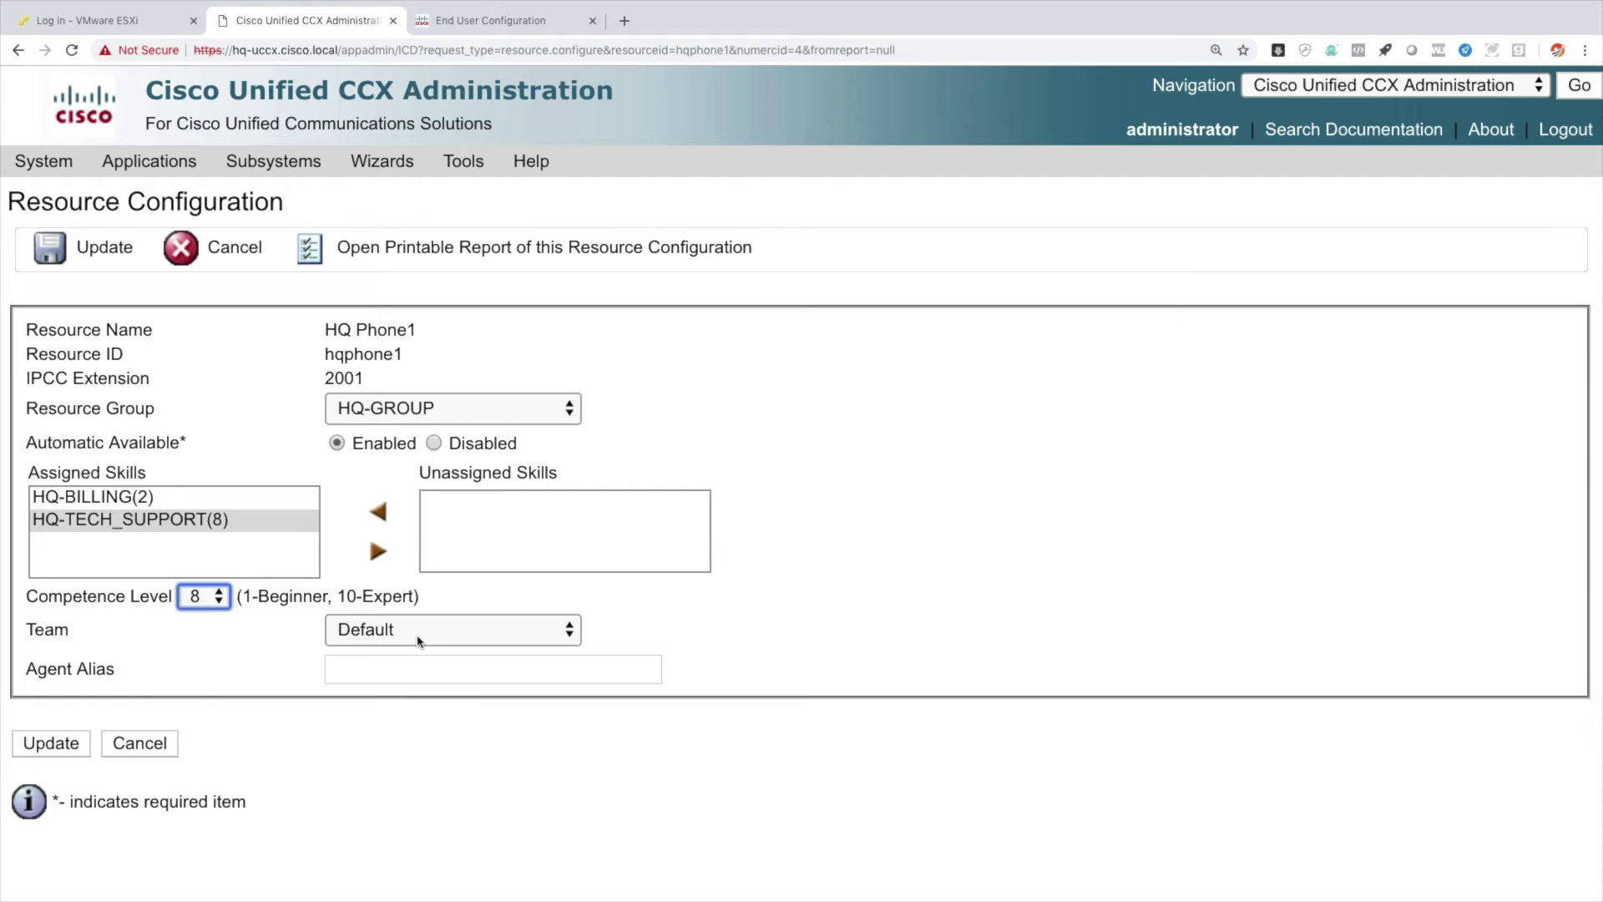
left_click(70, 754)
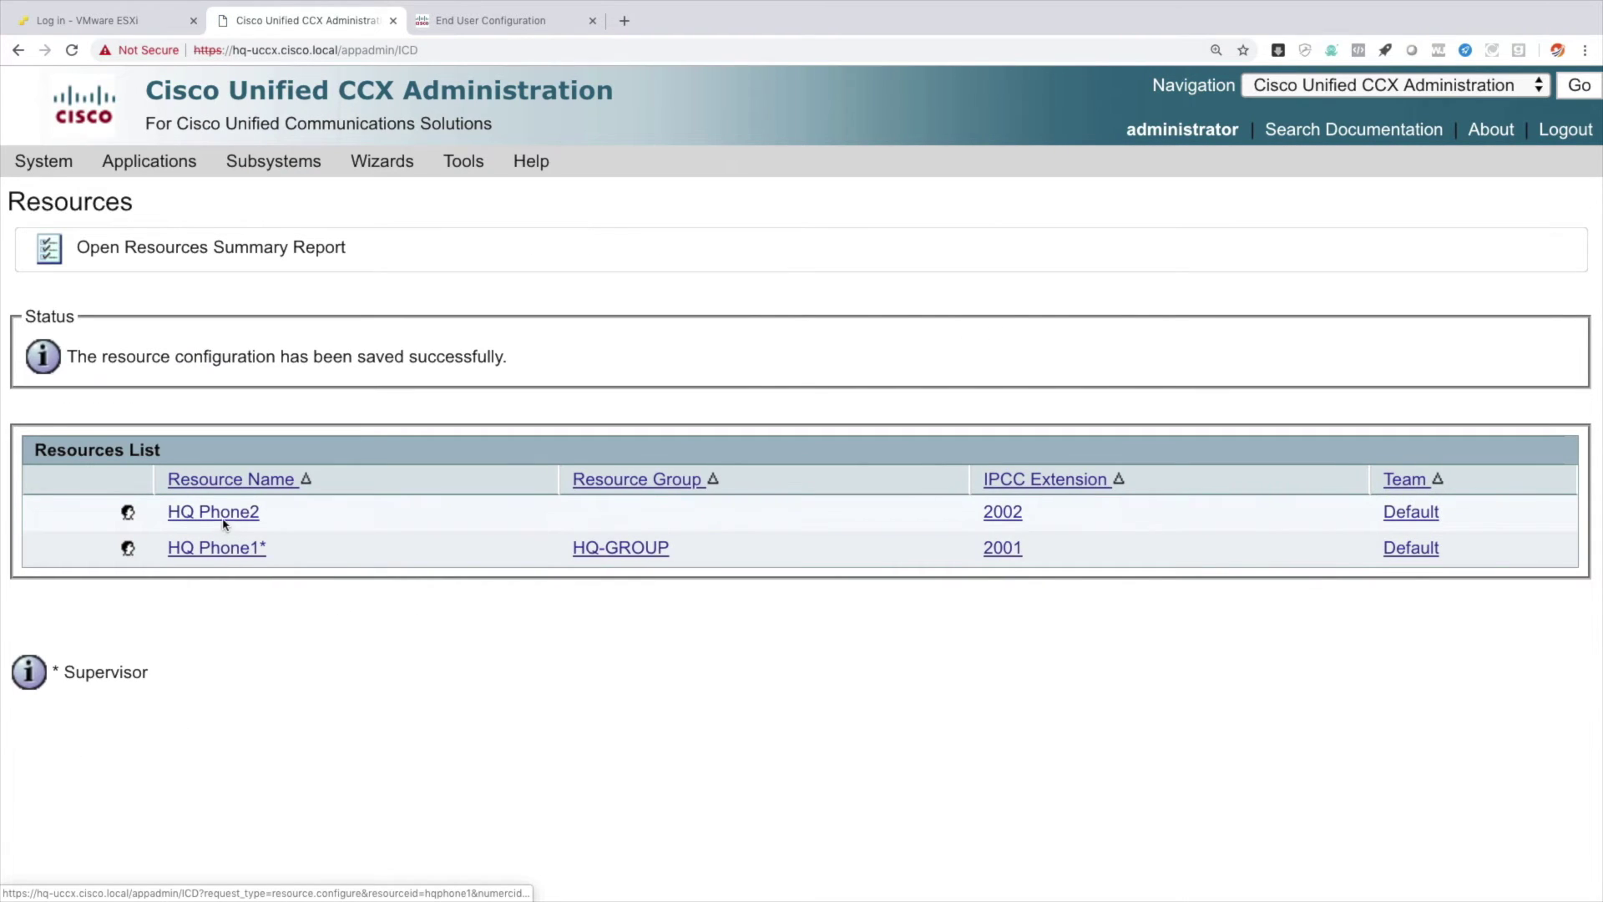
Assign HQ-BILLING and HQ-TECH_SUPPORT to the HQ Phone2 agent resource.
left_click(224, 516)
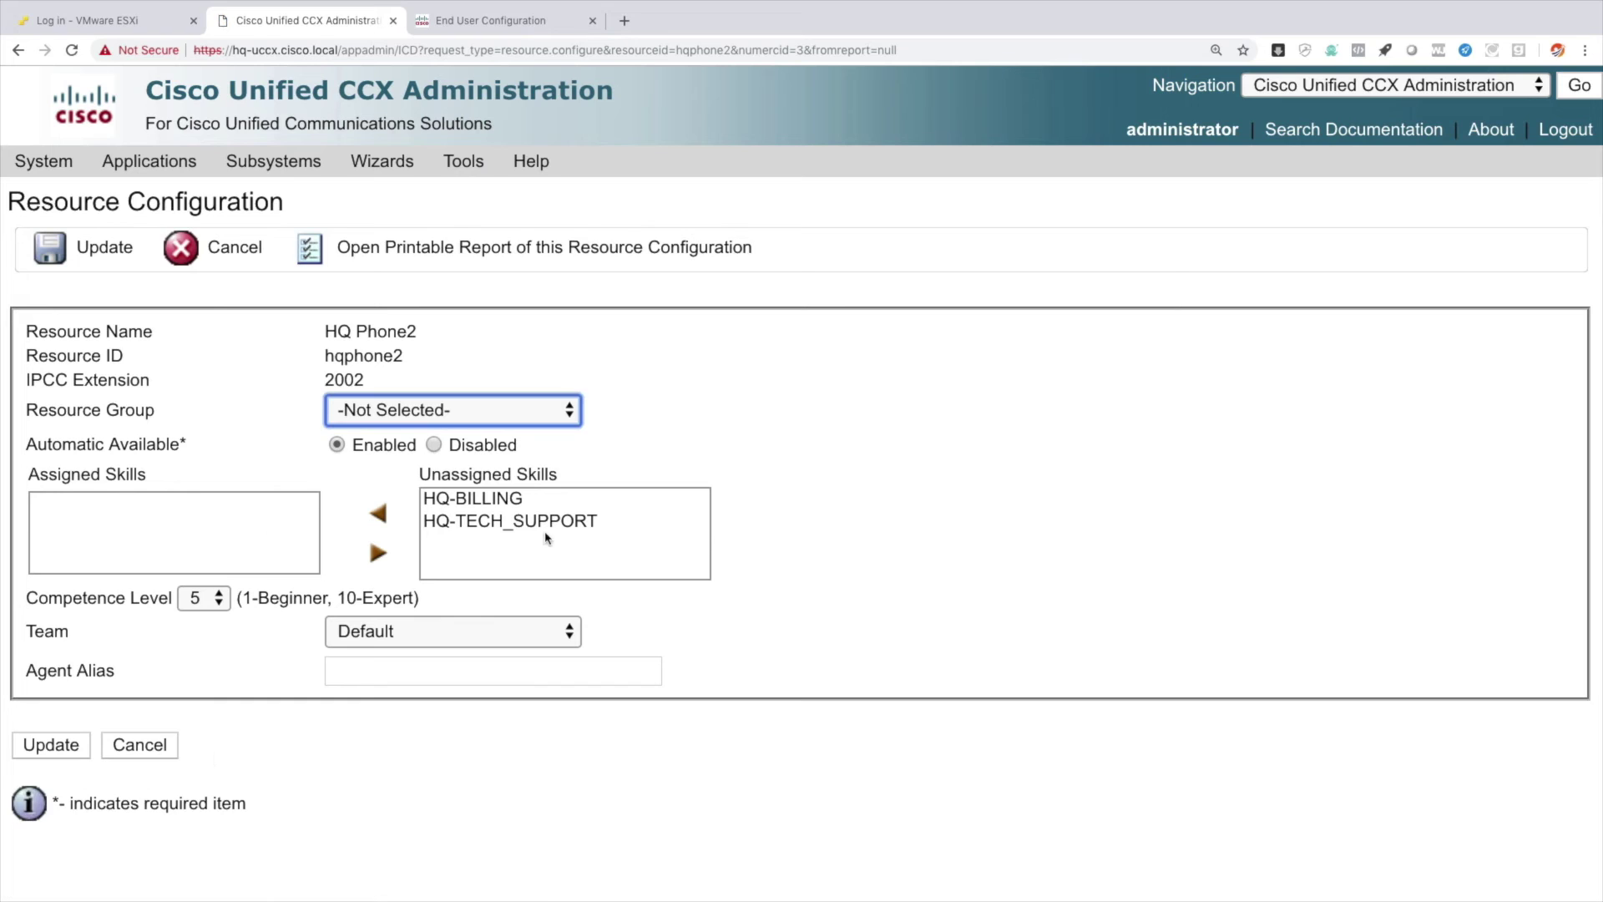
left_click(492, 501)
left_click(383, 526)
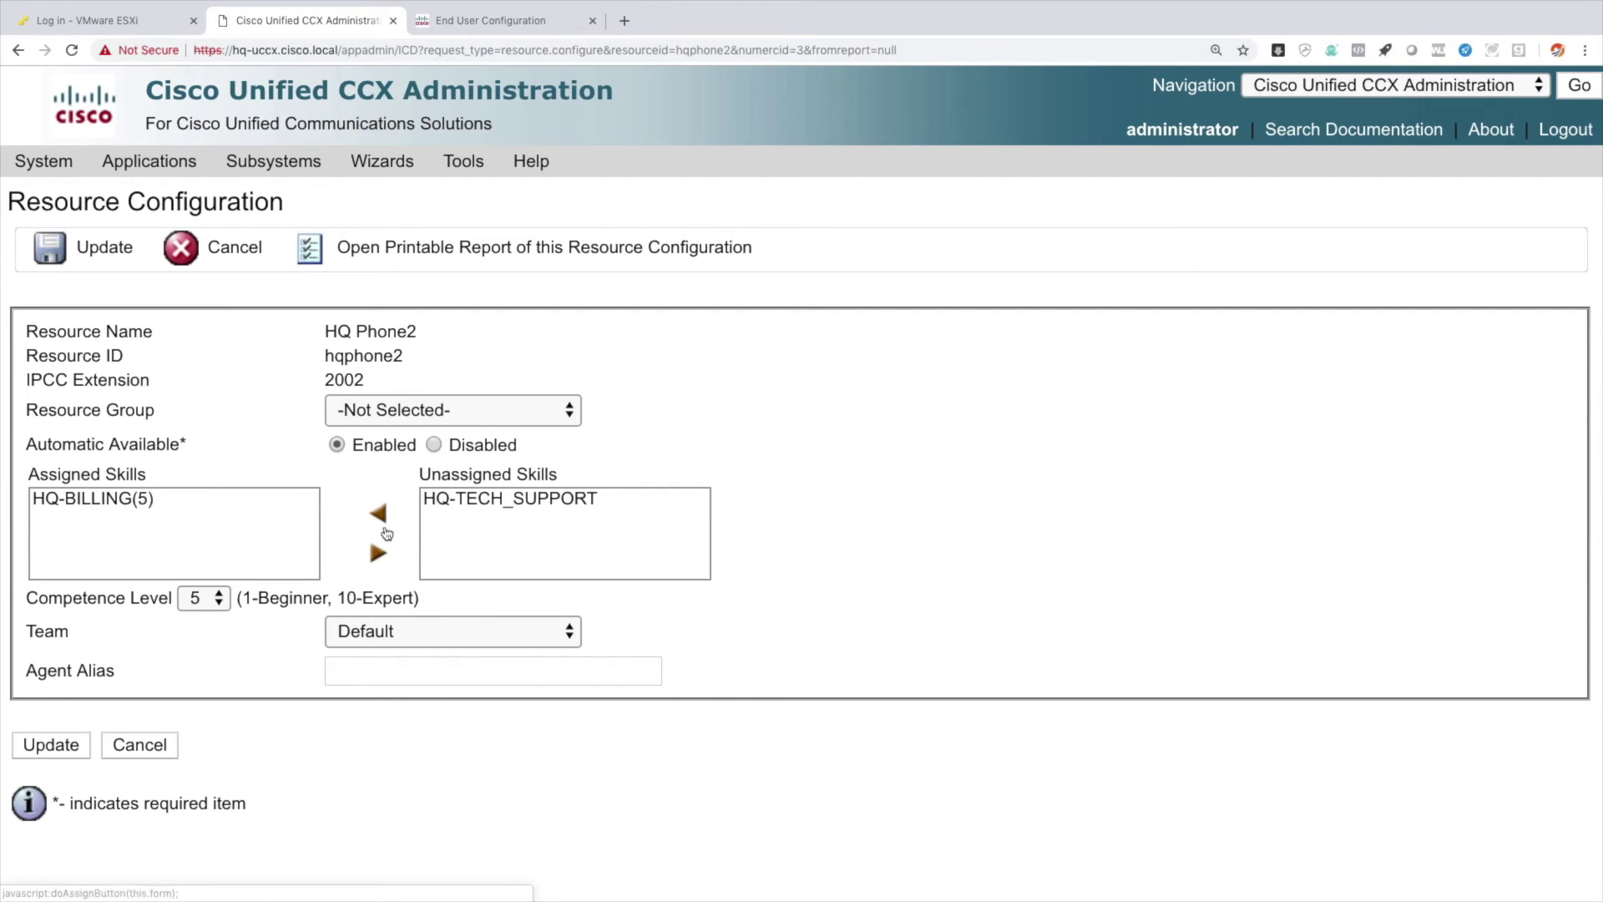
left_click(475, 500)
left_click(381, 524)
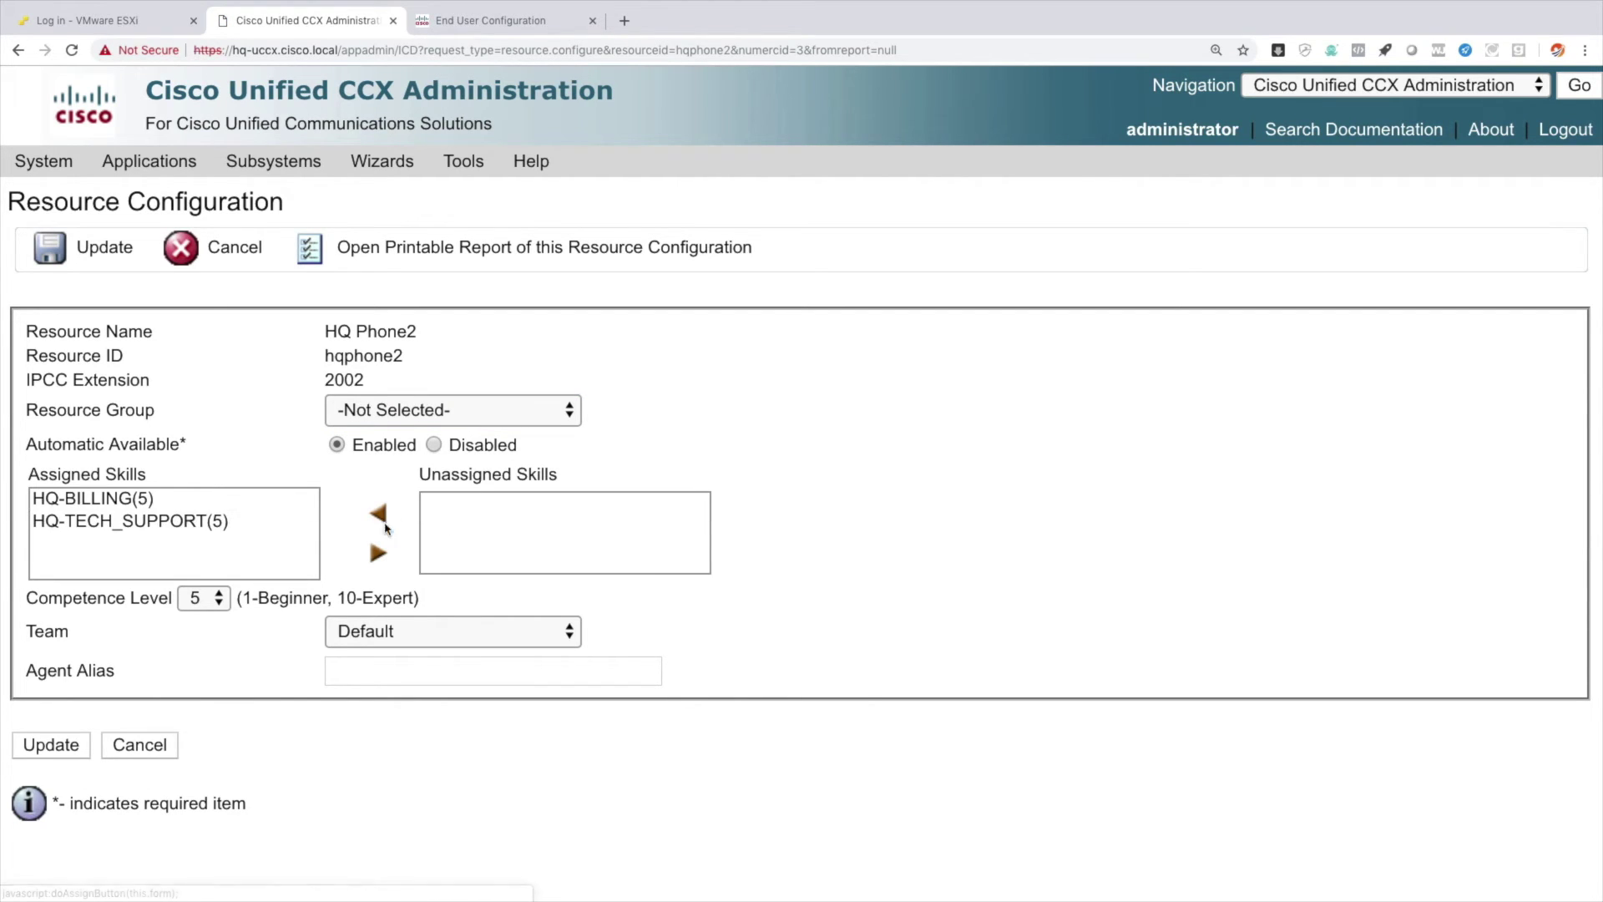
Set HQ Phone2's competence to 7 for HQ-BILLING and 2 for HQ-TECH_SUPPORT, then update.
left_click(129, 501)
left_click(204, 602)
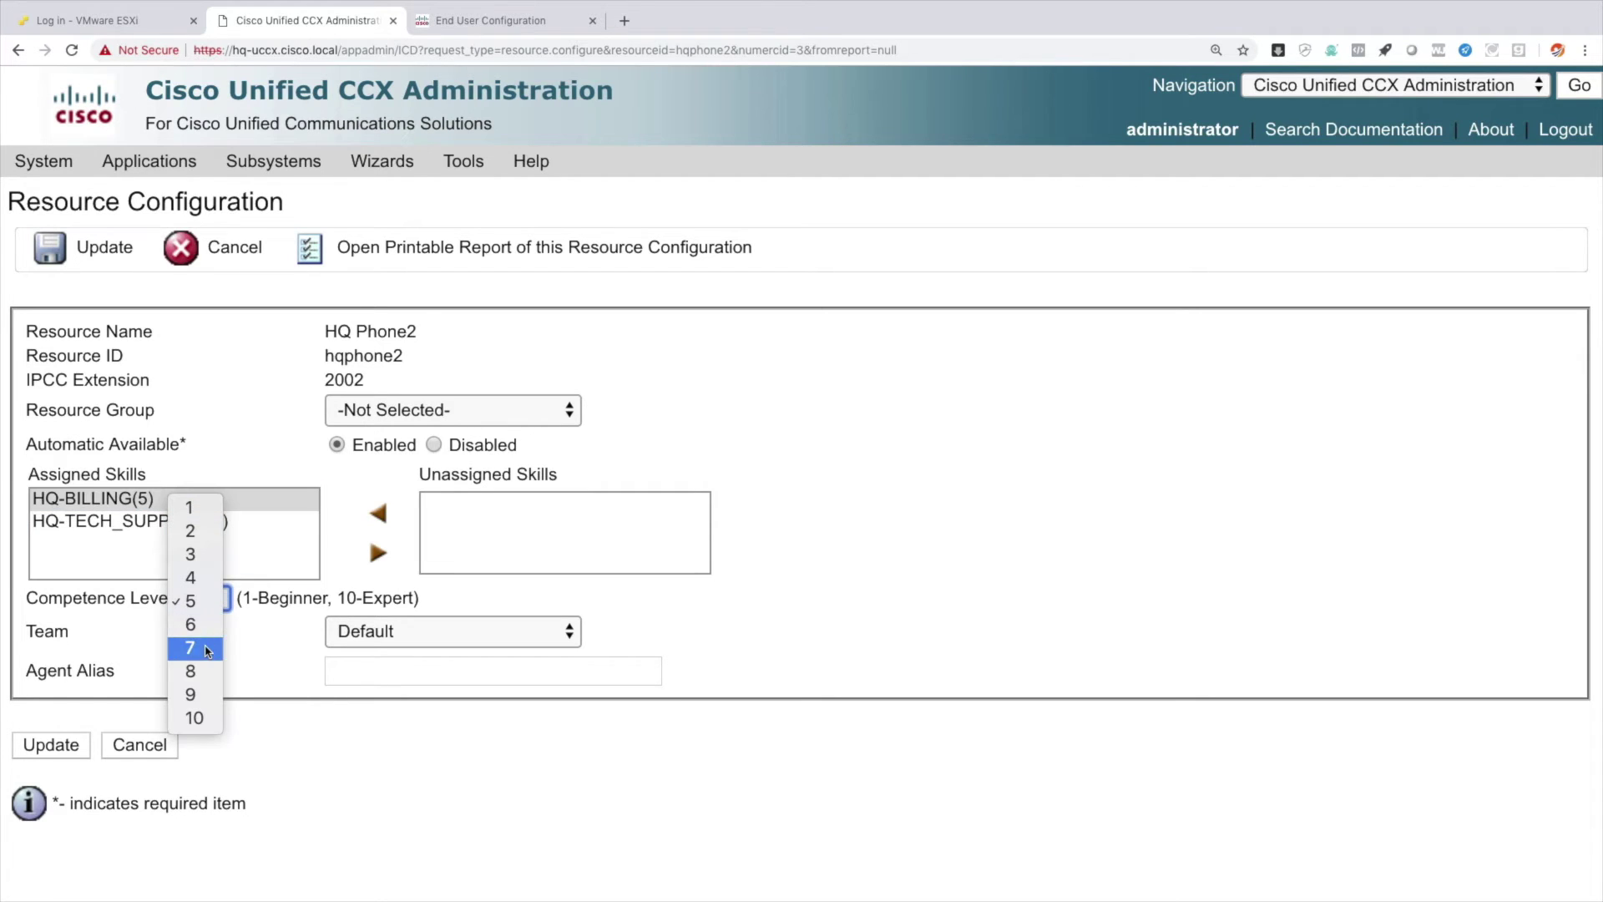
left_click(208, 650)
left_click(217, 599)
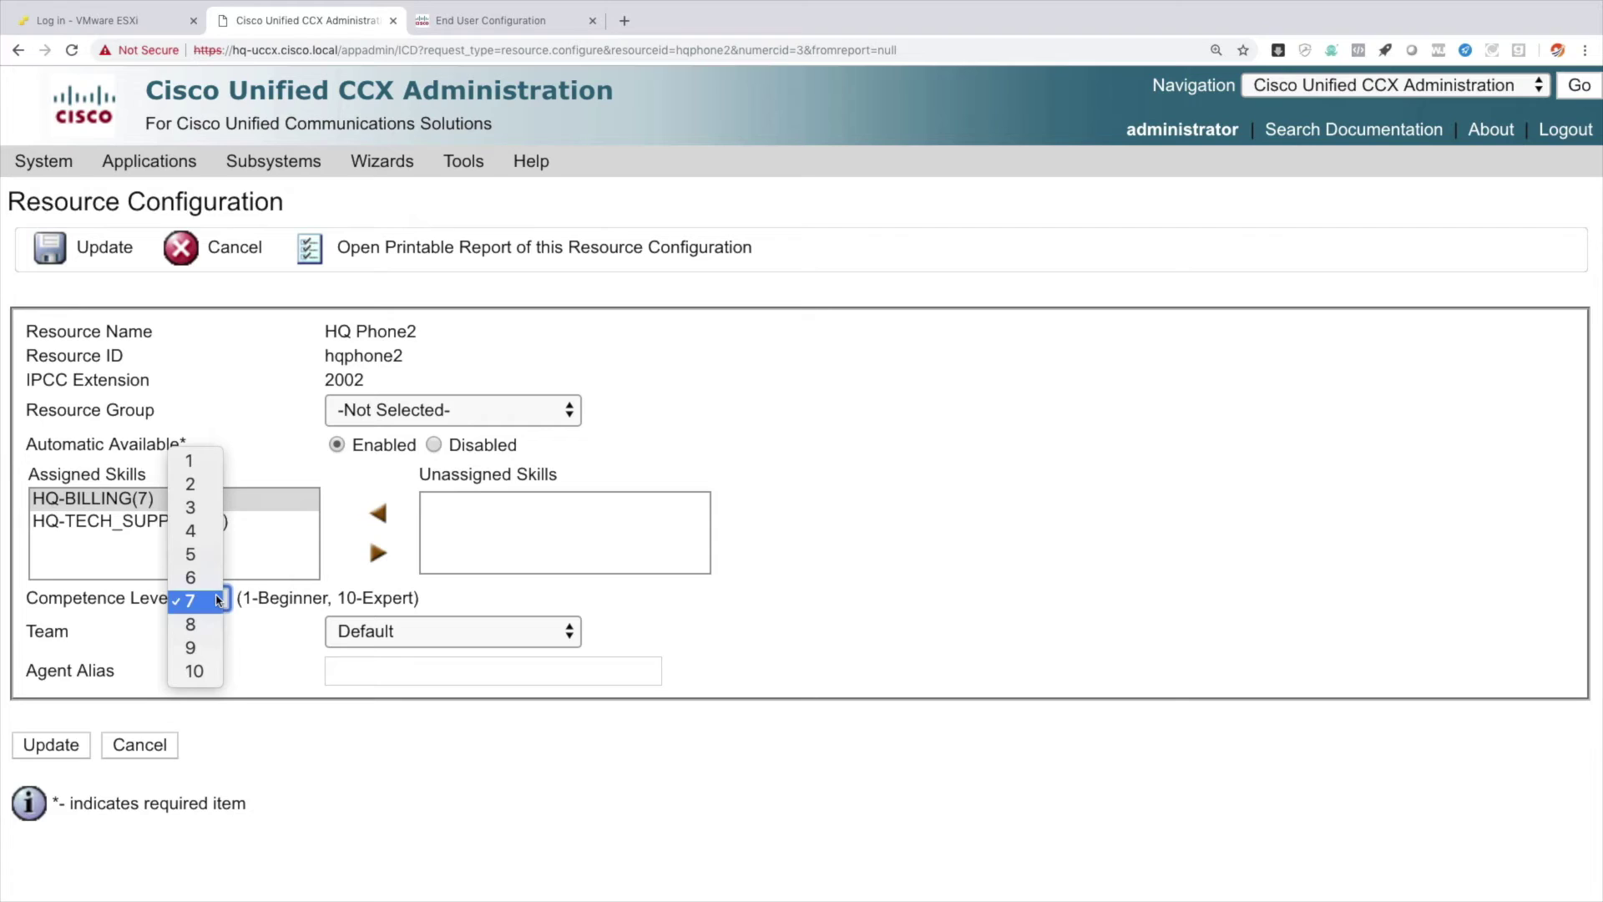
left_click(110, 524)
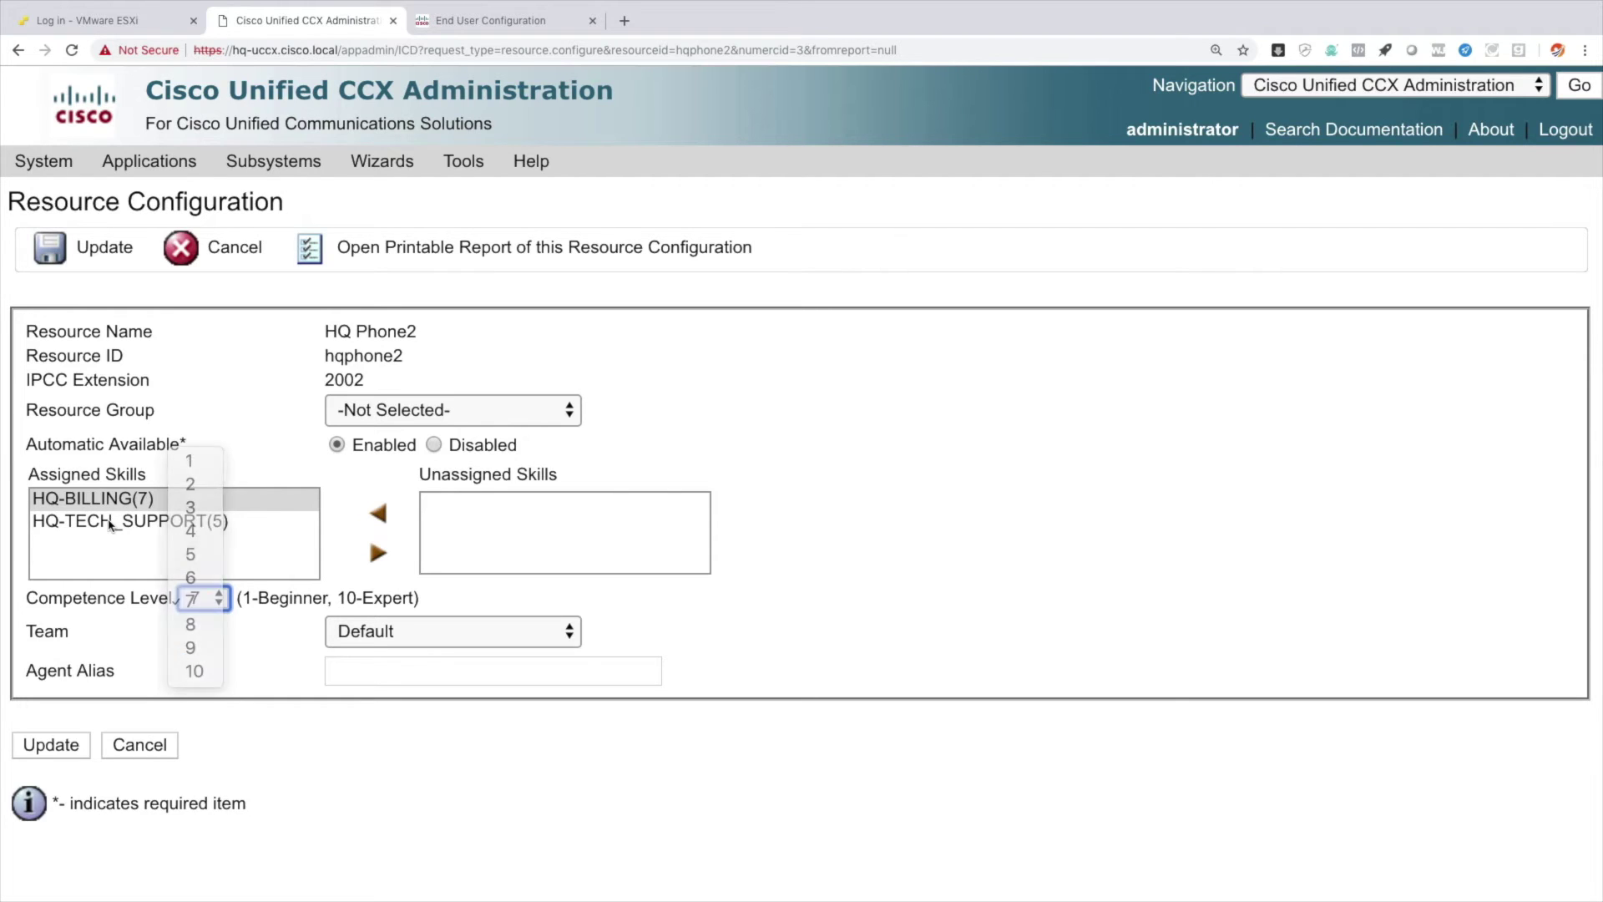
left_click(110, 524)
left_click(204, 600)
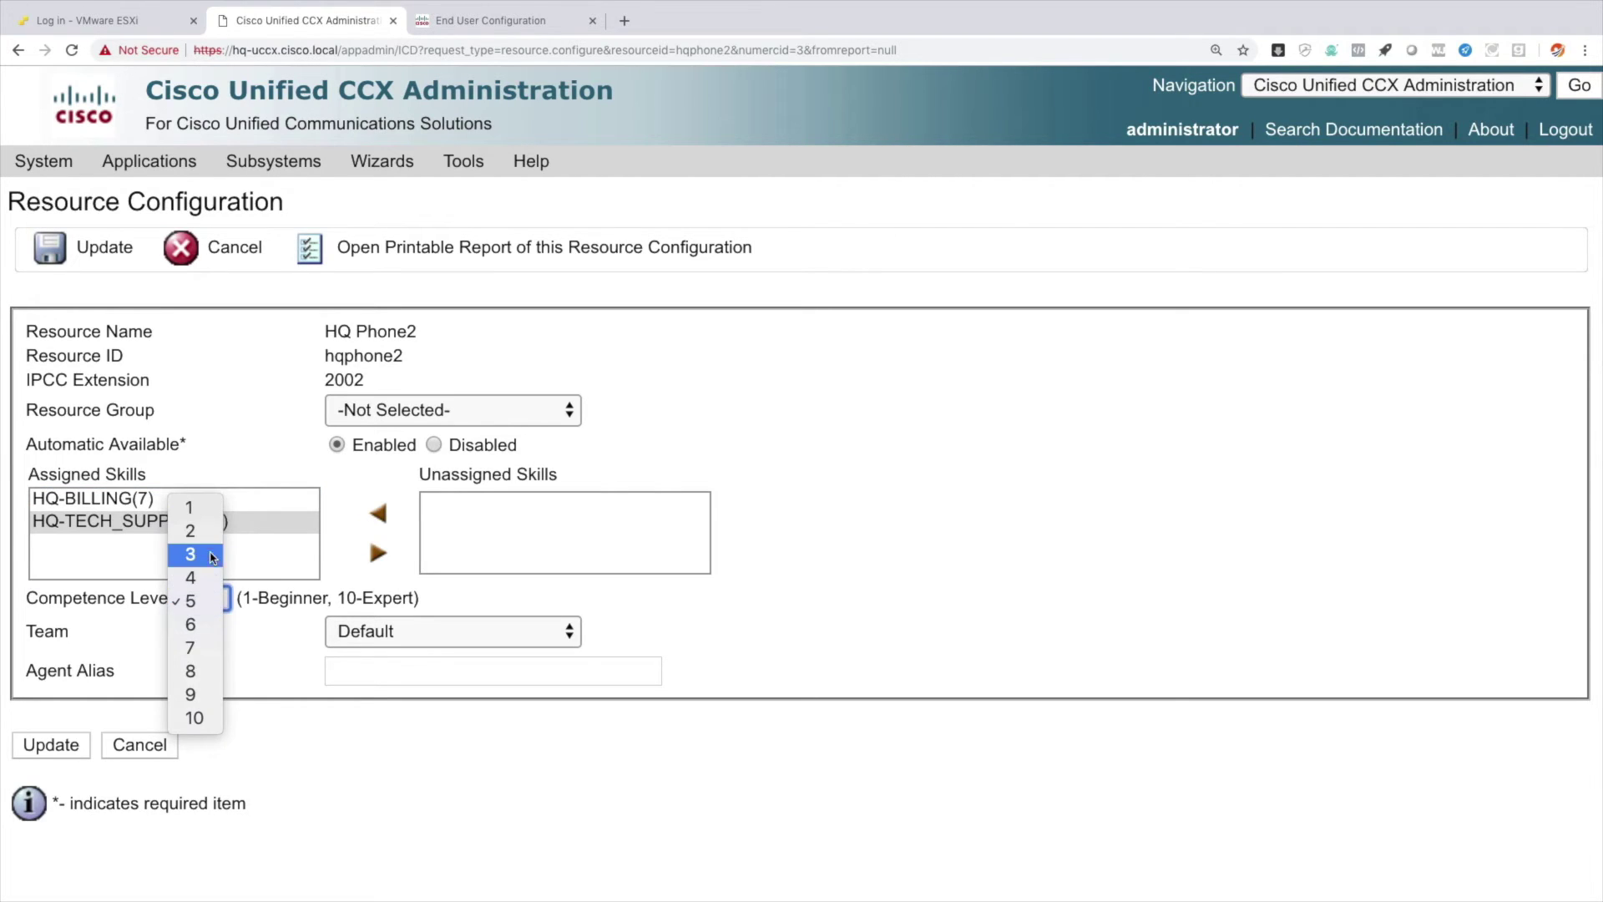
left_click(208, 531)
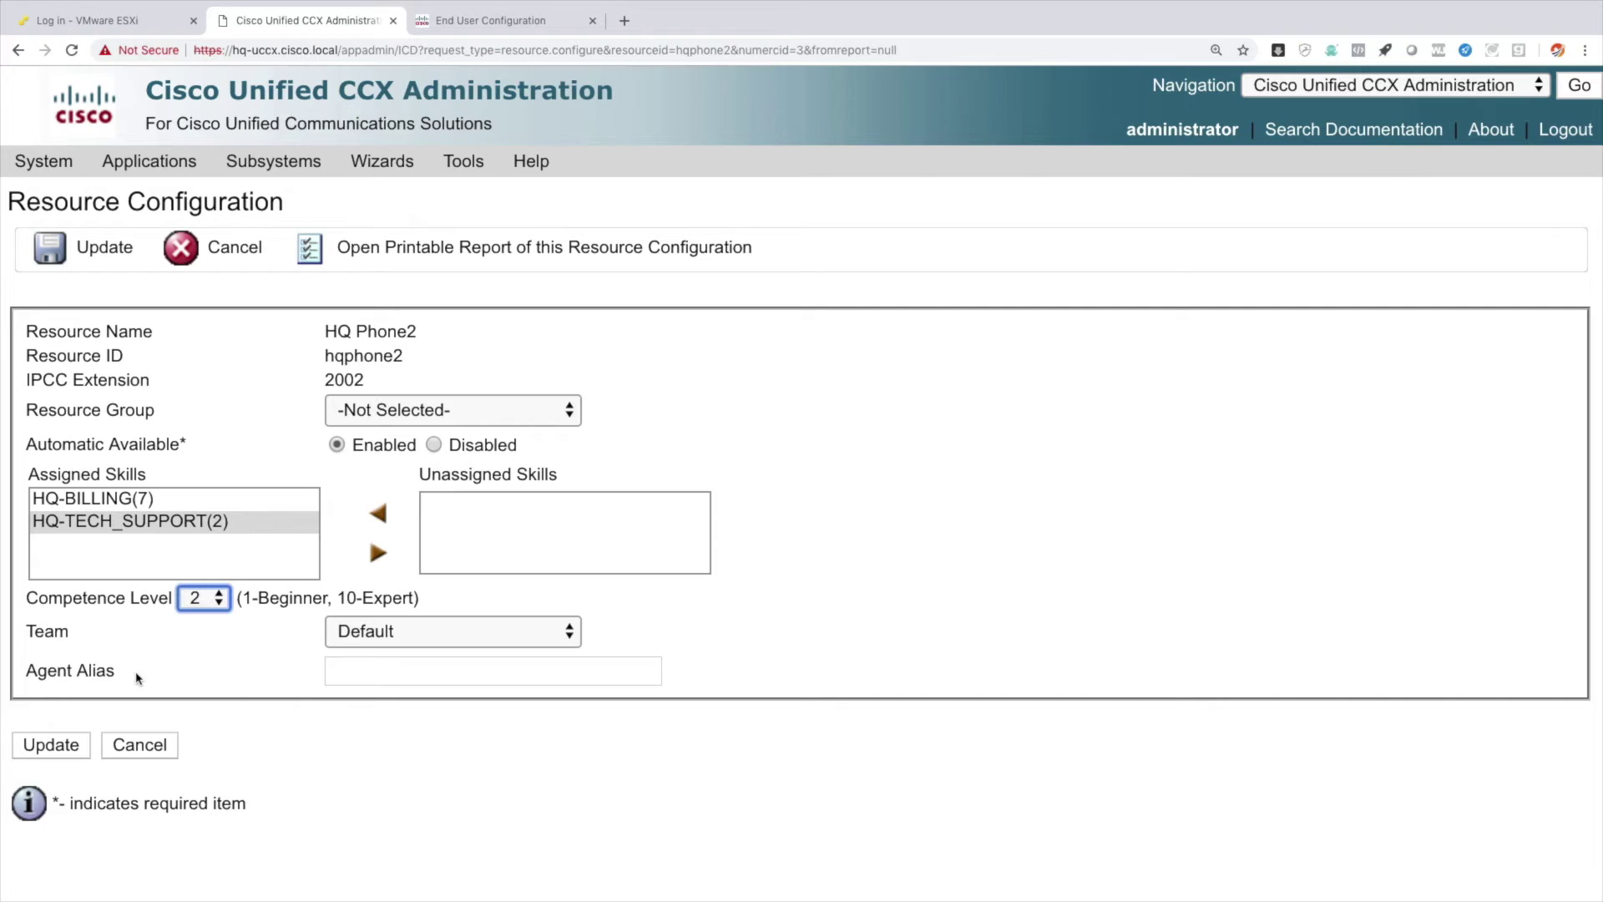
left_click(70, 745)
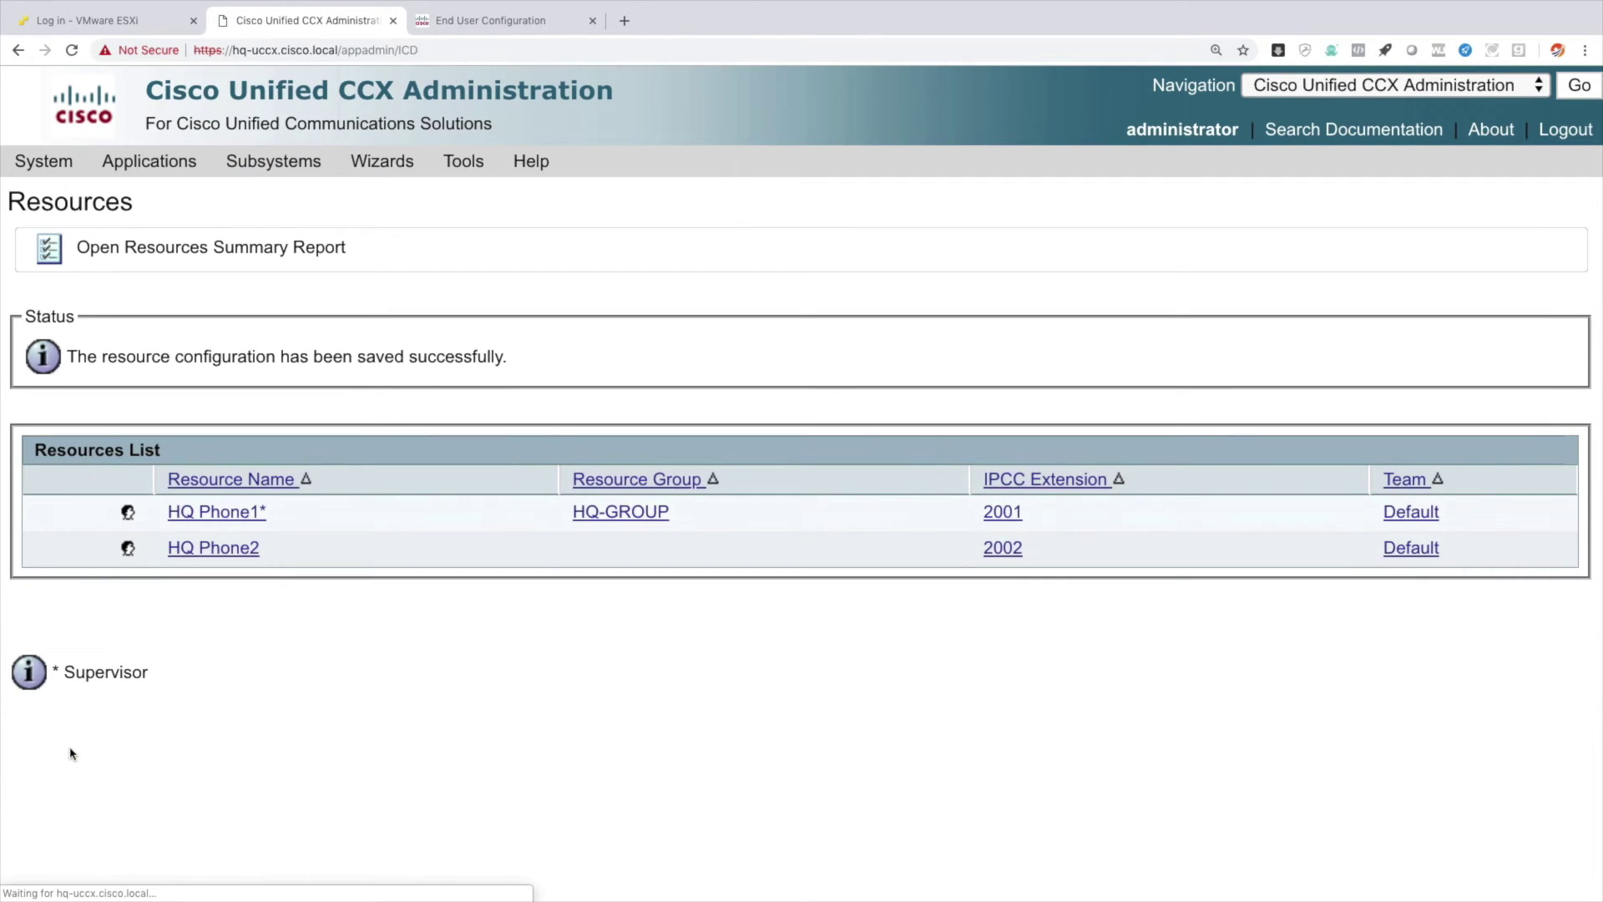
Set HQ Phone2's Resource Group to HQ-GROUP and update it.
left_click(227, 553)
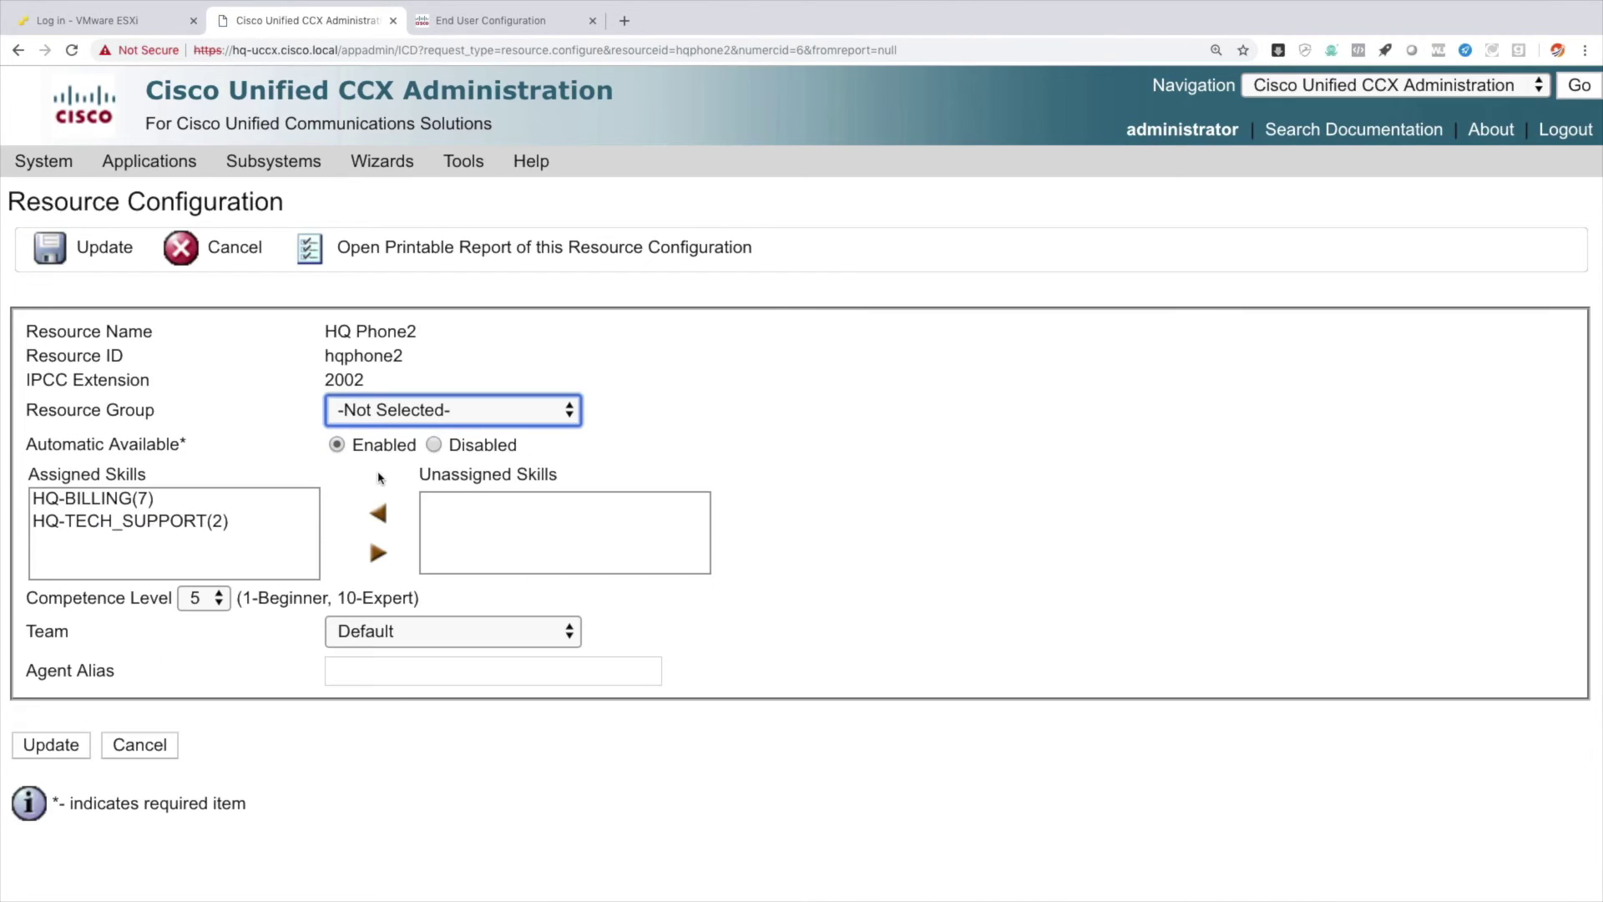
left_click(372, 411)
left_click(373, 437)
left_click(61, 746)
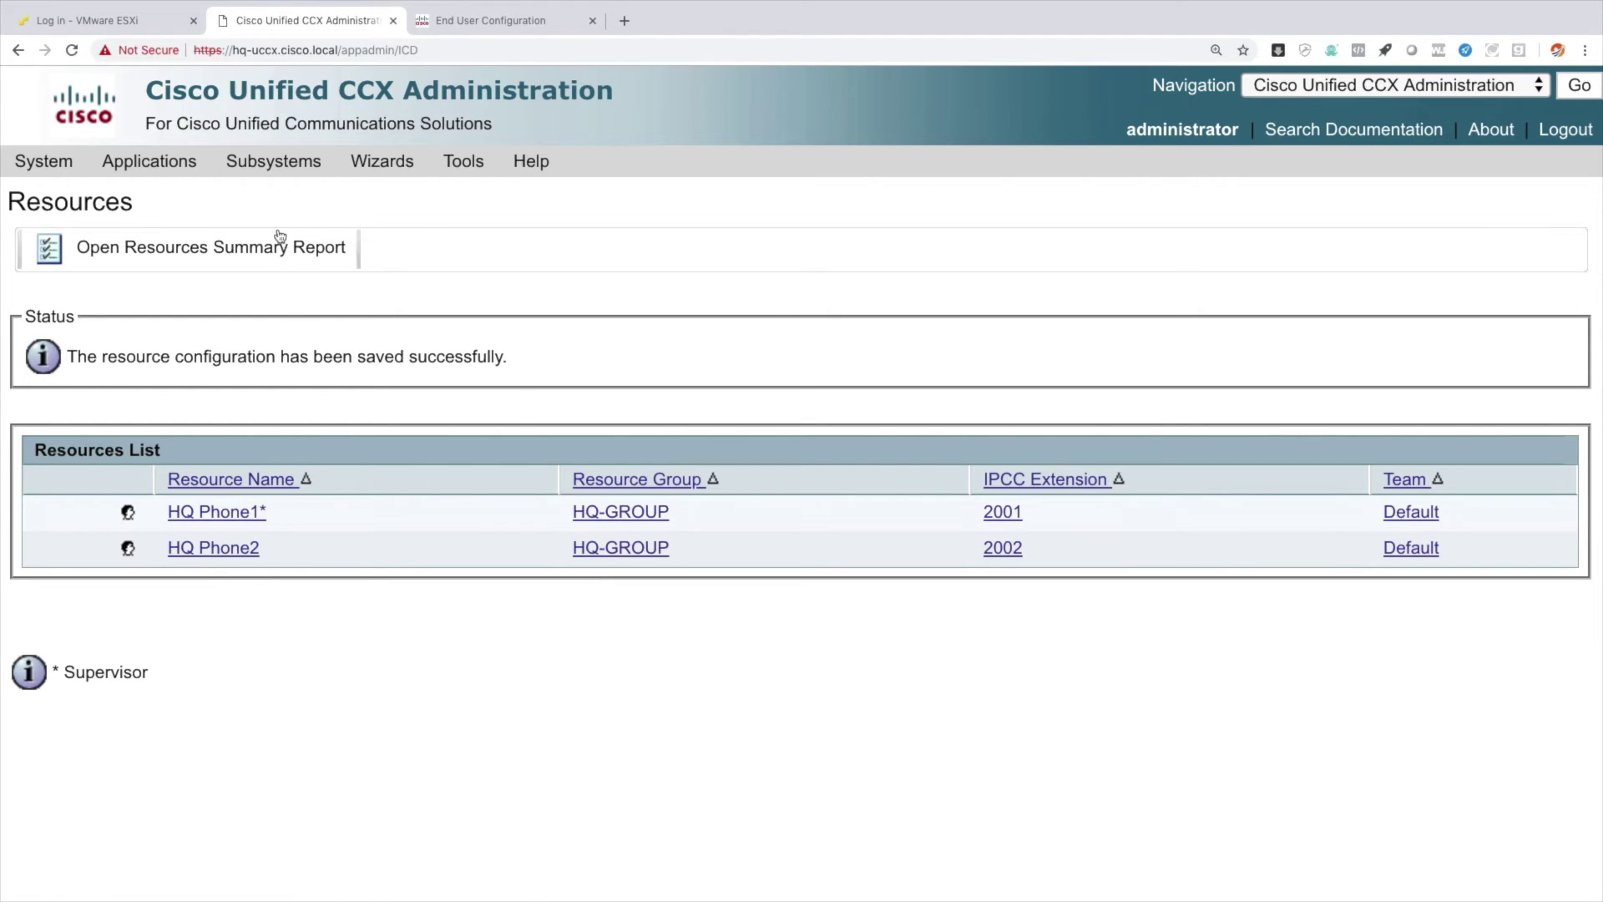
Start a new contact service queue named HQ-CSQ and continue to its skill settings.
mouse_move(272, 164)
mouse_move(296, 231)
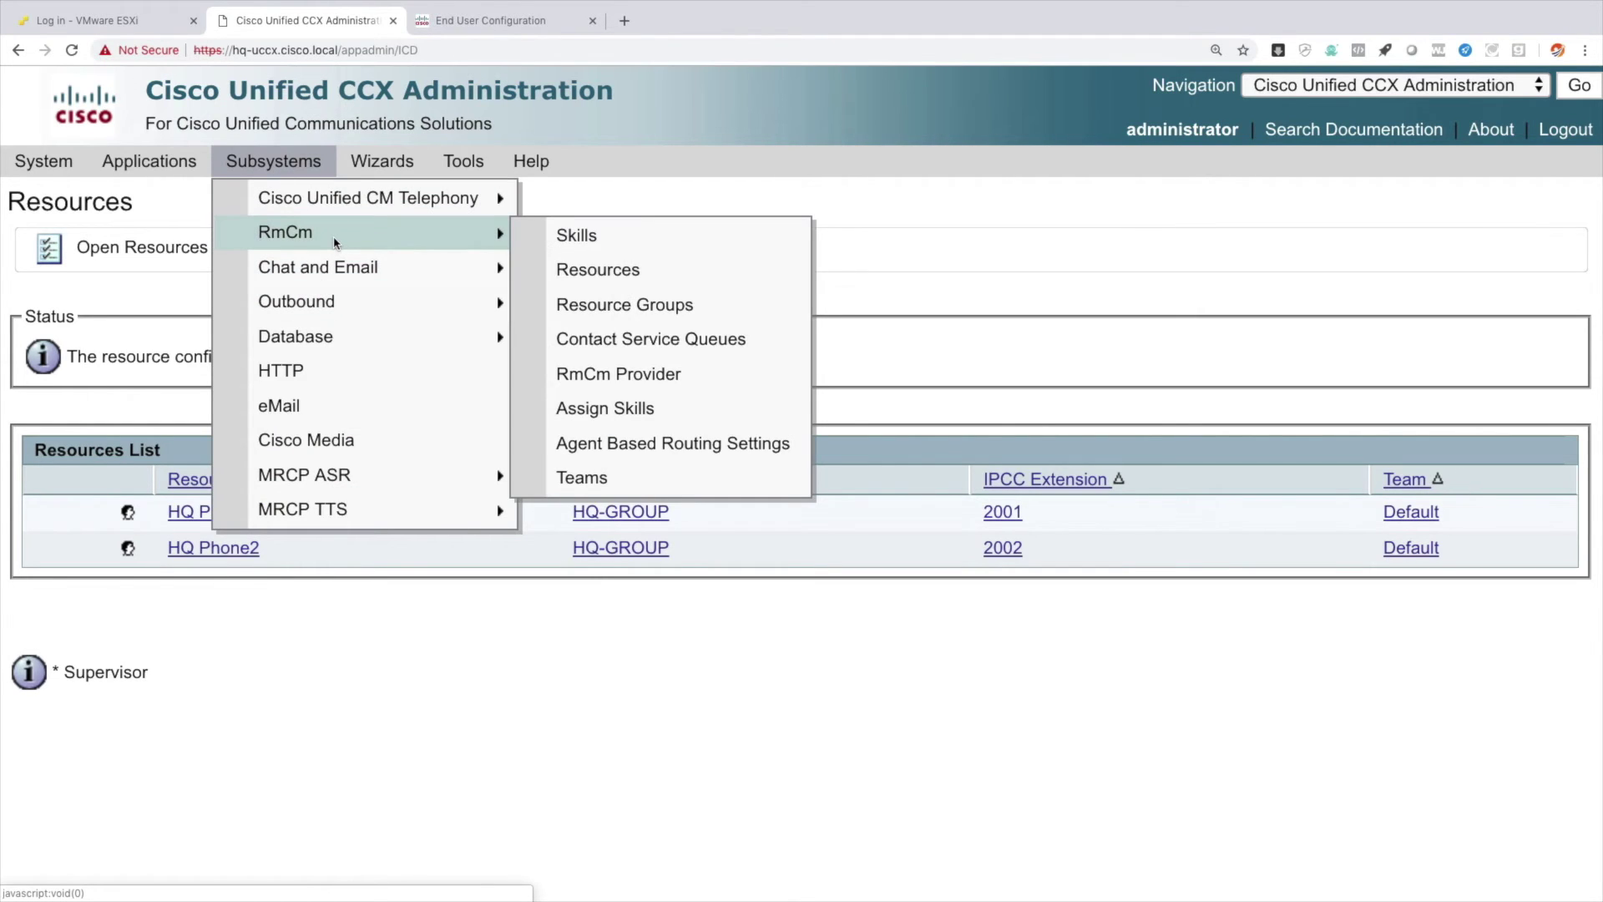
left_click(708, 342)
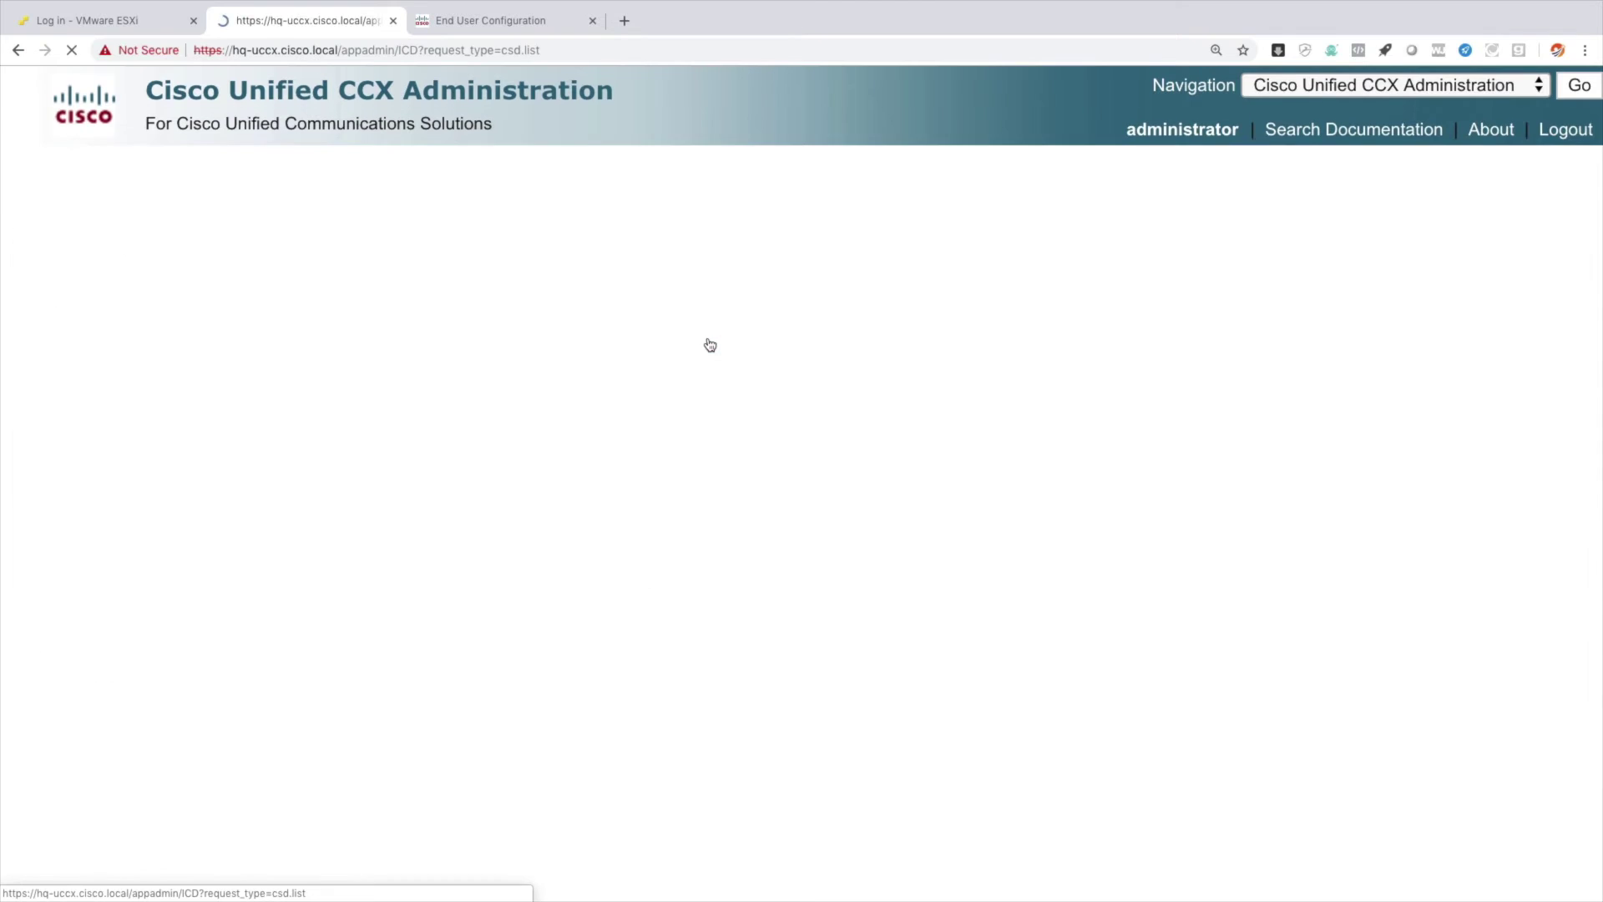
left_click(84, 566)
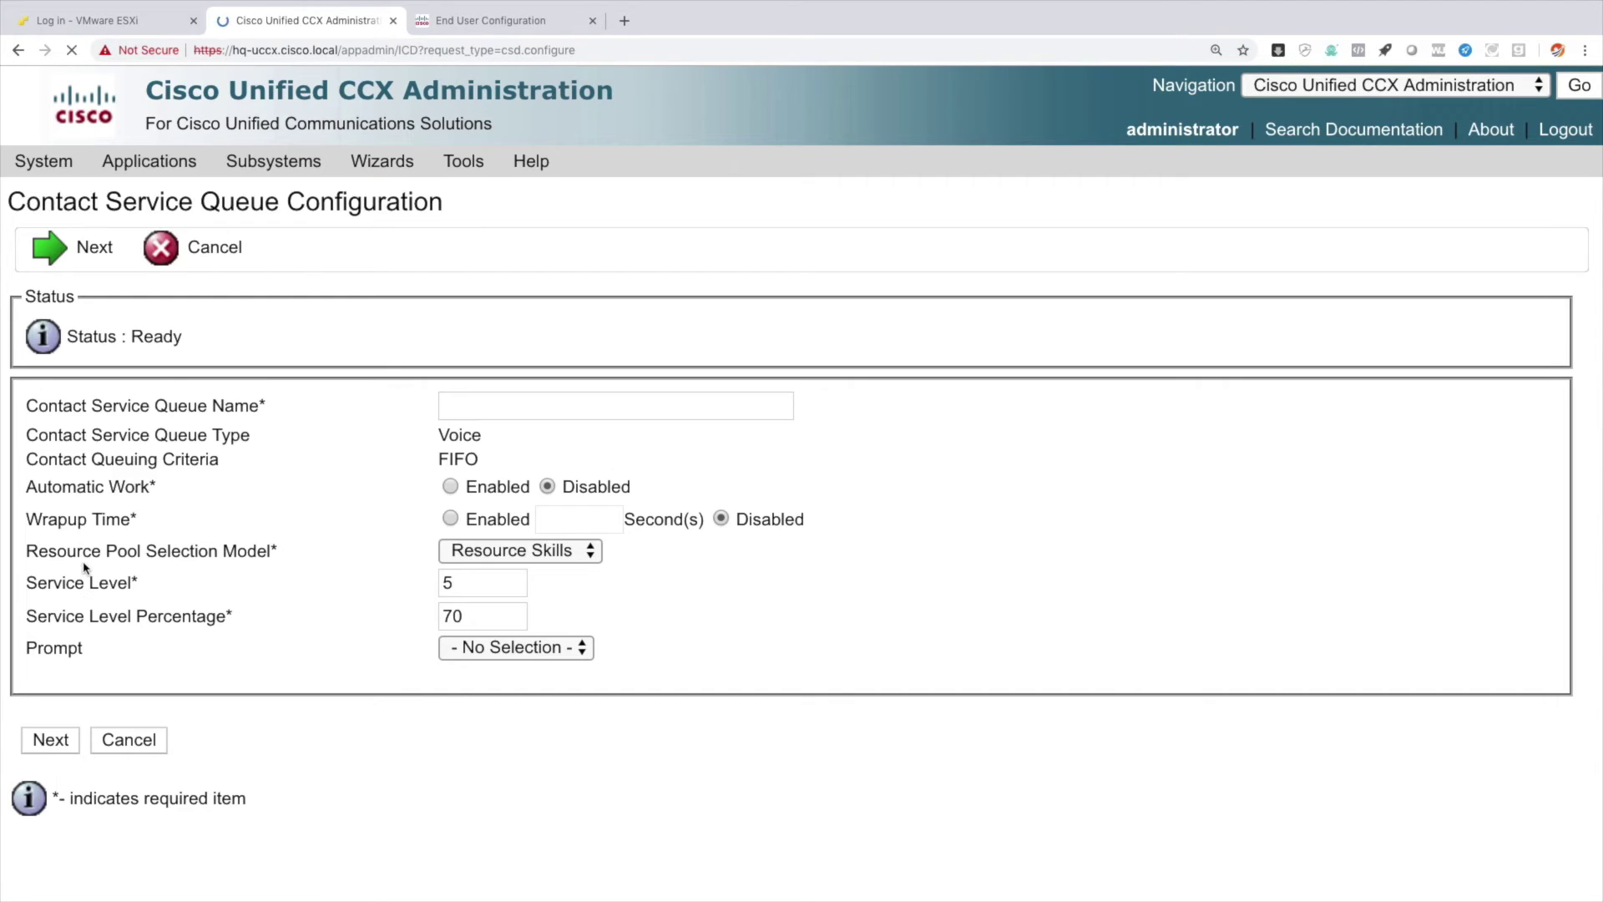
type("HQ-CSQ")
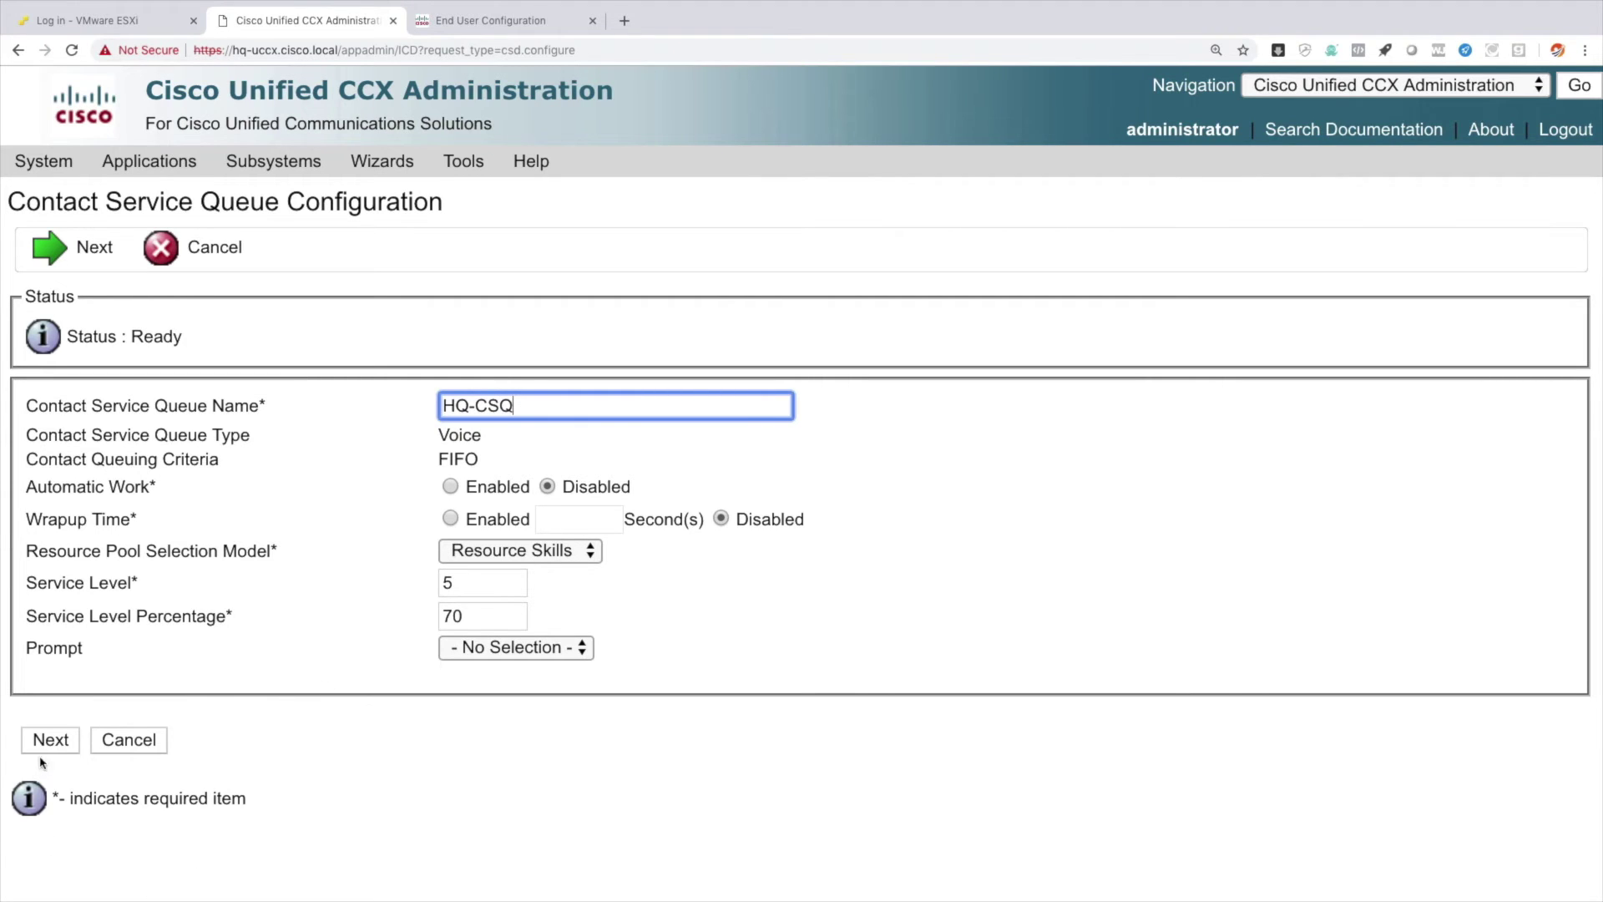
left_click(57, 740)
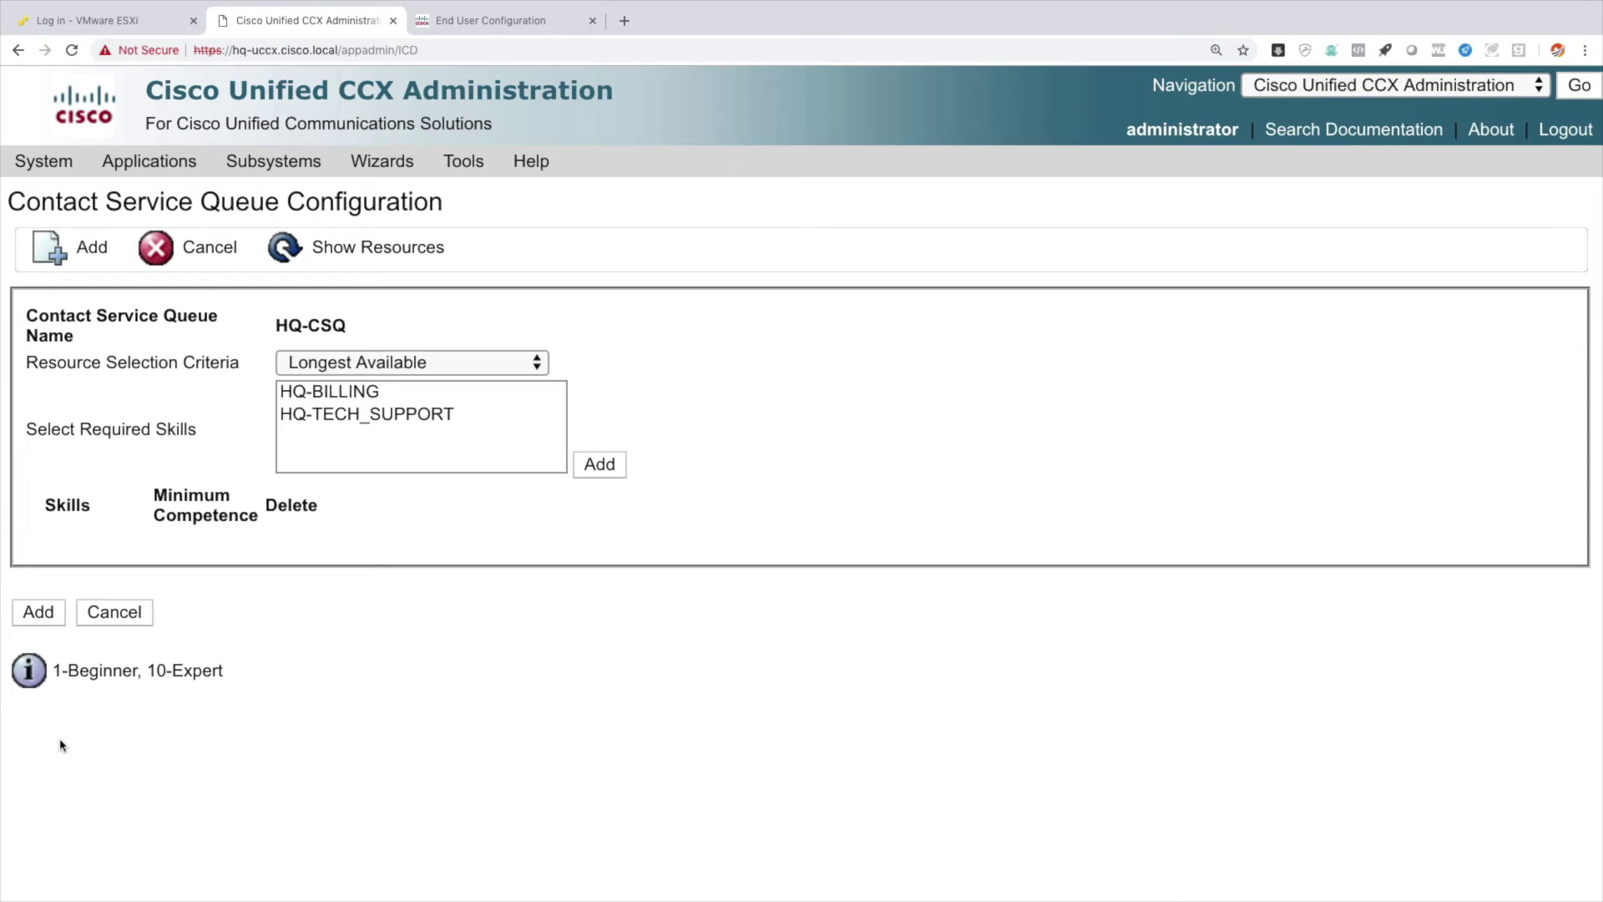
Keep Longest Available as the queue's resource selection criteria.
left_click(361, 365)
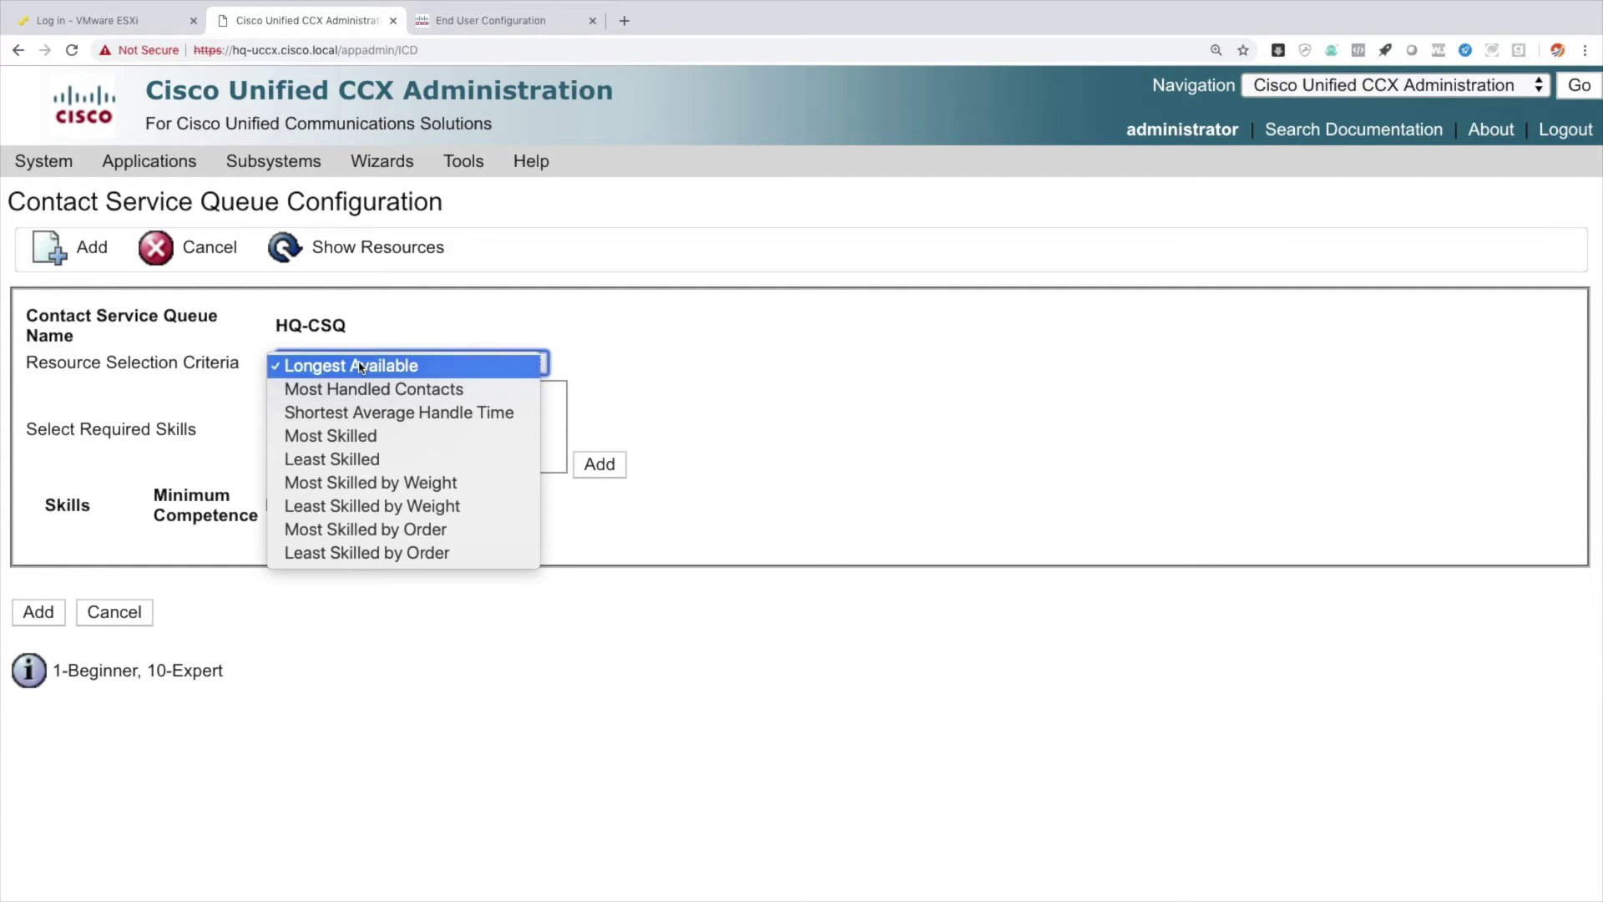
left_click(361, 365)
left_click(361, 365)
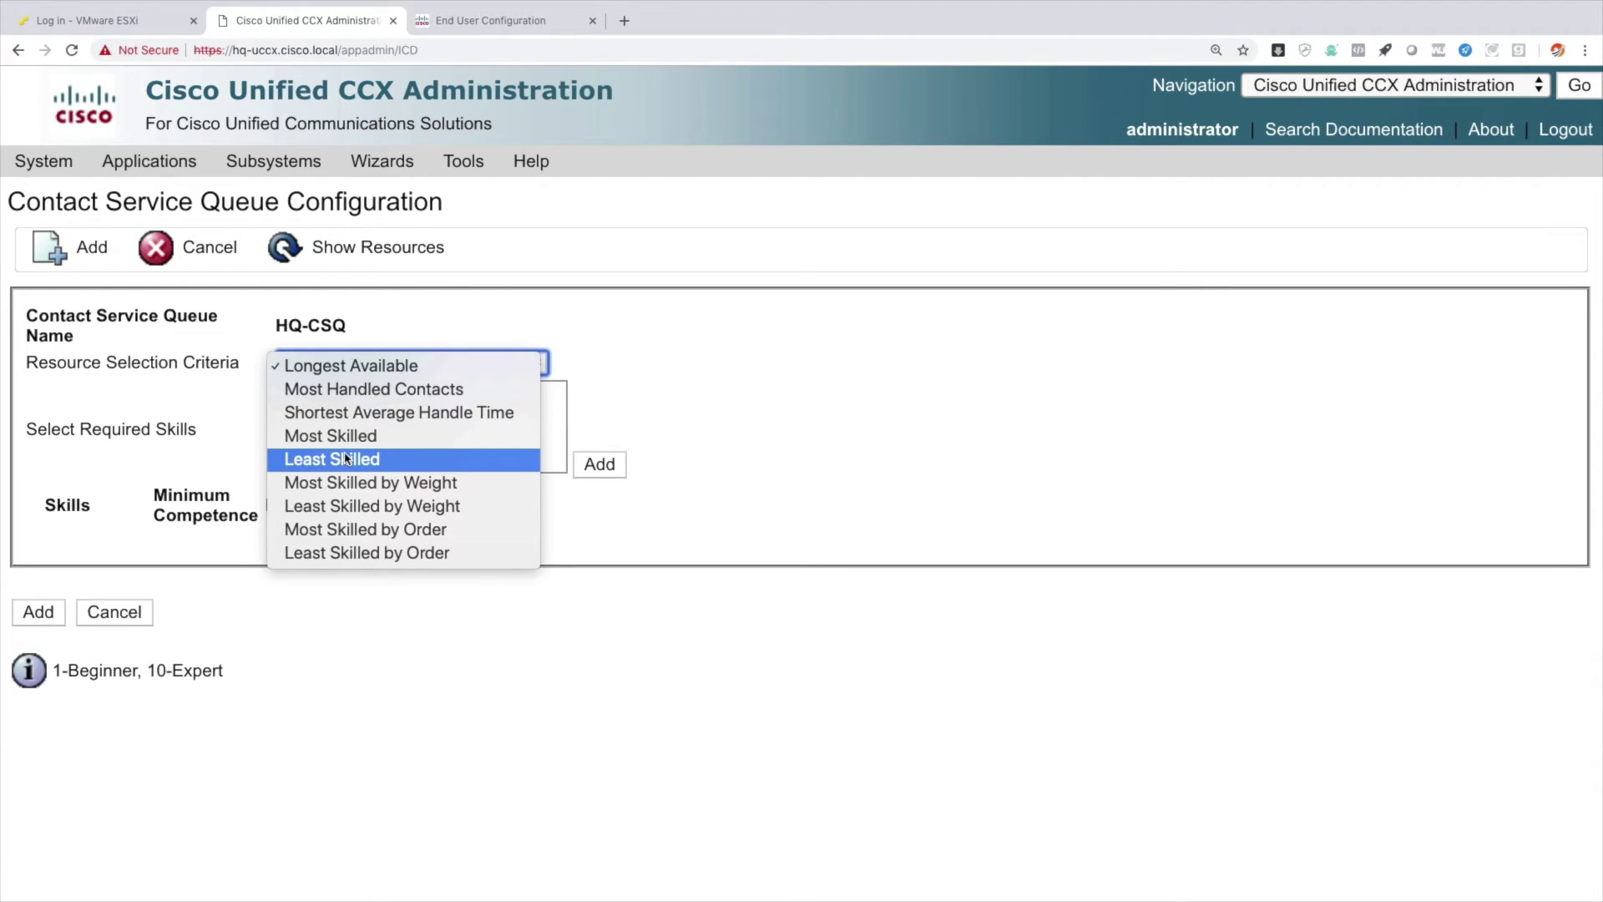
left_click(420, 367)
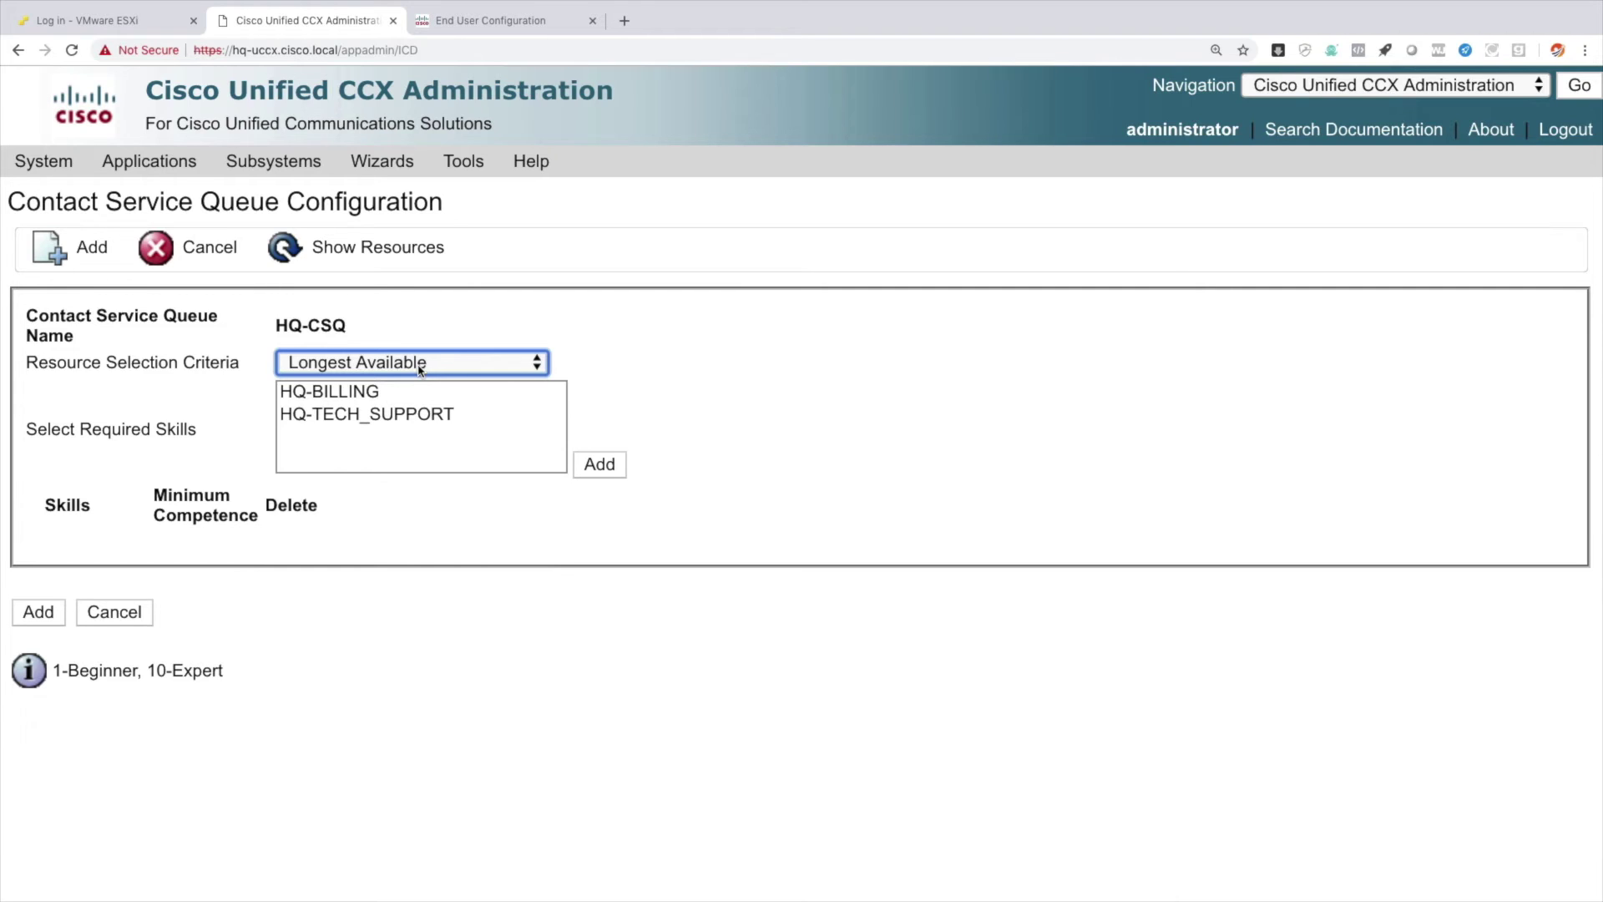
Require HQ-BILLING and HQ-TECH_SUPPORT at minimum competence 2 each and add the HQ-CSQ queue.
left_click(383, 393)
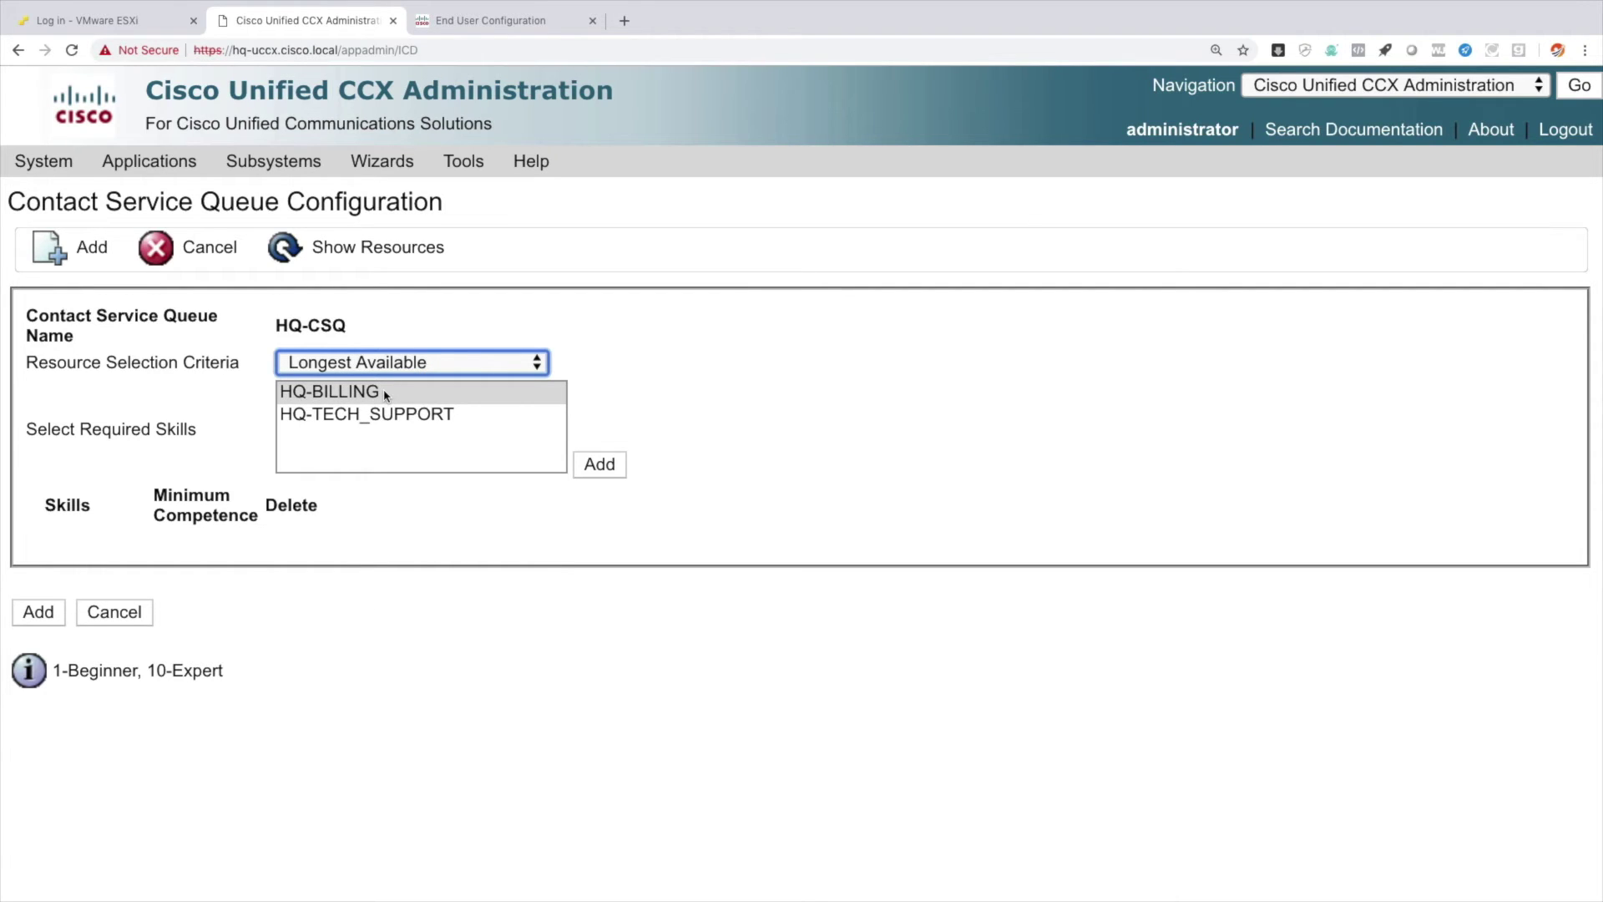
left_click(385, 395)
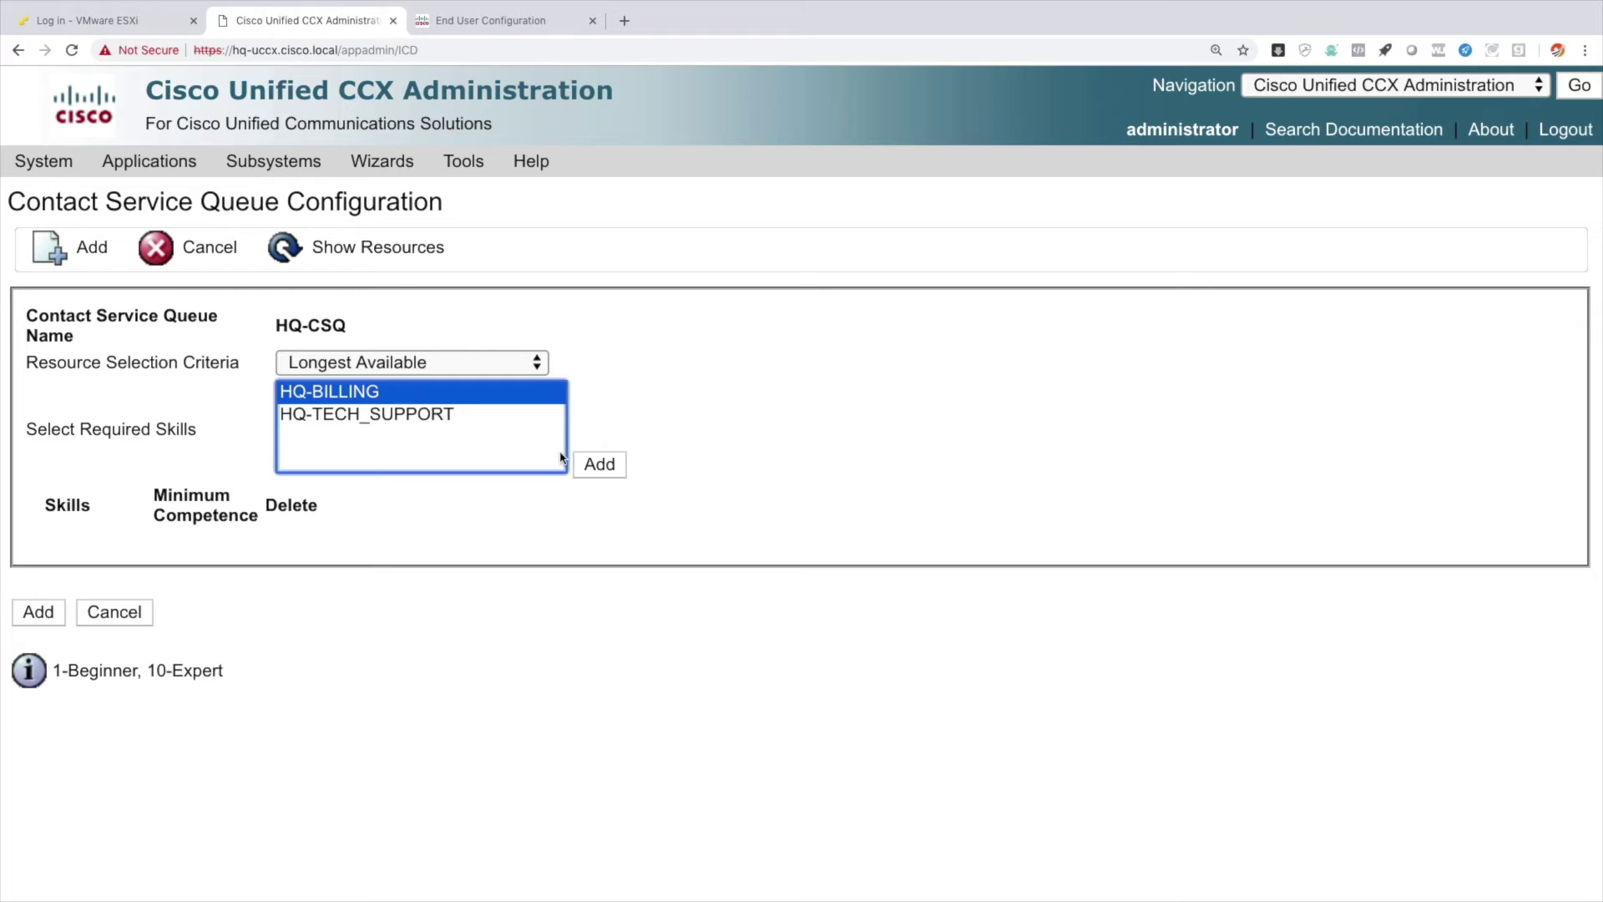
left_click(609, 468)
double_click(215, 550)
type("2")
left_click(388, 415)
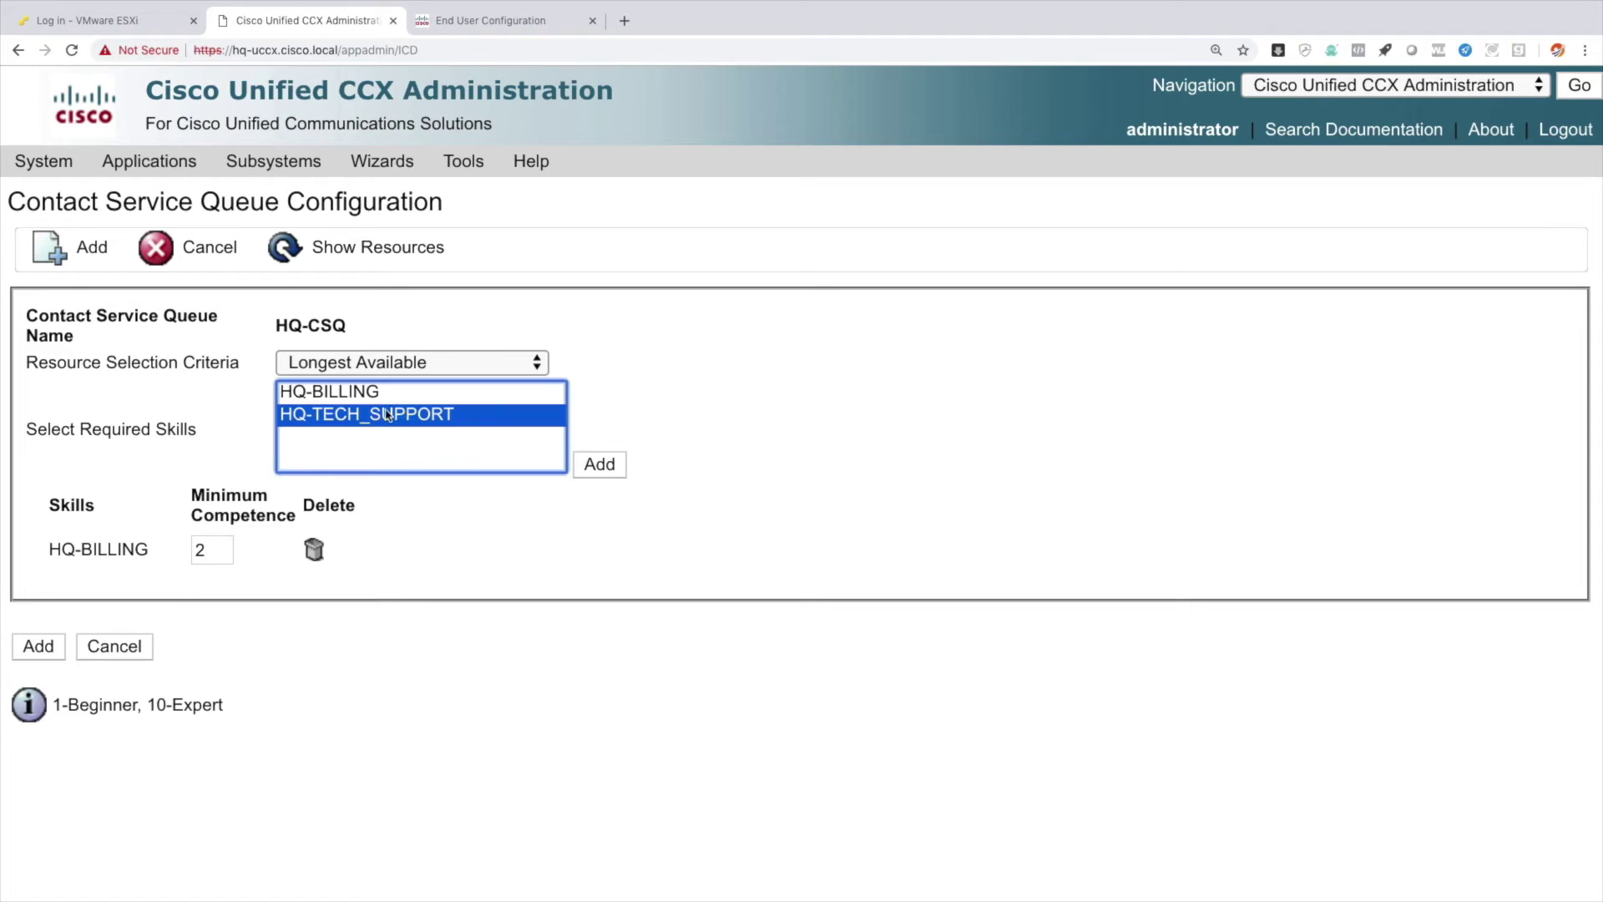
left_click(610, 466)
double_click(263, 591)
type("2")
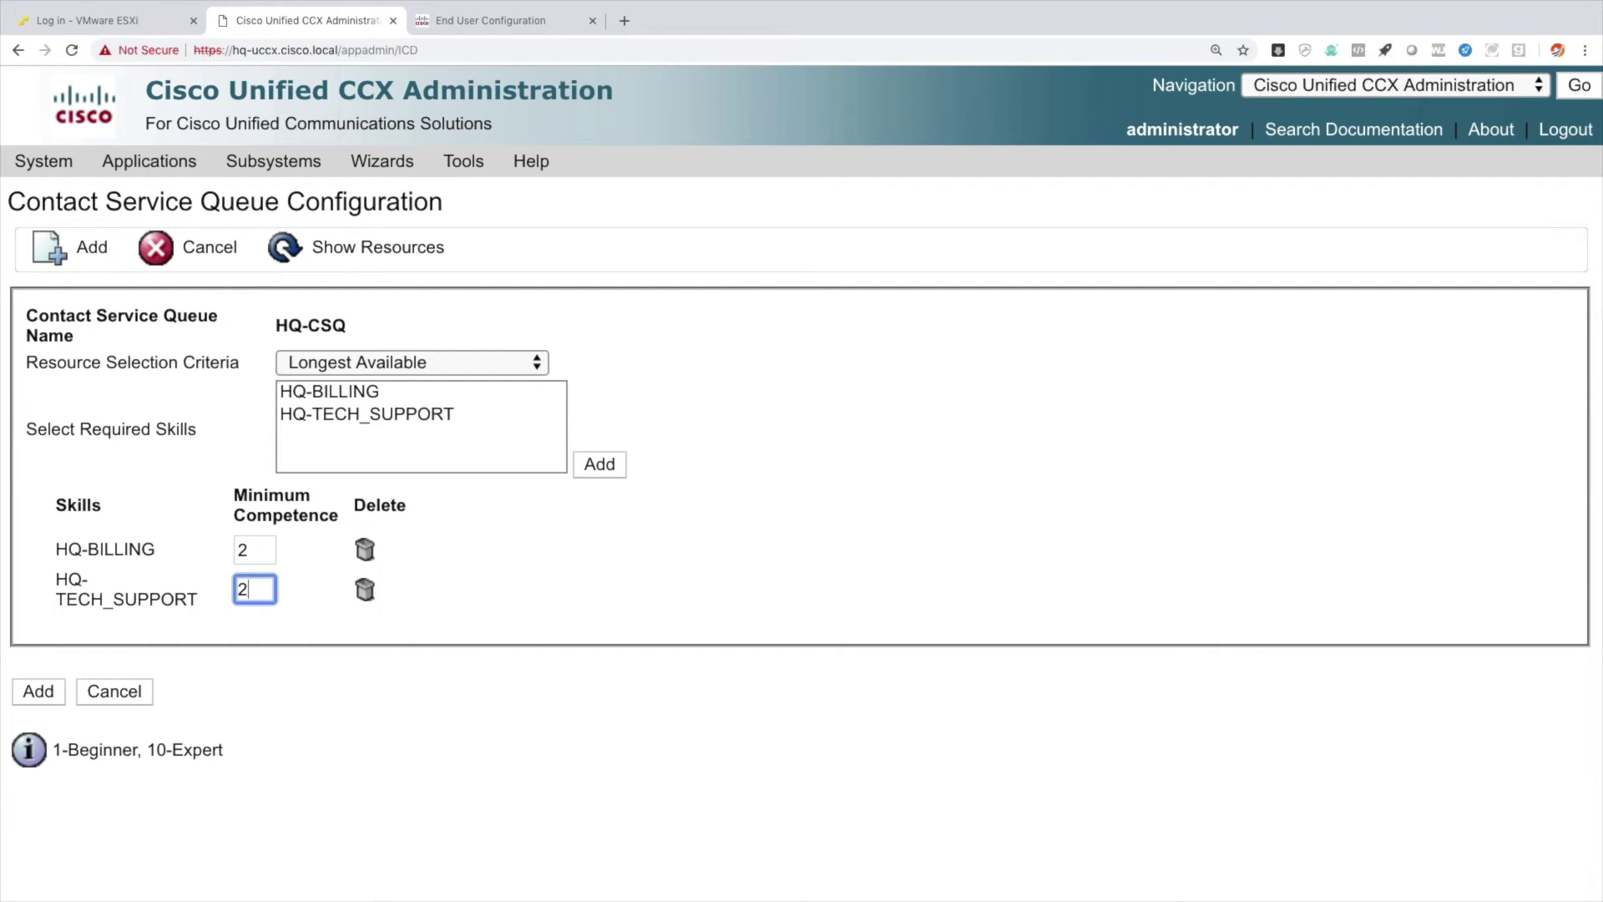
left_click(38, 692)
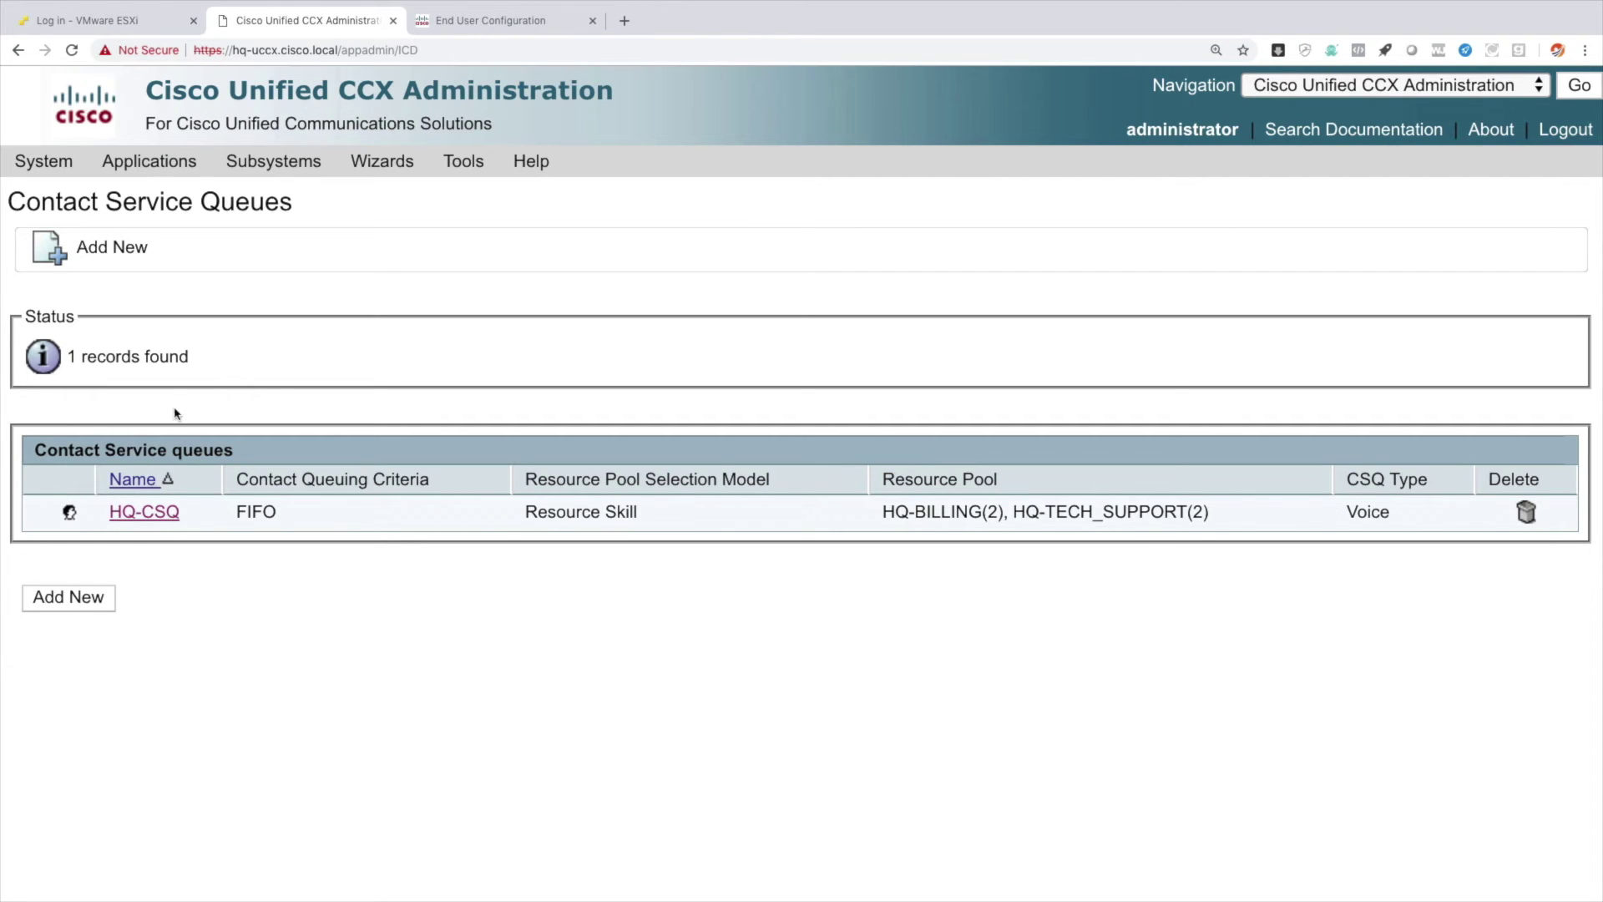
Open Prompt Management and check the en_US prompt folder, which holds no prompts.
mouse_move(160, 175)
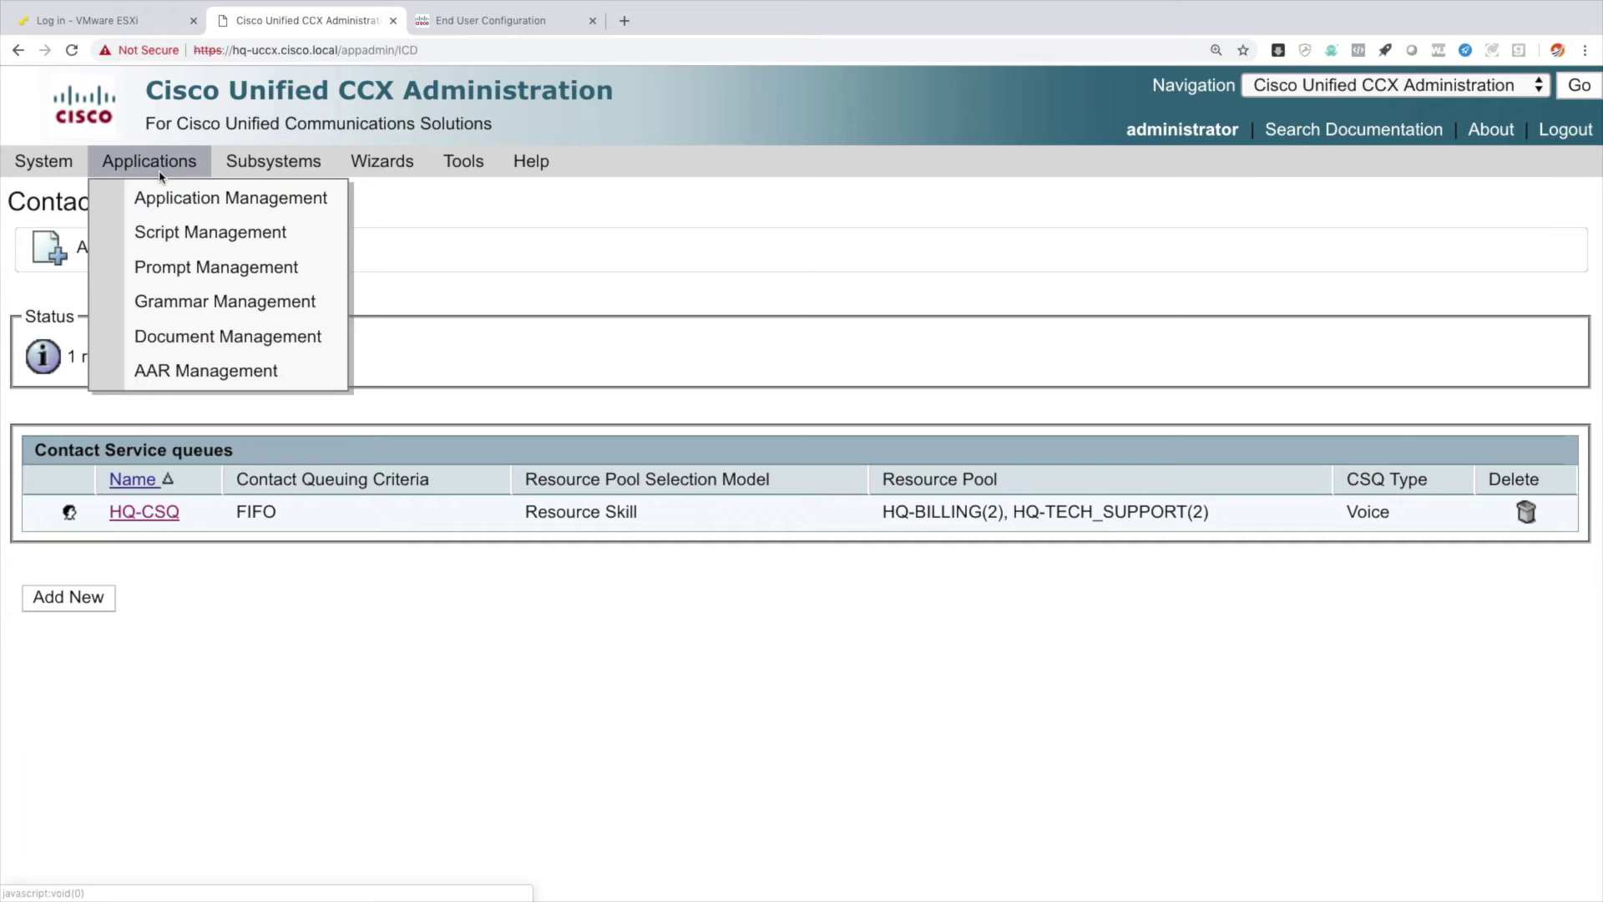
left_click(192, 267)
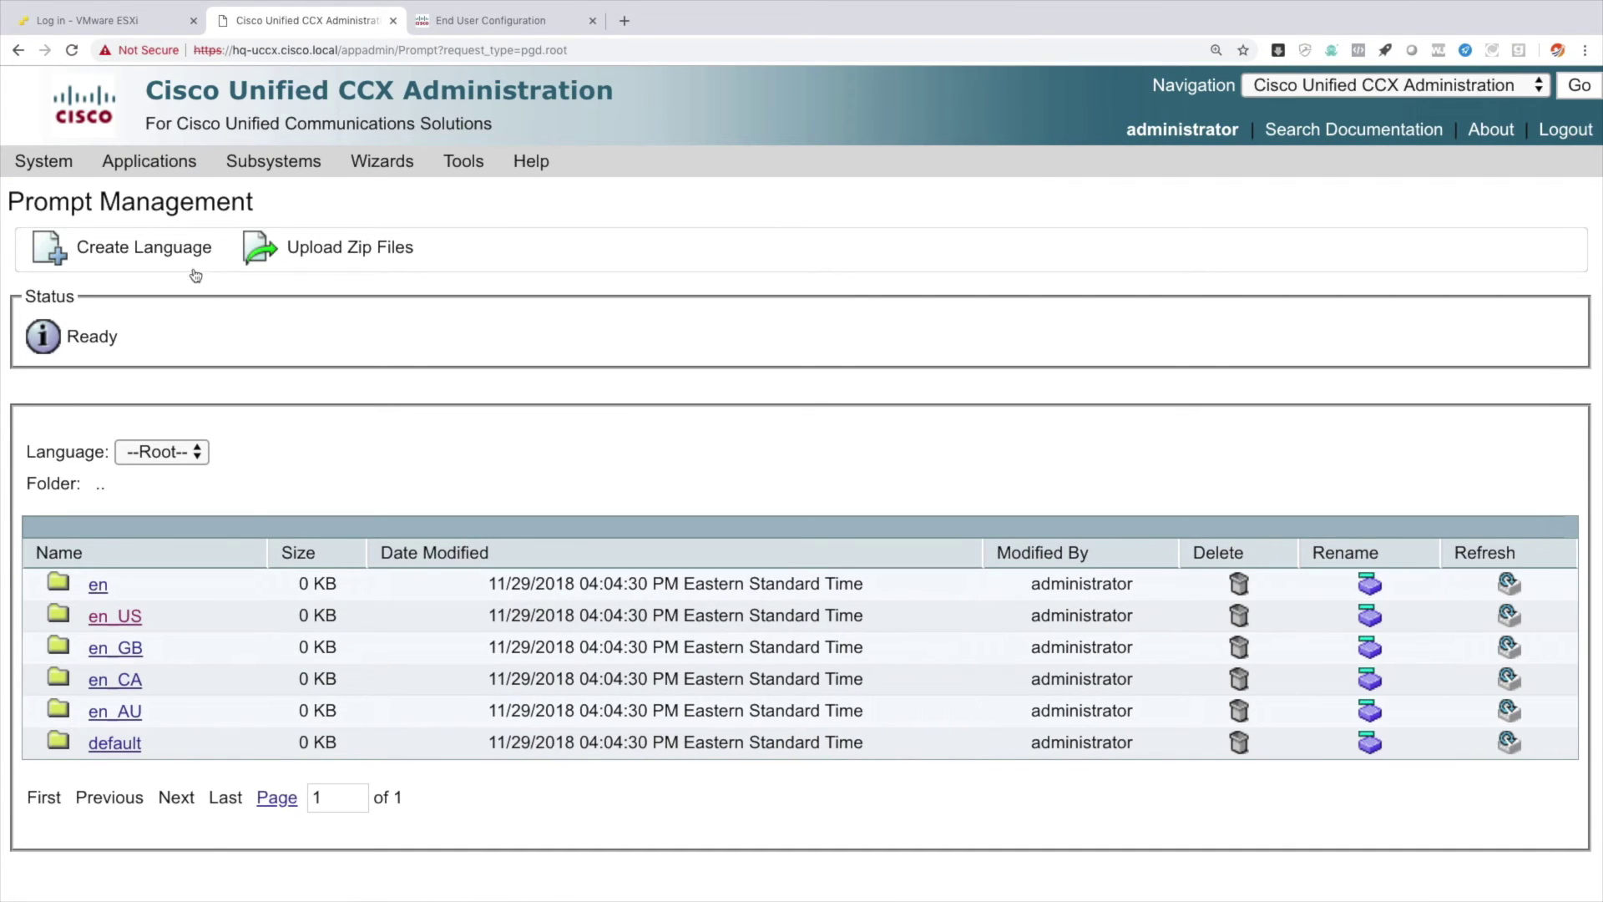
left_click(119, 624)
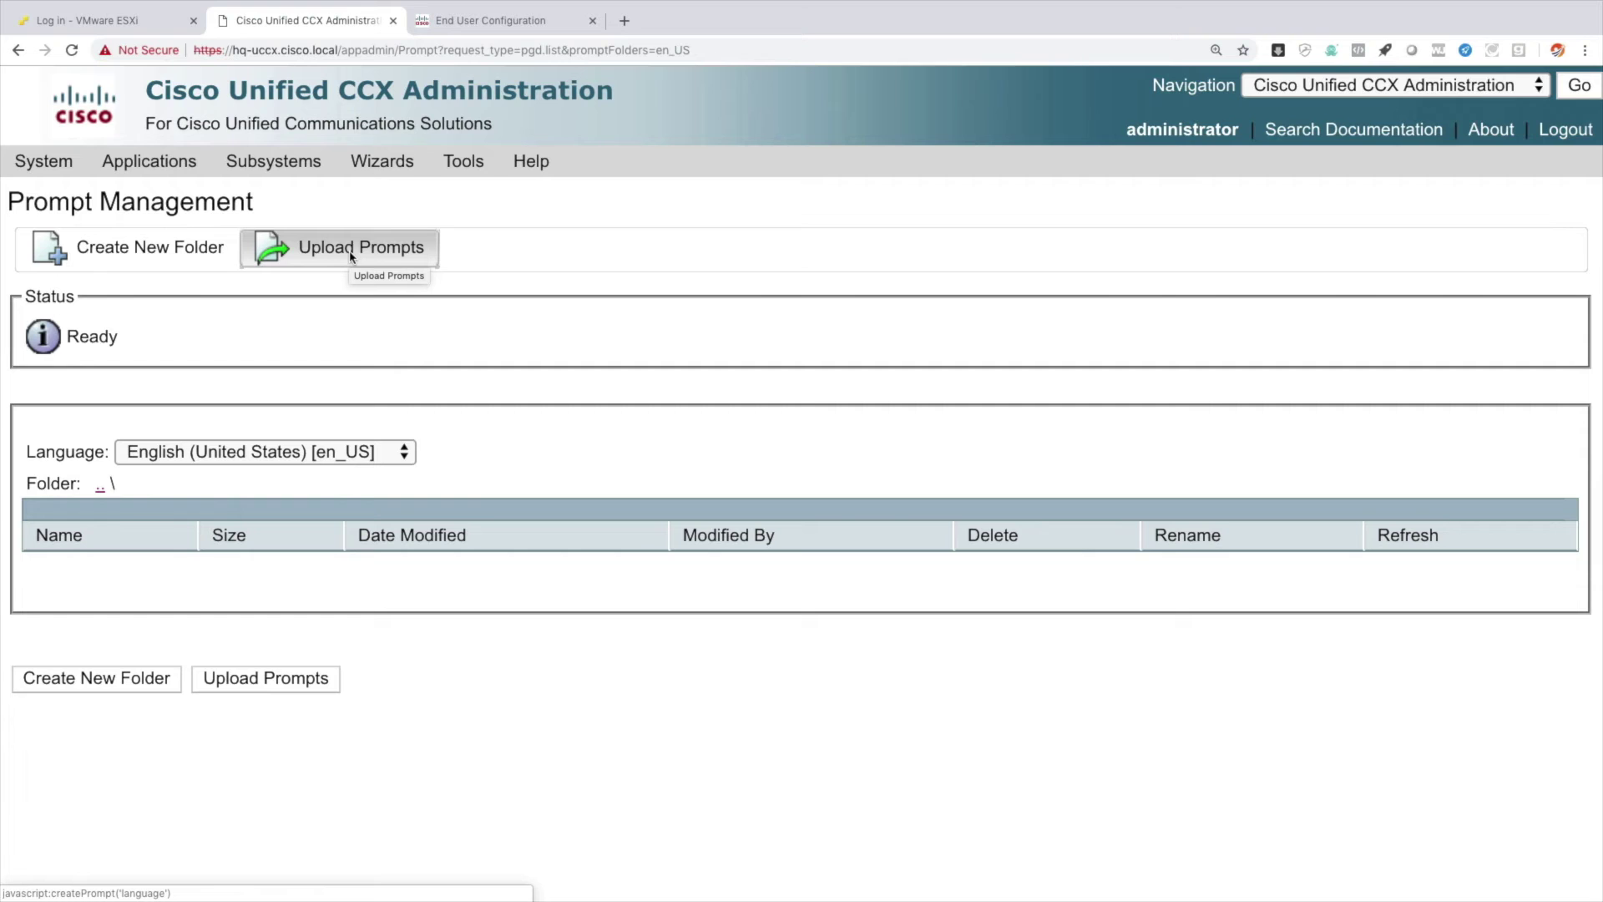
mouse_move(182, 172)
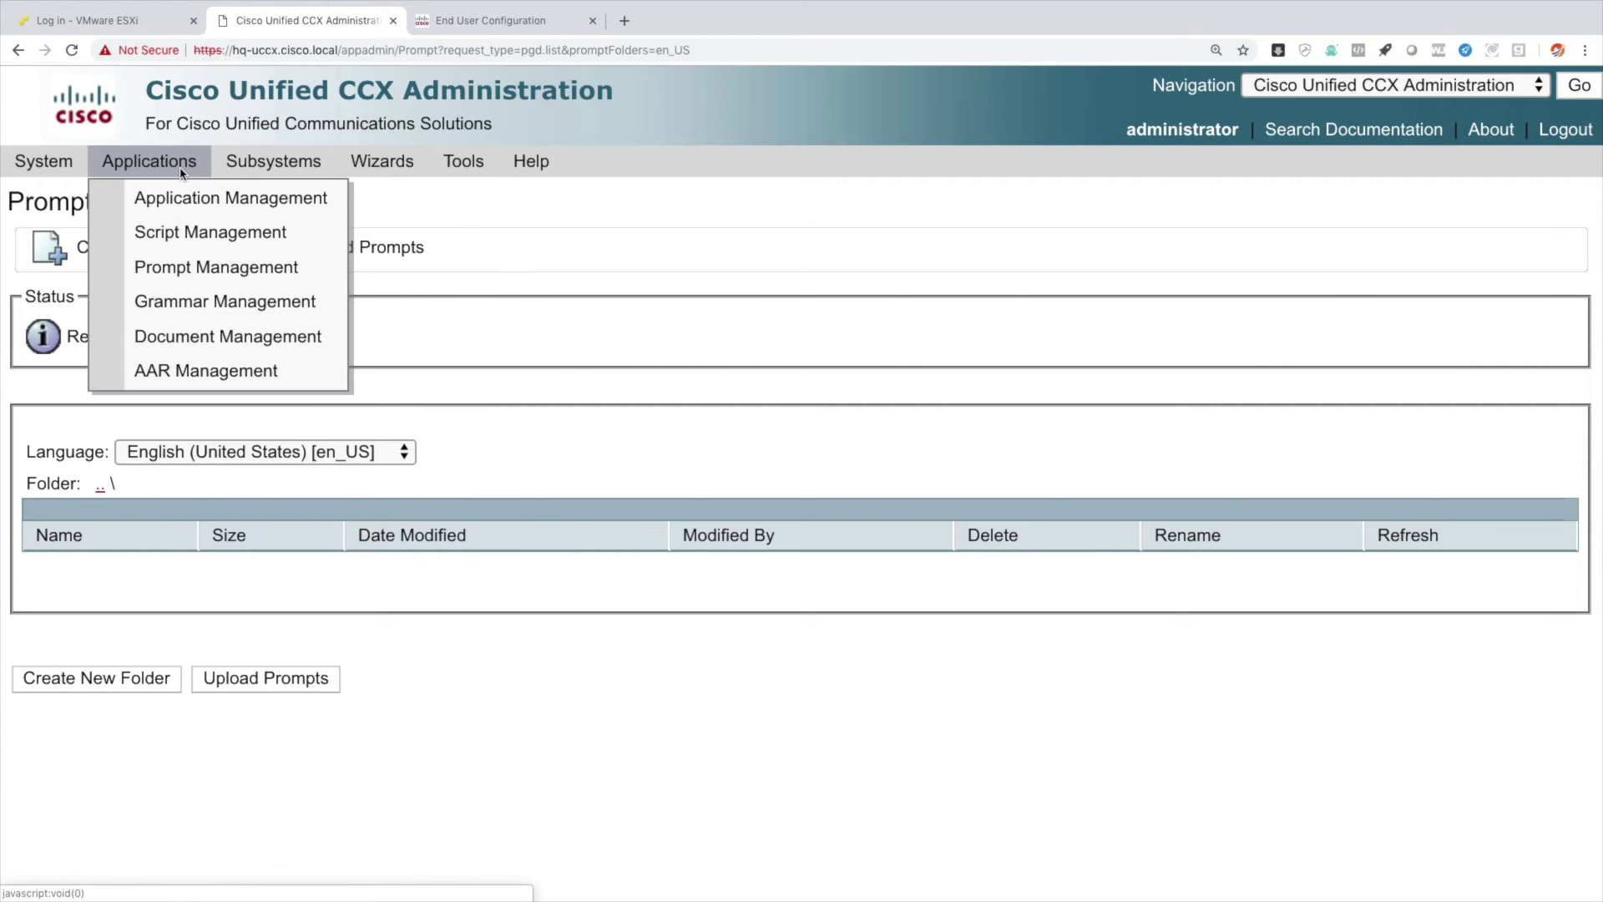
Start a new Cisco Script Application from the application list.
left_click(229, 198)
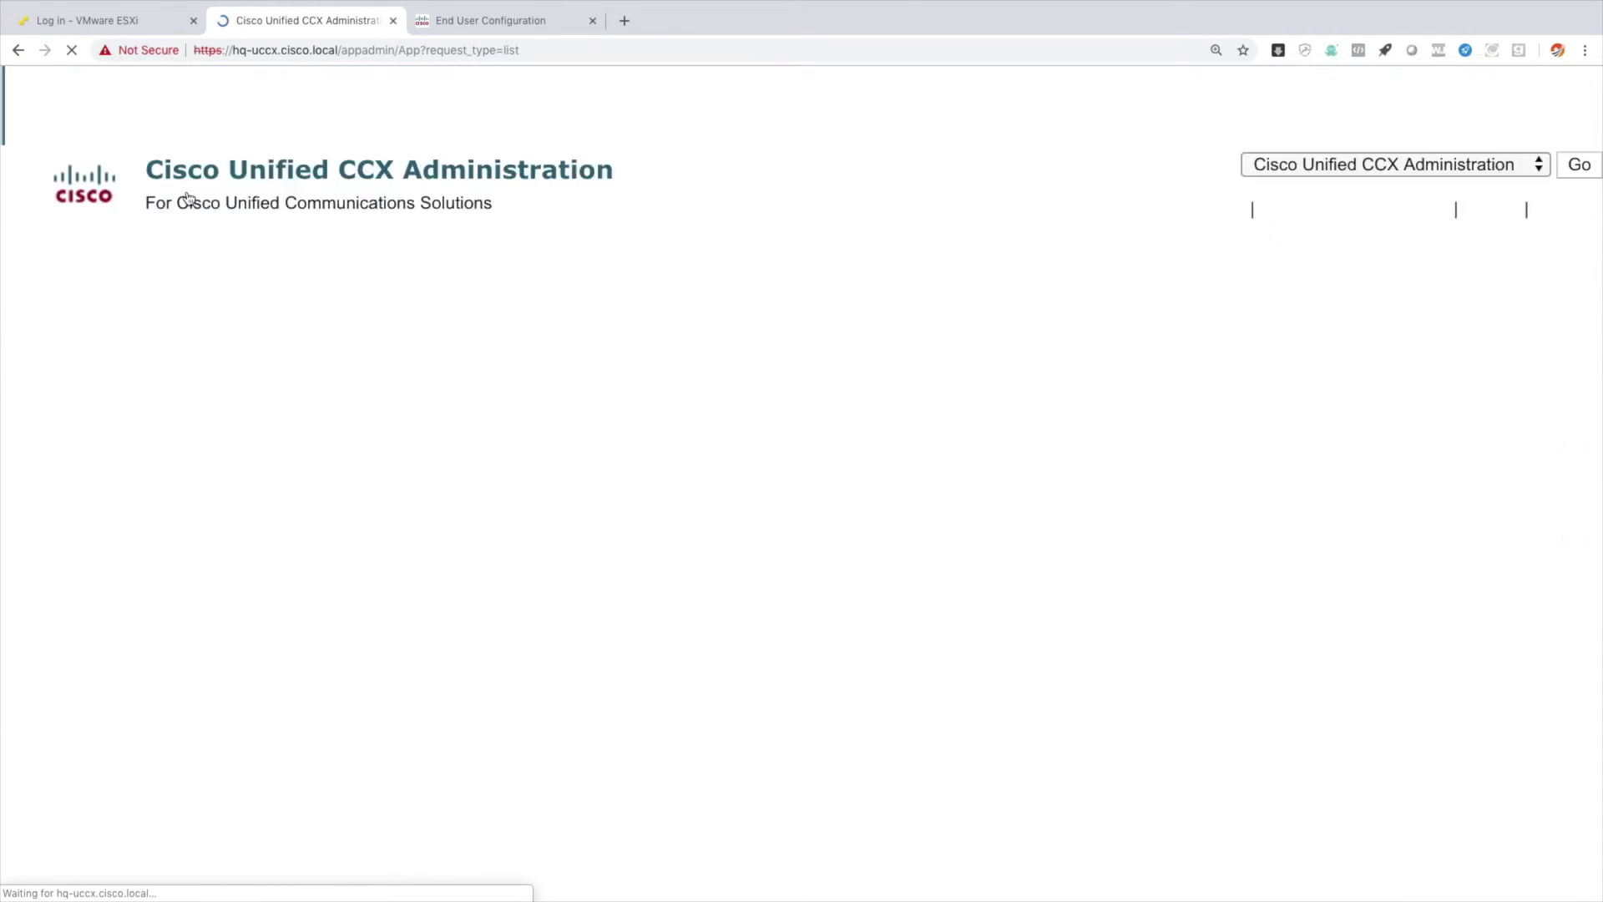
left_click(74, 545)
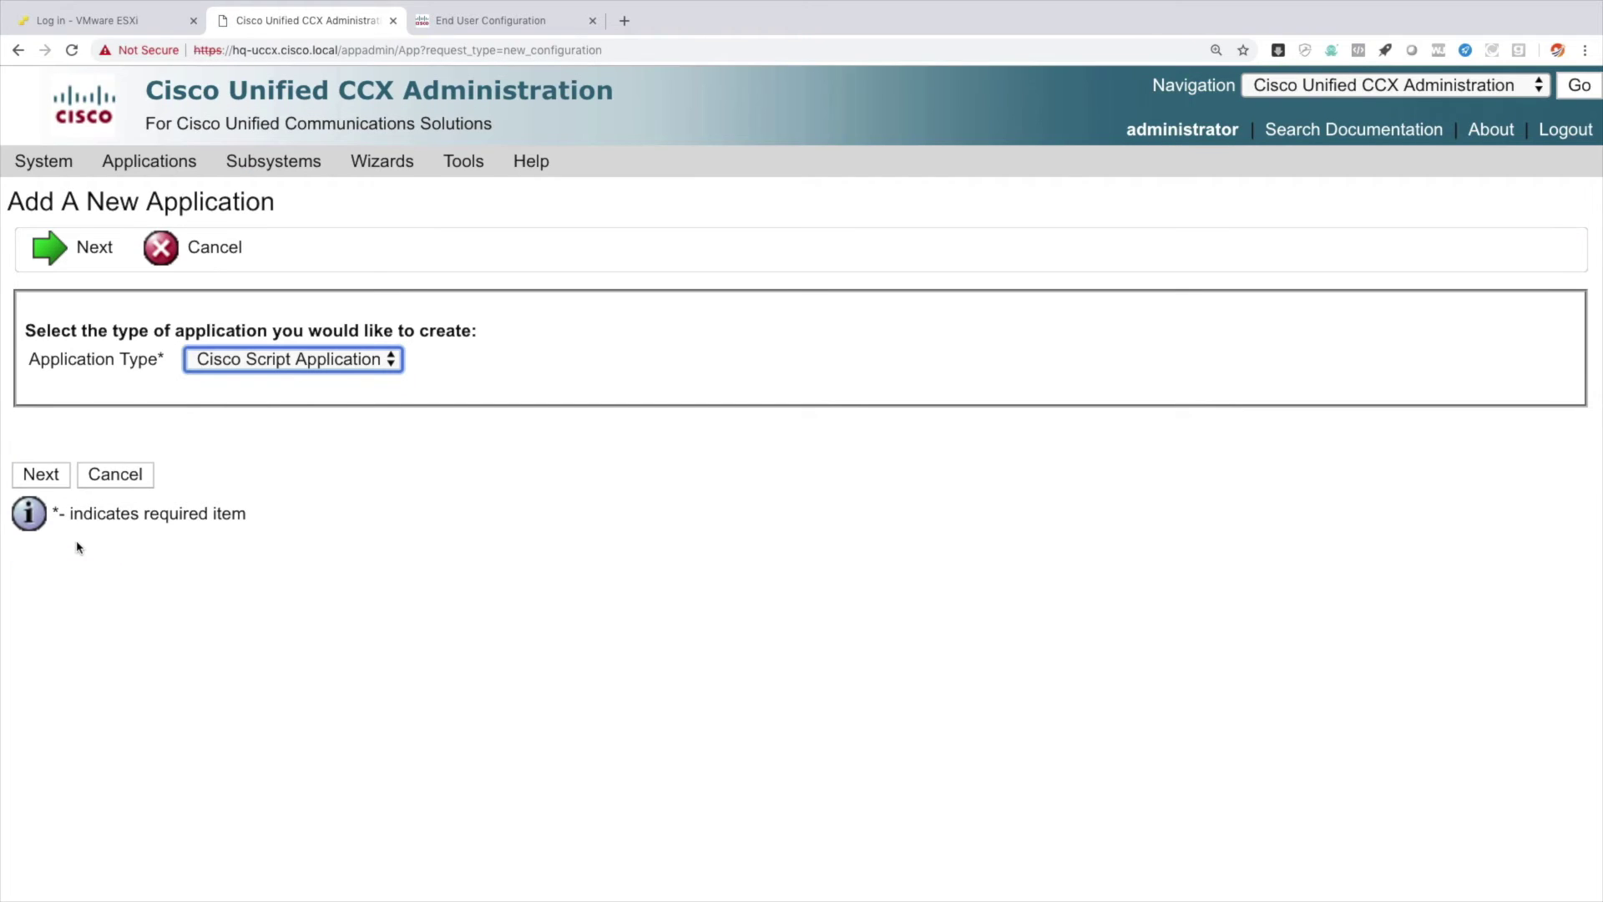
left_click(282, 362)
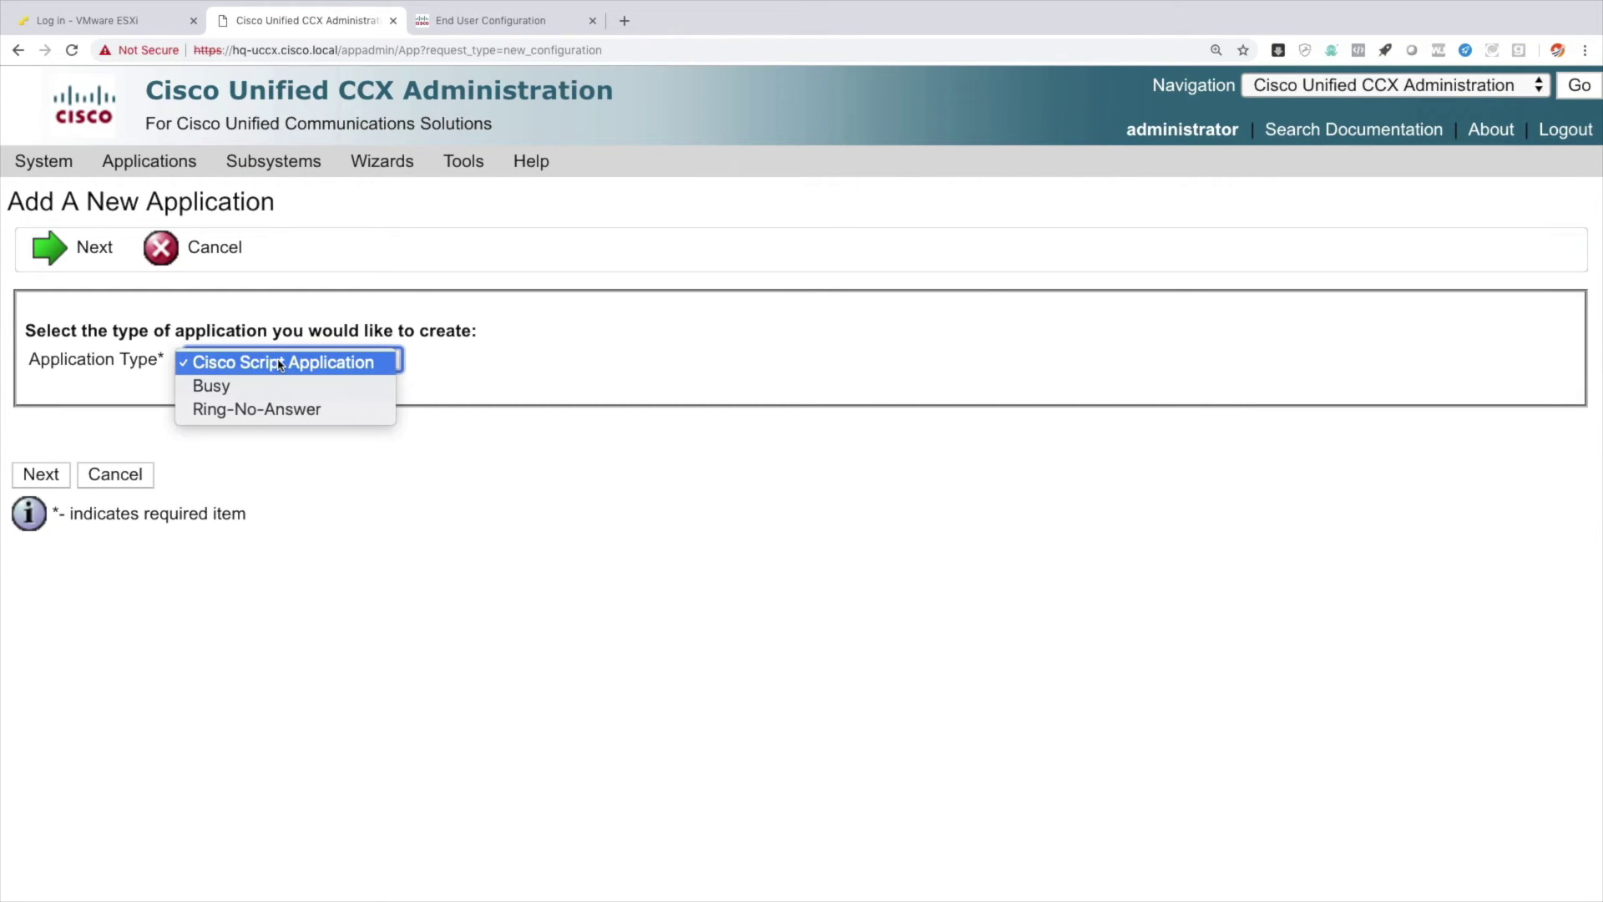
left_click(281, 362)
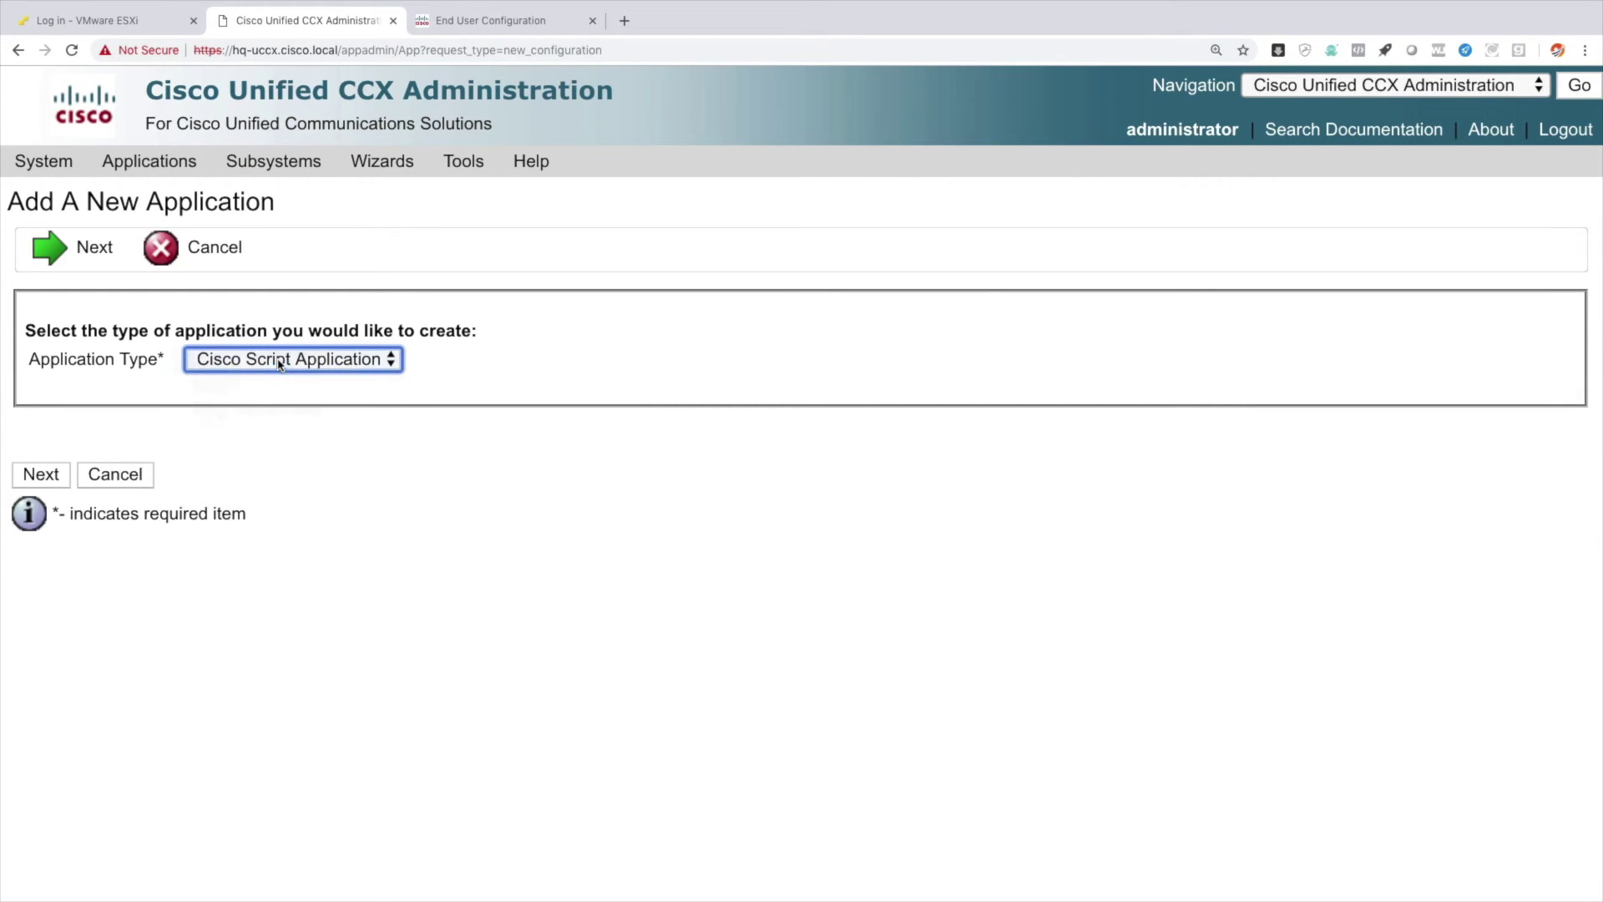
left_click(42, 475)
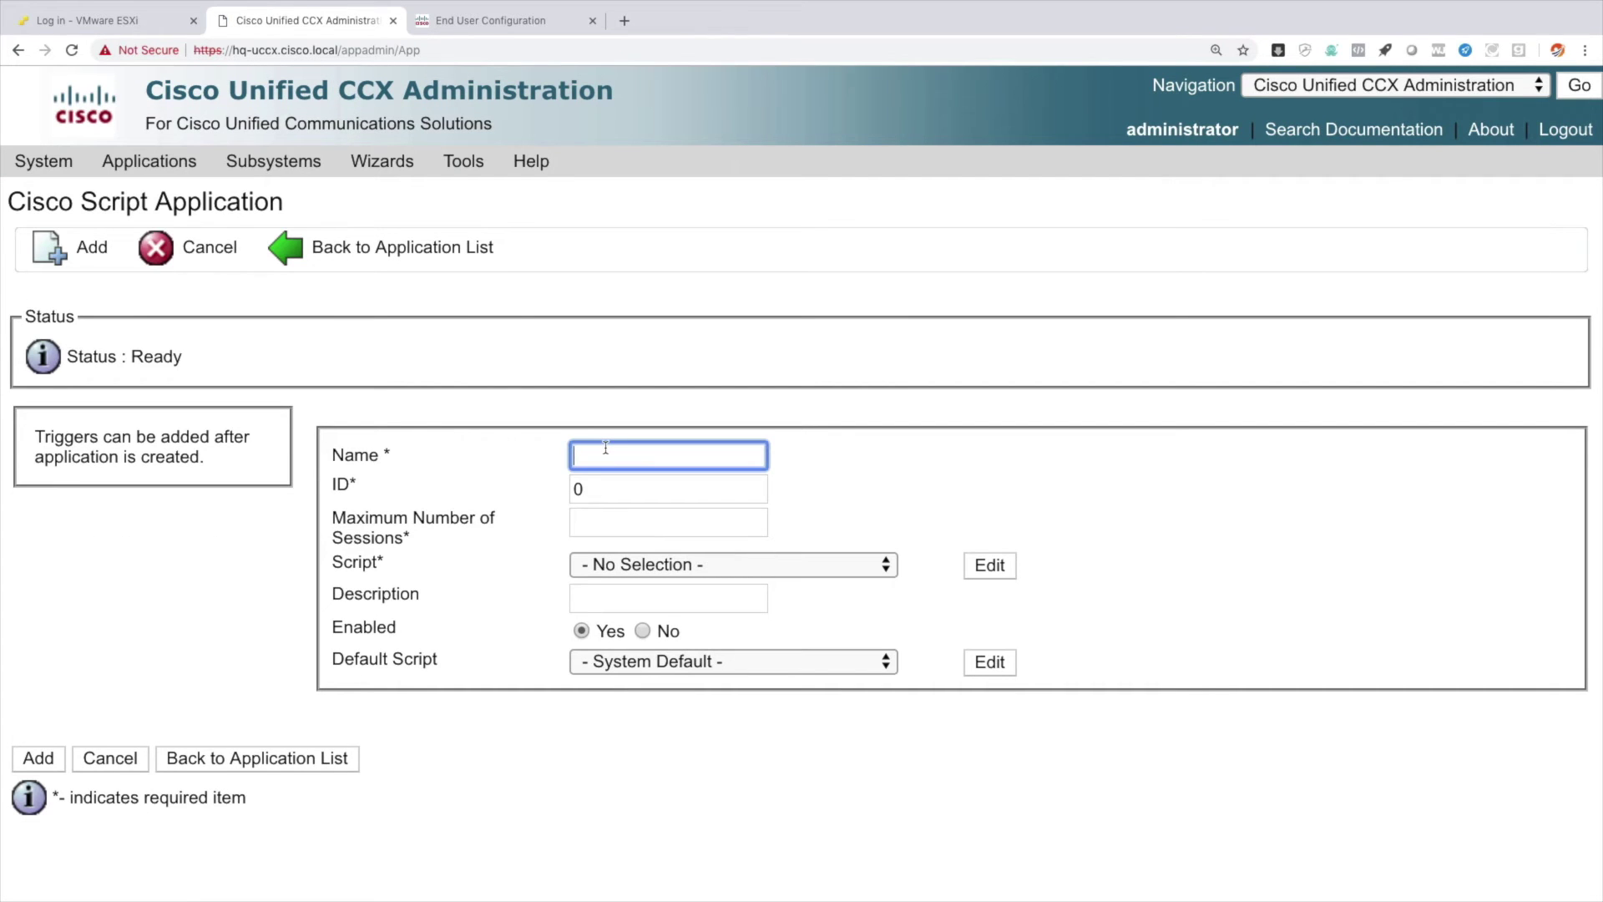
Save it as DEMO-APP with 2 sessions, script SSCRIPT[icd.aef] and CSQ HQ-CSQ.
type("DEMO-APP")
left_click(603, 531)
type("2")
left_click(622, 565)
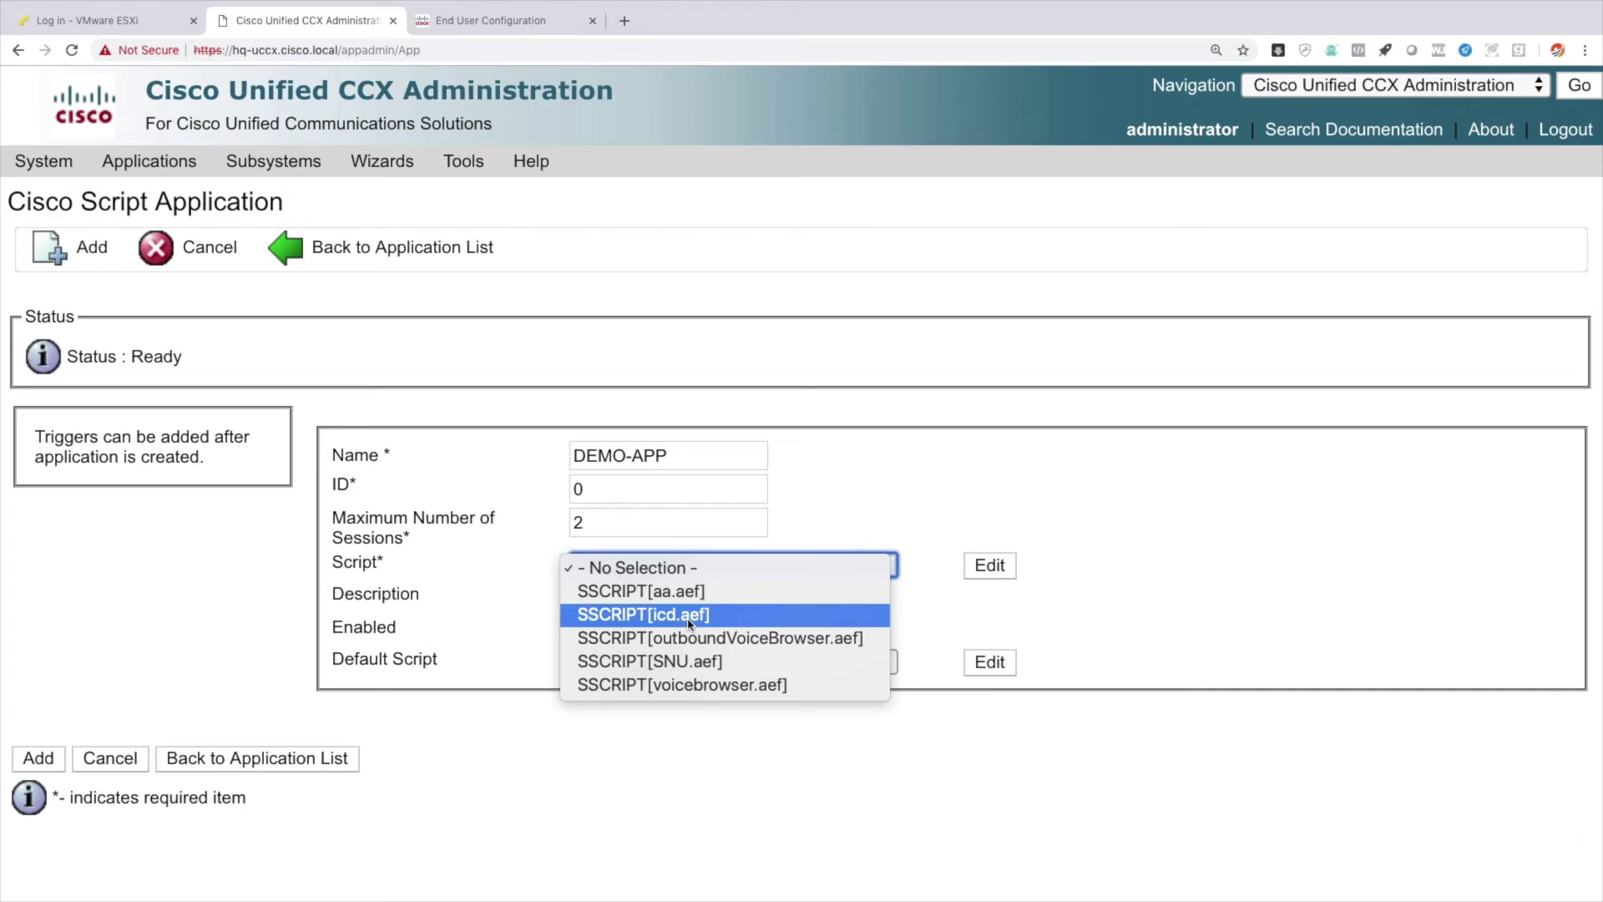
left_click(689, 622)
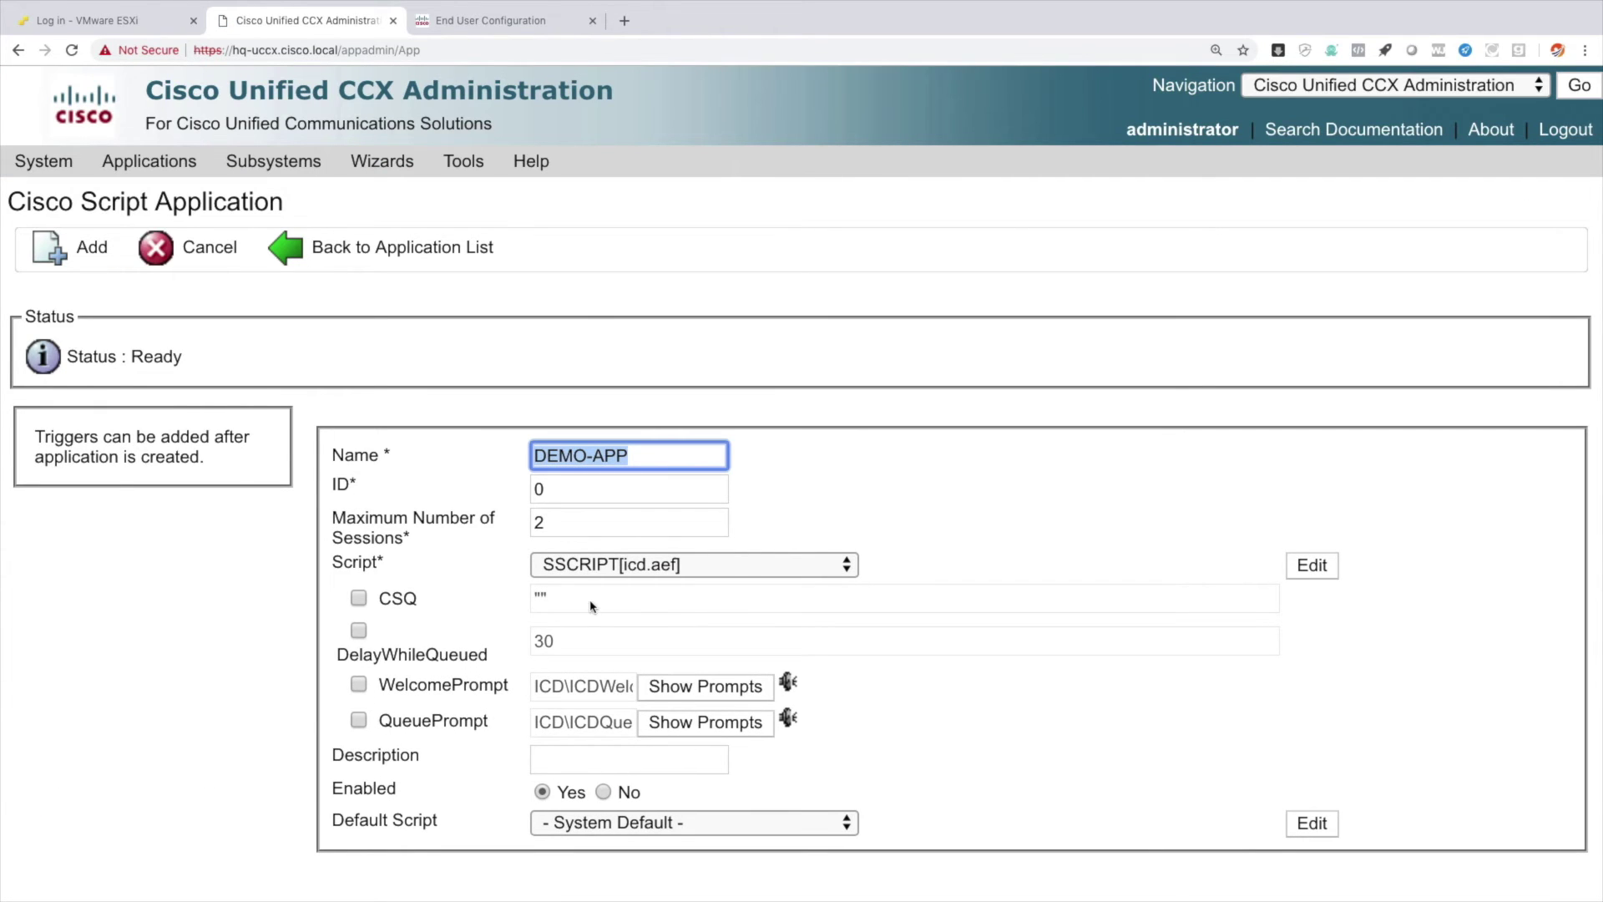
left_click(361, 599)
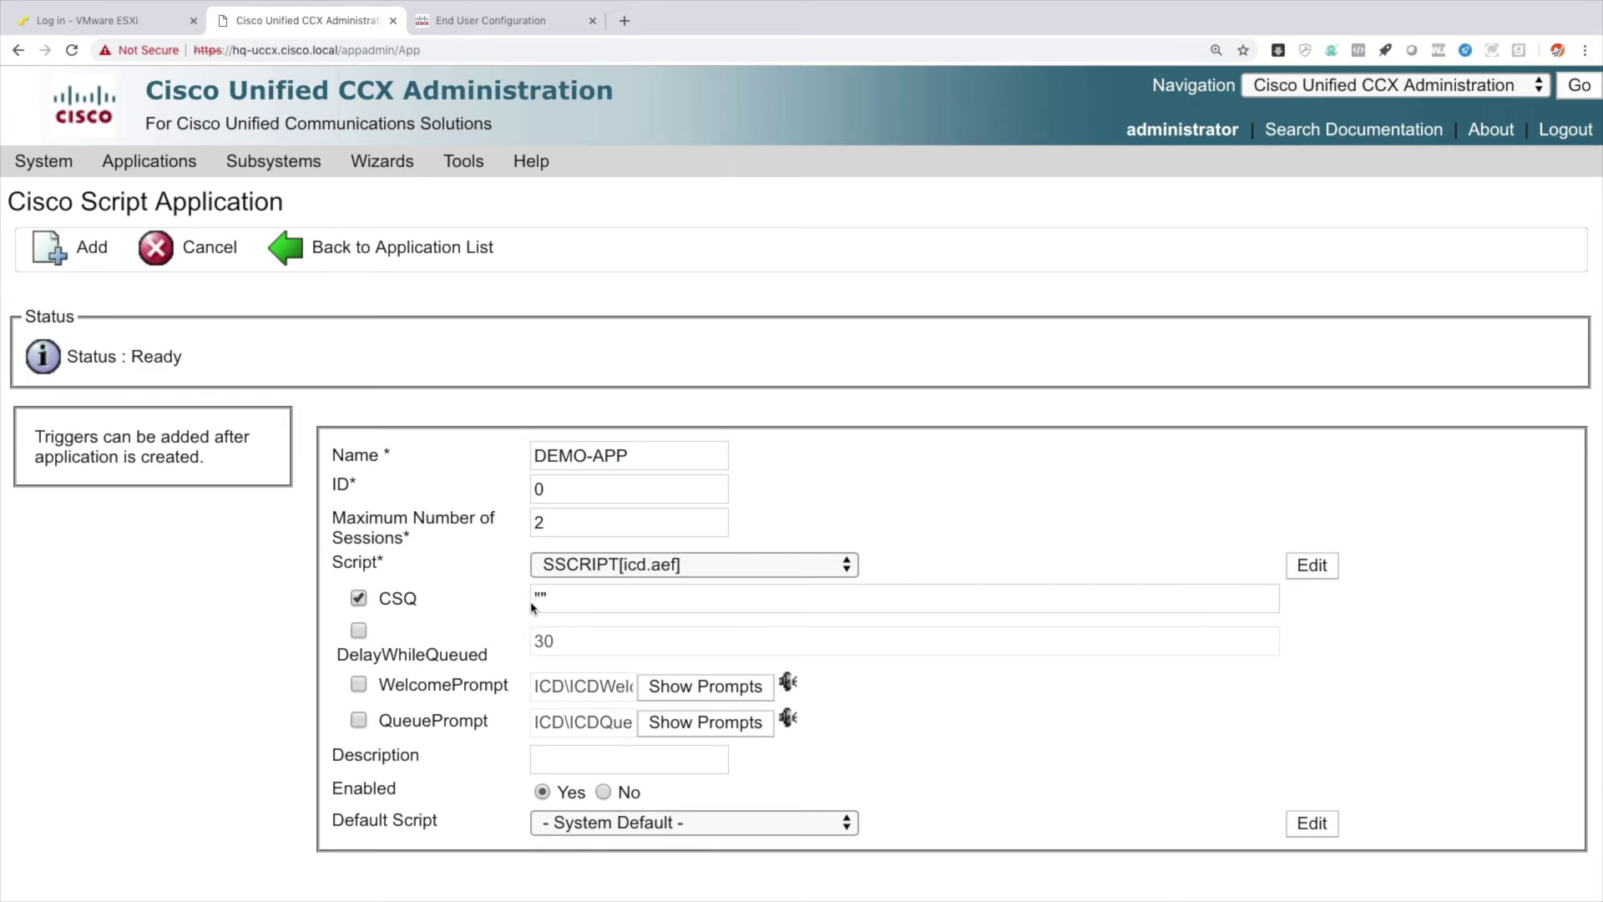
left_click(678, 594)
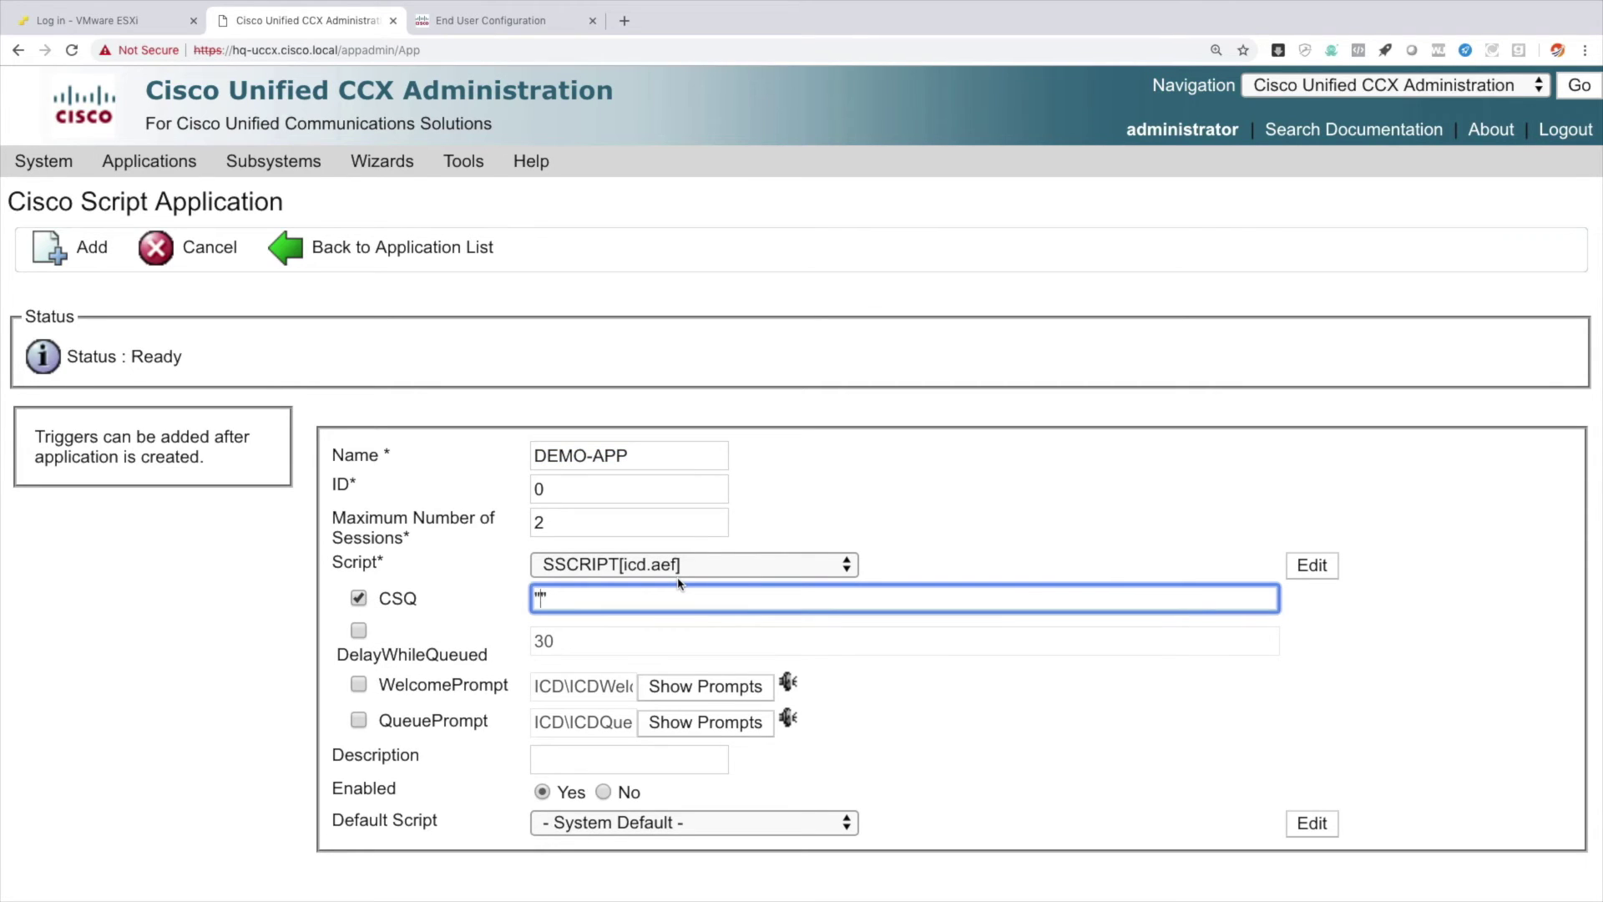
type("HQ-CSQ")
scroll(464, 659, "down", 1)
scroll(465, 659, "down", 1)
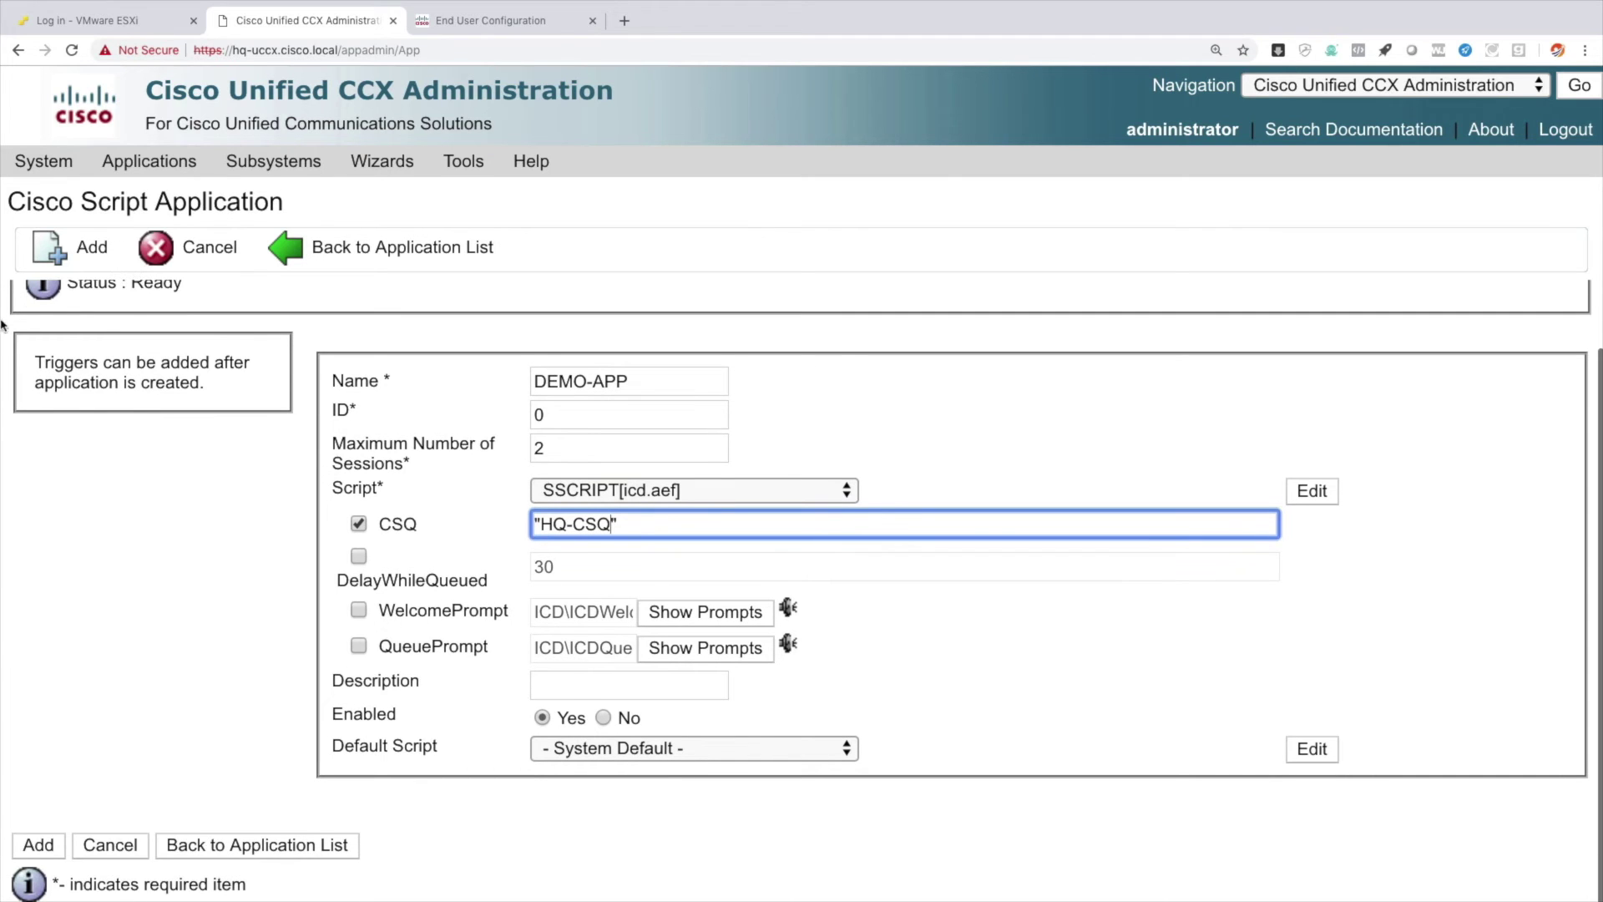
left_click(89, 251)
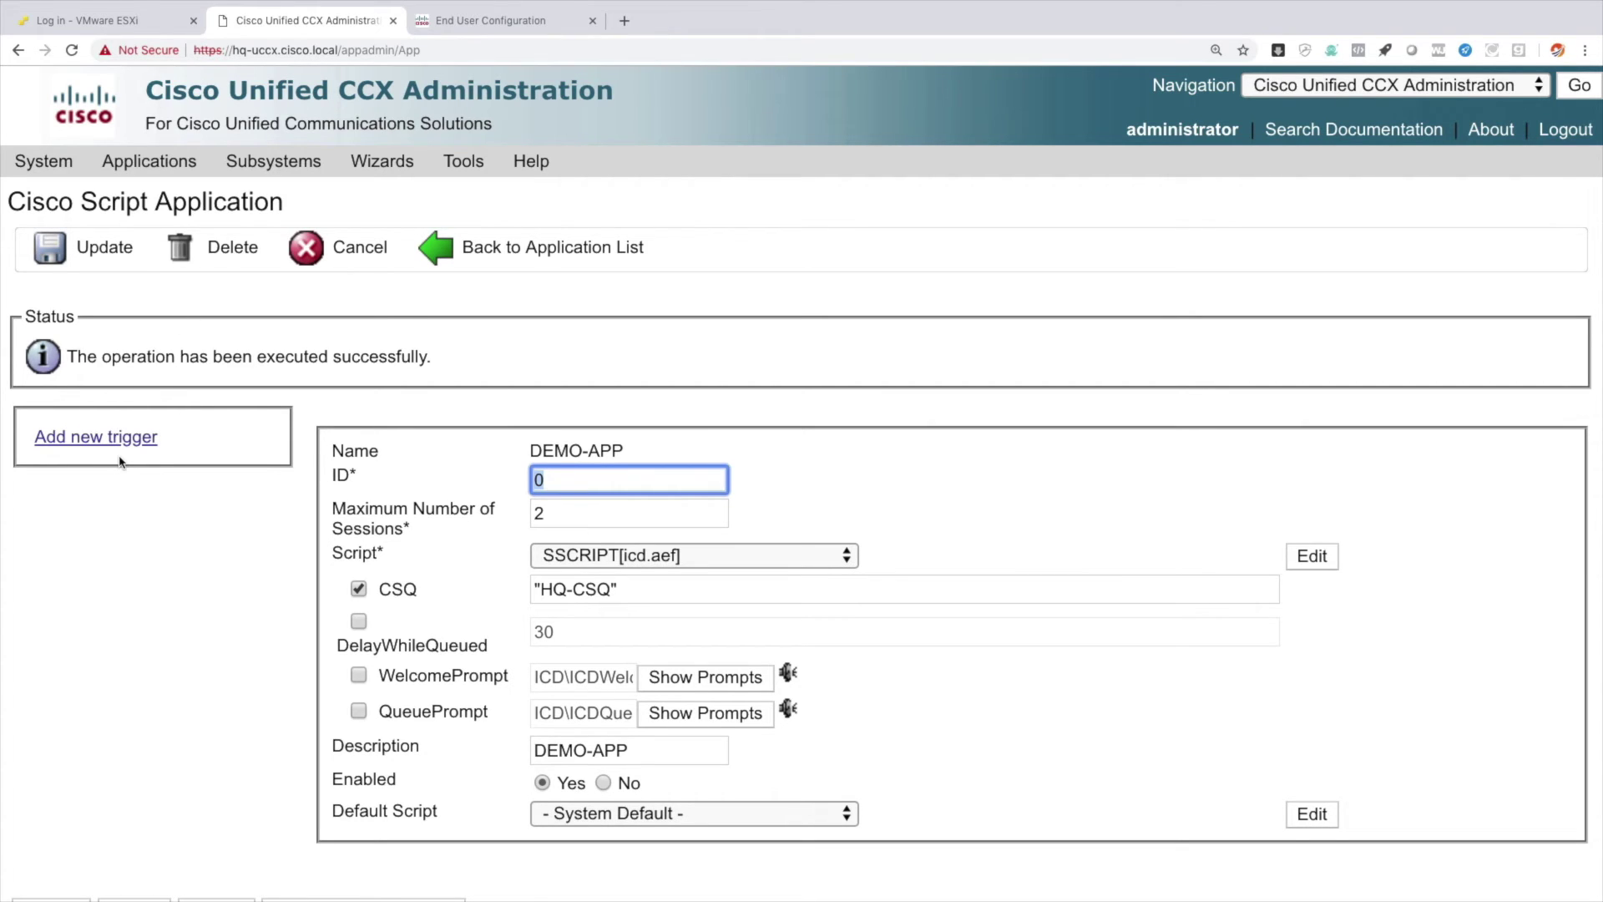
Start a Unified CM Telephony Trigger for DEMO-APP with language en_US and number 2300.
left_click(101, 439)
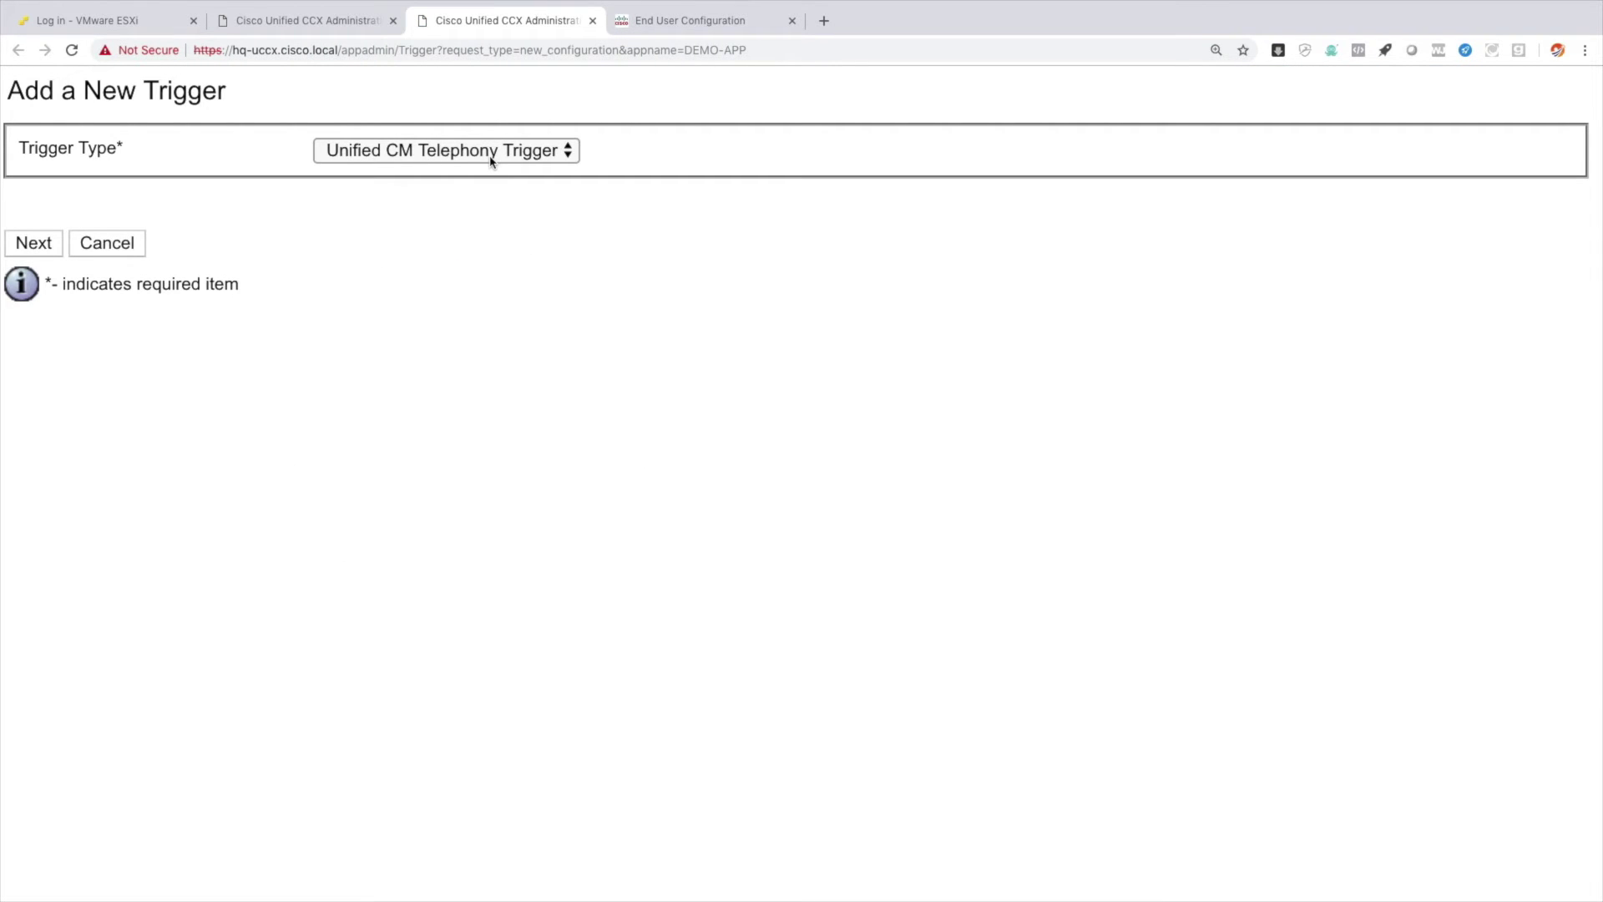
left_click(33, 249)
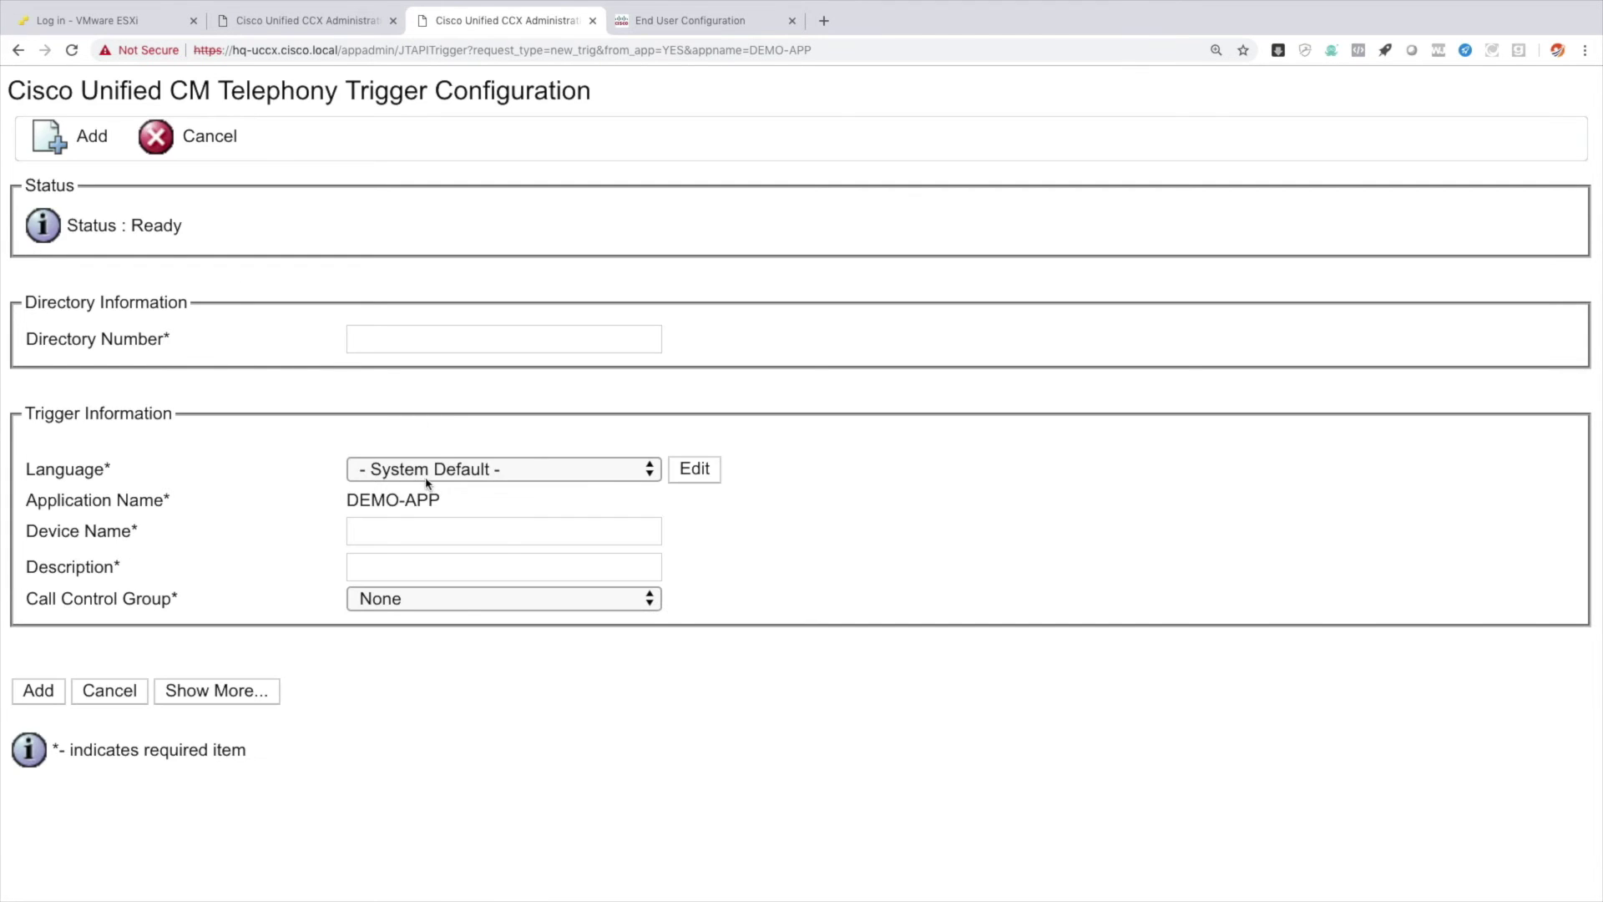
left_click(426, 476)
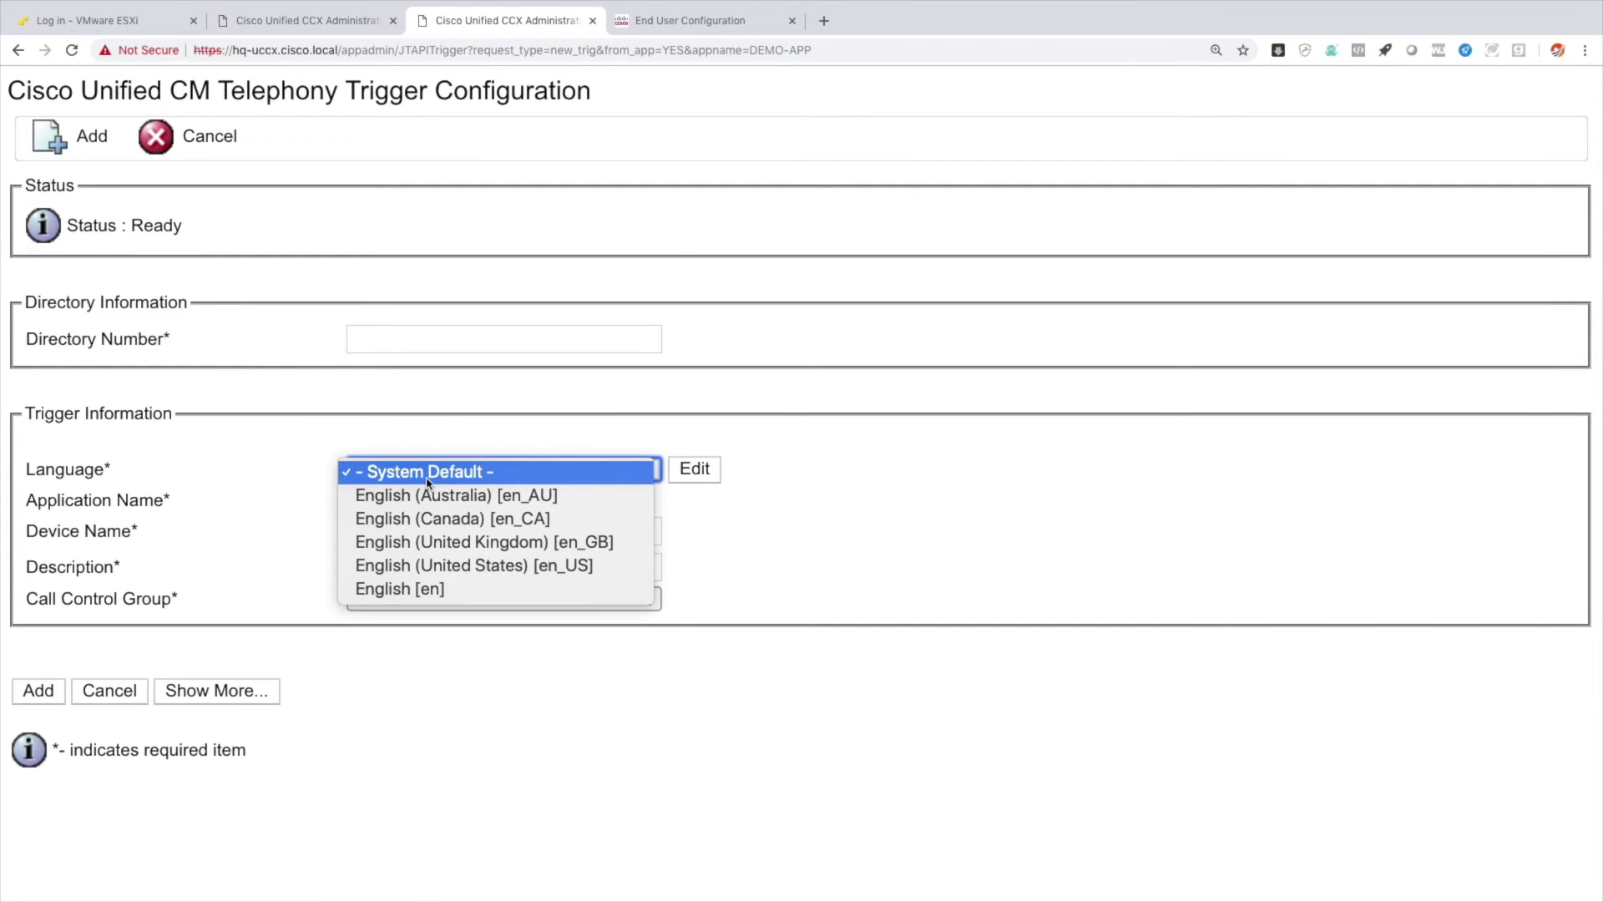
left_click(459, 566)
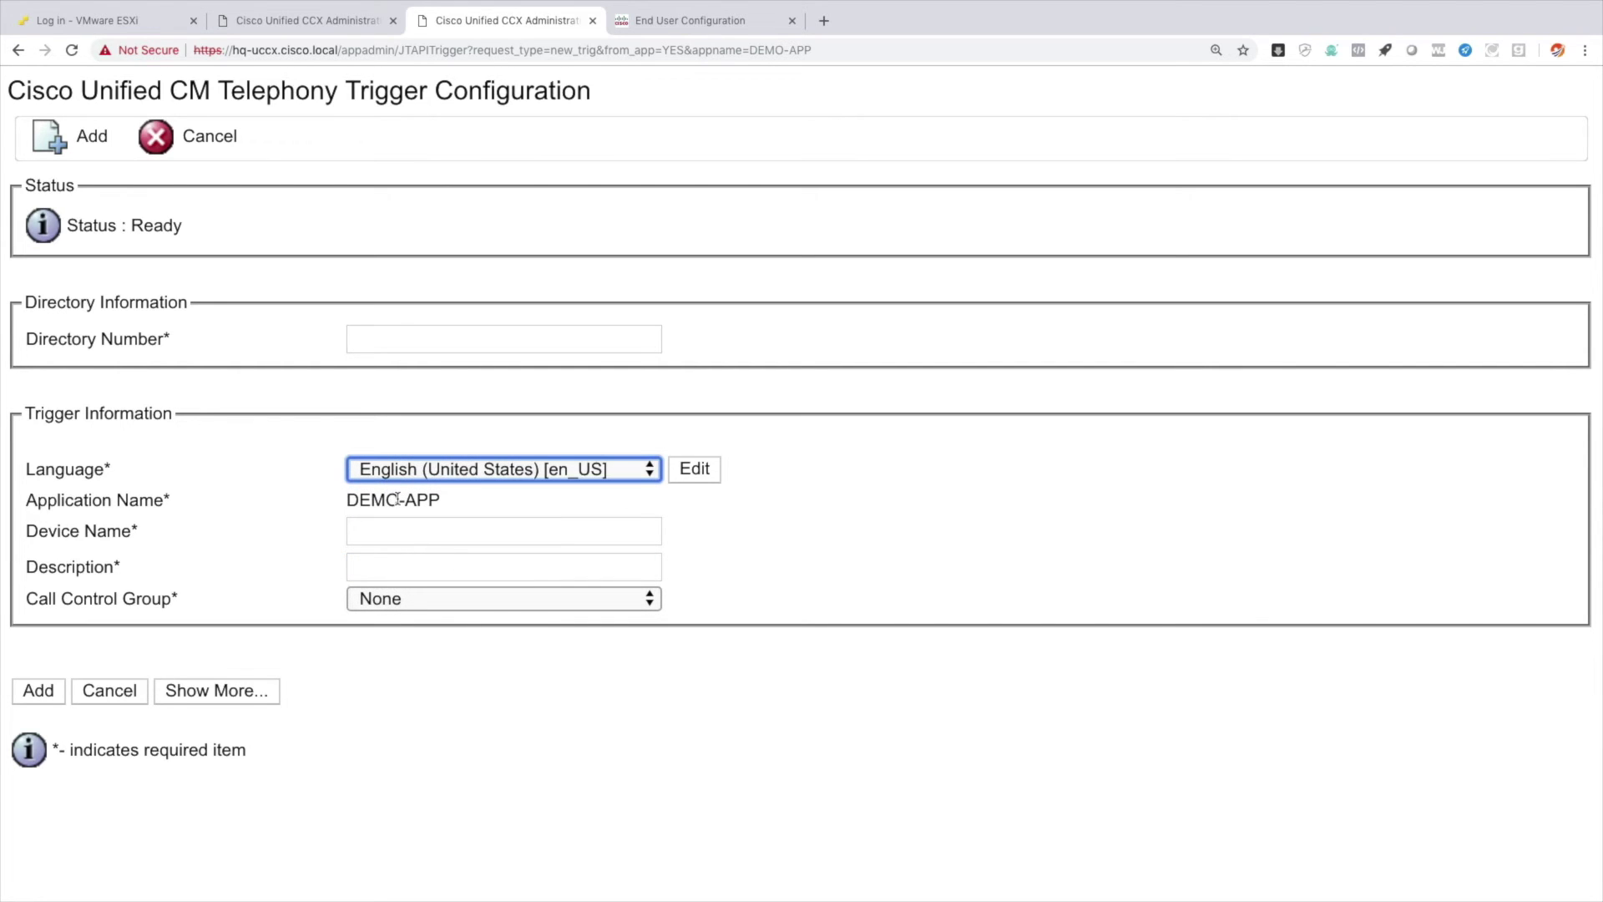
left_click(359, 335)
type("2300")
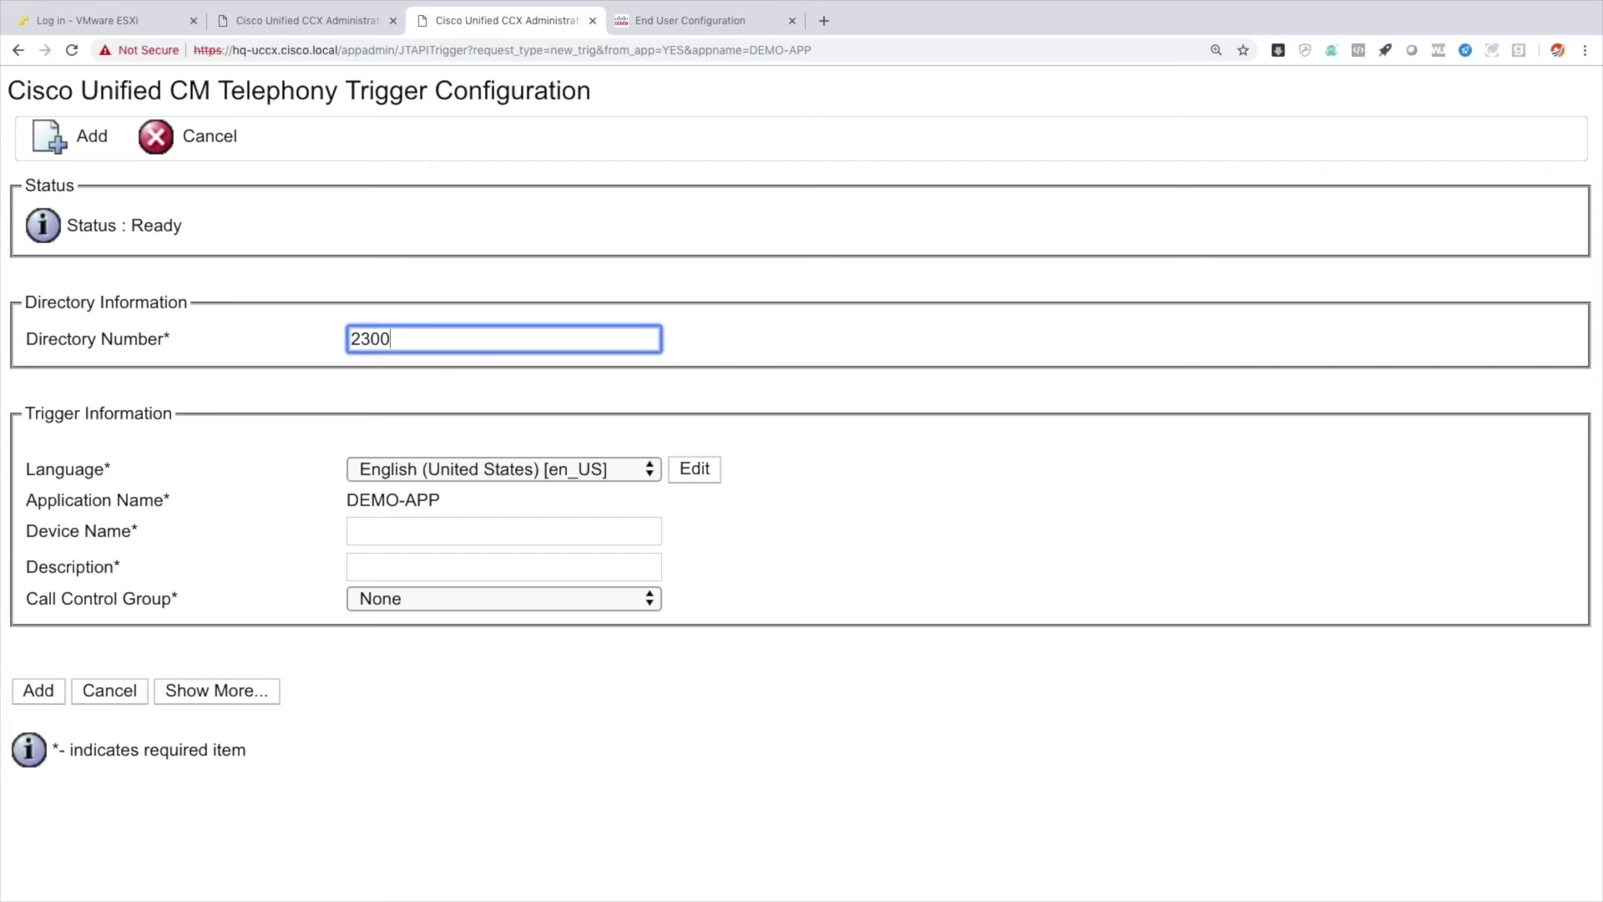
Set device name HQ-CSQ, description App Demo, and call control group CTI Ports(2).
left_click(392, 525)
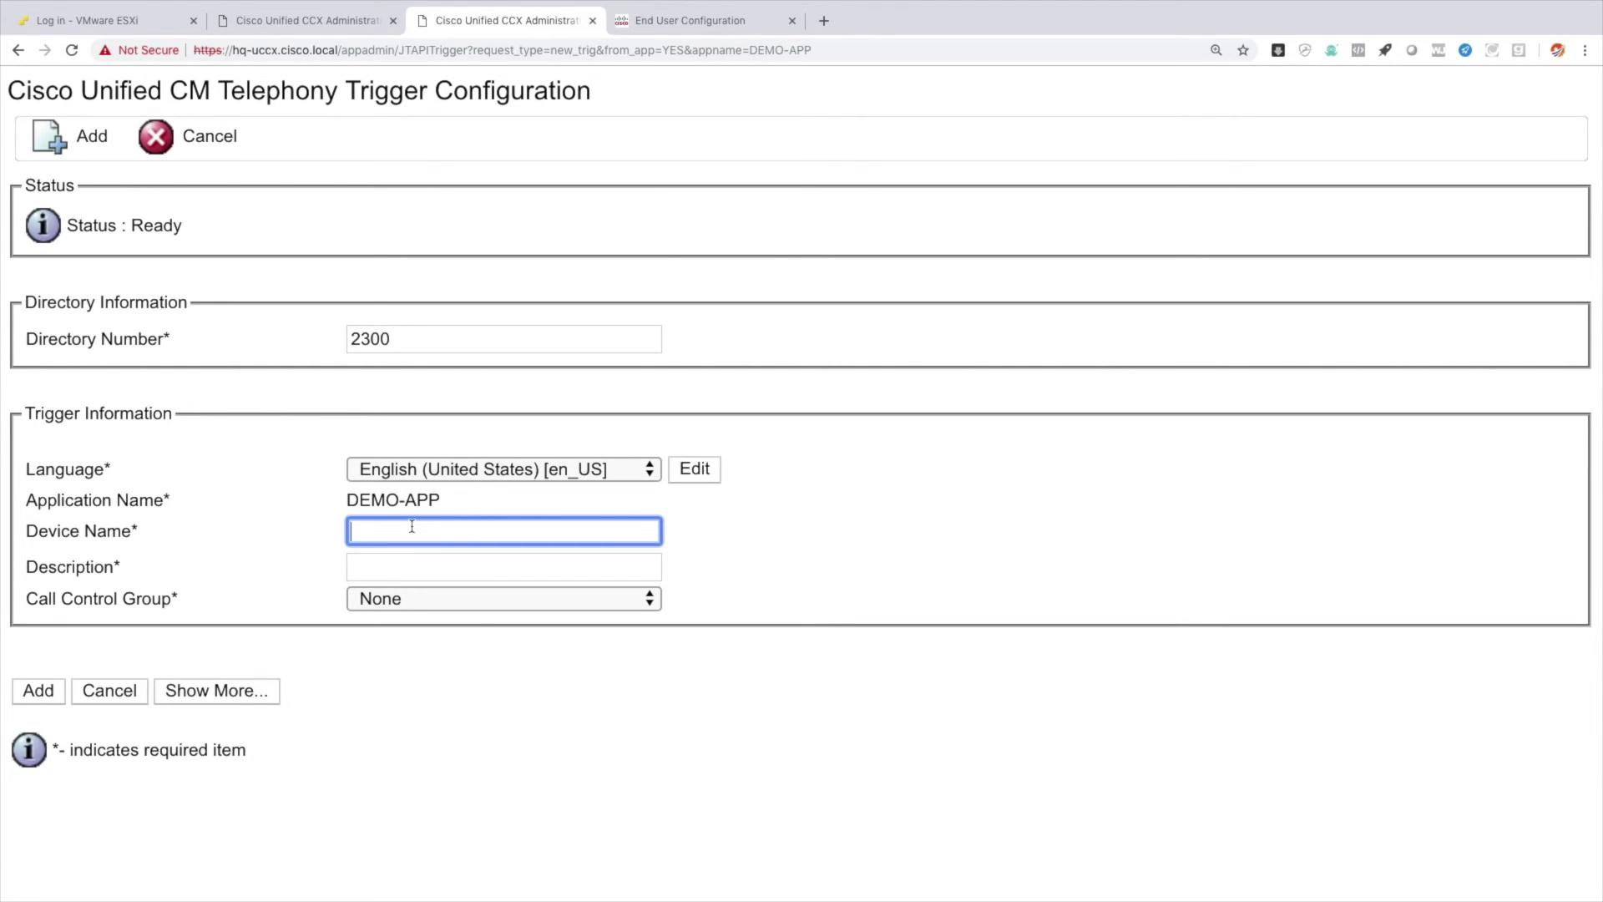
type("HQ-CSQ")
key("Tab")
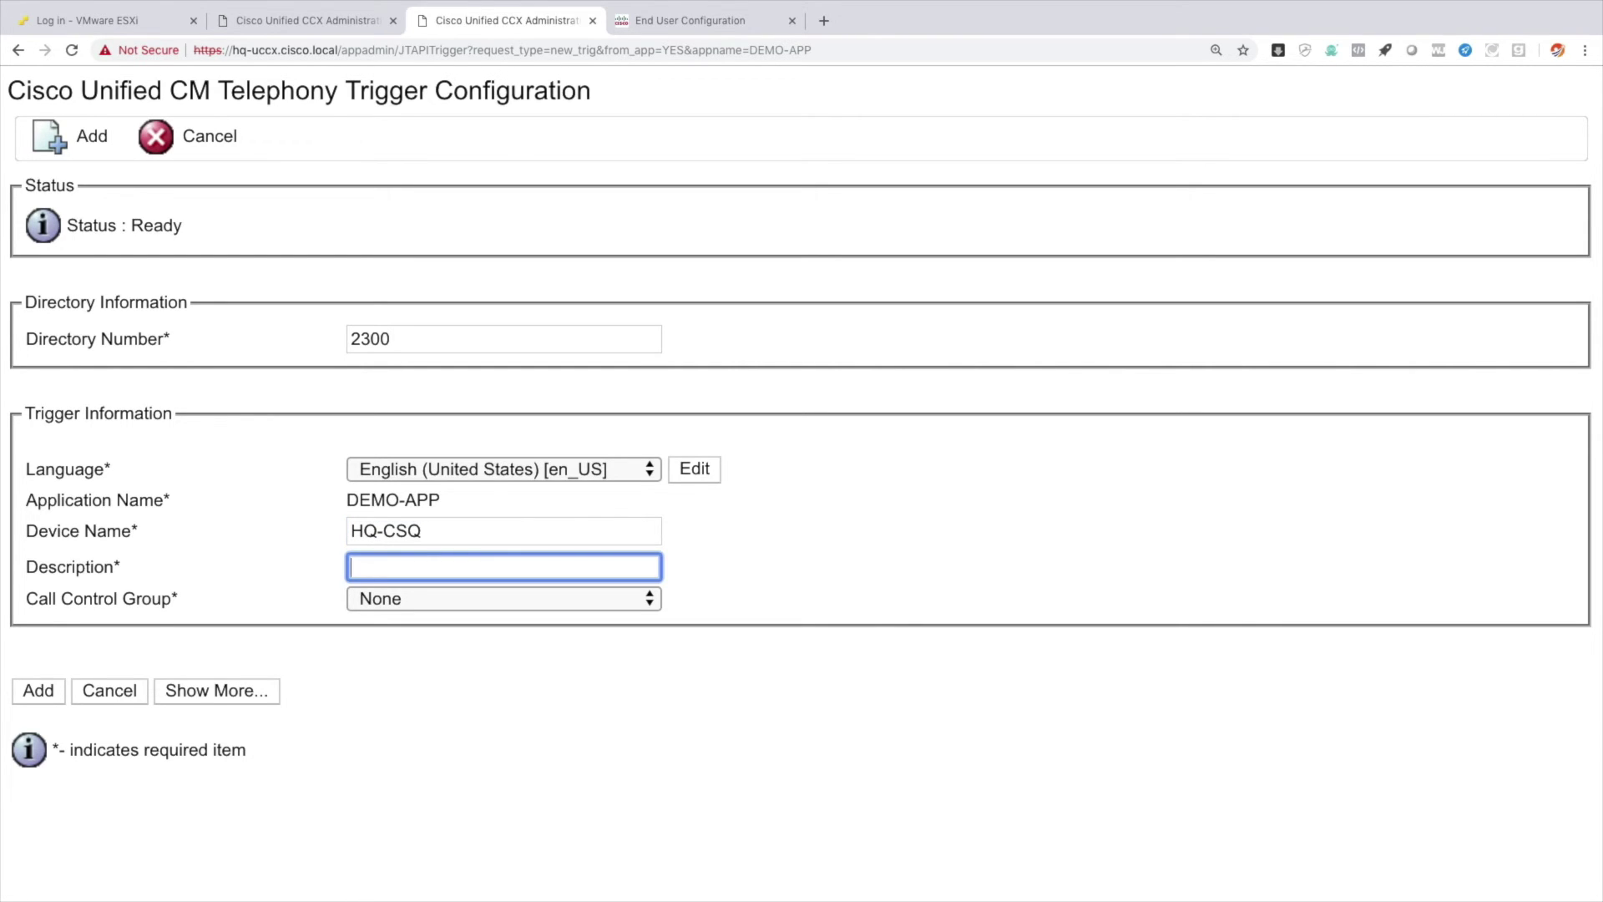
type("App Demo")
key("Tab")
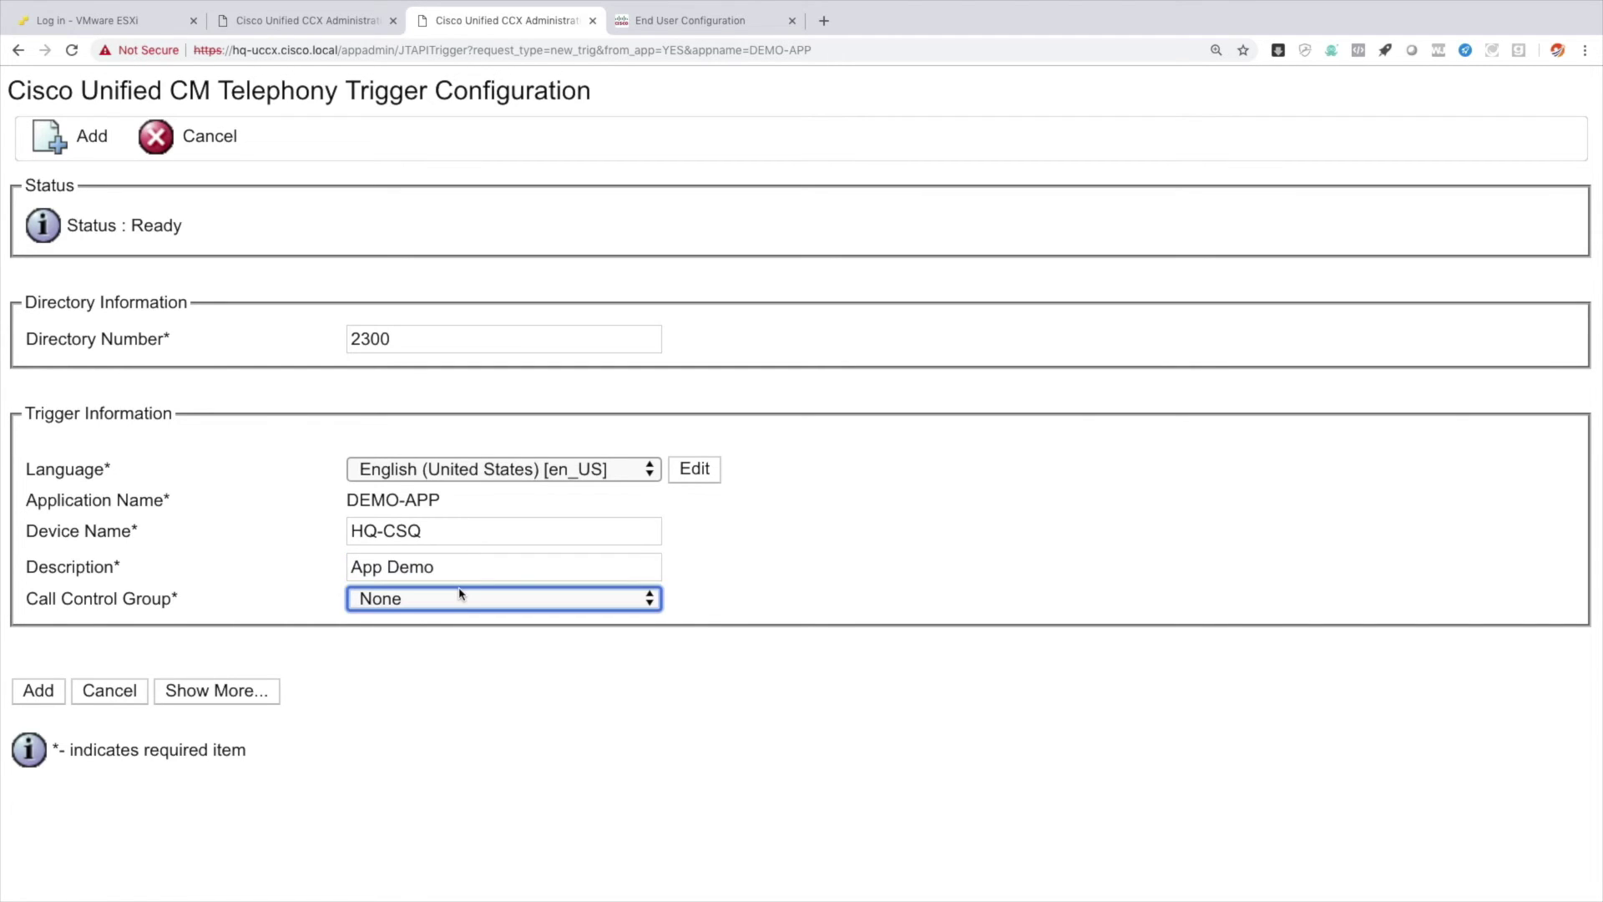
left_click(458, 599)
left_click(437, 649)
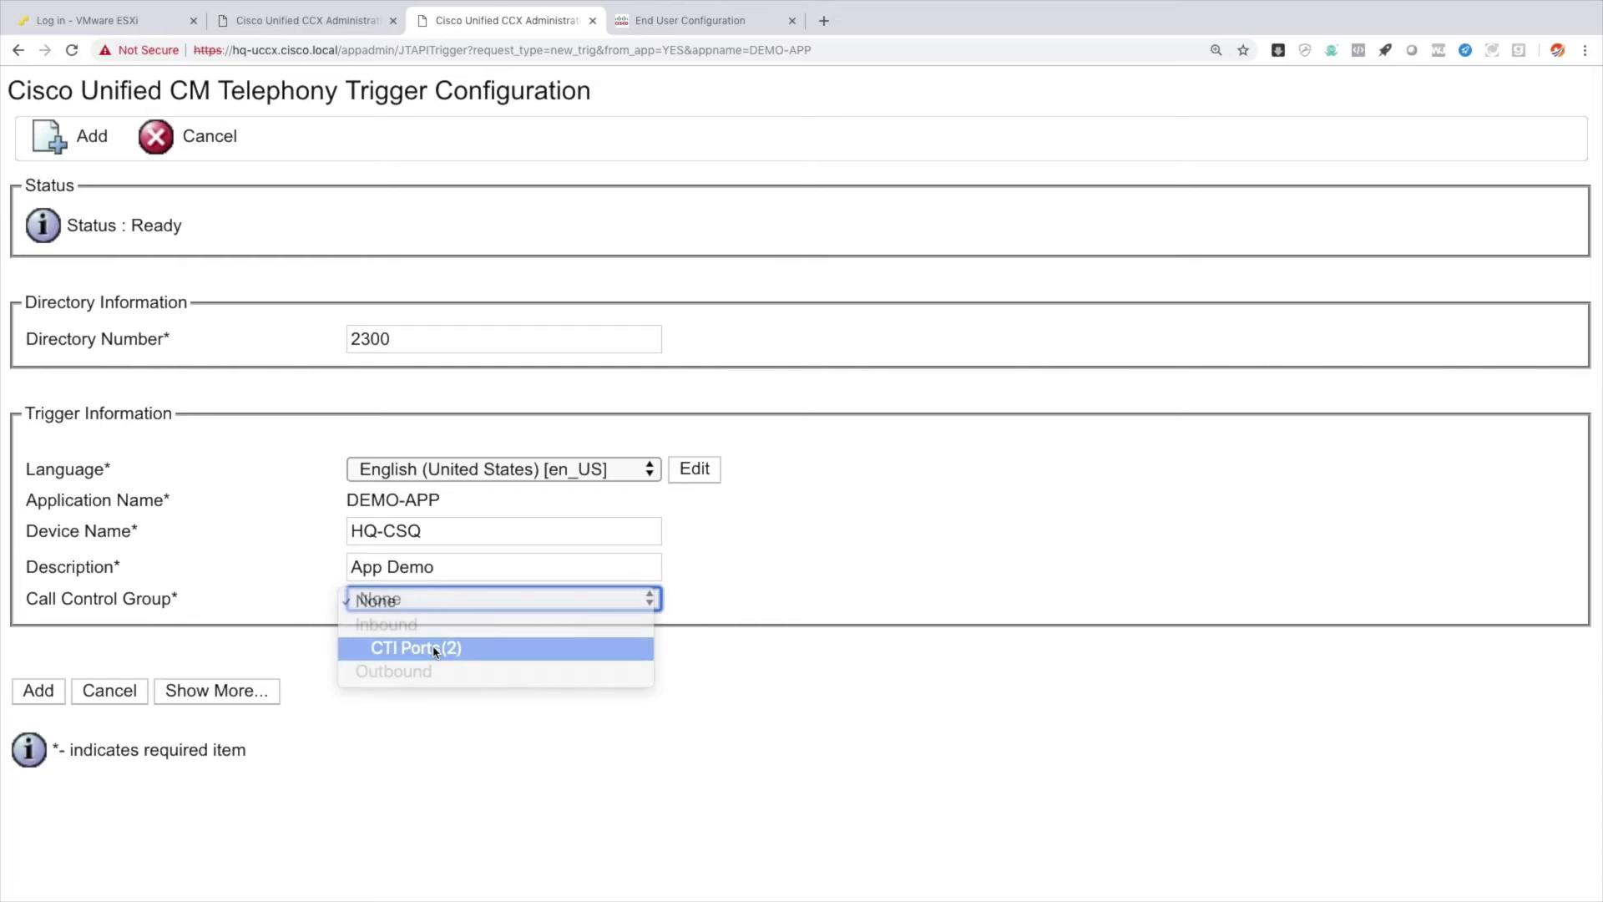
left_click(264, 693)
Give trigger 2300 device pool and location HQ, partition INTERNAL, calling search space HQ, and save.
scroll(476, 662, "down", 4)
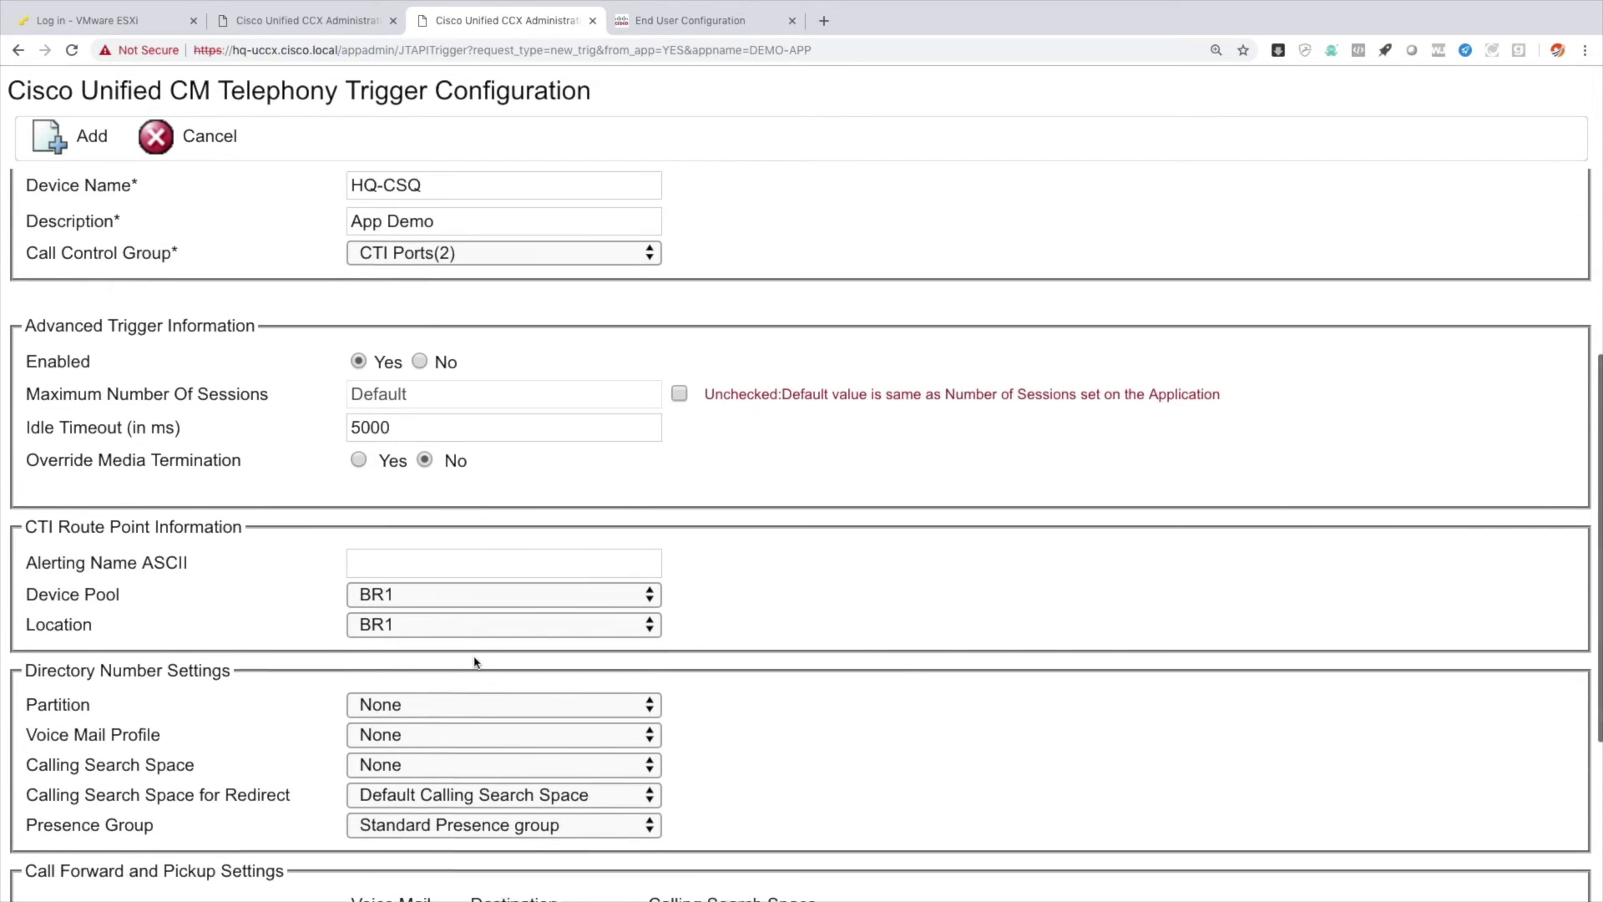
scroll(474, 662, "down", 1)
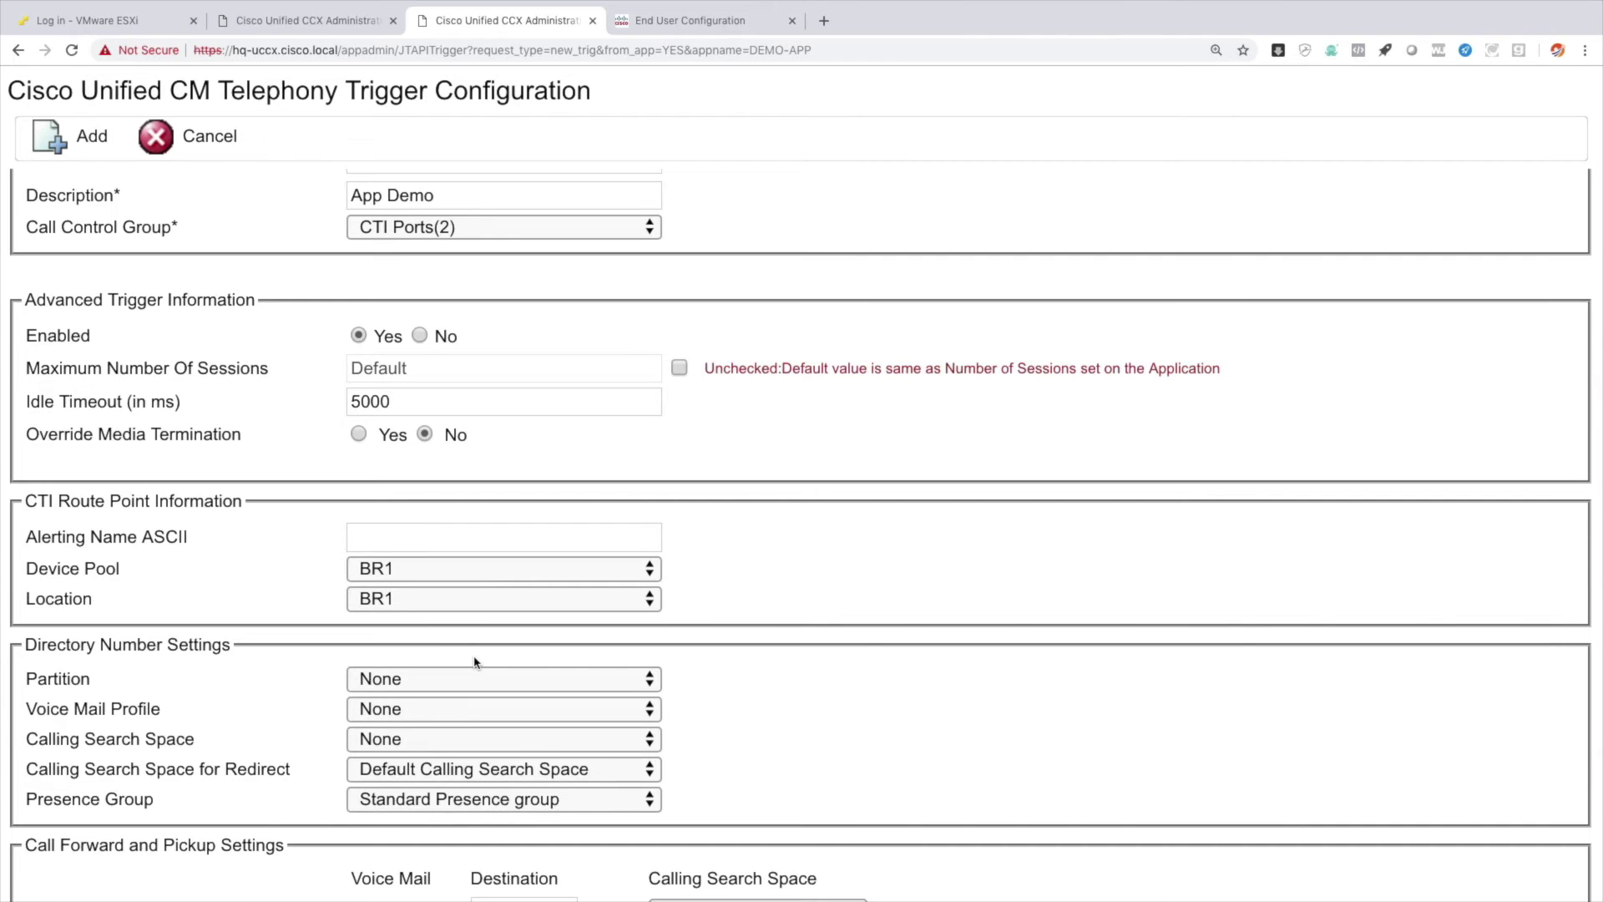
left_click(372, 581)
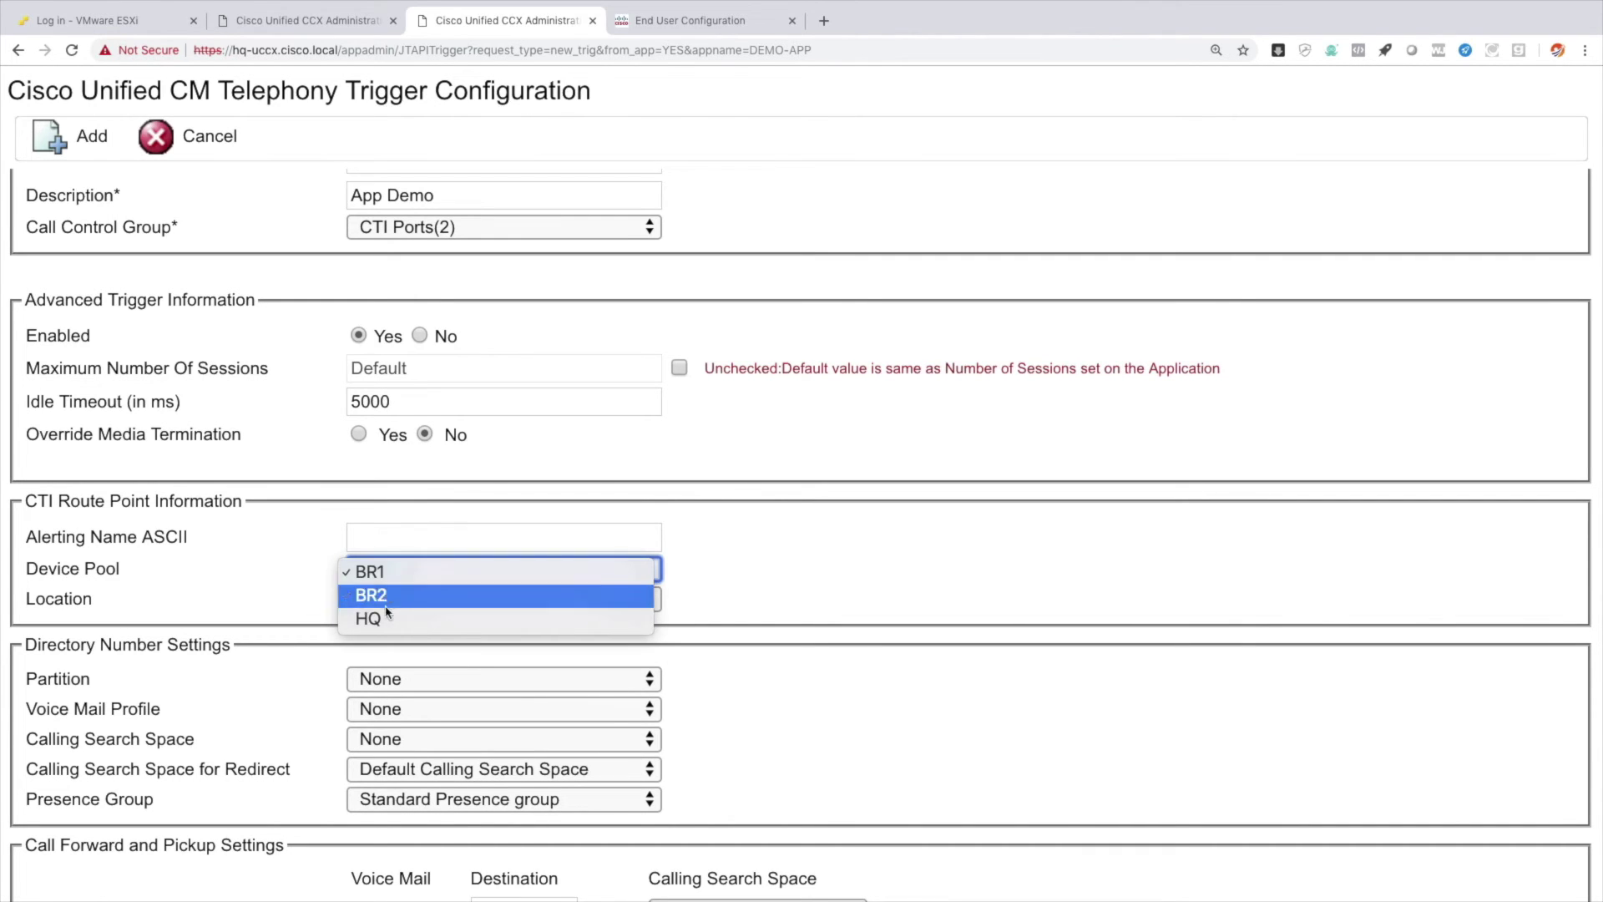
left_click(388, 619)
left_click(393, 608)
left_click(395, 650)
scroll(394, 651, "down", 5)
left_click(391, 521)
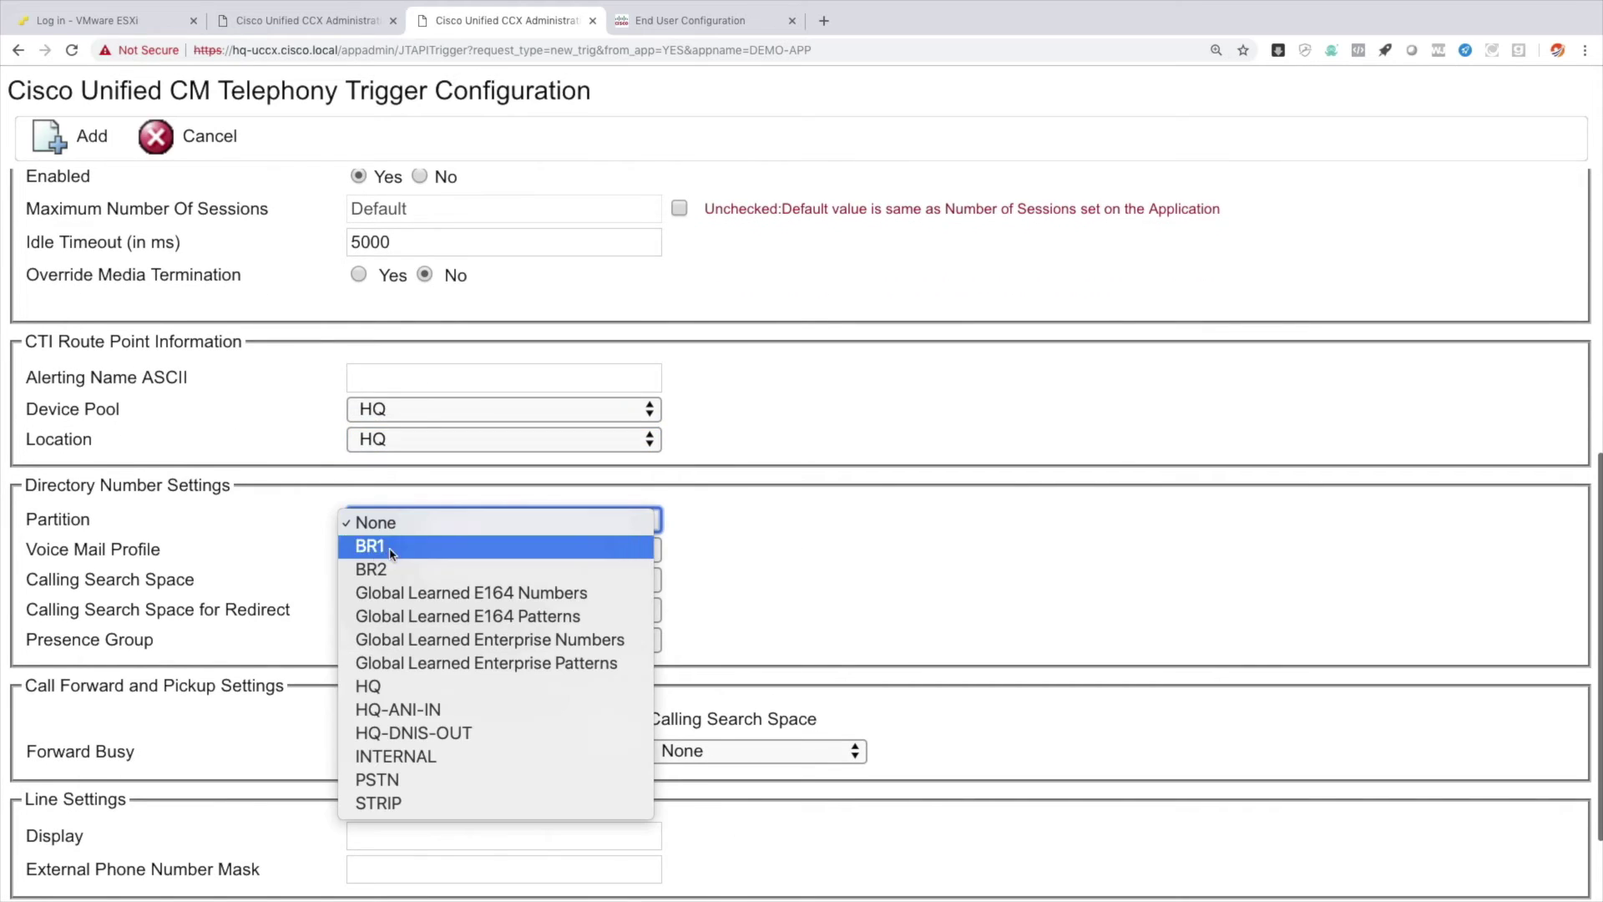
left_click(430, 760)
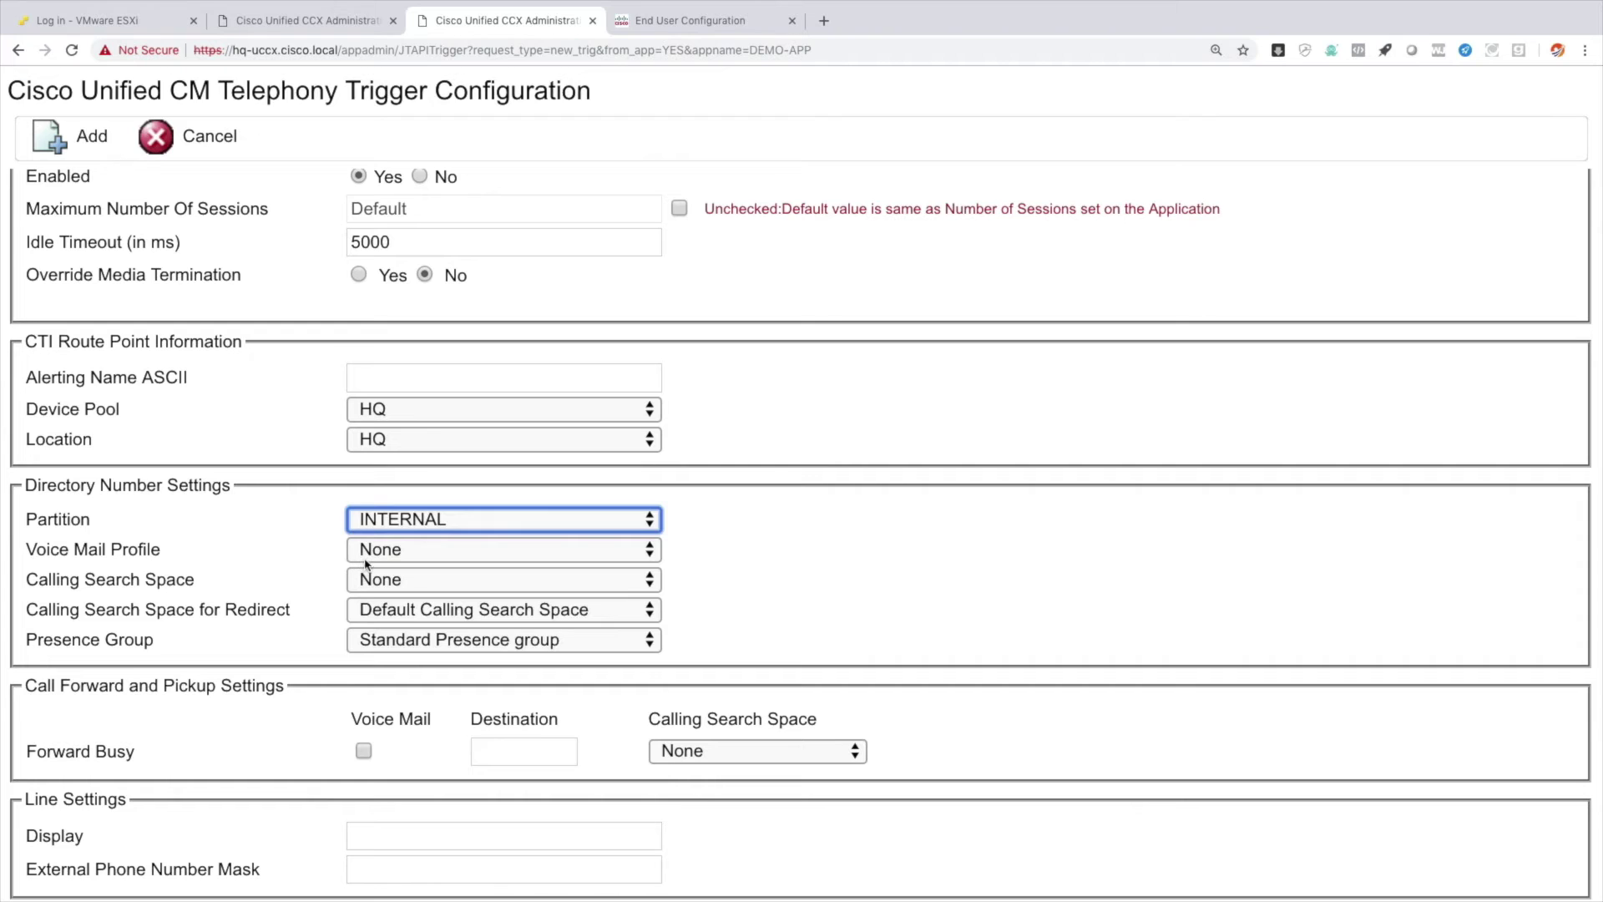
left_click(388, 583)
left_click(399, 664)
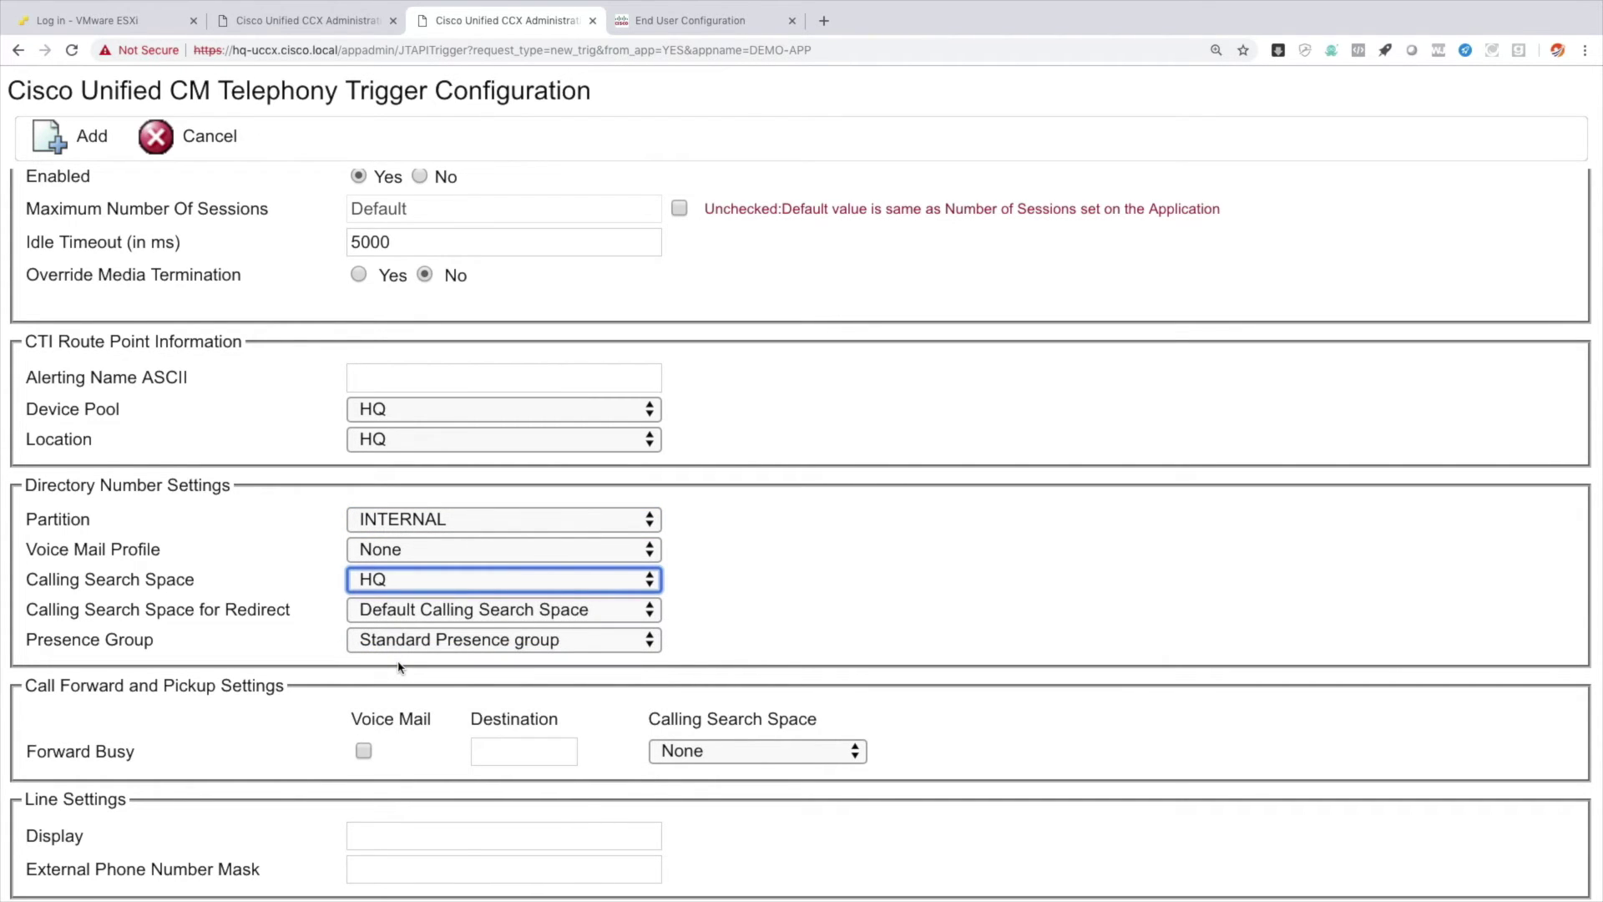
scroll(267, 649, "down", 3)
left_click(37, 826)
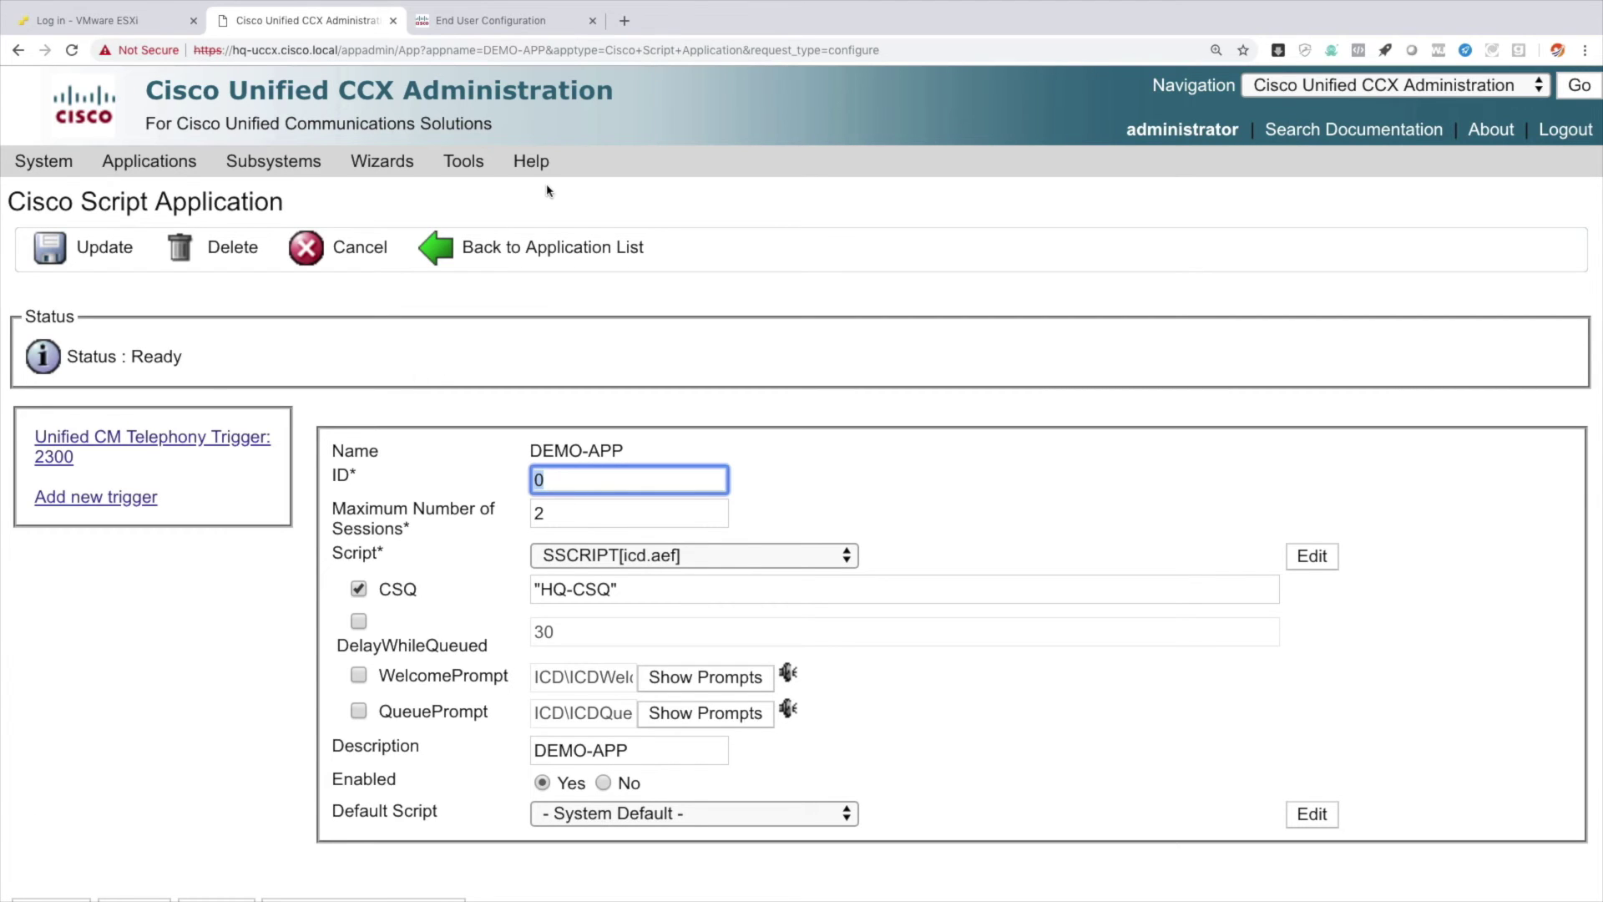
In Unified CM, list all CTI route points, showing HQ-CSQ on extension 2300.
left_click(507, 26)
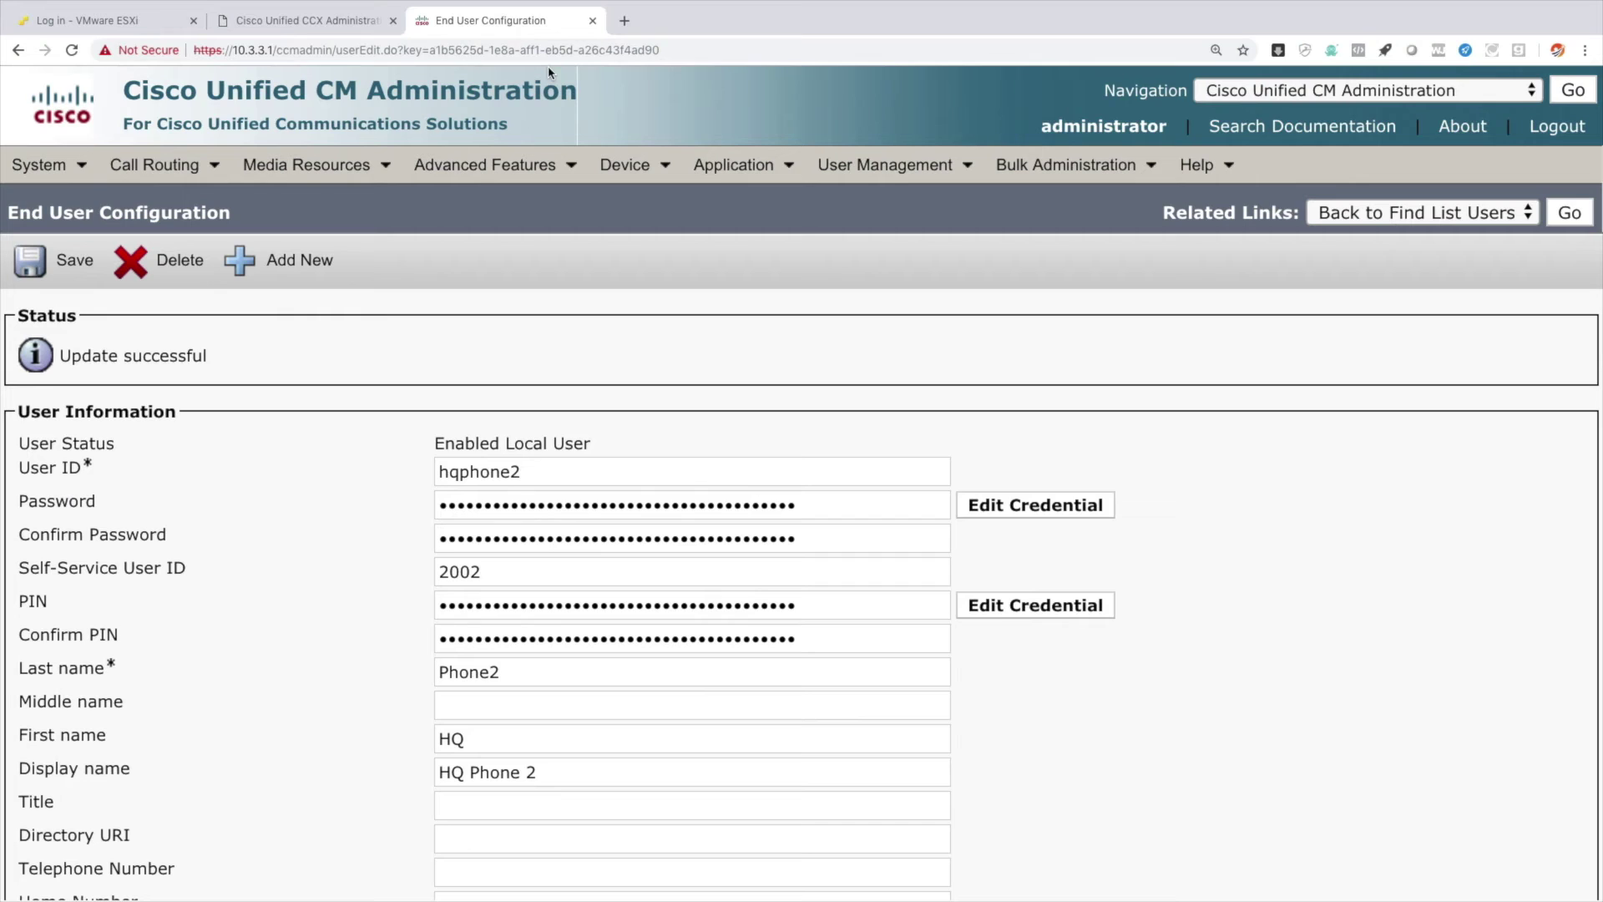
mouse_move(626, 165)
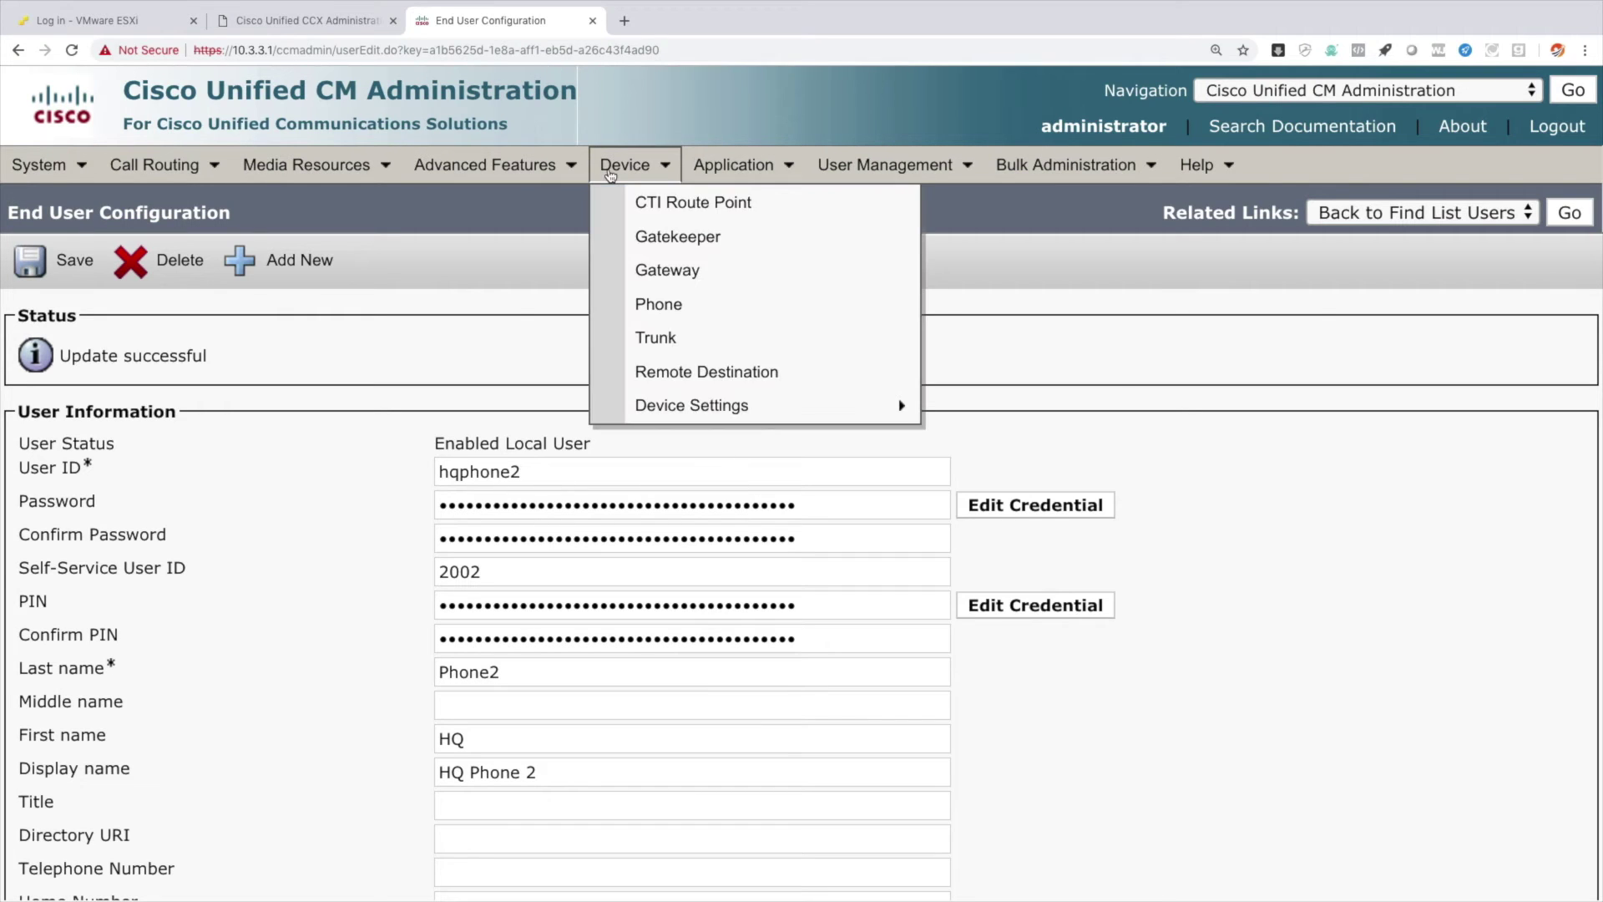
left_click(654, 213)
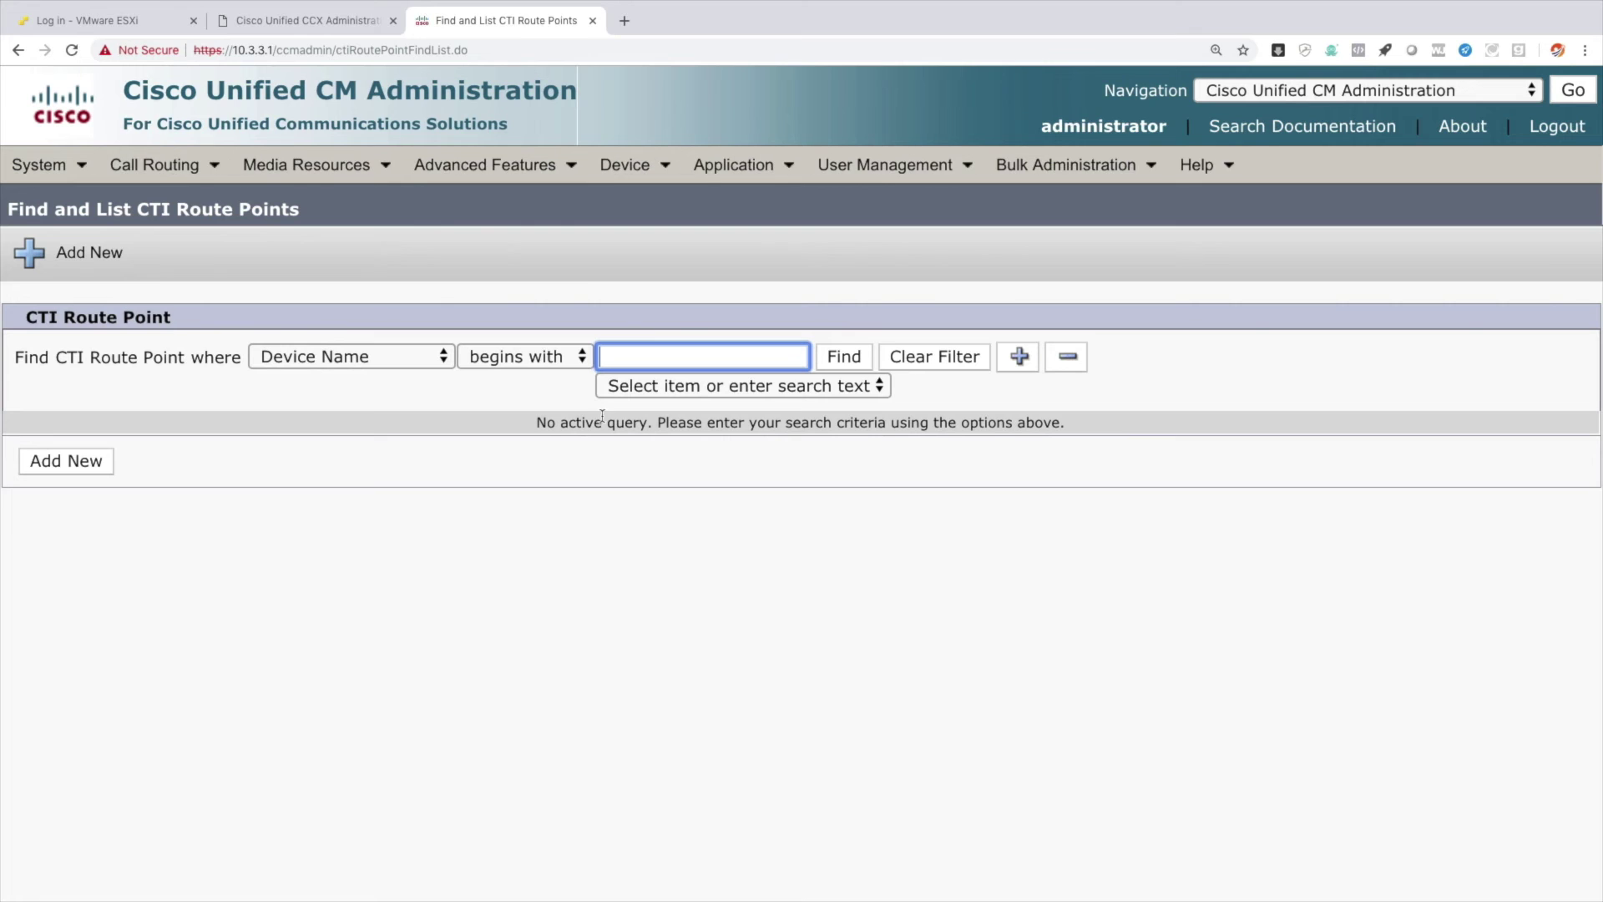
left_click(842, 359)
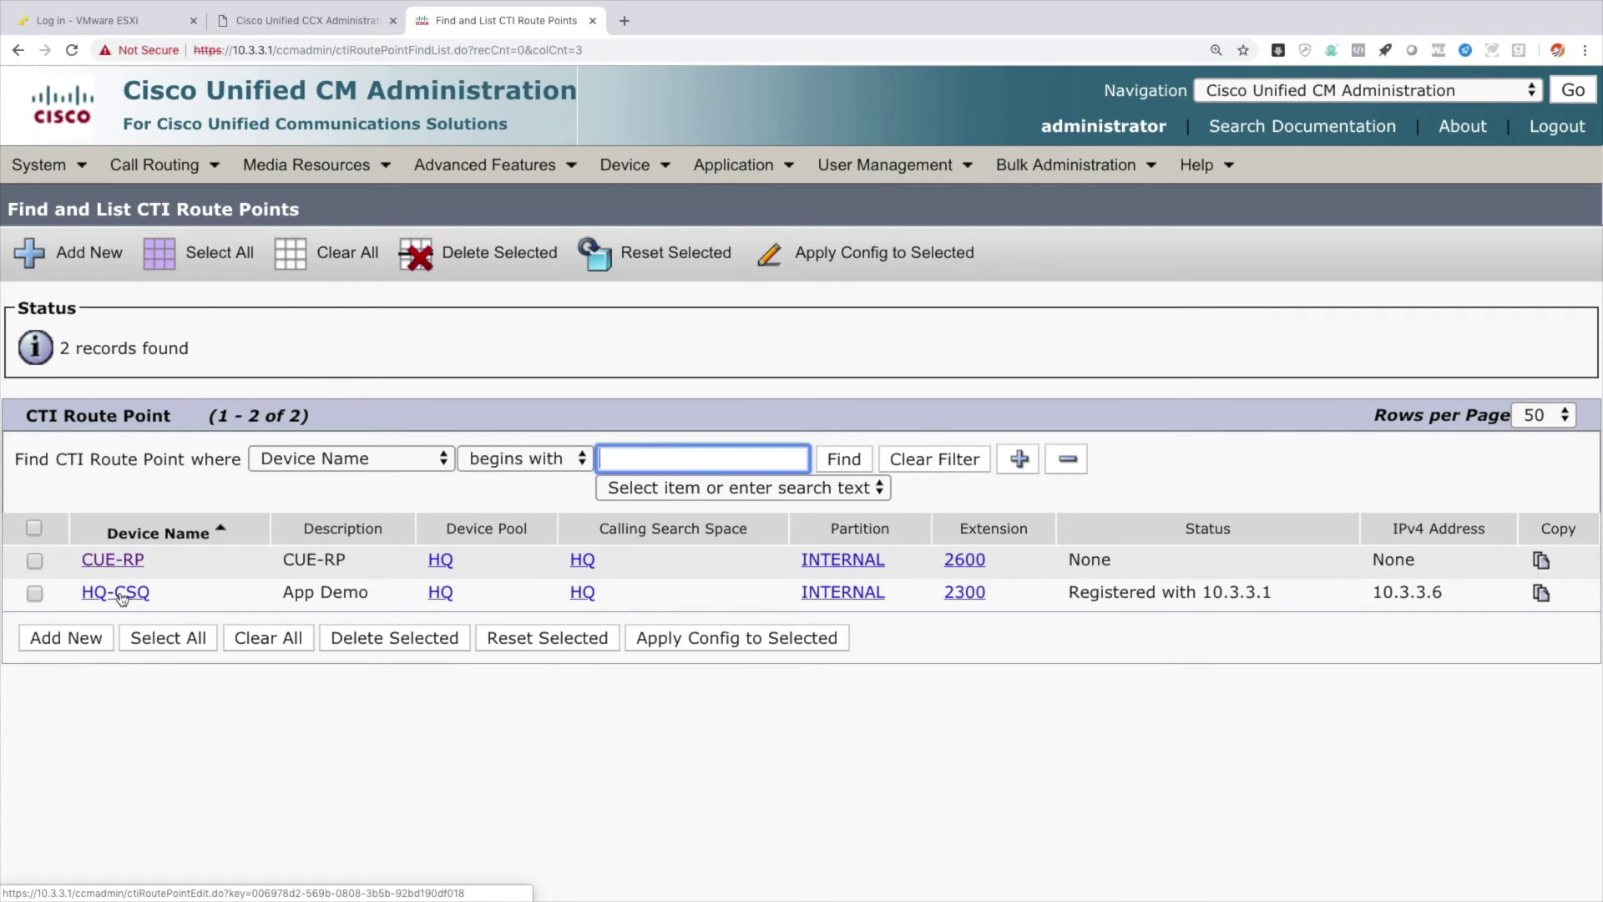
Confirm application user jtapi_1 controls HQ-CSQ, cti_2301 and cti_2302.
mouse_move(868, 177)
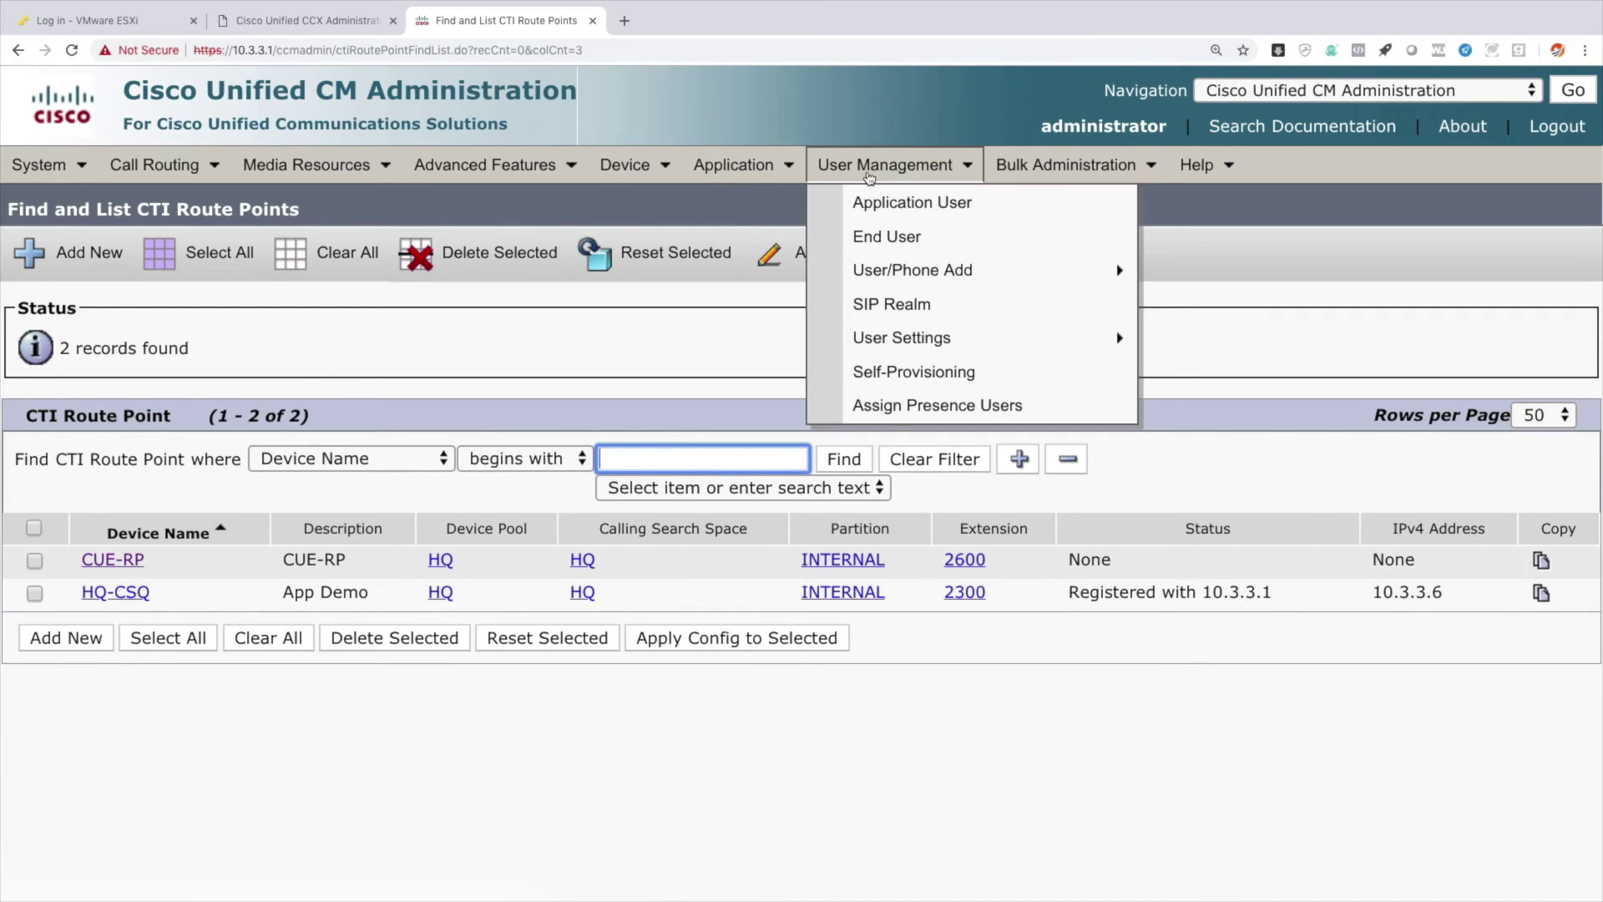
left_click(878, 204)
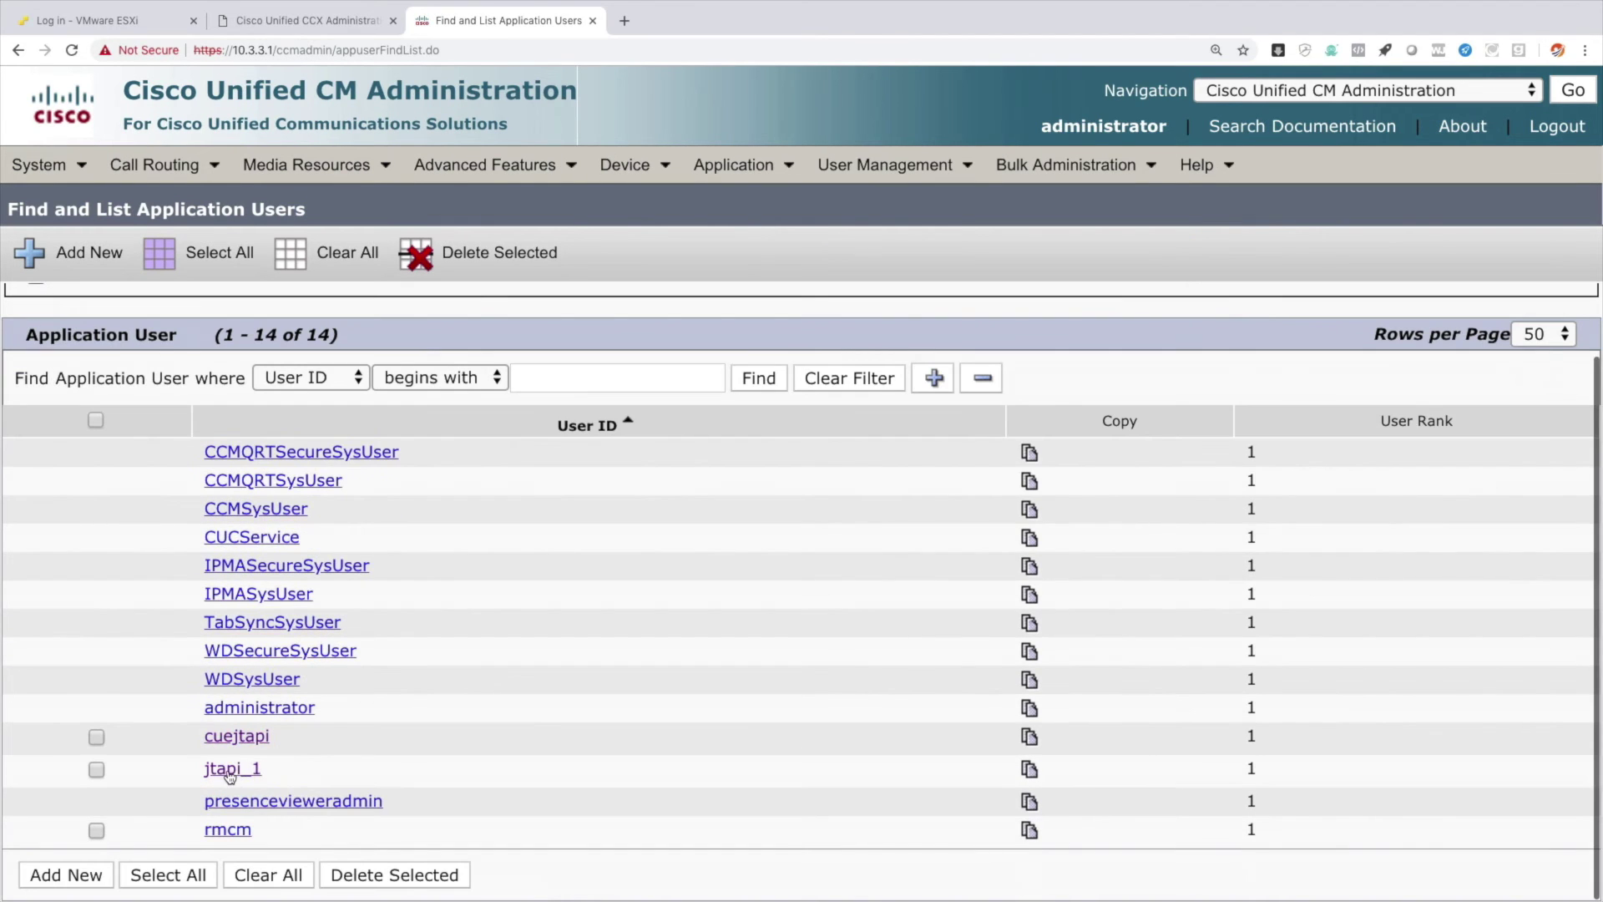
left_click(231, 770)
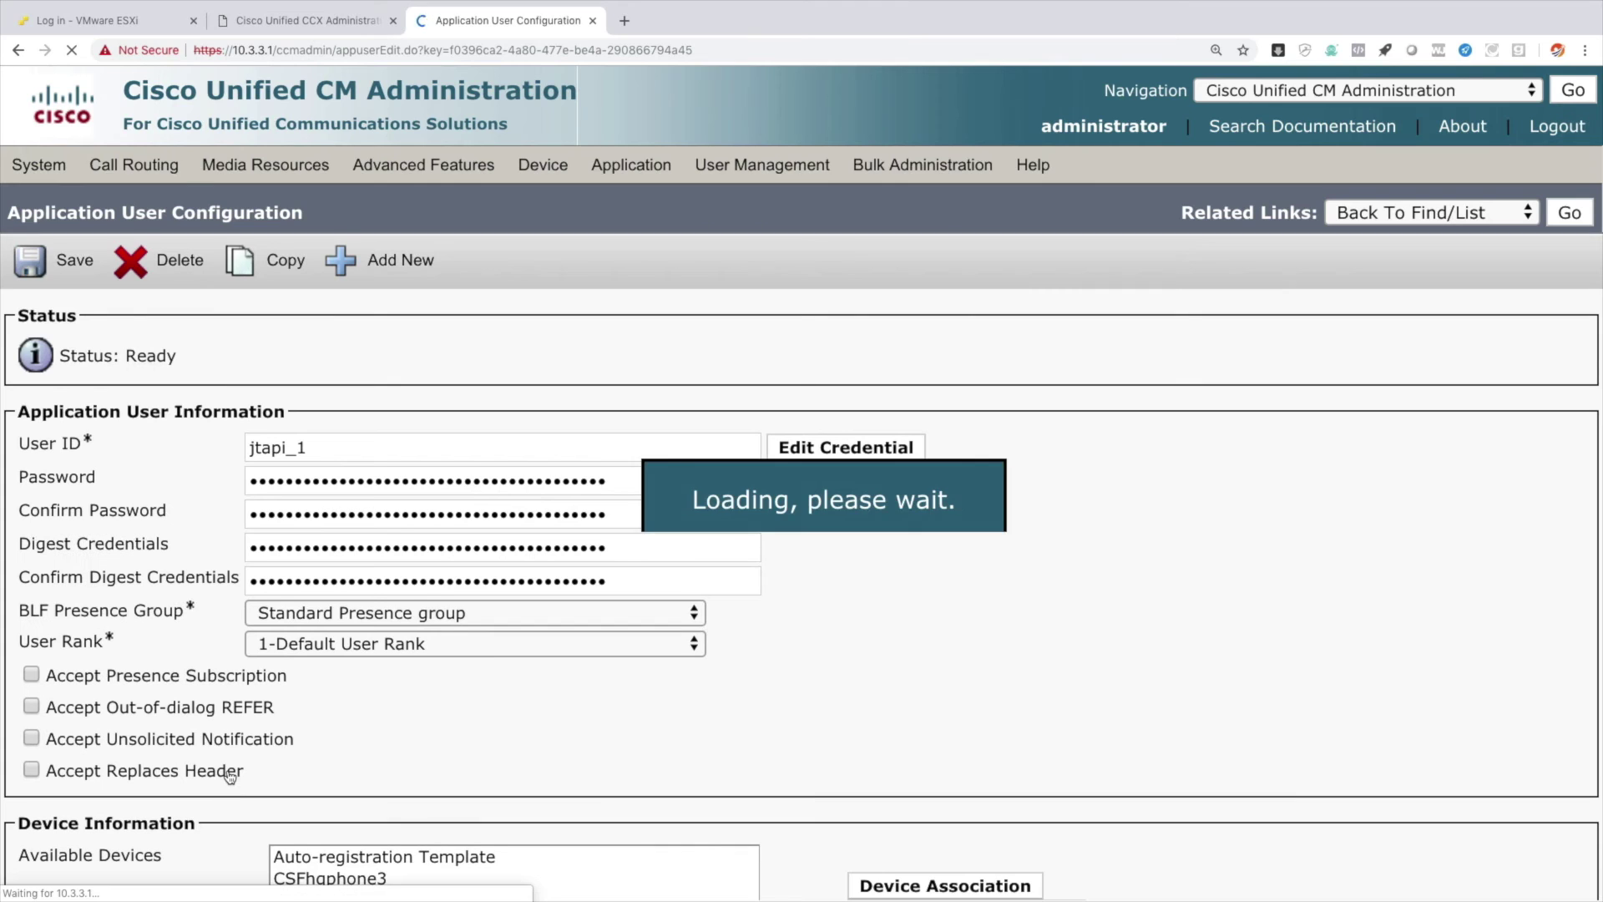
scroll(231, 773, "down", 2)
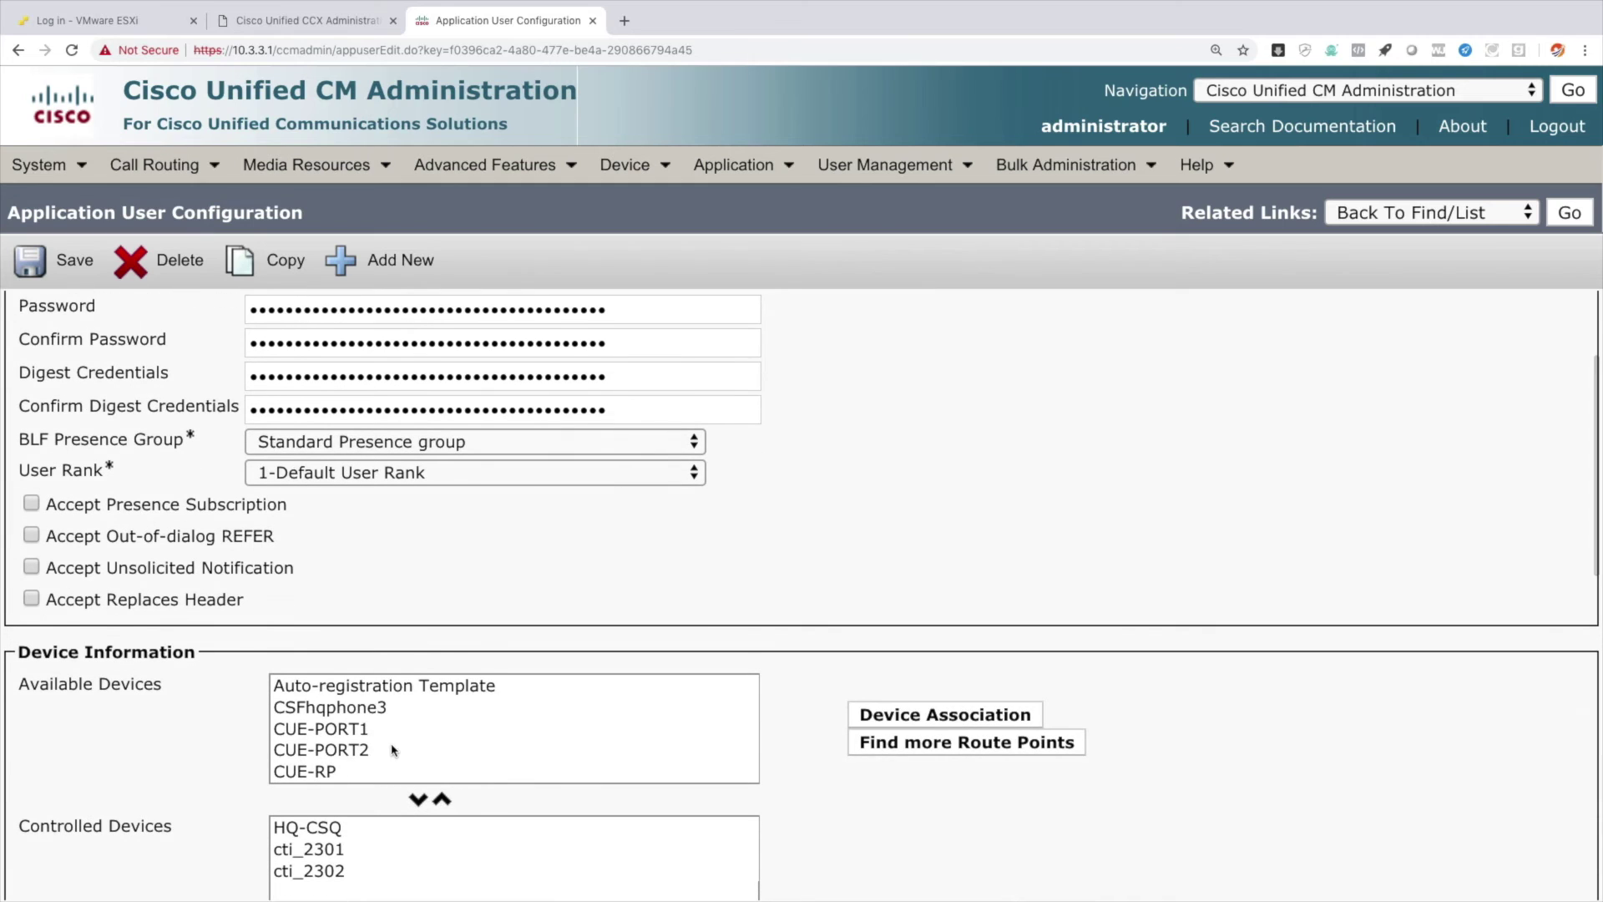
scroll(393, 749, "down", 1)
scroll(326, 722, "down", 2)
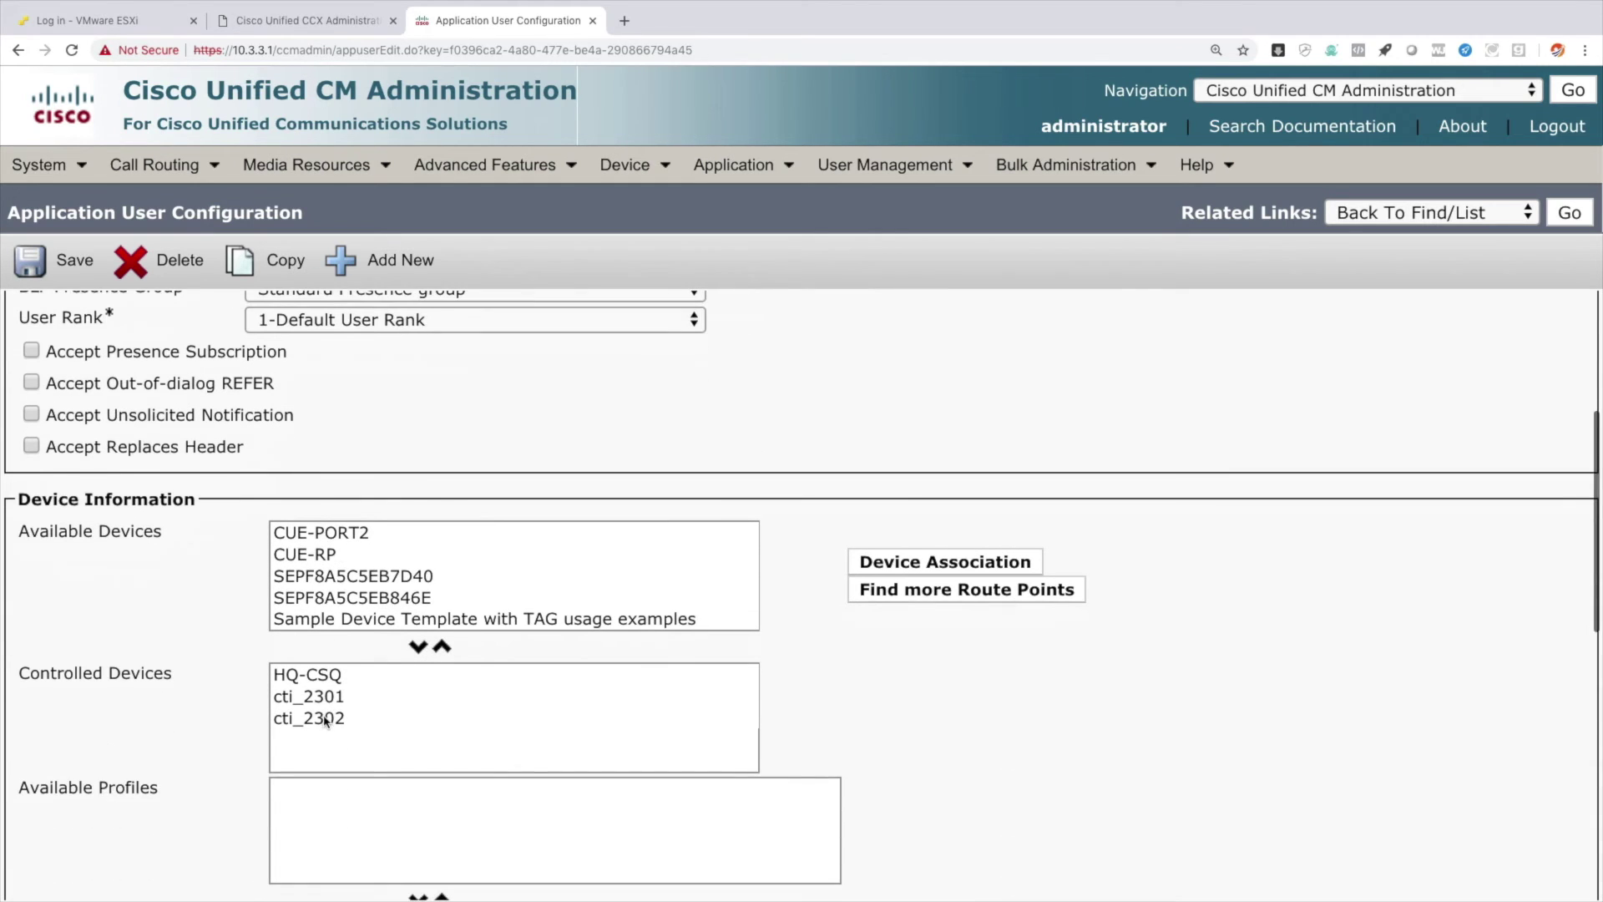
left_click(285, 681)
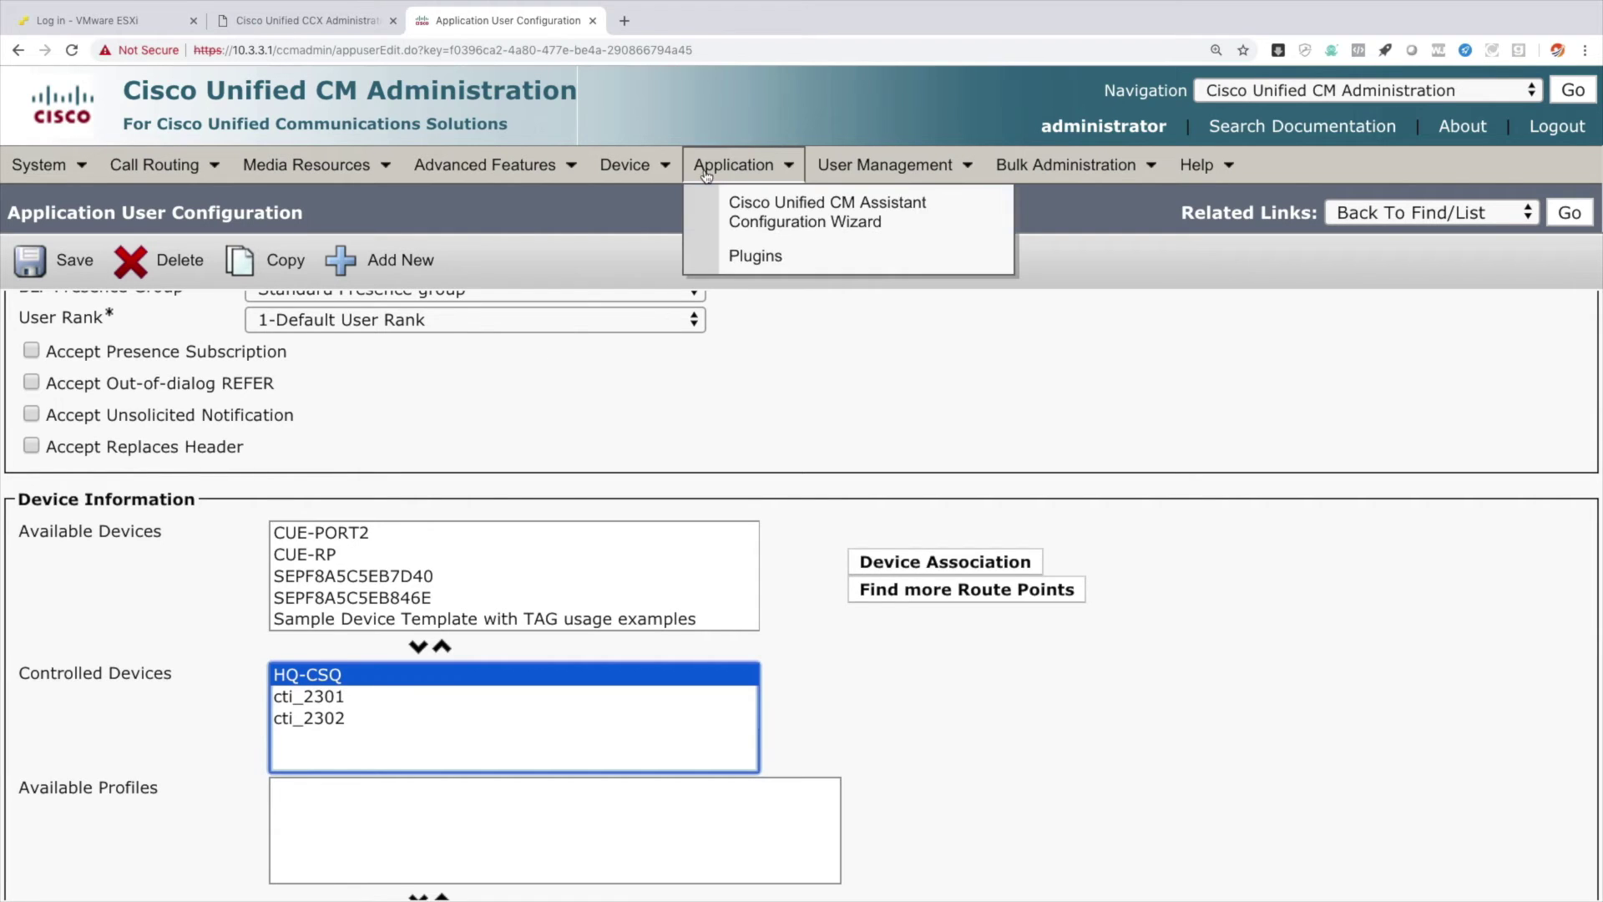
mouse_move(865, 171)
left_click(884, 212)
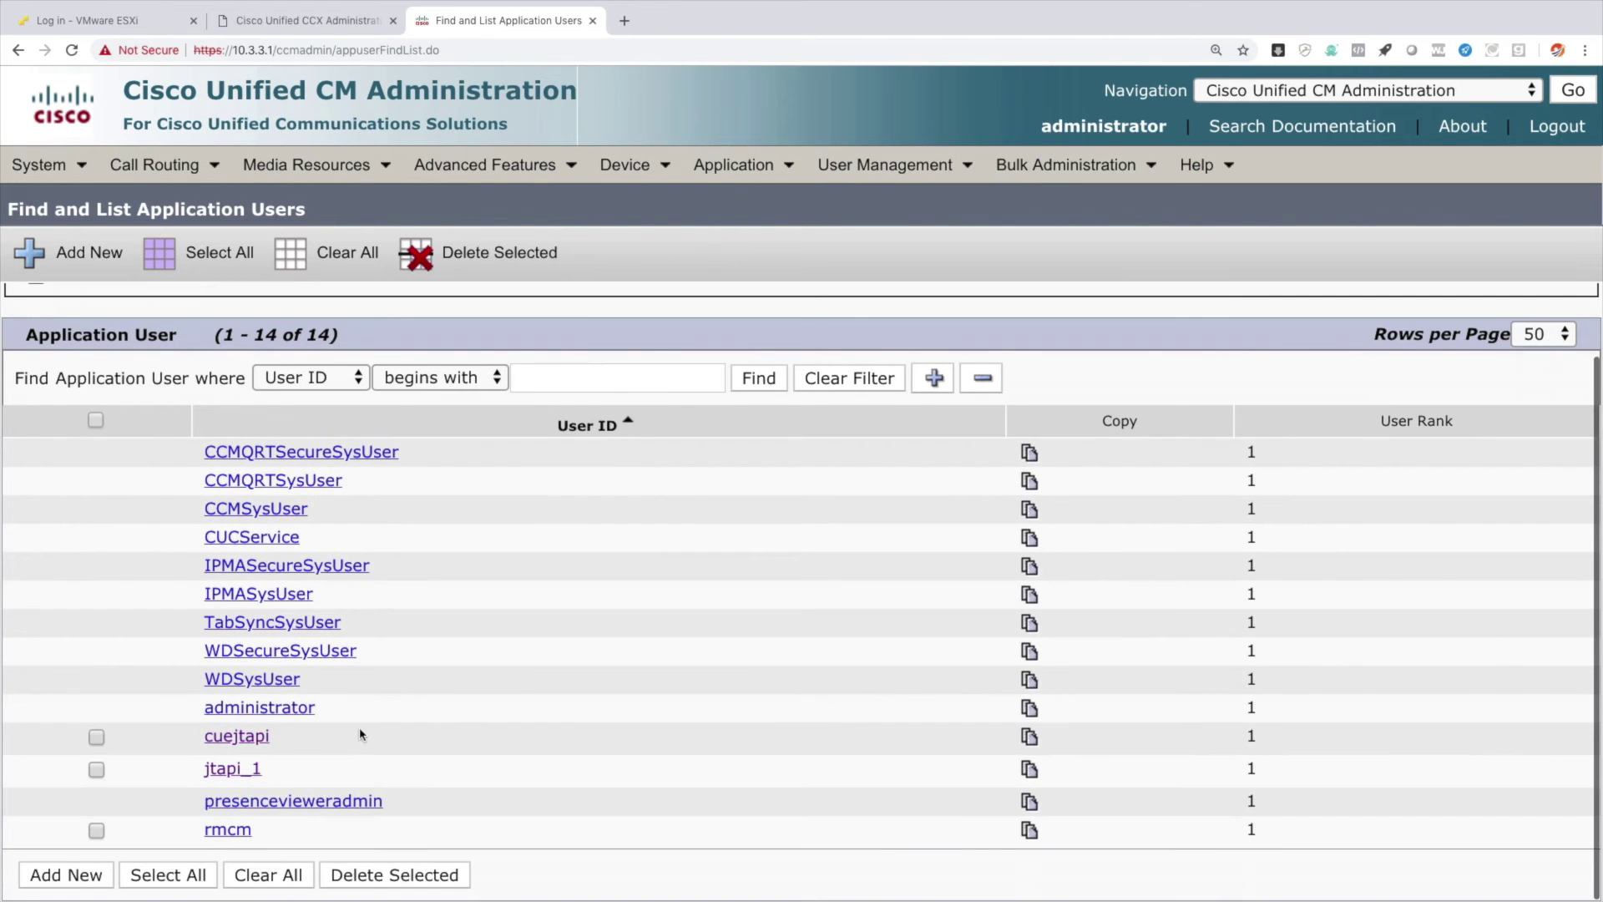
Associate HQ Phone 1 (SEPF8A5C5EB846E) and HQ Phone 2 (SEPF8A5C5EB7D40) with application user rmcm.
left_click(228, 833)
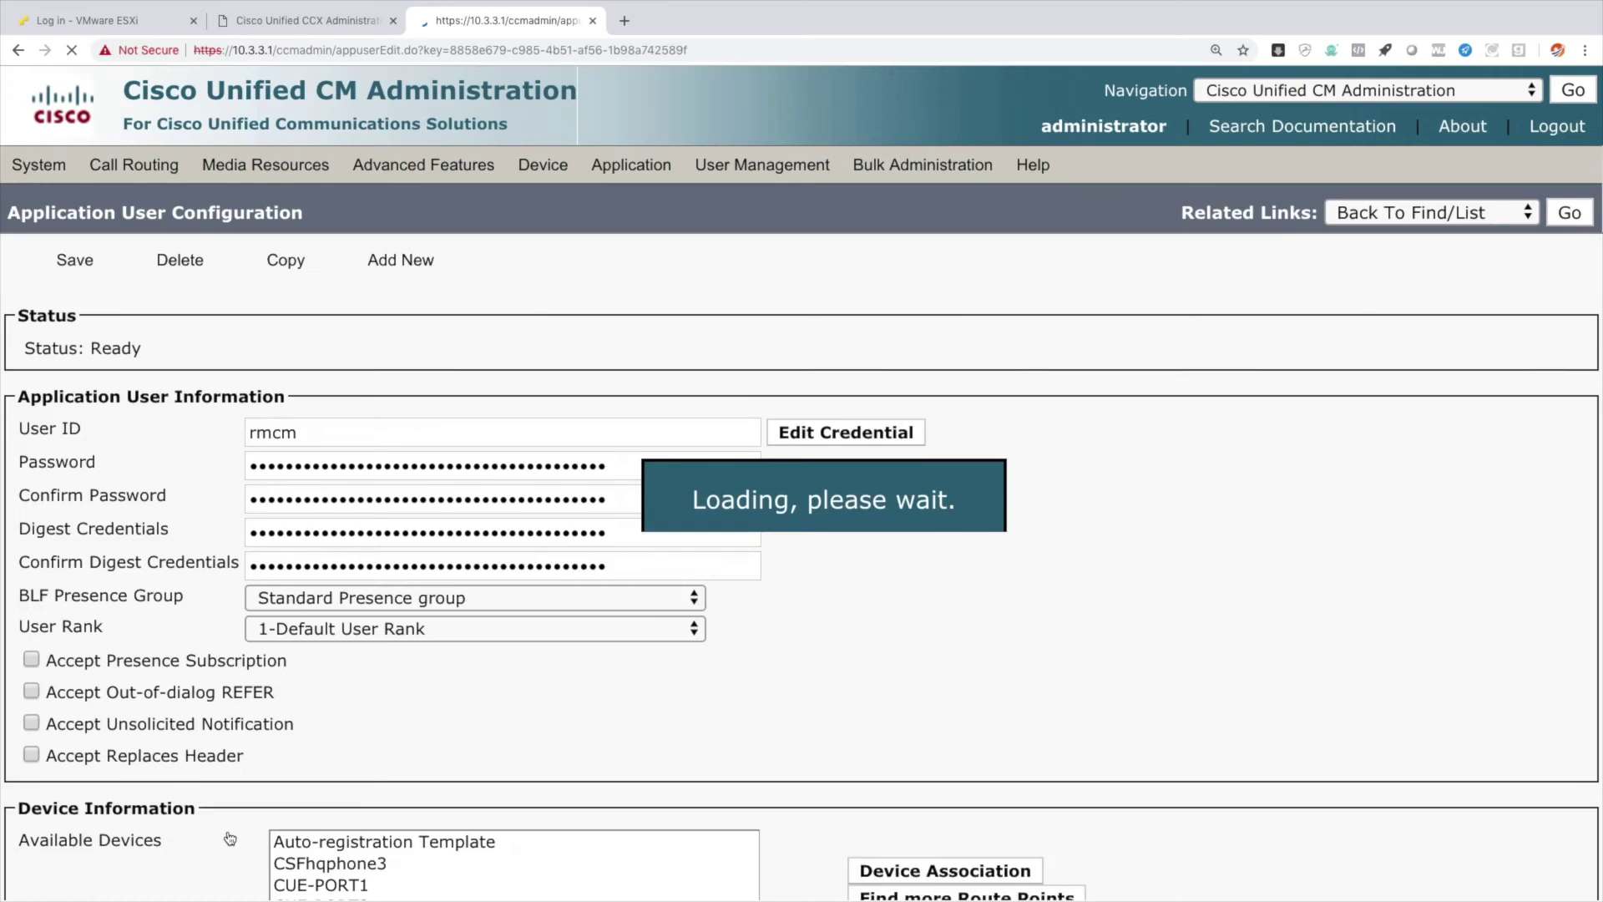
scroll(230, 838, "down", 6)
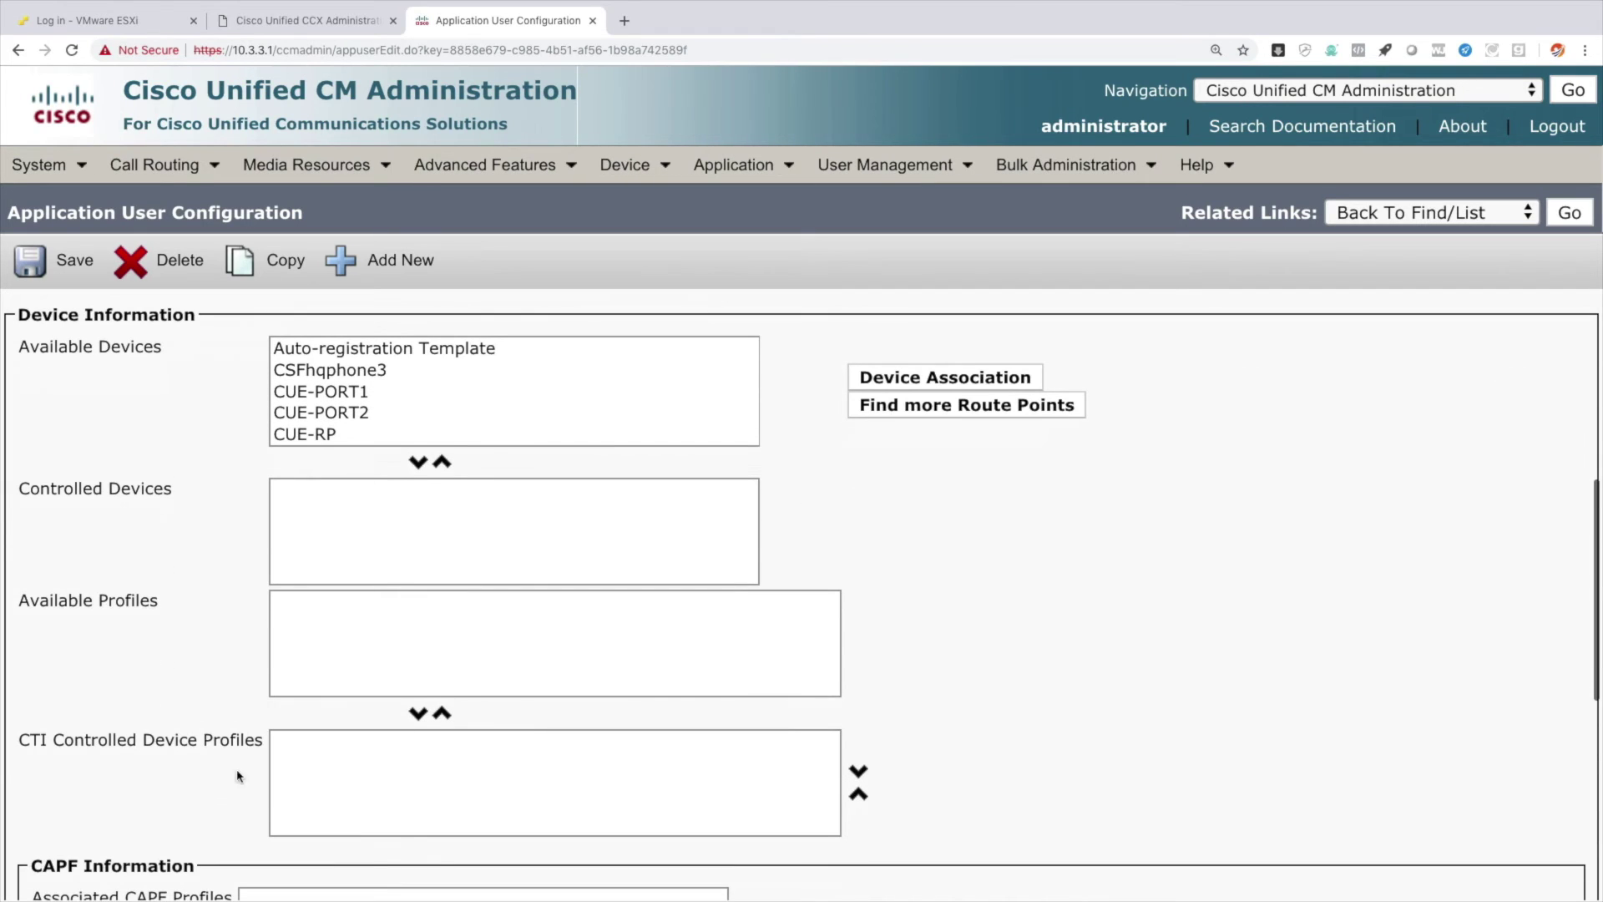
left_click_drag(176, 493, 19, 490)
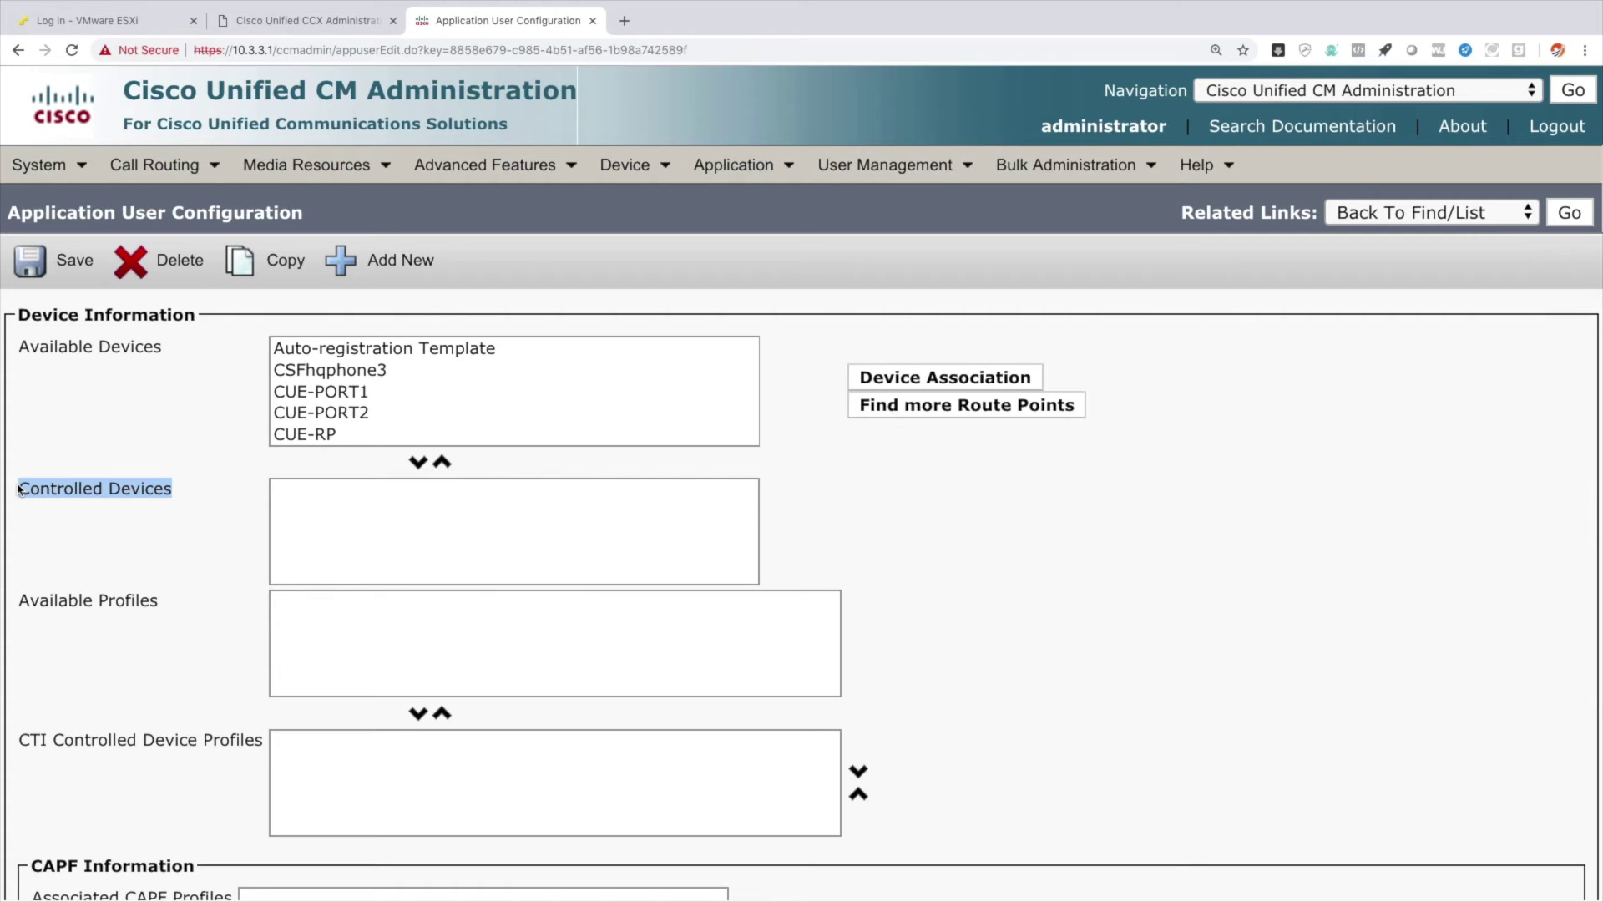
left_click(898, 377)
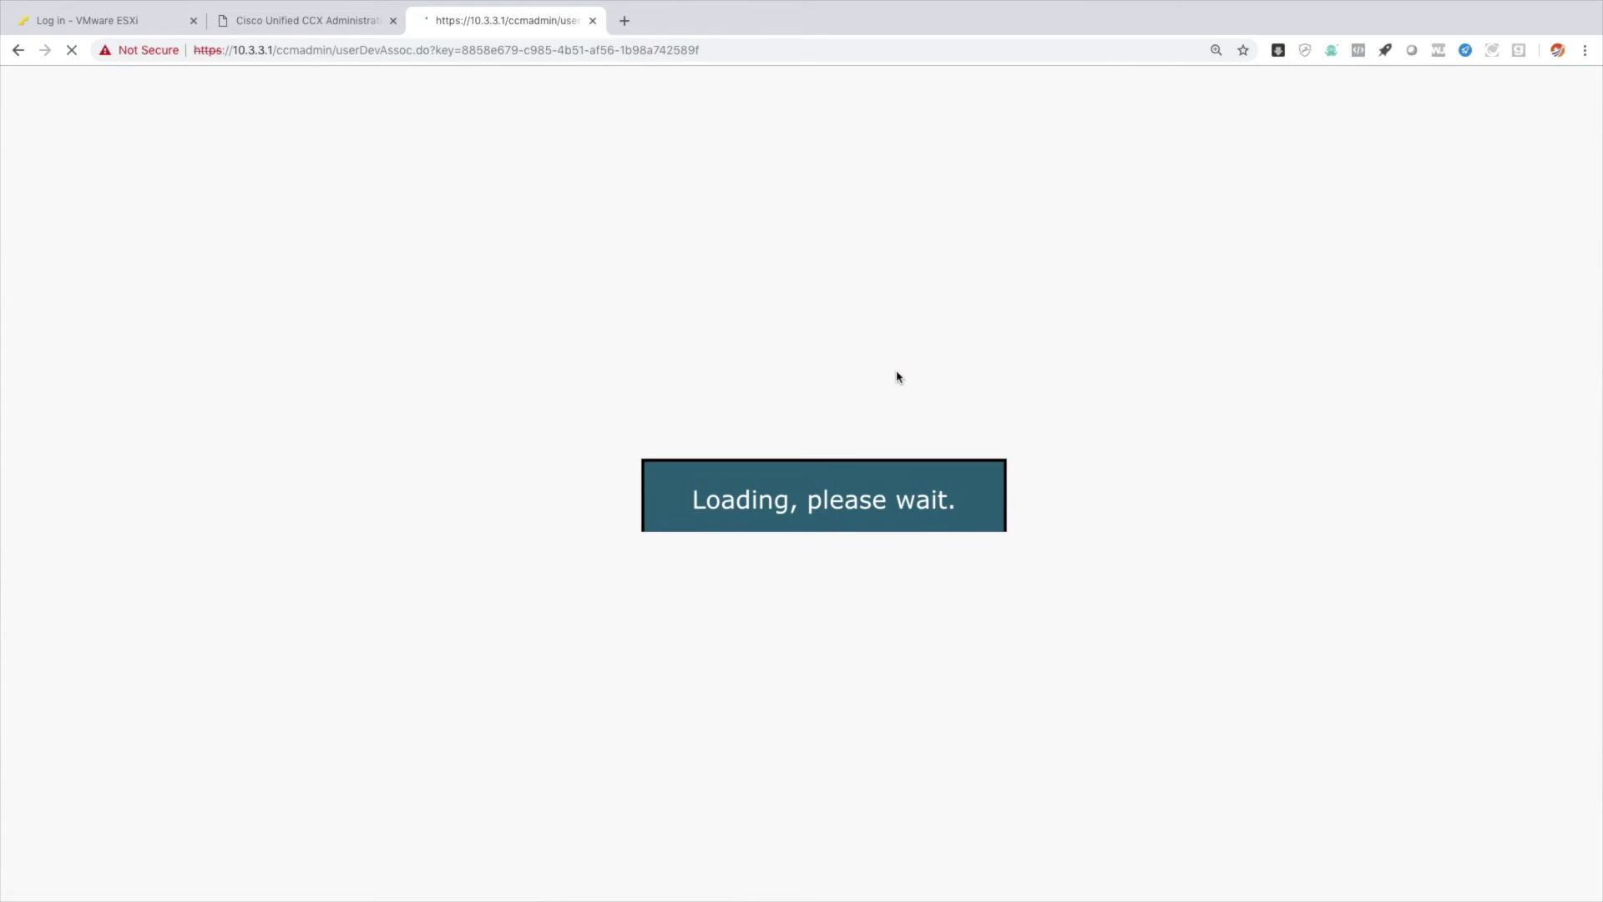
left_click(893, 324)
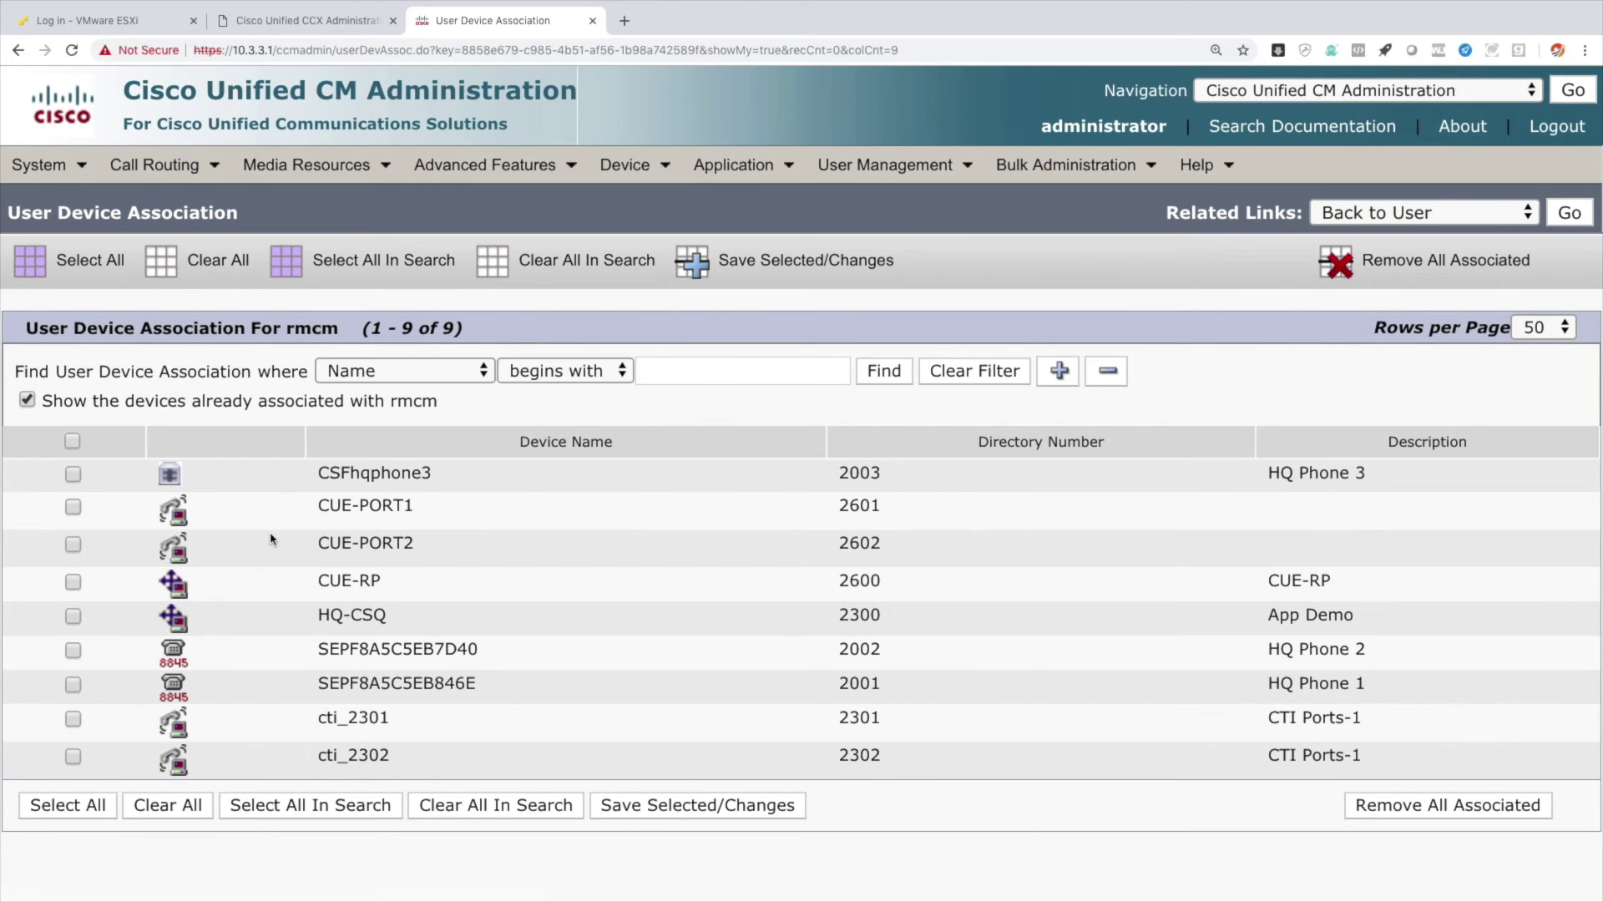
left_click(73, 684)
left_click(74, 650)
left_click(734, 261)
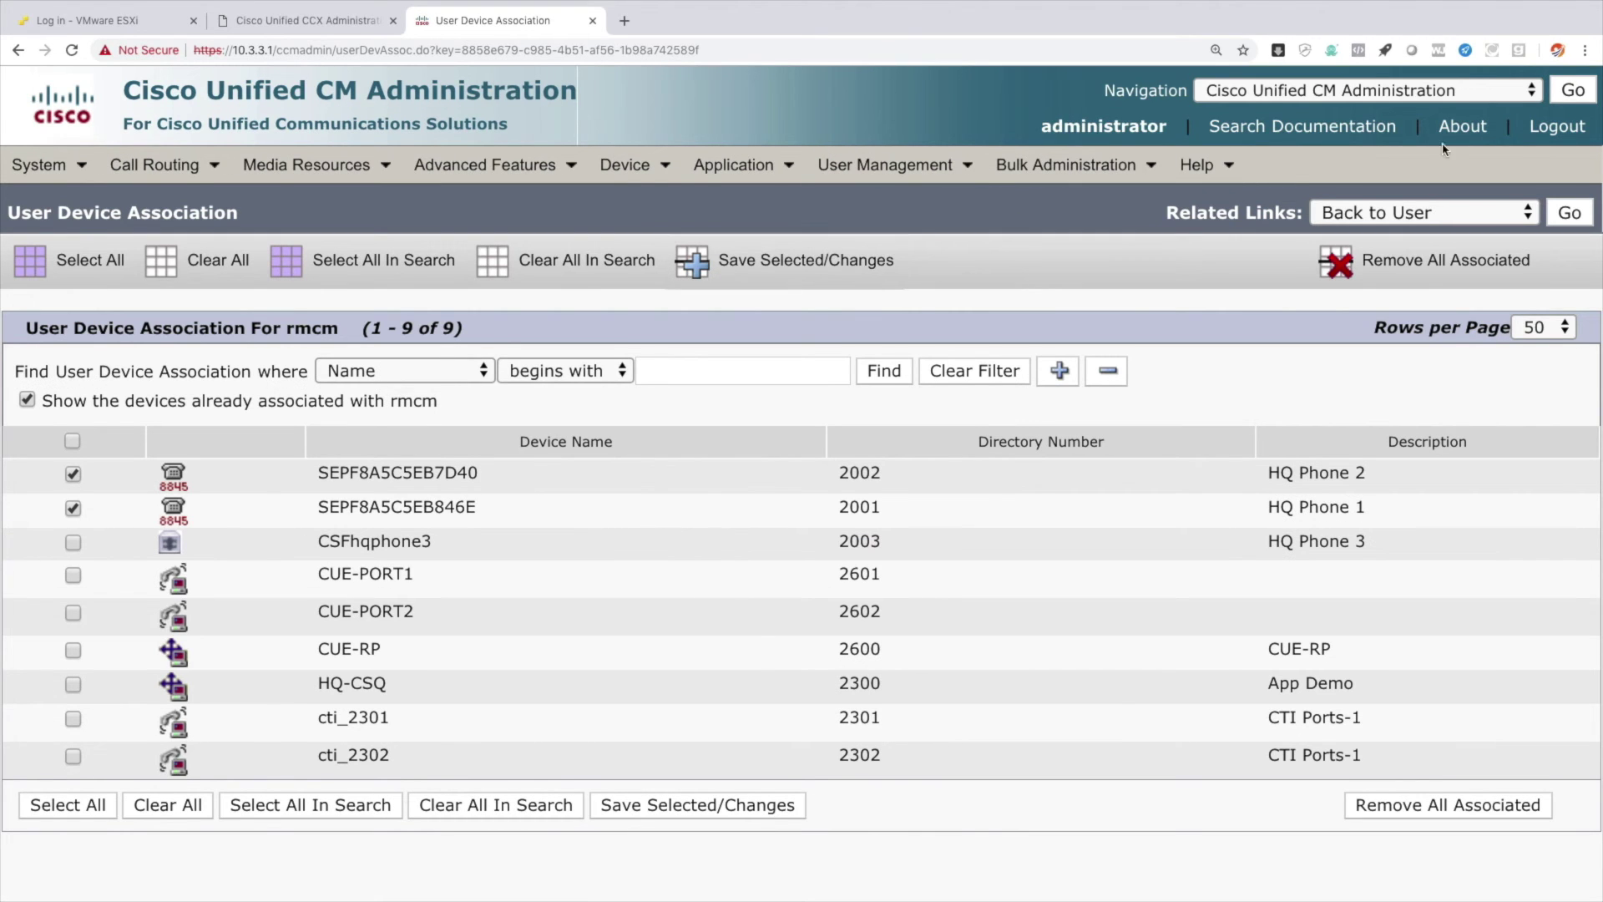
left_click(1572, 214)
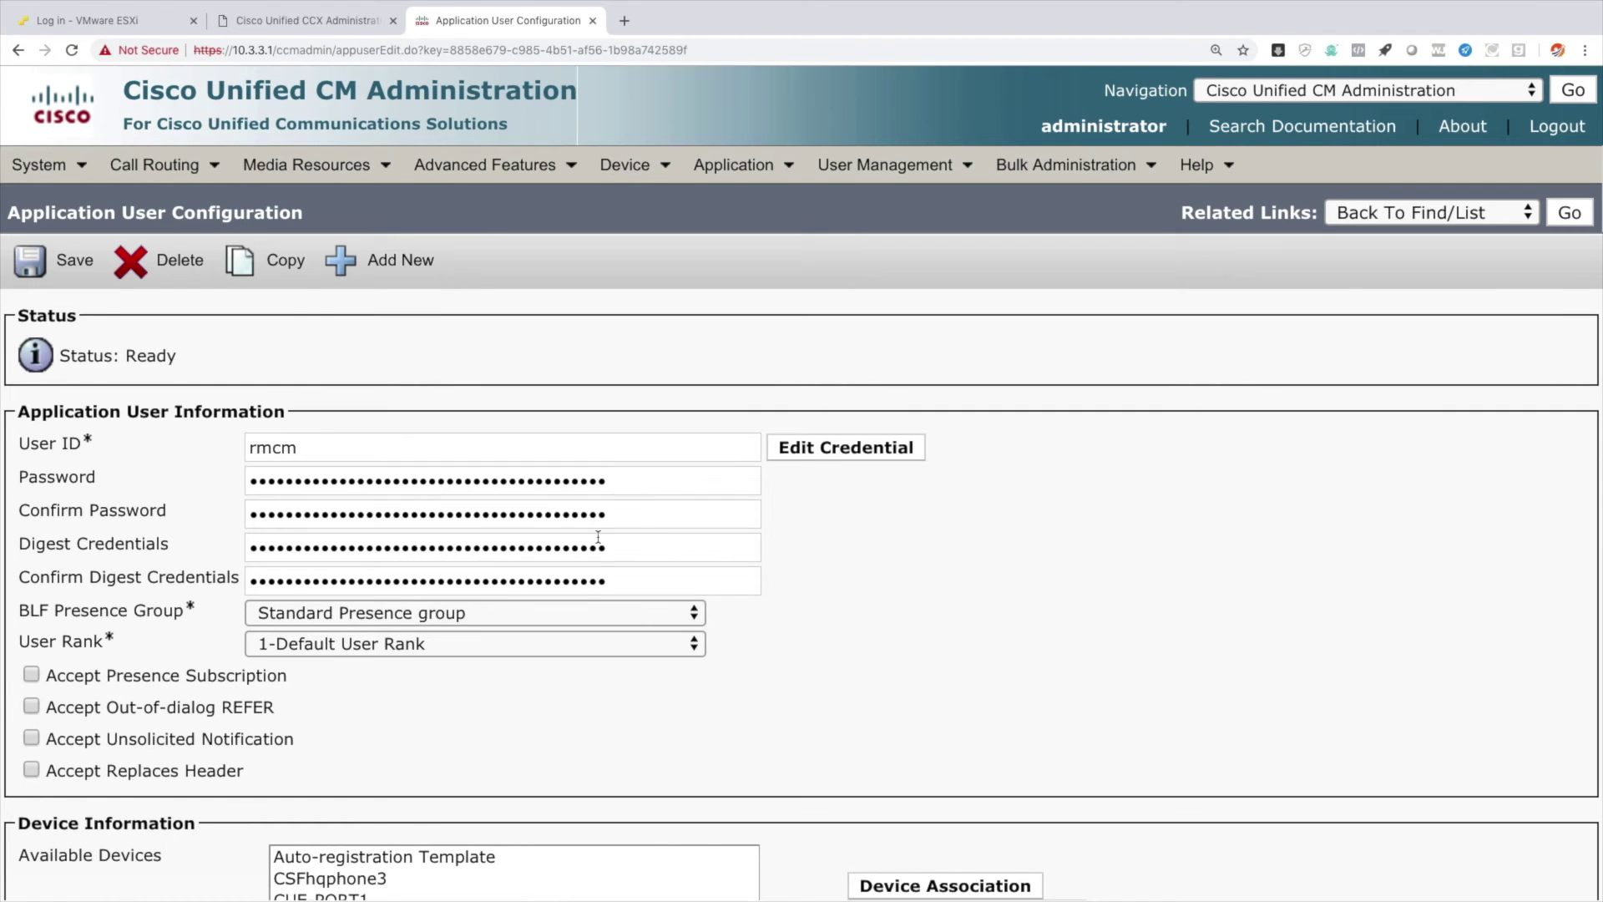
scroll(598, 443, "down", 5)
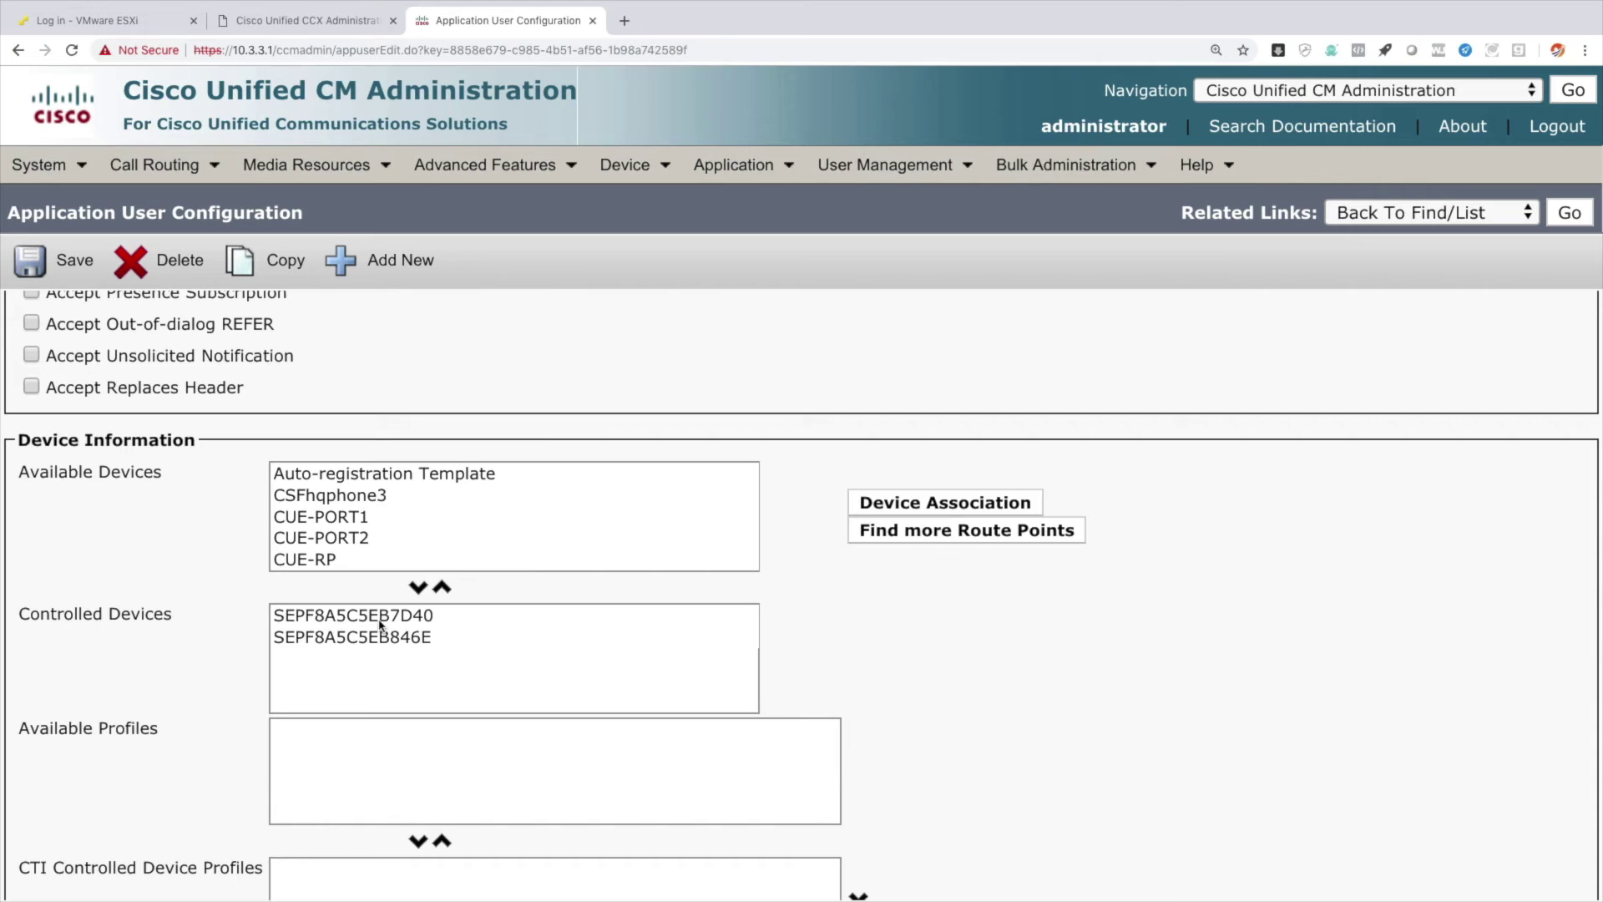
Add rmcm to the Standard CTI Allow Control of Phones supporting Rollover Mode group and save.
scroll(540, 754, "down", 10)
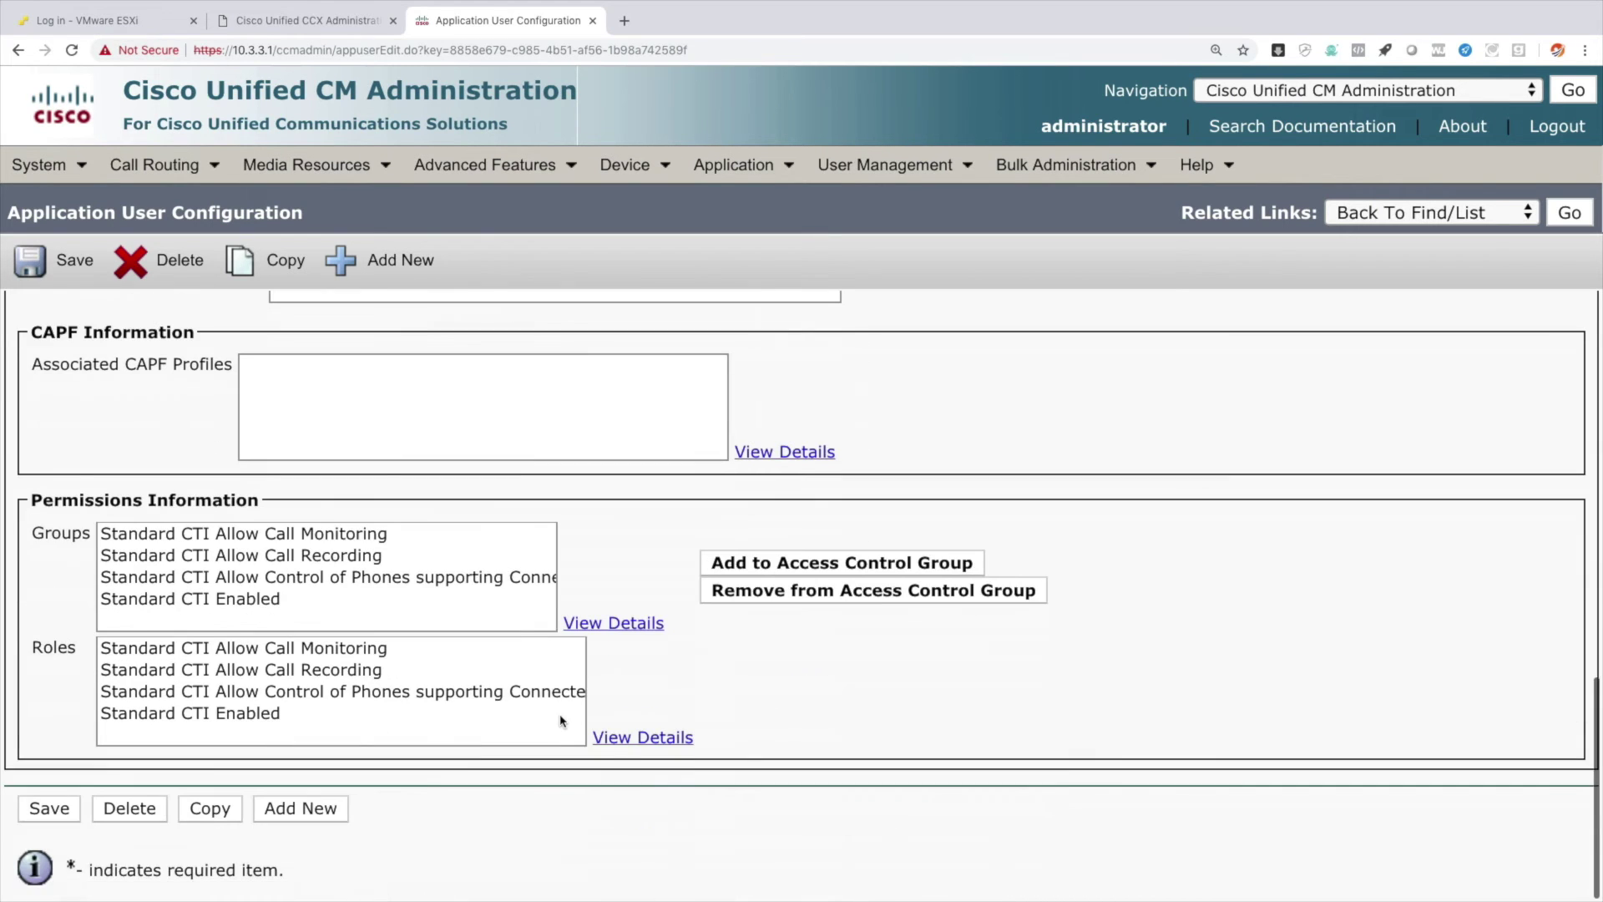
left_click(868, 567)
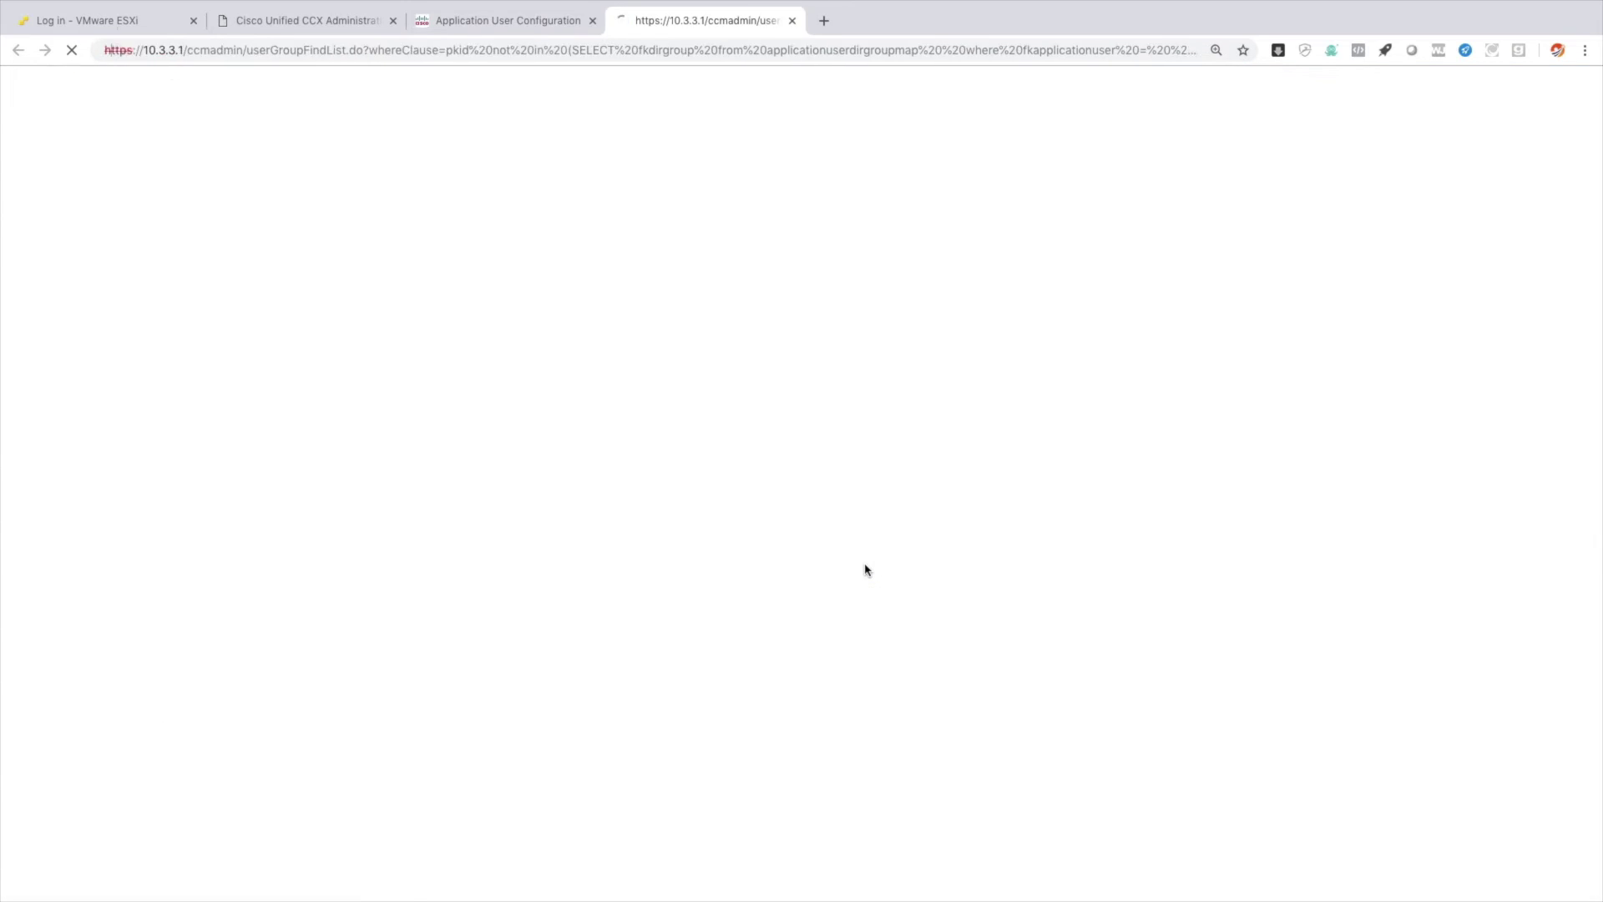
left_click(770, 191)
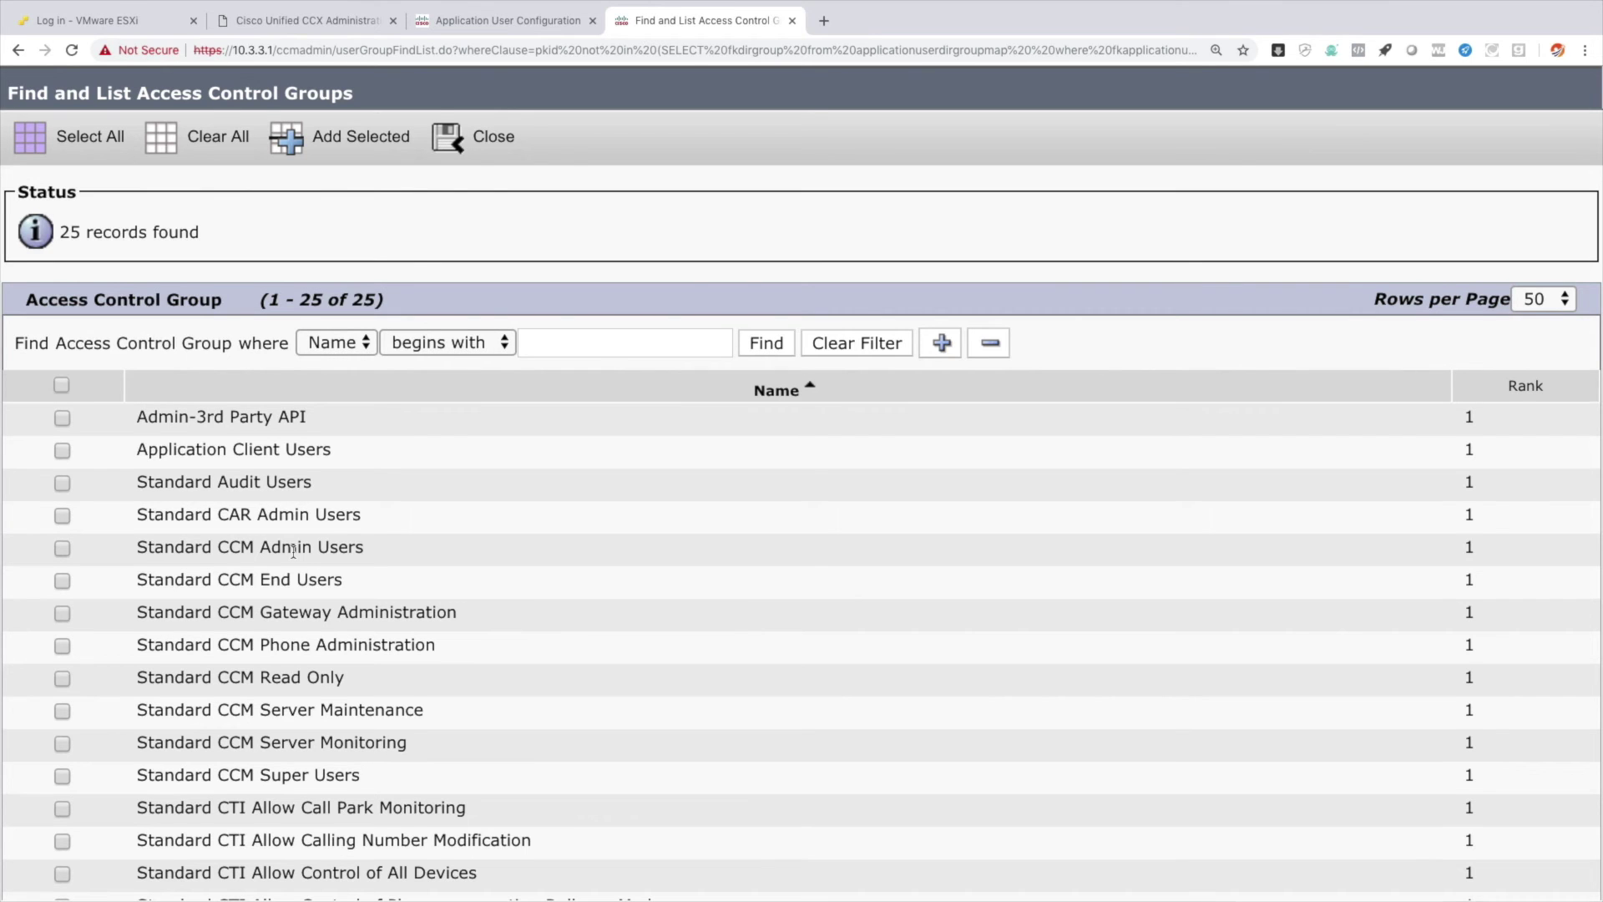
scroll(293, 551, "down", 3)
scroll(309, 562, "down", 2)
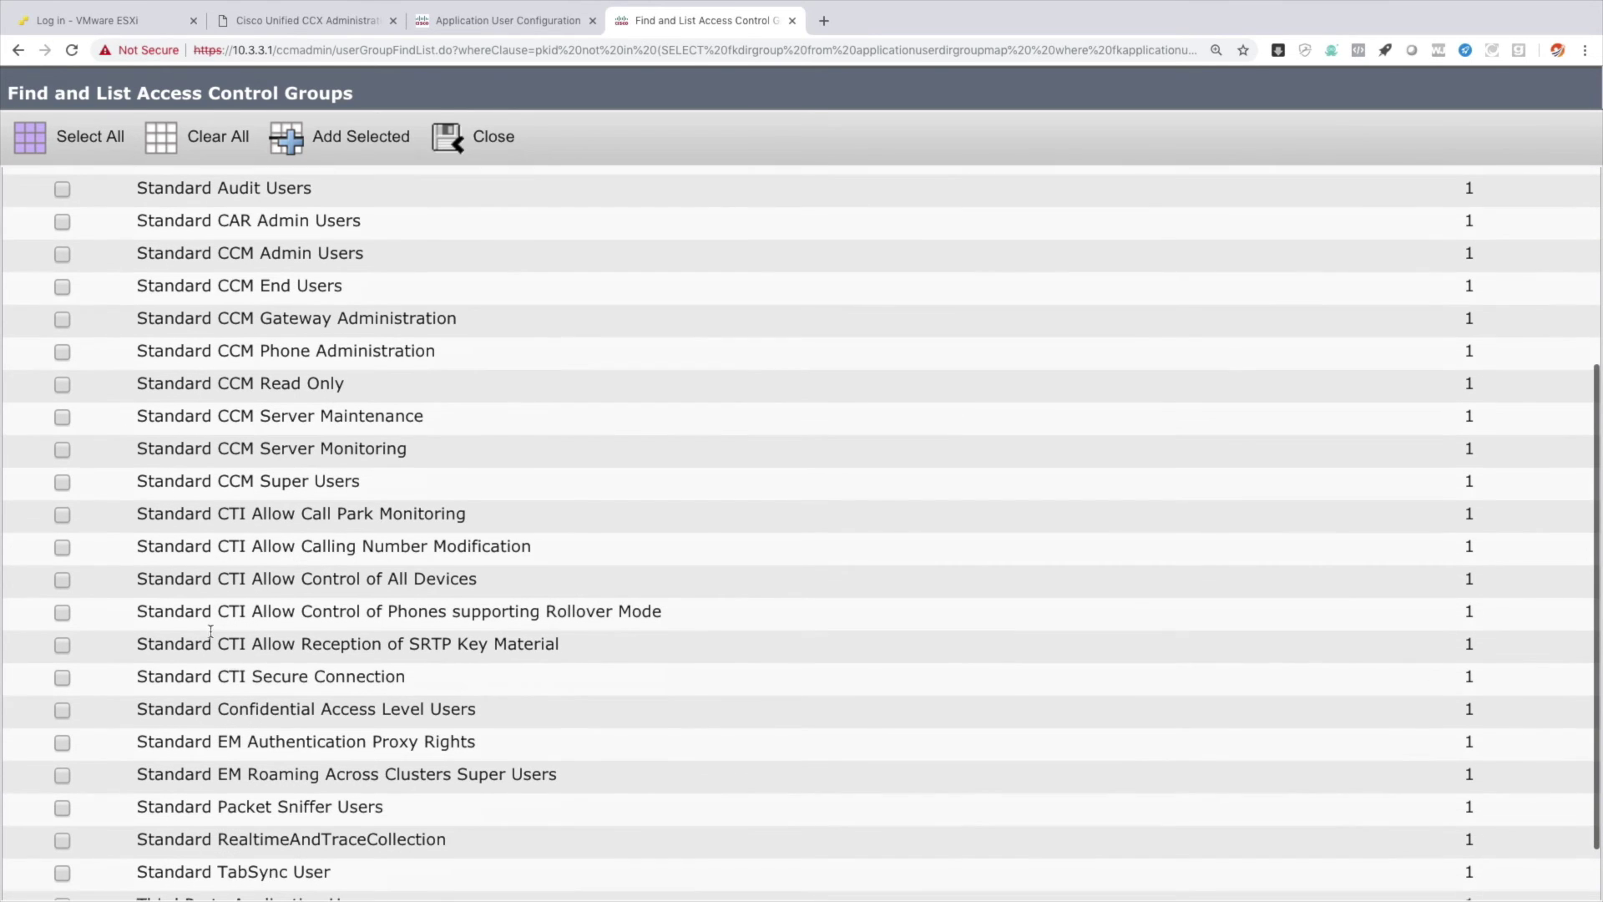
left_click(63, 613)
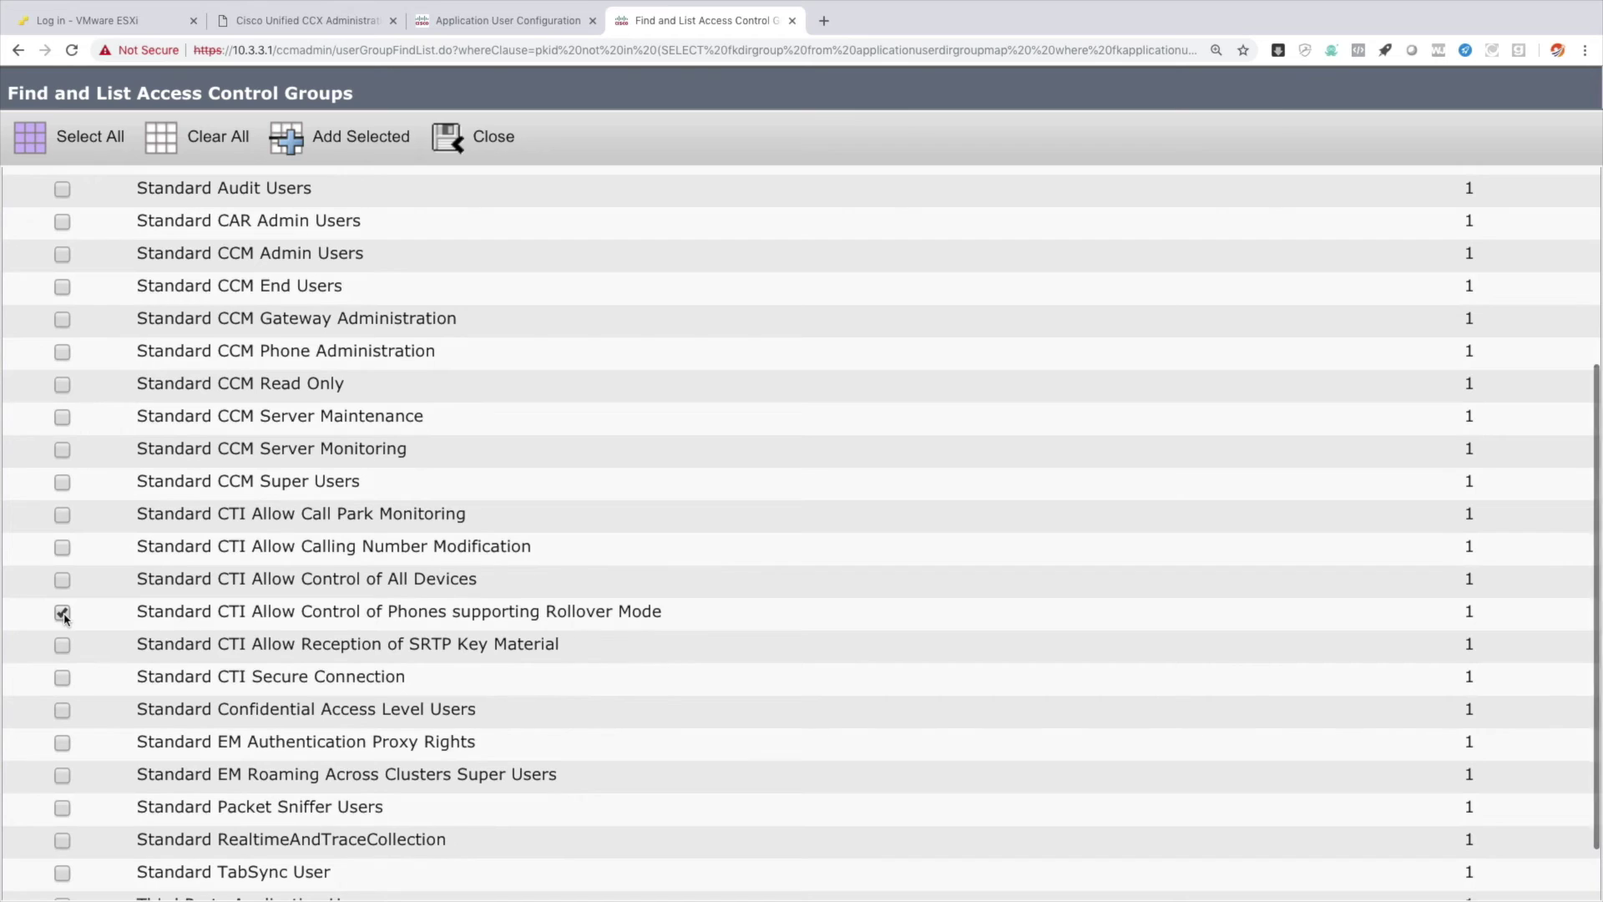
left_click(341, 142)
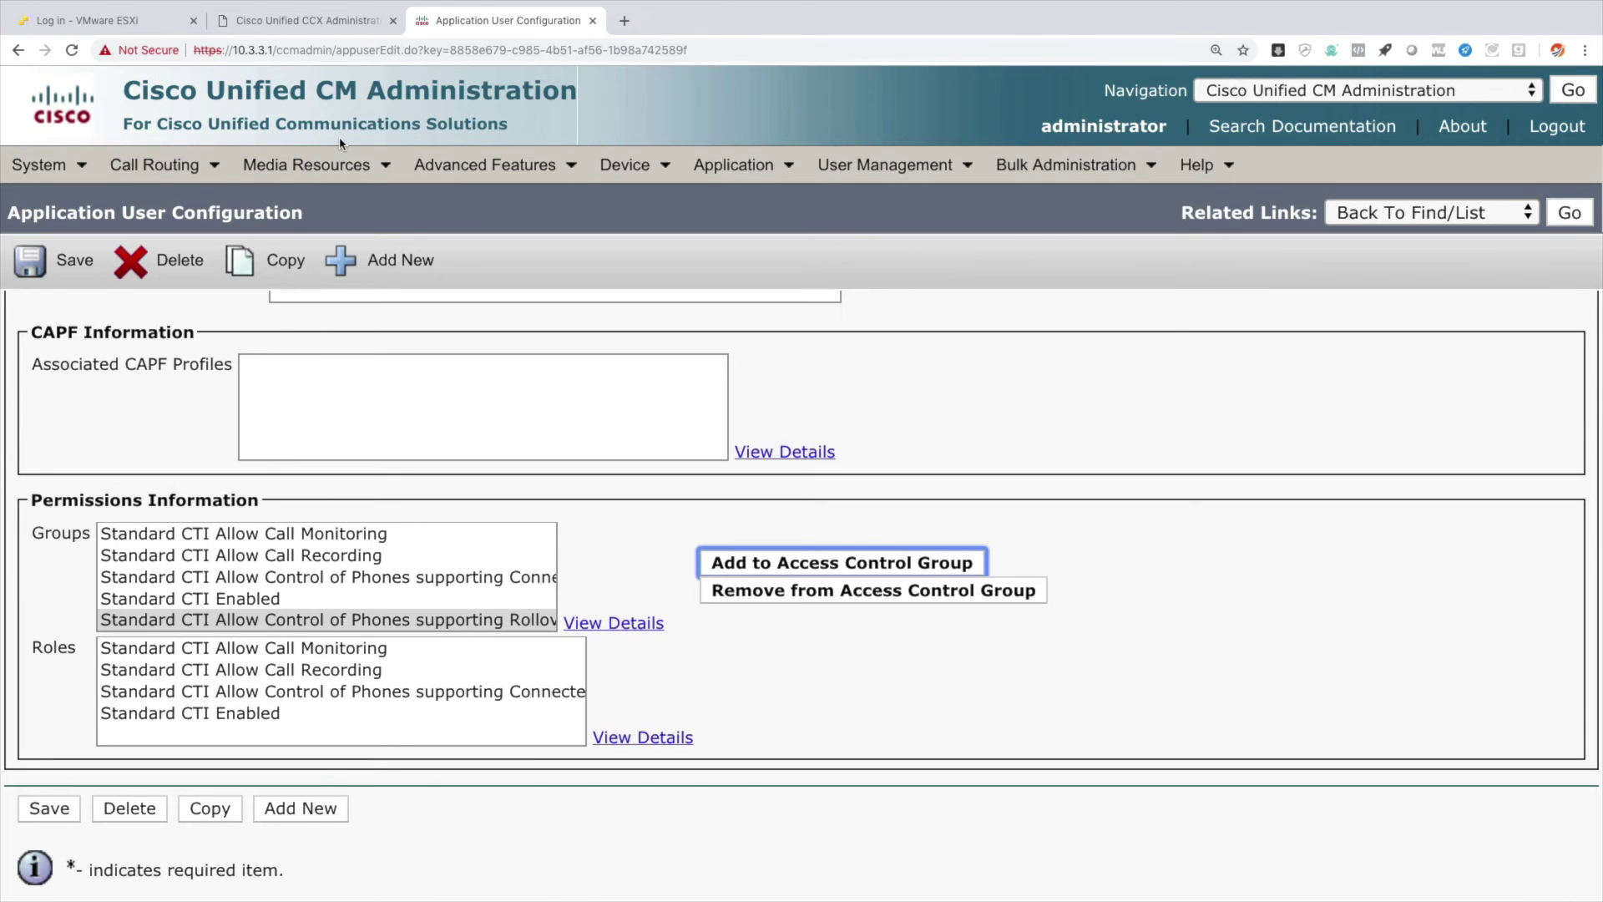
left_click(61, 810)
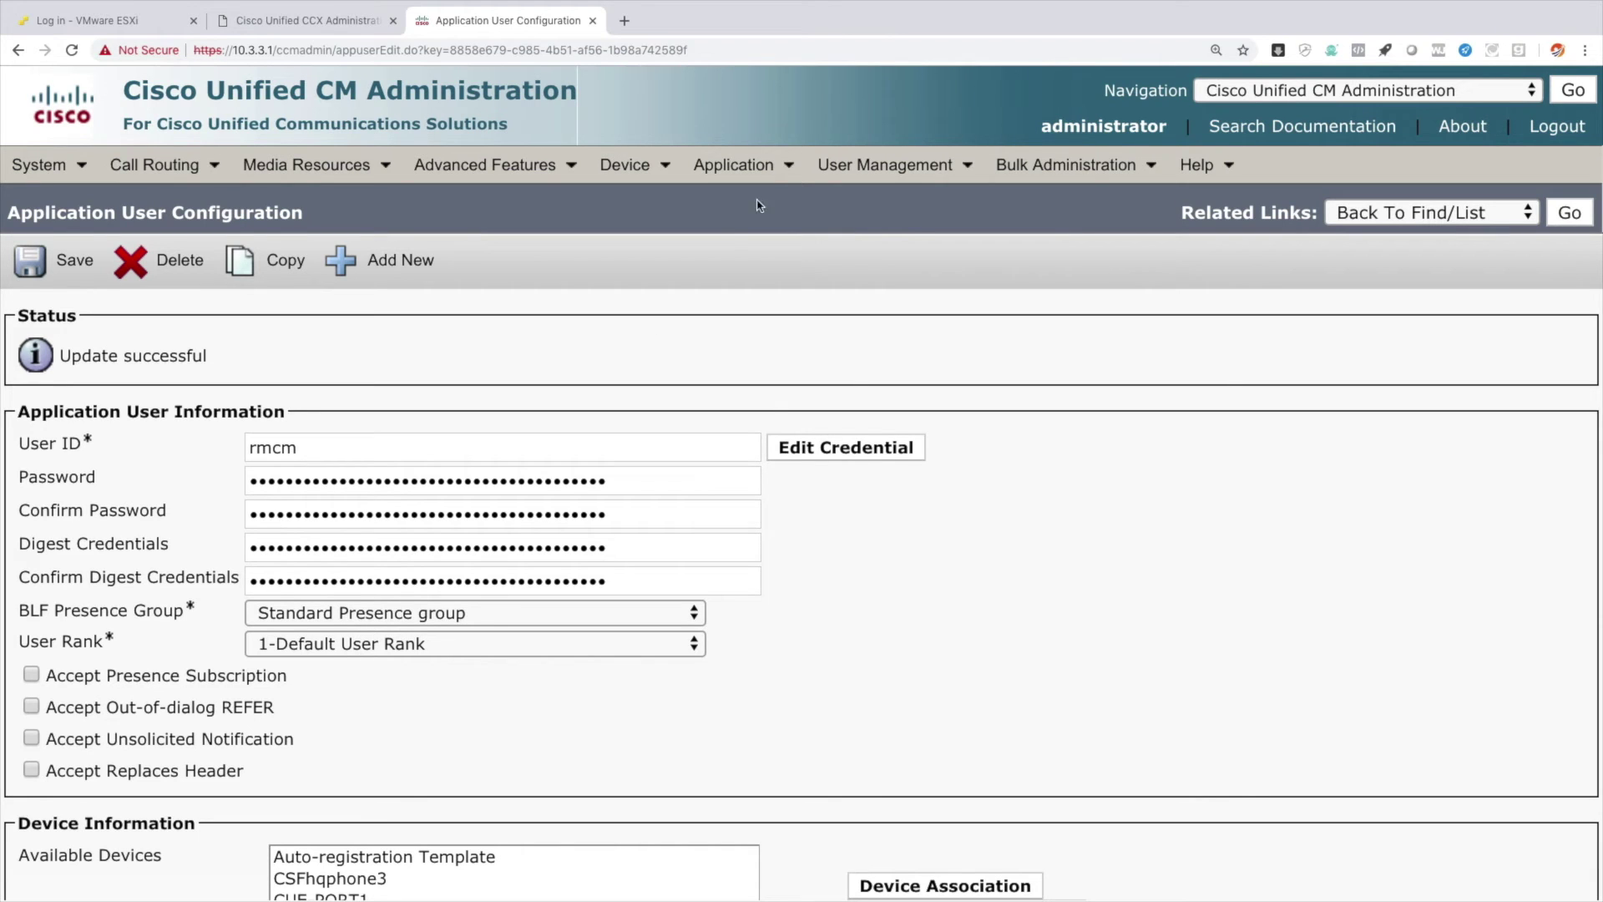
Add end user hqphone1 to the CTI Connected Xfer and conf and Rollover Mode groups, and save.
mouse_move(868, 165)
left_click(887, 239)
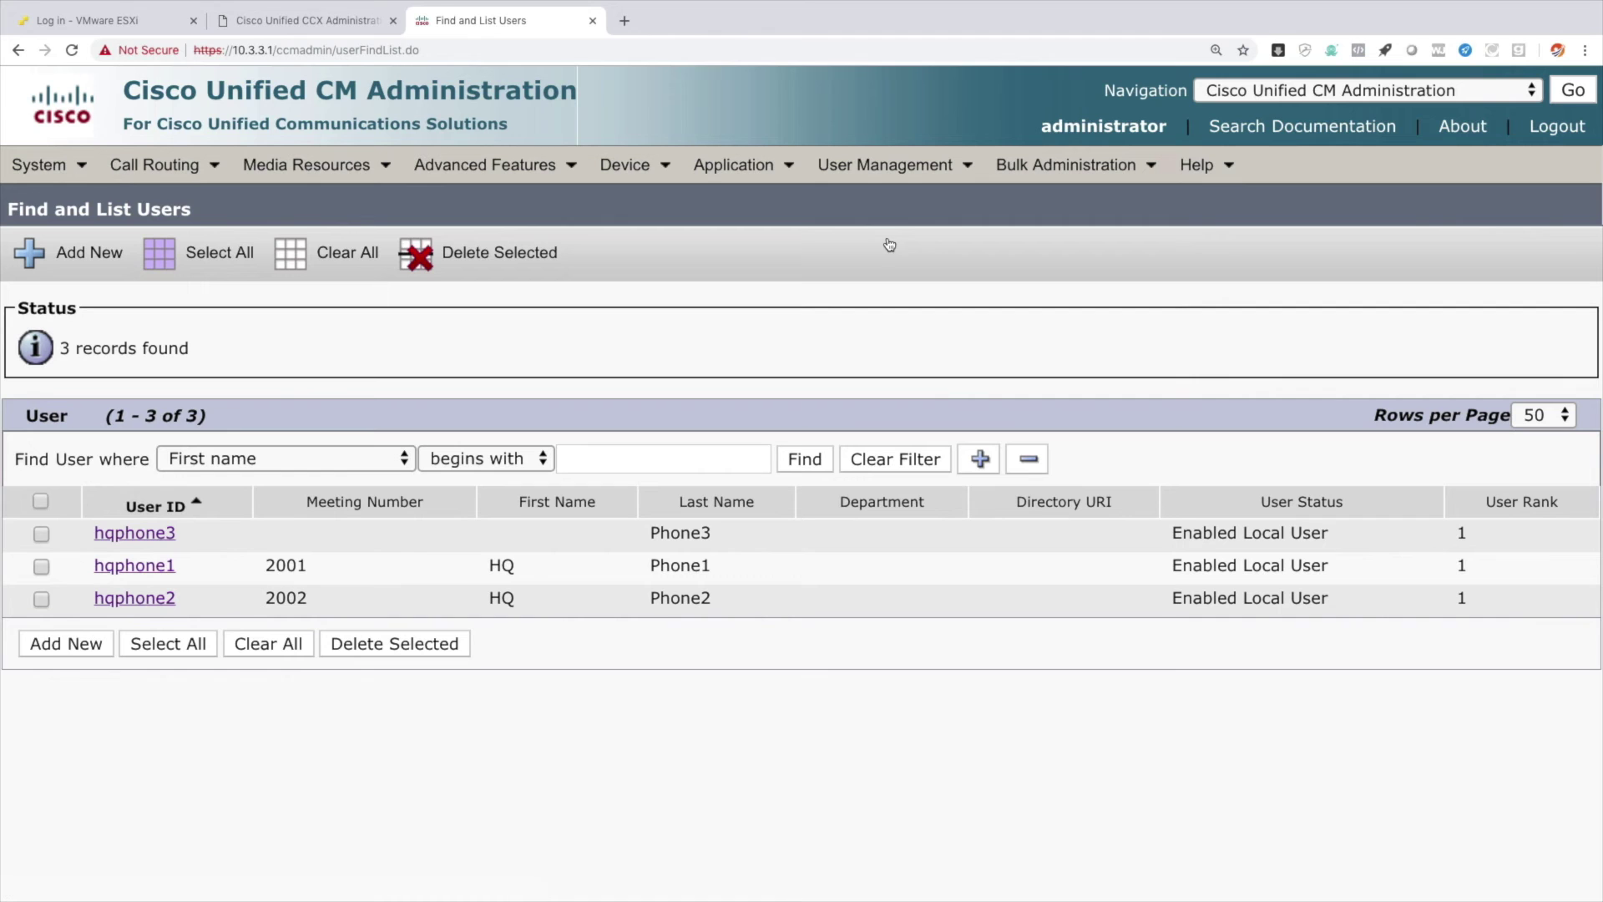
left_click(135, 567)
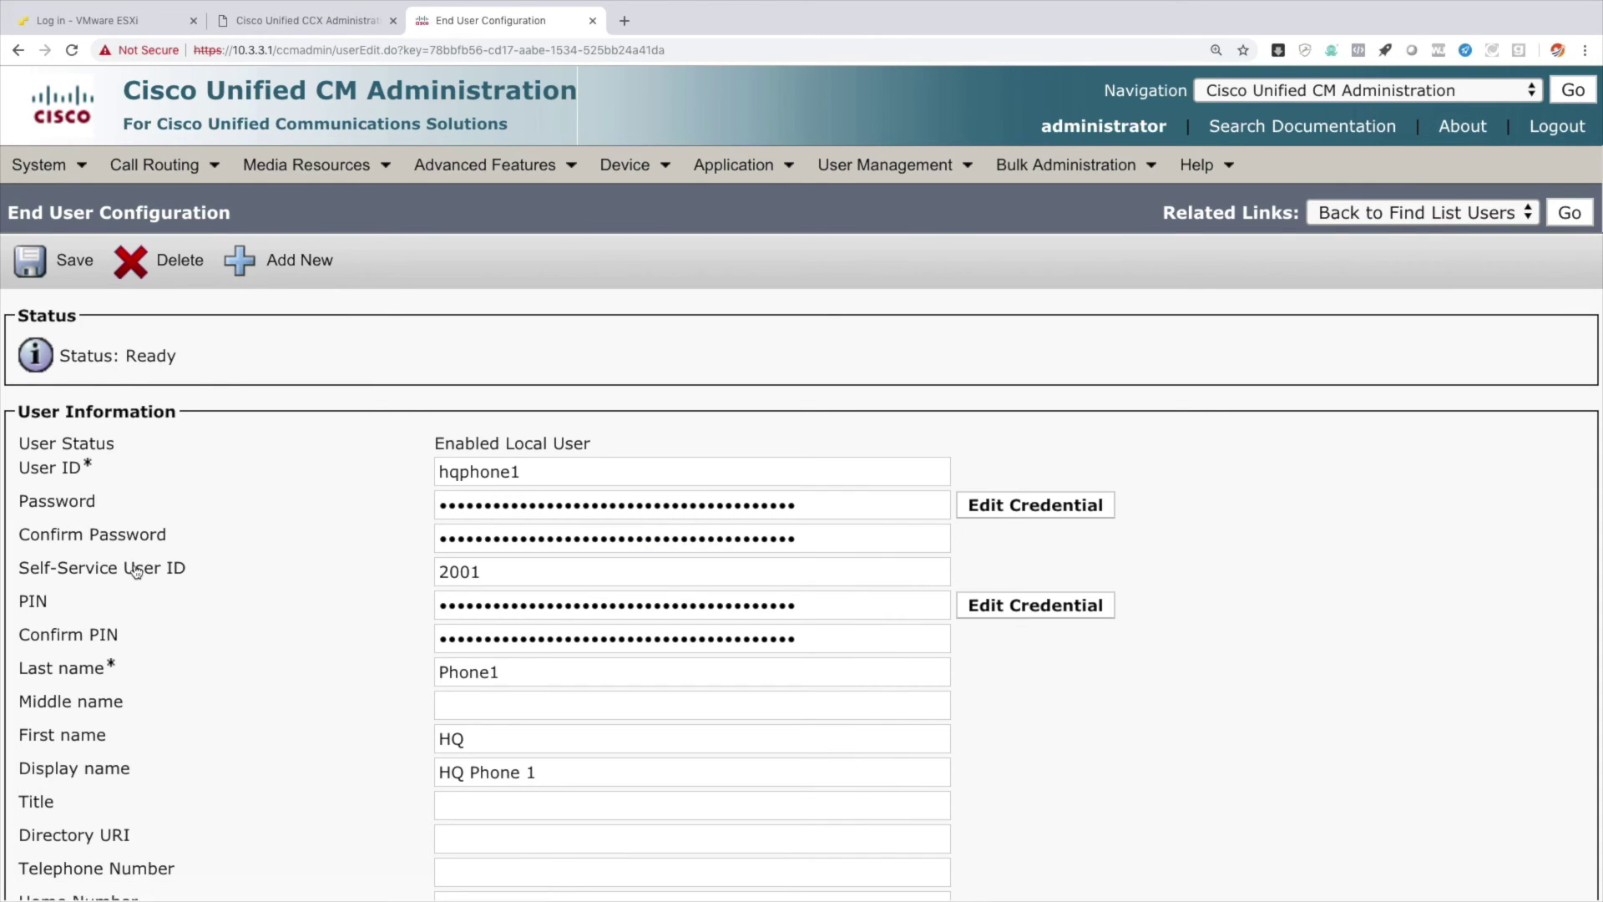
scroll(412, 555, "down", 20)
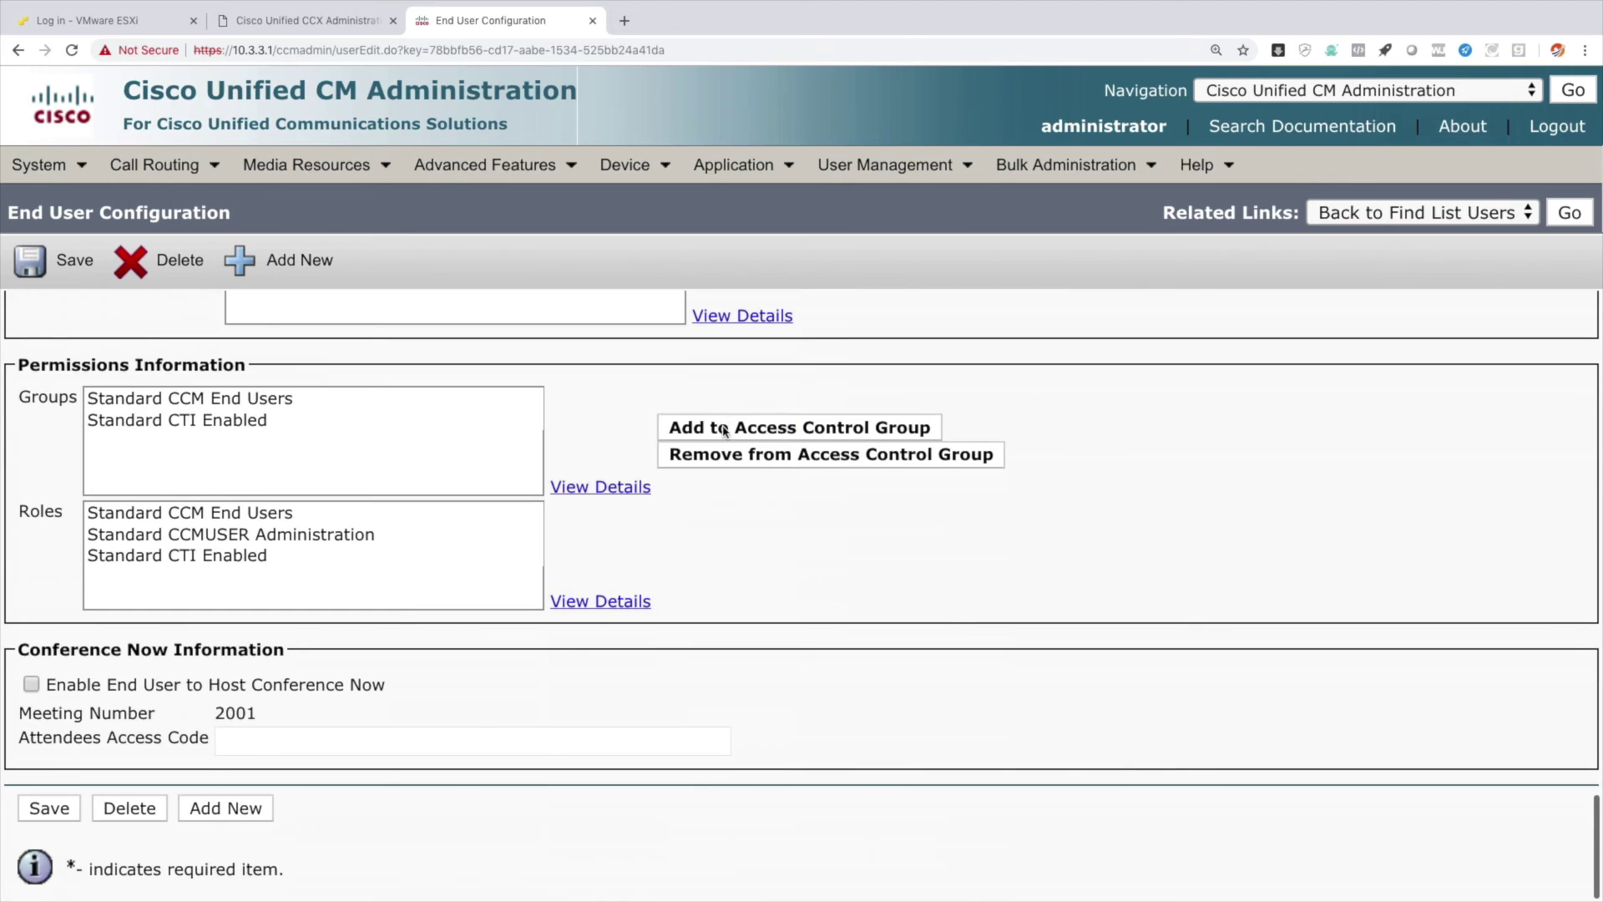
left_click(726, 426)
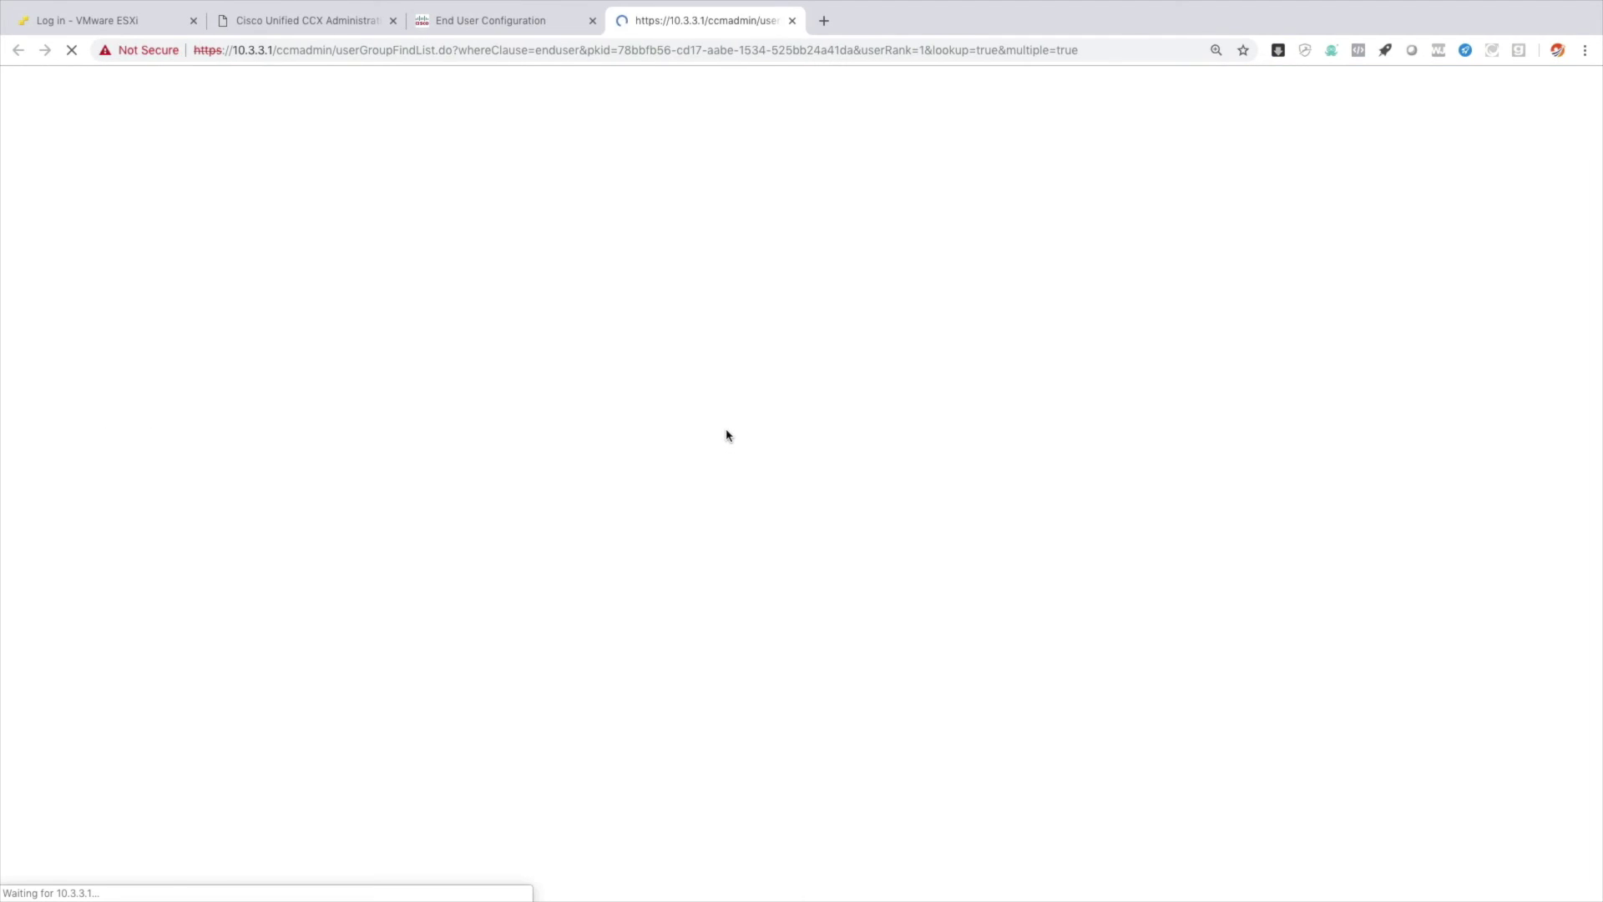
scroll(330, 659, "down", 5)
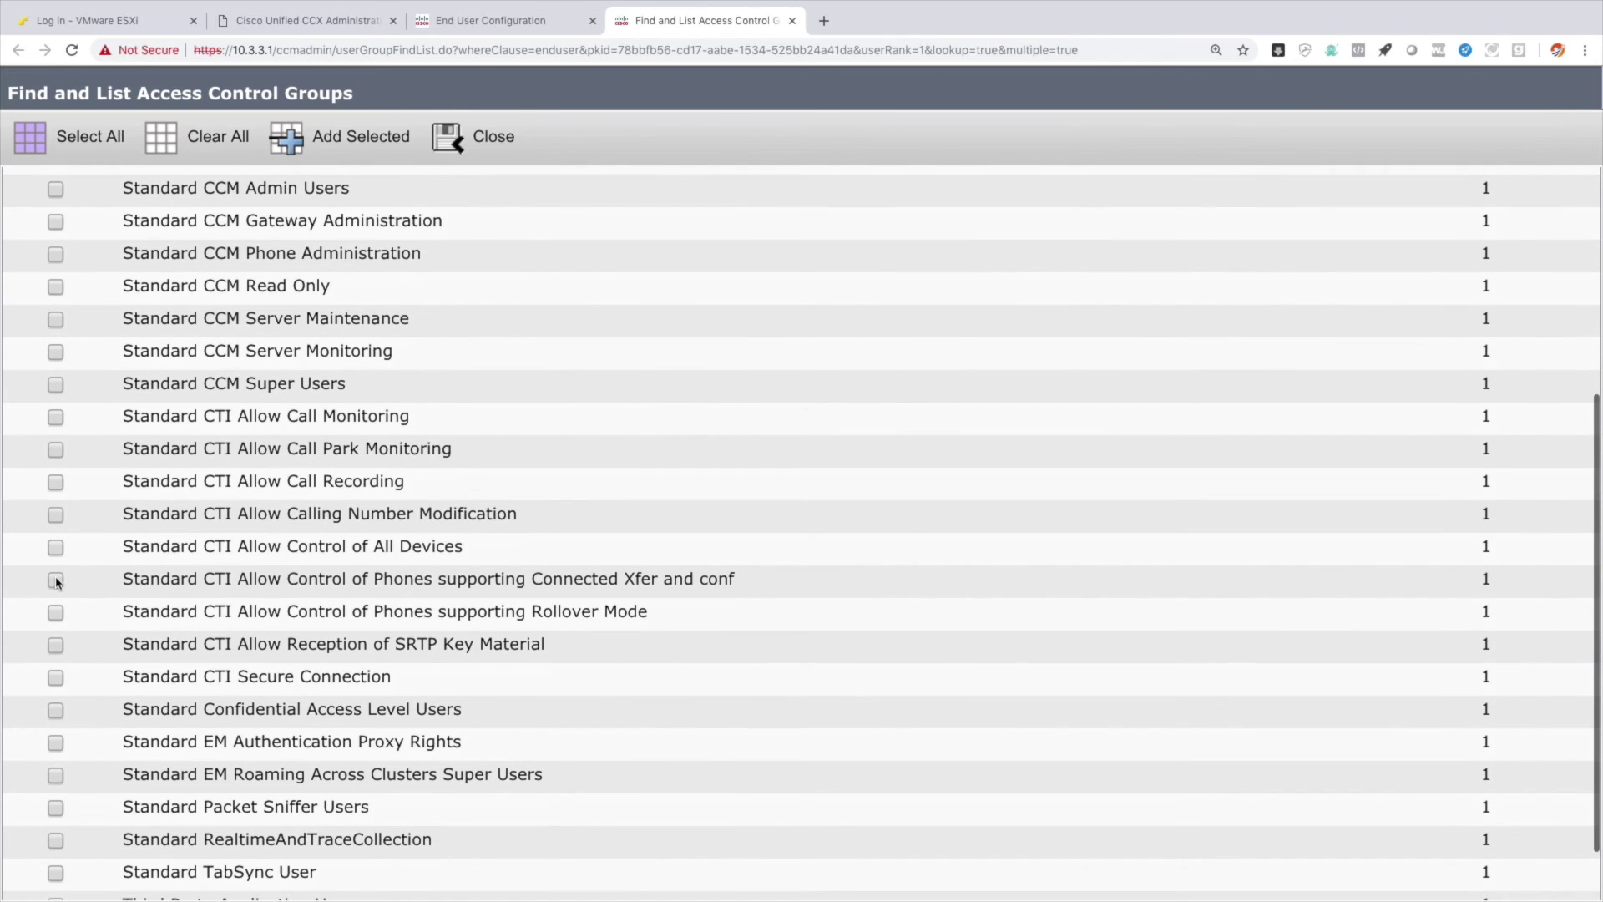
left_click(56, 580)
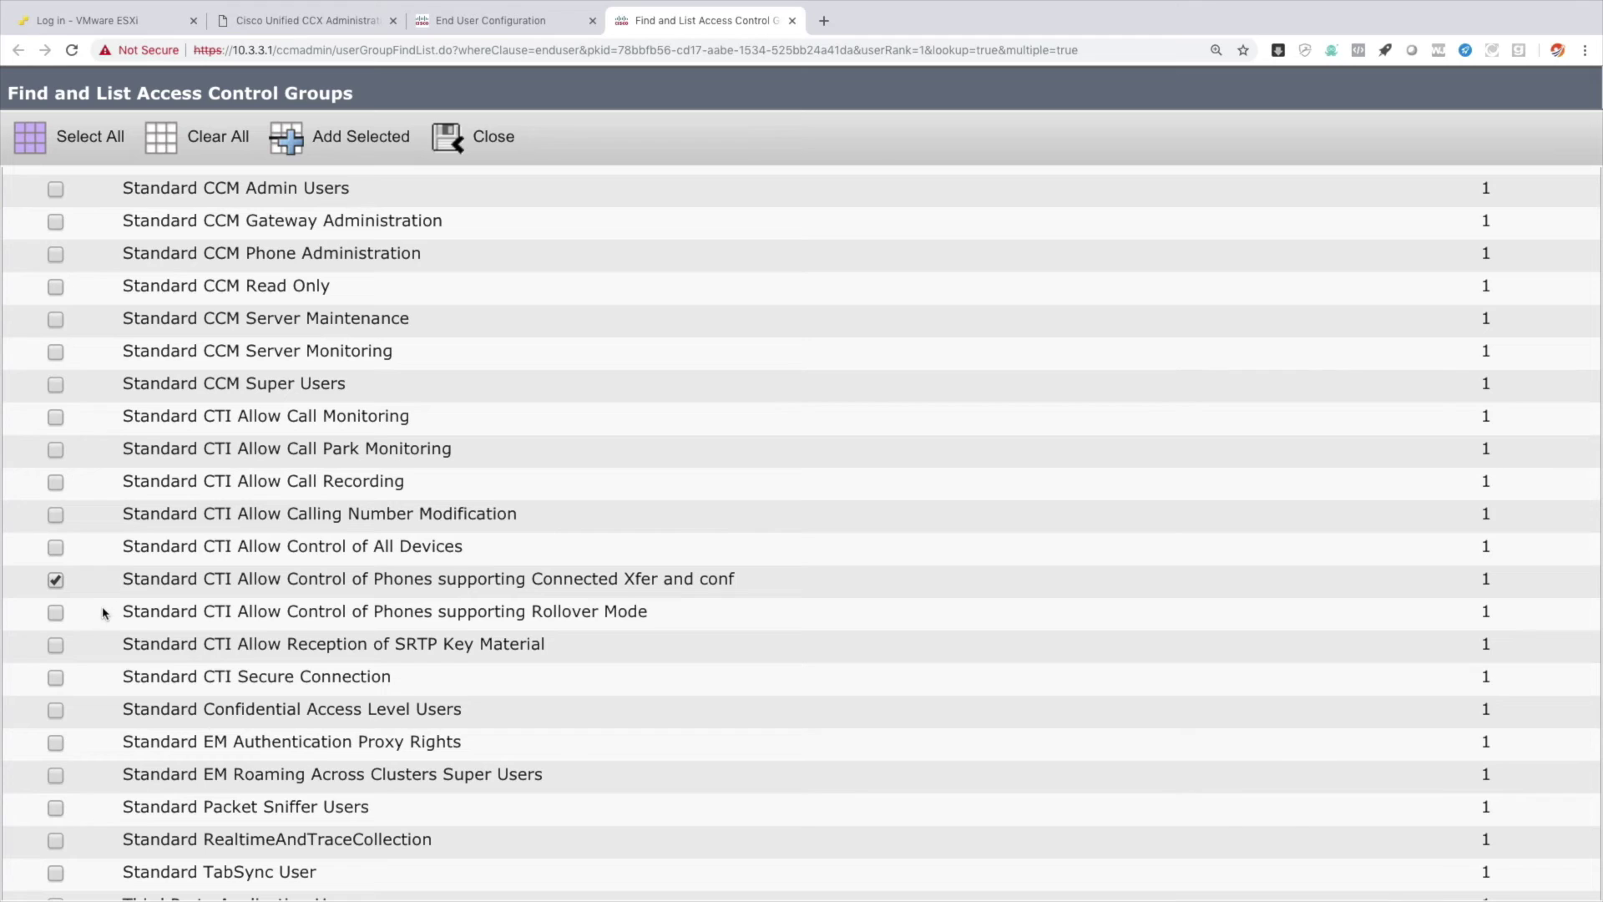
left_click(56, 612)
left_click(367, 136)
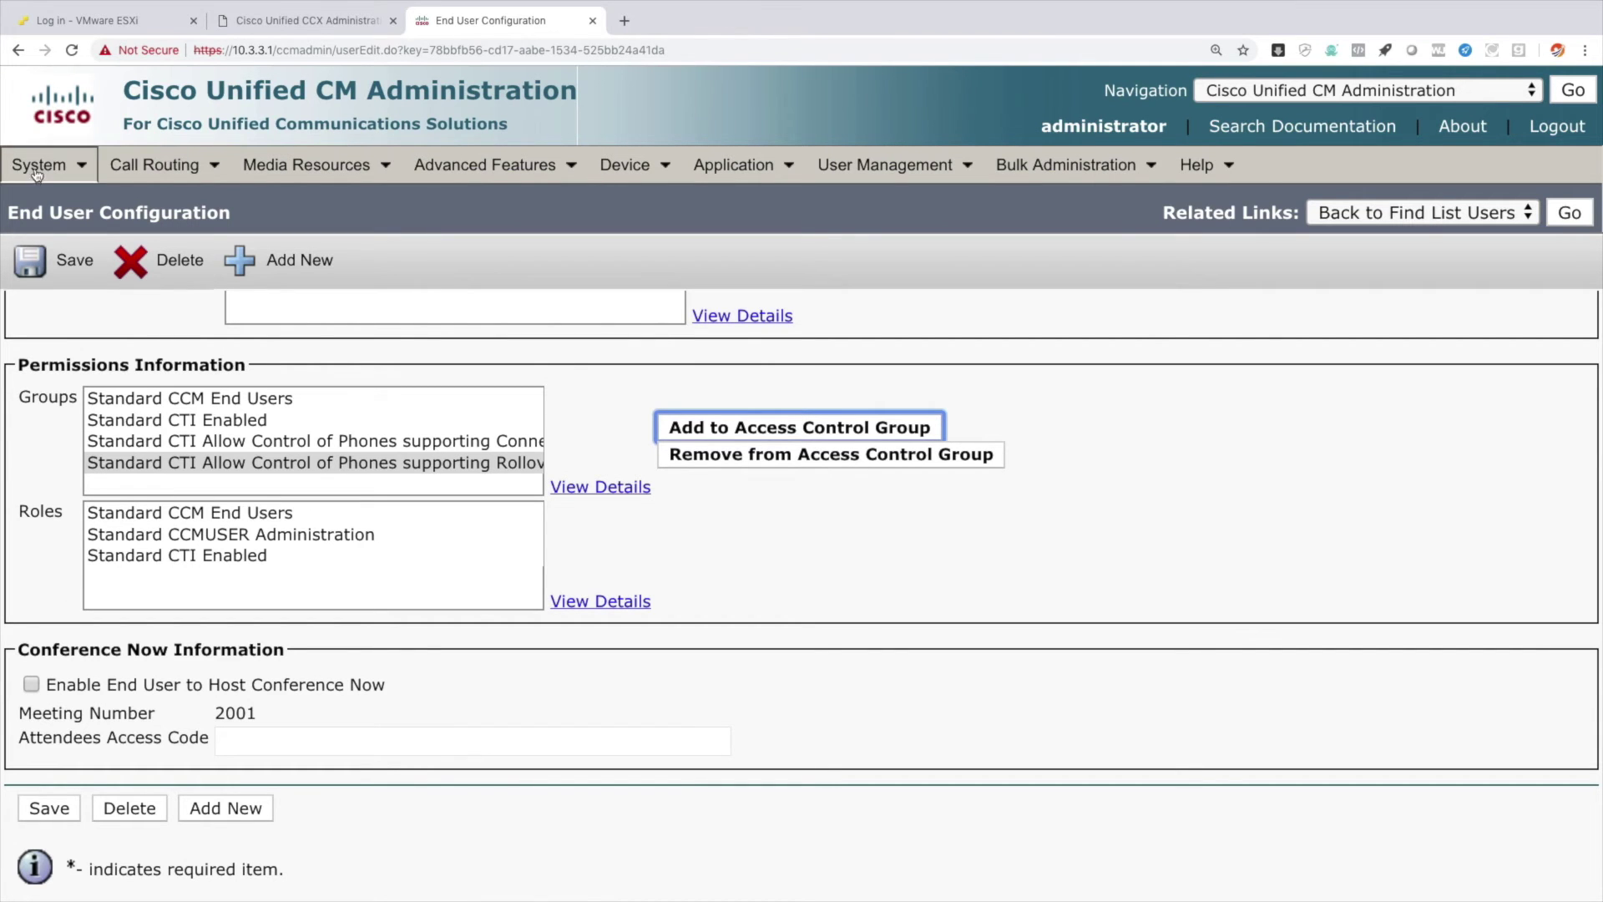
left_click(48, 263)
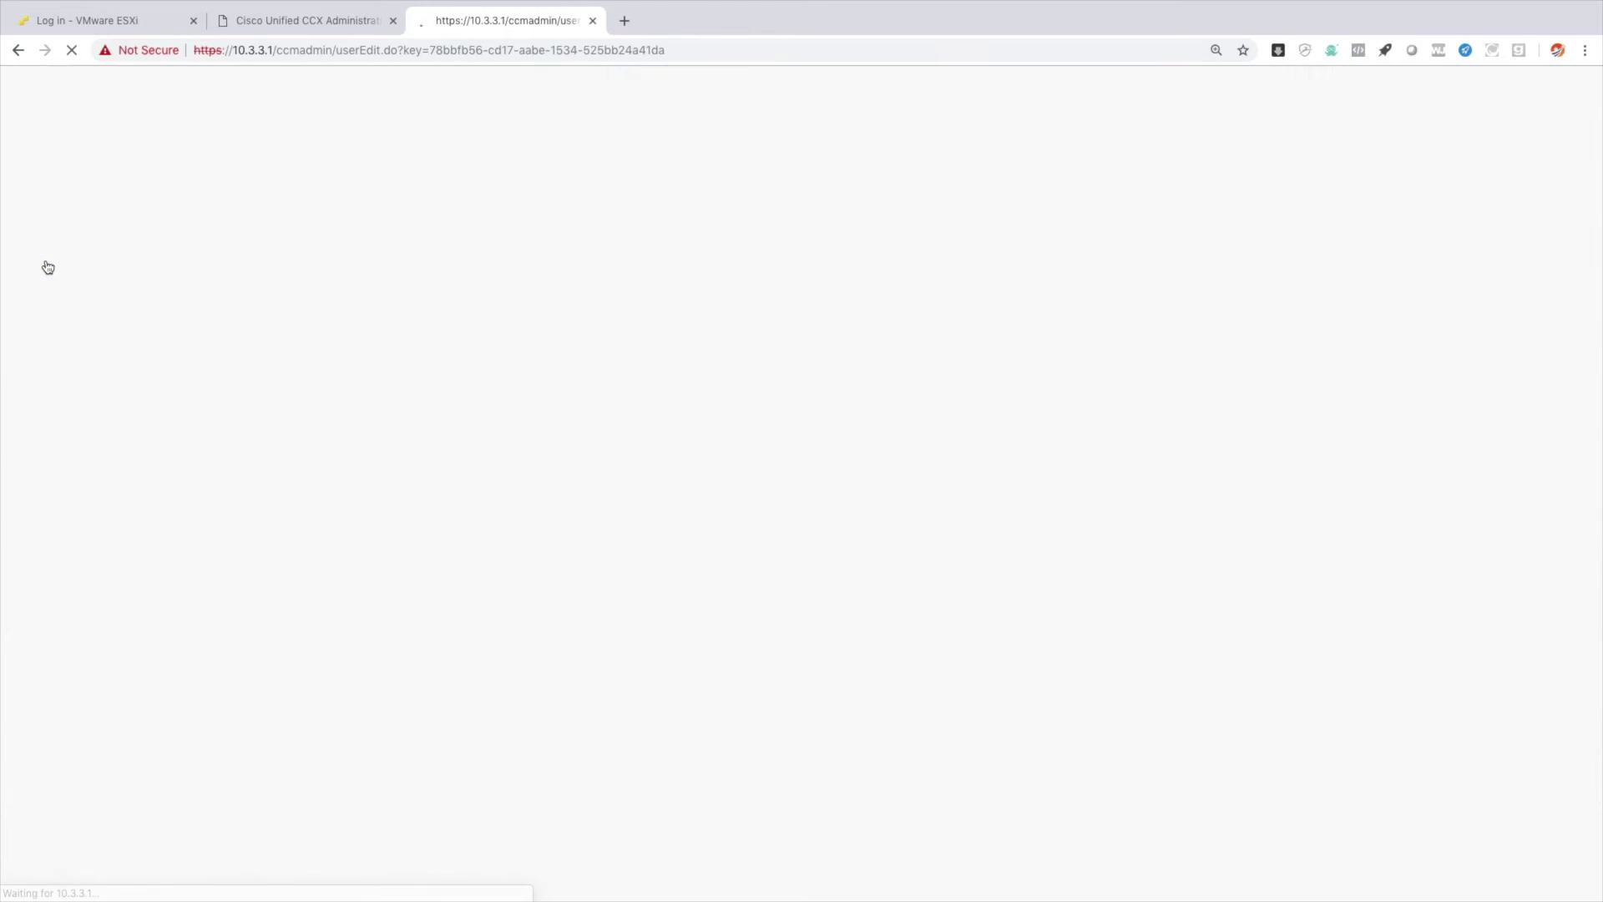
scroll(708, 468, "down", 10)
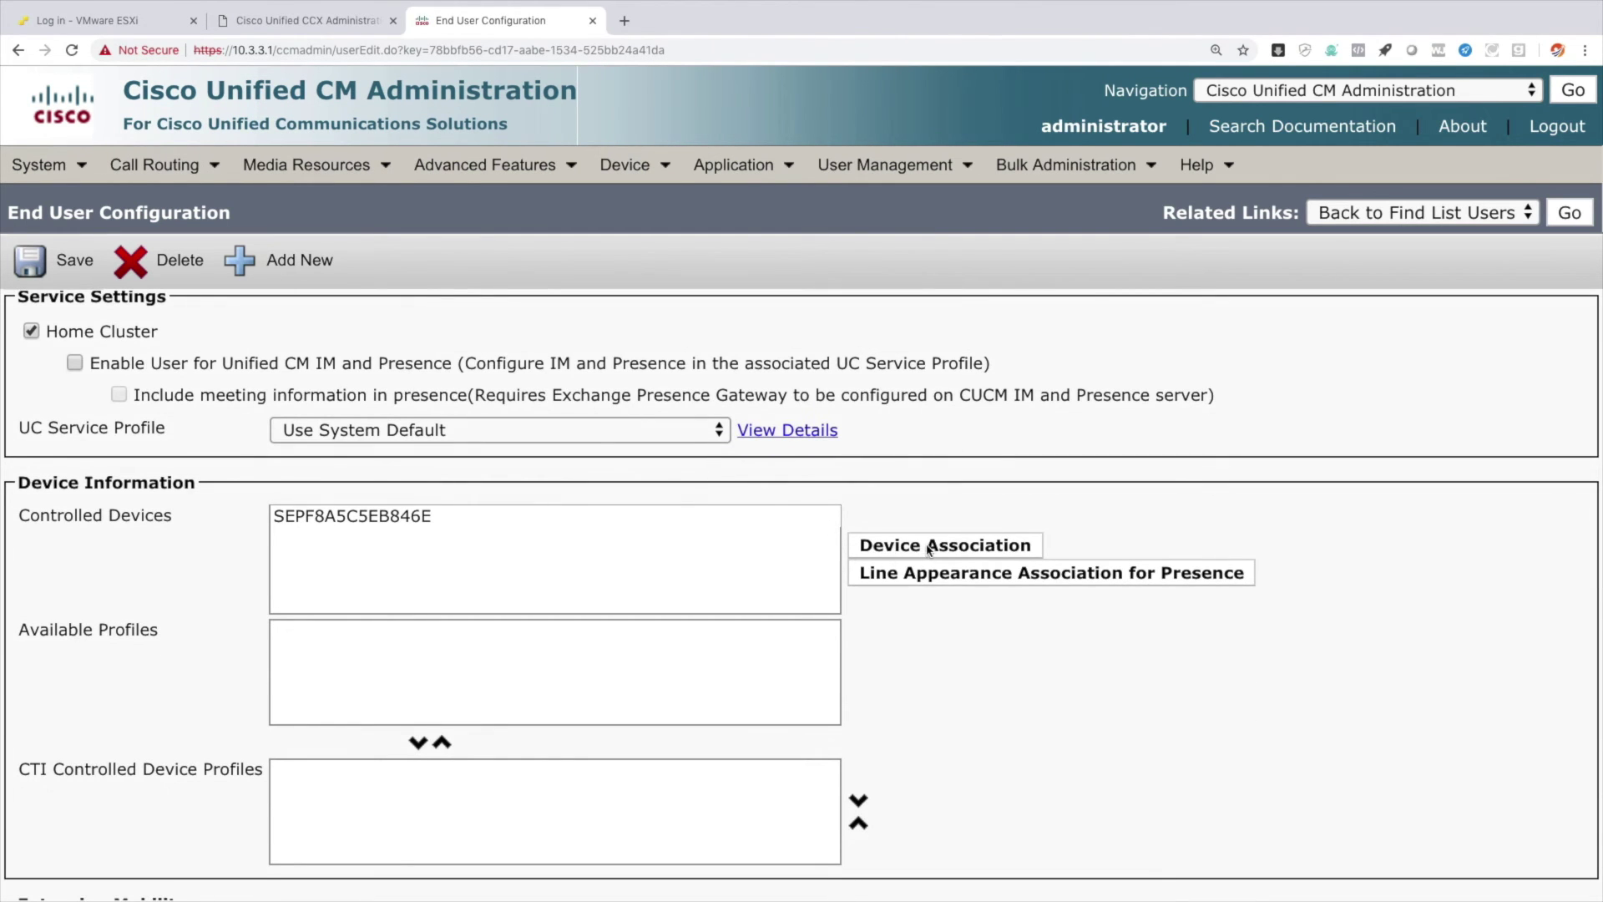
Associate HQ Phone 2 (SEPF8A5C5EB7D40) with the hqphone1 user and return to its configuration.
left_click(929, 549)
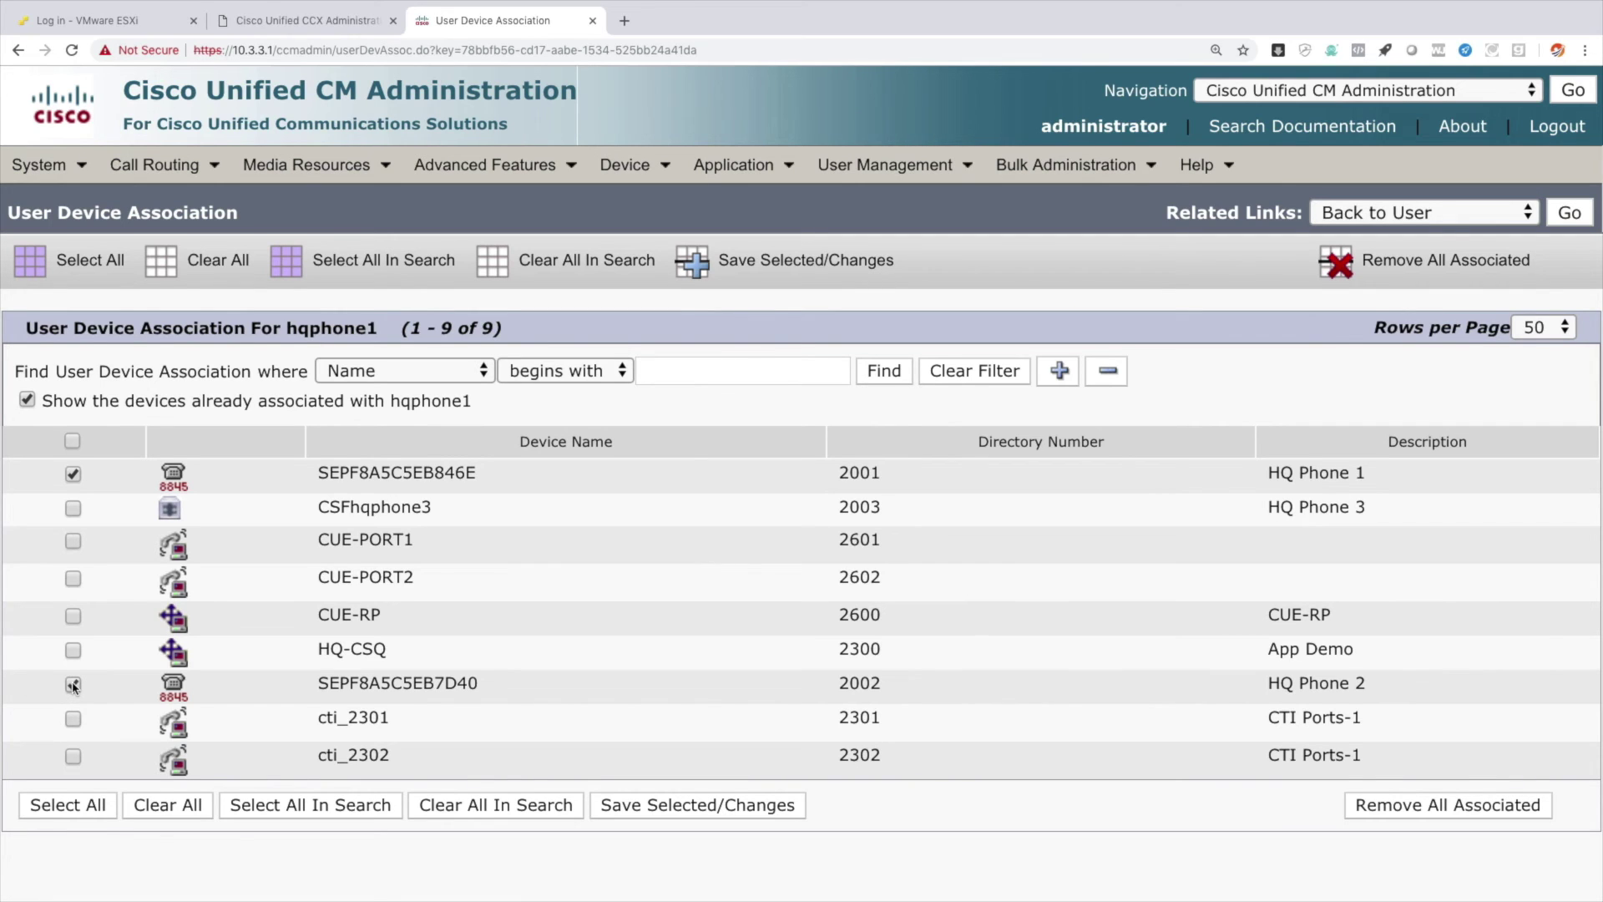
left_click(756, 261)
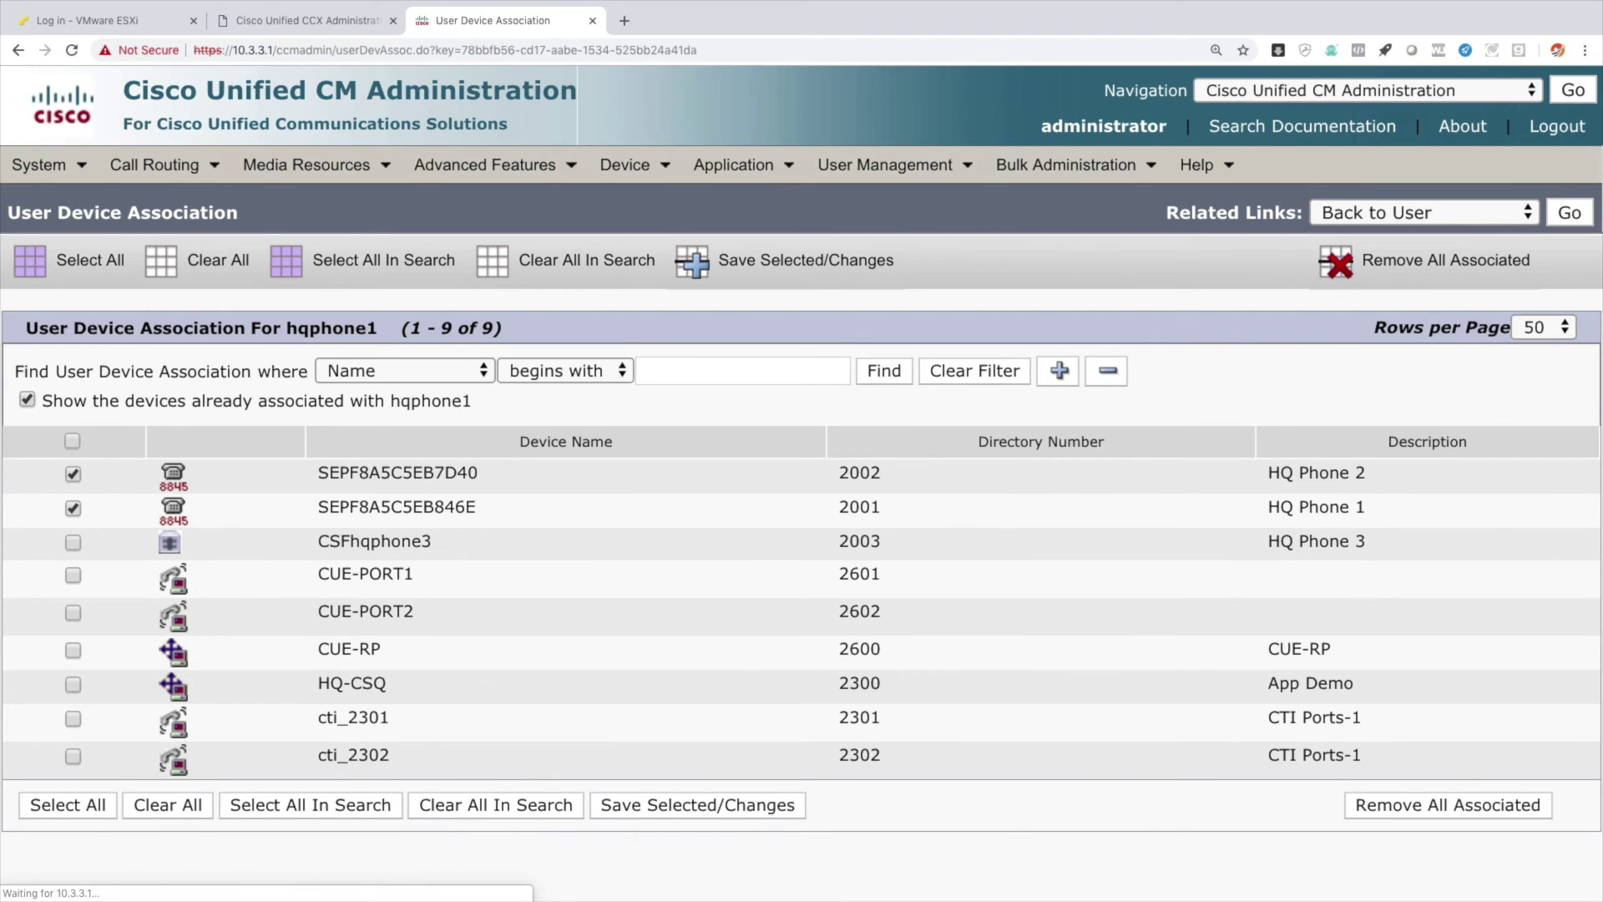
left_click(1569, 214)
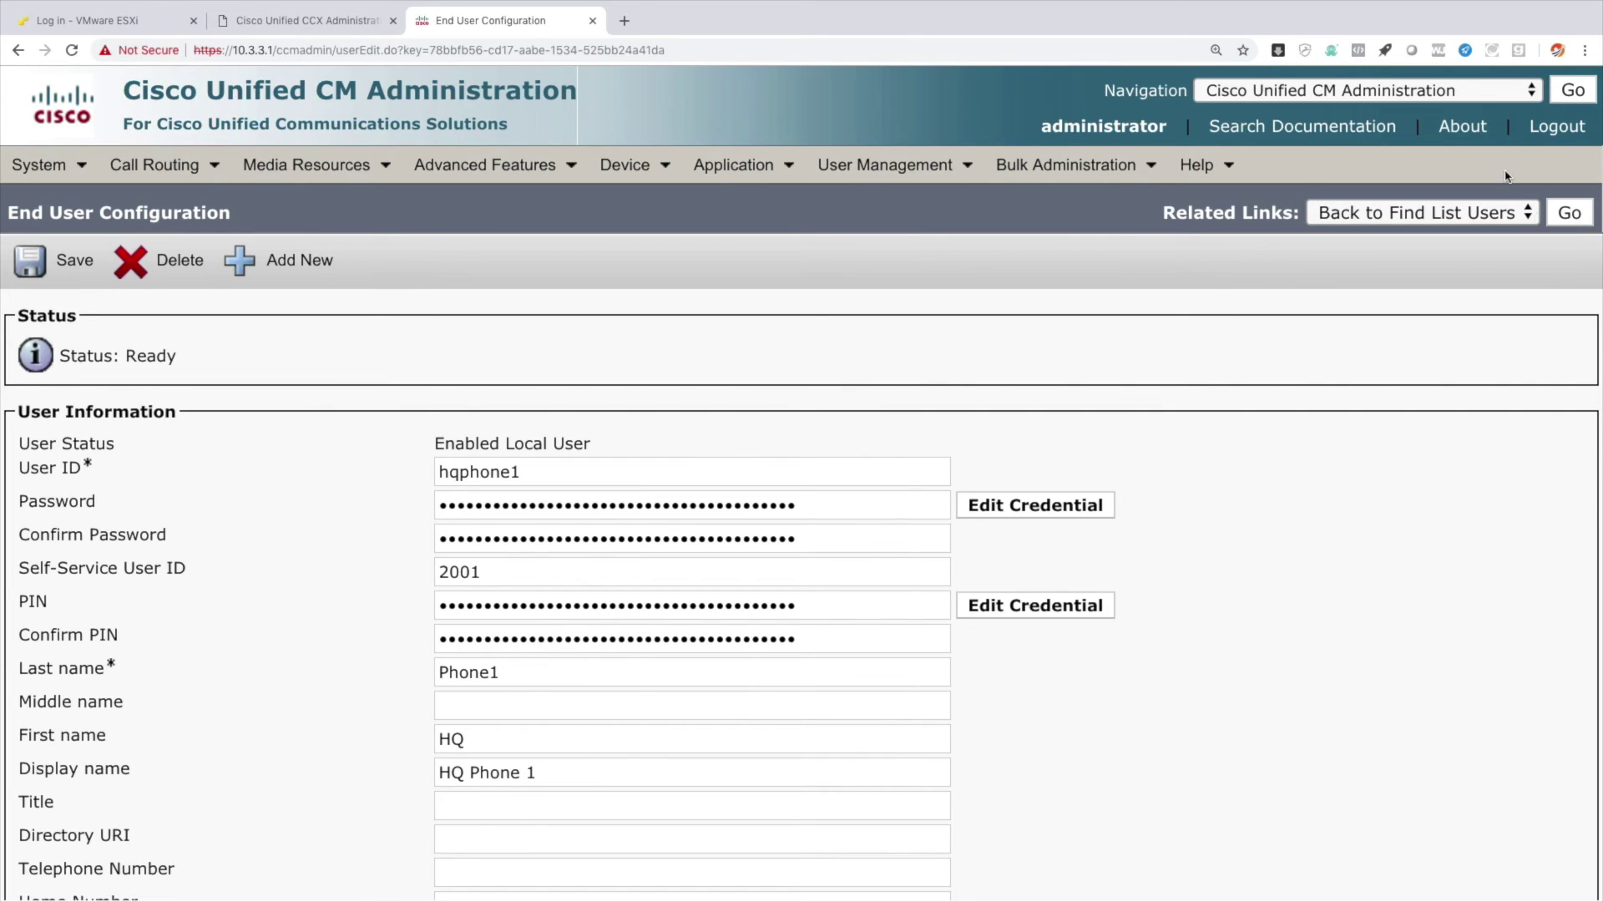
key("ctrl+t")
type("h")
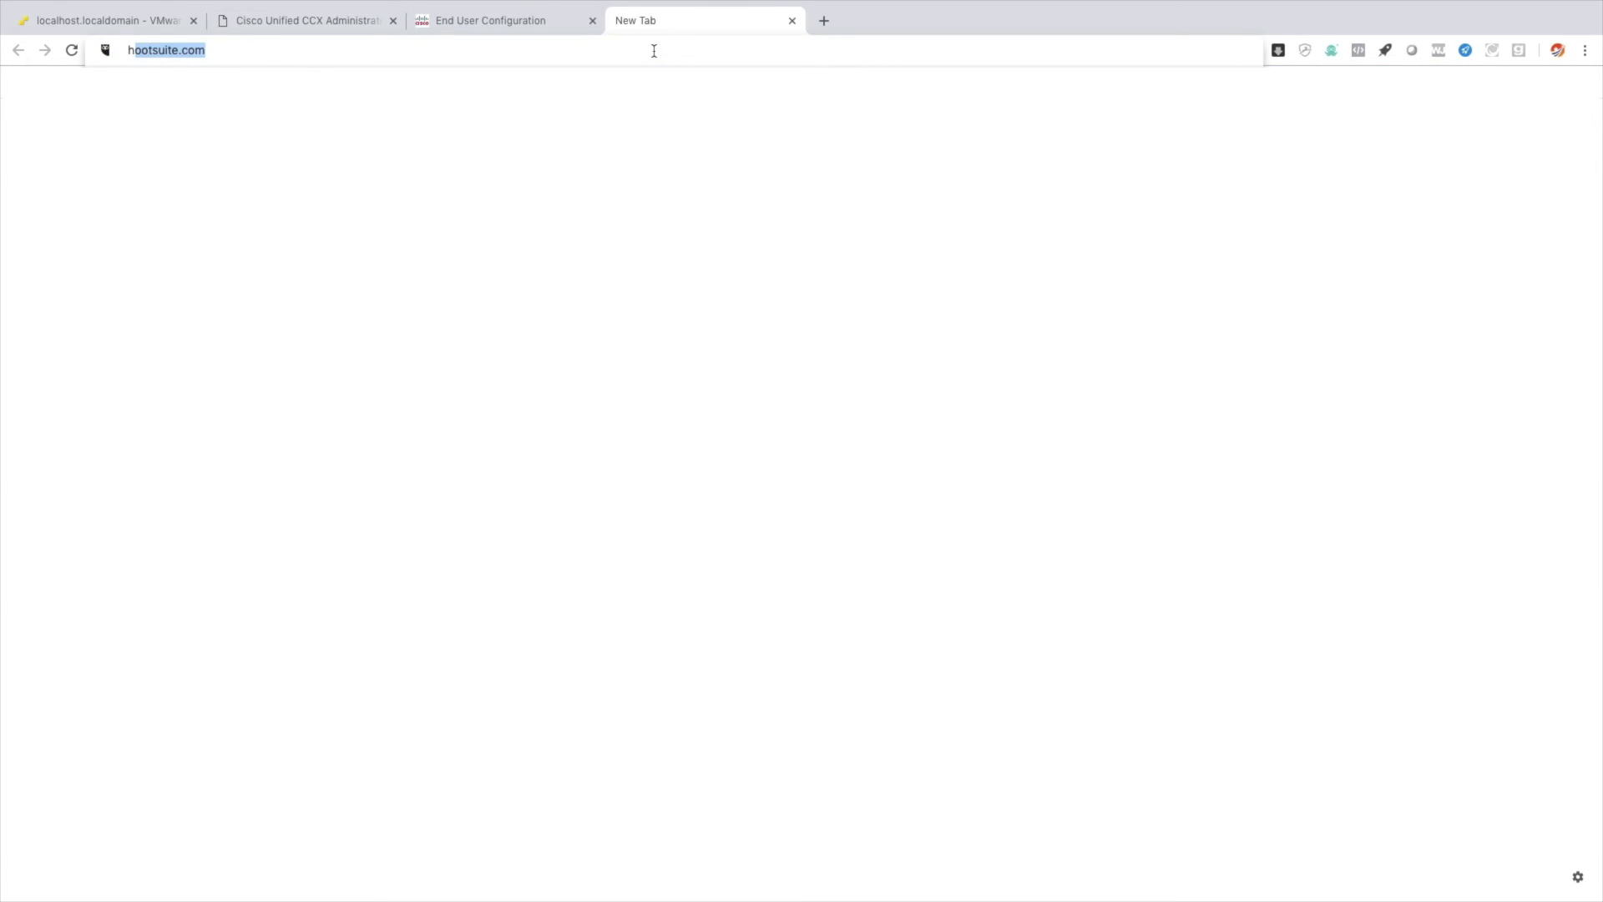
type("ttps://hq")
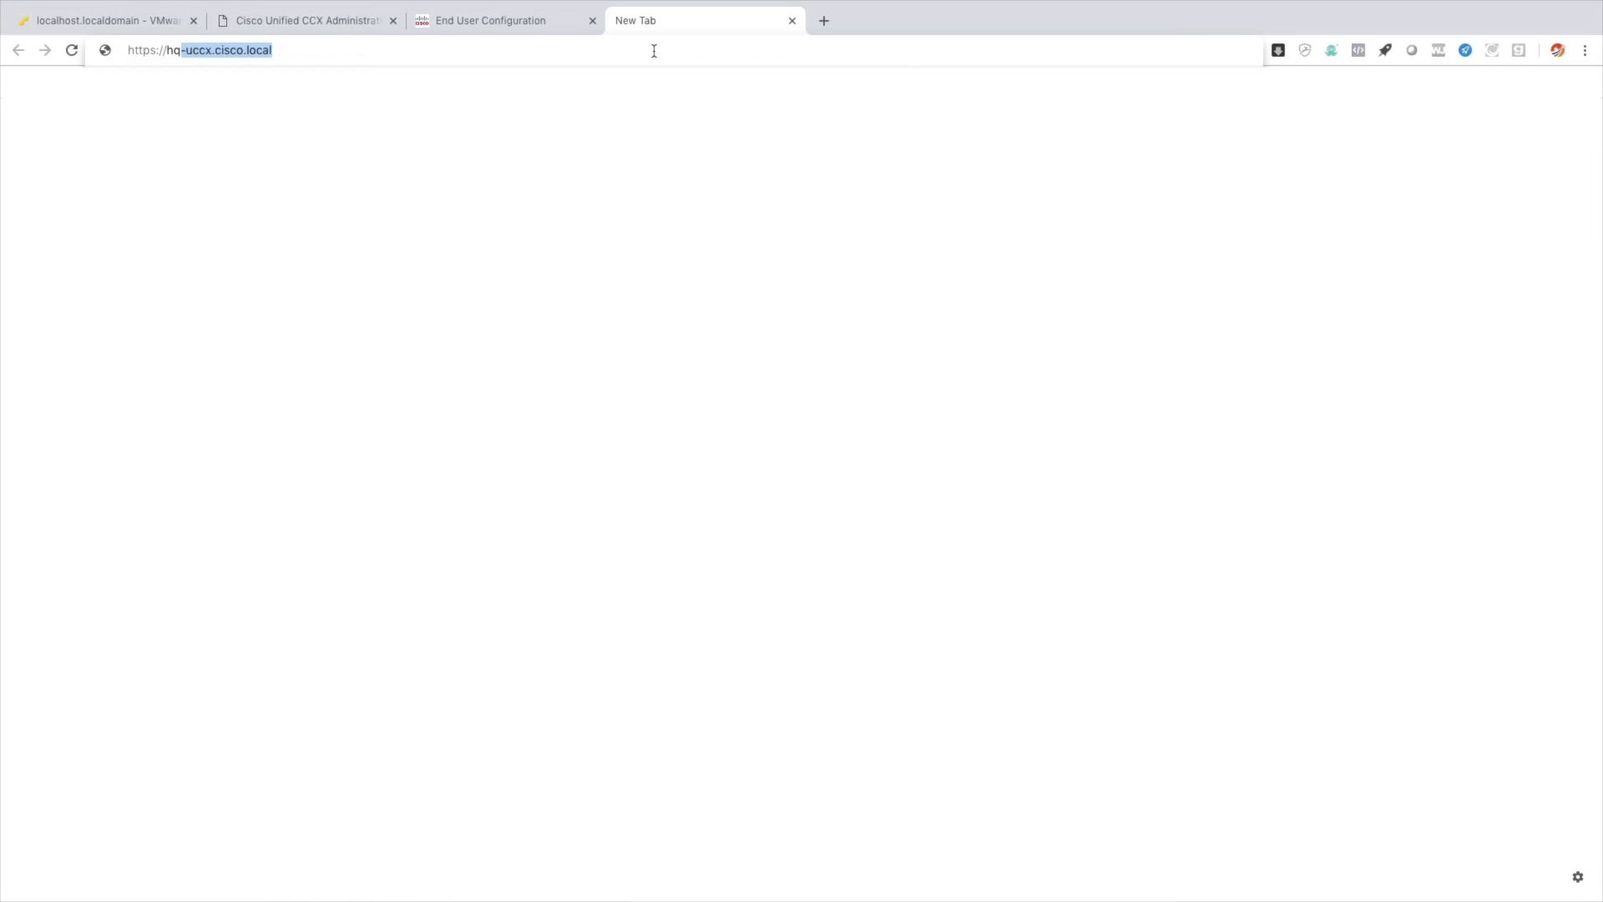
key("Right")
type(":8445")
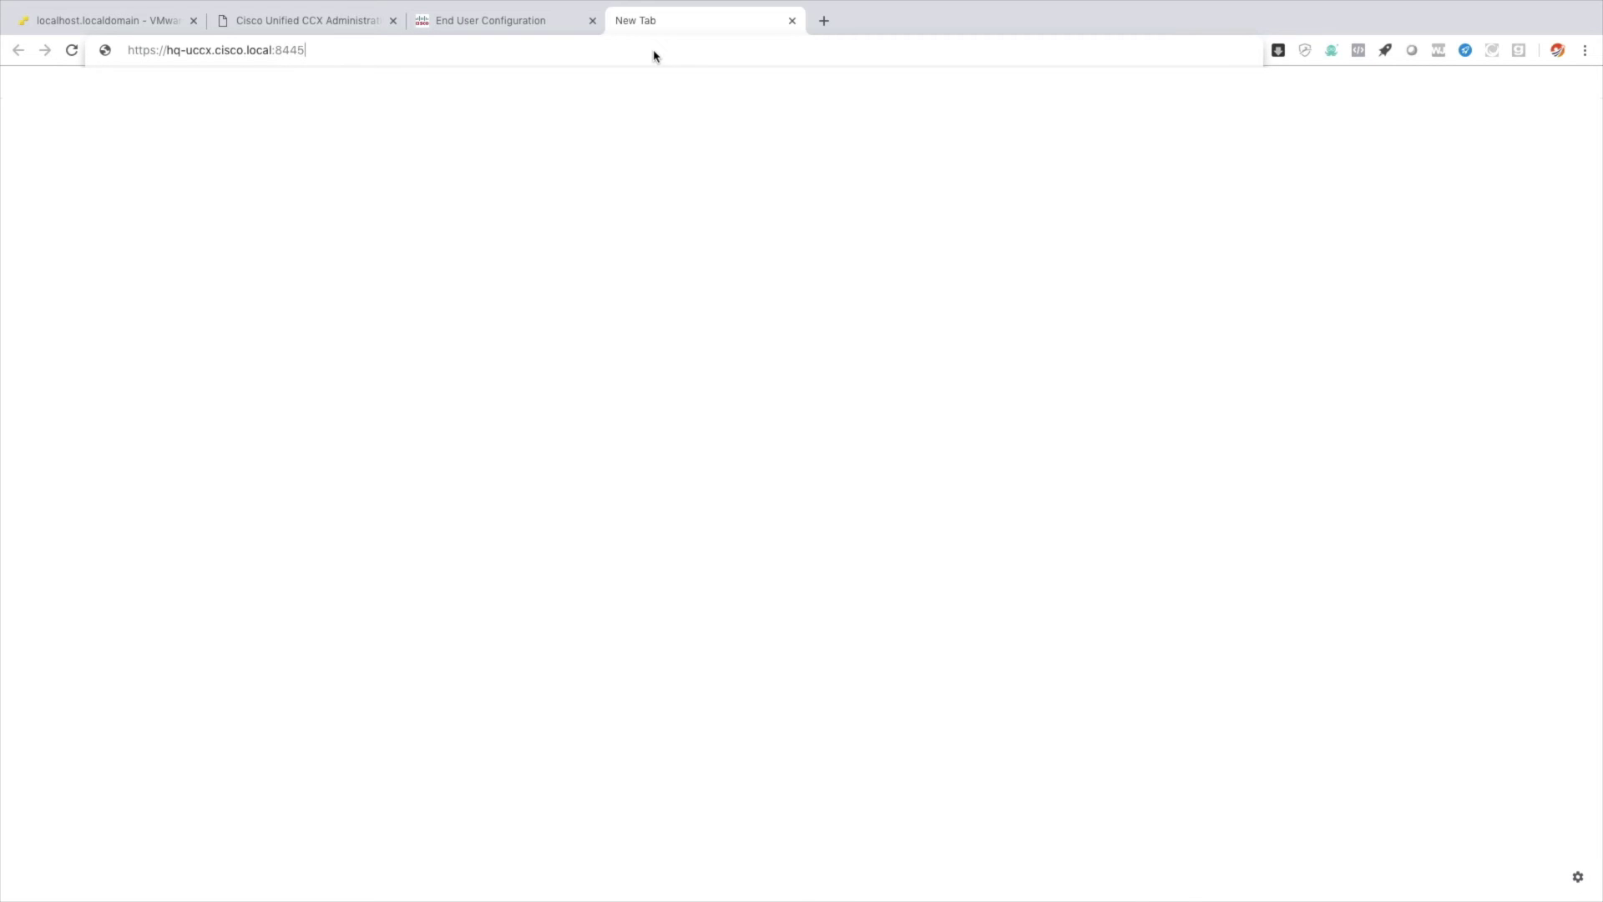
type("/cfadmin")
key("Return")
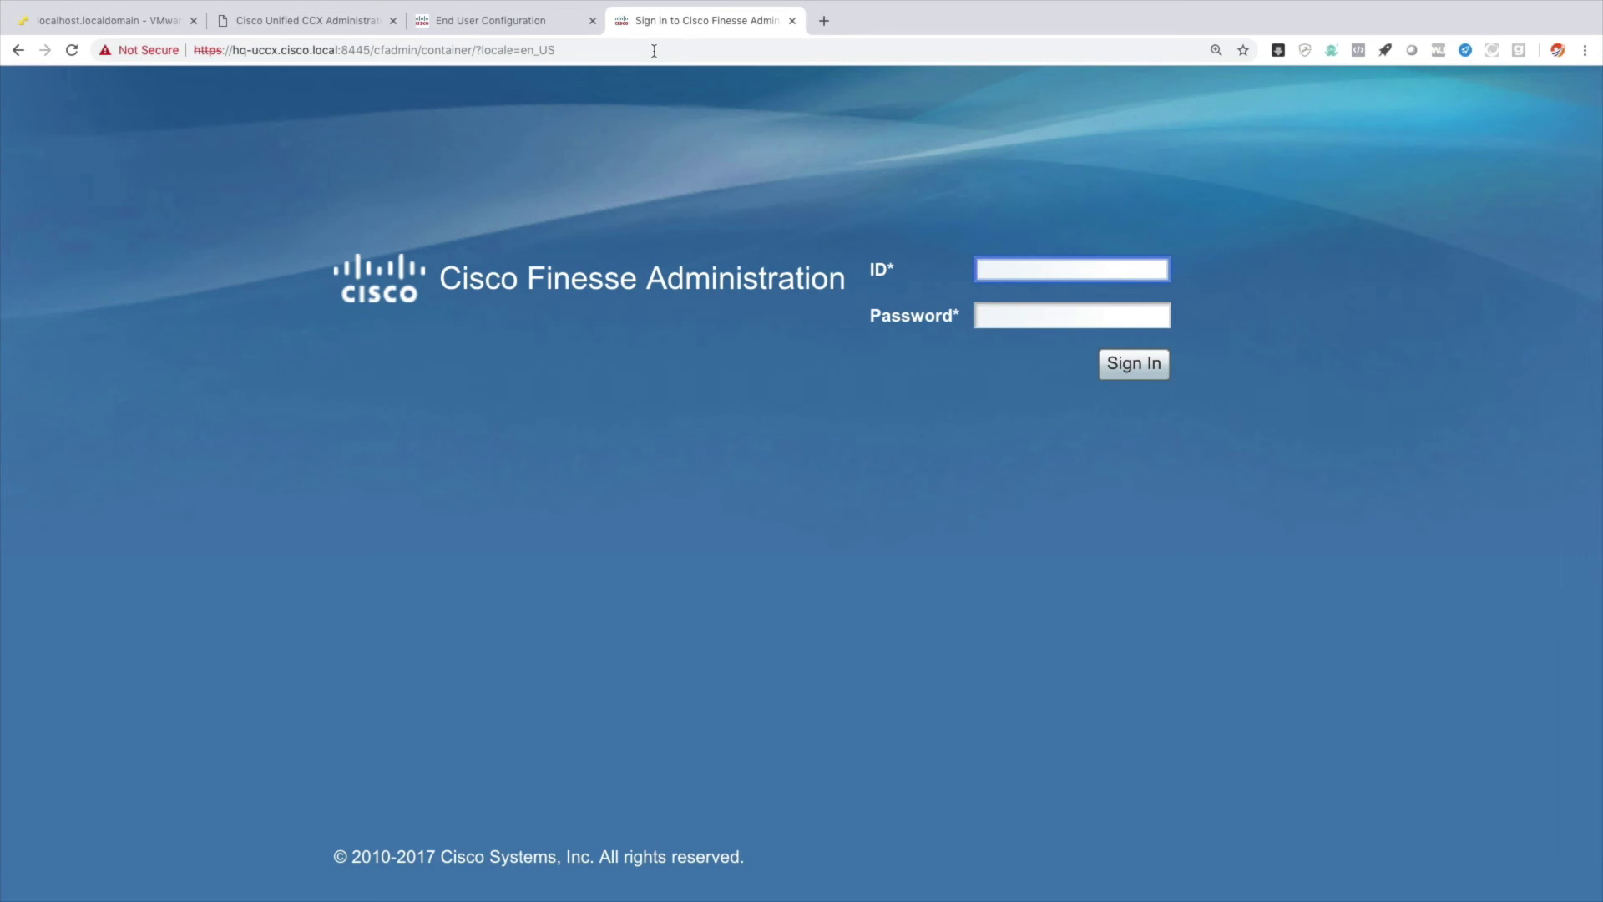
type("administrator")
Enter the administrator password and sign in to Cisco Finesse Administration.
key("Tab")
type("••")
type("•••••")
key("Tab")
key("Return")
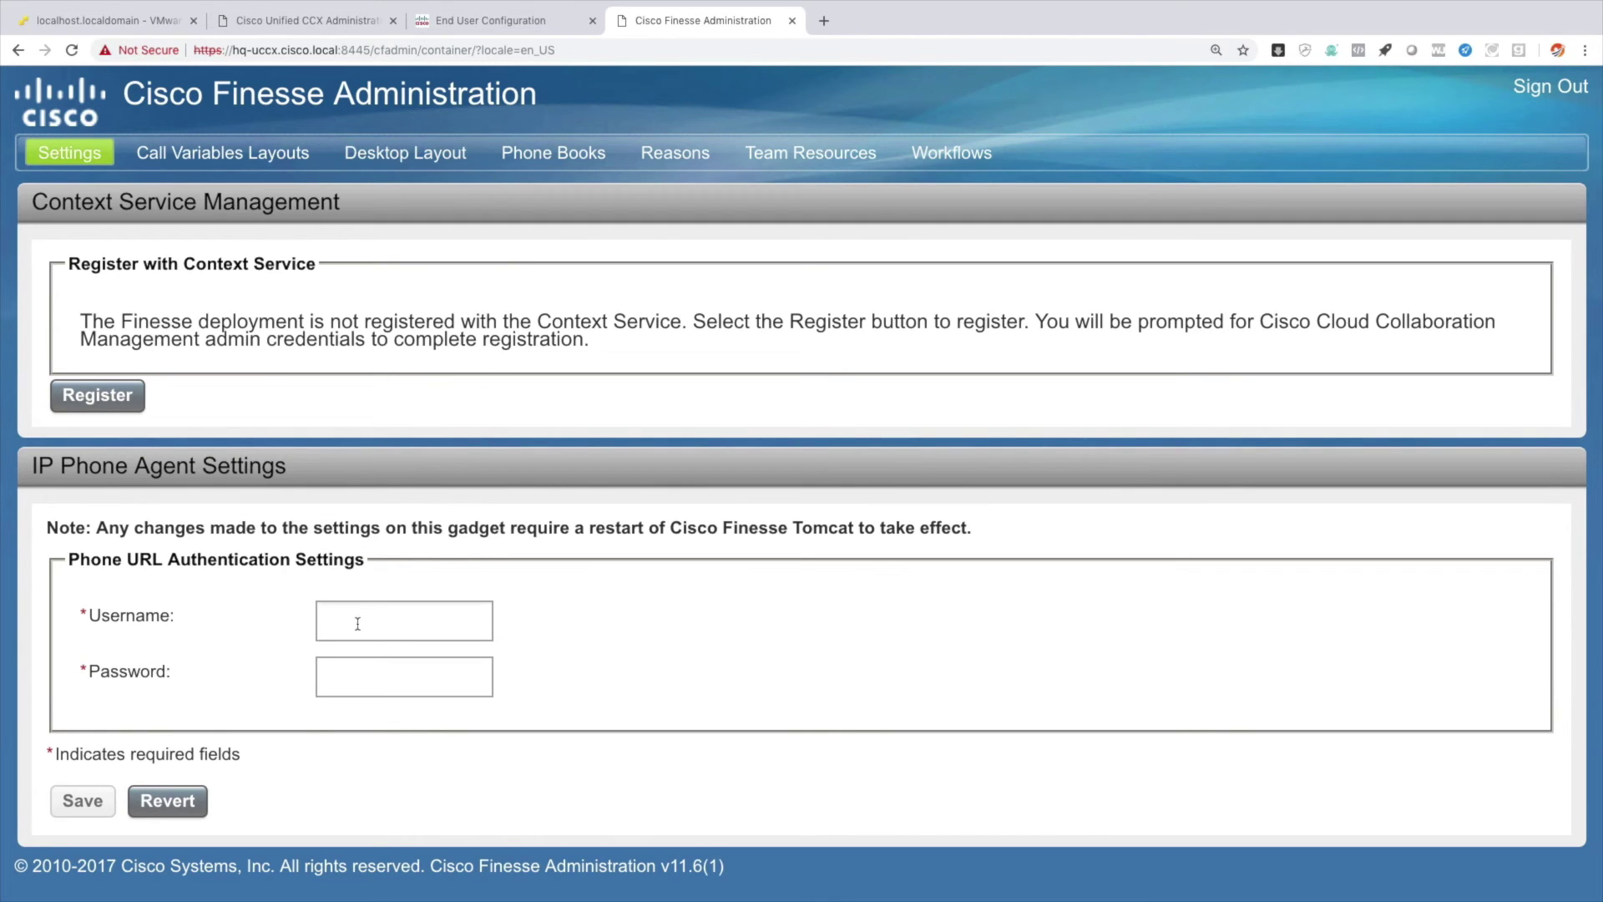
Save the HQ Phone 1 user's username and password as the Phone URL Authentication credentials.
left_click(384, 619)
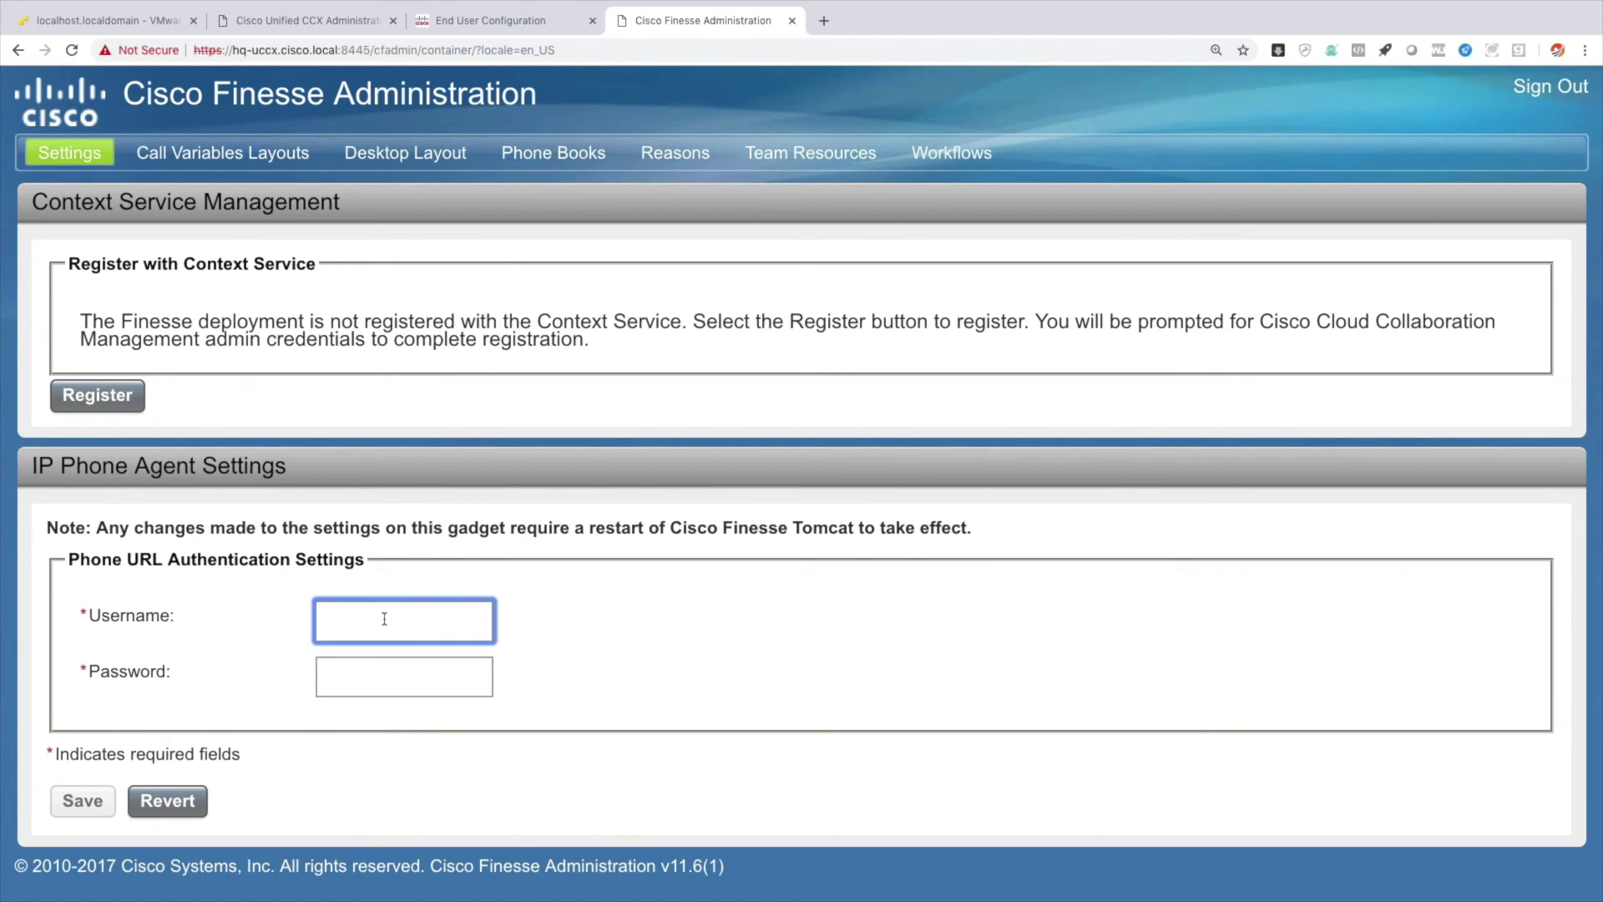
type("hqphone1")
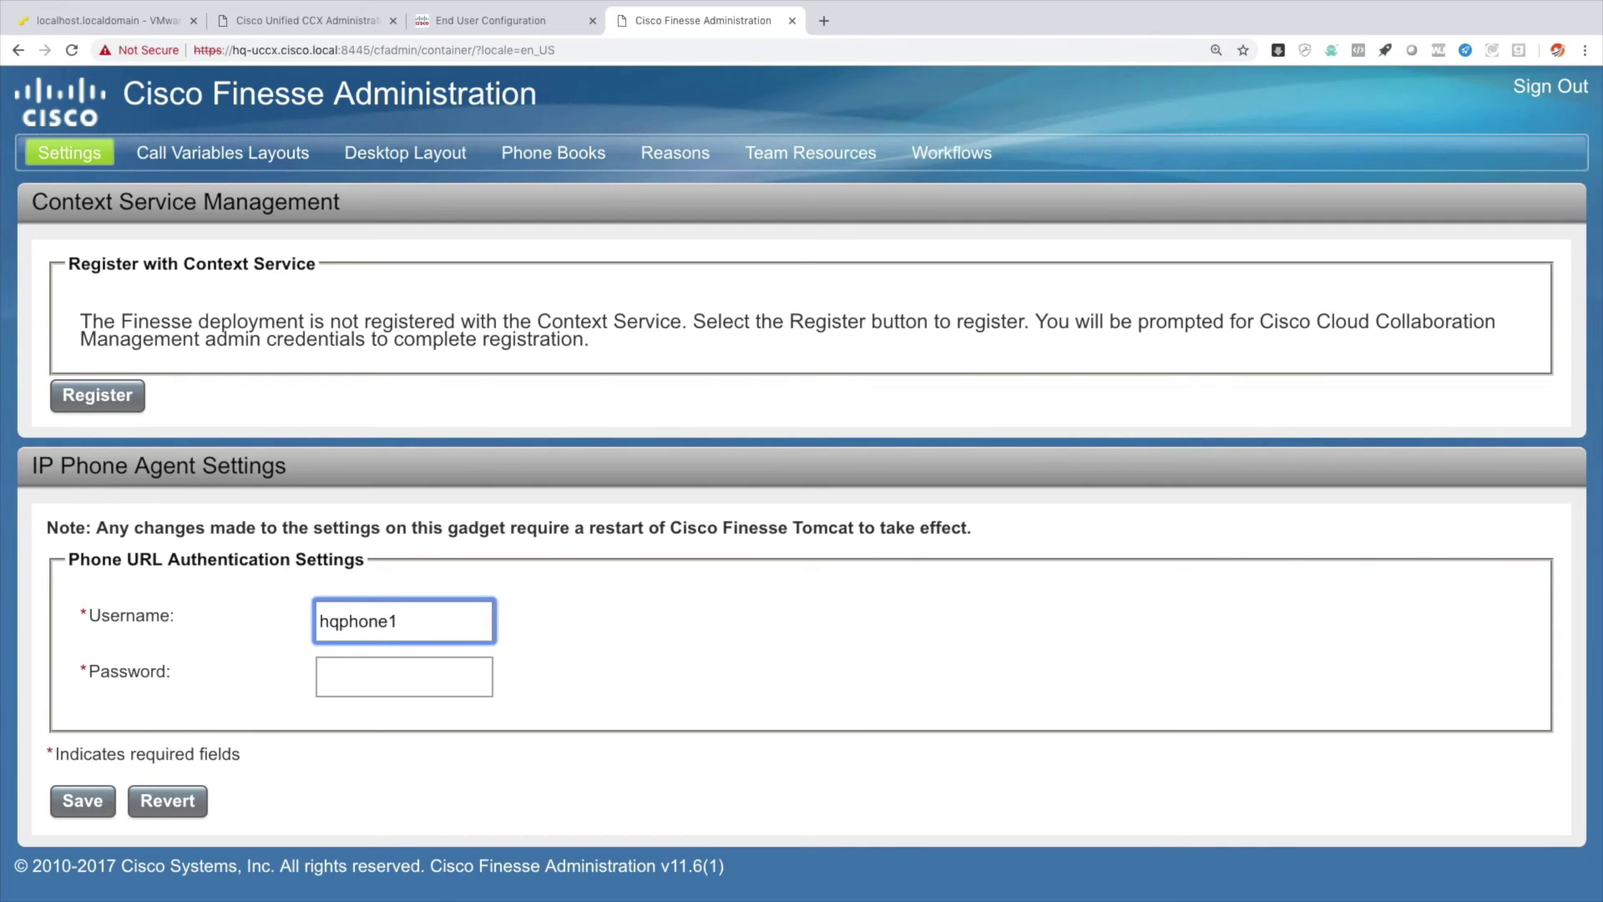
key("Tab")
type("cisco")
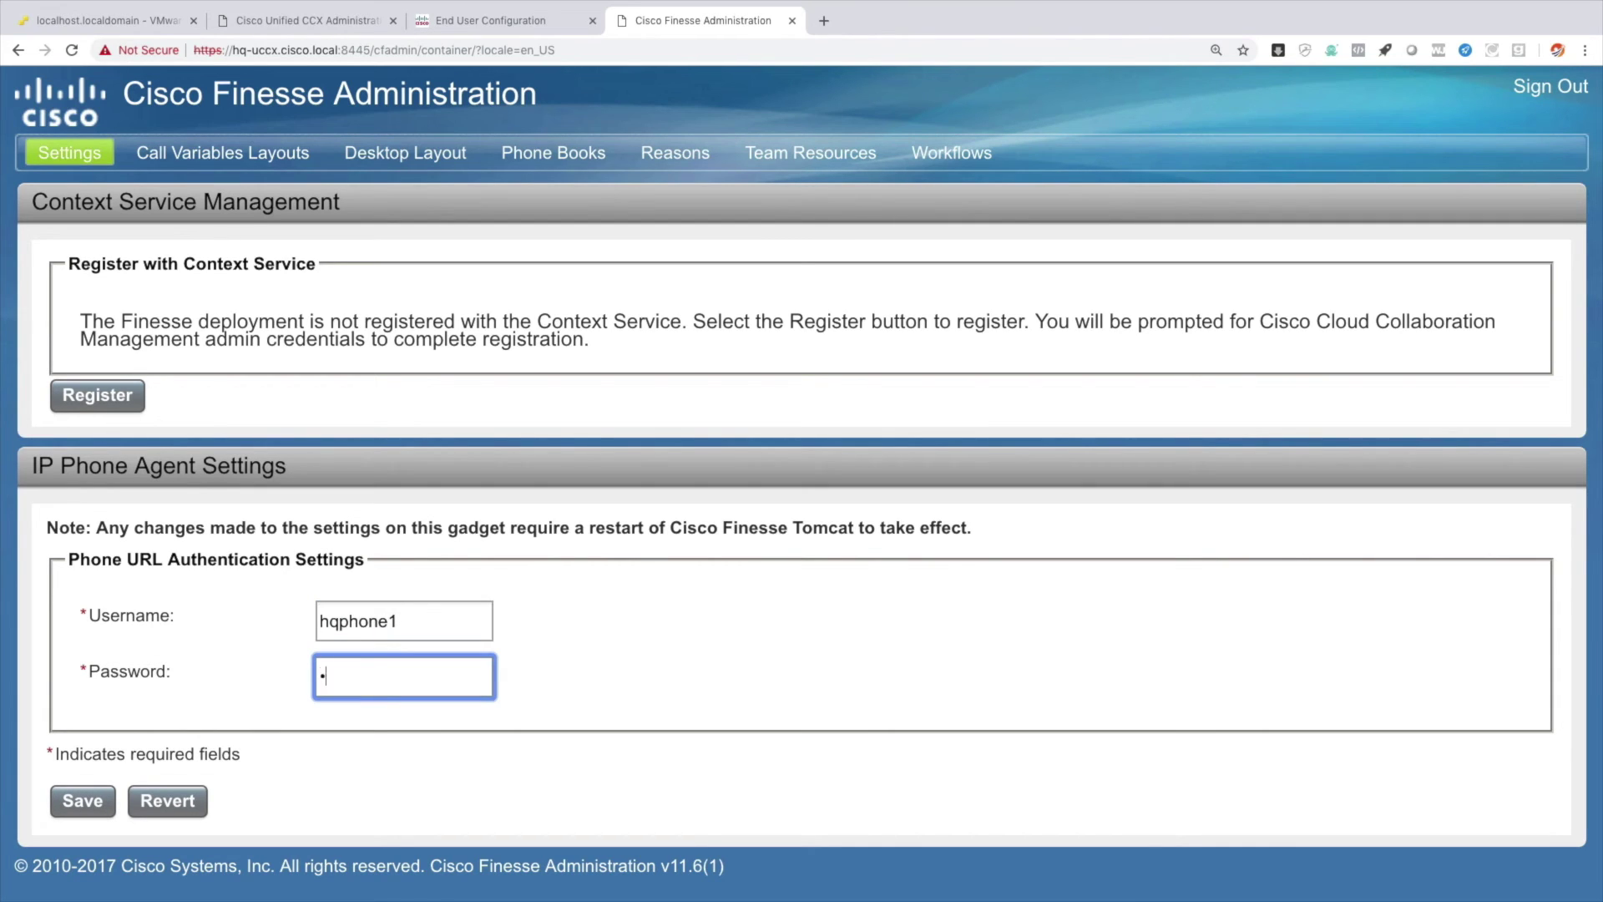
left_click(88, 803)
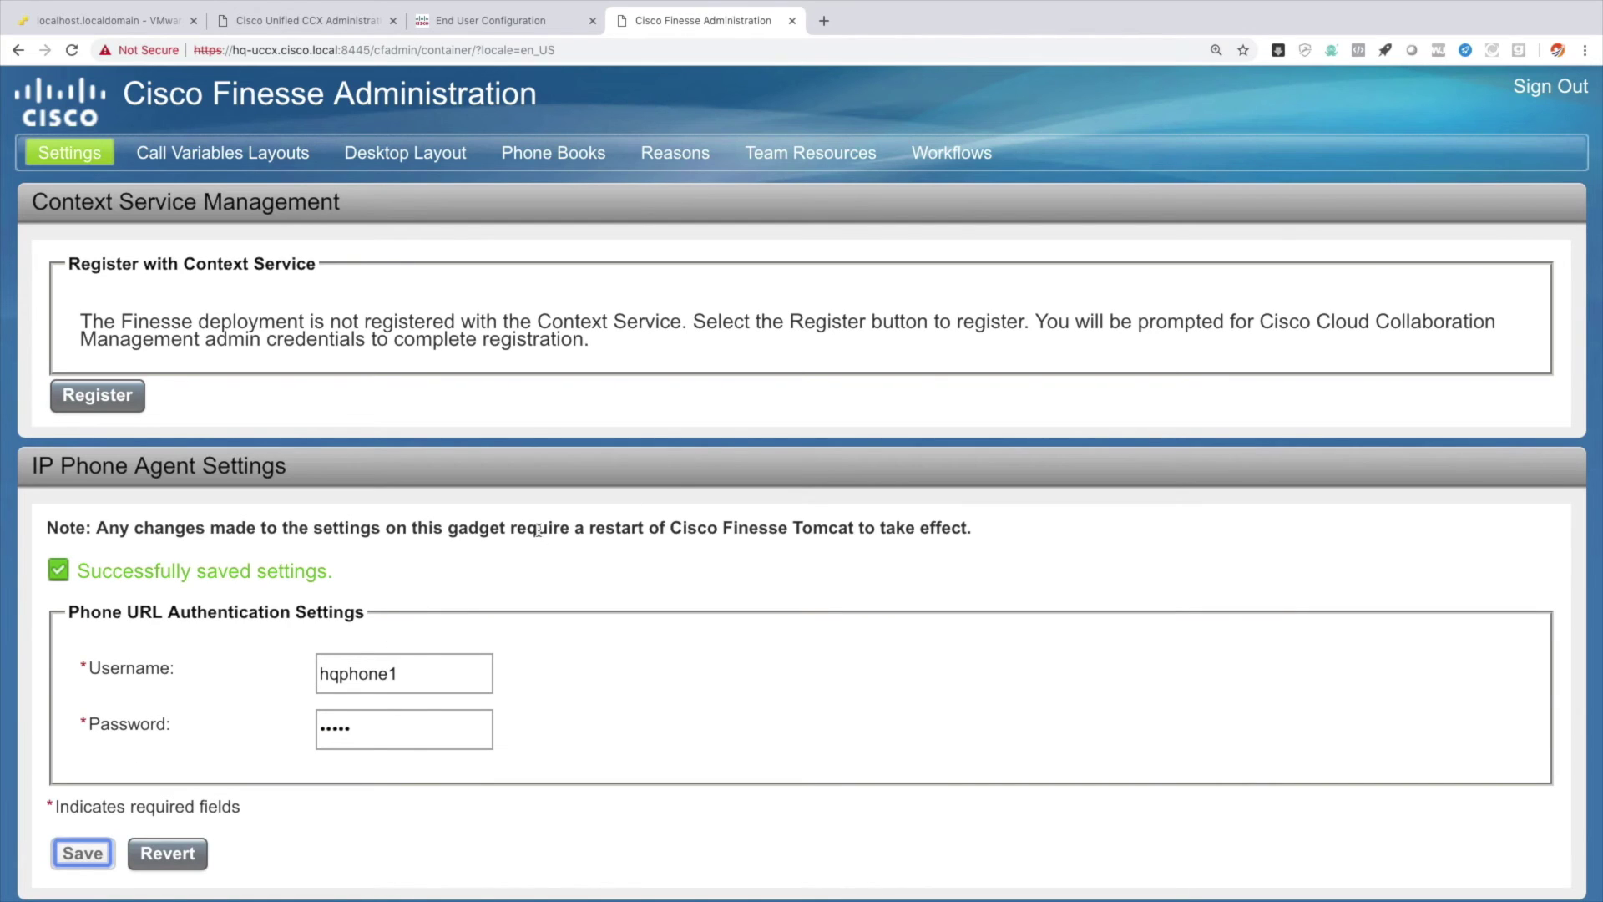
left_click_drag(510, 528, 981, 528)
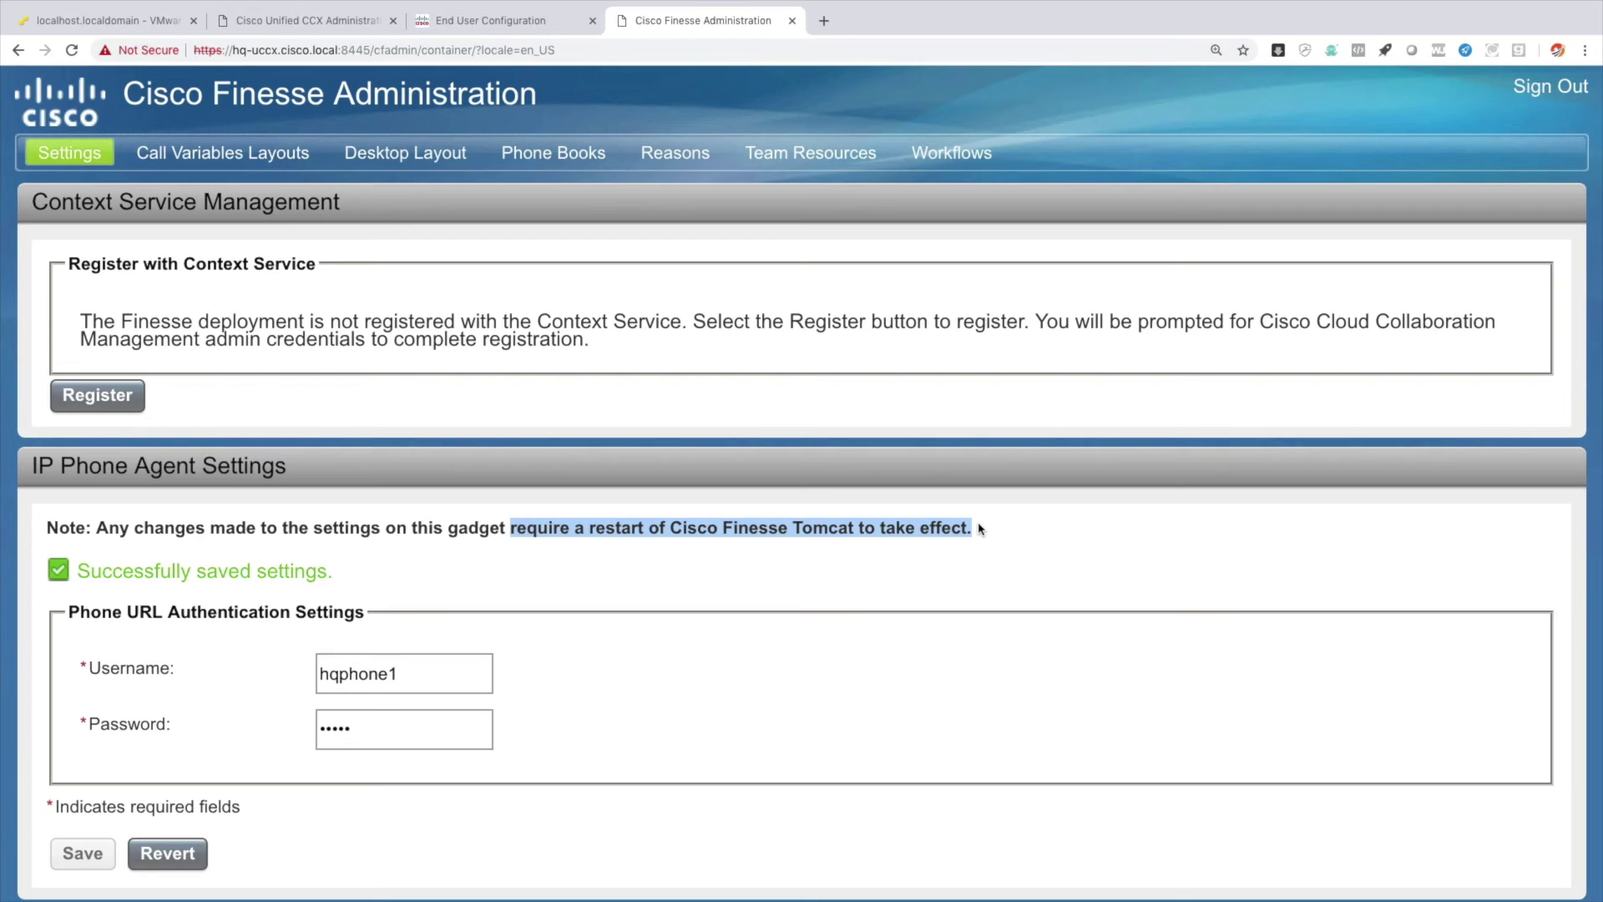
scroll(980, 529, "down", 1)
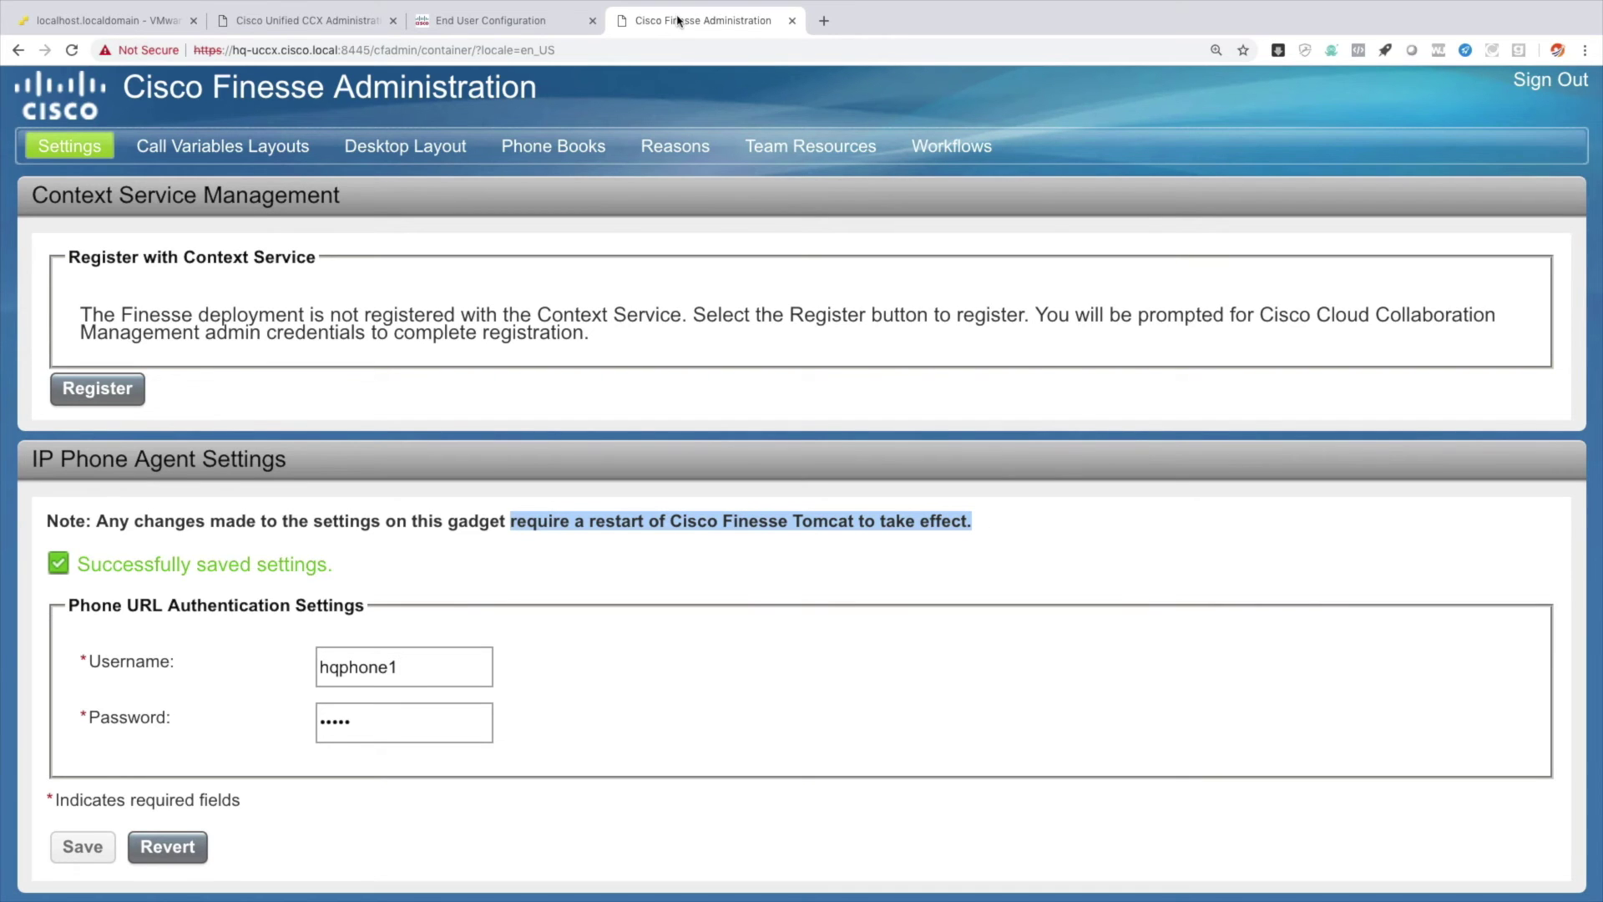
left_click(334, 21)
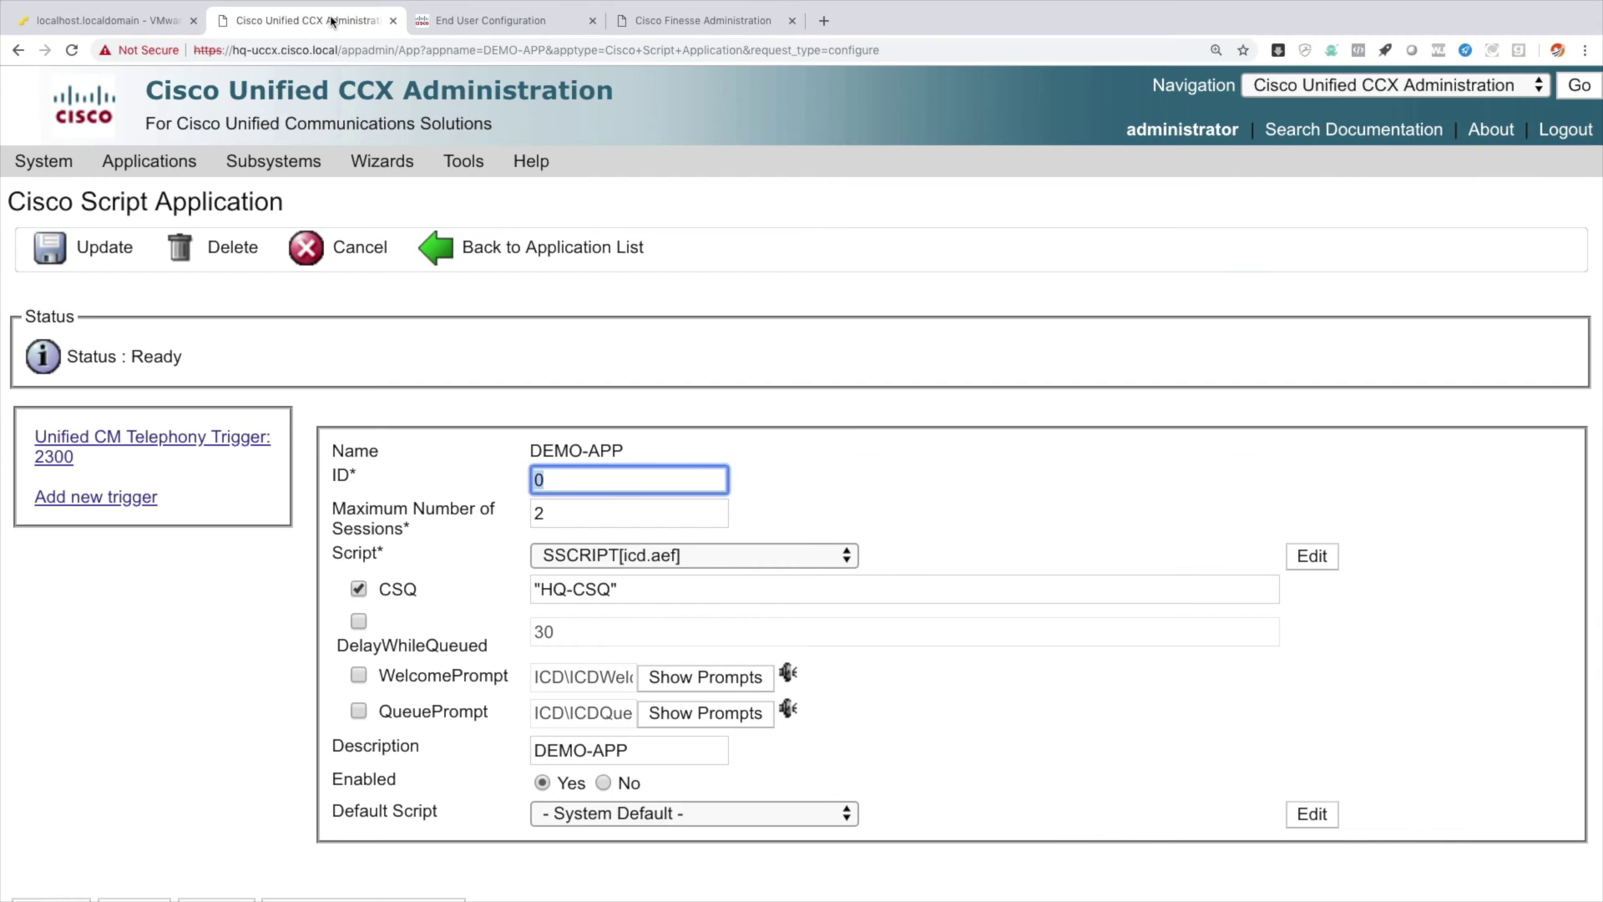
Restart Cisco Finesse Tomcat from the Unified CCX Serviceability Network Services control center.
left_click(1319, 93)
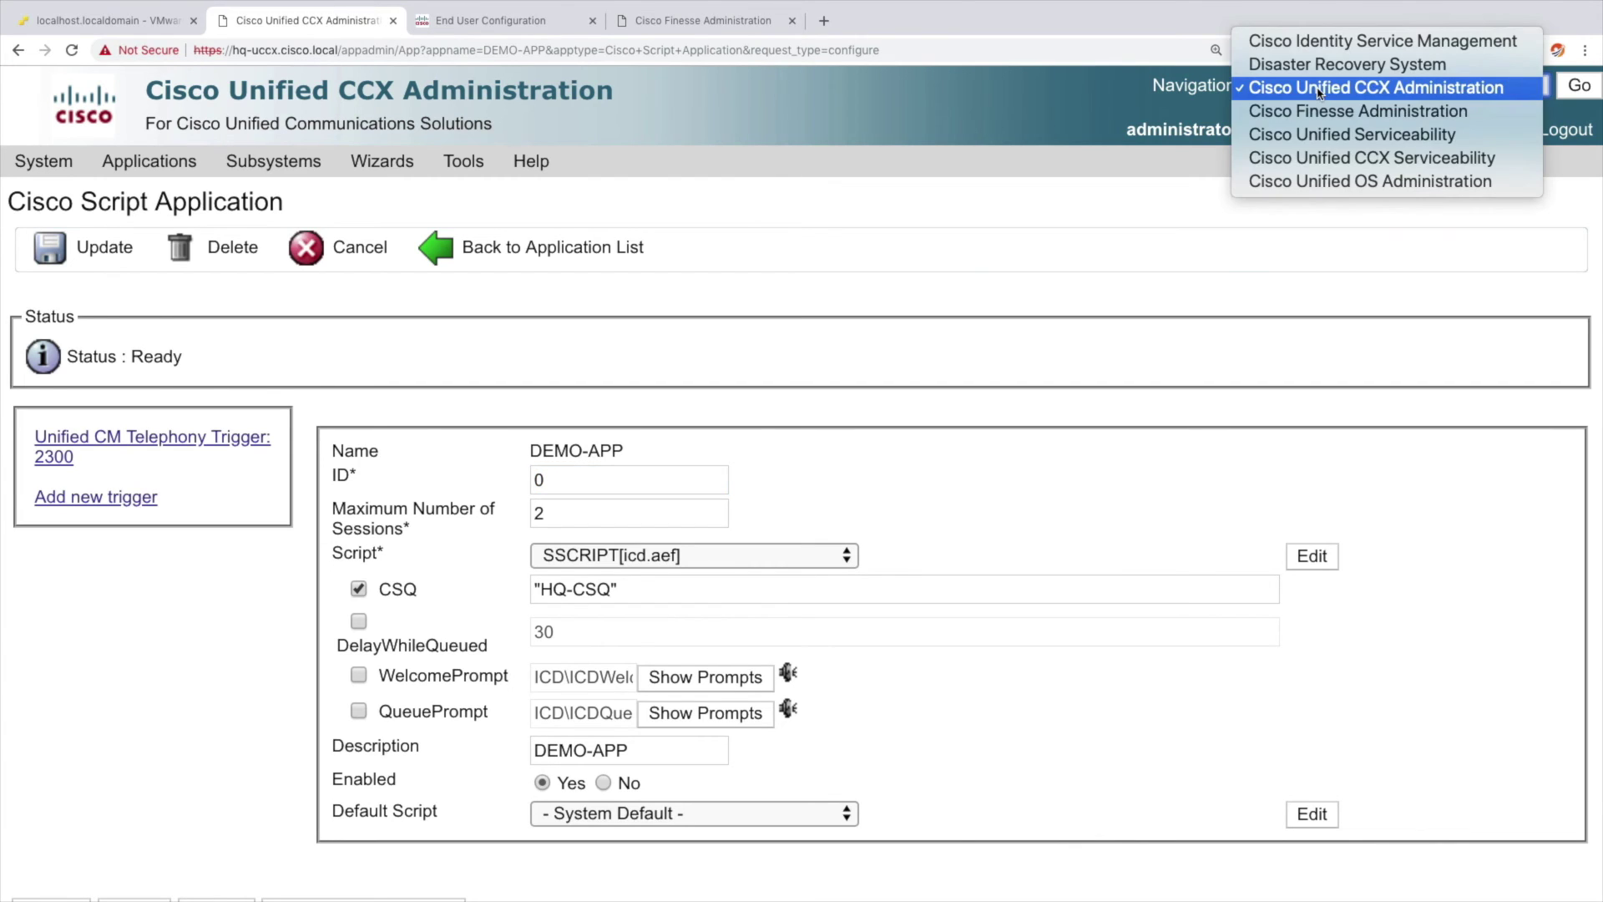
left_click(1350, 159)
left_click(1578, 90)
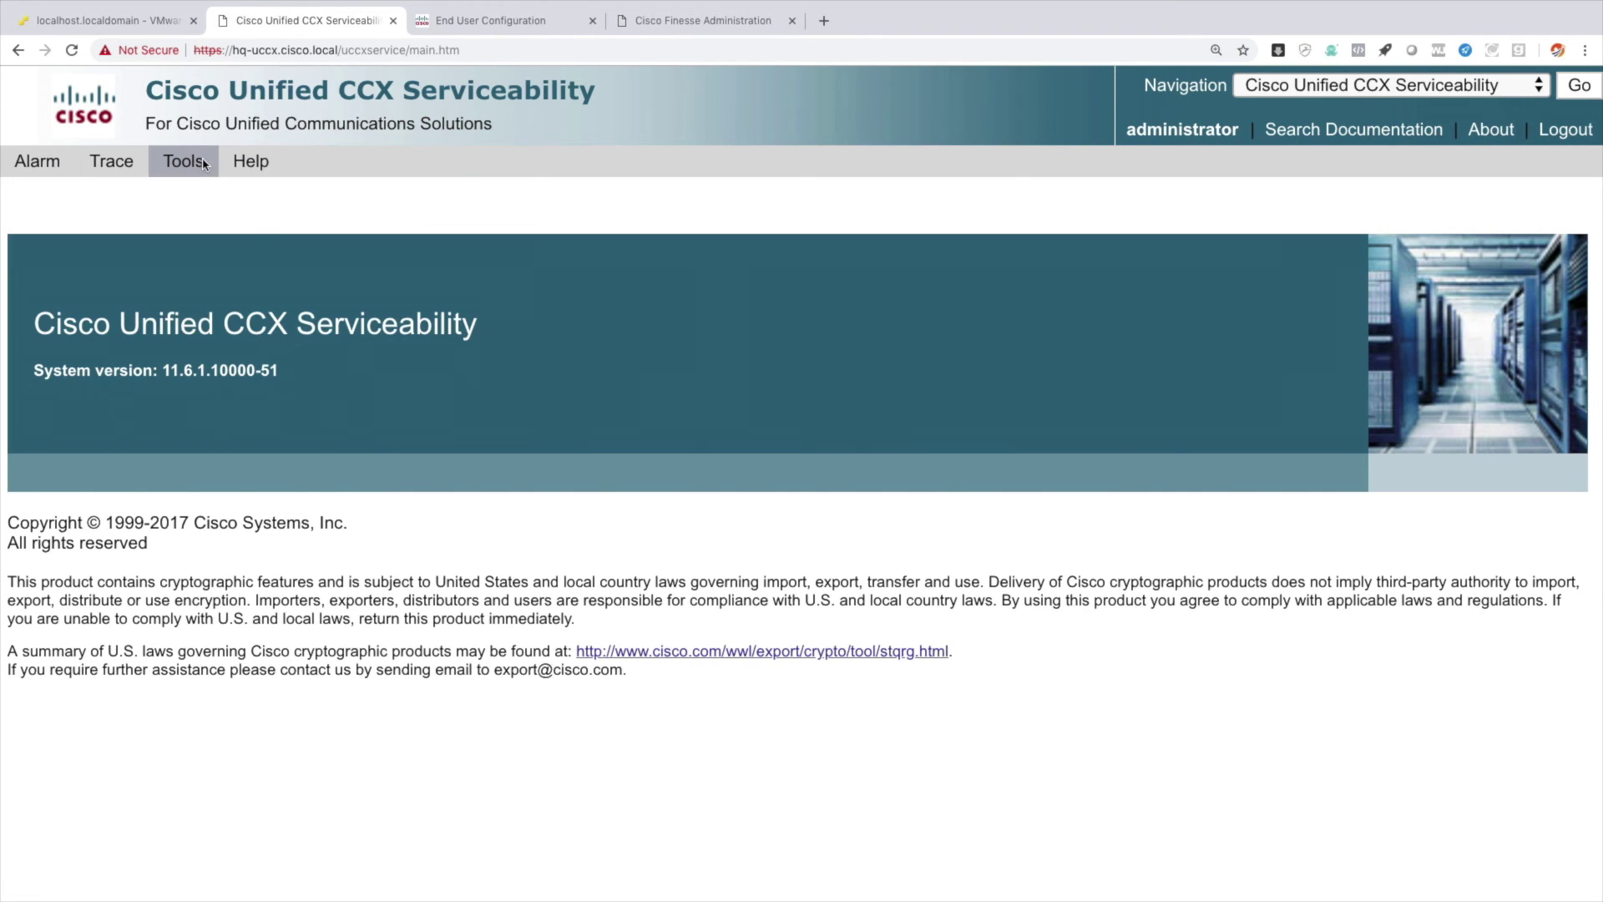
left_click(203, 164)
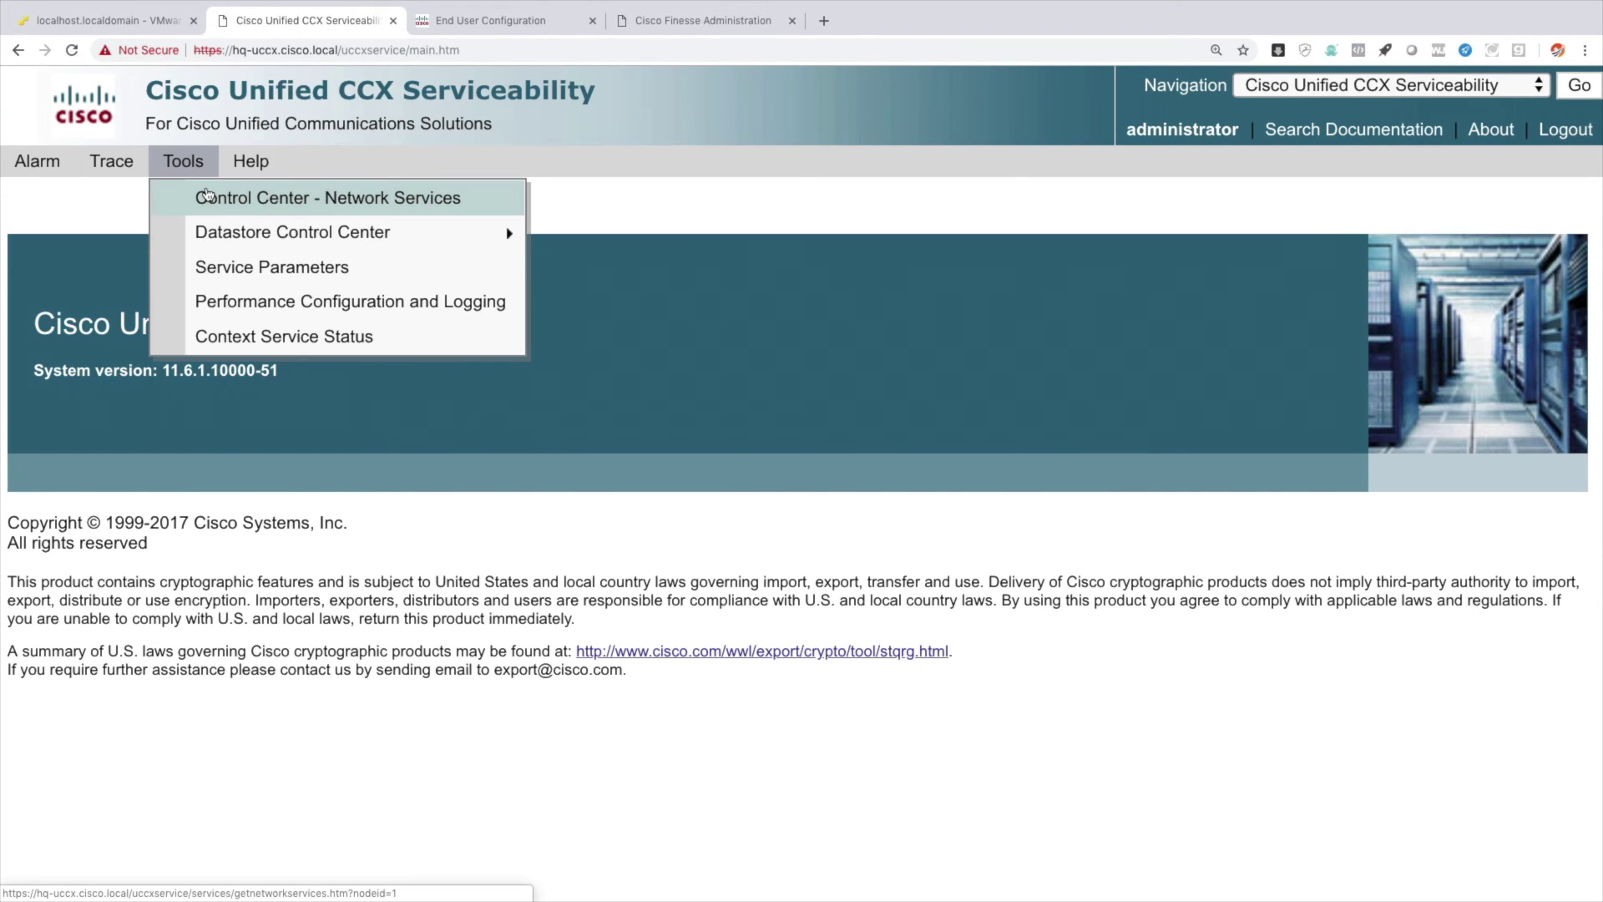
left_click(207, 195)
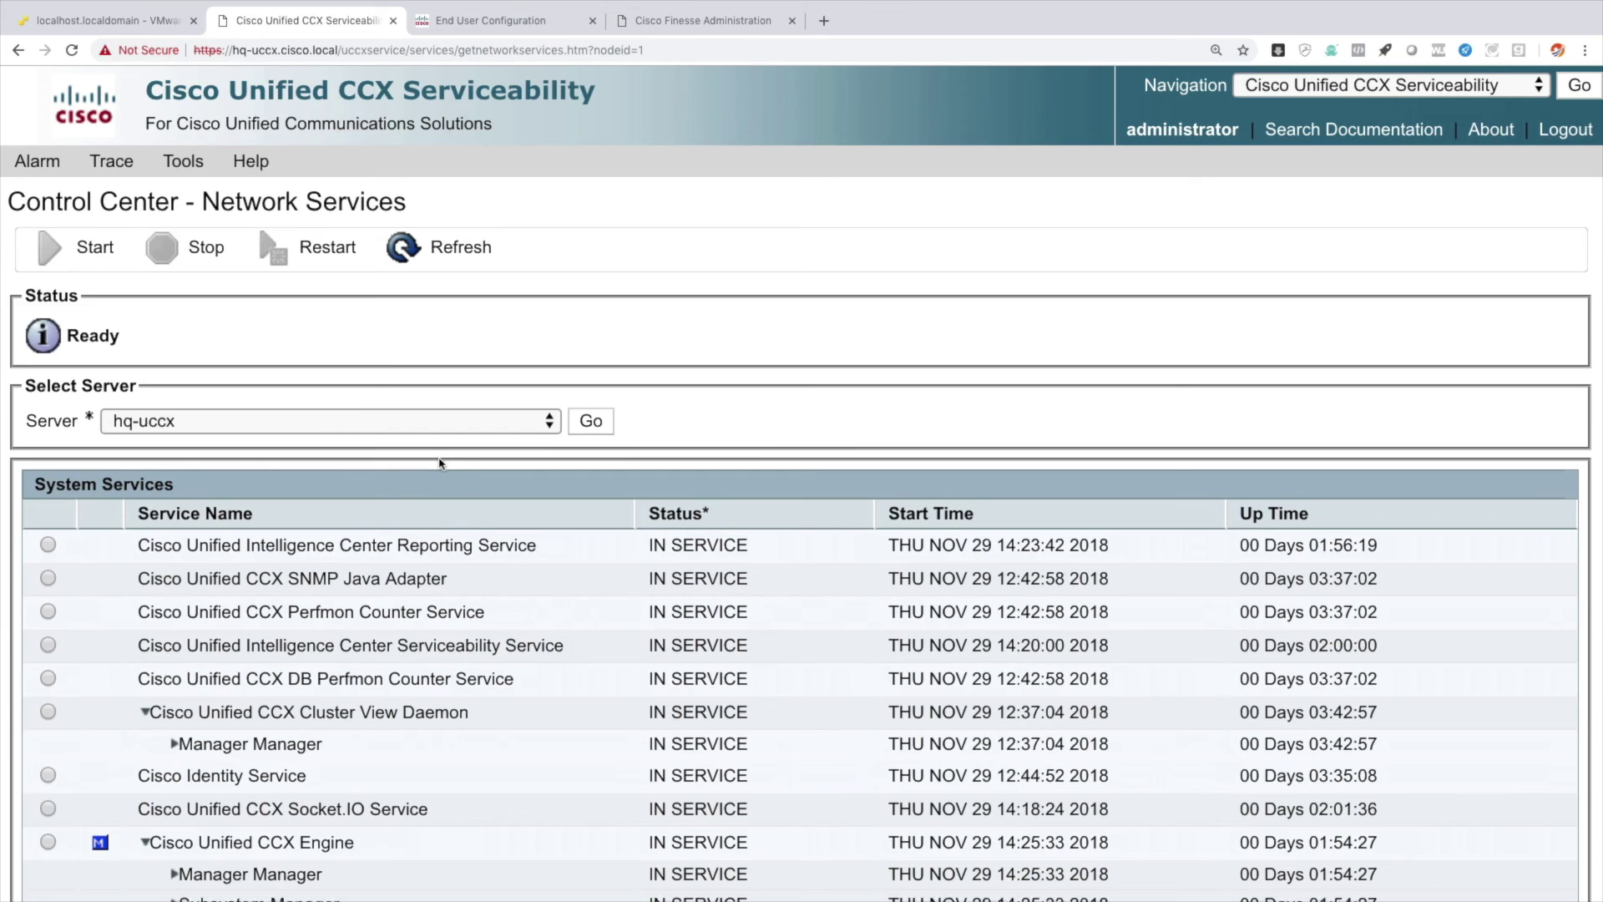
scroll(440, 463, "down", 7)
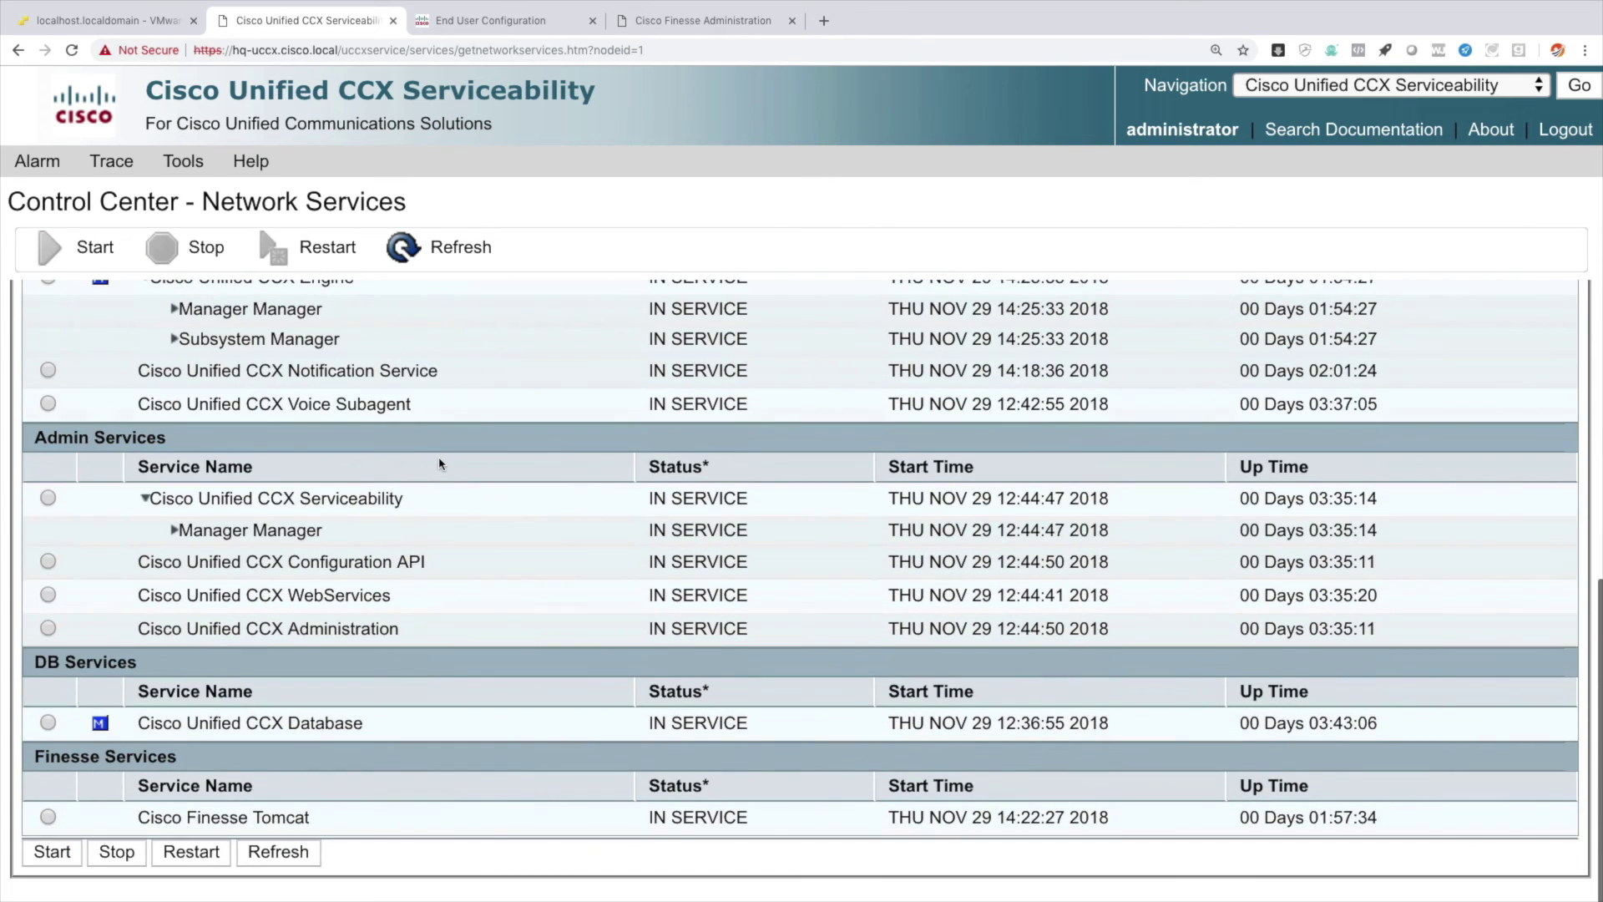
left_click(48, 817)
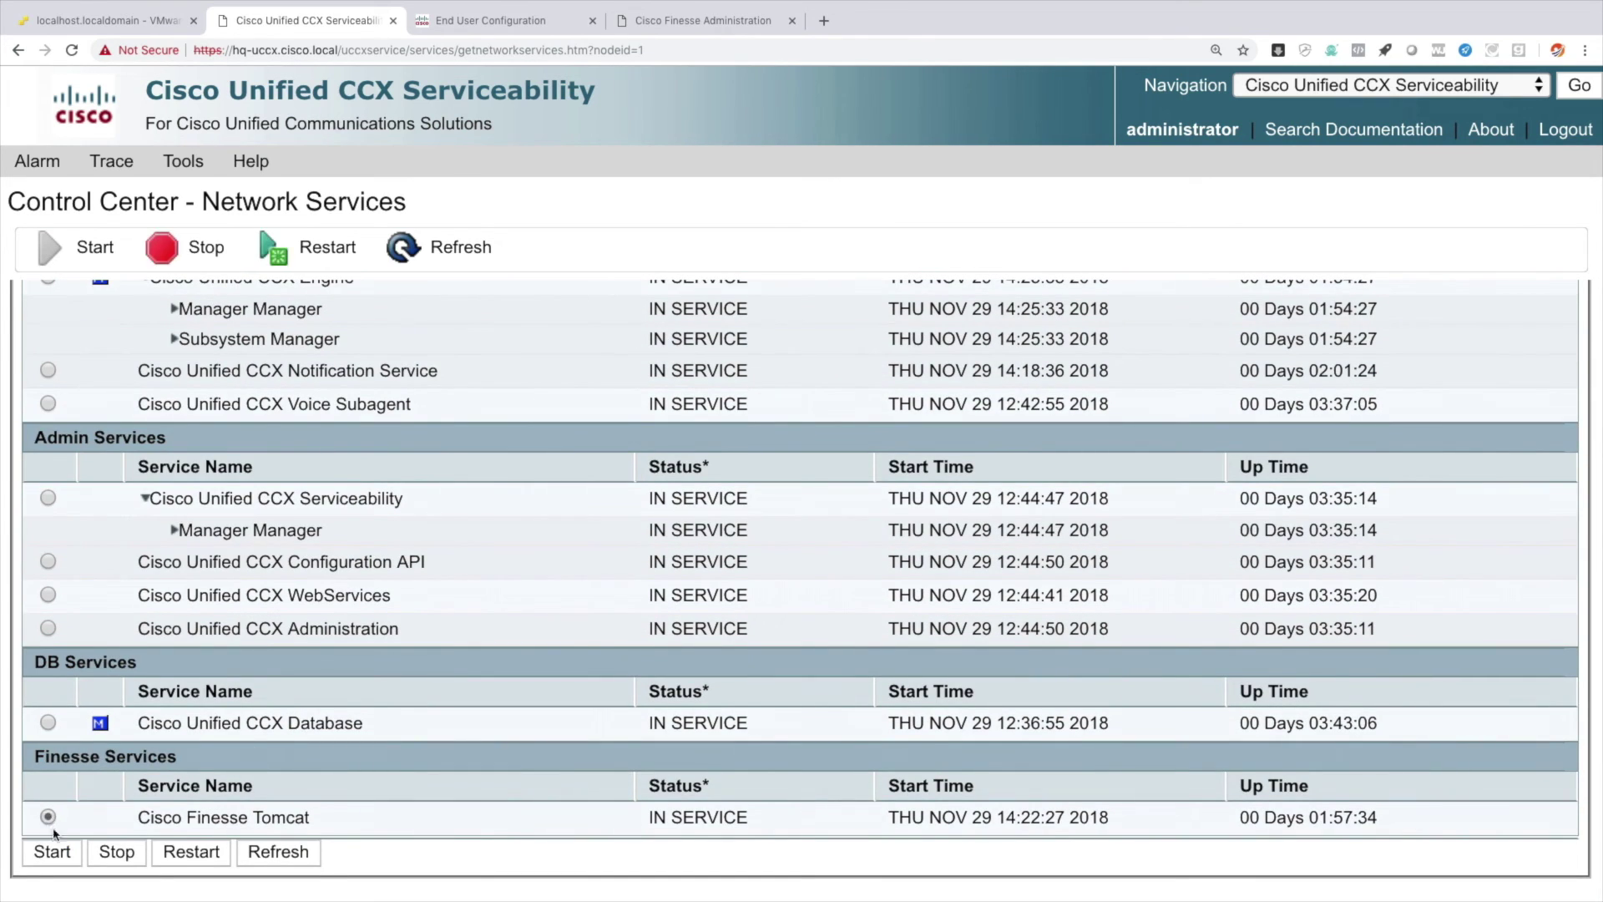
left_click(202, 855)
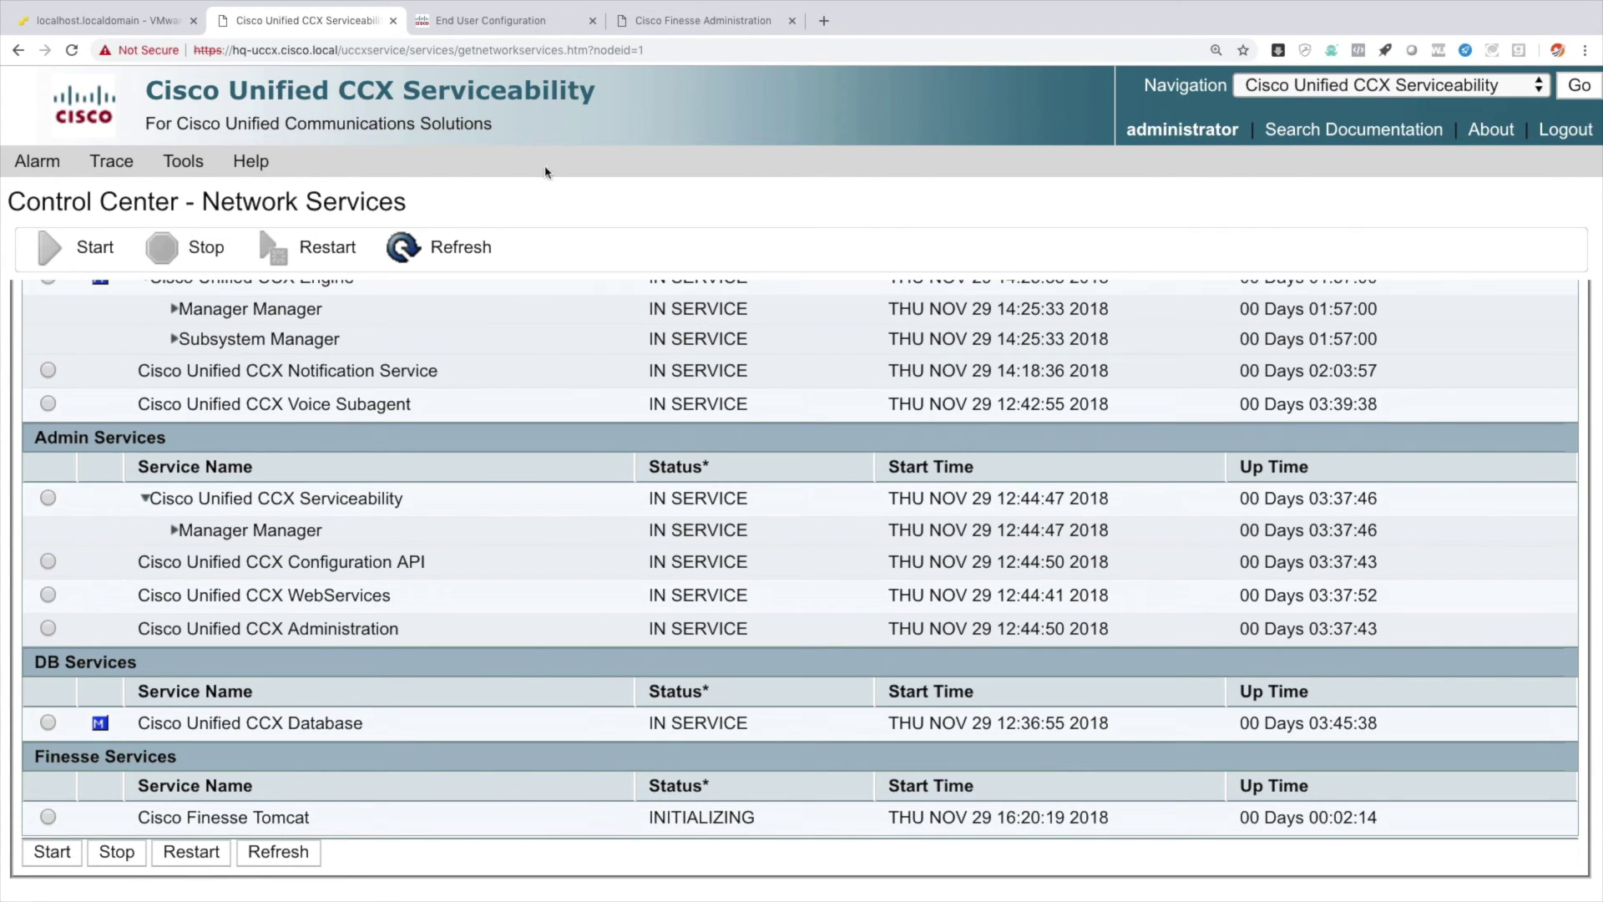
left_click(511, 21)
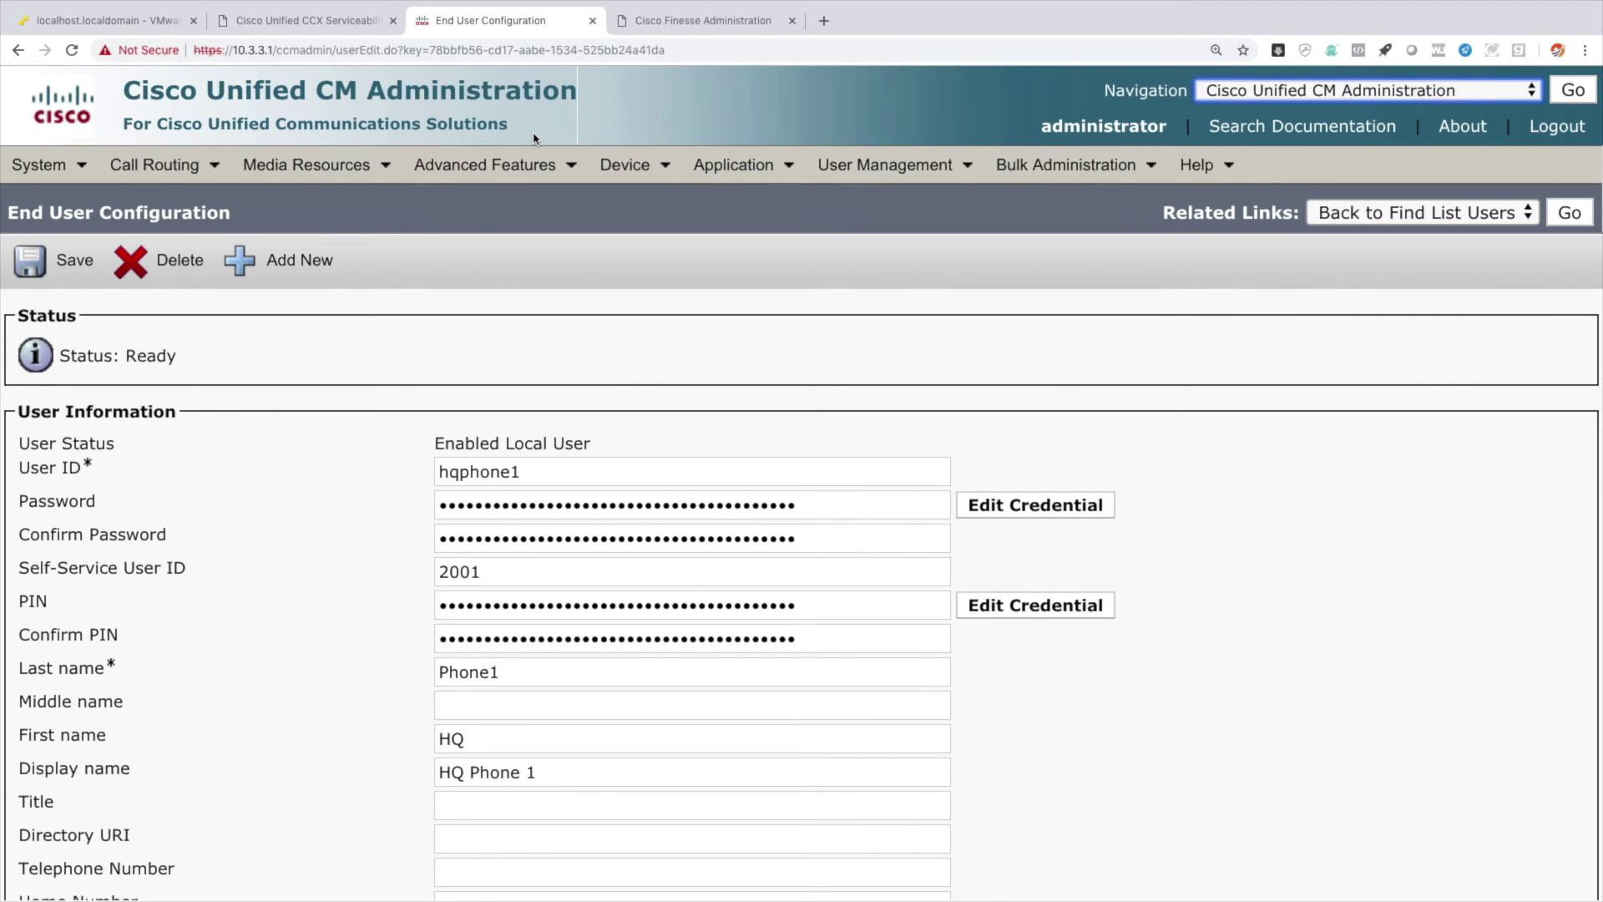
mouse_move(626, 165)
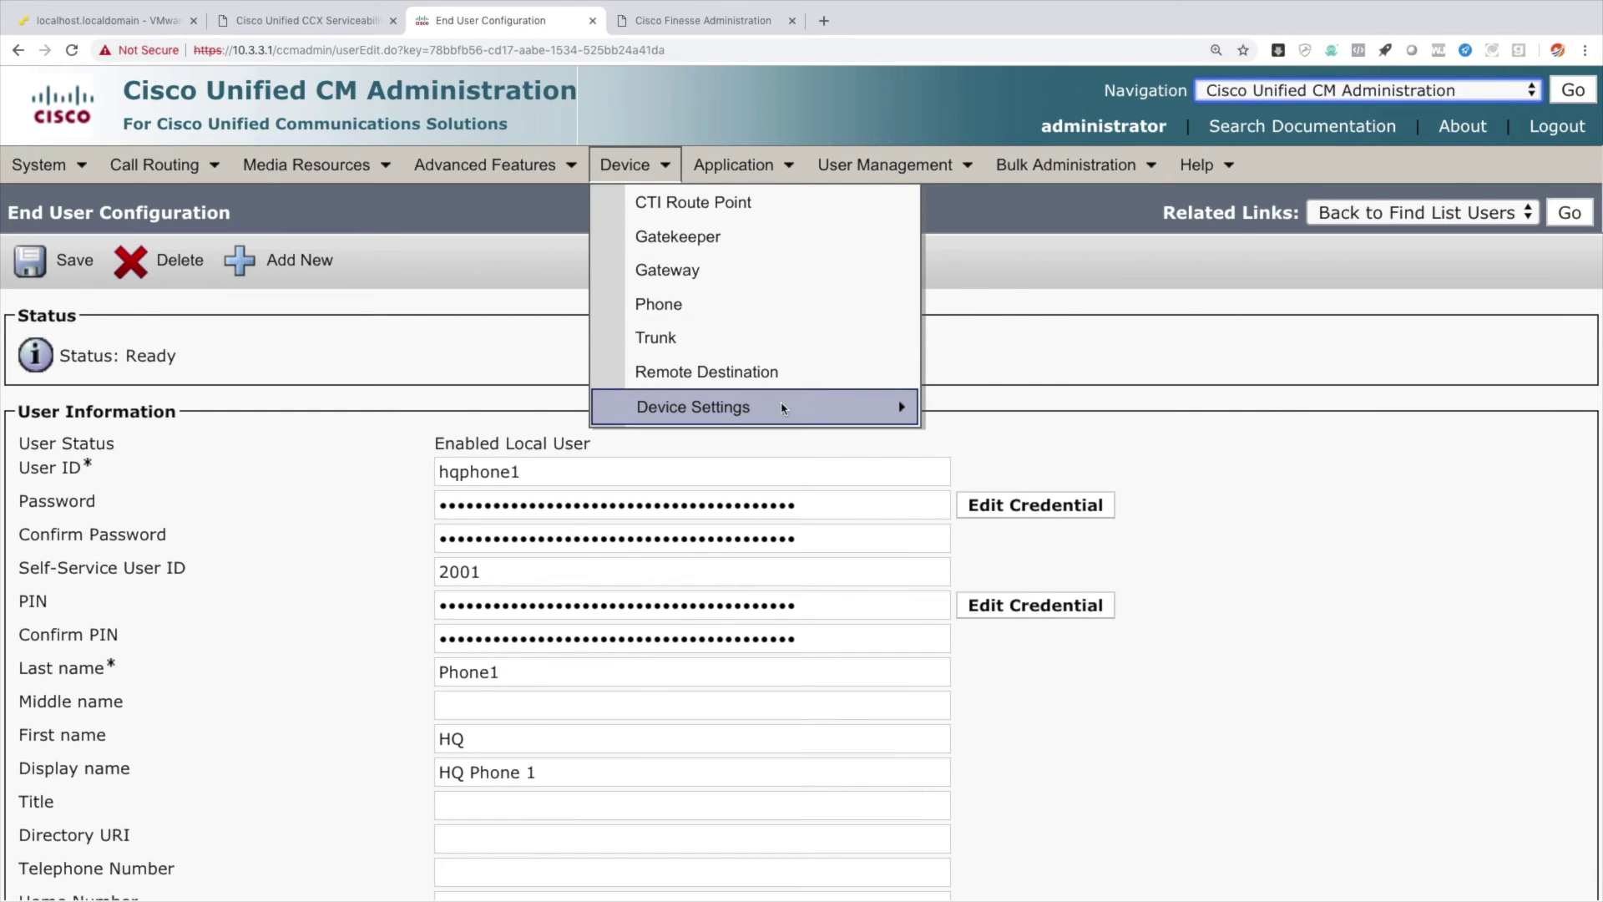
mouse_move(892, 406)
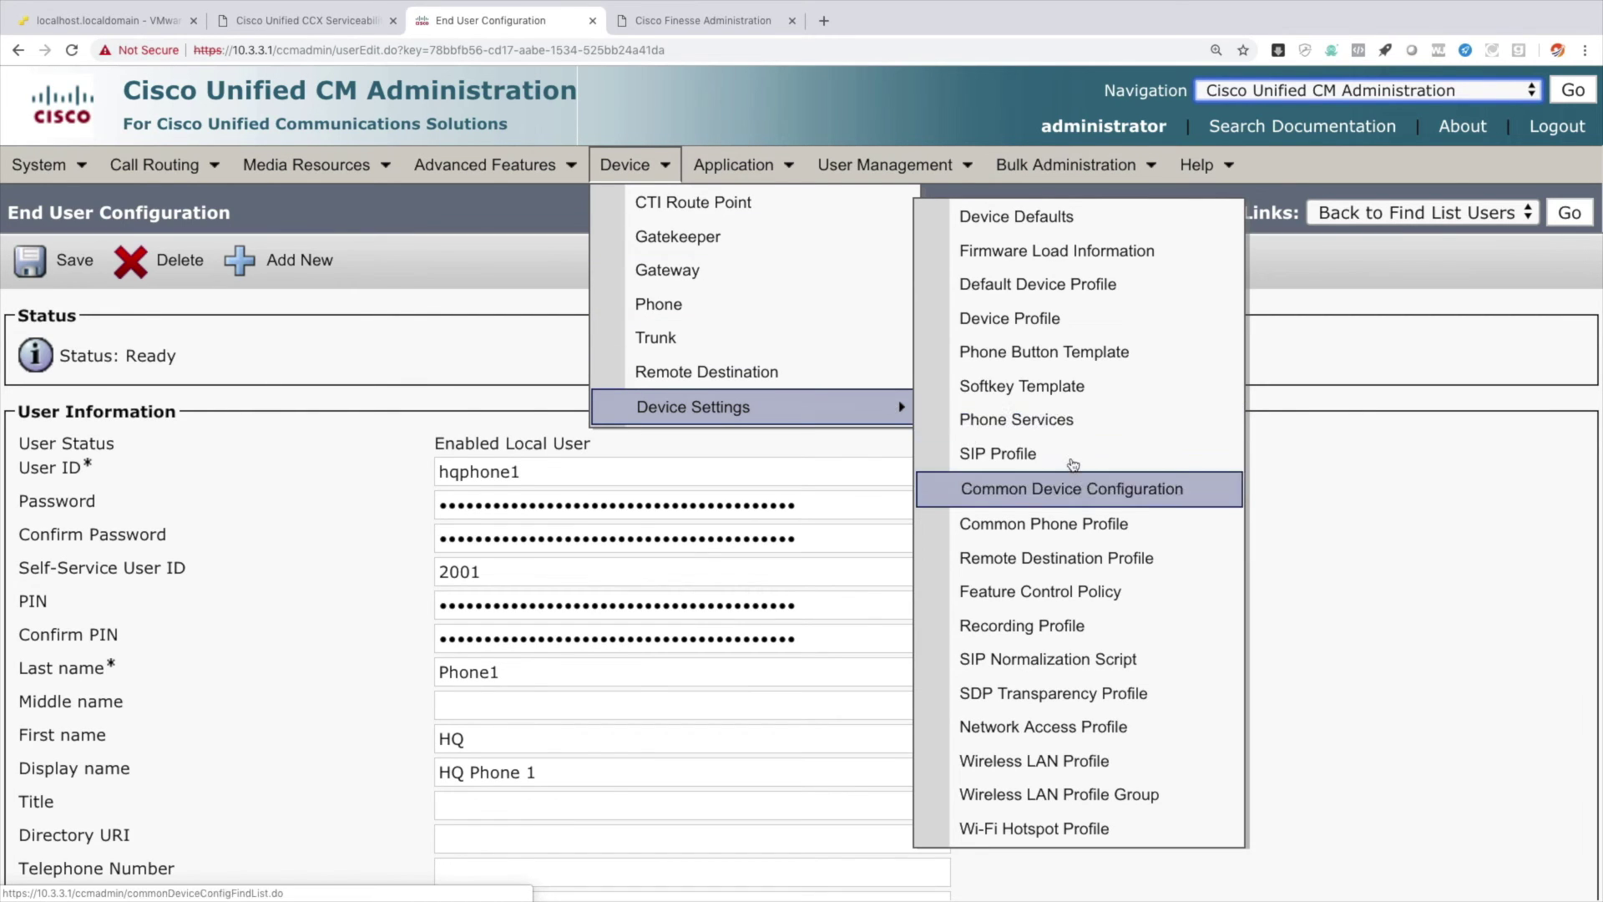
left_click(1061, 421)
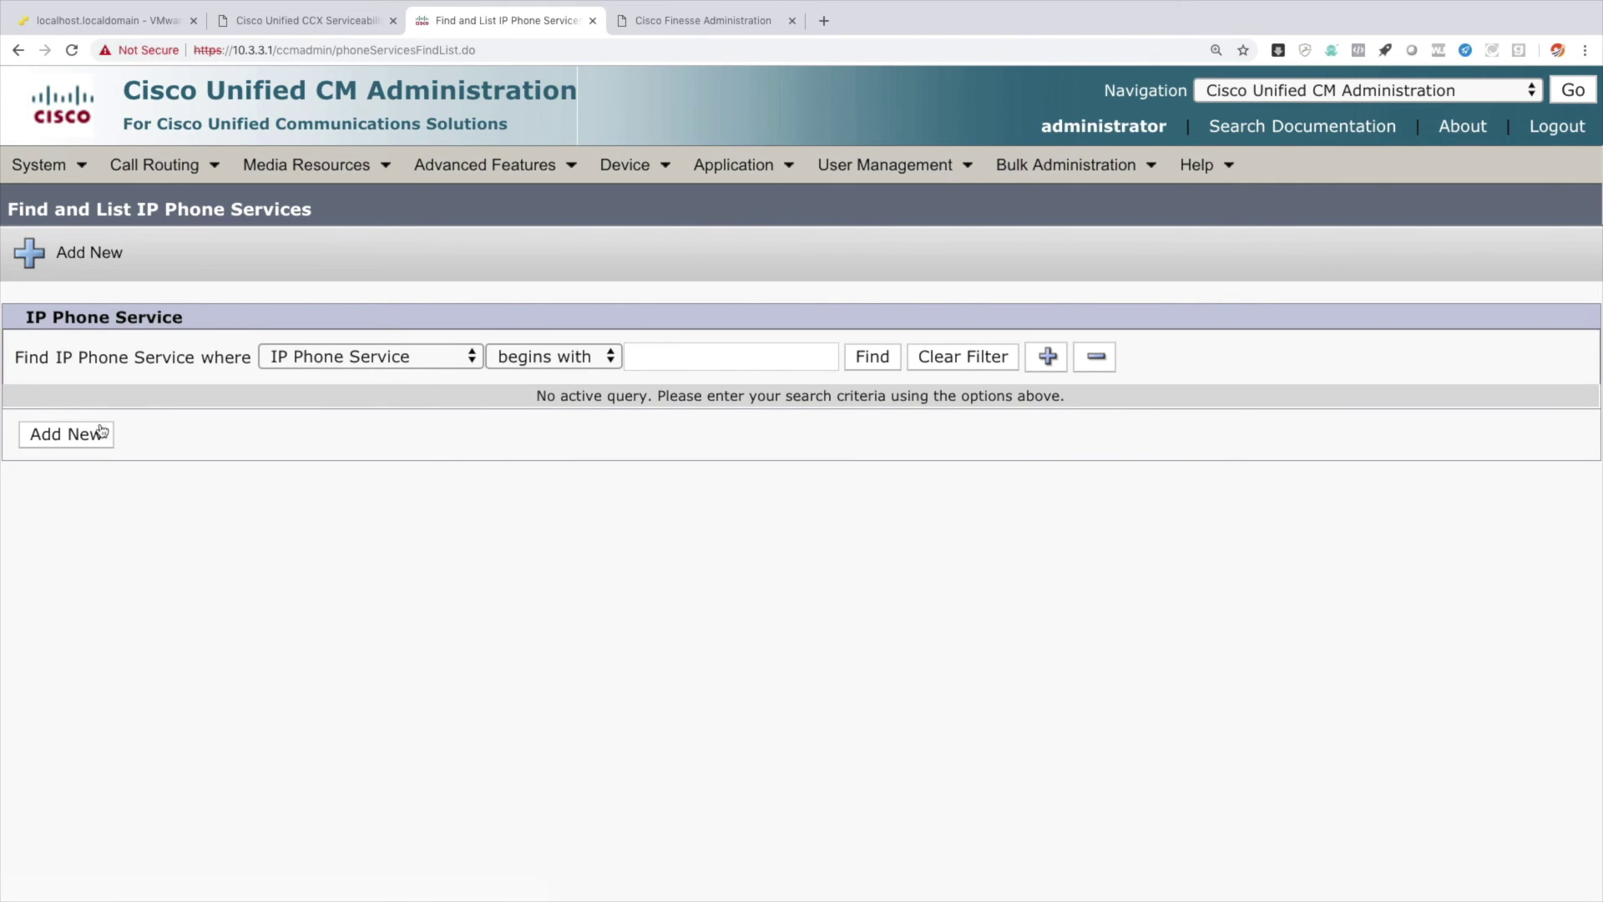
left_click(101, 433)
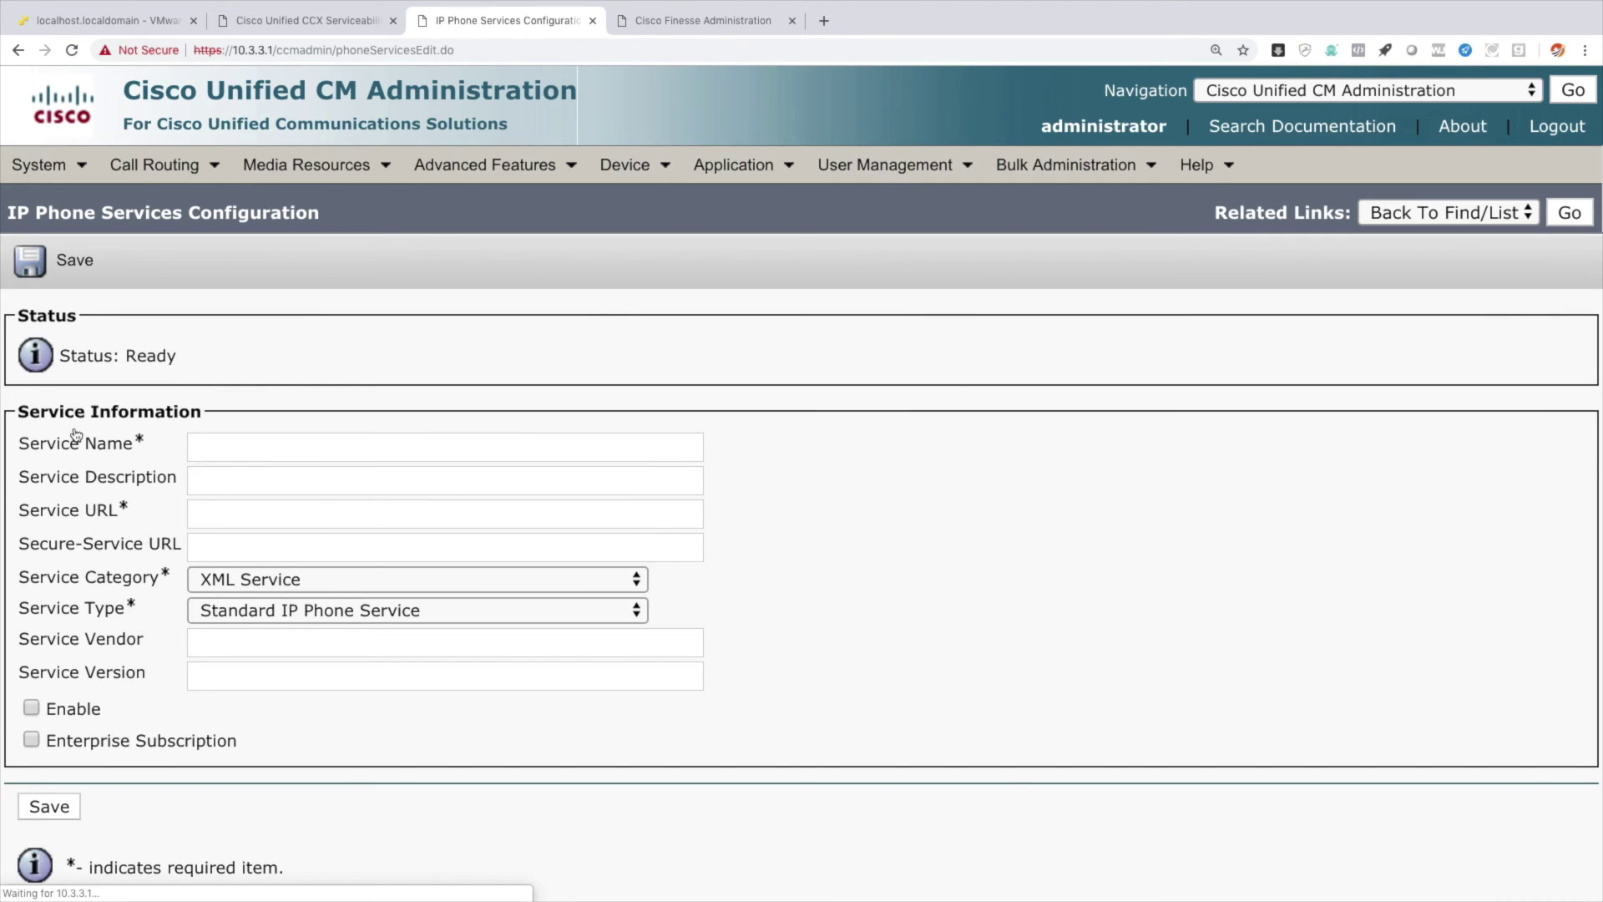
left_click(270, 446)
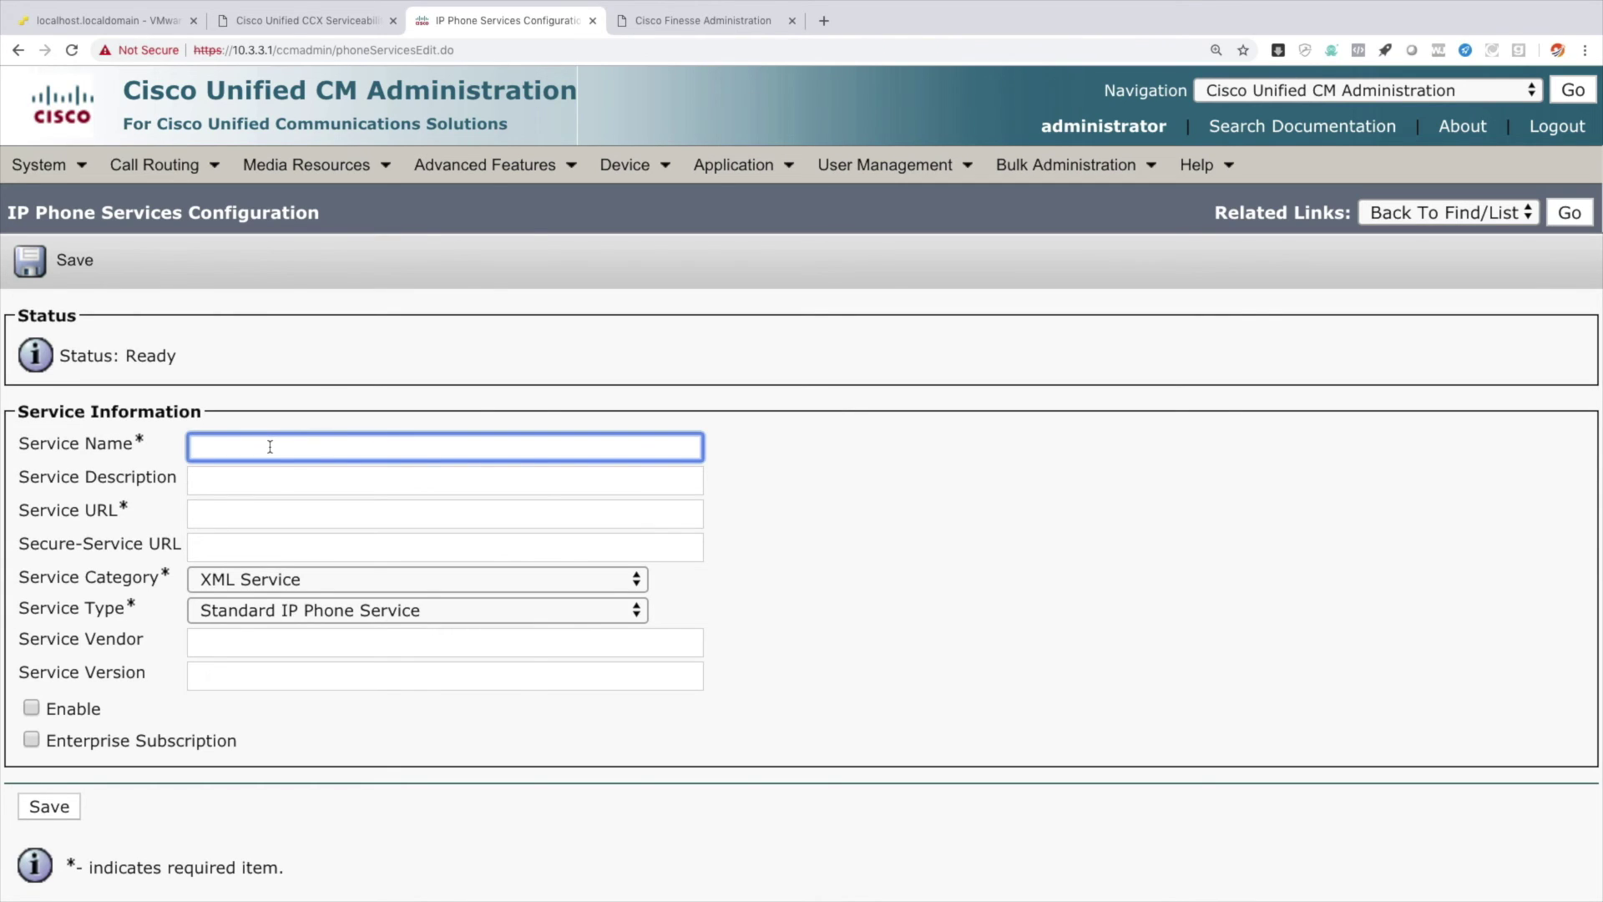
type("IPPA")
key("Tab")
key("Tab")
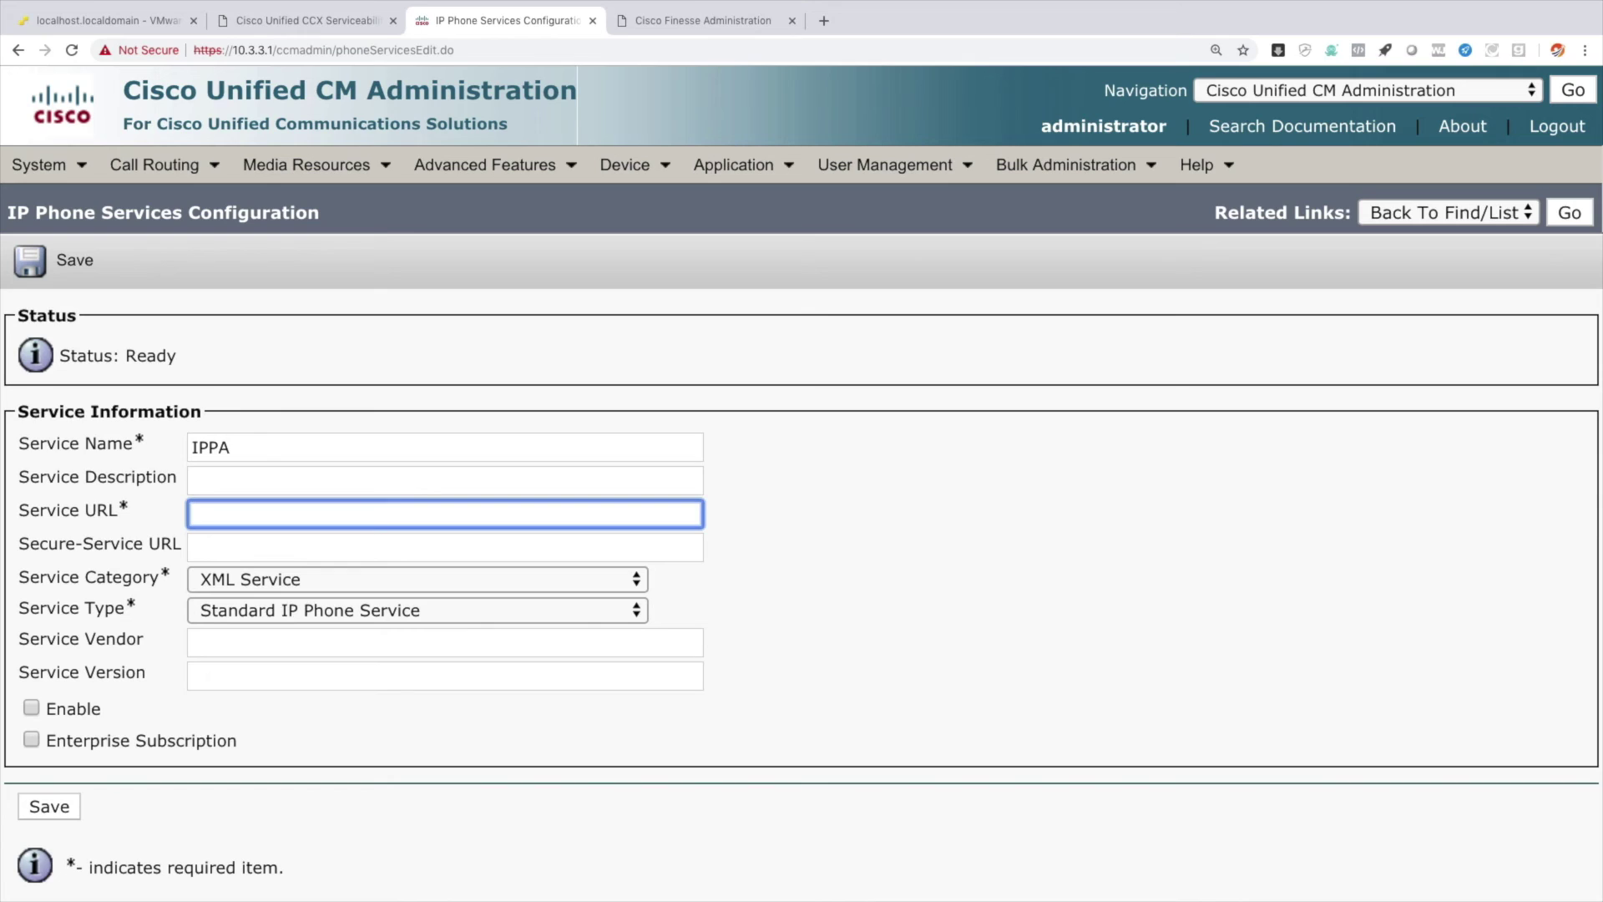
type("http://hq-uccx.cisco.lo")
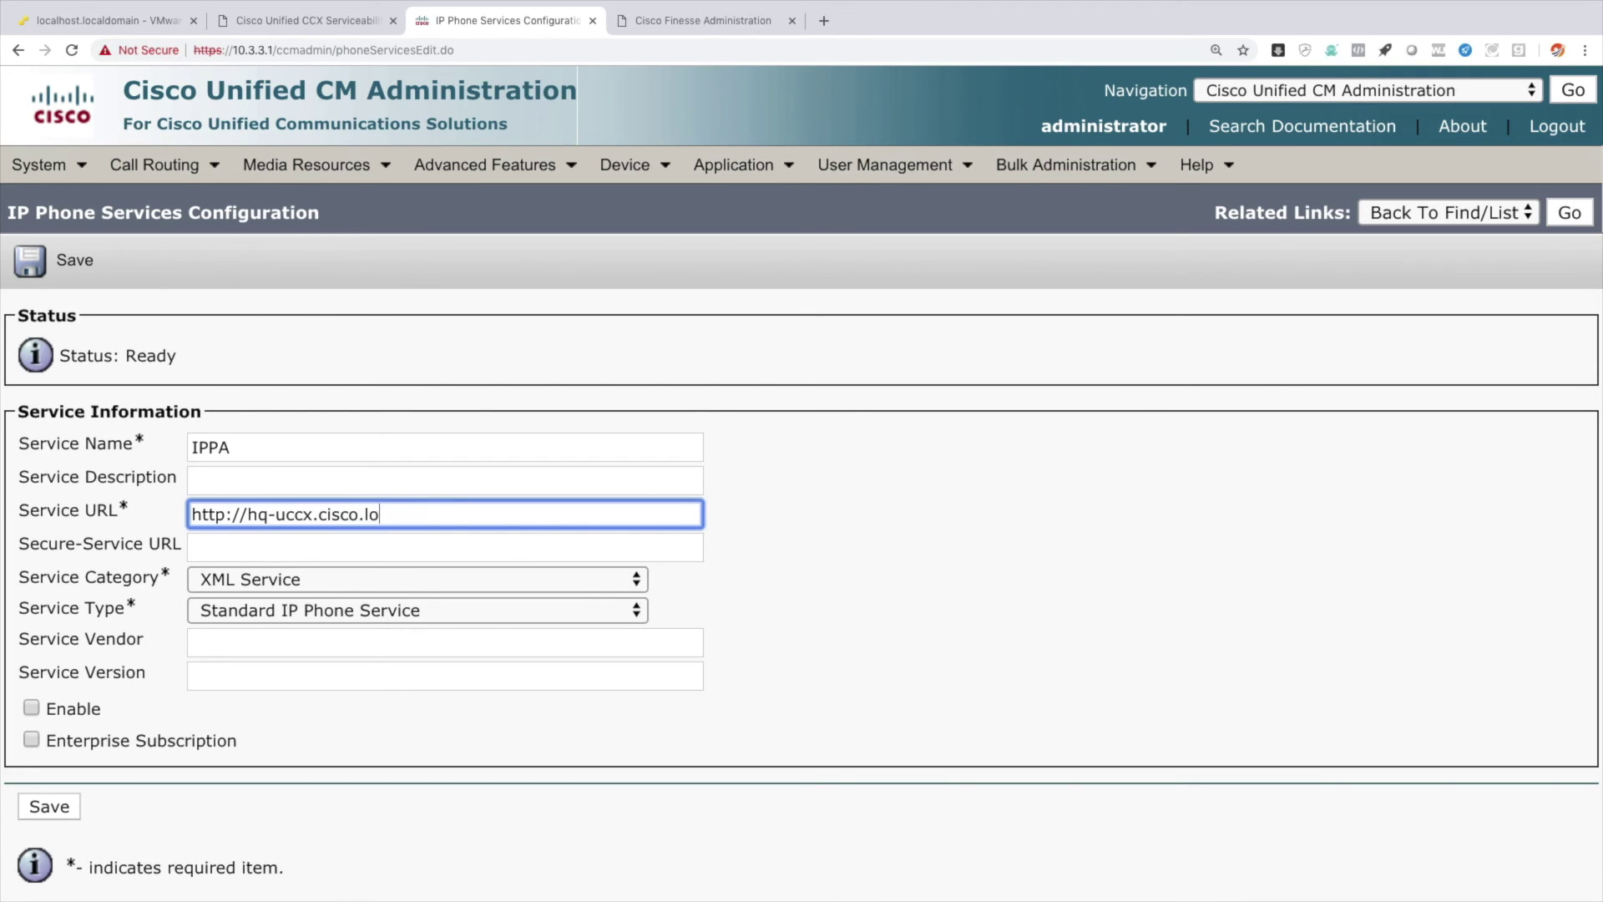
type("cal:8082/fippa/#")
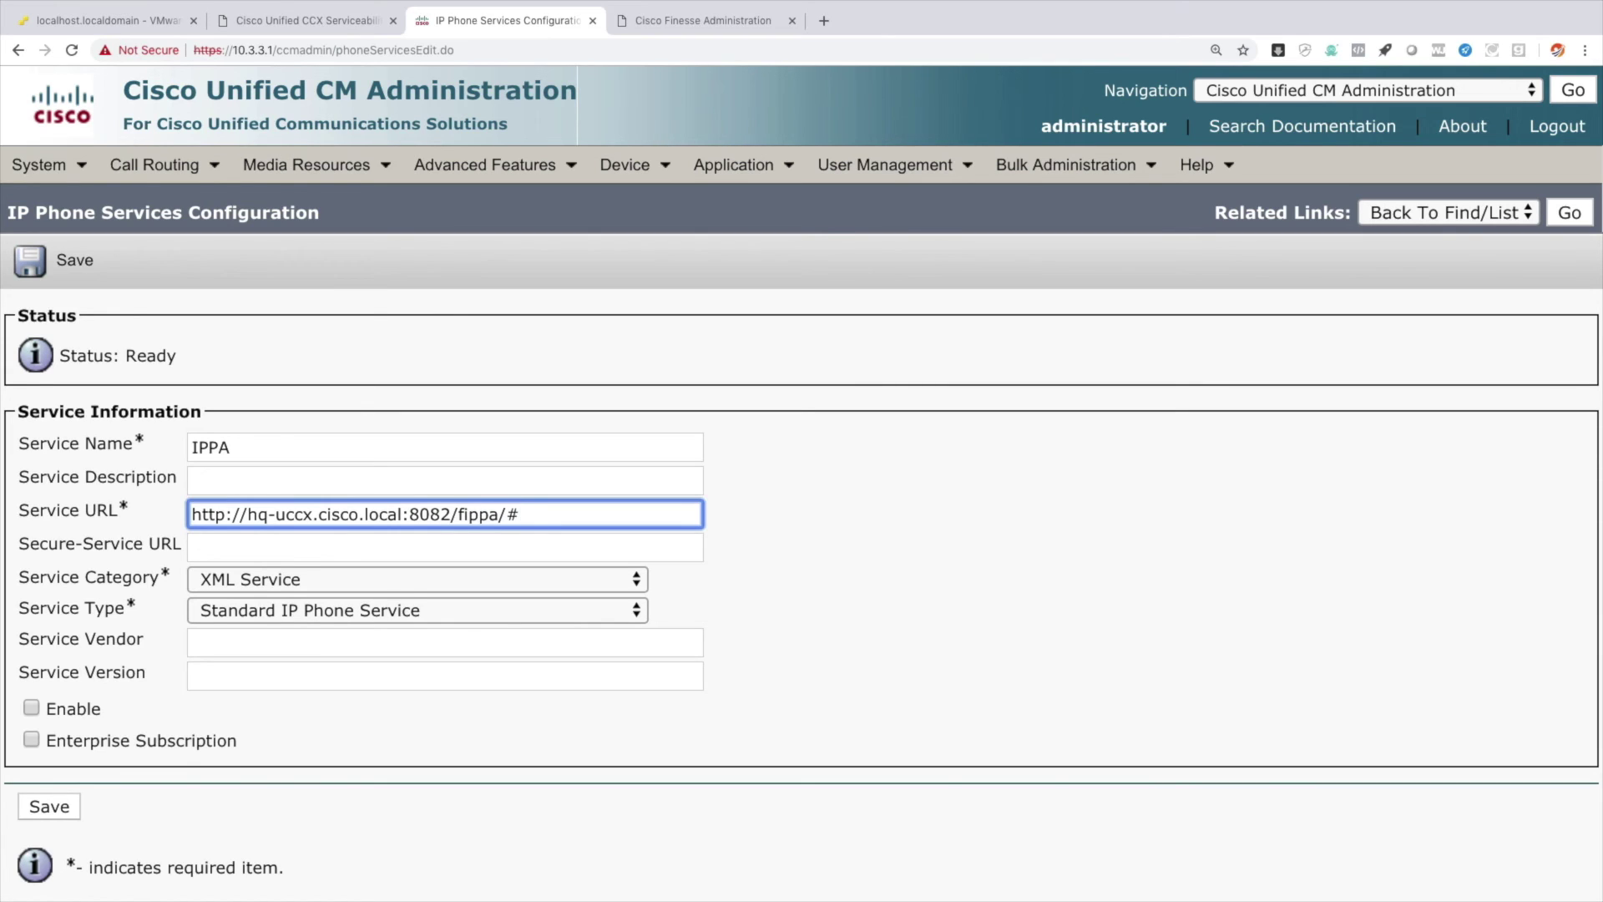
type("DEVICENAME")
type("#")
left_click(32, 708)
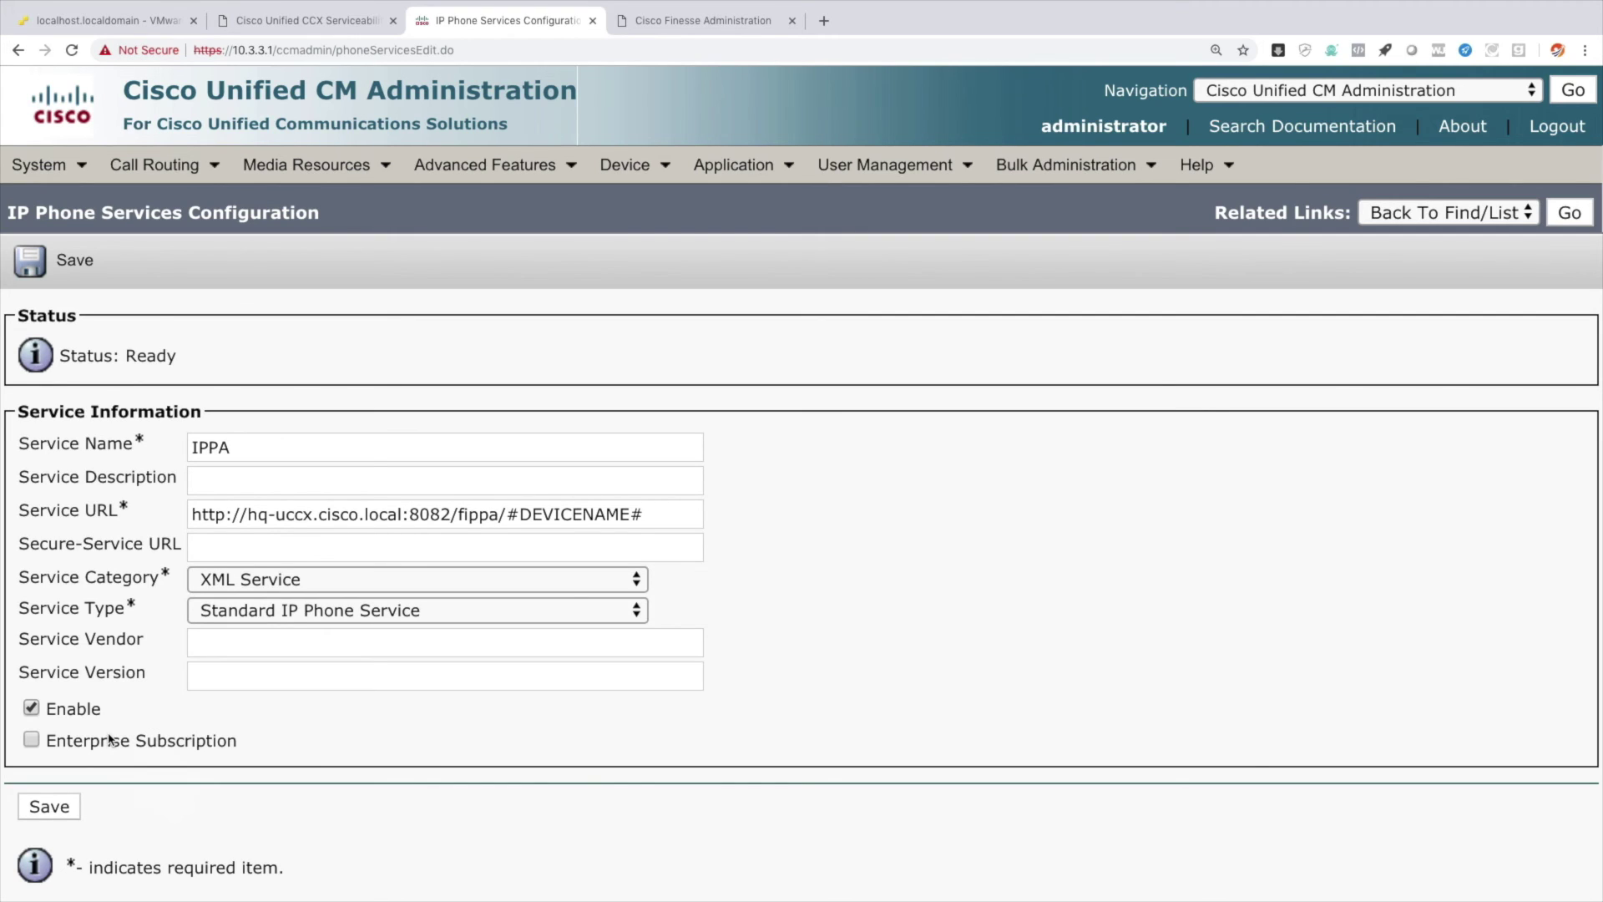
left_click(57, 813)
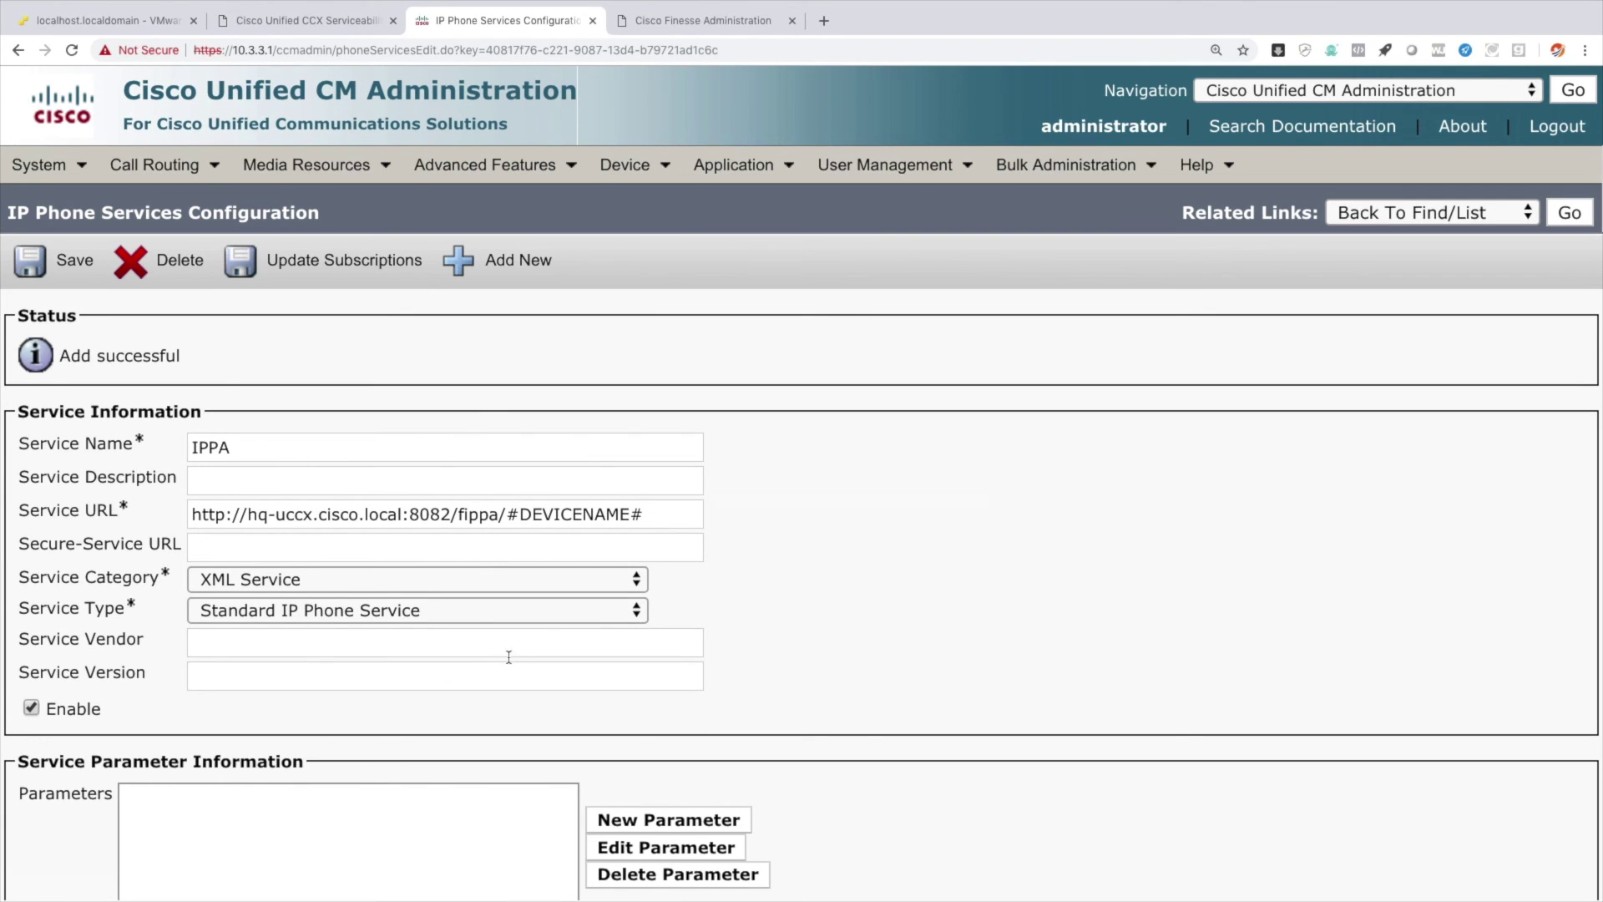
Start a new parameter on the saved IPPA service's configuration page.
scroll(510, 660, "down", 2)
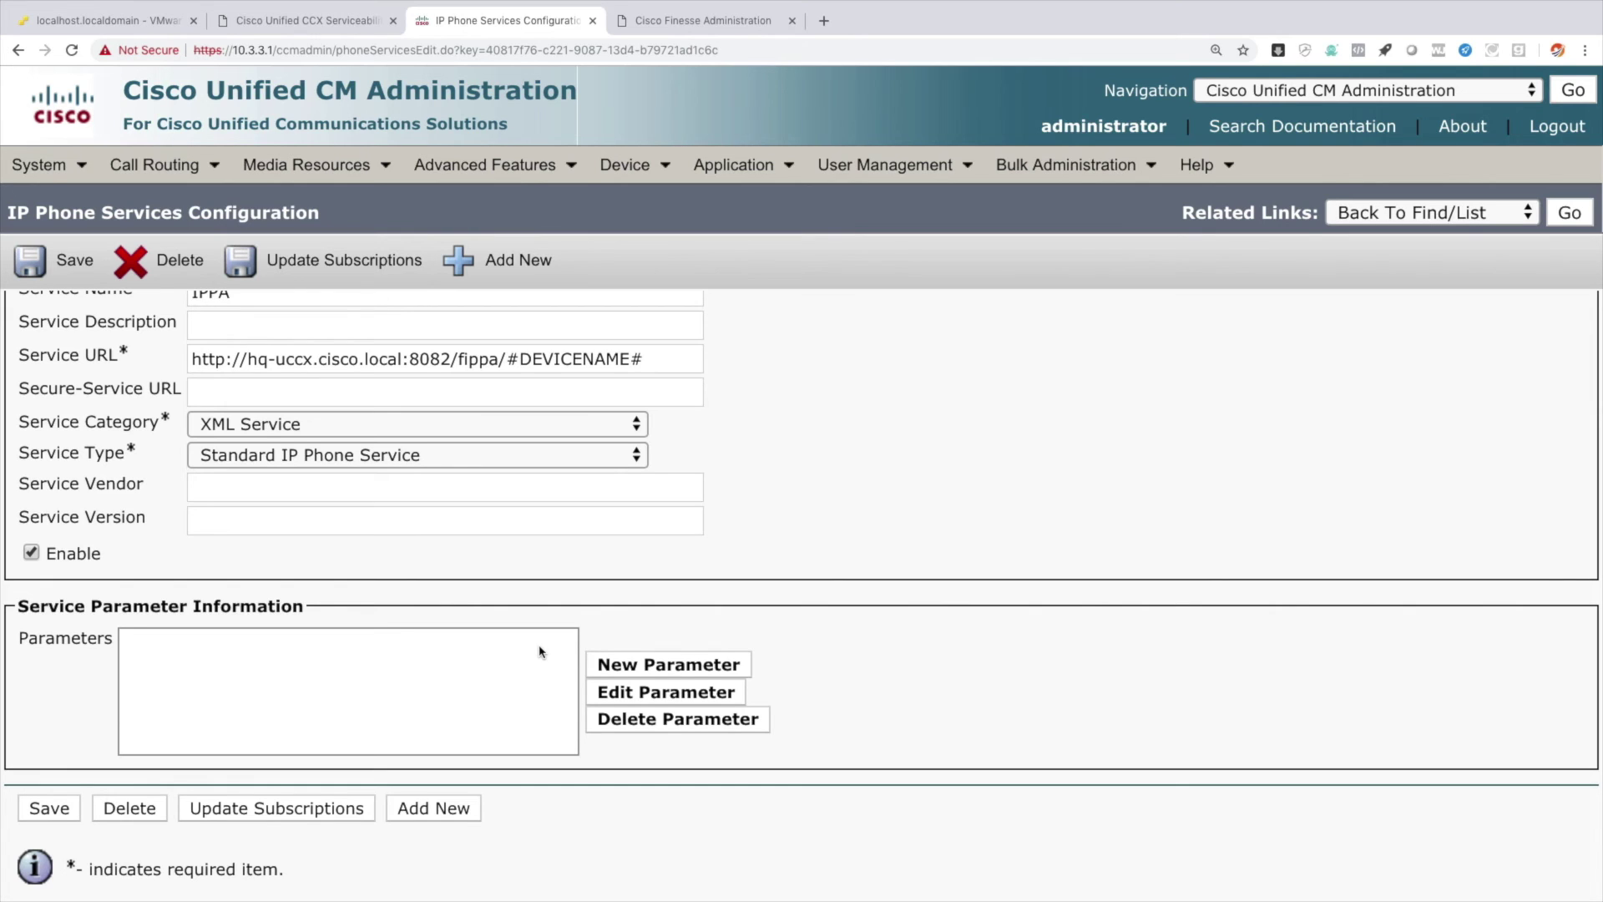
left_click(699, 666)
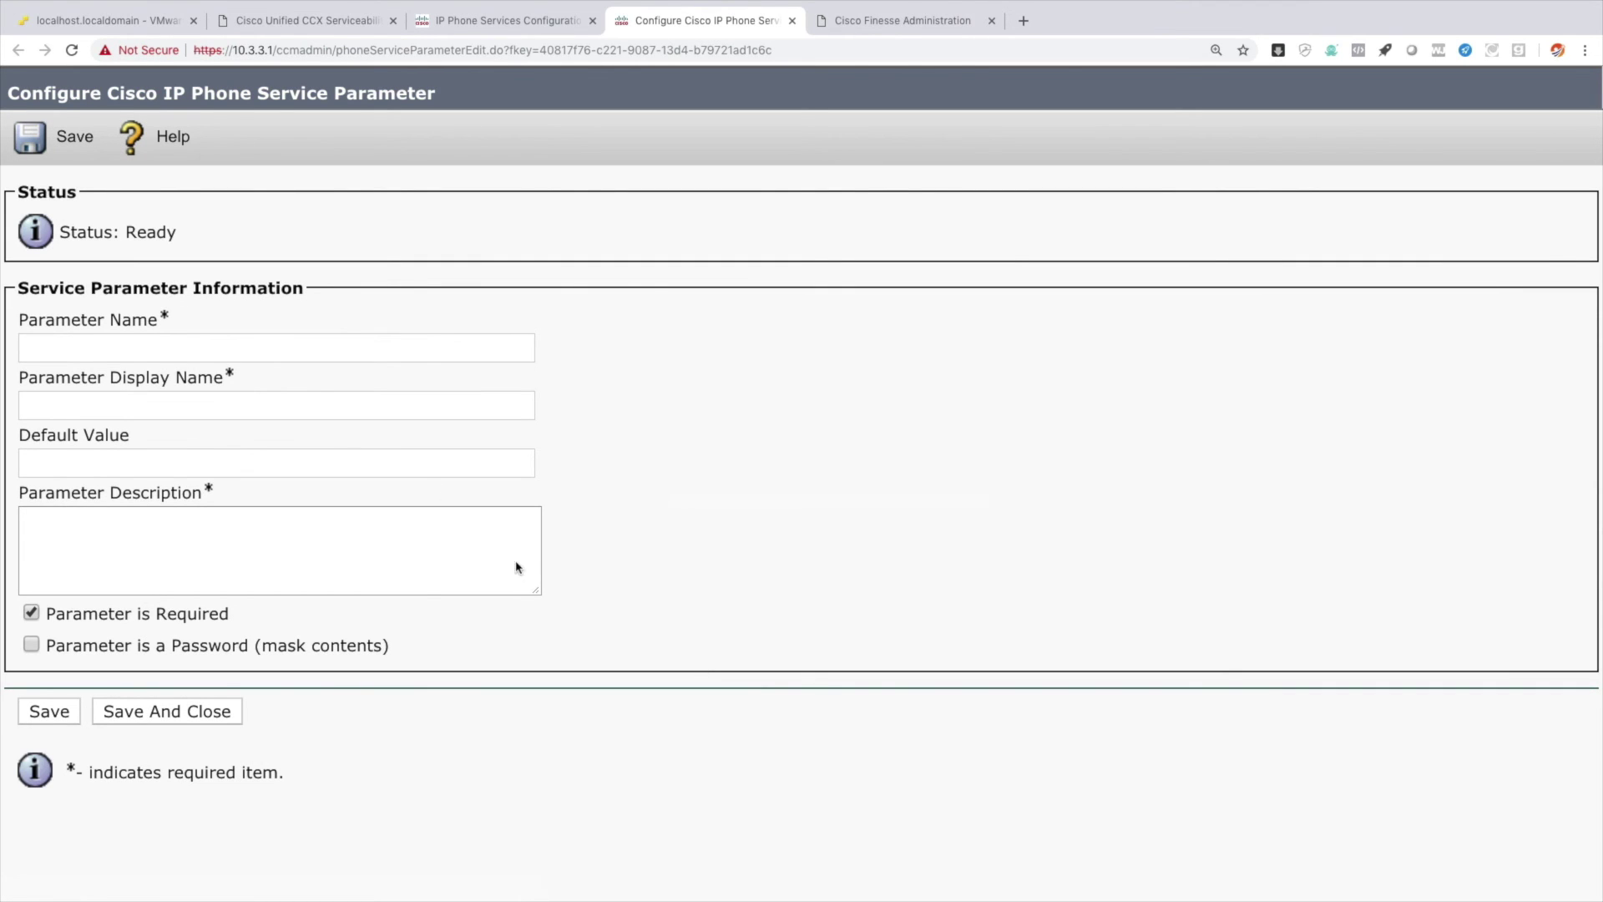
Add the 'id' parameter with display name id and description 'User ID'.
left_click(314, 347)
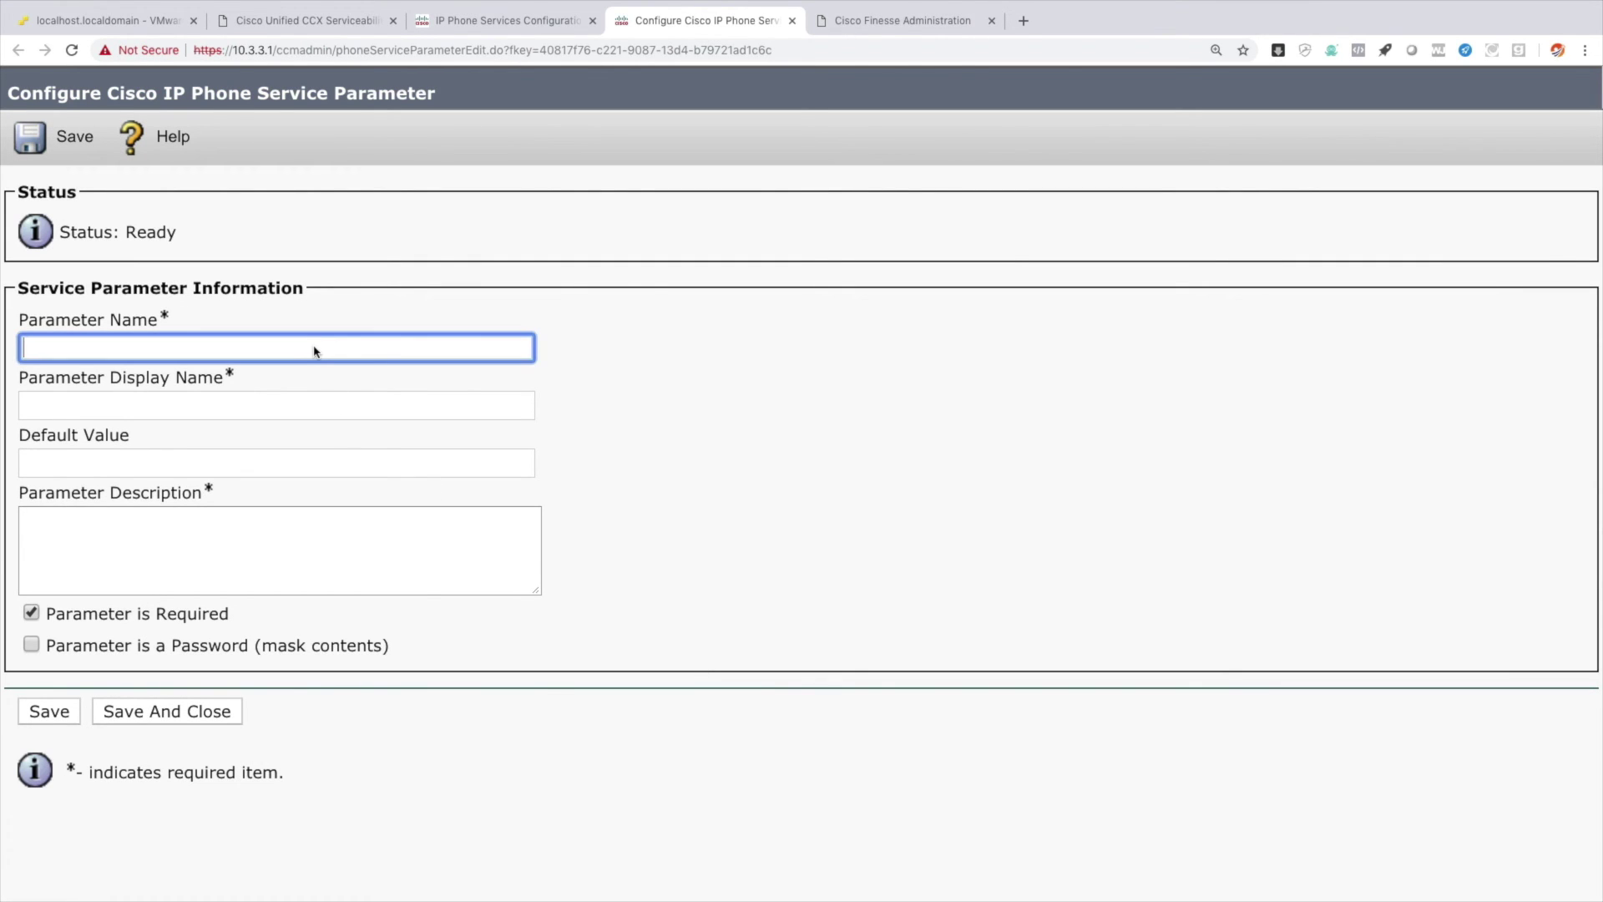
type("id")
key("Tab")
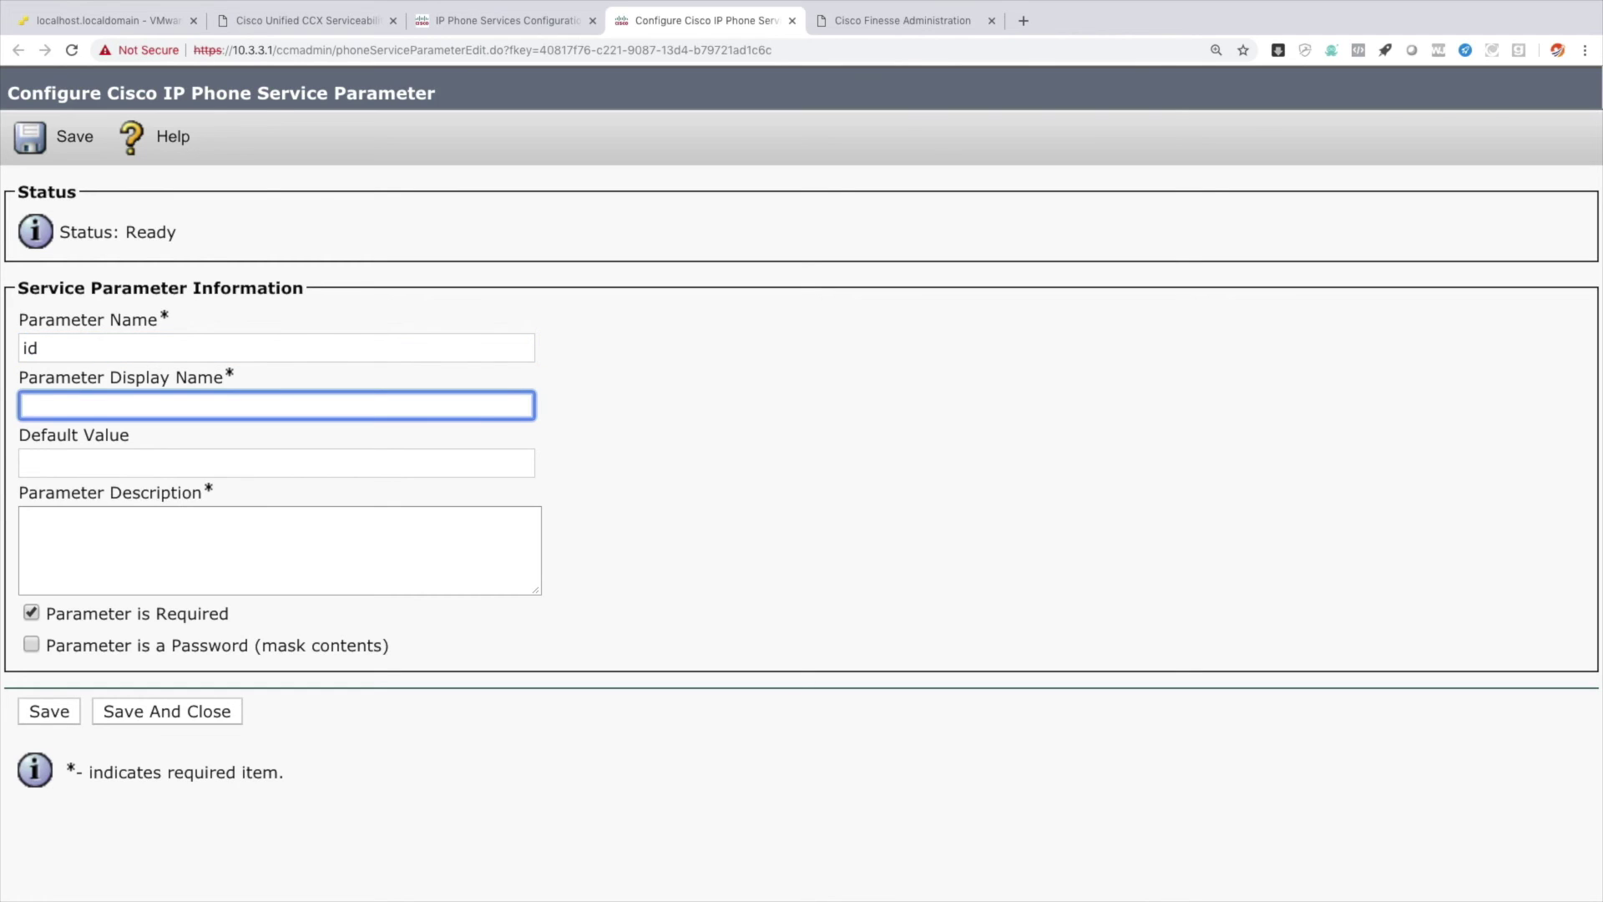
type("id")
key("Tab")
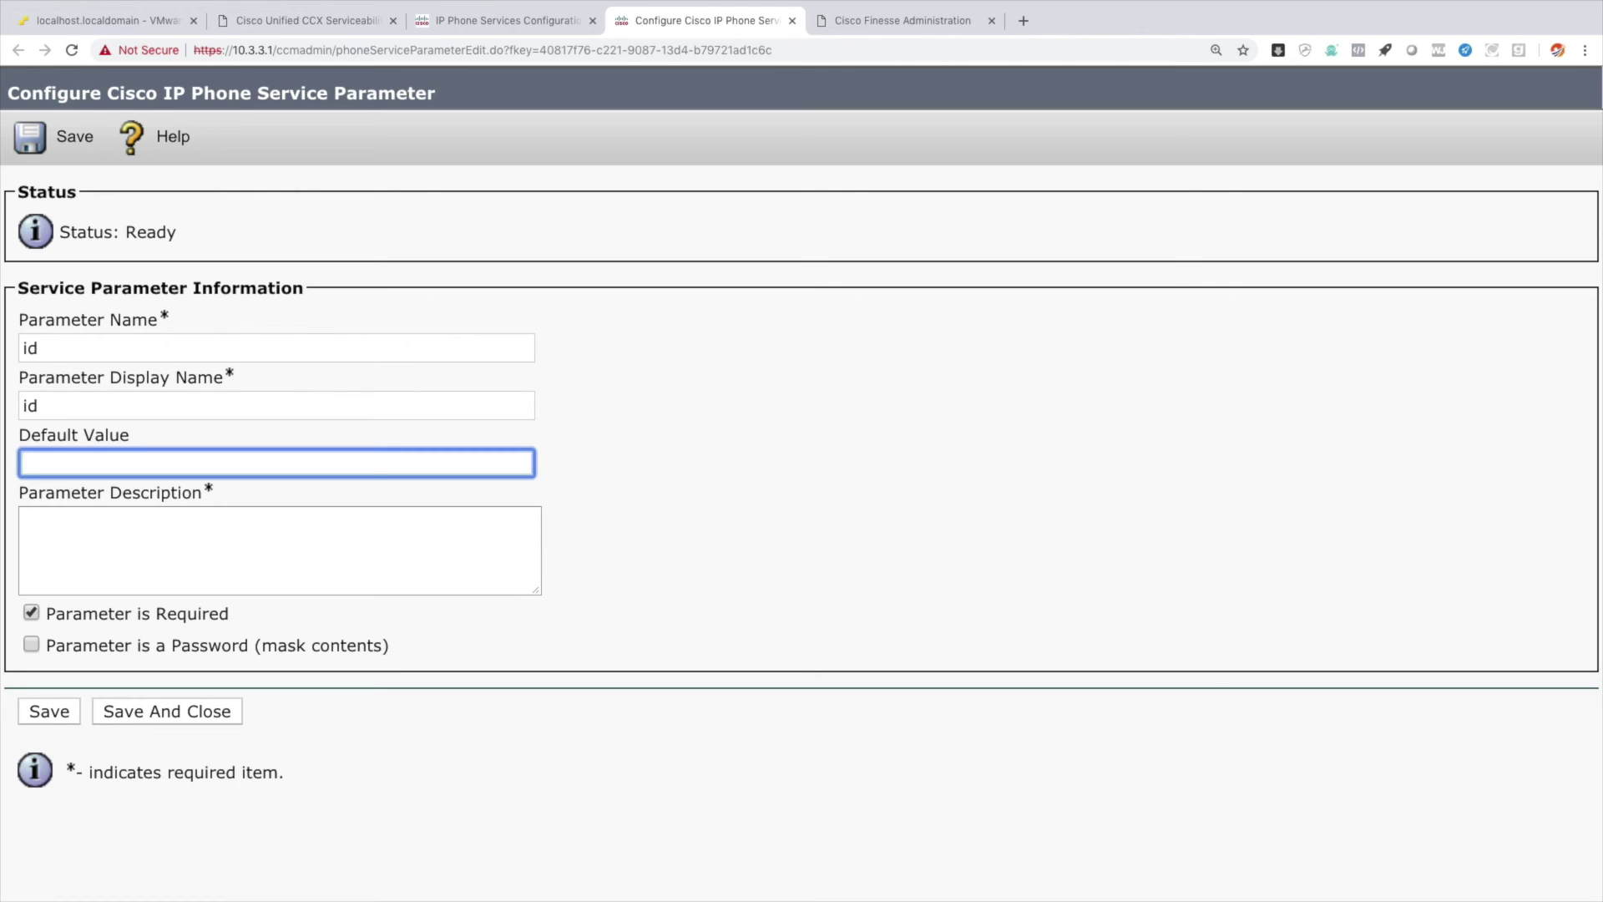
key("Tab")
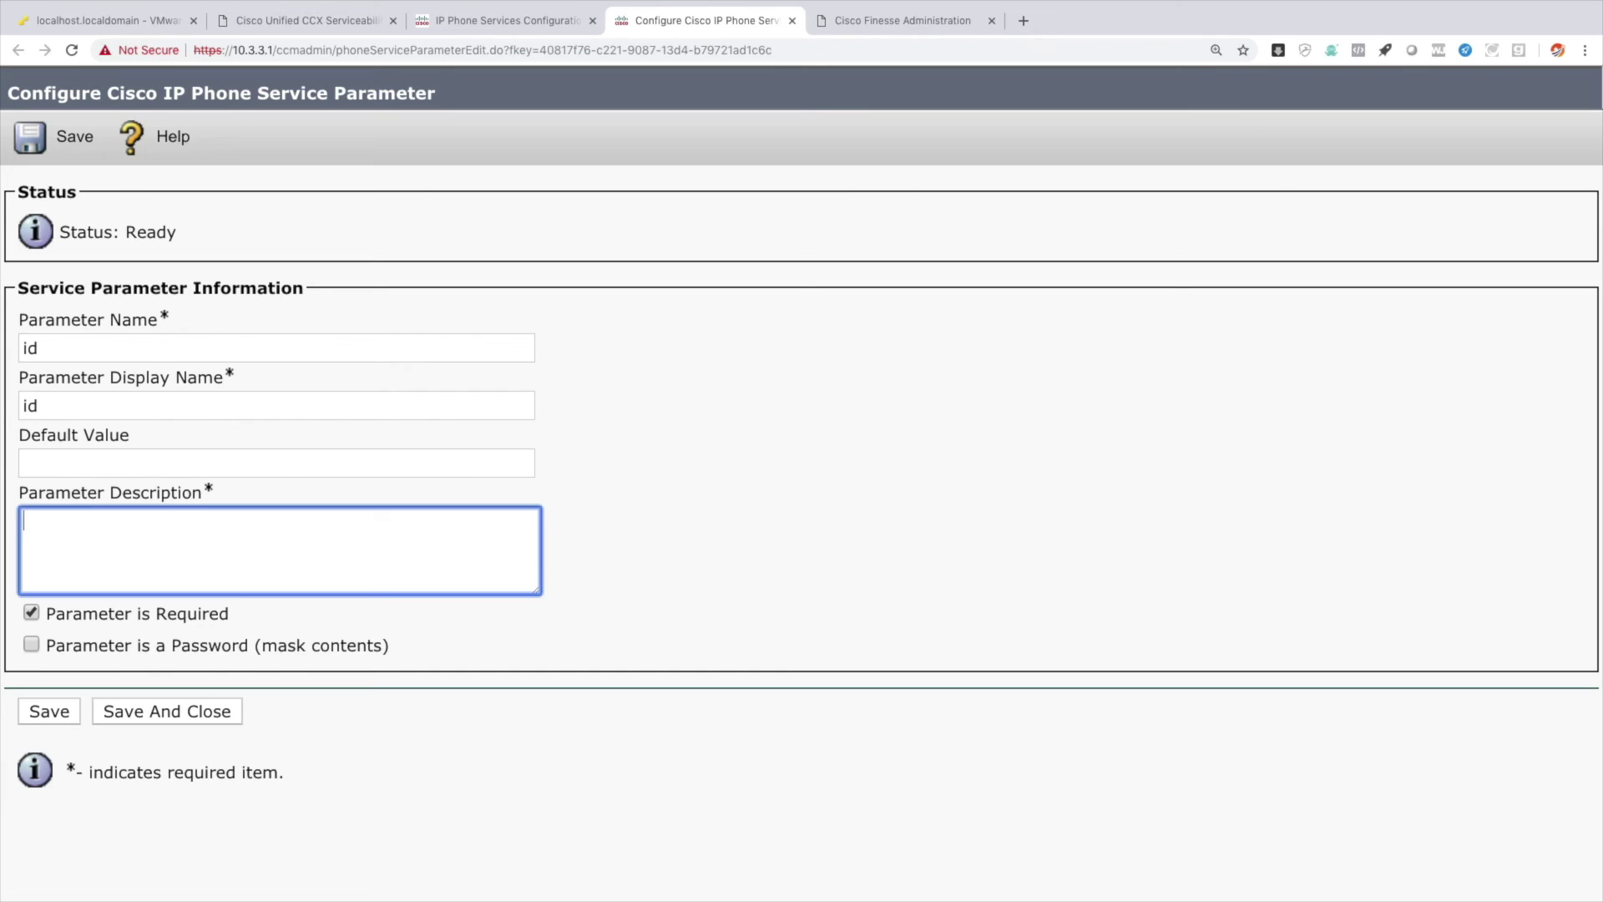
type("User ID")
left_click(49, 711)
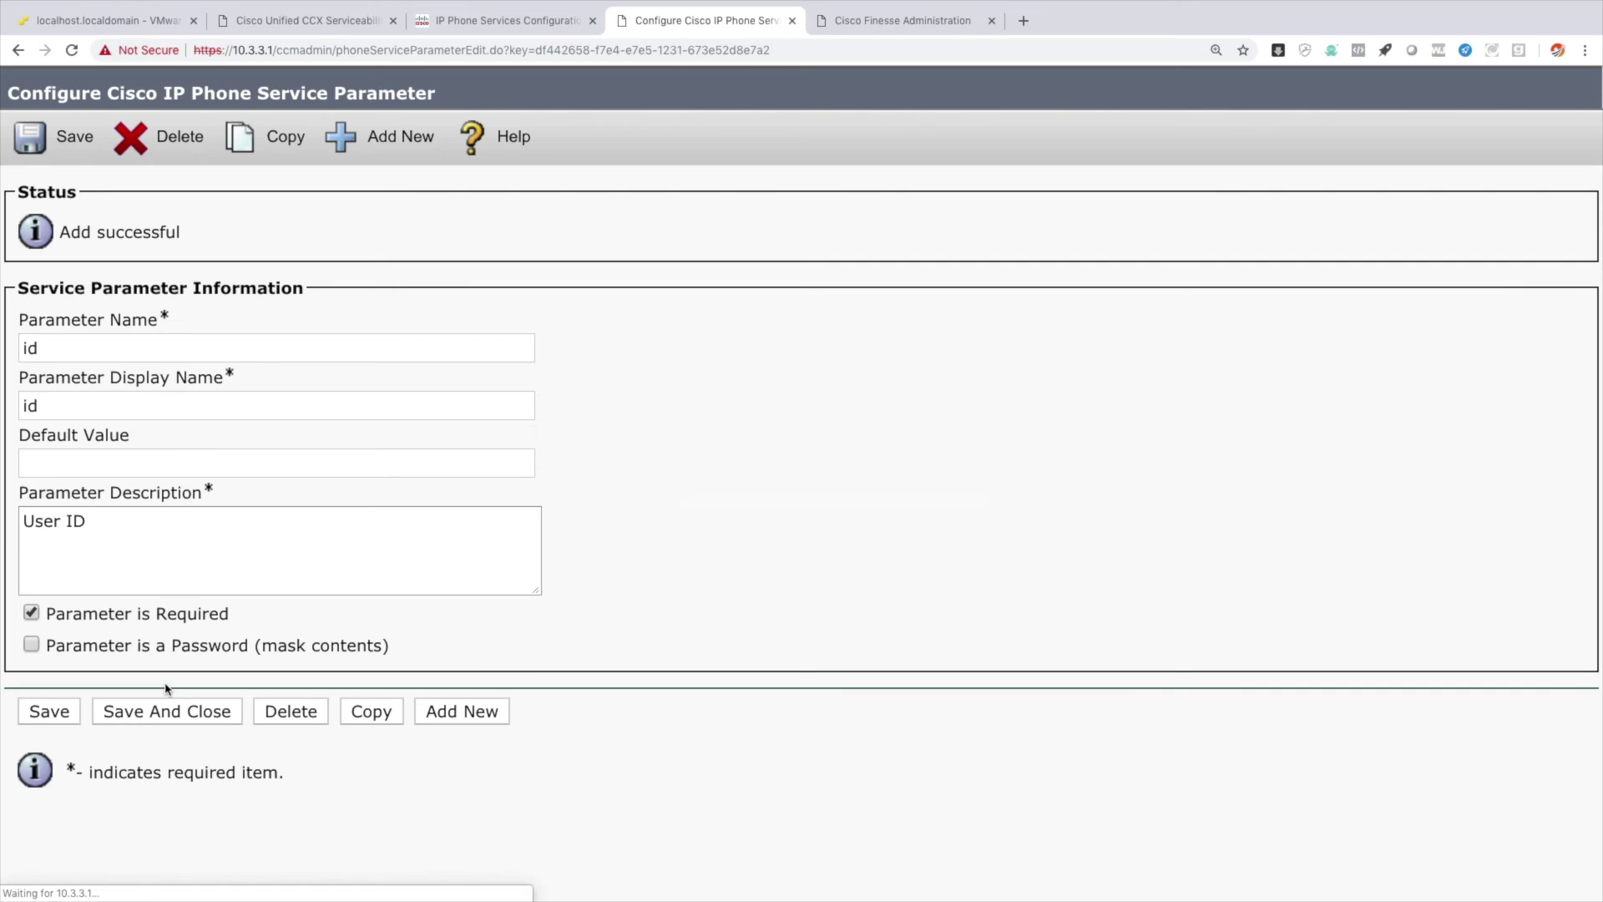
Add the 'extension' parameter with display name extension and description 'Extension'.
left_click(372, 136)
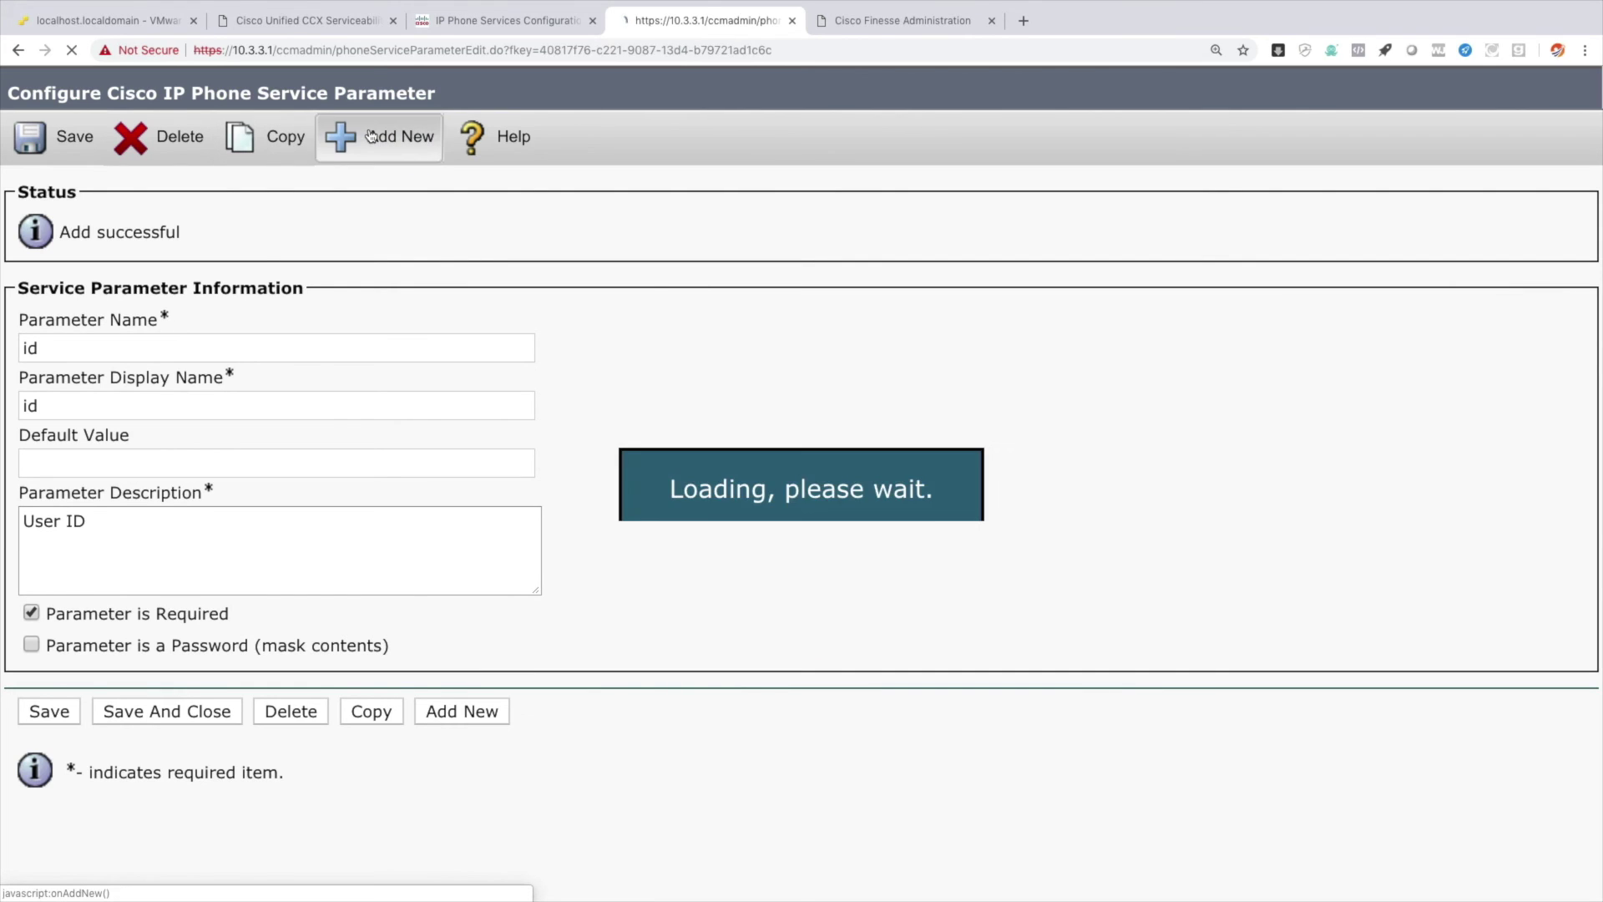
left_click(182, 342)
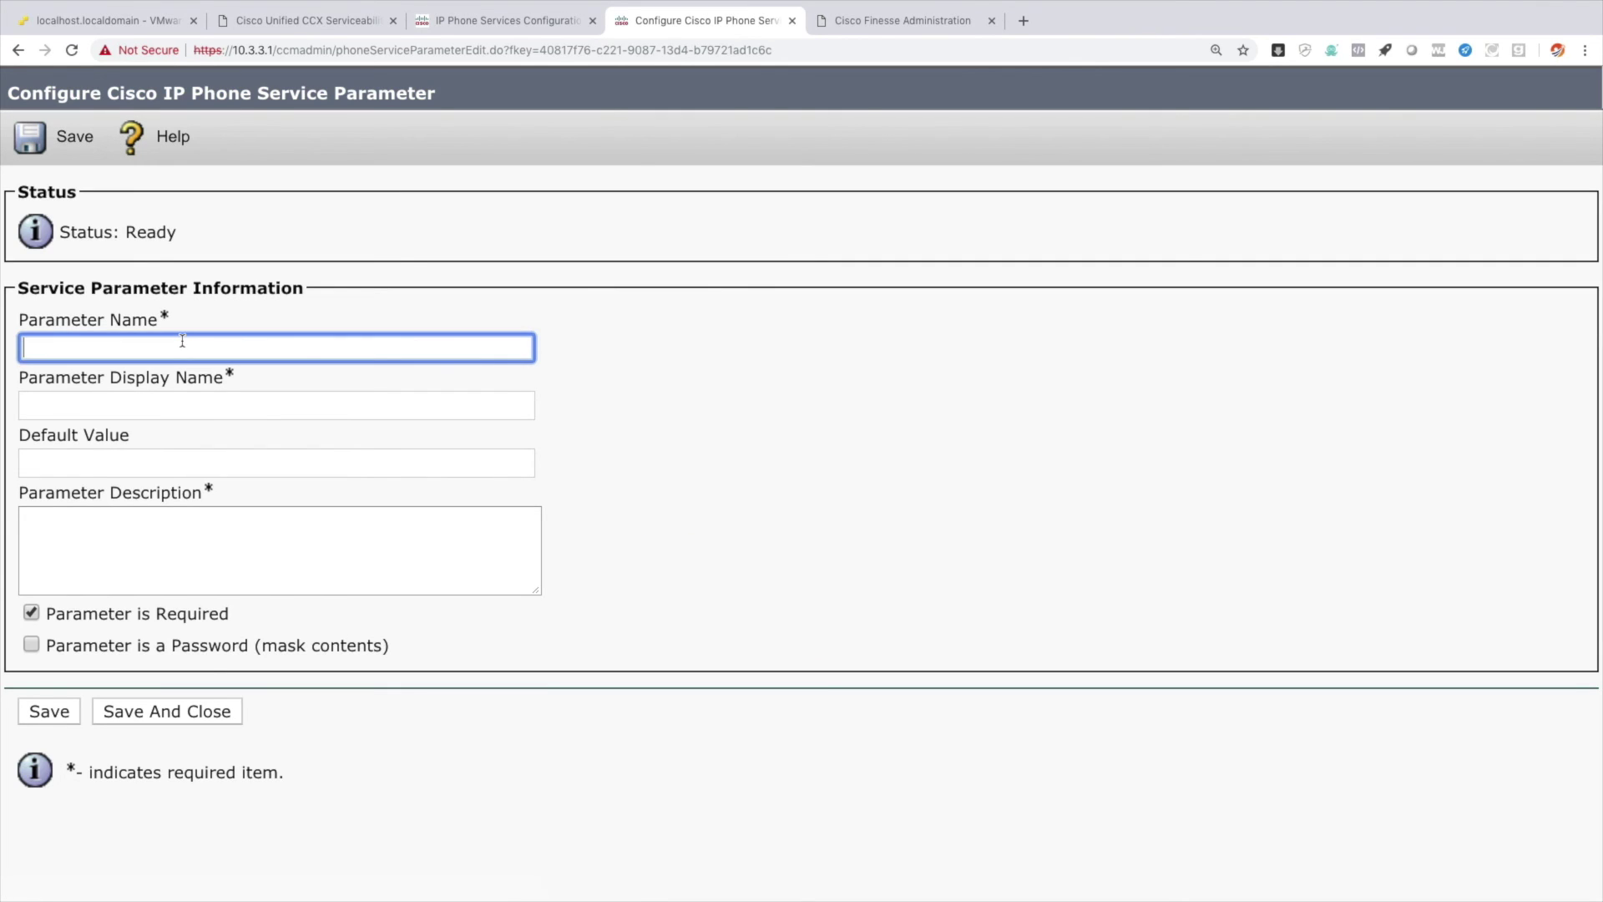
type("extension")
key("Tab")
type("extensi")
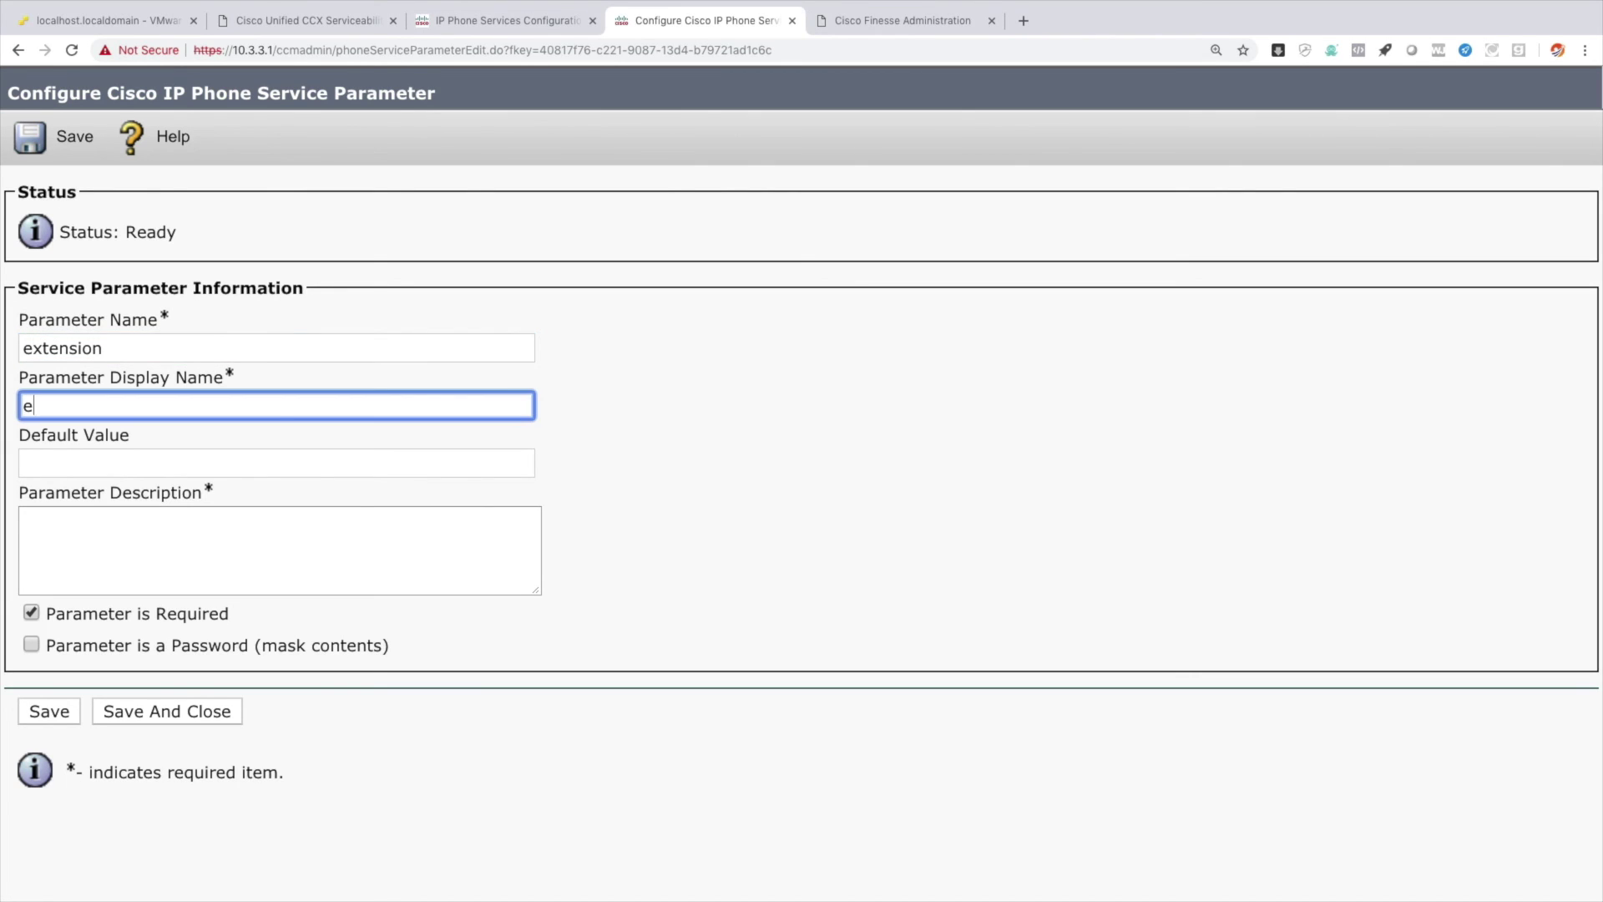
key("Tab")
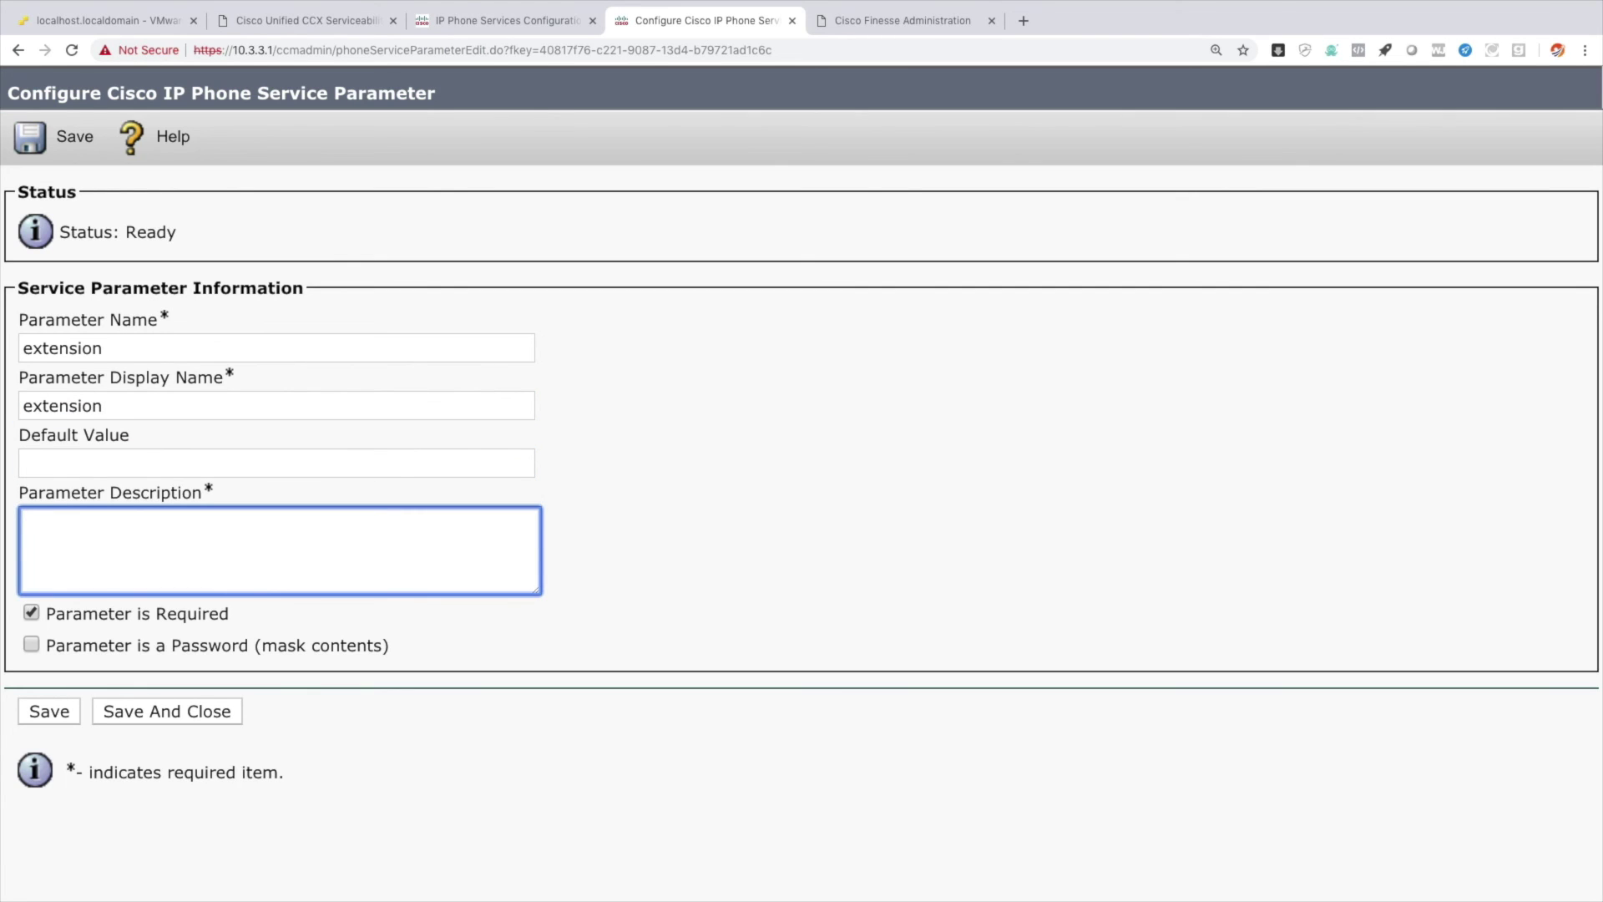
type("Extension")
left_click(57, 715)
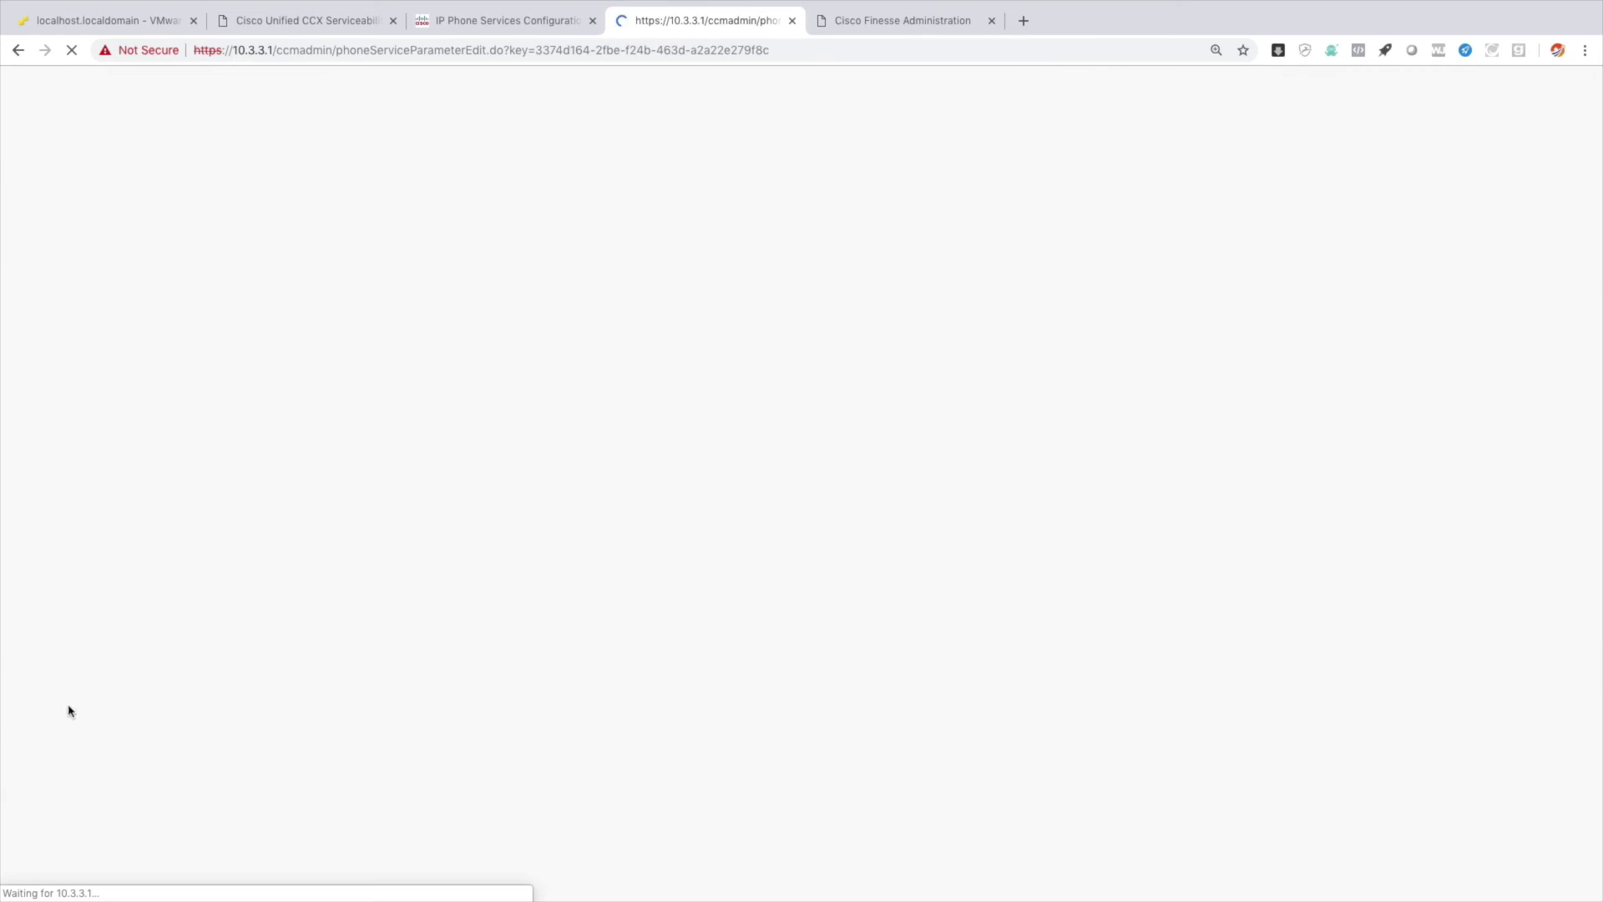
Add a masked 'password' parameter described as 'Password', then update IPPA subscriptions.
left_click(365, 144)
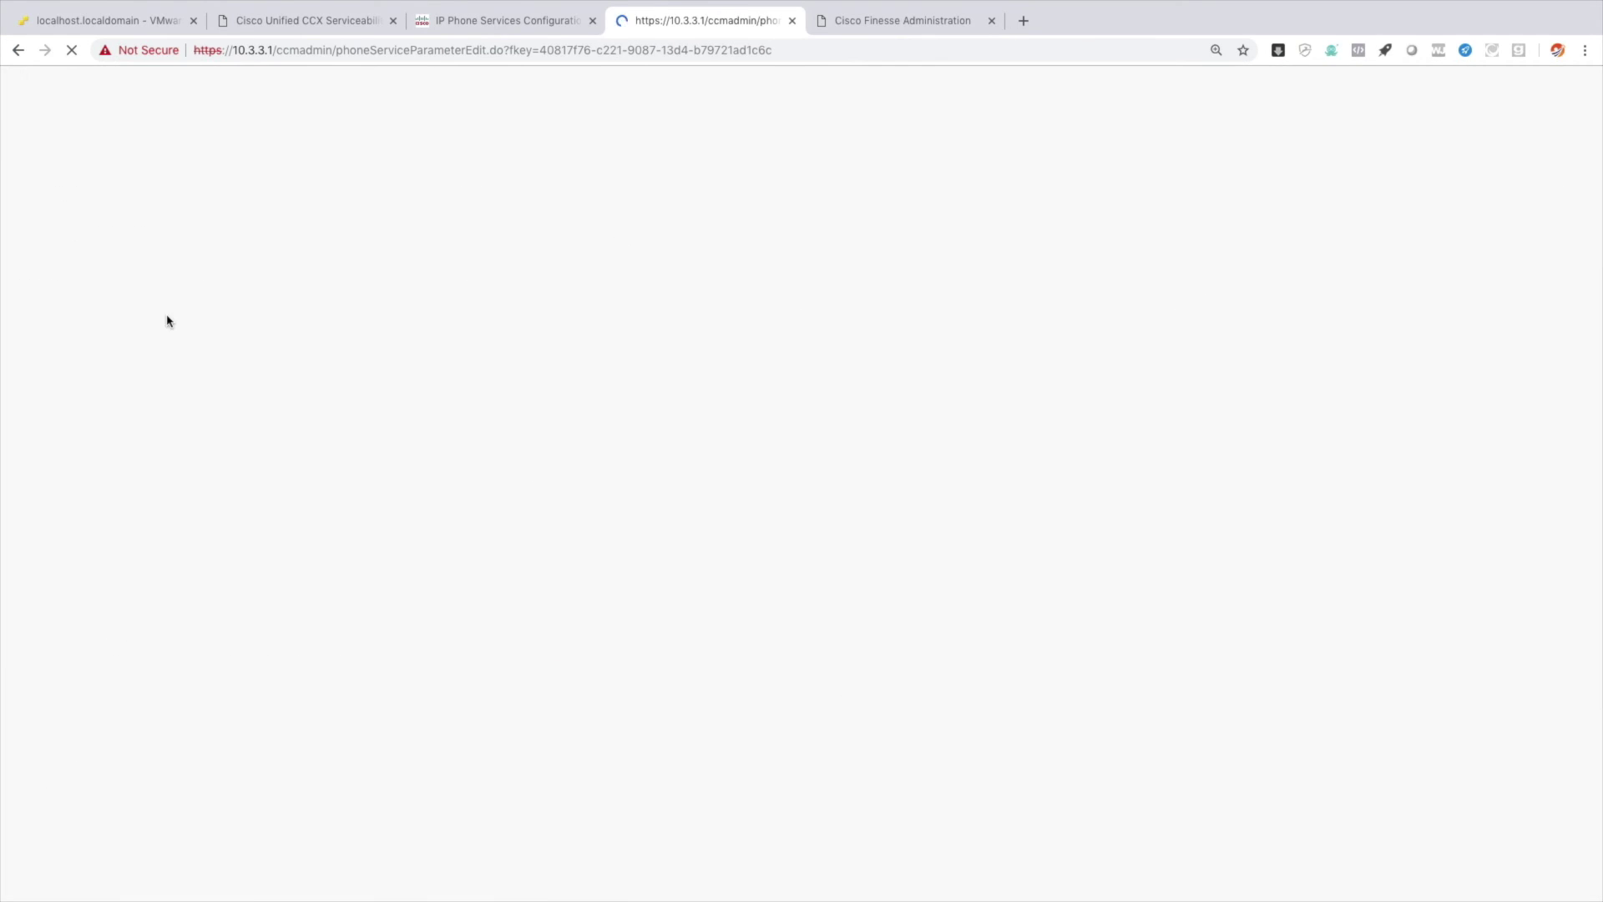
left_click(141, 340)
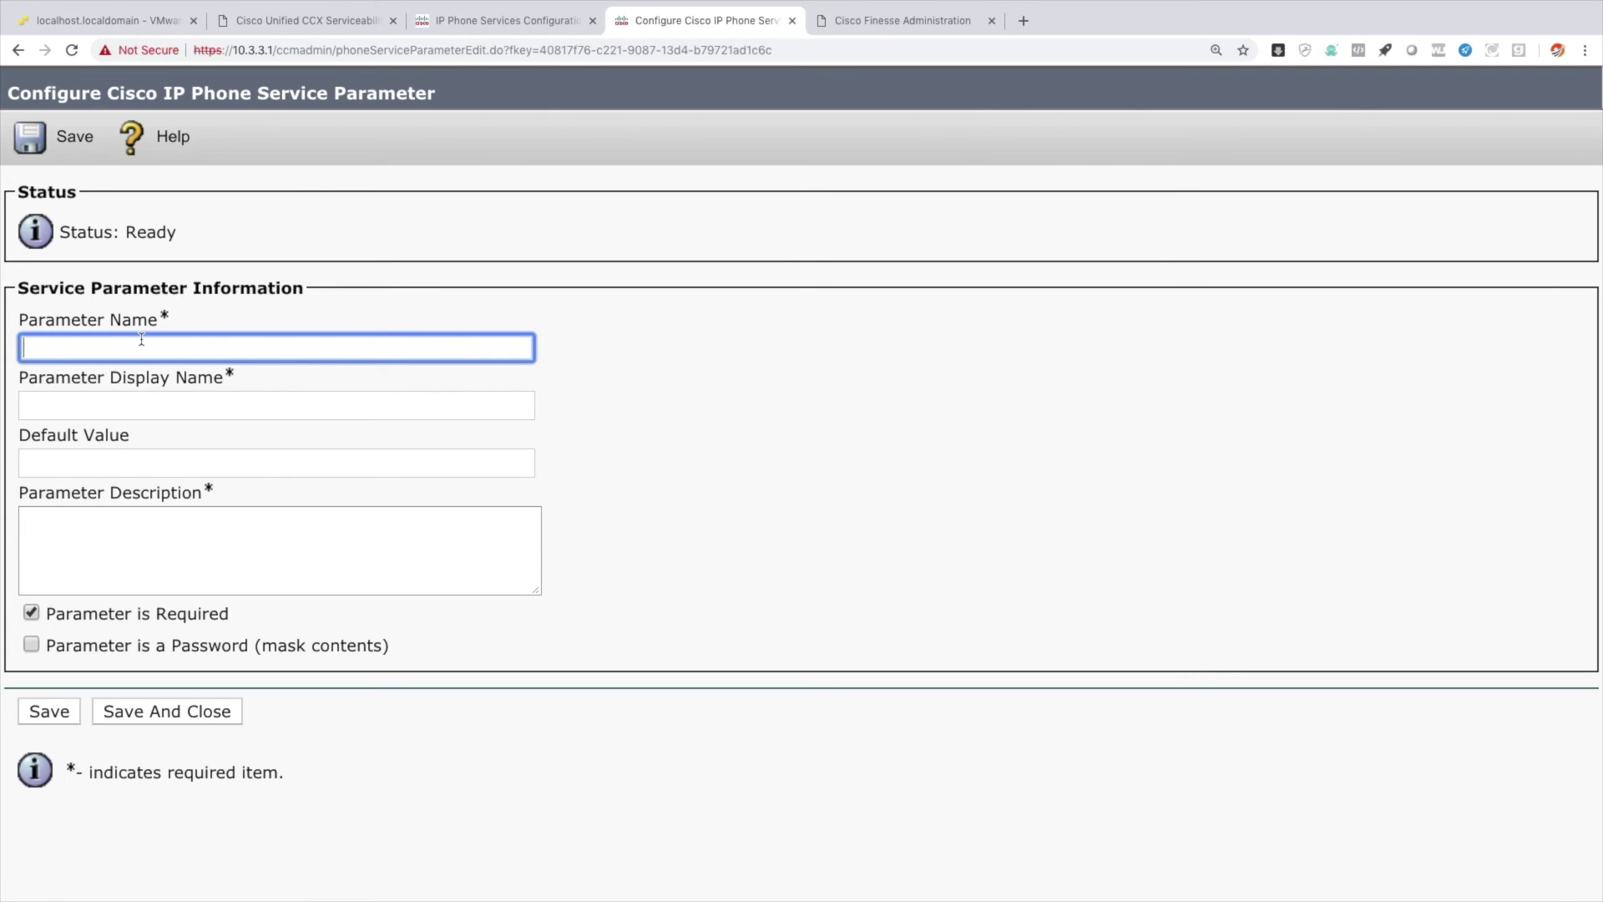
type("password")
key("Tab")
type("password")
key("Tab")
key("Tab")
type("Password")
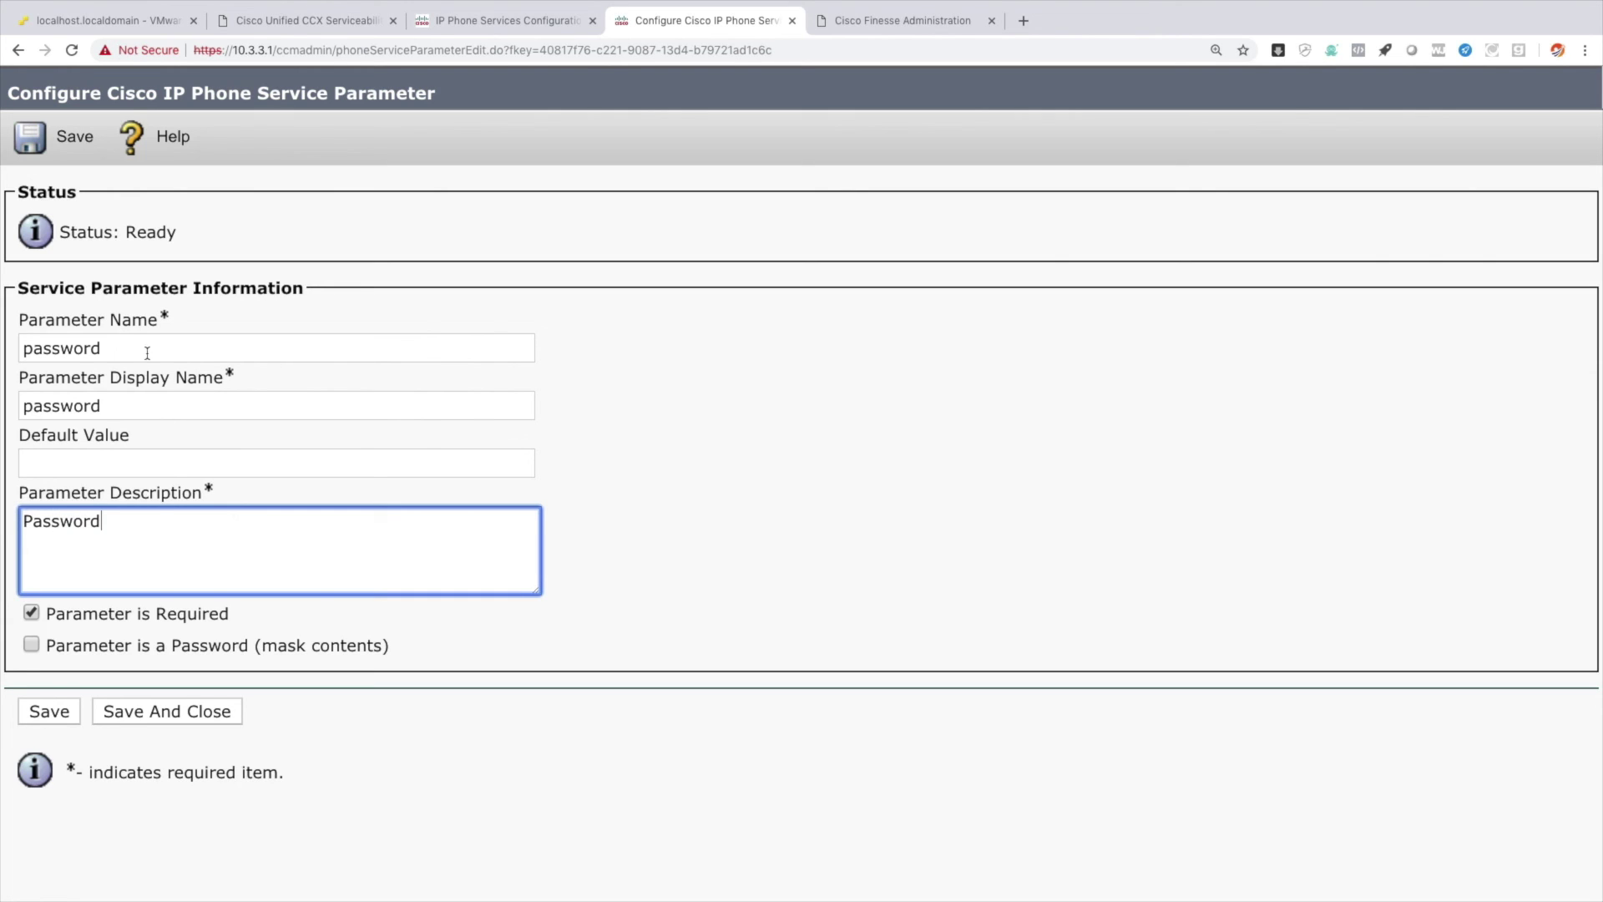
double_click(205, 646)
left_click(32, 645)
left_click(143, 712)
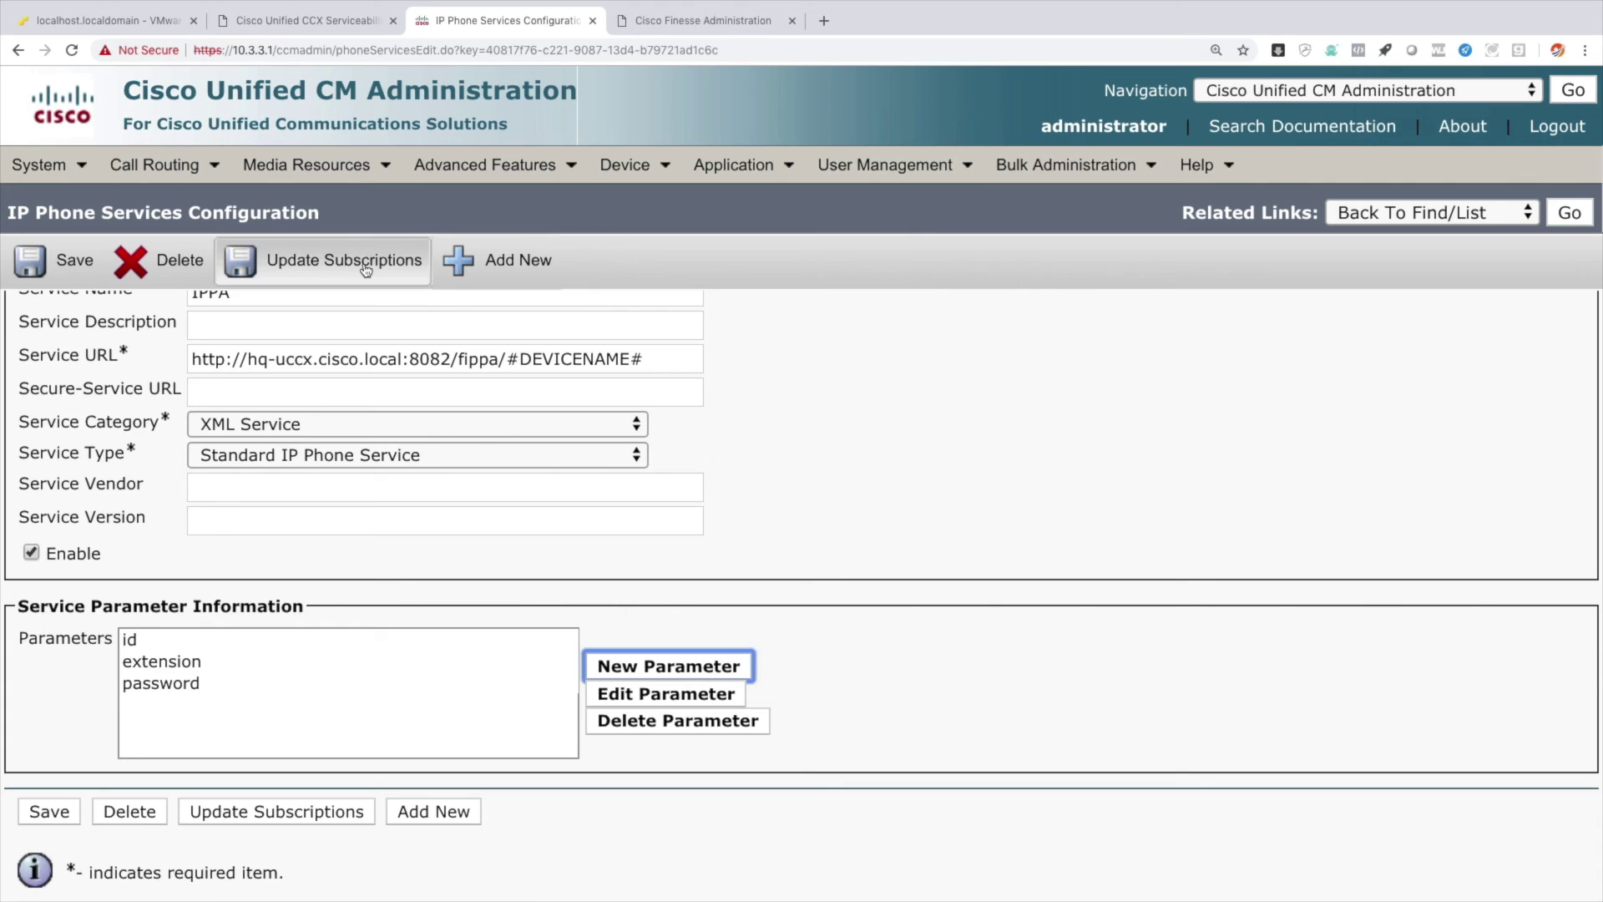
left_click(365, 265)
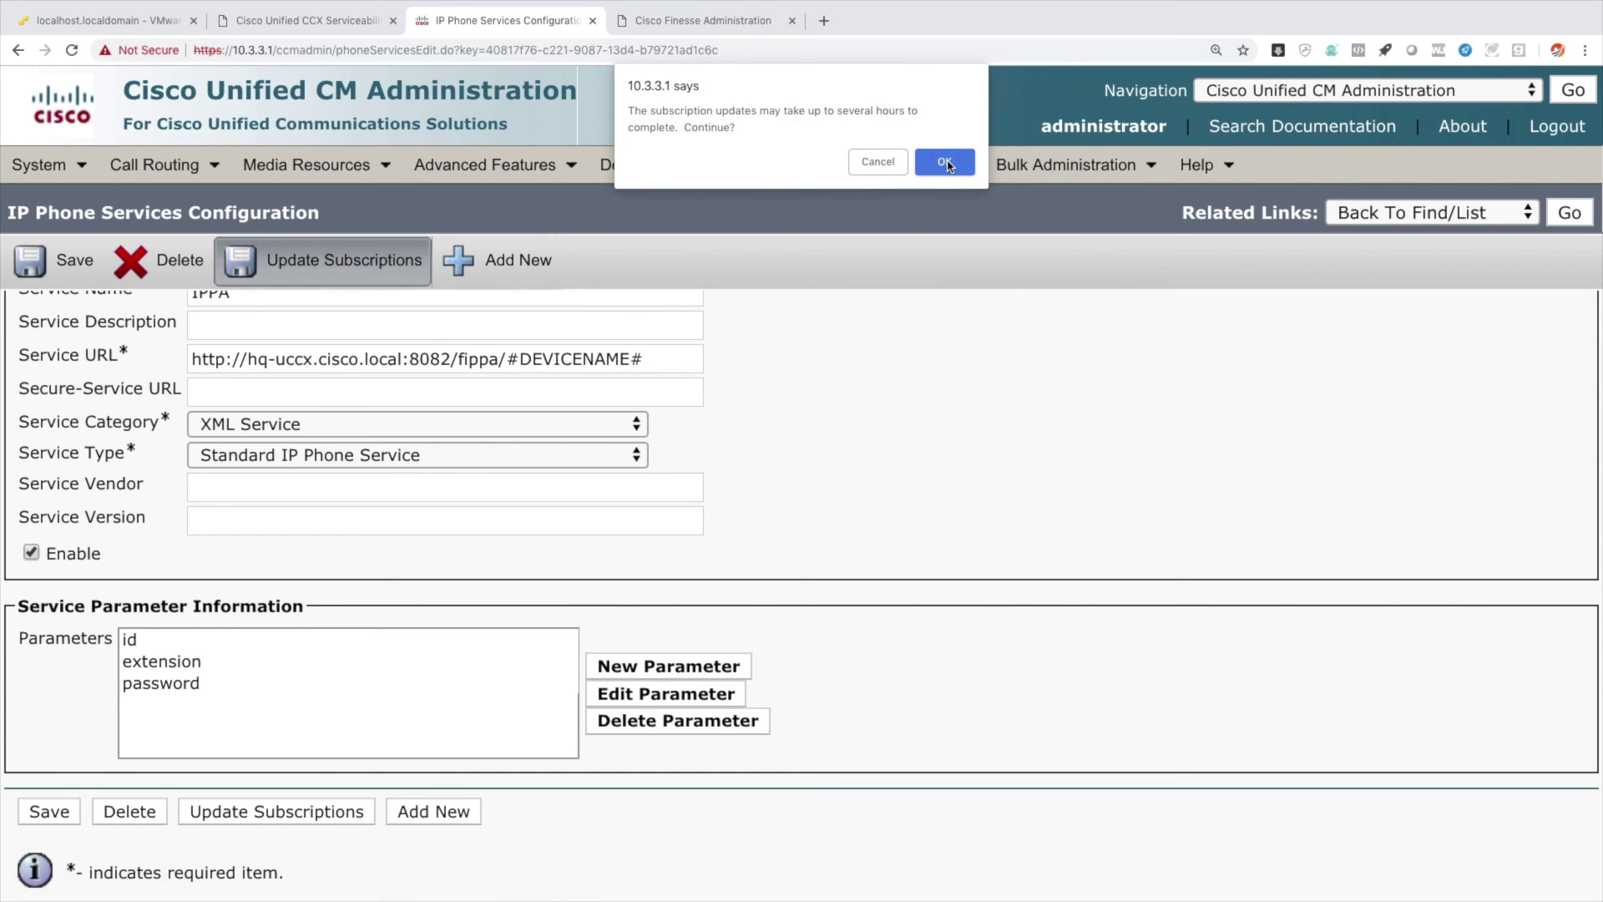
Confirm the subscription update and list all phones under Device > Phone.
left_click(946, 163)
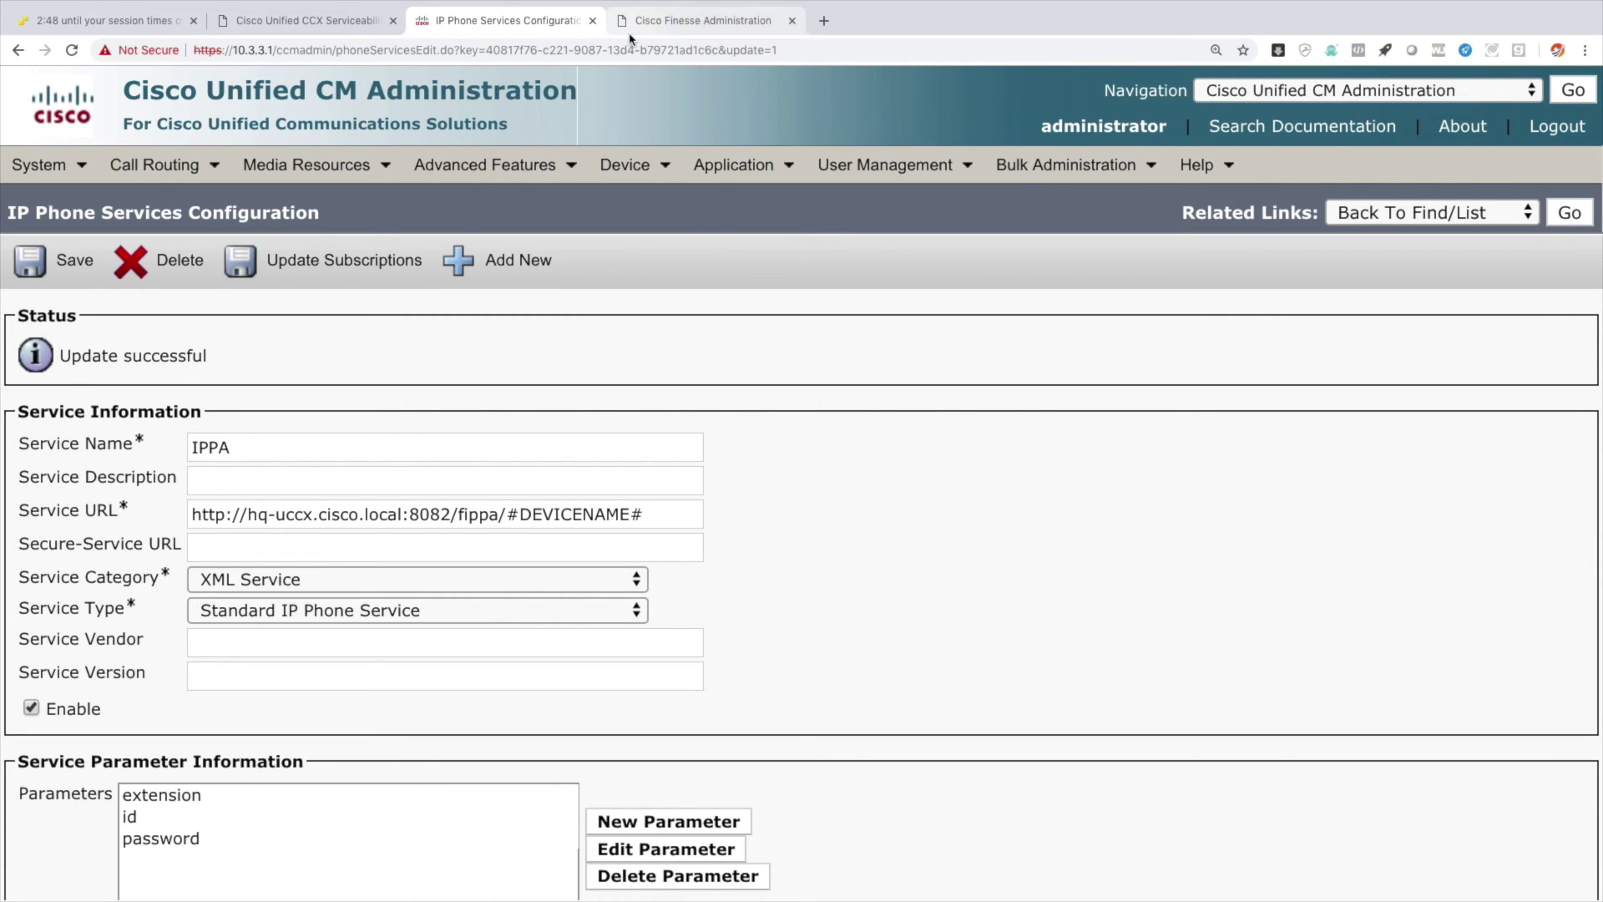
mouse_move(635, 186)
left_click(658, 304)
left_click(842, 357)
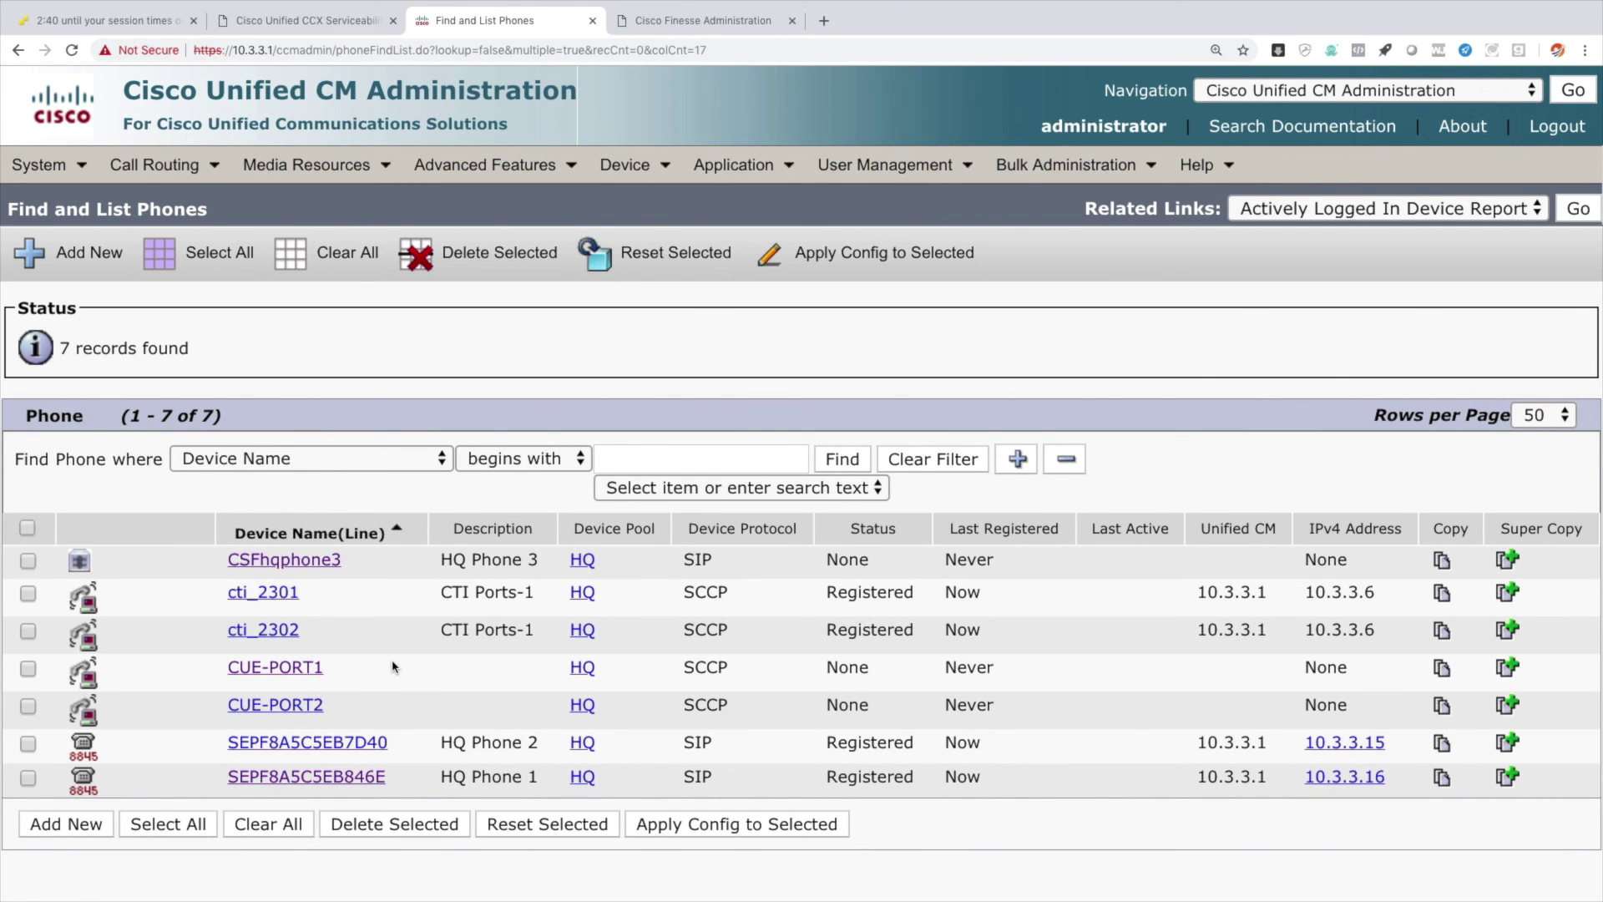
Open HQ Phone 1's service subscription page and choose the IPPA service.
left_click(347, 779)
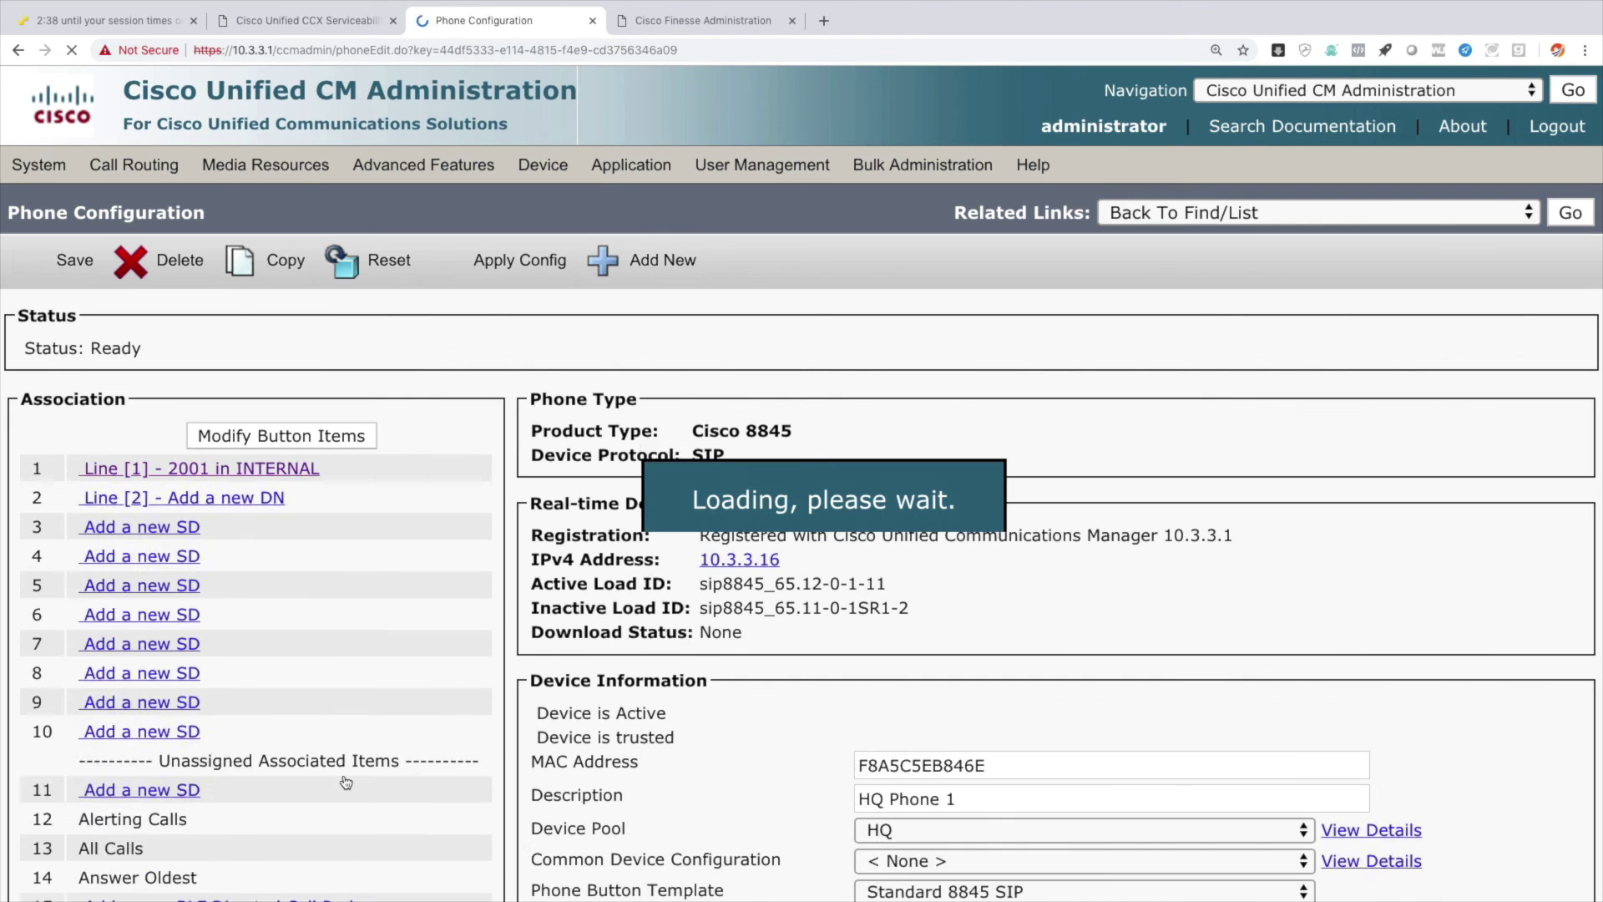
left_click(1153, 215)
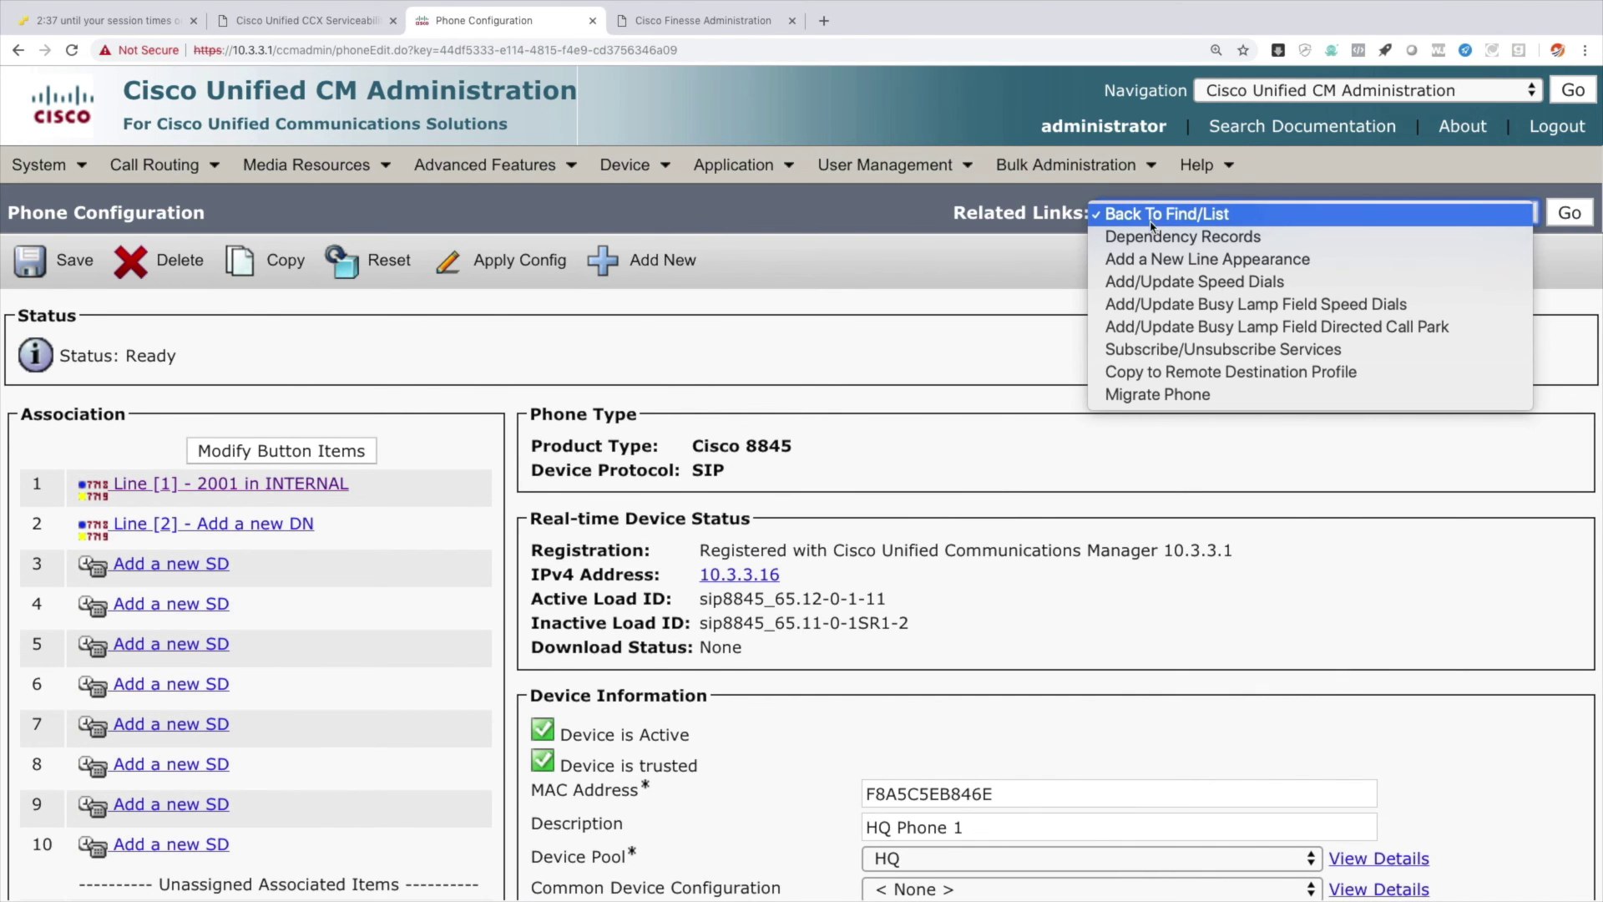
left_click(1173, 354)
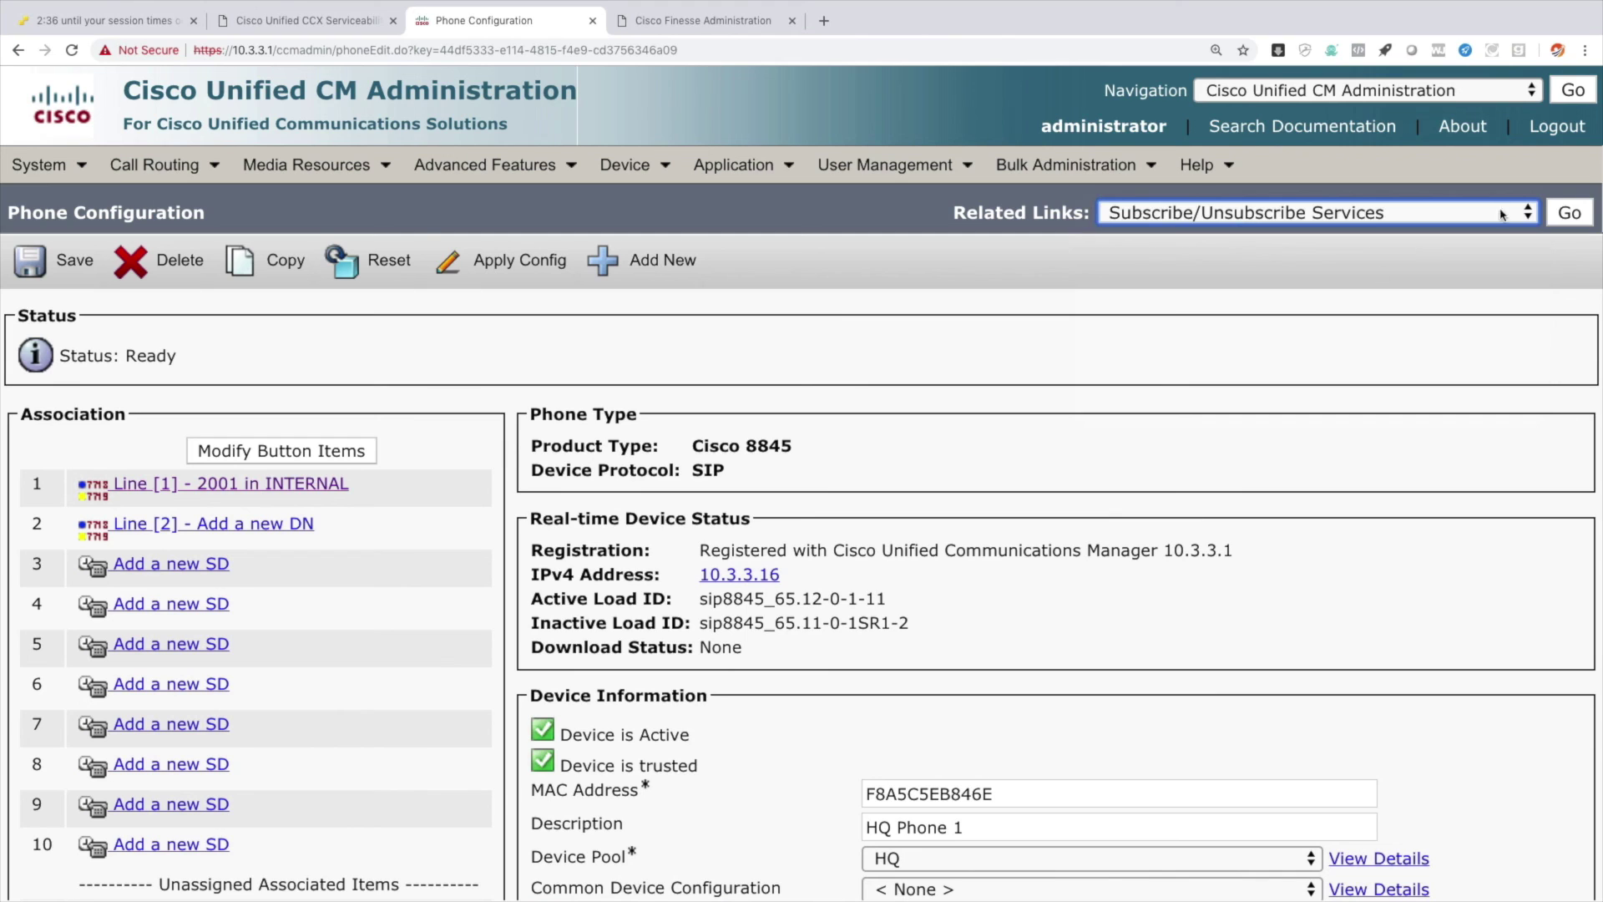
left_click(1566, 212)
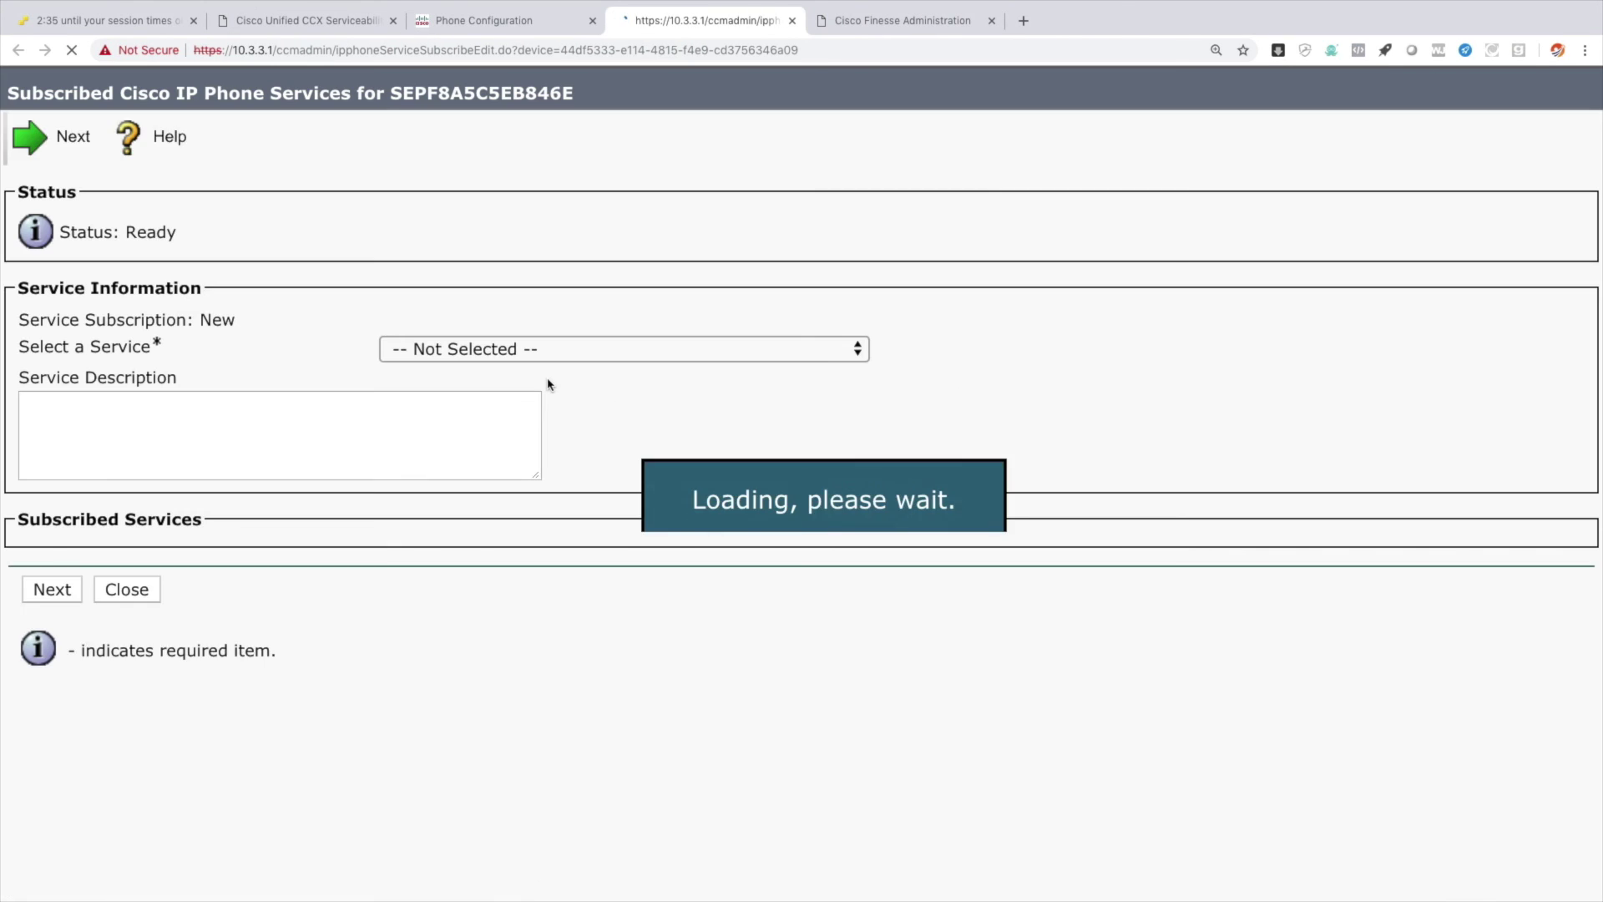
left_click(491, 350)
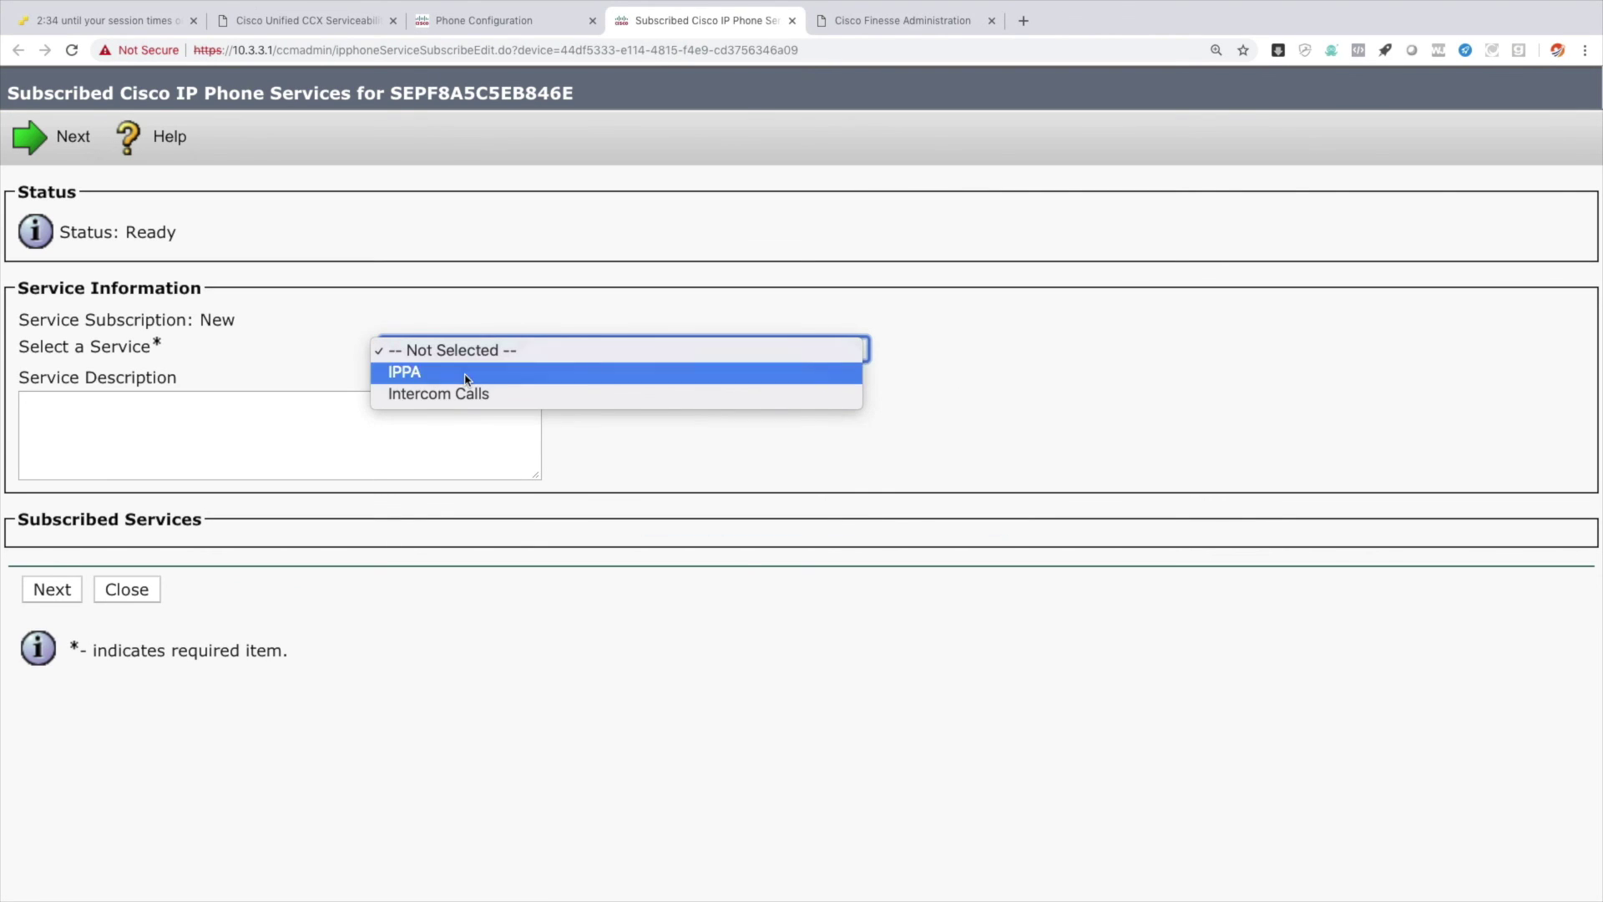
left_click(466, 373)
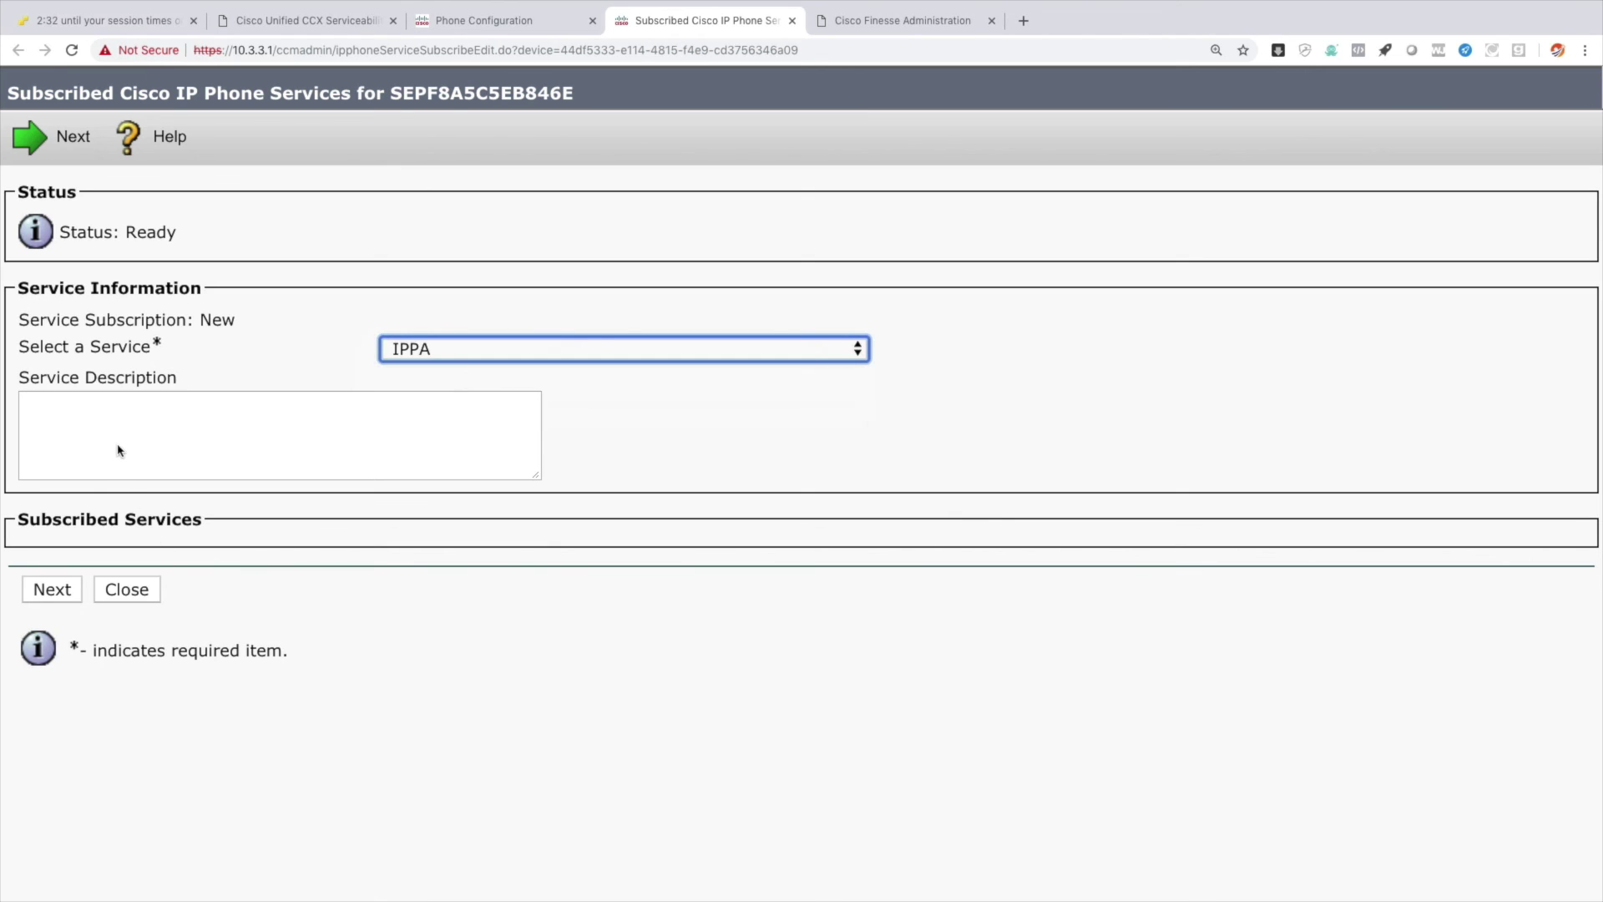
left_click(51, 589)
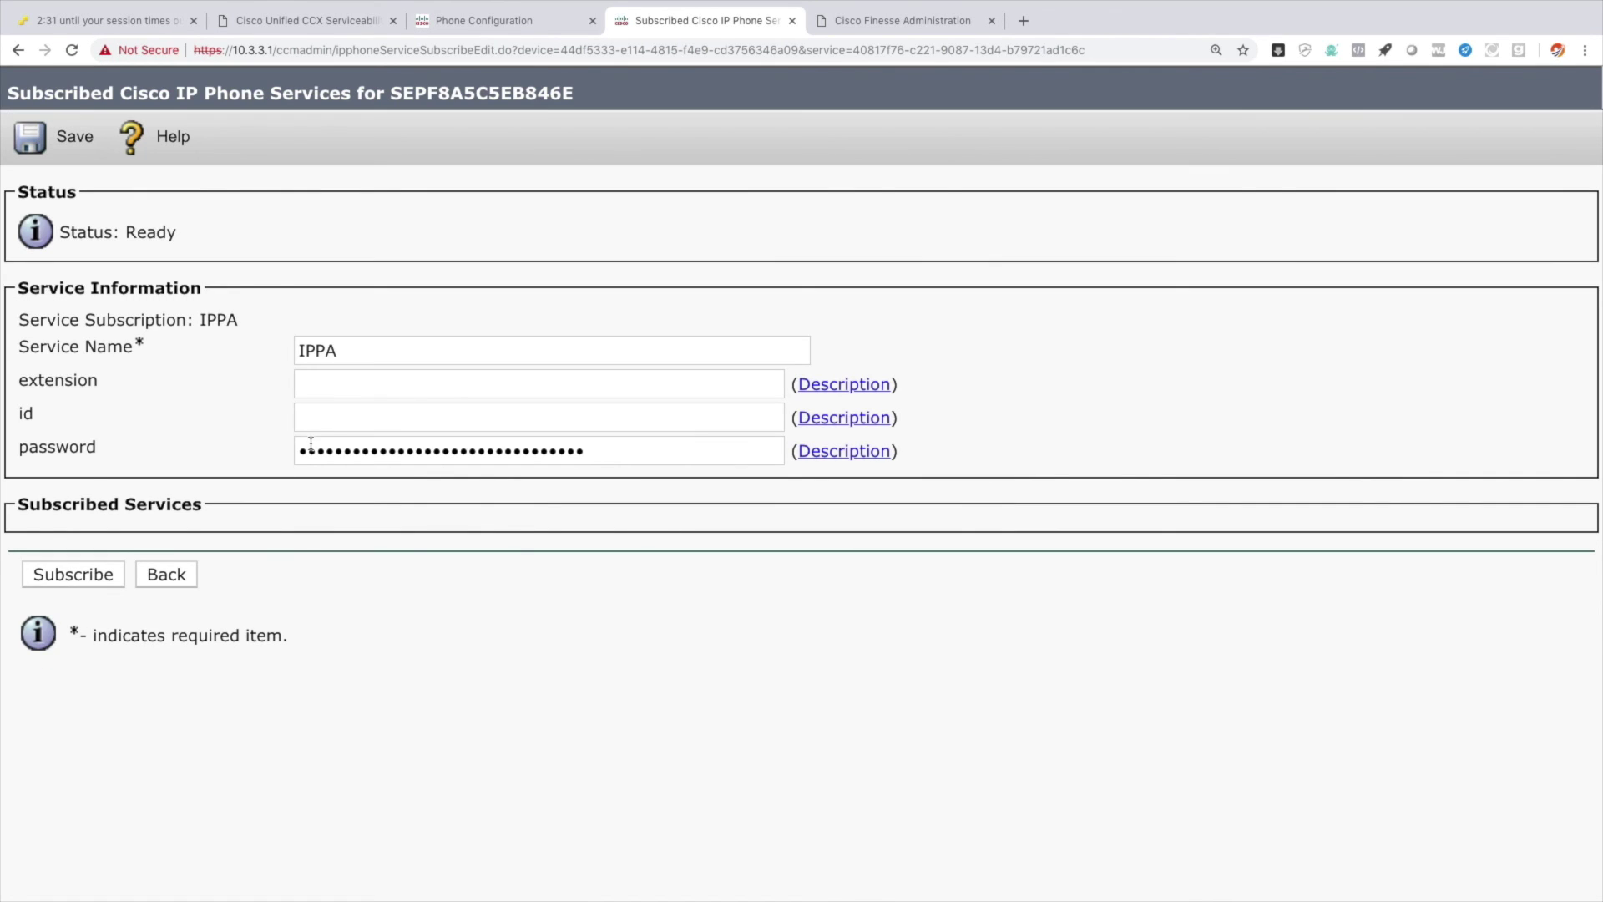
Subscribe HQ Phone 1 to IPPA with extension 2001, its user id and password, and save.
left_click(355, 381)
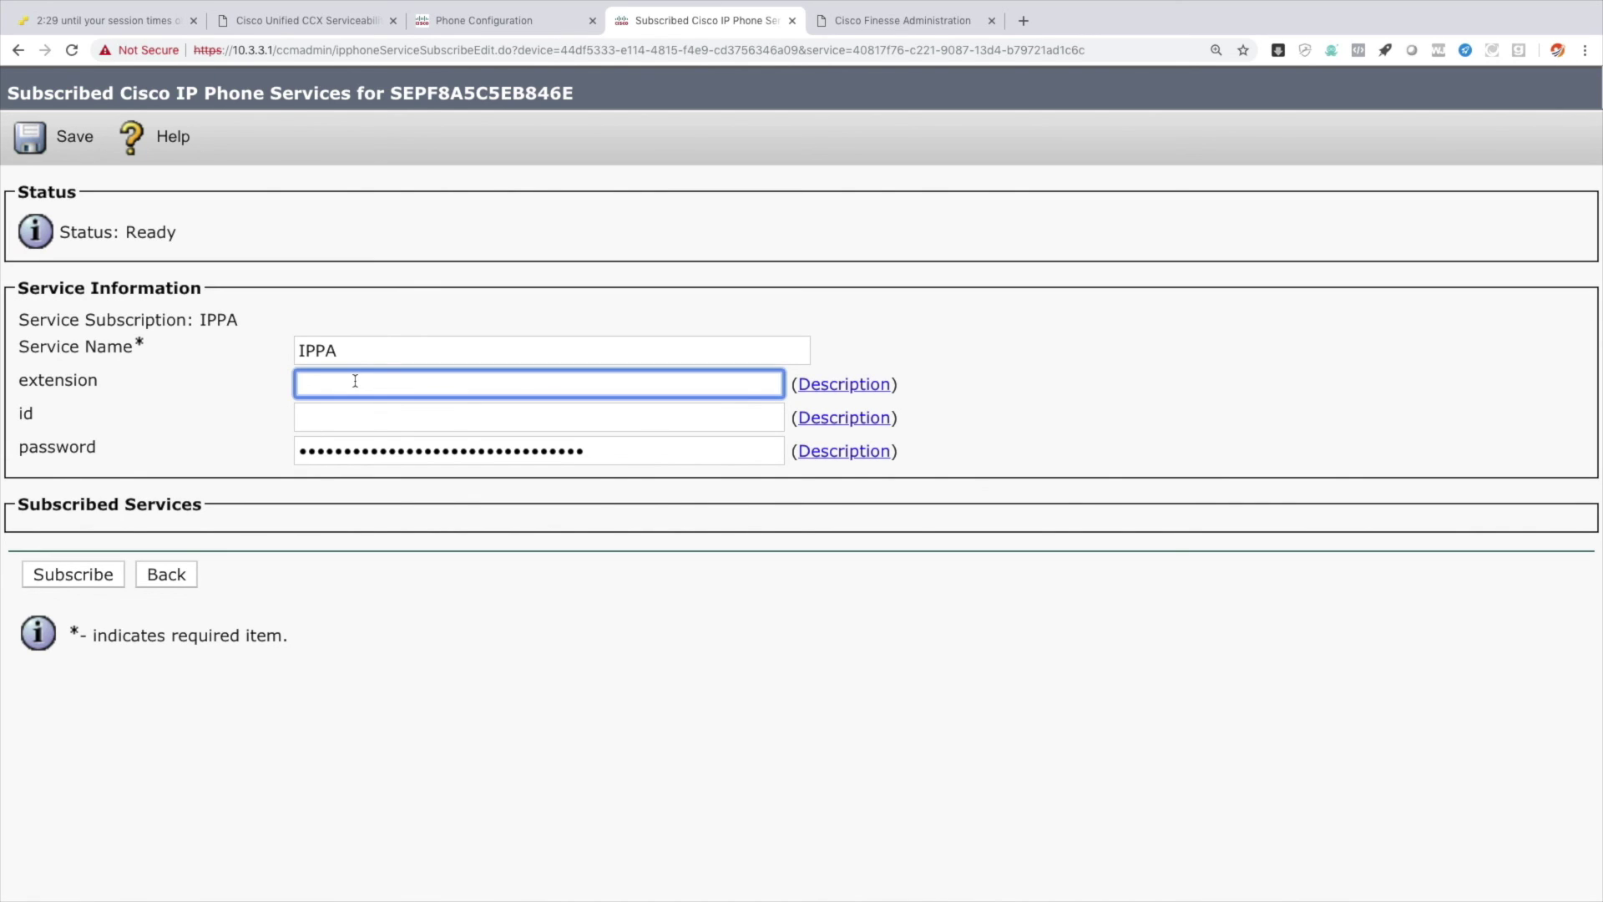
type("2001")
key("Tab")
key("Tab")
type("hqphon")
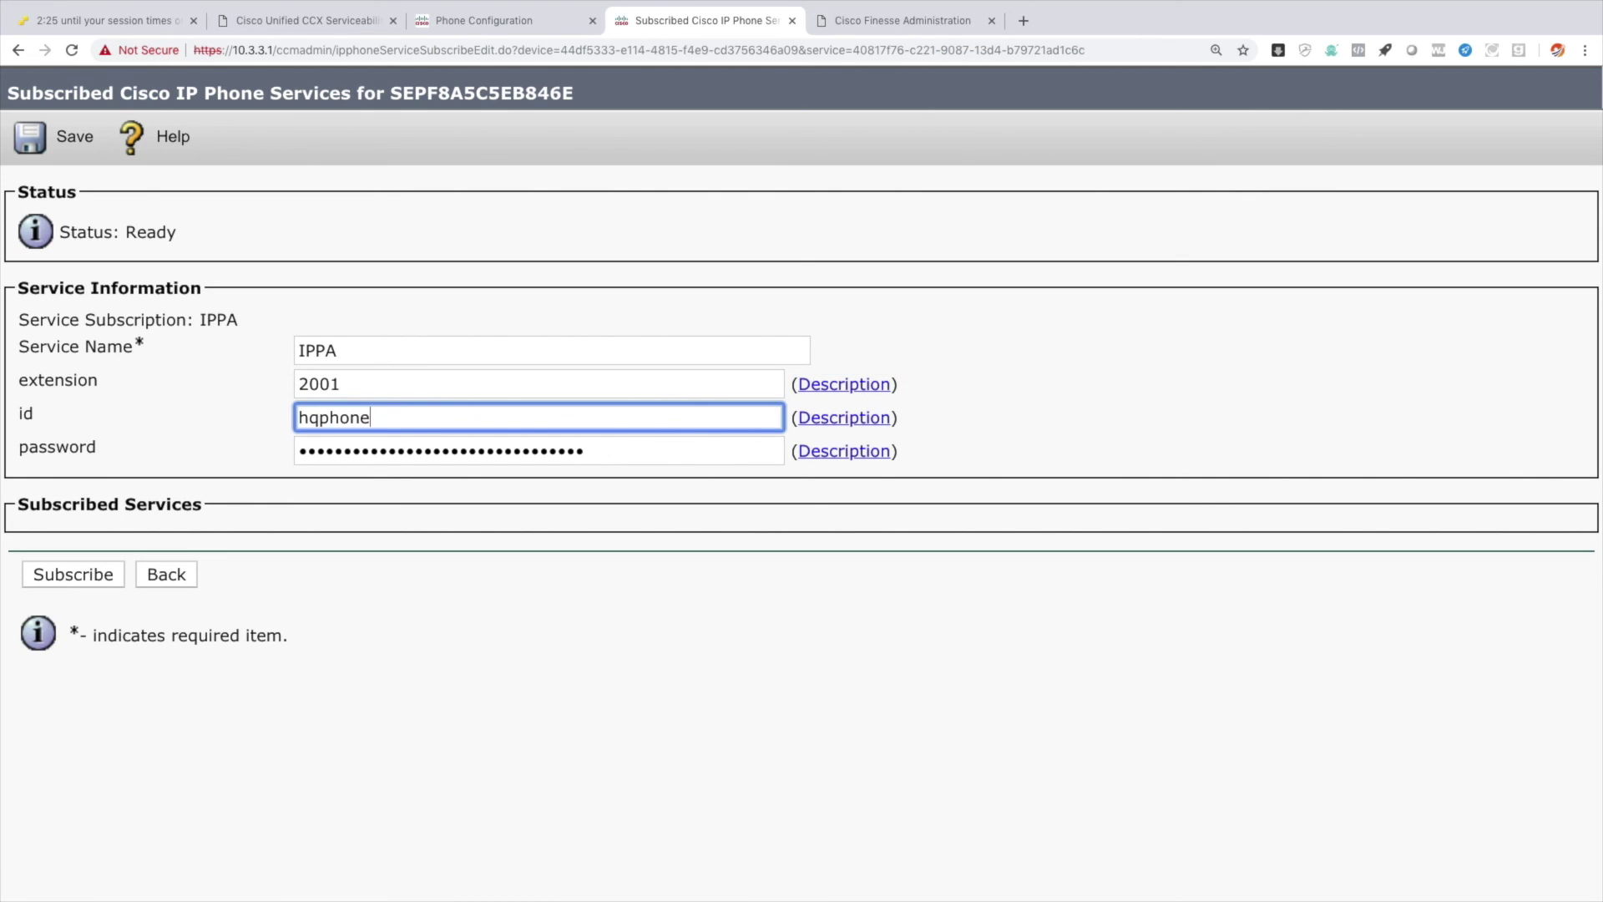
key("Tab")
key("Tab")
type("cisco")
left_click(112, 576)
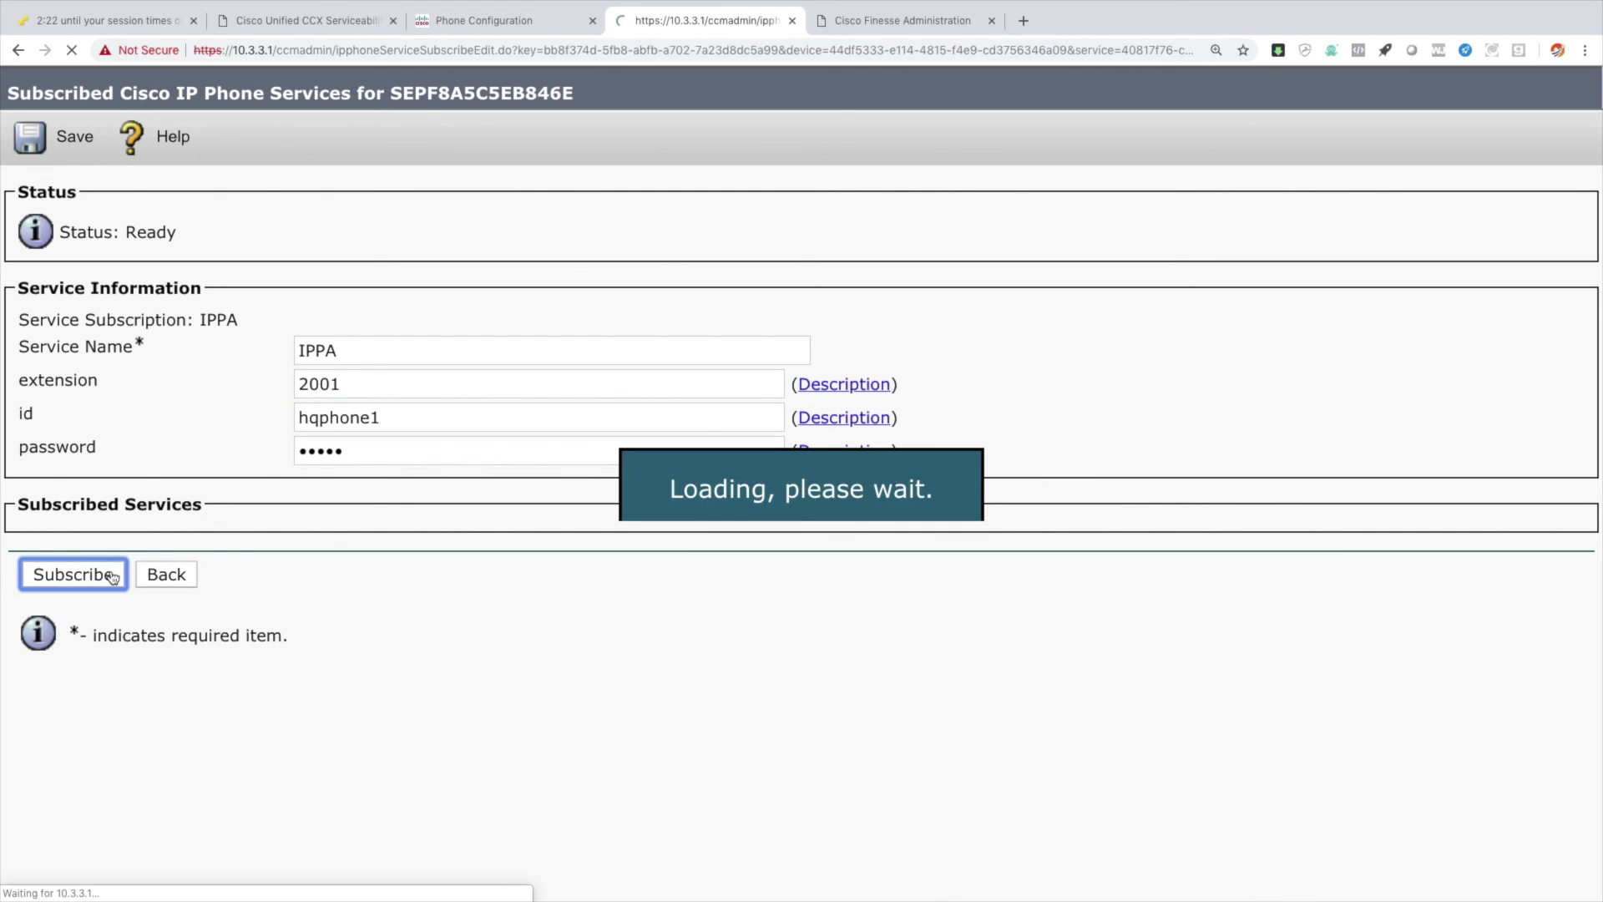
left_click(82, 144)
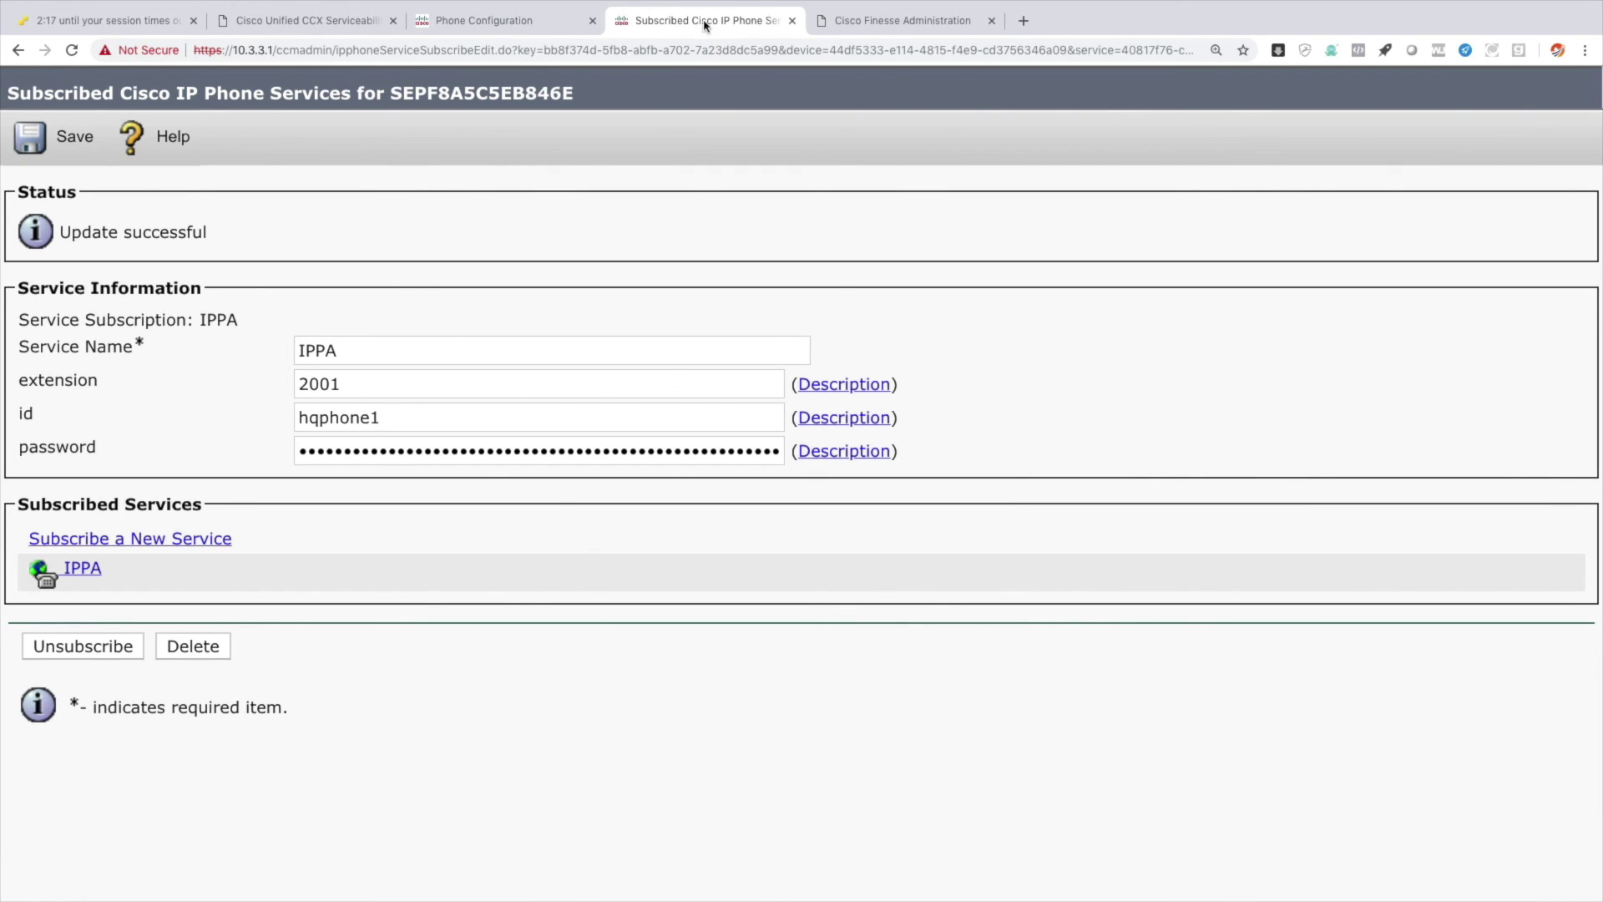
left_click(792, 21)
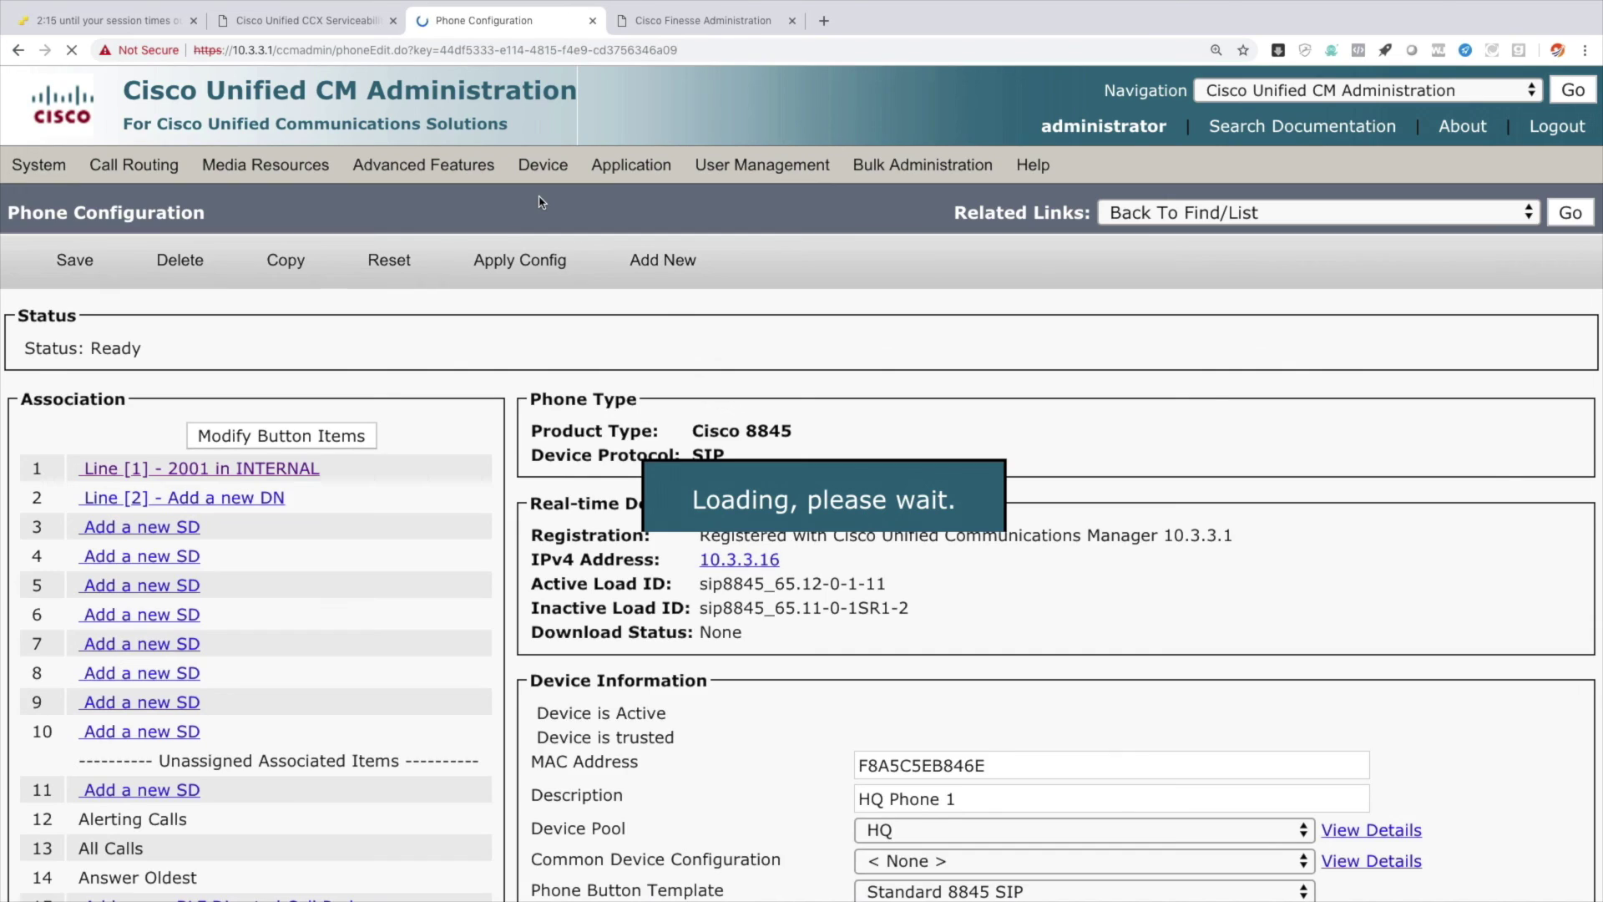
Open HQ Phone 2's service subscription page and choose the IPPA service.
left_click(1570, 213)
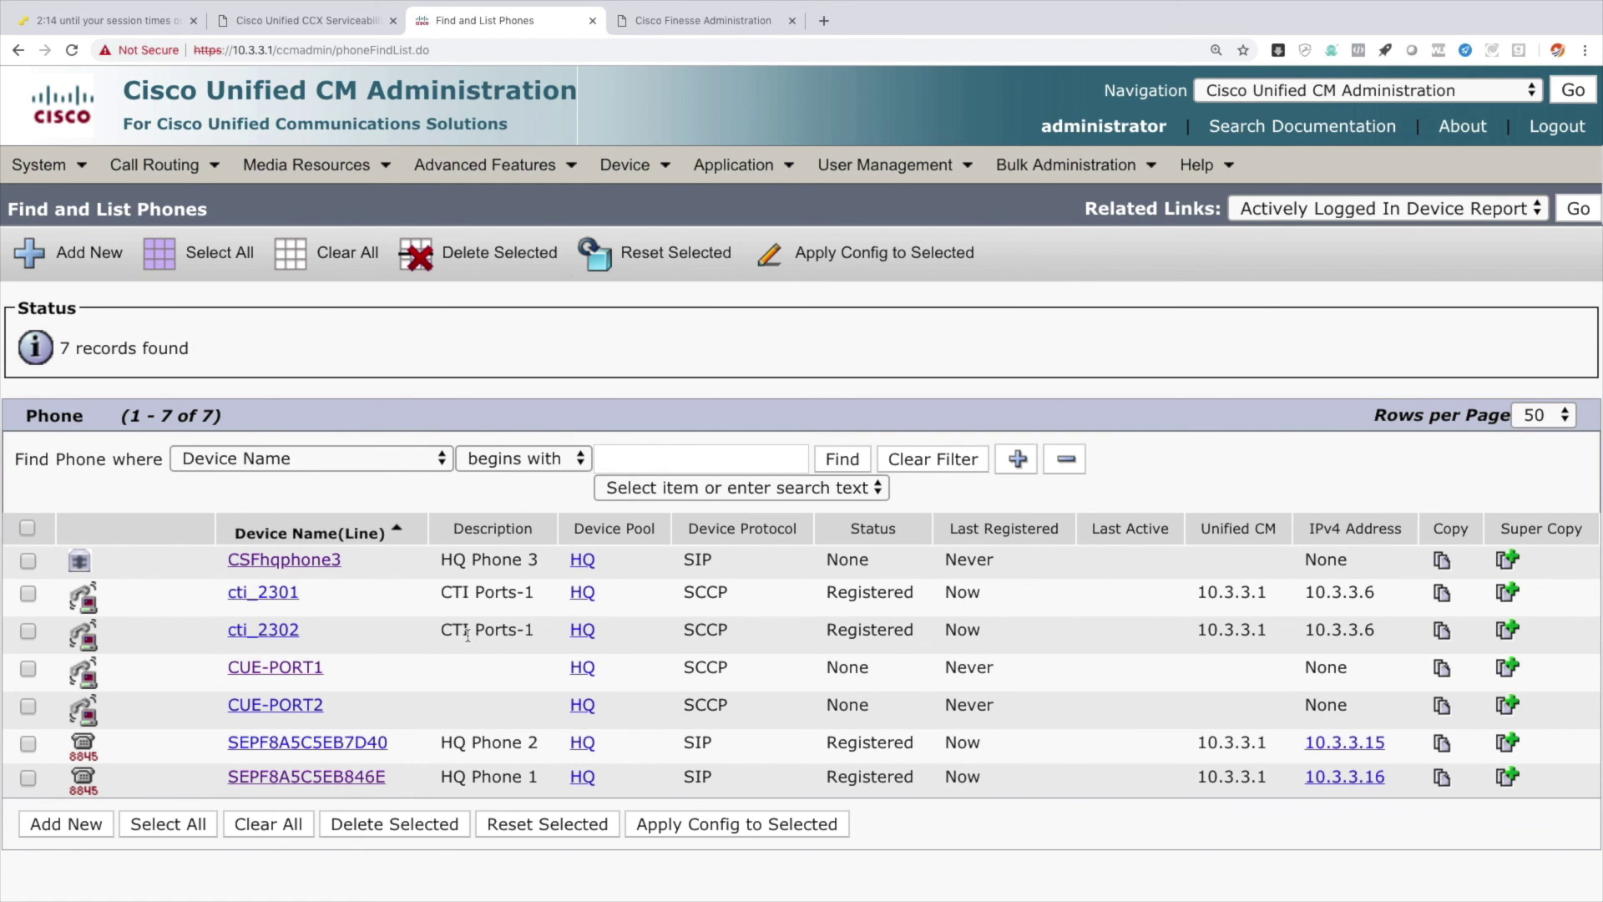
left_click(304, 743)
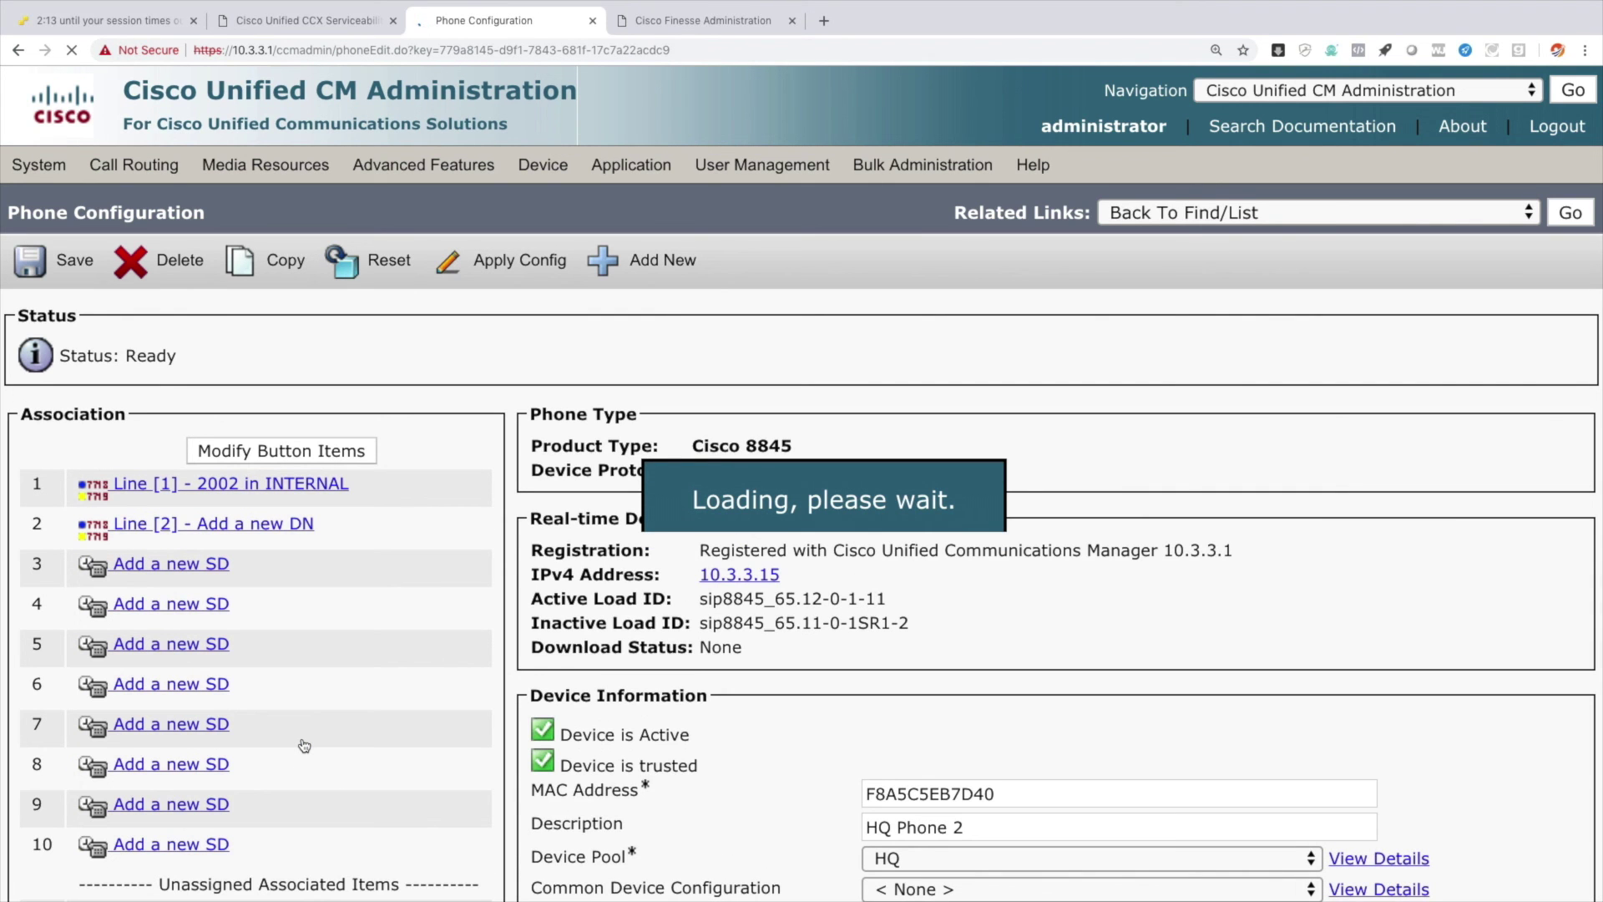
left_click(1236, 216)
left_click(1227, 349)
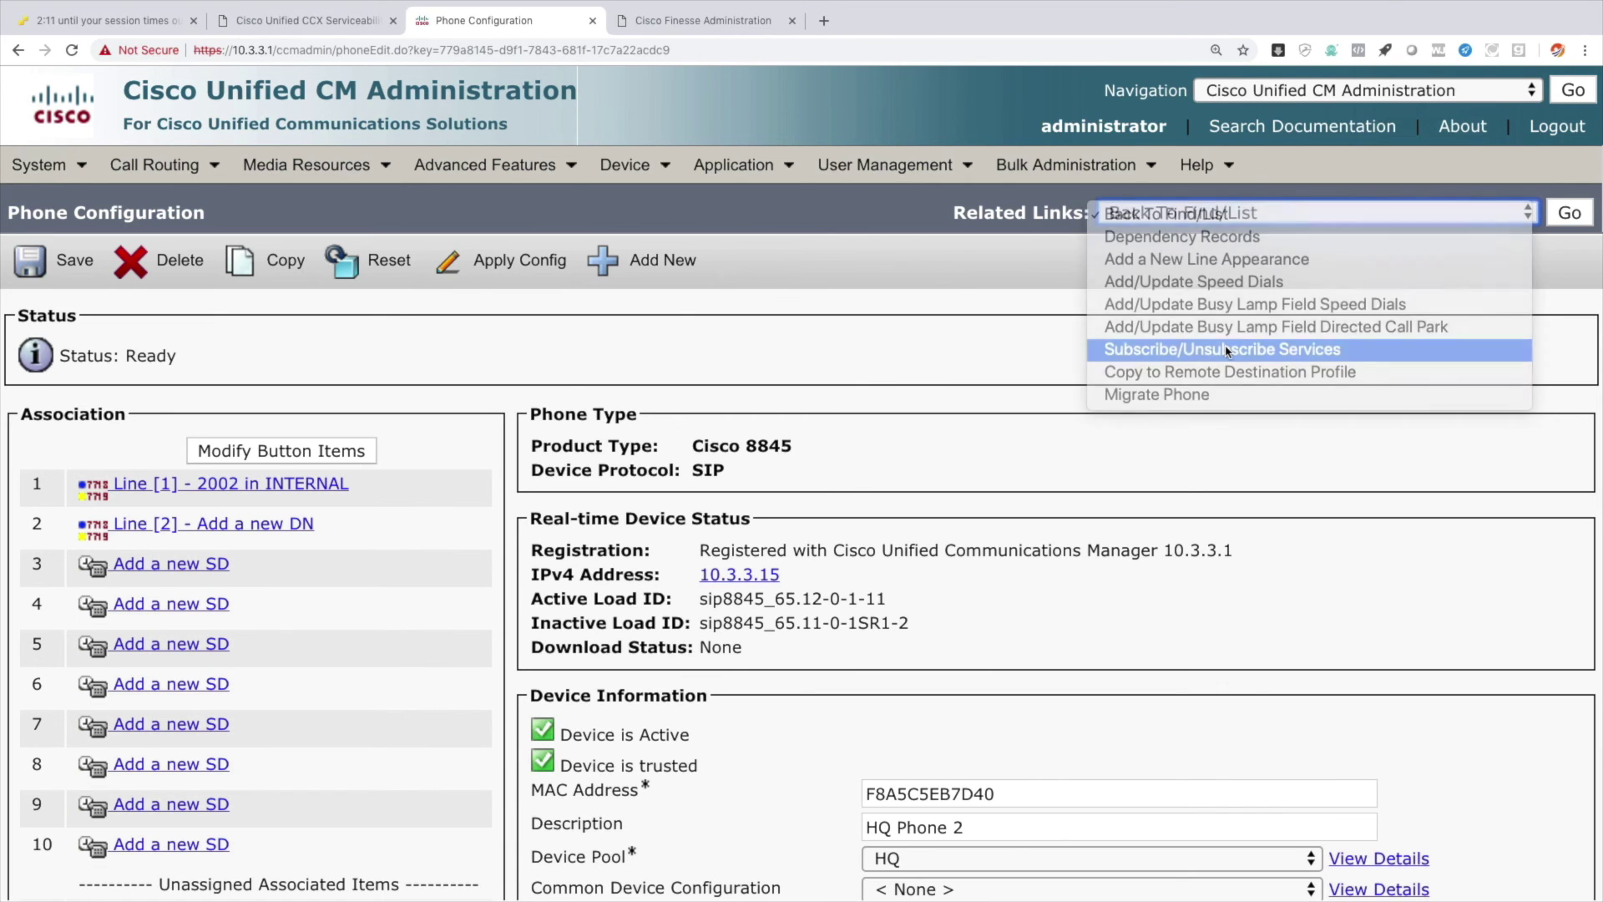
left_click(1550, 219)
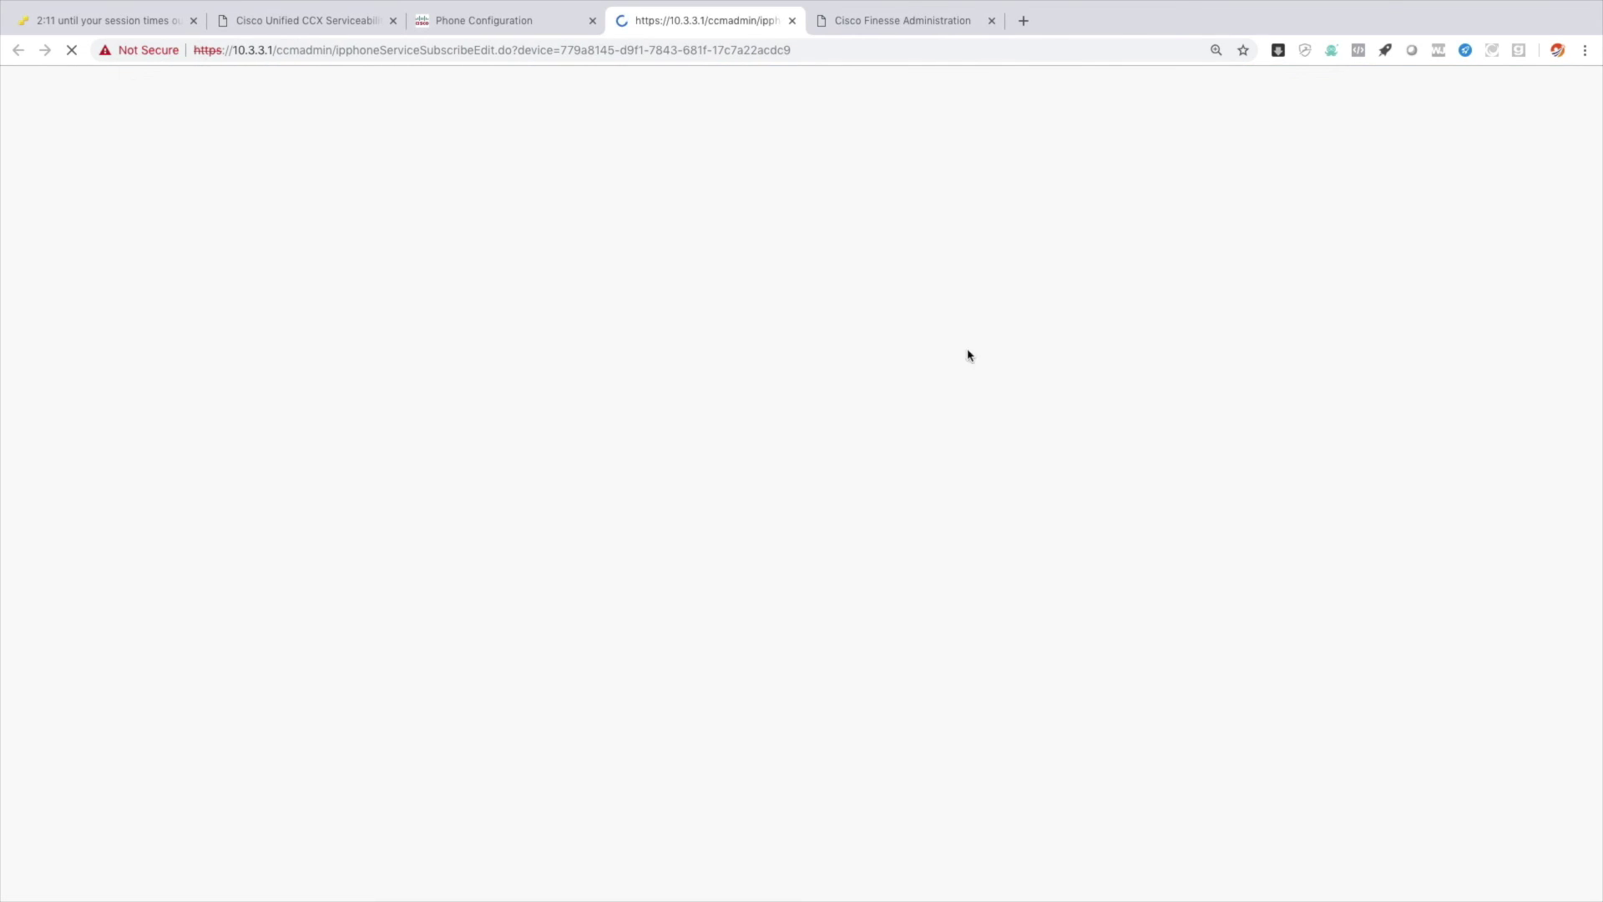
left_click(480, 349)
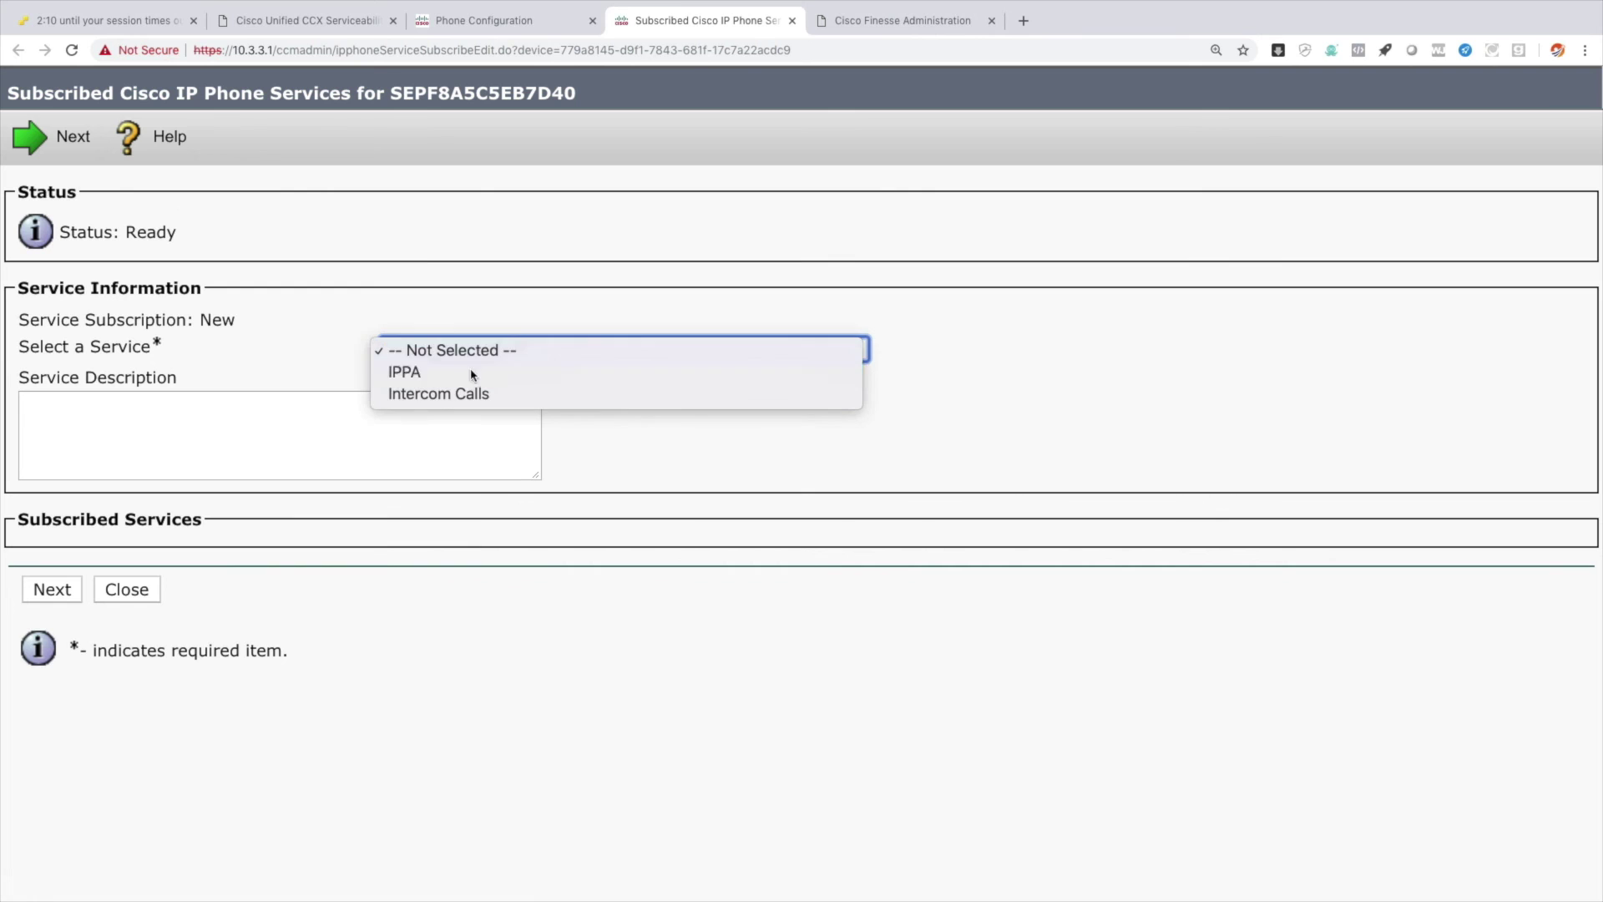
left_click(472, 362)
left_click(61, 595)
Subscribe HQ Phone 2 to IPPA with extension 2002, its user id and password.
left_click(356, 387)
type("2002")
key("Tab")
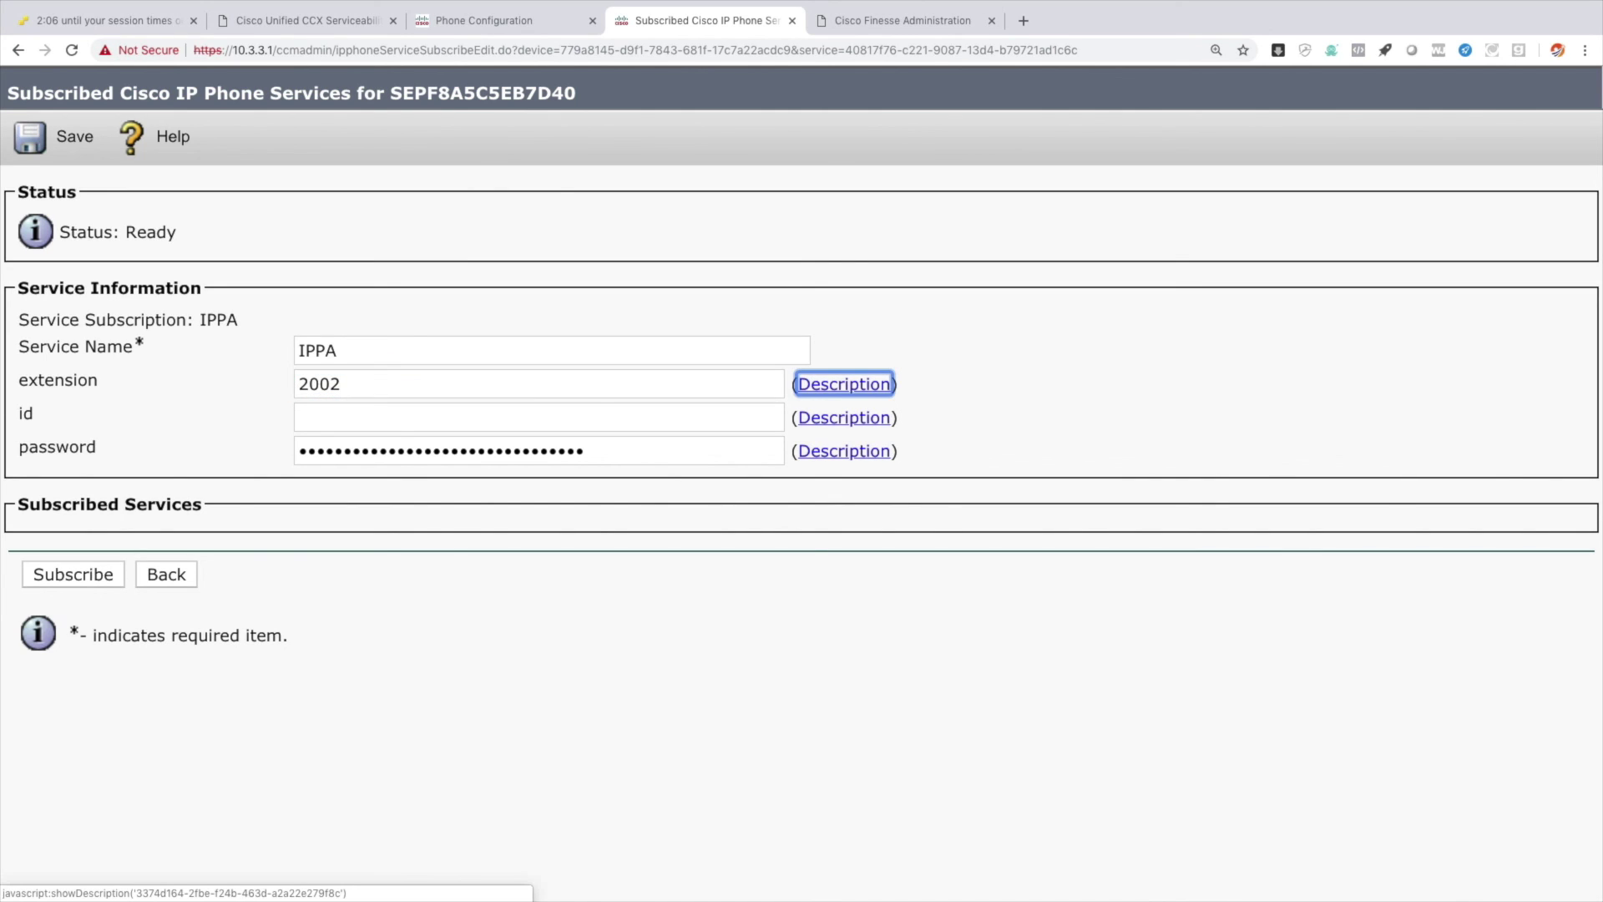
key("Tab")
type("hqphone2")
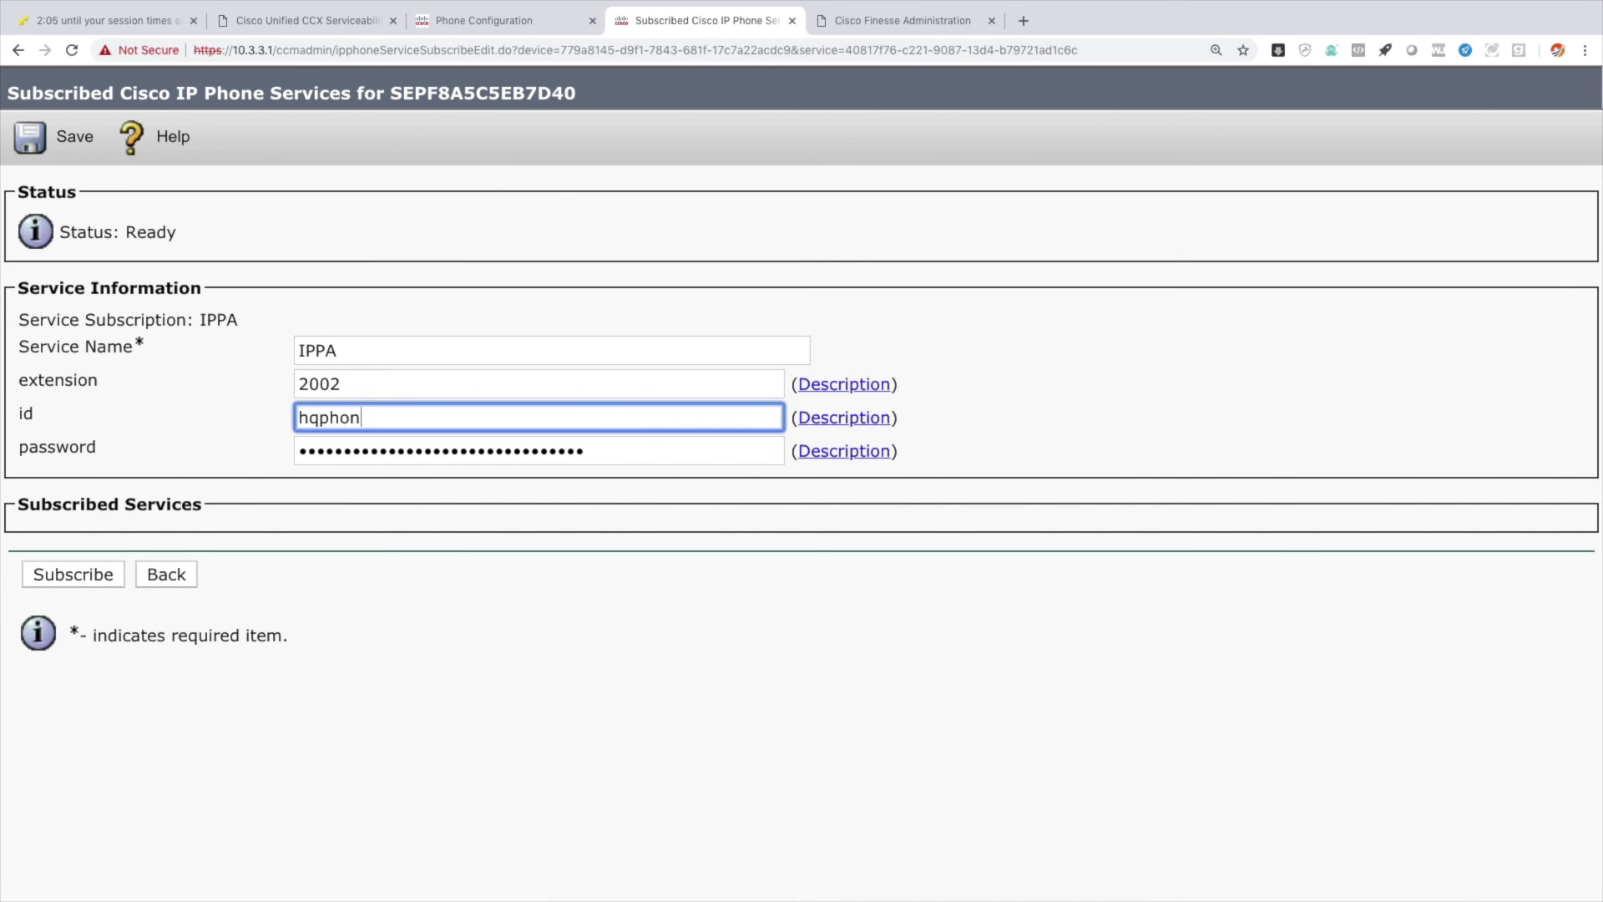
key("Tab")
key("Tab")
type("cisco")
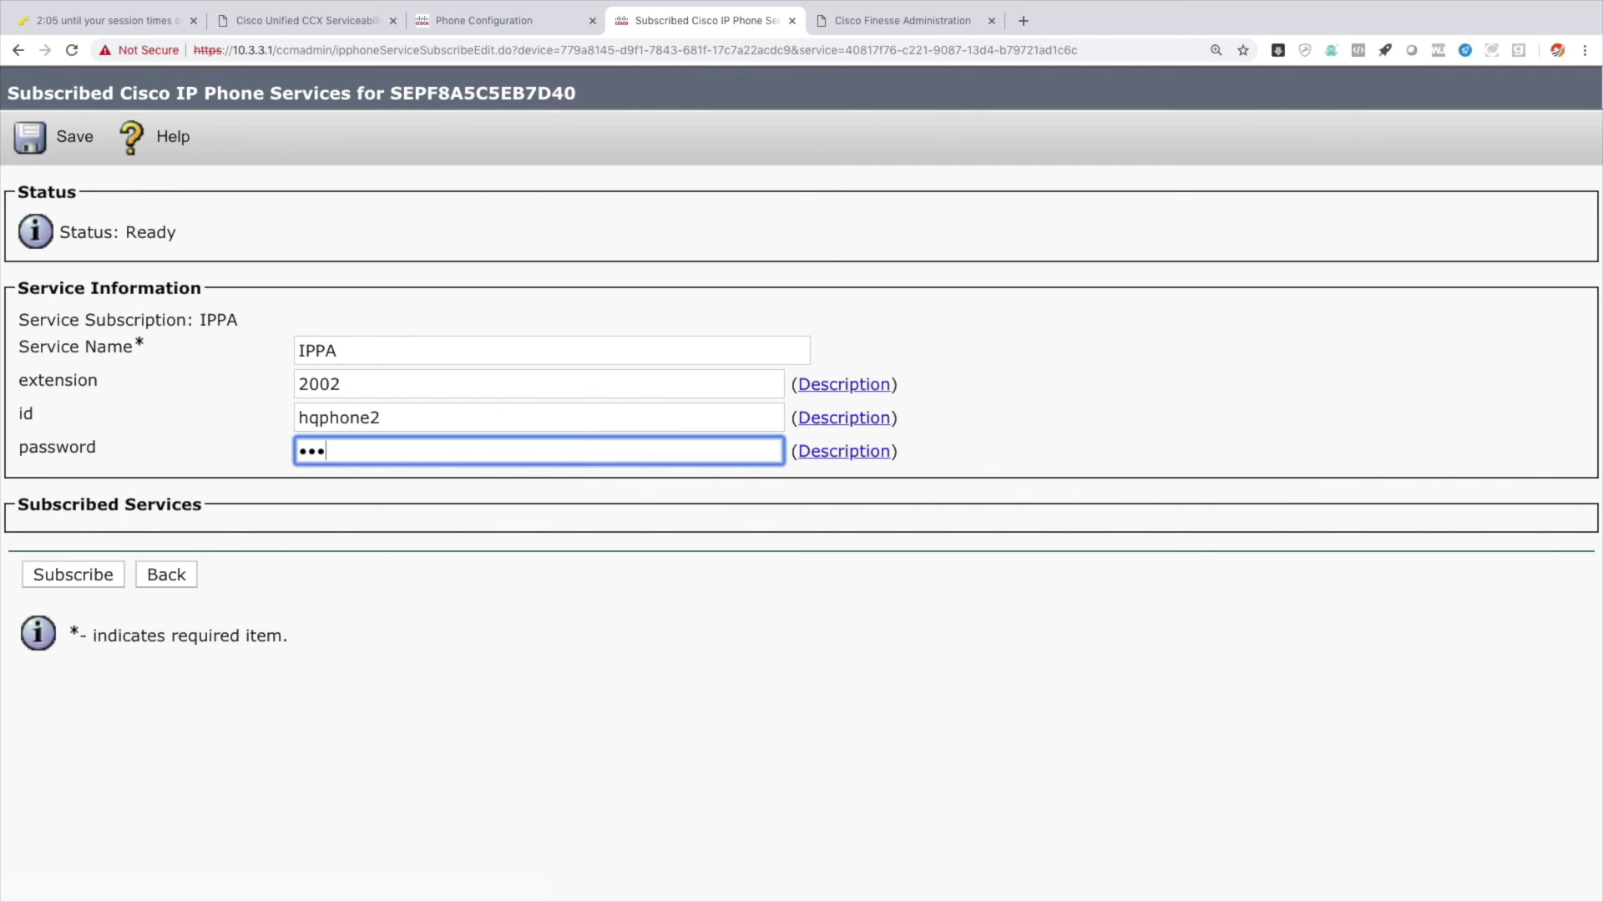
left_click(109, 572)
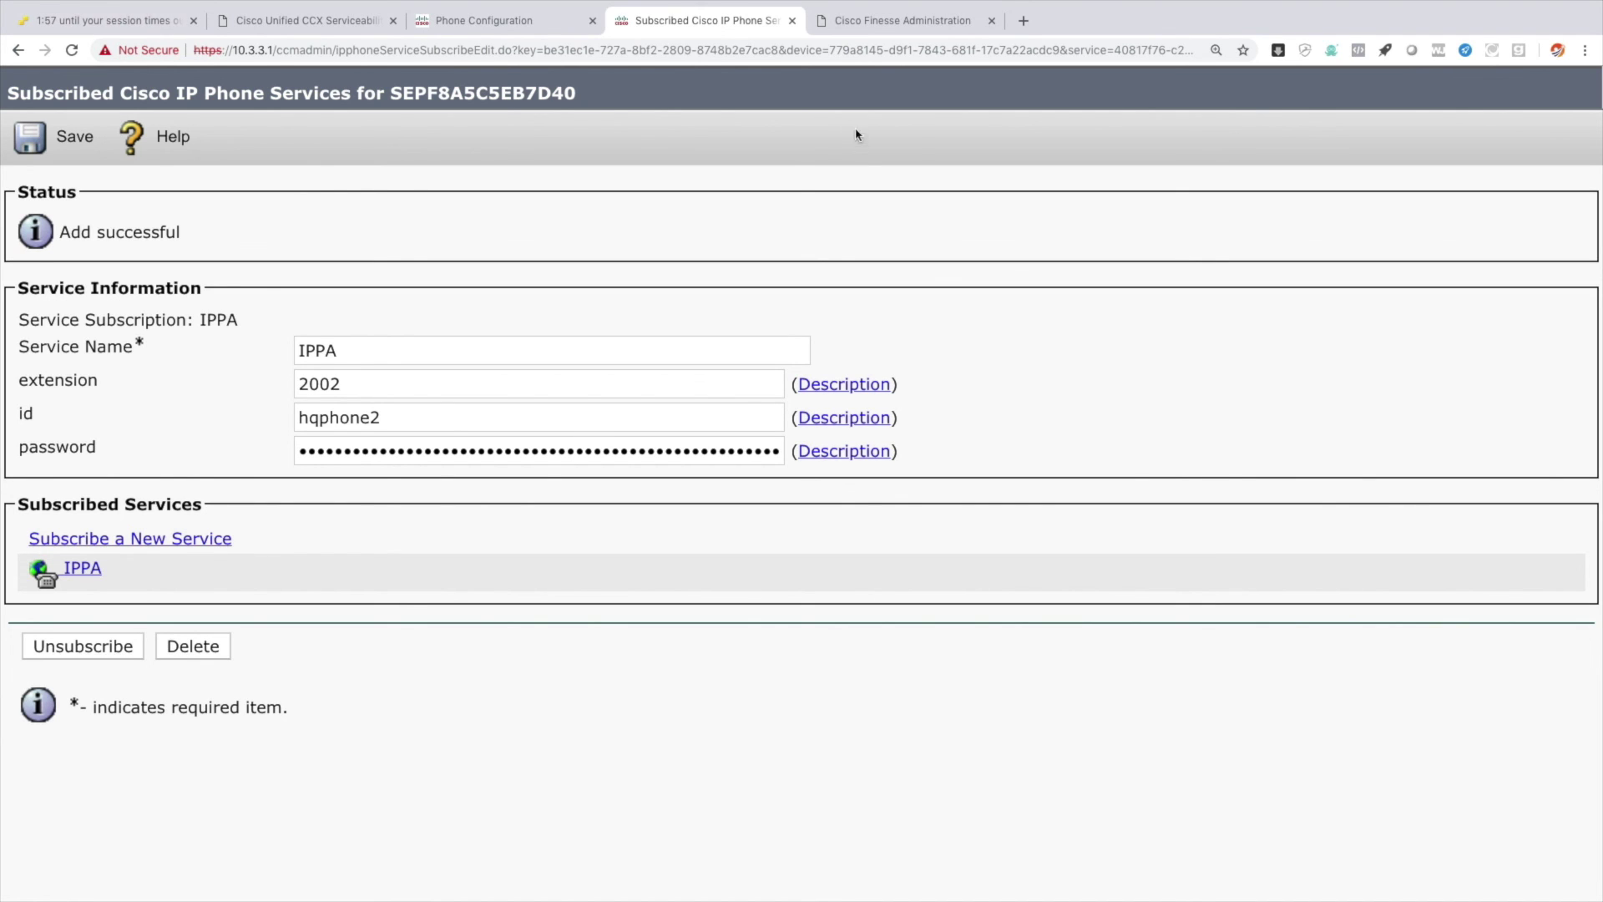
left_click(893, 21)
left_click(532, 51)
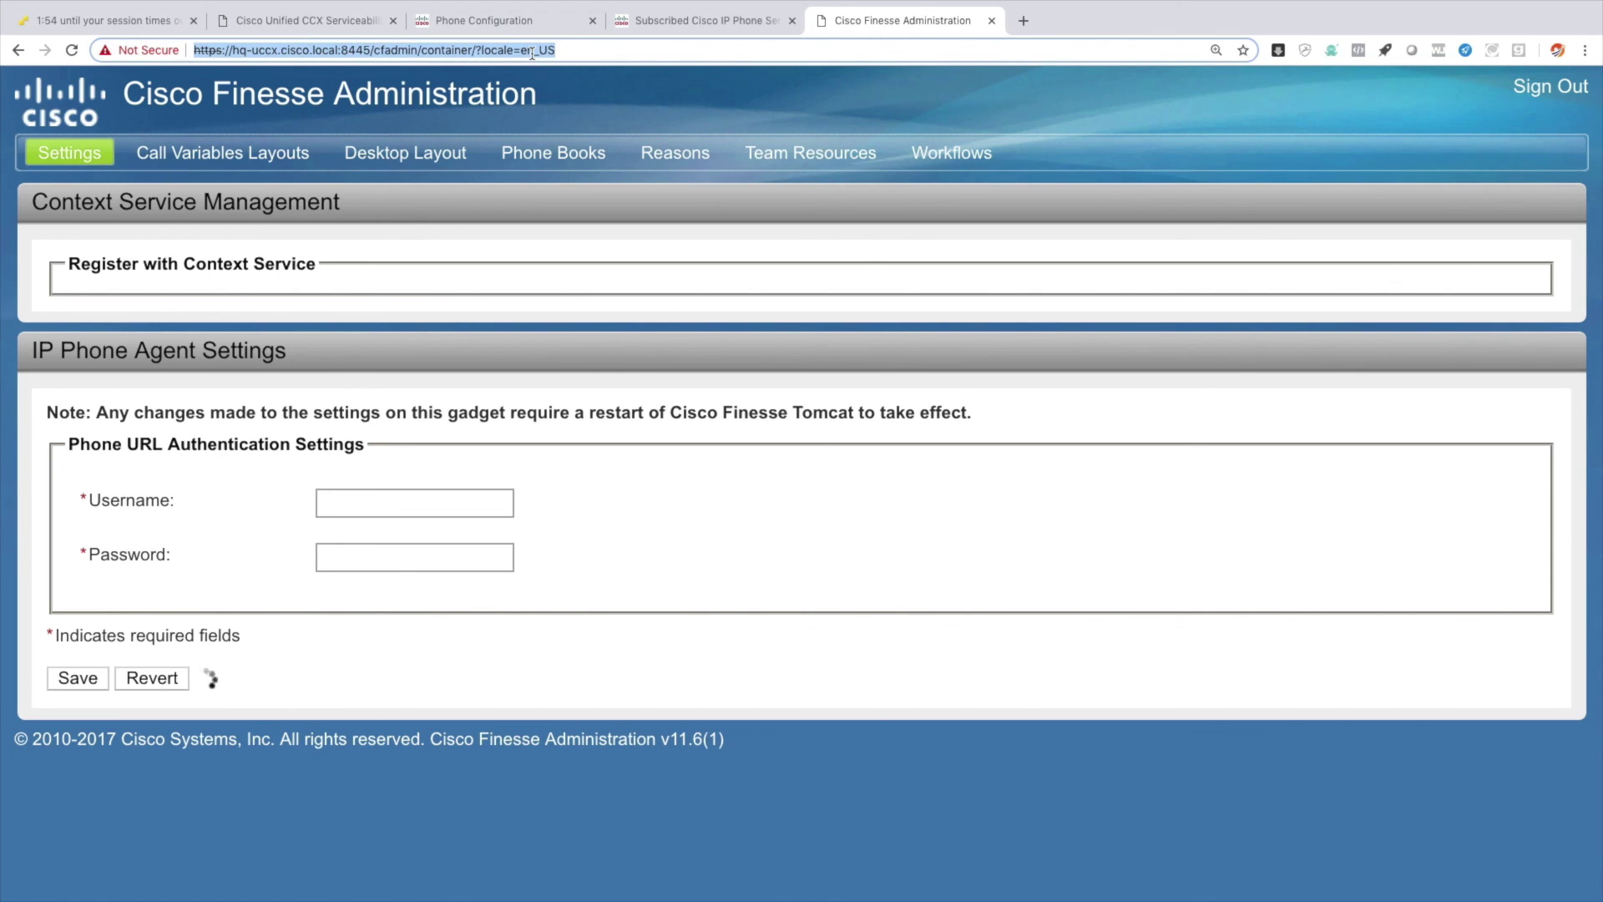
type("http")
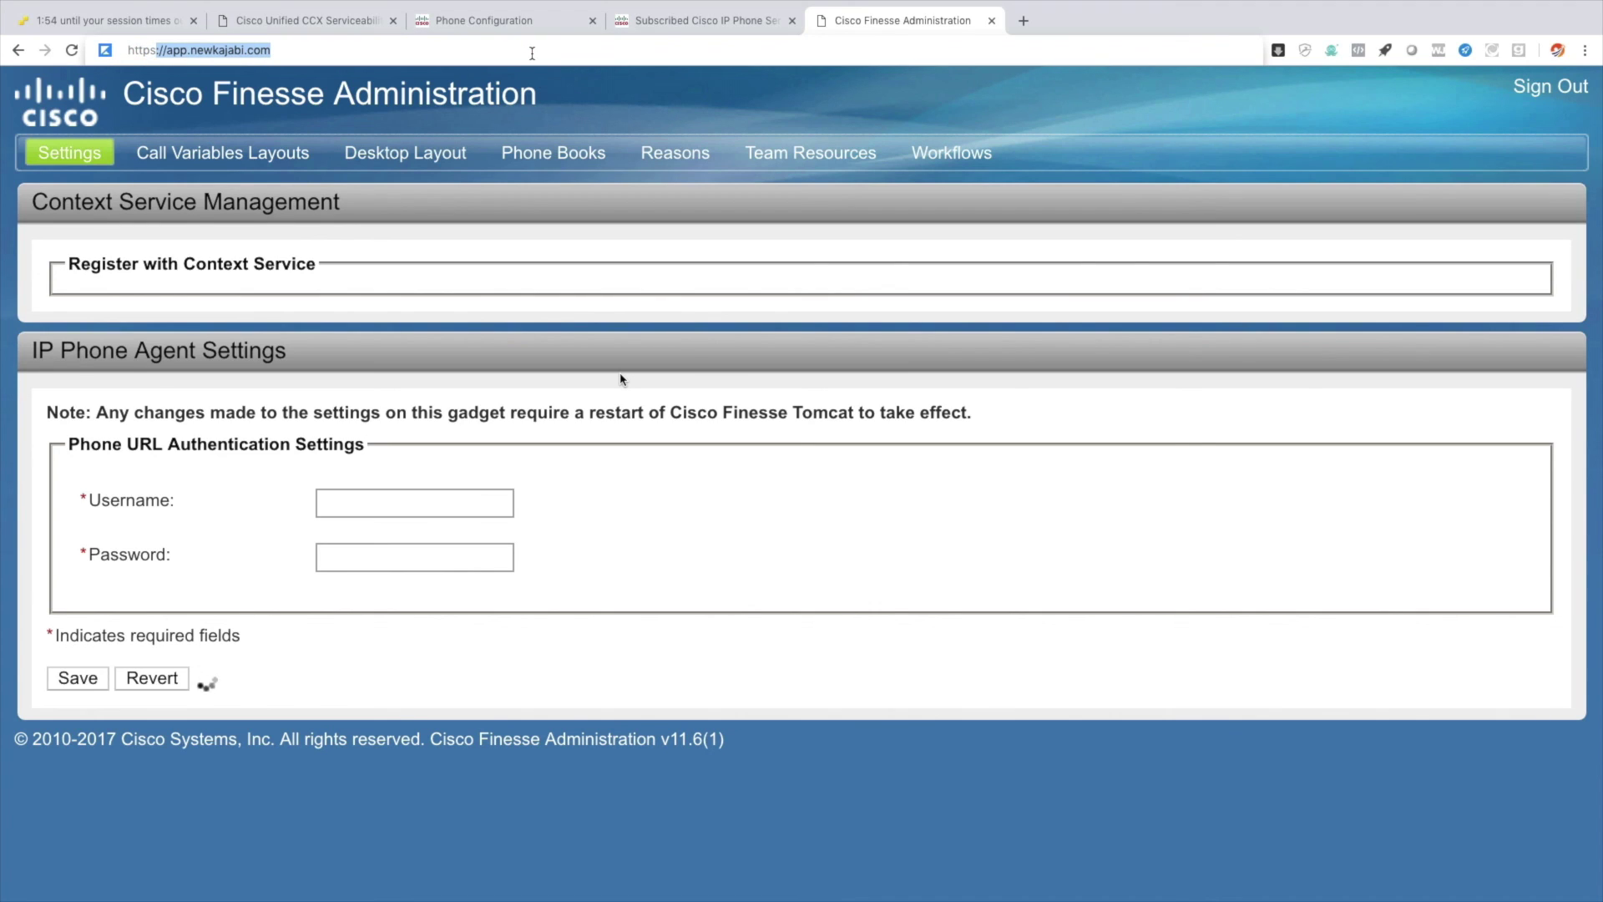
type("s://10.3.3.1")
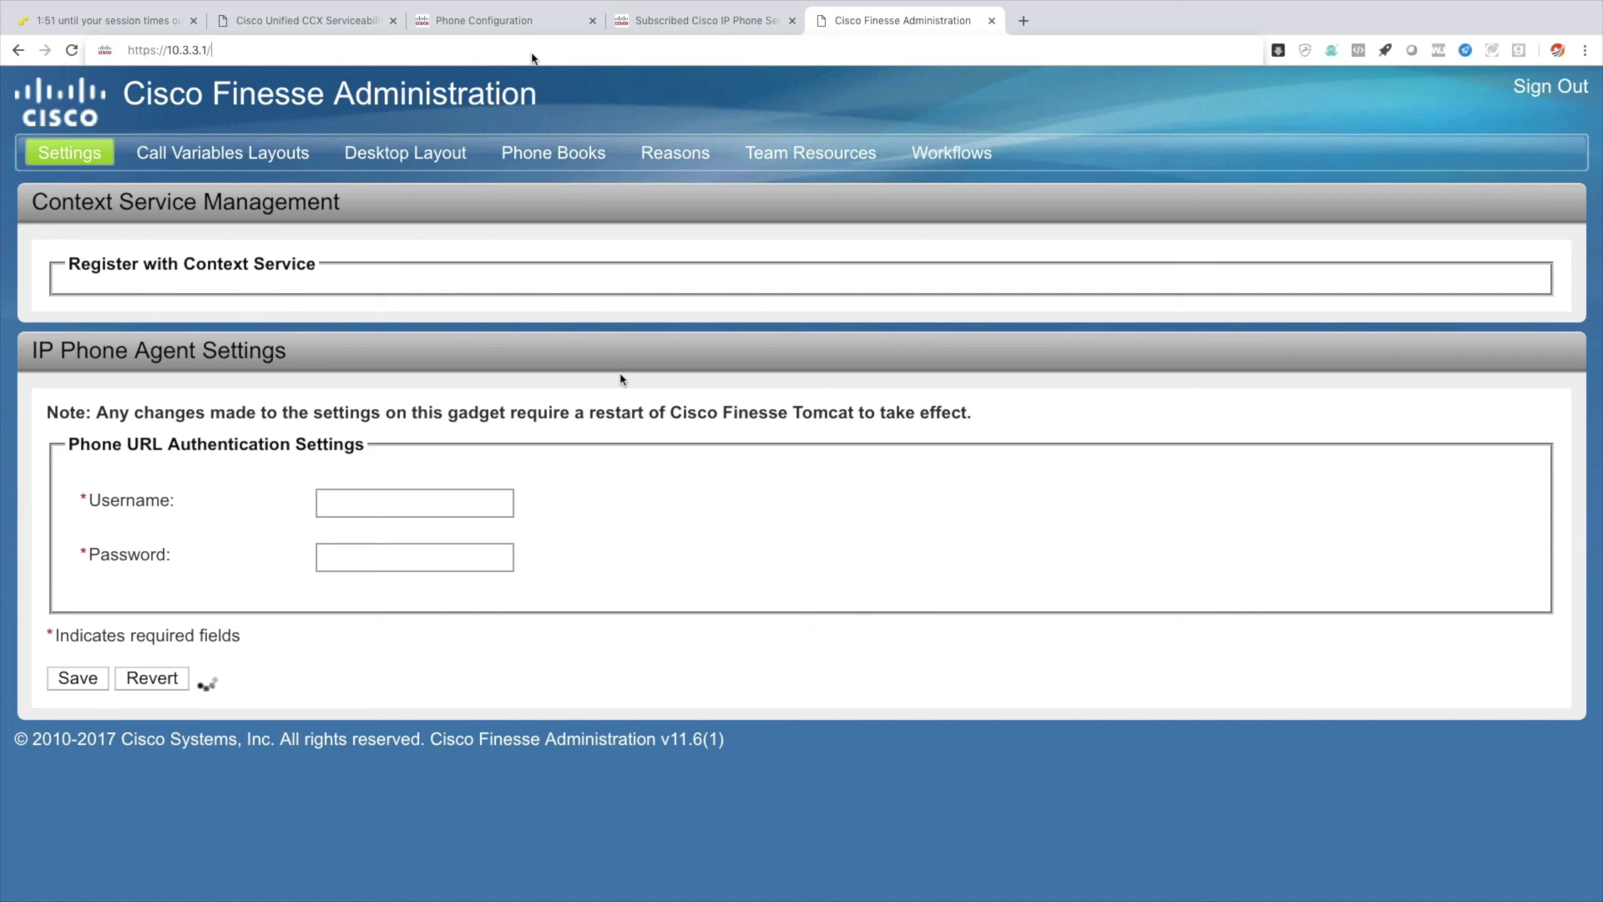
type("/ucmuser/")
key("Return")
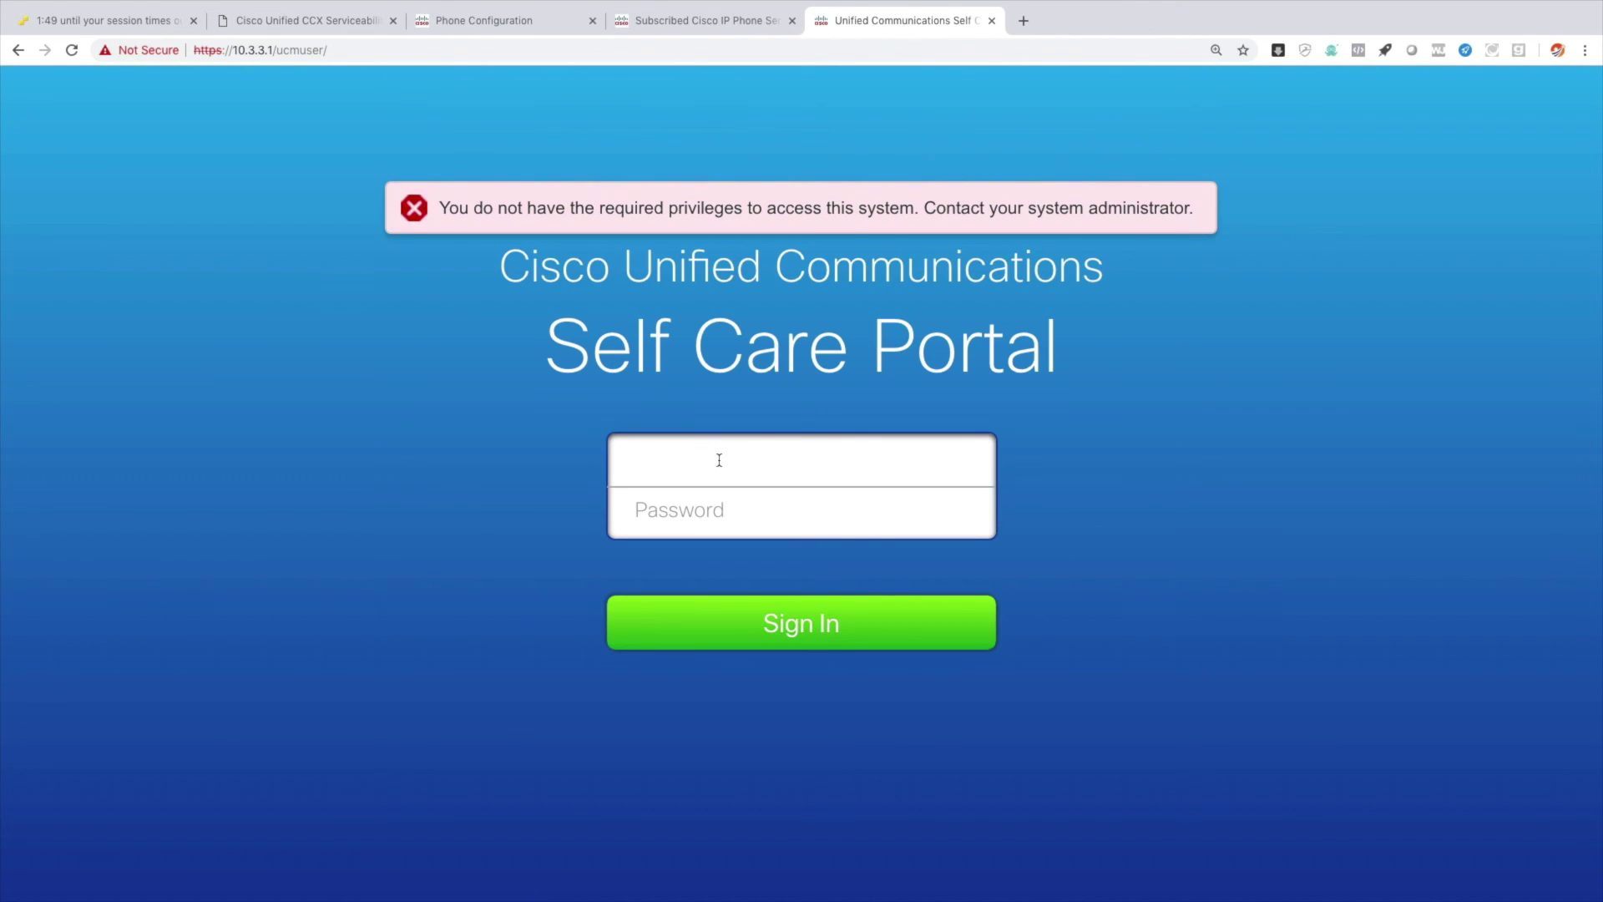
type("hqphone1")
key("Tab")
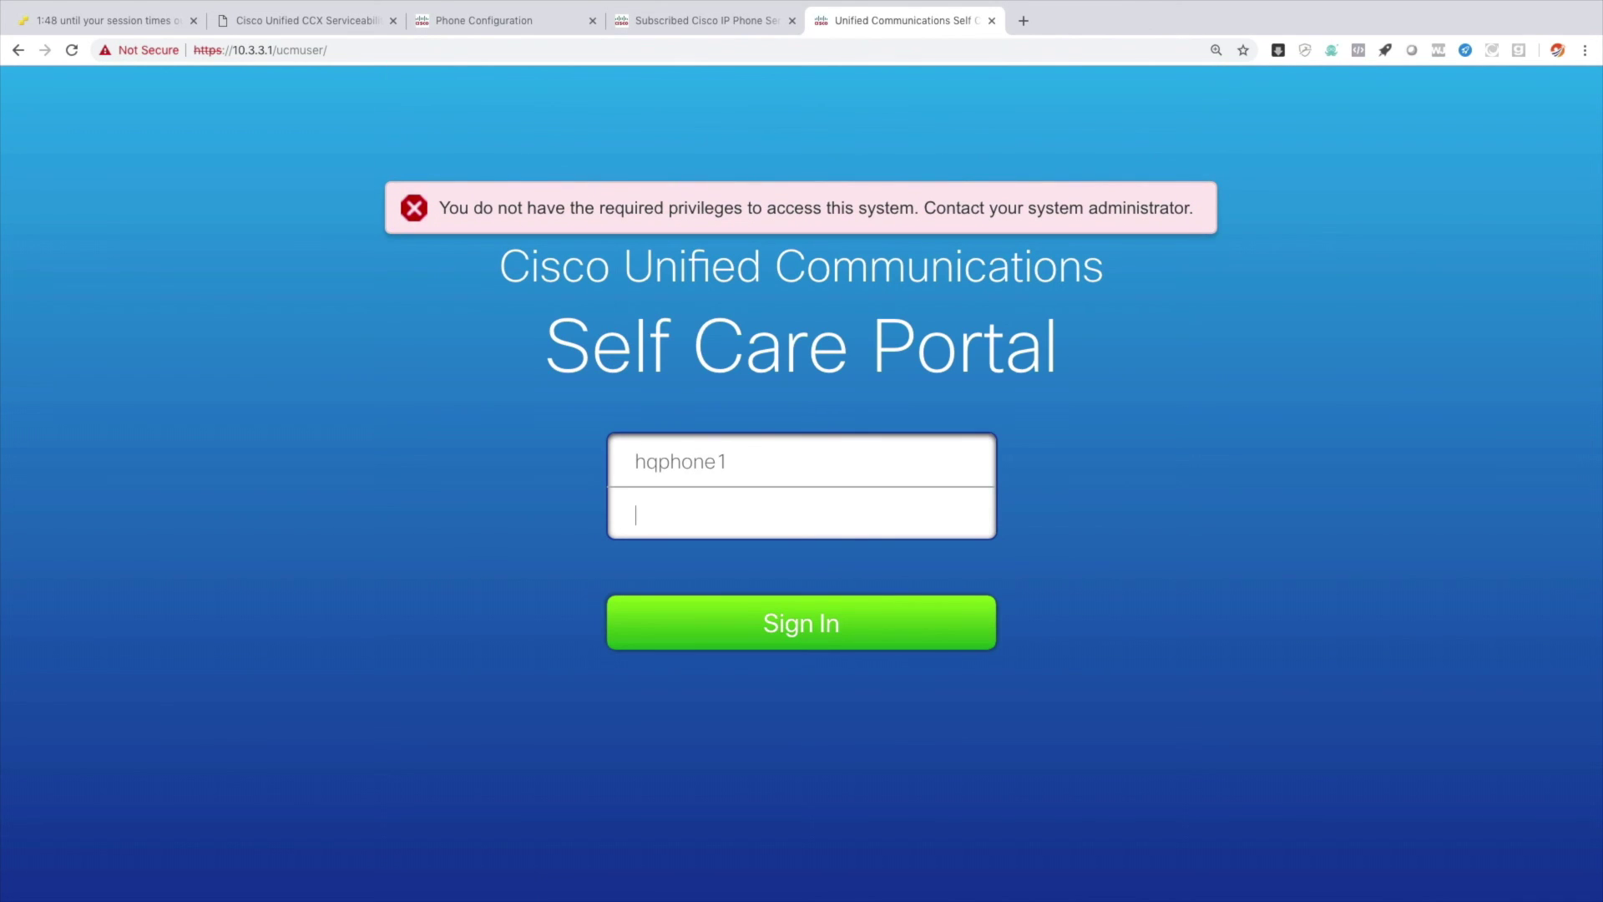
left_click(827, 628)
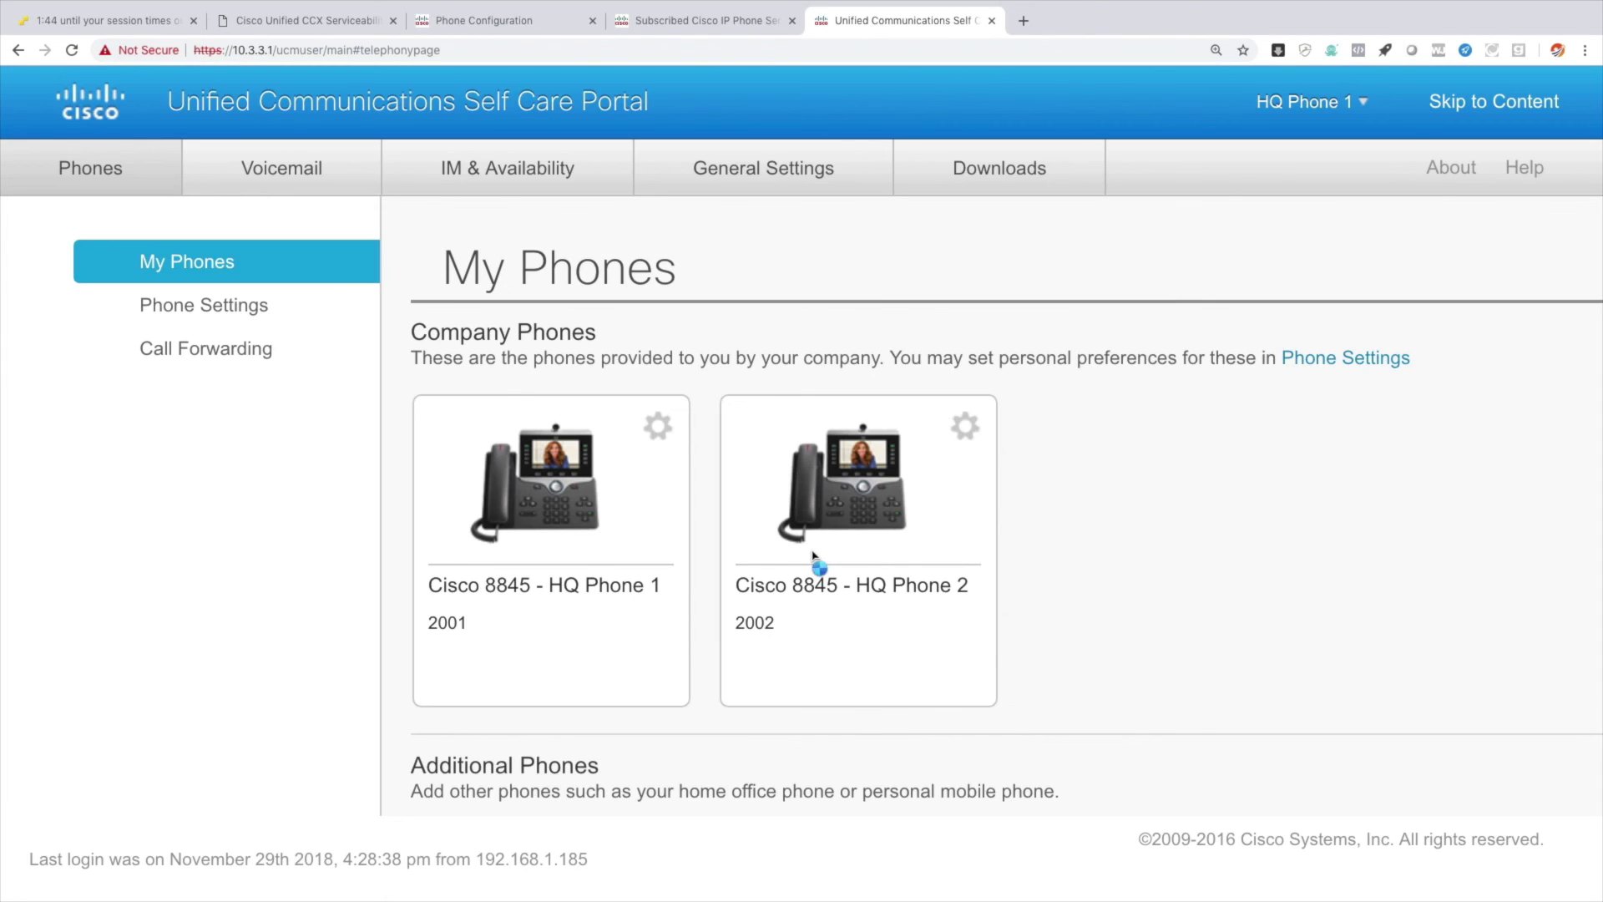
Inspect HQ Phone 1's IPPA service parameters under Phone Settings services, close unchanged, then enter 2302.
left_click(226, 307)
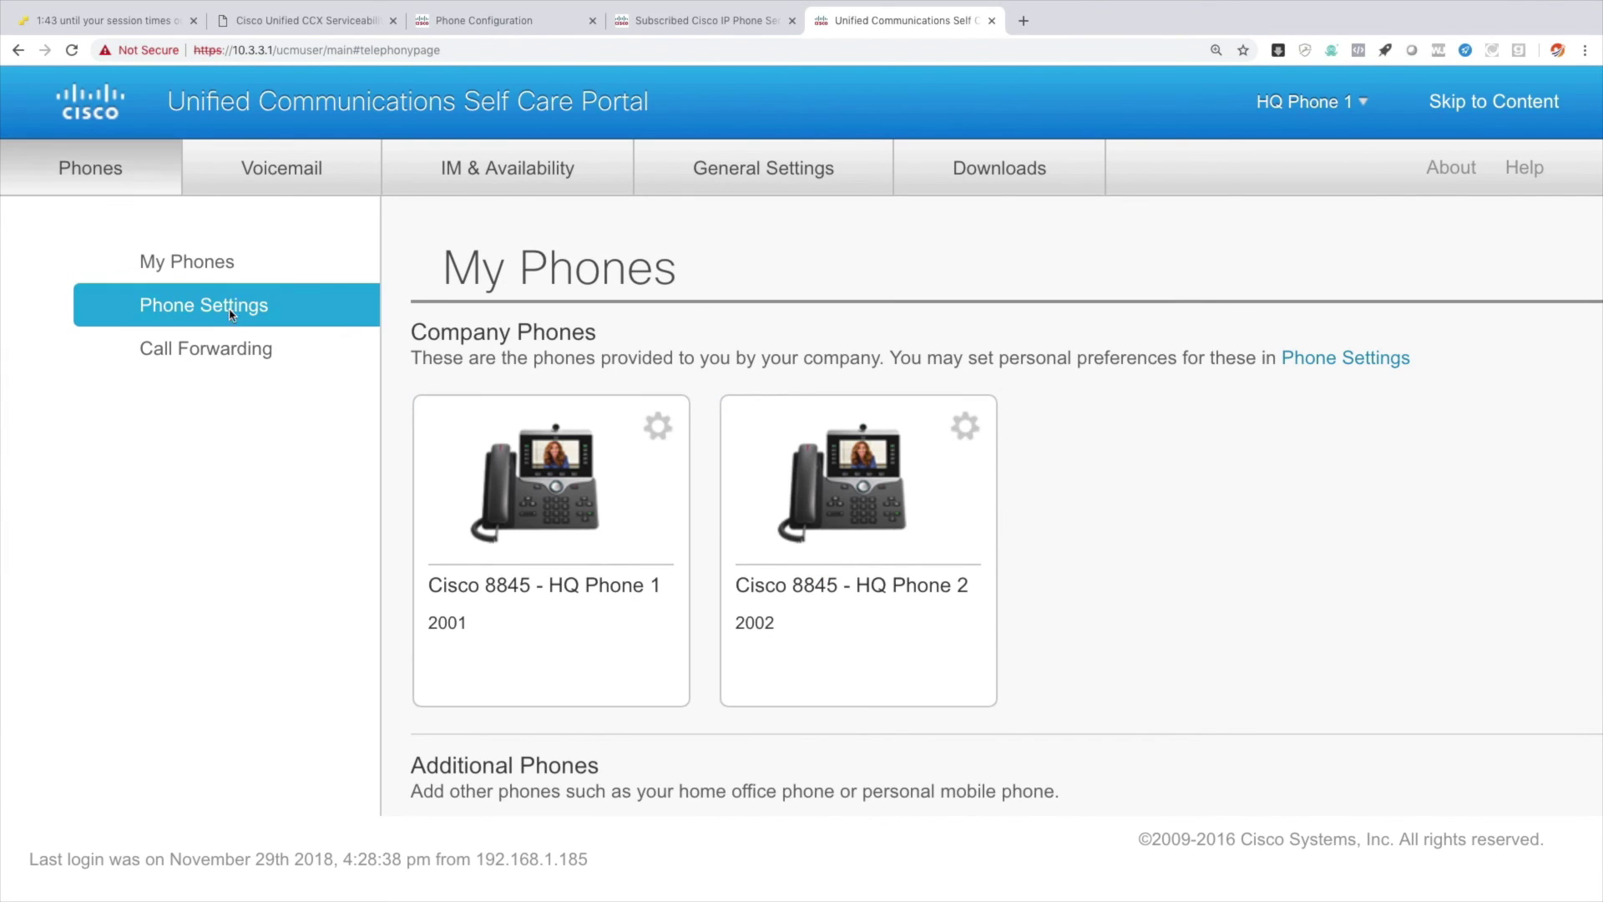
left_click(417, 387)
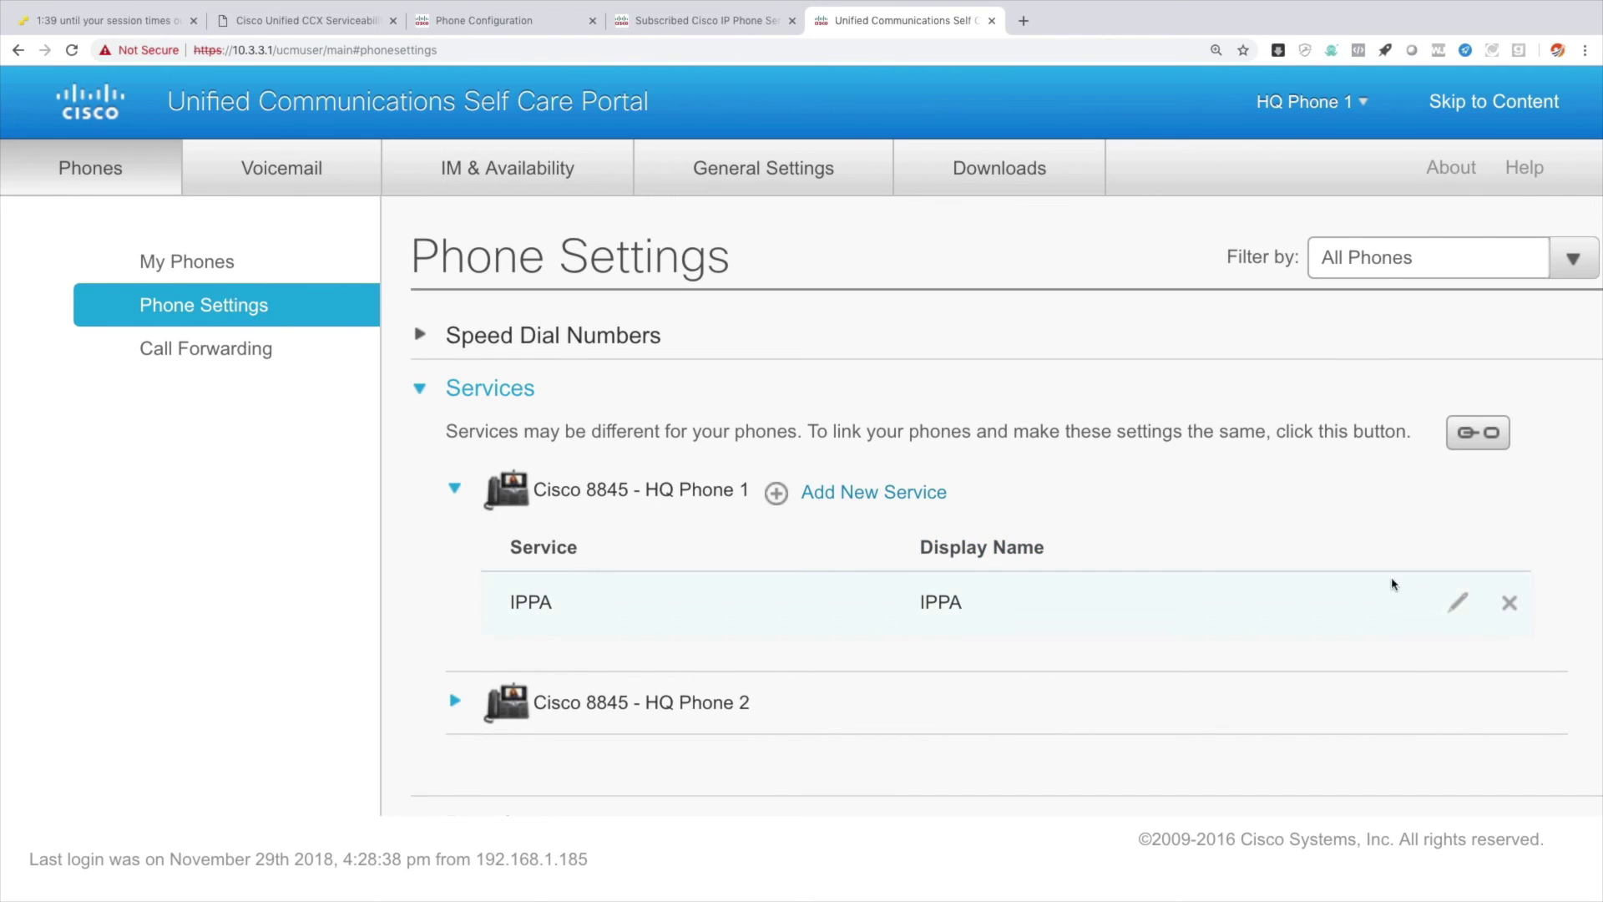
left_click(1458, 602)
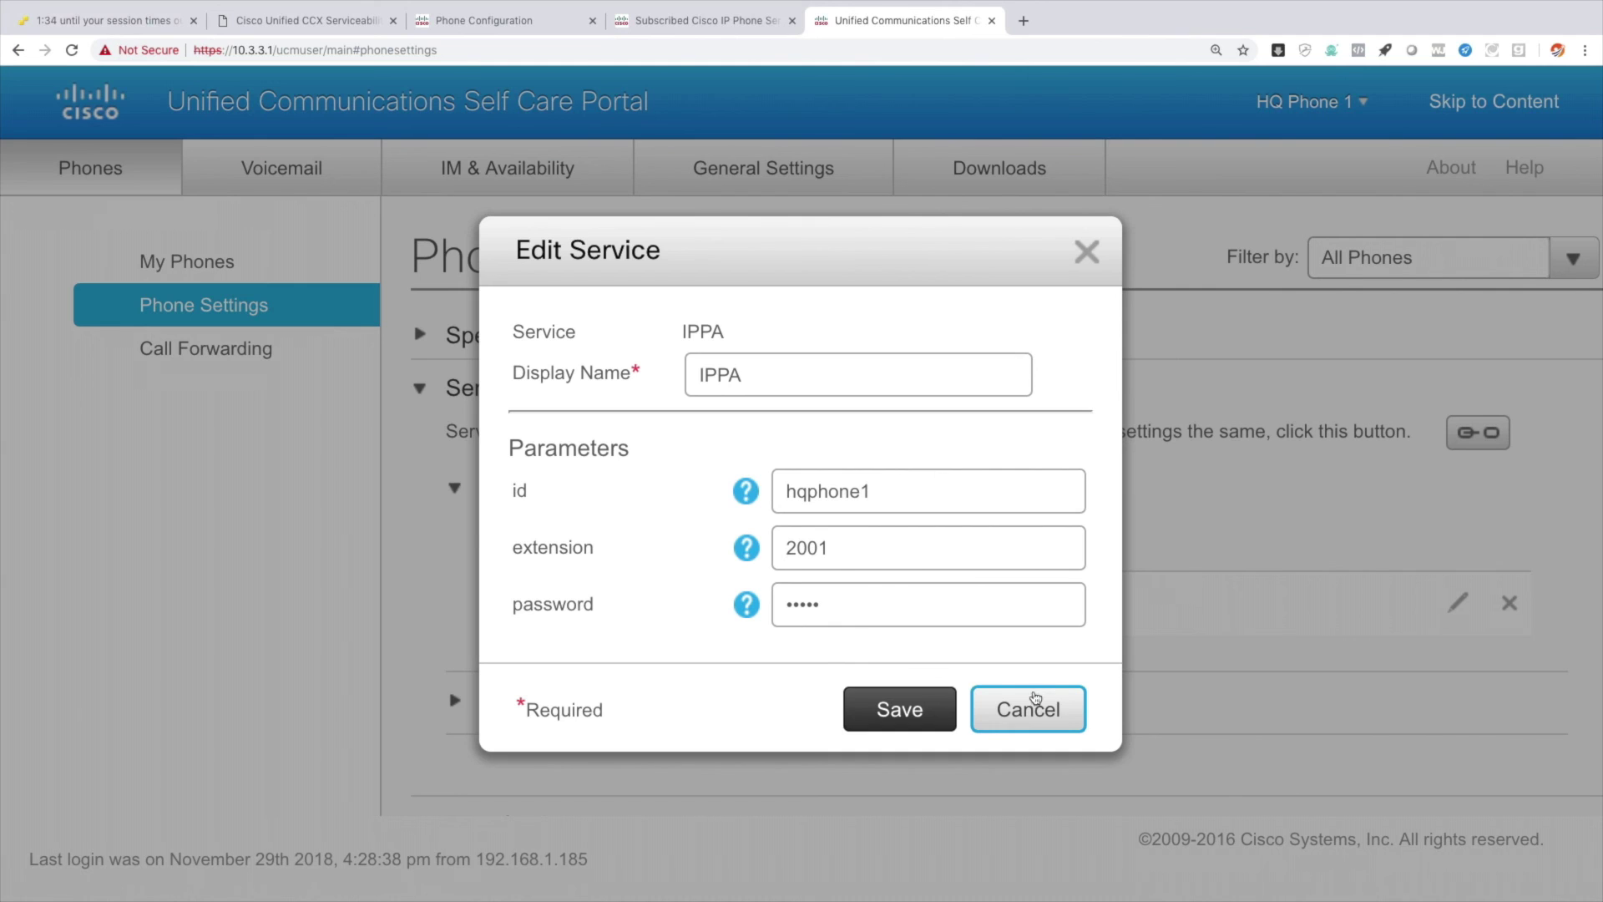
left_click(1026, 708)
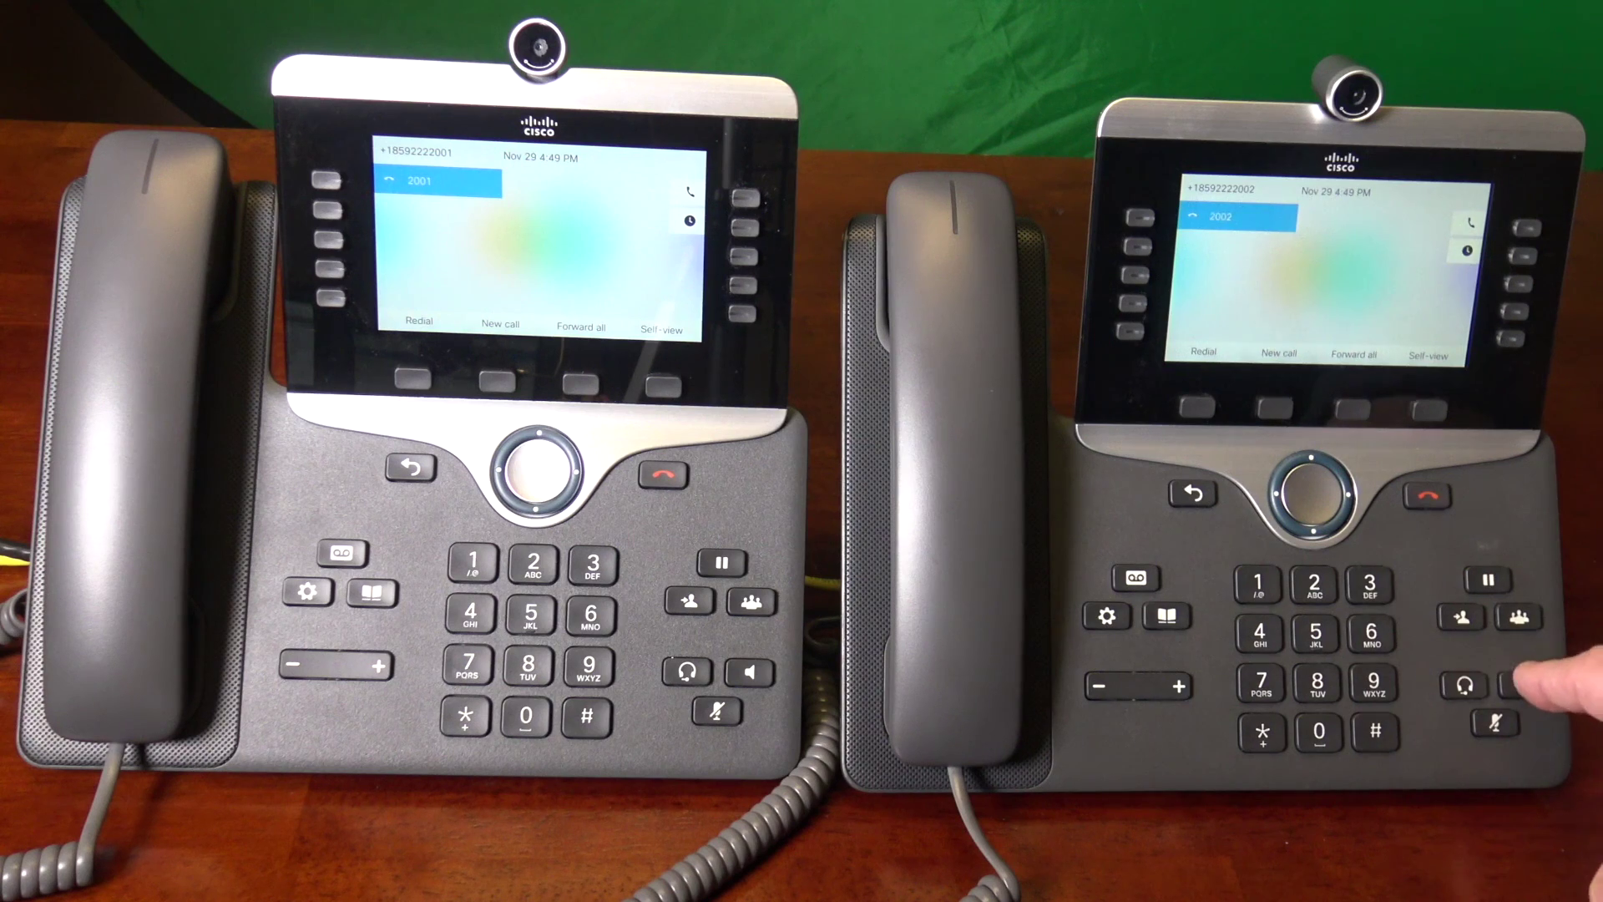
type("2")
type("302")
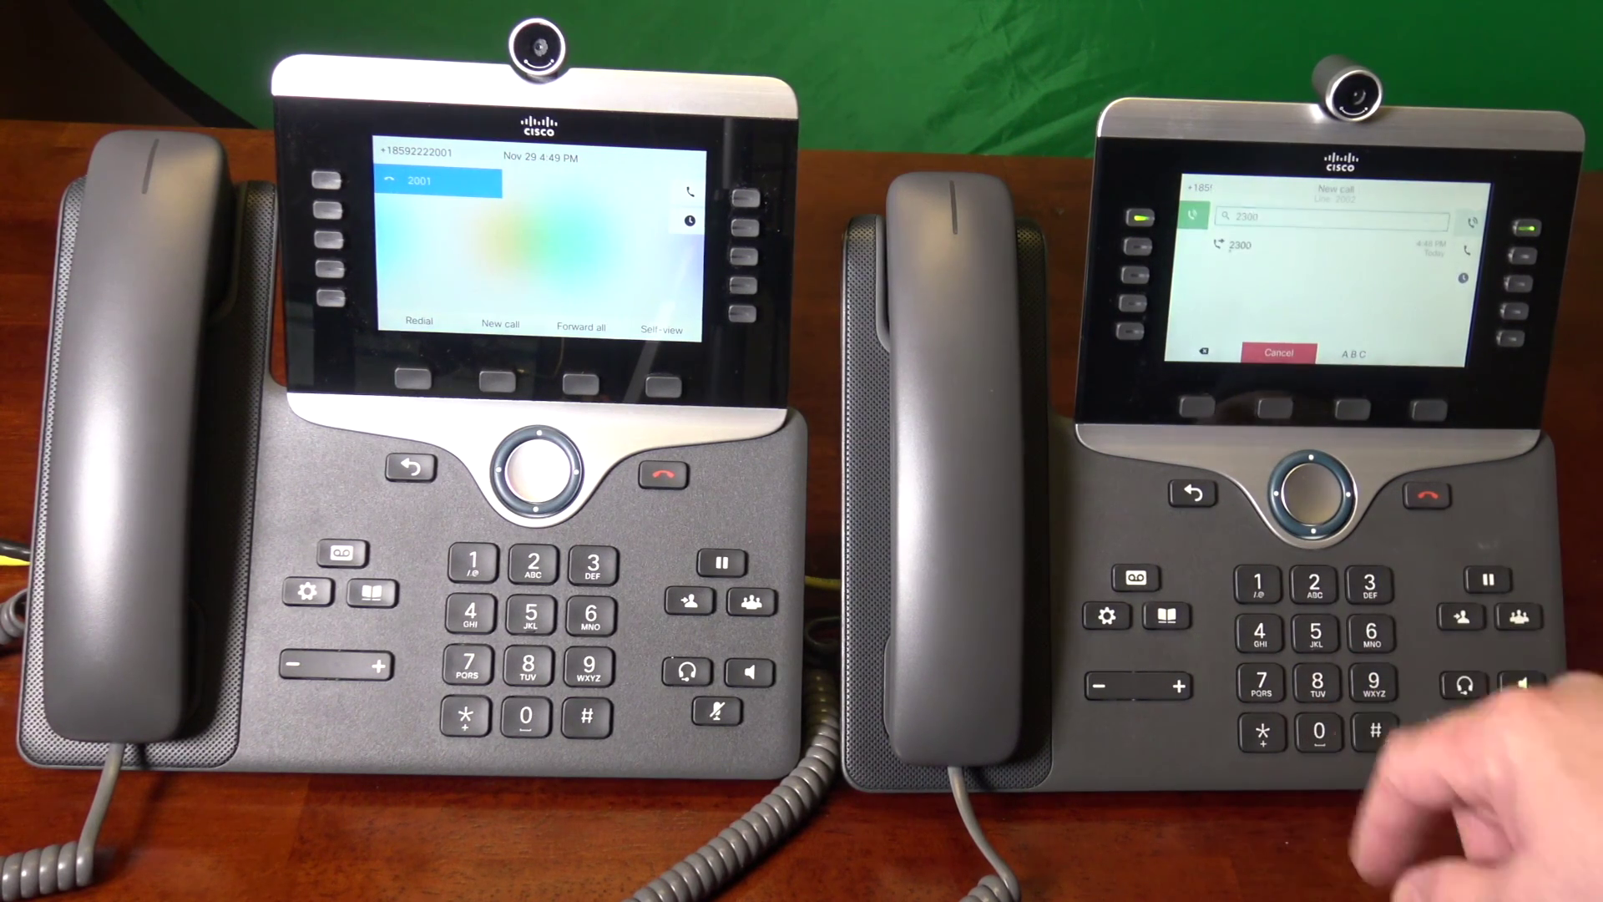